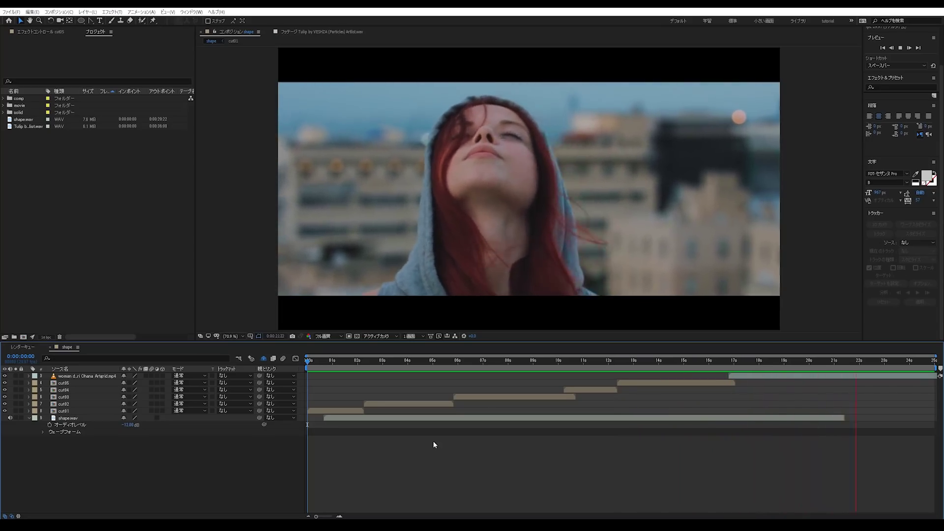
Stop the preview and scrub back through the shape composition to about one second.
{"action": "key", "text": "space"}
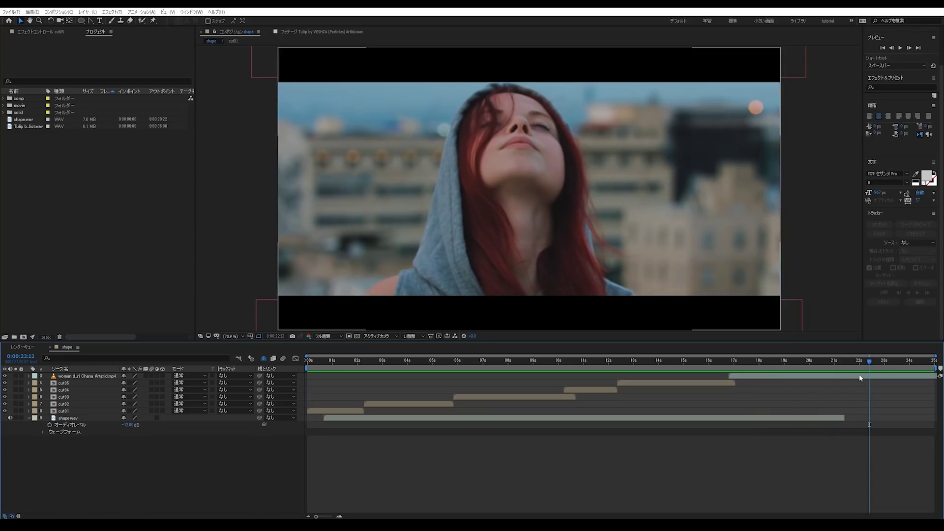
{"action": "left_click_drag", "start_coordinate": [864, 370], "coordinate": [395, 374]}
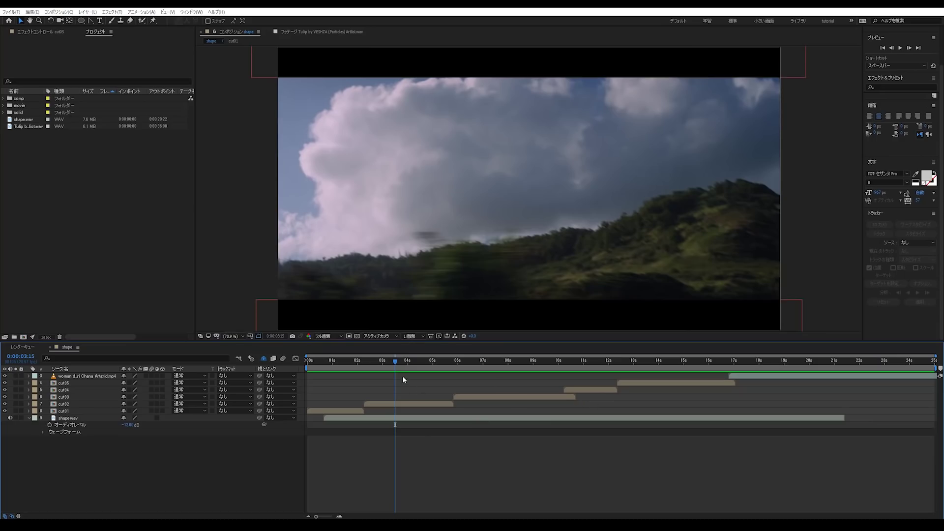
{"action": "left_click_drag", "start_coordinate": [403, 364], "coordinate": [338, 399]}
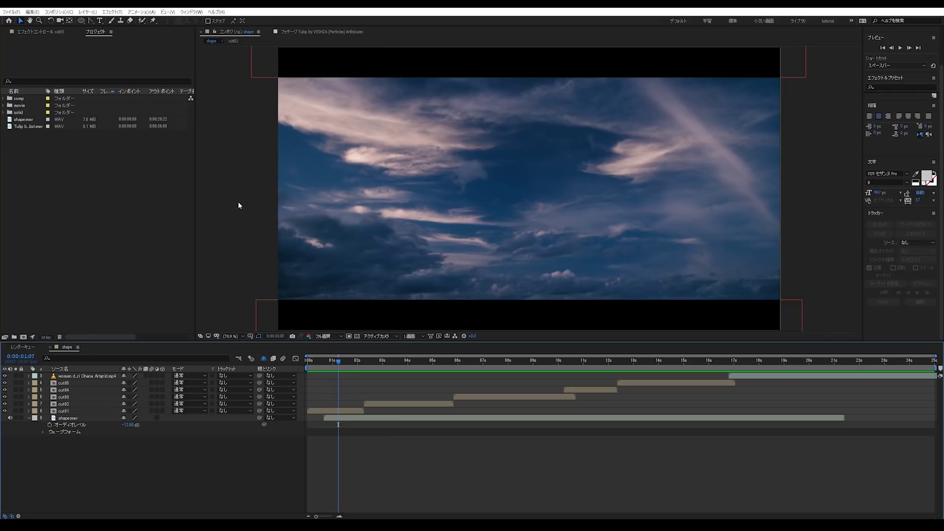
Start a new 2000 × 2000 px composition and name it circle01.
{"action": "right_click", "coordinate": [65, 169]}
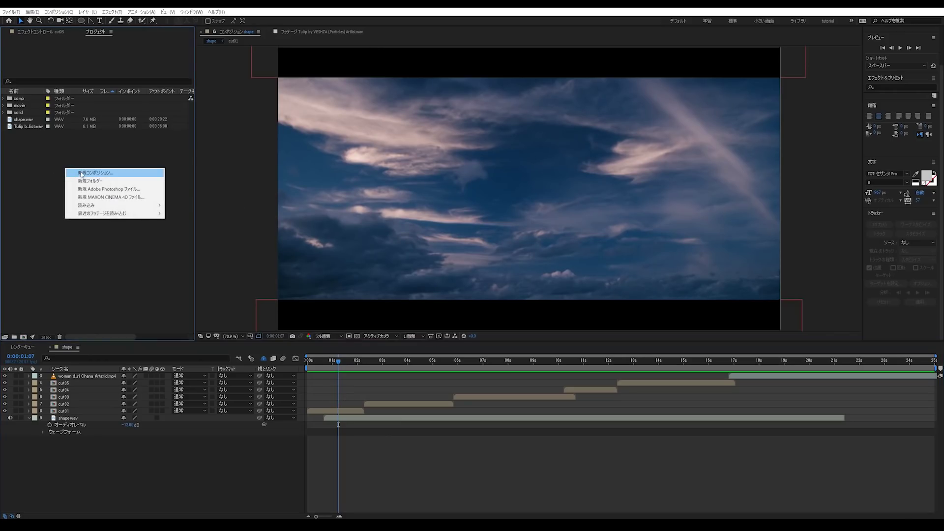
{"action": "left_click", "coordinate": [84, 173]}
{"action": "left_click_drag", "start_coordinate": [357, 95], "coordinate": [474, 135]}
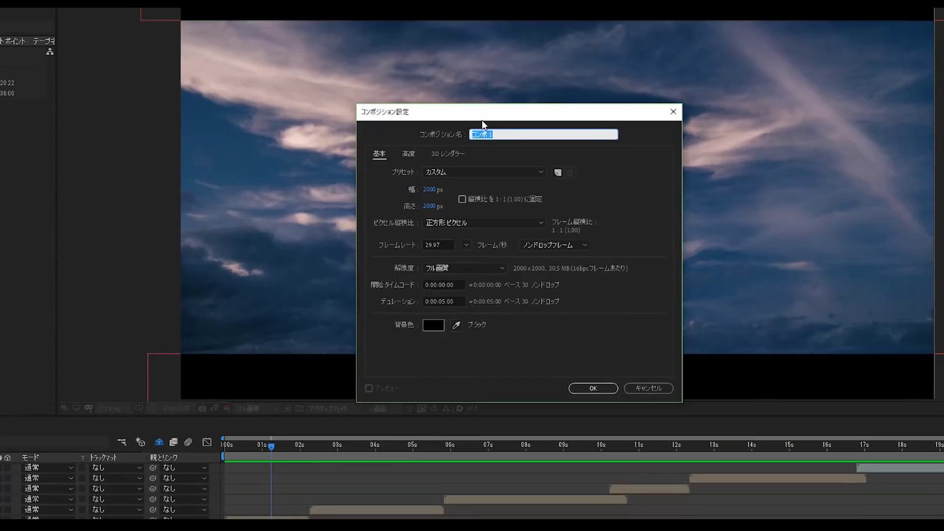
{"action": "left_click_drag", "start_coordinate": [499, 138], "coordinate": [424, 123]}
{"action": "left_click_drag", "start_coordinate": [399, 90], "coordinate": [479, 90]}
{"action": "left_click", "coordinate": [383, 112]}
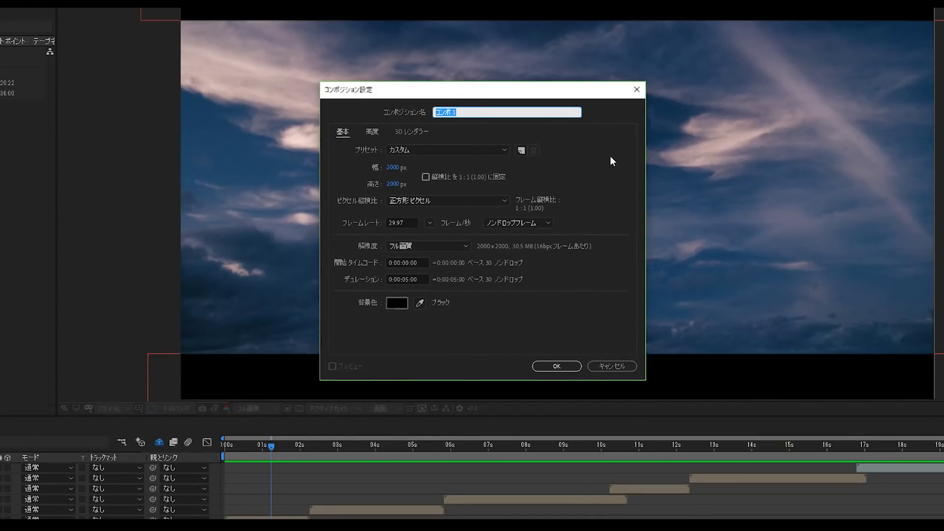
{"action": "type", "text": "circle01"}
Set the new composition's frame rate to 23.976 and create it with a five-second duration.
{"action": "left_click", "coordinate": [429, 224]}
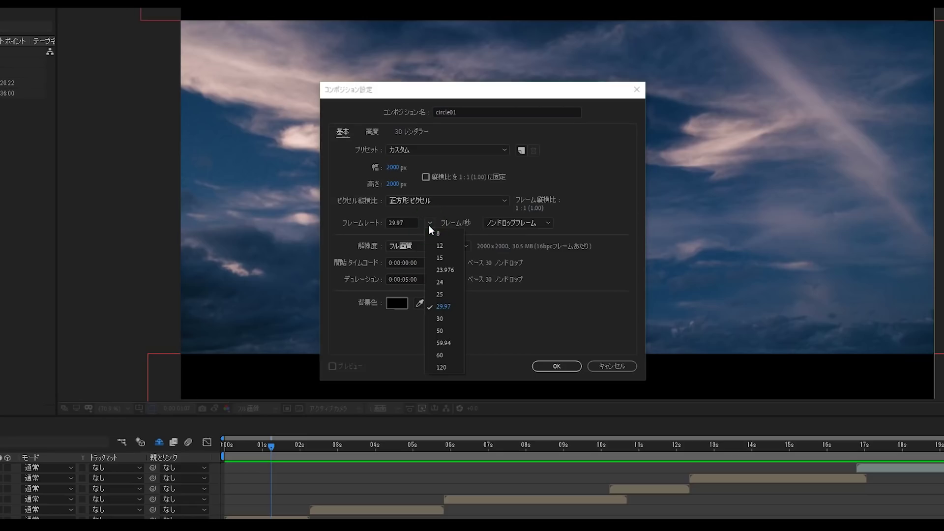
{"action": "left_click", "coordinate": [454, 270]}
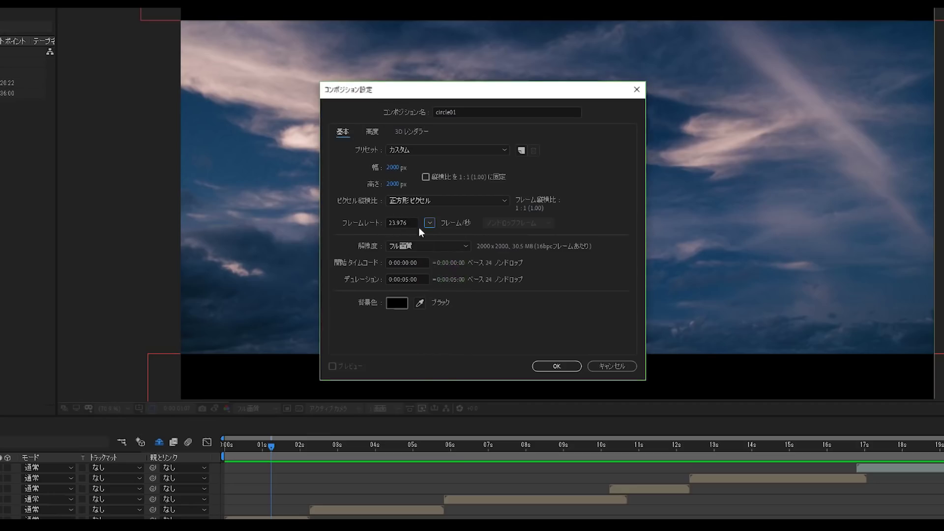
{"action": "left_click", "coordinate": [429, 224]}
{"action": "left_click", "coordinate": [429, 223]}
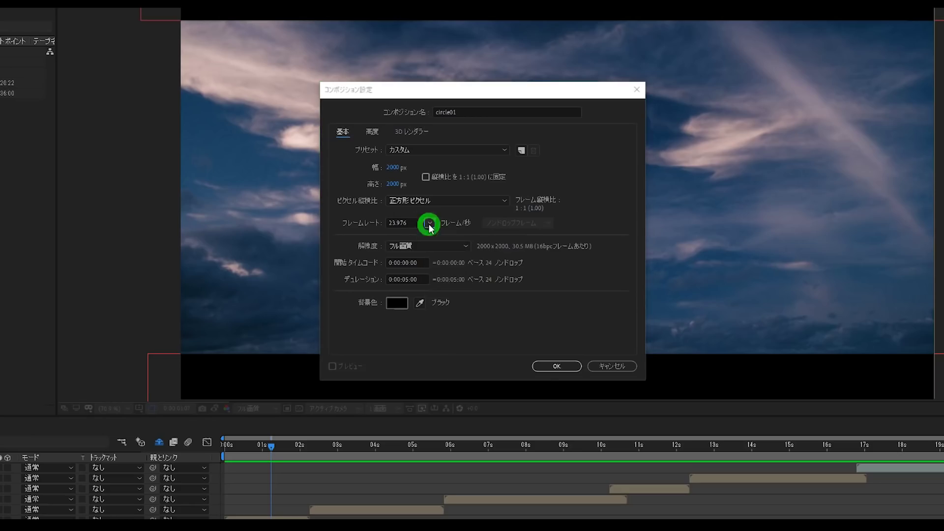
{"action": "left_click", "coordinate": [555, 366]}
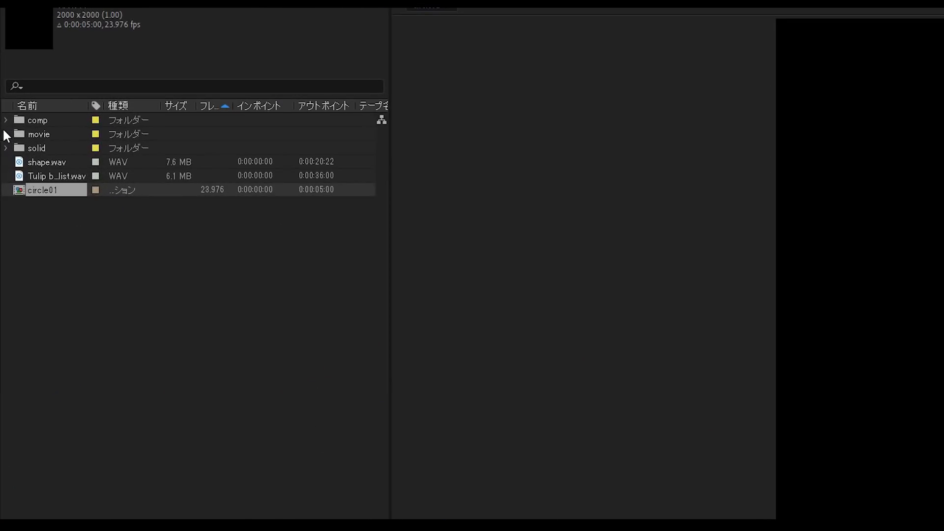
Check the frame rates of the dark cloud and driving clips in the movie folder, then select the circle01 composition.
{"action": "left_click", "coordinate": [3, 106]}
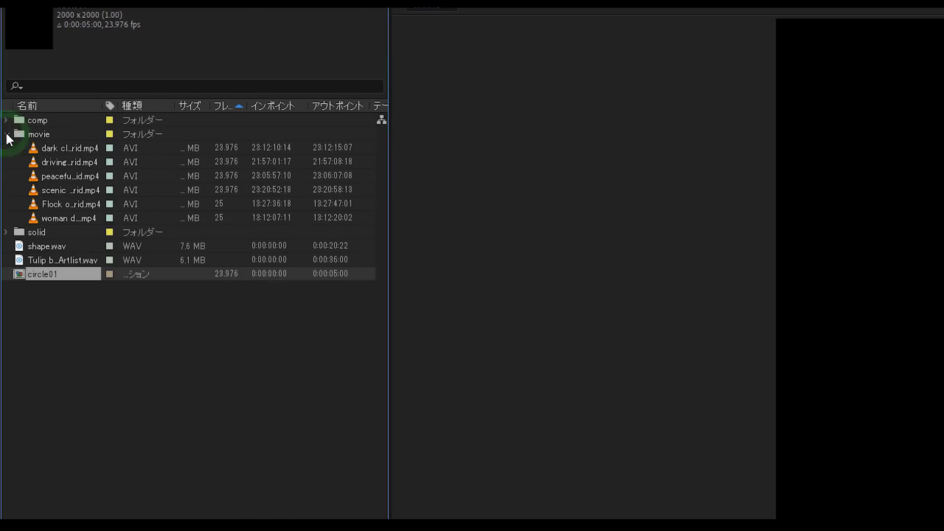
{"action": "left_click", "coordinate": [87, 146]}
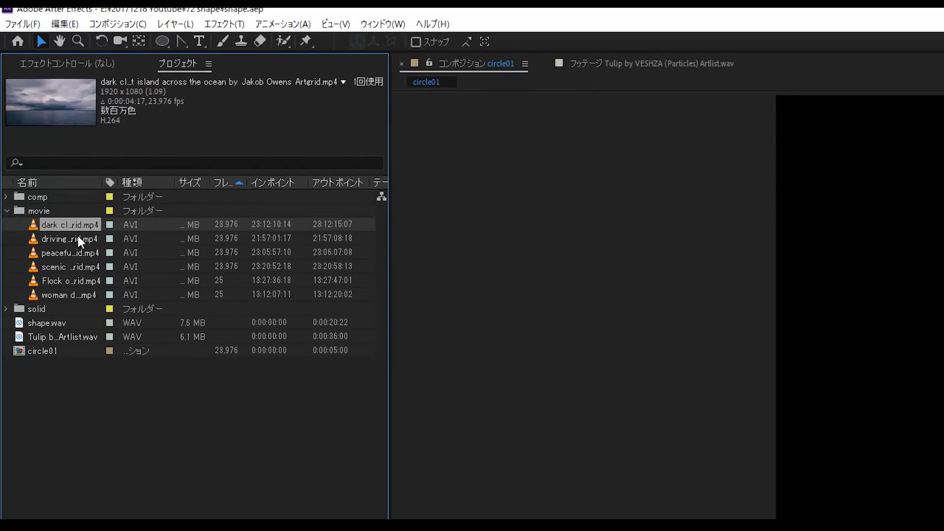
{"action": "left_click", "coordinate": [78, 238]}
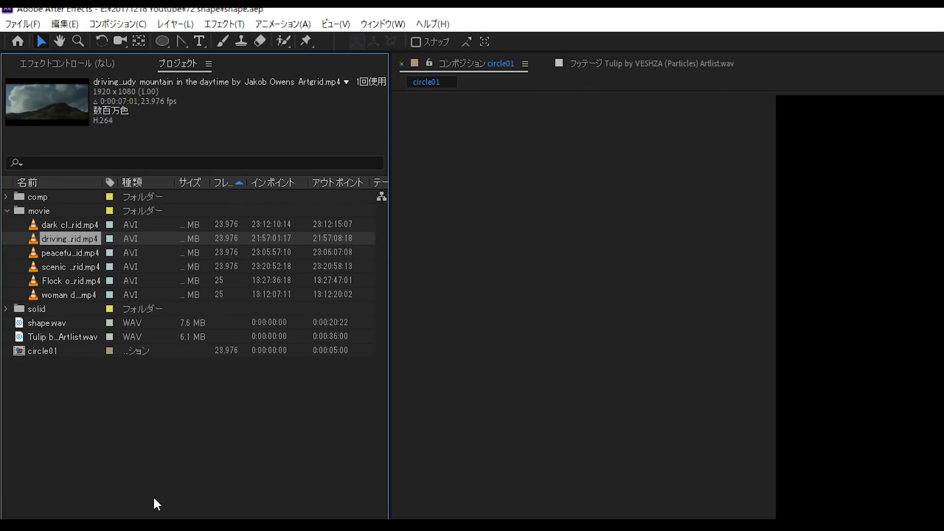
{"action": "left_click", "coordinate": [7, 211]}
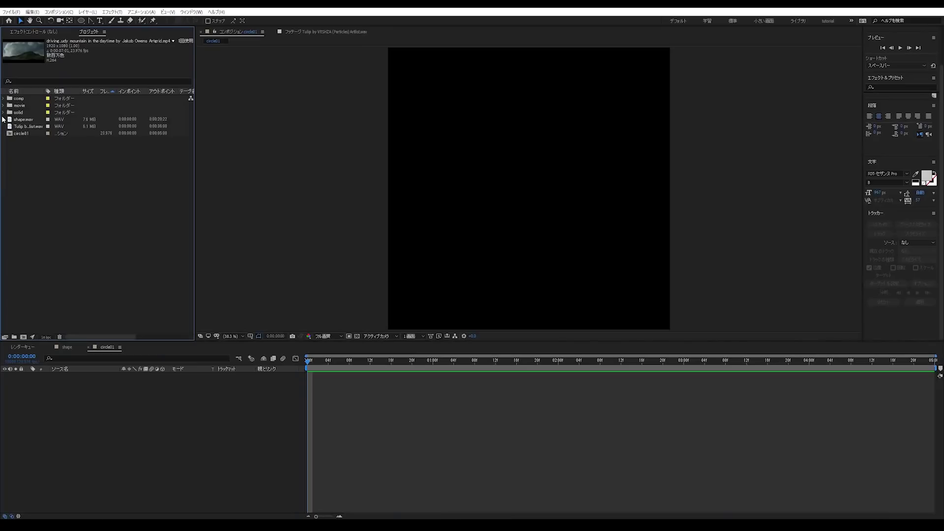
{"action": "left_click", "coordinate": [74, 274]}
{"action": "left_click_drag", "start_coordinate": [36, 138], "coordinate": [86, 45]}
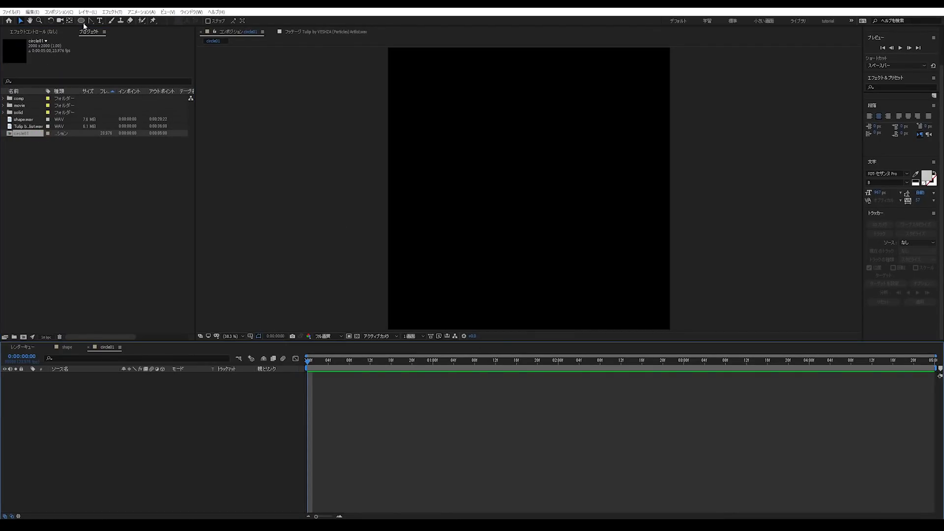
Show the title/action-safe guides and draw an unfilled circle from the composition's center out to nearly the title-safe frame.
{"action": "left_click", "coordinate": [249, 335]}
{"action": "left_click", "coordinate": [265, 348]}
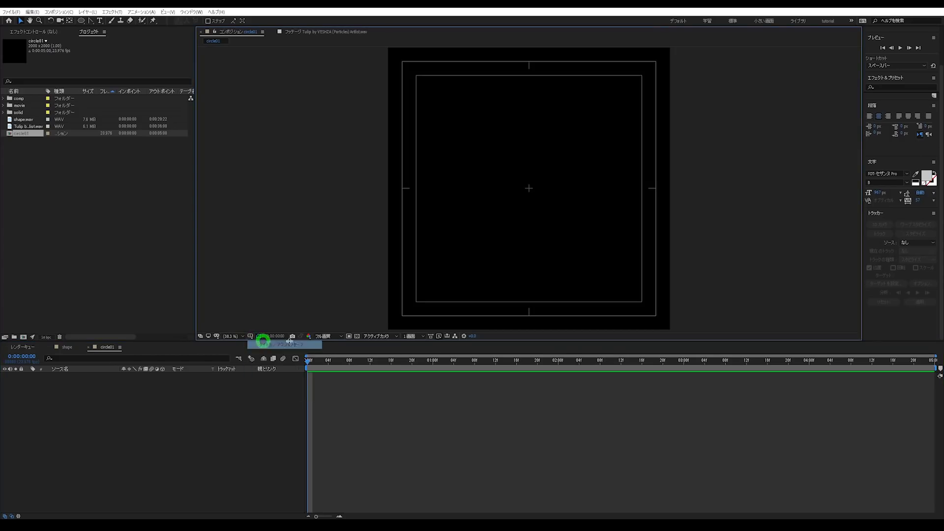
{"action": "left_click", "coordinate": [83, 21]}
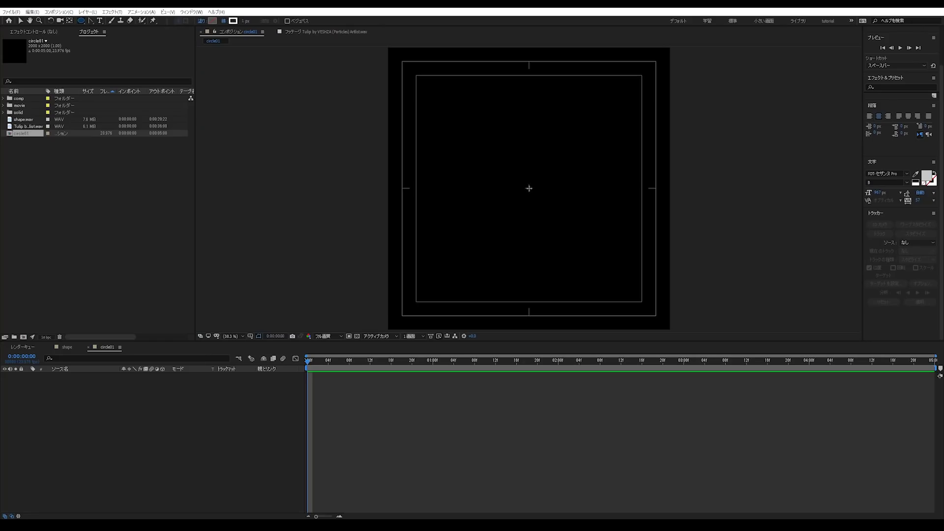
{"action": "mouse_move", "coordinate": [529, 189]}
{"action": "left_mouse_down"}
{"action": "mouse_move", "coordinate": [584, 238]}
{"action": "mouse_move", "coordinate": [598, 289]}
{"action": "mouse_move", "coordinate": [597, 279]}
{"action": "mouse_move", "coordinate": [616, 299]}
{"action": "left_mouse_up"}
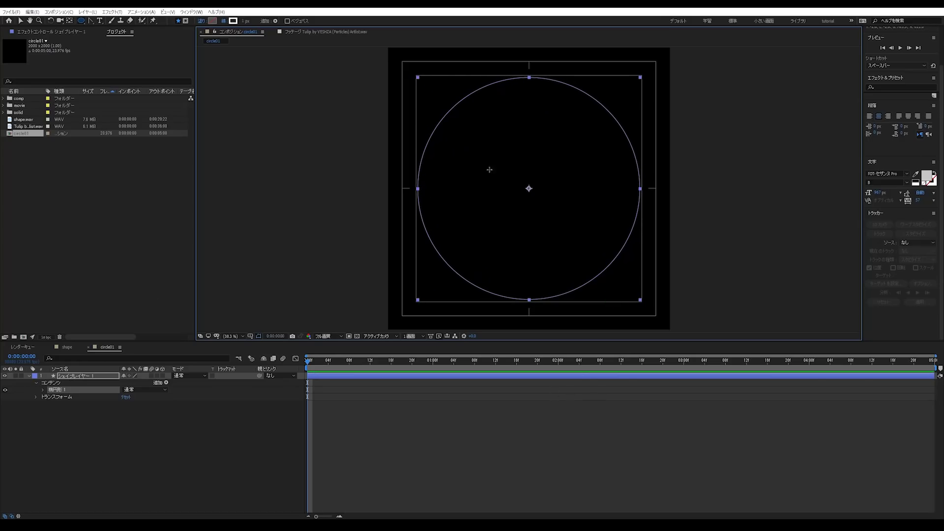
Deselect the circle, return to the Selection tool and hide the title/action-safe guides.
{"action": "left_click", "coordinate": [400, 421]}
{"action": "left_click", "coordinate": [20, 20]}
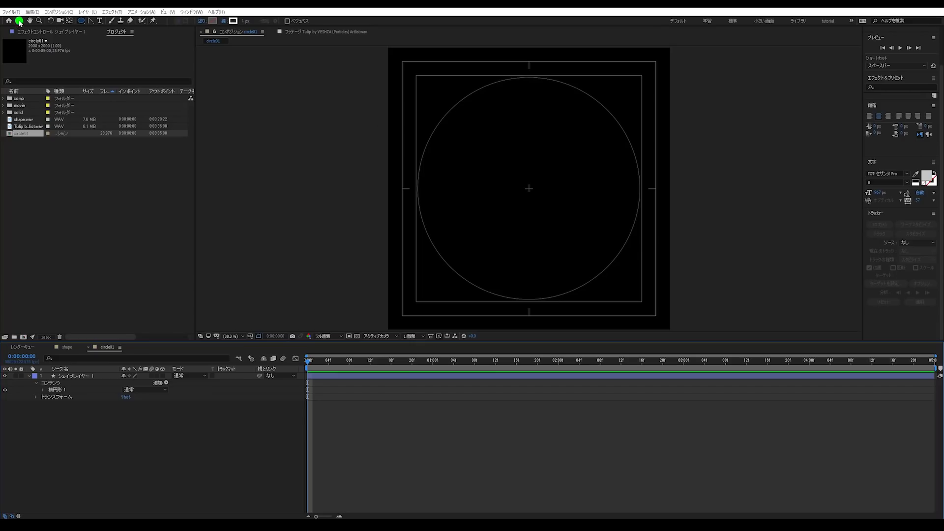
{"action": "left_click", "coordinate": [250, 337]}
{"action": "left_click", "coordinate": [268, 348]}
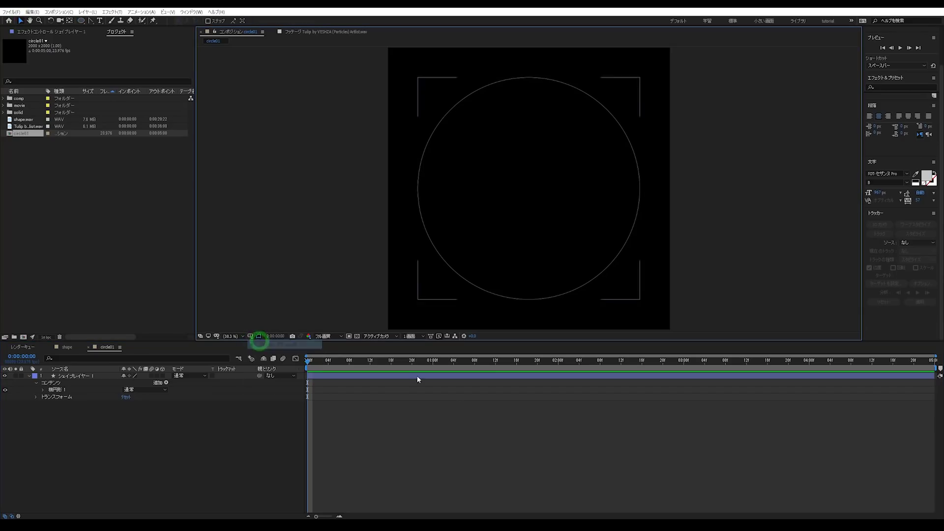
Center the circle's shape layer in the composition and deselect it.
{"action": "left_click", "coordinate": [466, 379]}
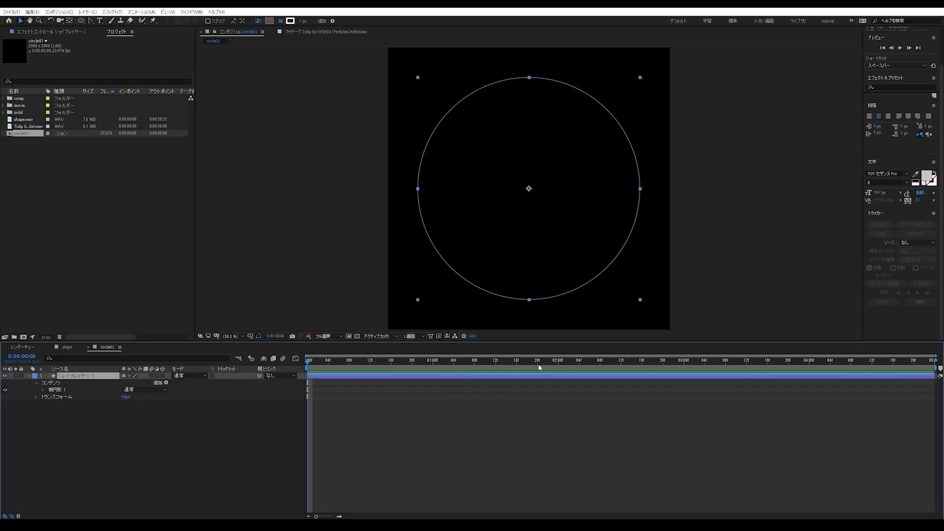
{"action": "key", "text": "ctrl+Home"}
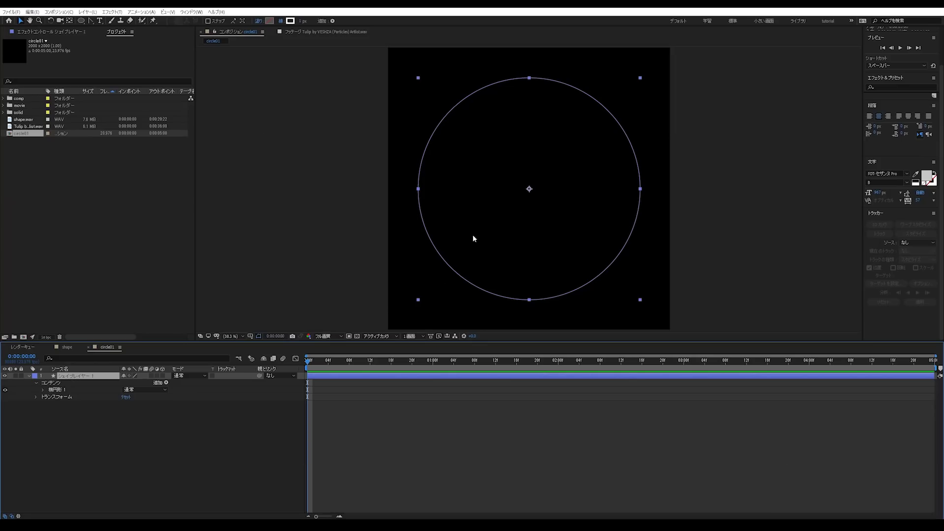
{"action": "left_click", "coordinate": [349, 444]}
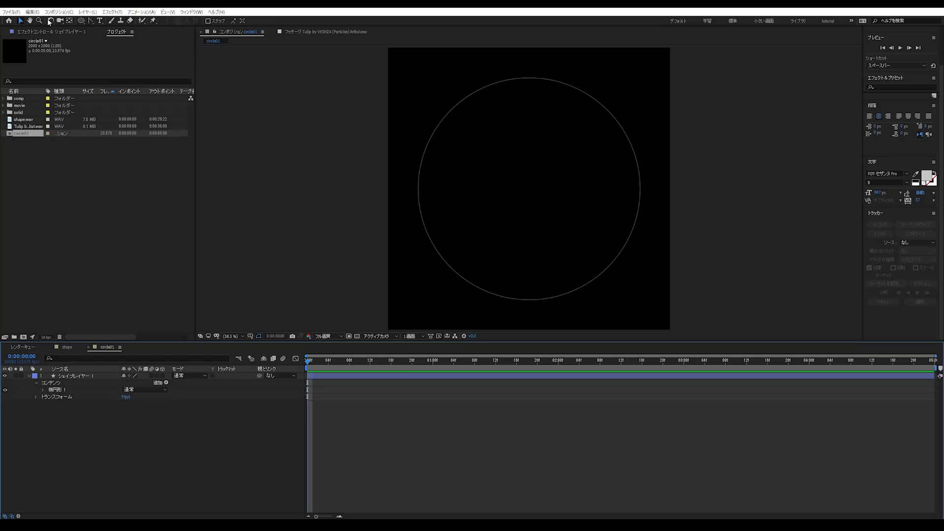
Review the general preferences, including the option that centers anchor points in new shape layers.
{"action": "left_click", "coordinate": [34, 12]}
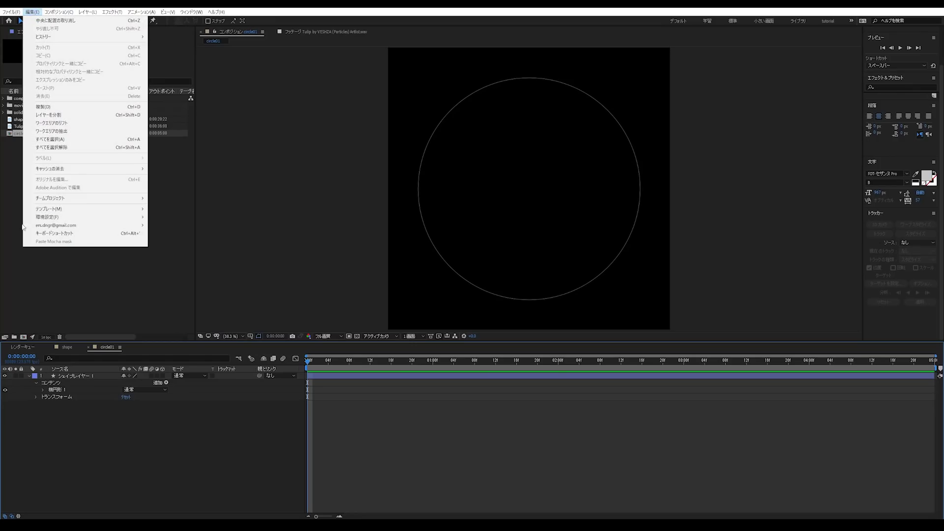
{"action": "mouse_move", "coordinate": [75, 217]}
{"action": "left_click", "coordinate": [164, 218]}
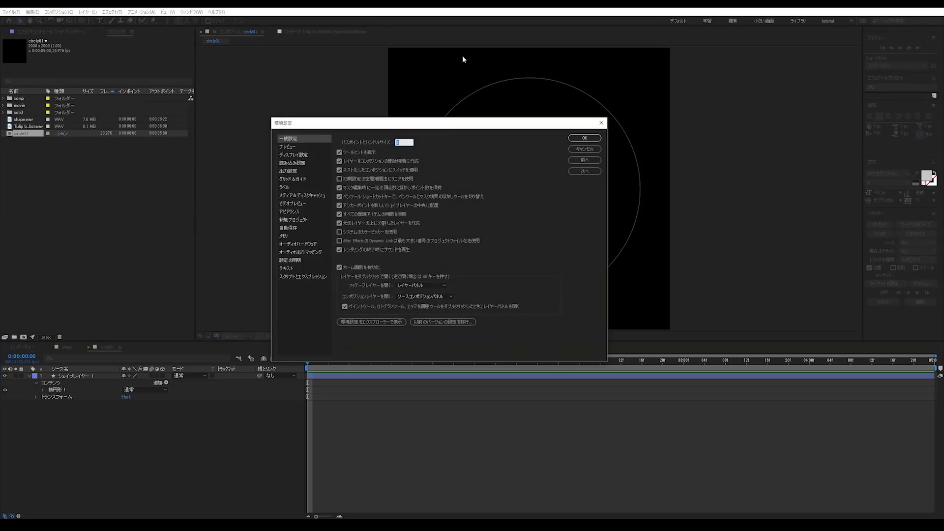
{"action": "left_click", "coordinate": [511, 215]}
{"action": "left_click", "coordinate": [575, 142]}
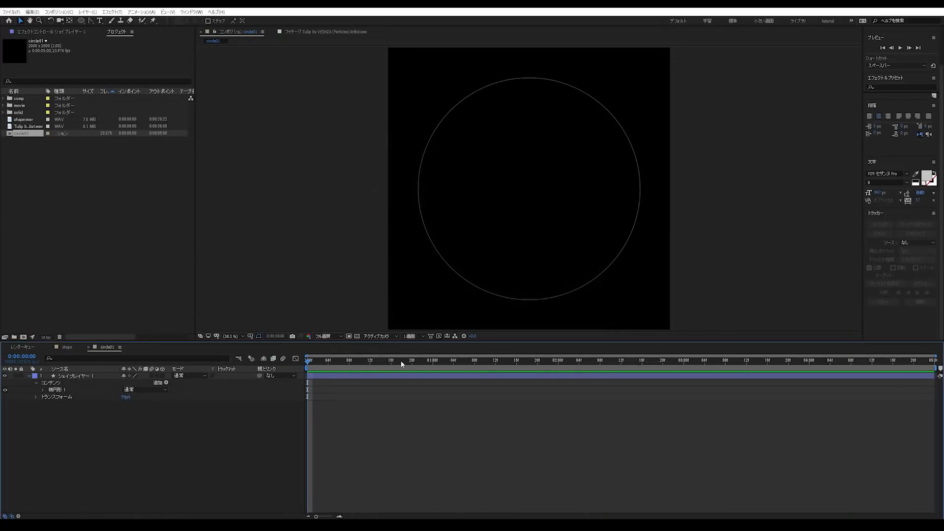
Expand the ellipse group and add a gradient fill to the shape layer's contents.
{"action": "left_click", "coordinate": [42, 391]}
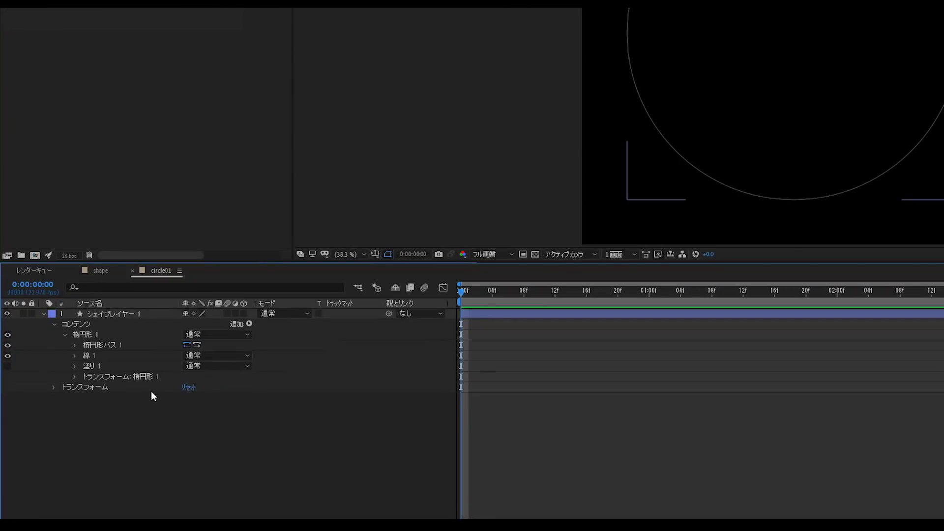
{"action": "left_click", "coordinate": [166, 382]}
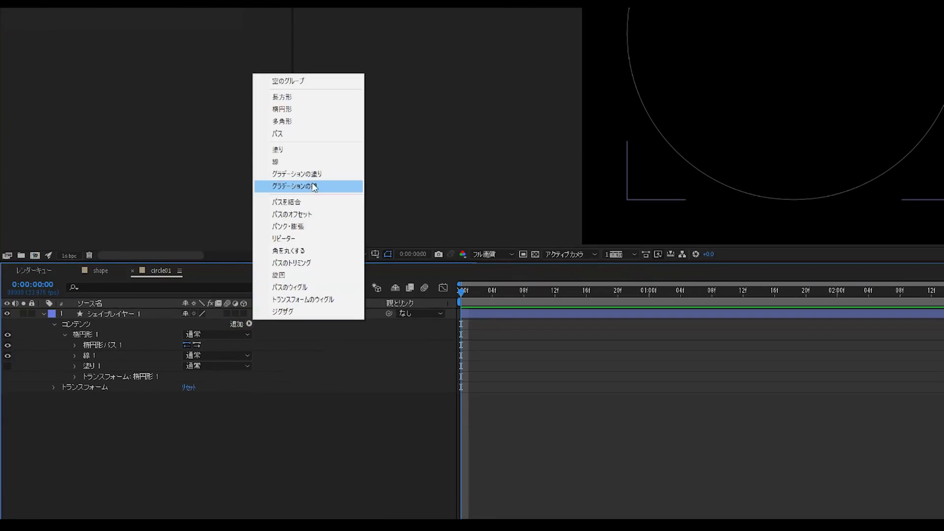
{"action": "left_click", "coordinate": [321, 174]}
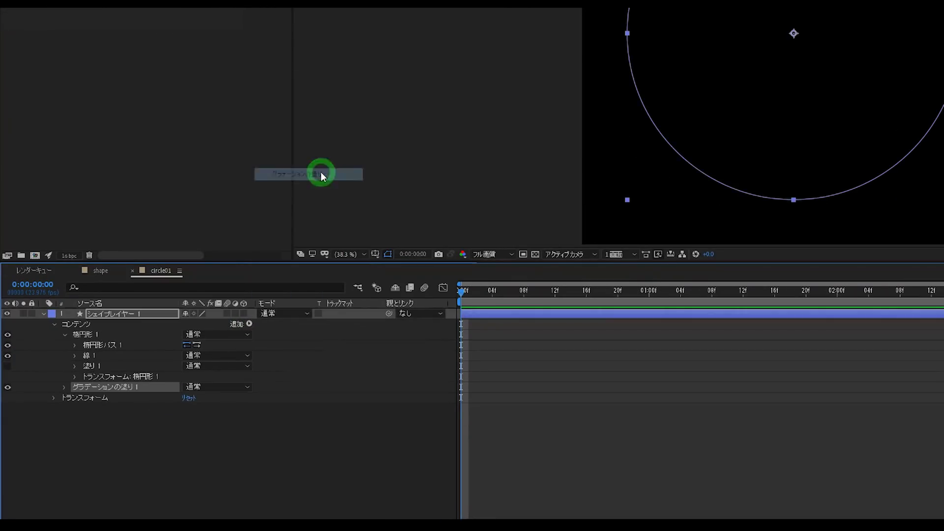
Expand the gradient fill's properties and set its type to radial (円形).
{"action": "left_click", "coordinate": [64, 387]}
{"action": "scroll", "coordinate": [742, 110], "scroll_direction": "down", "scroll_amount": 1}
{"action": "left_click_drag", "start_coordinate": [773, 102], "coordinate": [408, 147]}
{"action": "scroll", "coordinate": [565, 130], "scroll_direction": "down", "scroll_amount": 2}
{"action": "left_click_drag", "start_coordinate": [559, 102], "coordinate": [399, 155]}
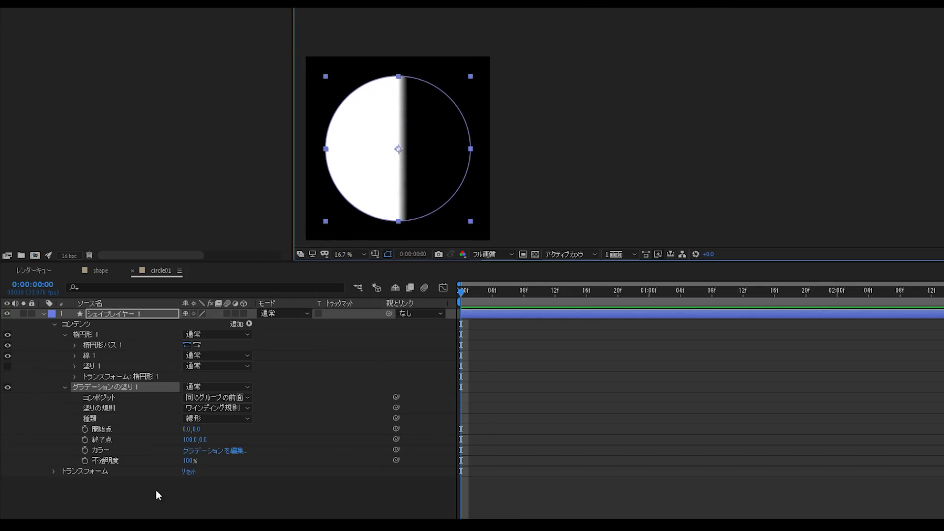
{"action": "left_click", "coordinate": [222, 420]}
{"action": "left_click", "coordinate": [219, 440]}
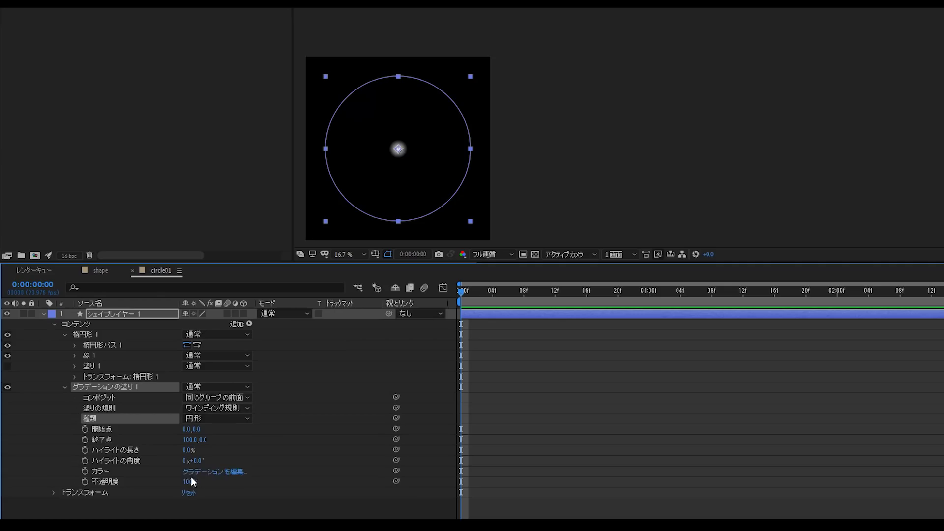
Edit the radial gradient's colors to run from black (000000) at the start to white (FFFFFF) at the end.
{"action": "left_click", "coordinate": [220, 473]}
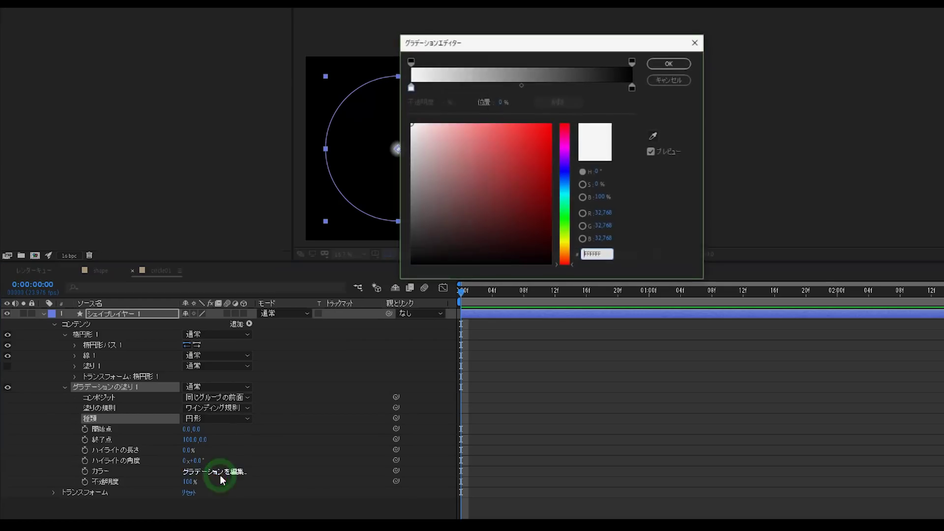
{"action": "left_click", "coordinate": [411, 88]}
{"action": "left_click_drag", "start_coordinate": [424, 216], "coordinate": [328, 339]}
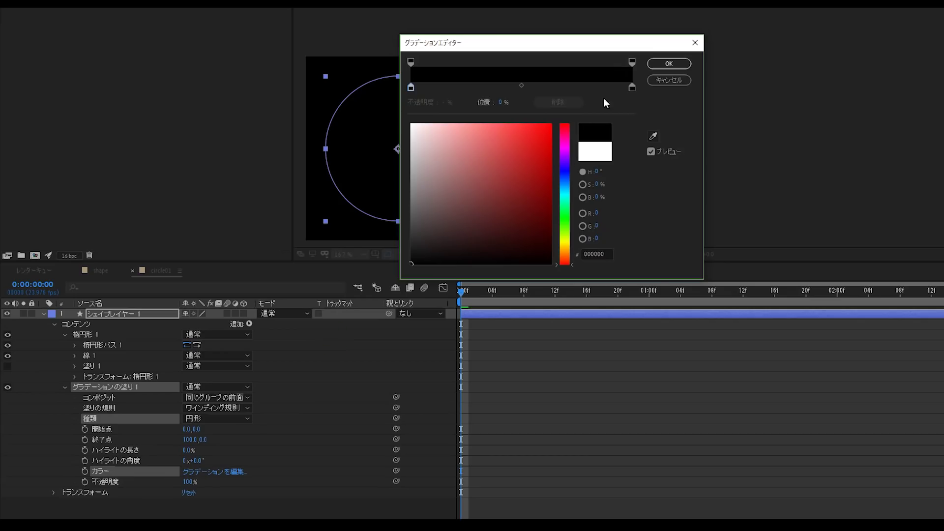
{"action": "left_click", "coordinate": [633, 88]}
{"action": "left_click_drag", "start_coordinate": [487, 186], "coordinate": [388, 99]}
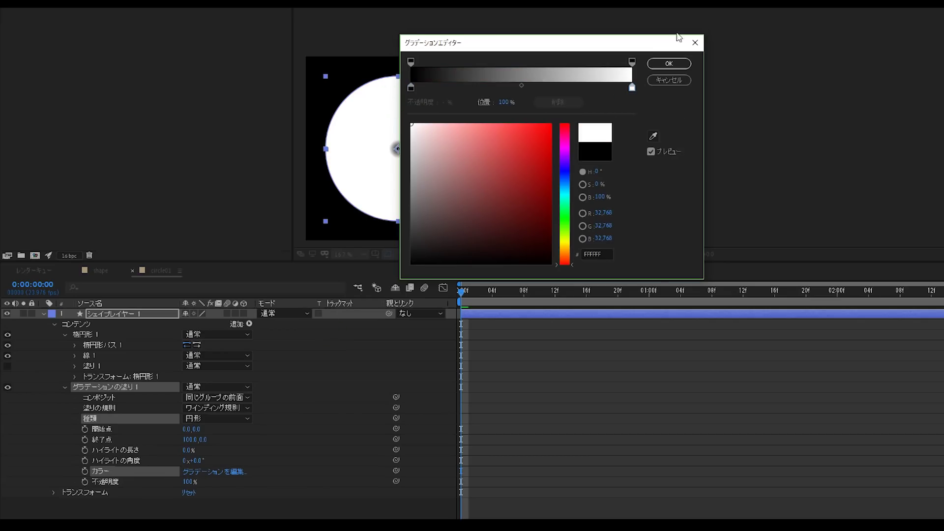
{"action": "left_click_drag", "start_coordinate": [648, 40], "coordinate": [544, 169]}
{"action": "left_click", "coordinate": [561, 192]}
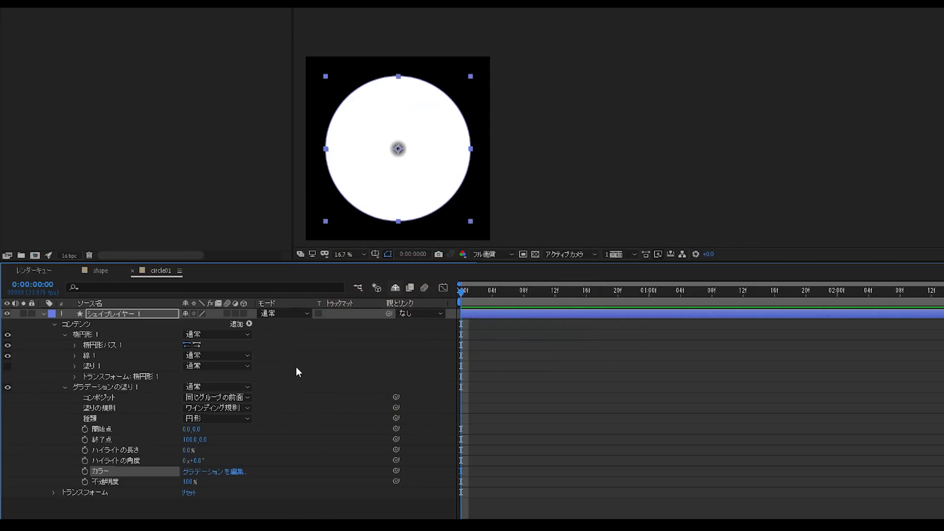
Try widening the radial gradient by moving its end point out to about 1036, and undo a trial shift of its start point.
{"action": "left_click_drag", "start_coordinate": [191, 441], "coordinate": [335, 448]}
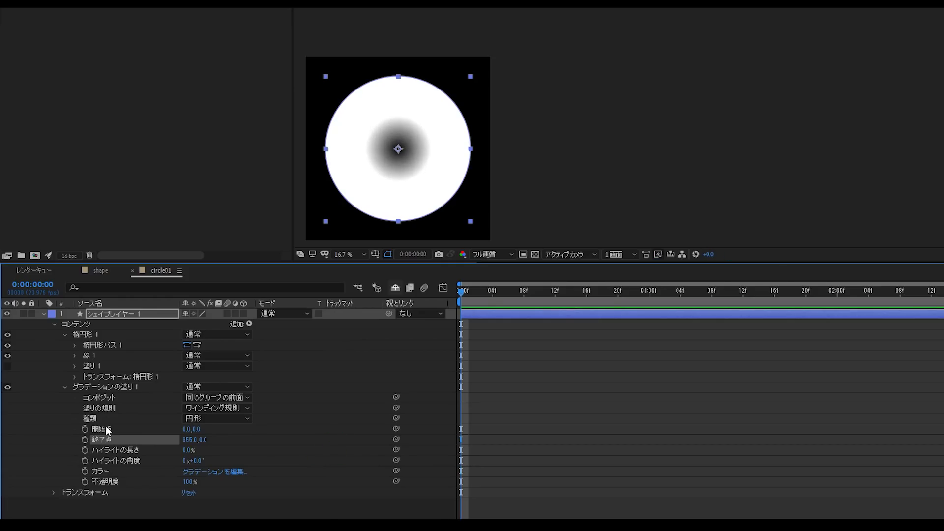
{"action": "left_click", "coordinate": [188, 440]}
{"action": "left_click_drag", "start_coordinate": [188, 440], "coordinate": [457, 451]}
{"action": "left_click", "coordinate": [183, 439]}
{"action": "left_click_drag", "start_coordinate": [183, 440], "coordinate": [302, 437]}
{"action": "left_click_drag", "start_coordinate": [186, 429], "coordinate": [266, 435]}
{"action": "key", "text": "ctrl+z"}
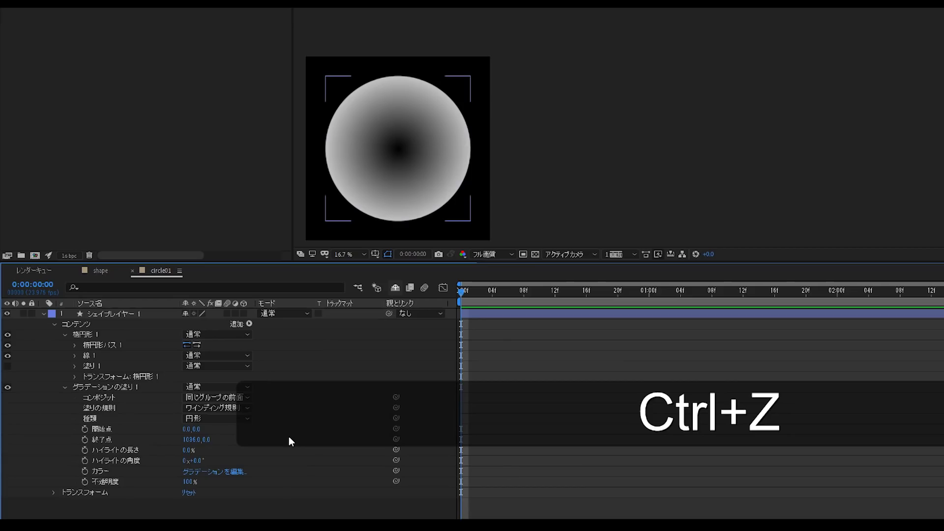
Set the gradient fill's end point (終了点) to 1000.0, 0.0.
{"action": "left_click", "coordinate": [192, 440]}
{"action": "type", "text": "1000"}
{"action": "key", "text": "Return"}
{"action": "left_click", "coordinate": [249, 445]}
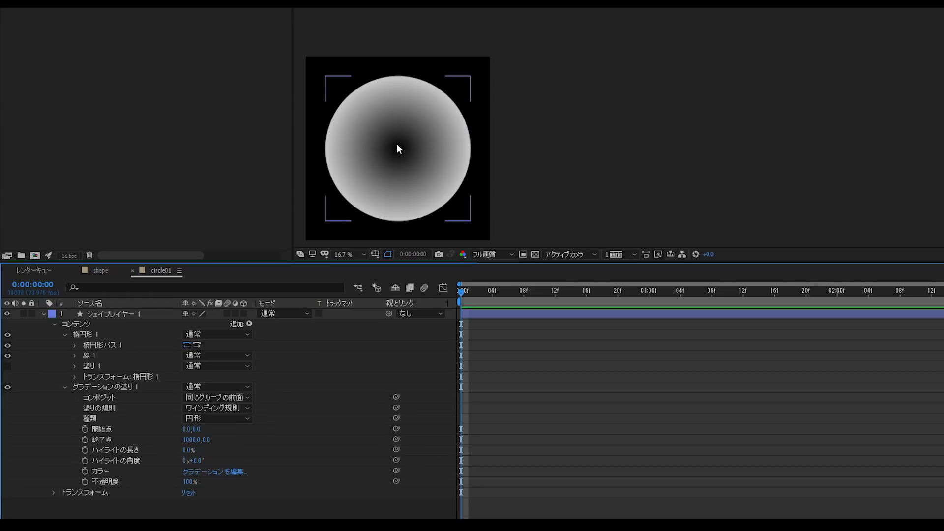
{"action": "left_click", "coordinate": [475, 138]}
Set the gradient fill's opacity (不透明度) to 40% after trying 50%.
{"action": "left_click", "coordinate": [186, 483]}
{"action": "type", "text": "50"}
{"action": "key", "text": "Return"}
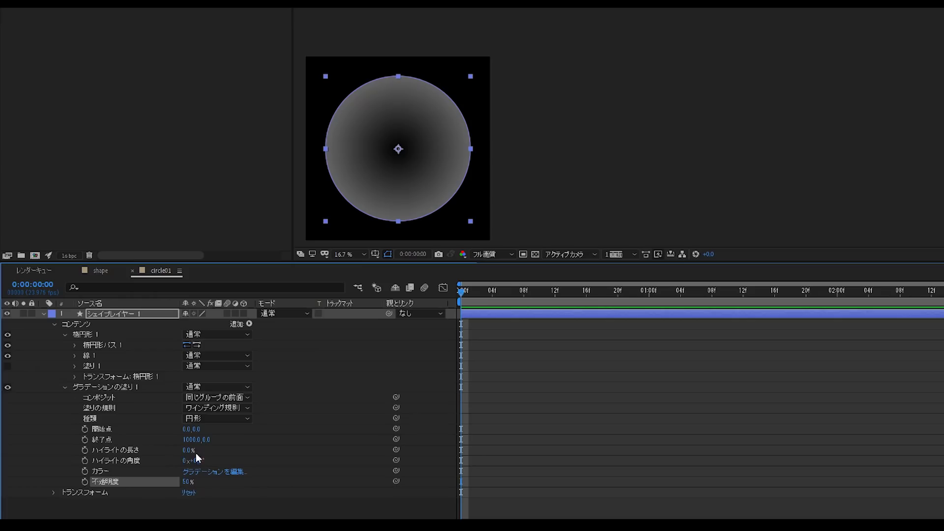
{"action": "left_click", "coordinate": [188, 482]}
{"action": "type", "text": "40"}
{"action": "key", "text": "Return"}
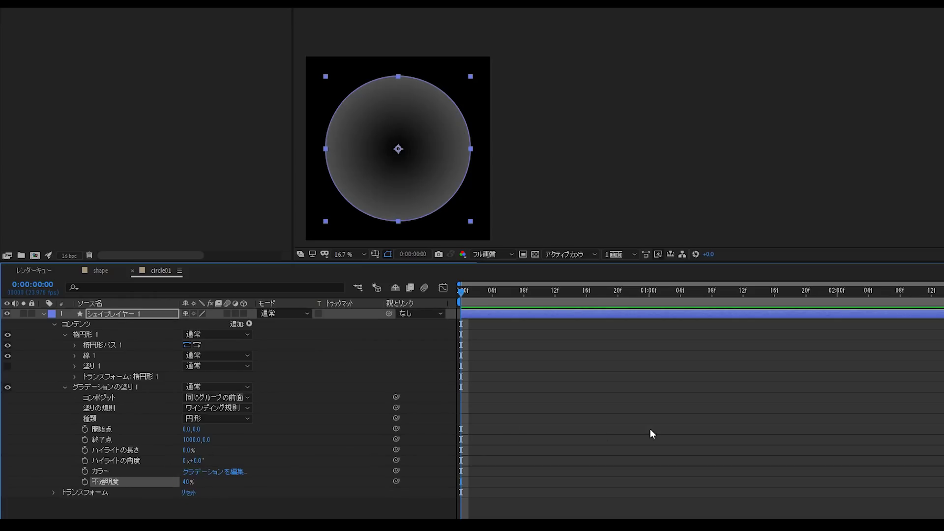
{"action": "left_click", "coordinate": [646, 435]}
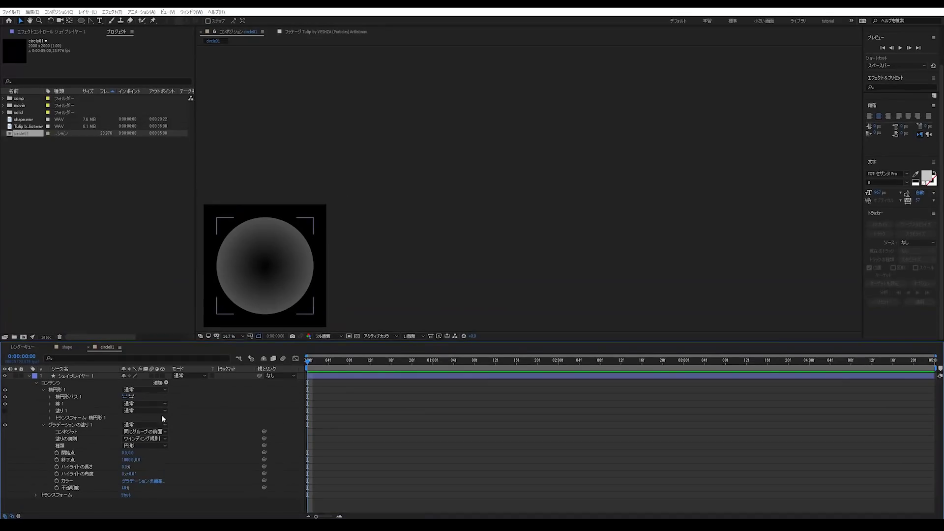
Fit the whole circle01 composition in the viewer.
{"action": "left_click", "coordinate": [243, 337]}
{"action": "left_click", "coordinate": [244, 344]}
{"action": "left_click", "coordinate": [445, 439]}
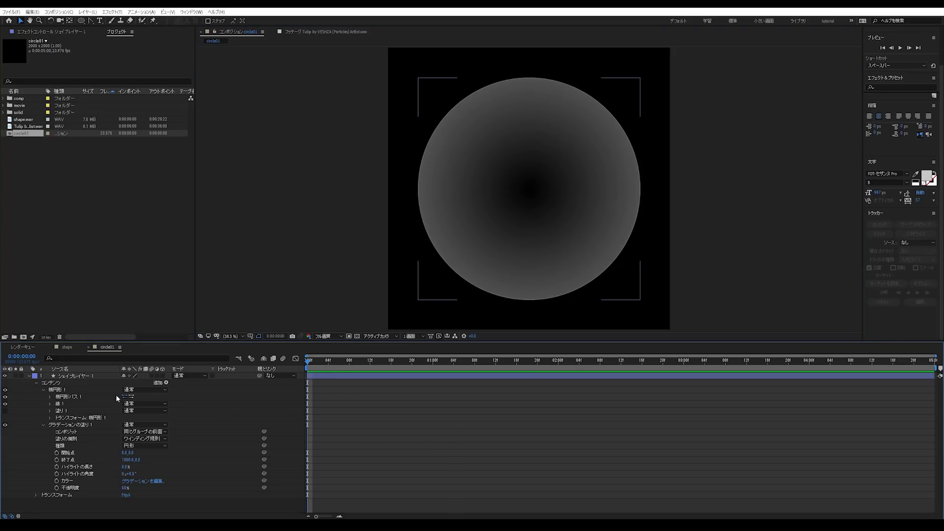
Expand the ellipse path and enable keyframing for its size (サイズ) at 0:00:00:12.
{"action": "left_click", "coordinate": [50, 396]}
{"action": "left_click_drag", "start_coordinate": [349, 364], "coordinate": [373, 382]}
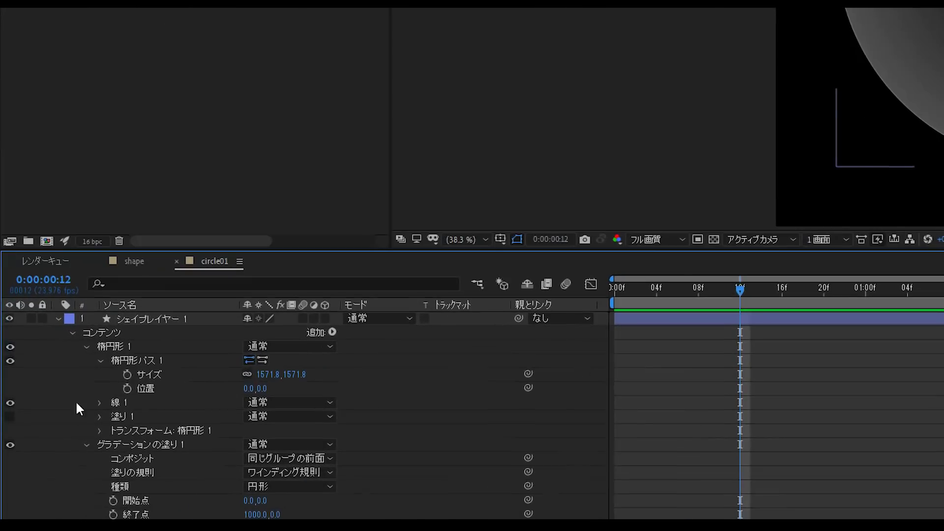
{"action": "left_click", "coordinate": [75, 391]}
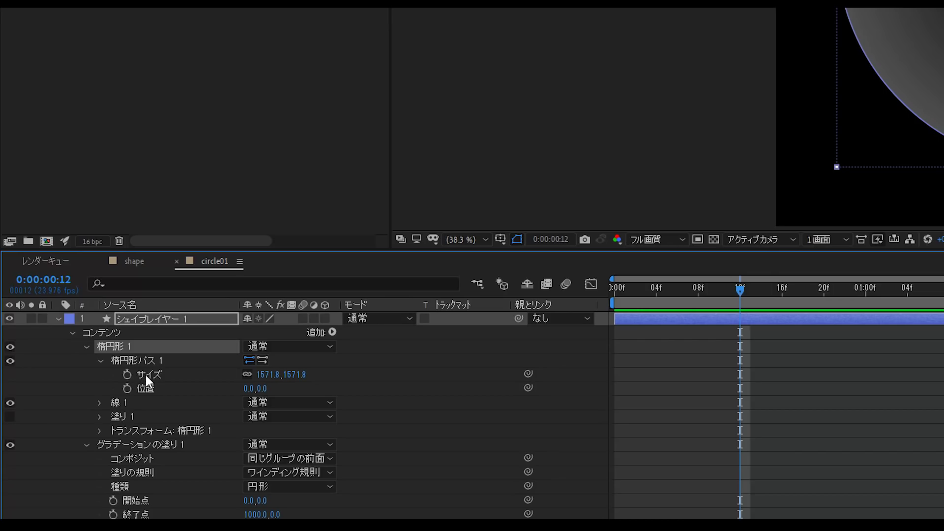
{"action": "left_click", "coordinate": [145, 373]}
{"action": "left_click", "coordinate": [127, 375]}
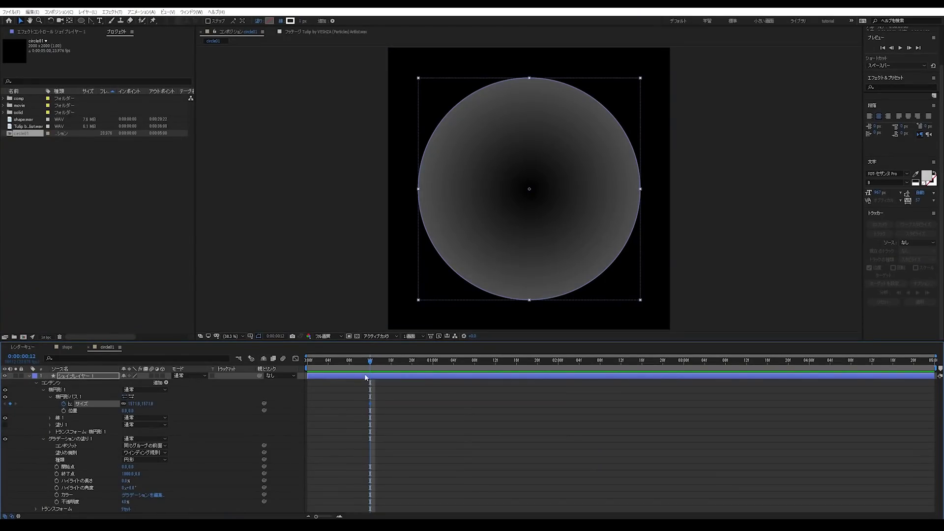
Keyframe the ellipse path's size to 0 at 0:00:00:00 and preview the growing circle.
{"action": "left_click_drag", "start_coordinate": [369, 361], "coordinate": [301, 364]}
{"action": "left_click", "coordinate": [139, 402]}
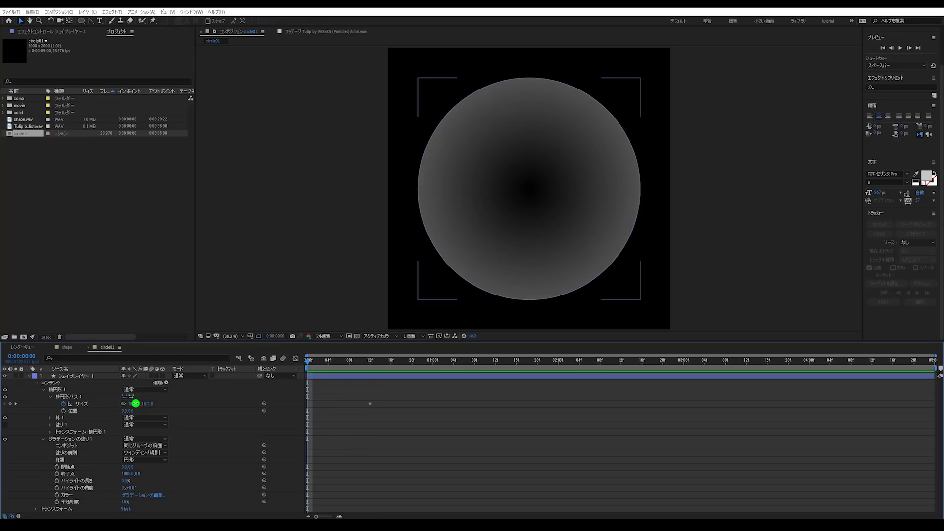
{"action": "type", "text": "0"}
{"action": "key", "text": "Return"}
{"action": "left_click_drag", "start_coordinate": [313, 371], "coordinate": [371, 365]}
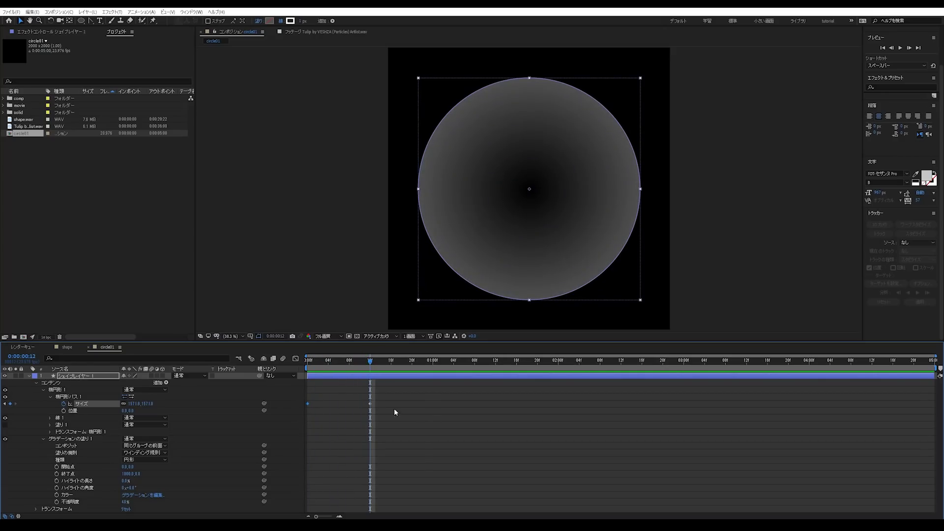
{"action": "key", "text": "space"}
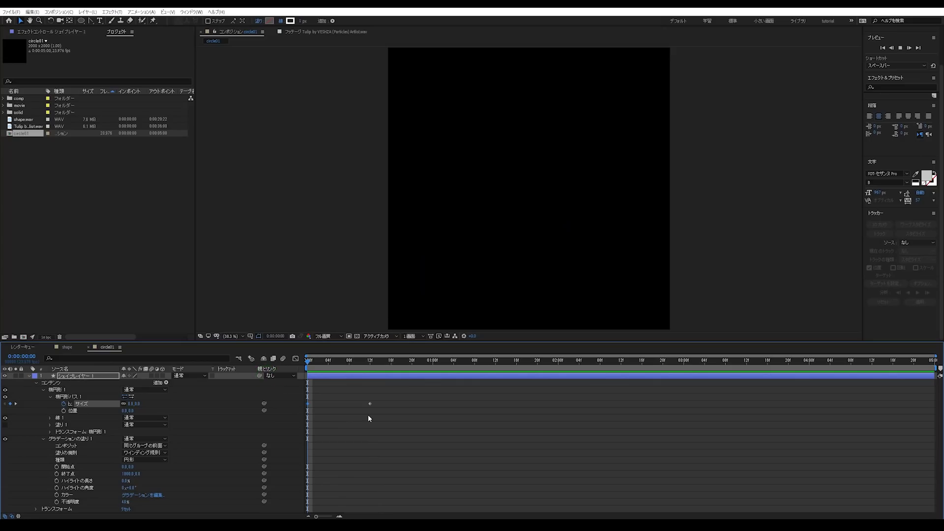
{"action": "key", "text": "space"}
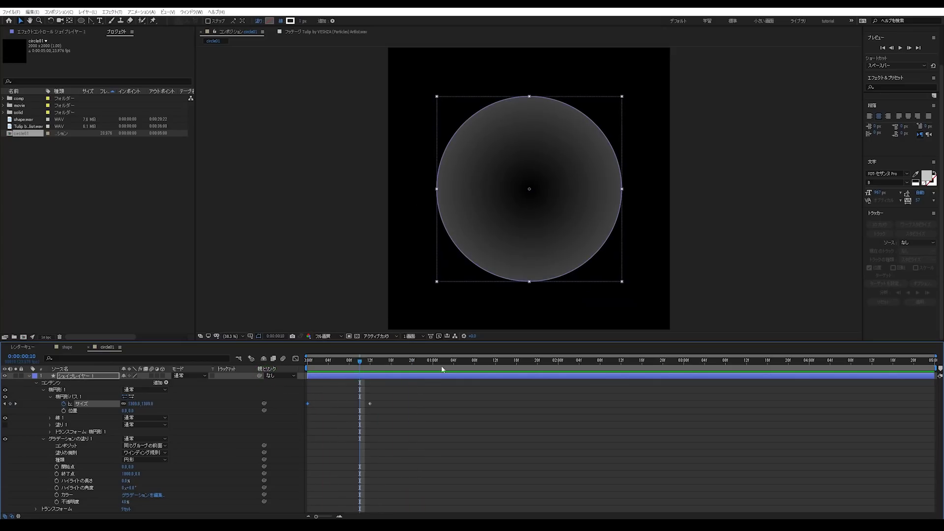
Move the ellipse size's second keyframe to 0:00:01:00 so the growth lasts one second.
{"action": "left_click", "coordinate": [435, 367]}
{"action": "left_click", "coordinate": [370, 404]}
{"action": "left_click_drag", "start_coordinate": [370, 404], "coordinate": [432, 437]}
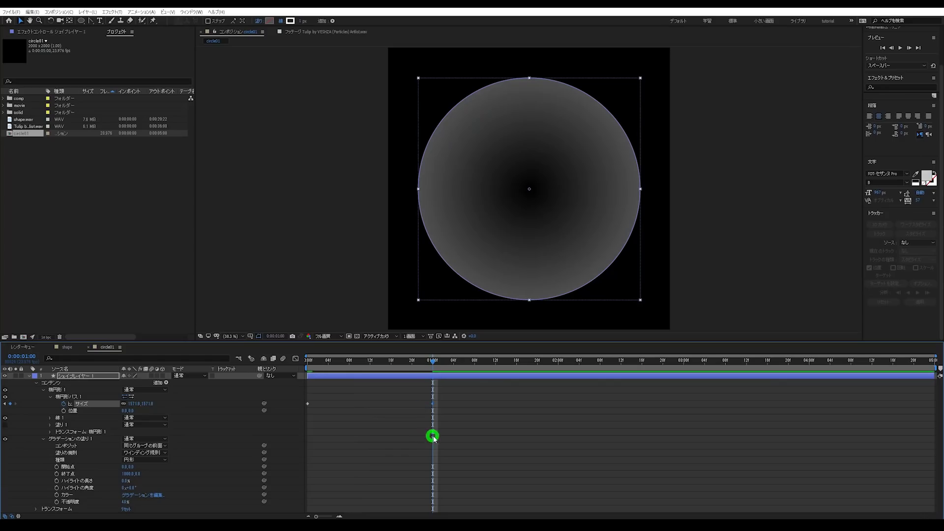
{"action": "left_click", "coordinate": [495, 444]}
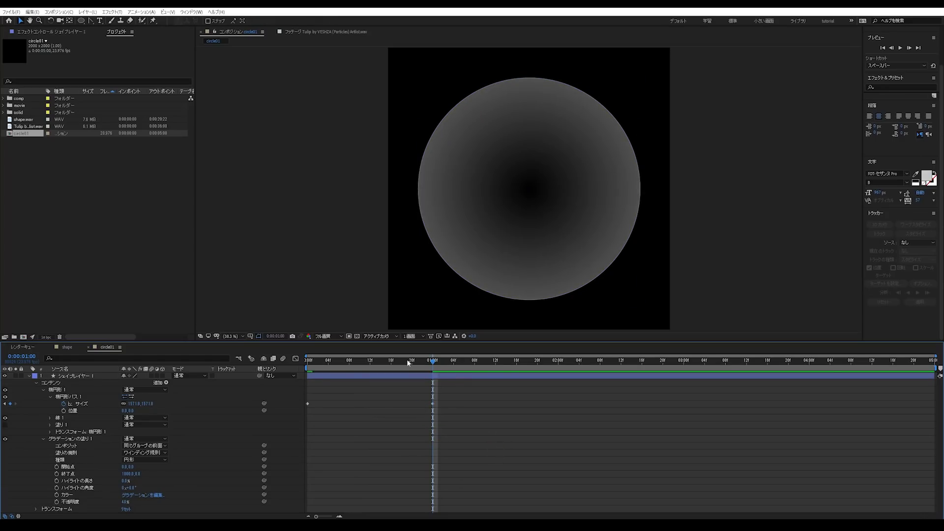
Keyframe the gradient fill's opacity from 40% at 0:00:00:12 to 0% at 0:00:01:00.
{"action": "left_click", "coordinate": [370, 363]}
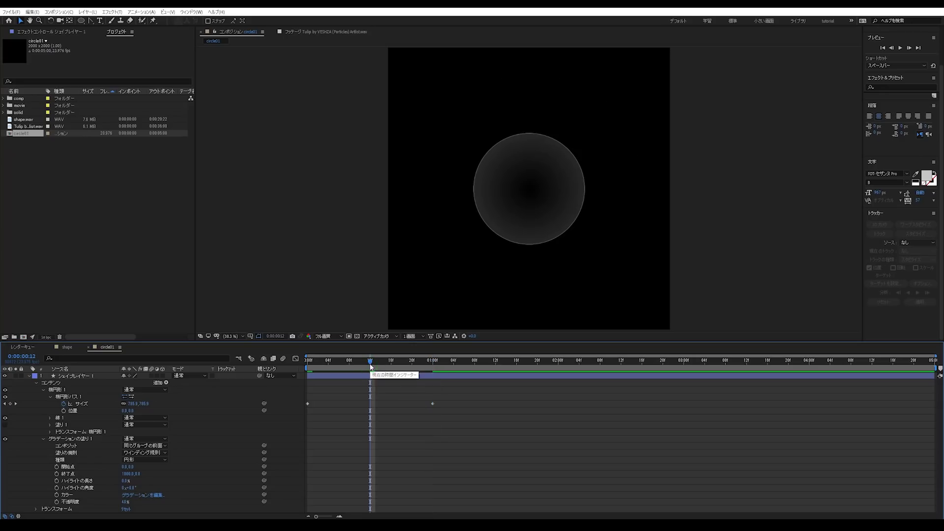
{"action": "left_click", "coordinate": [73, 439]}
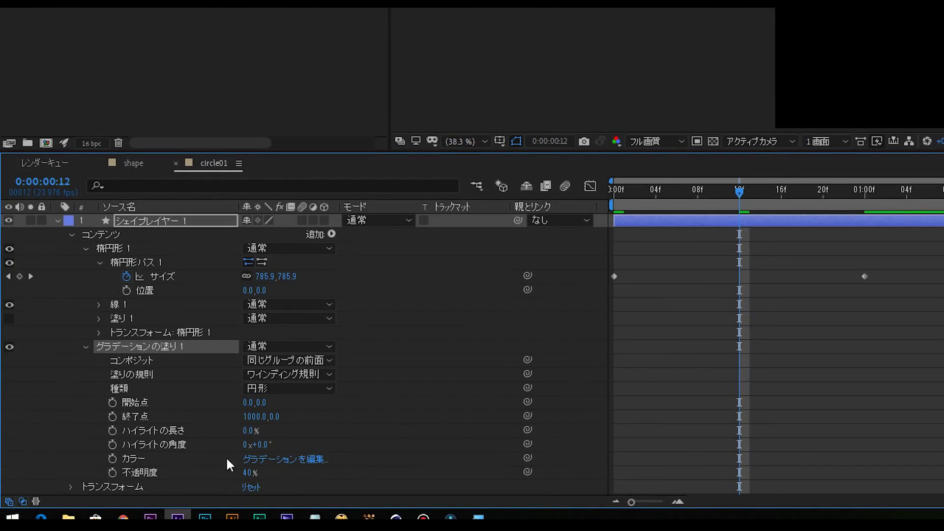
{"action": "left_click", "coordinate": [113, 472]}
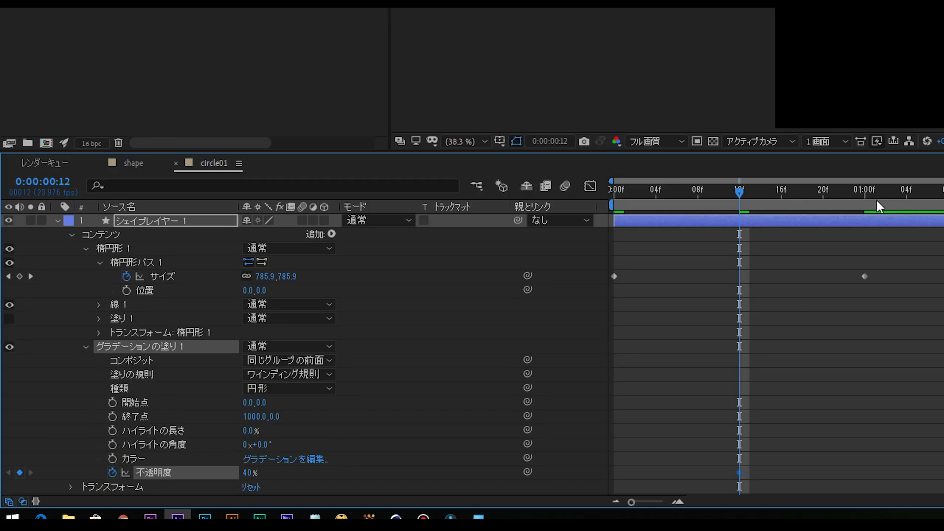
{"action": "left_click", "coordinate": [863, 192]}
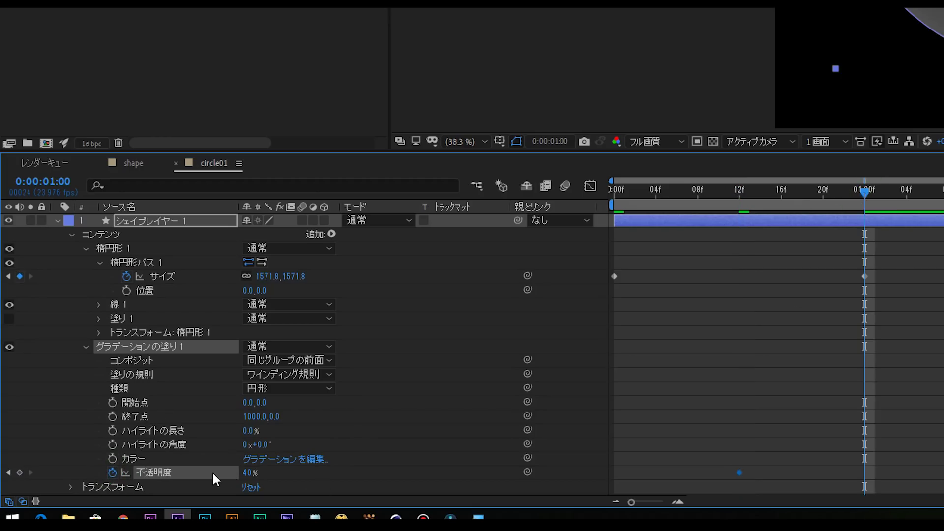
{"action": "left_click", "coordinate": [248, 473]}
{"action": "type", "text": "0"}
{"action": "key", "text": "Return"}
{"action": "left_click", "coordinate": [758, 369]}
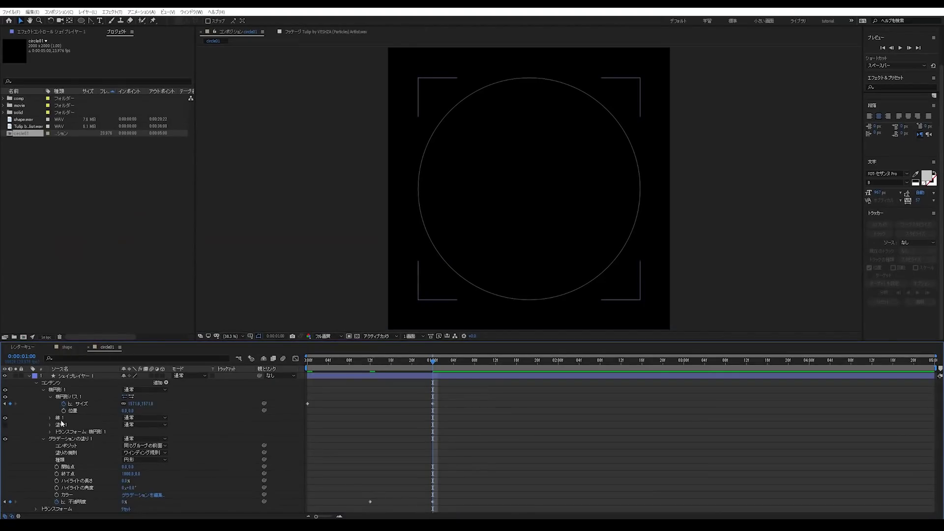
Expand the ellipse's stroke, set its width (線幅) to 0 and enable keyframing for it at 0:00:01:00.
{"action": "left_click", "coordinate": [50, 418]}
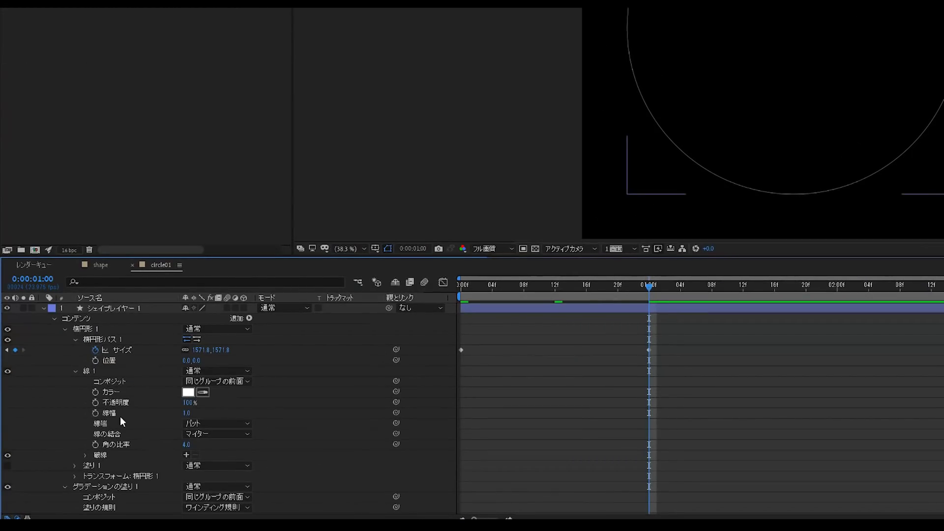
{"action": "left_click", "coordinate": [187, 413]}
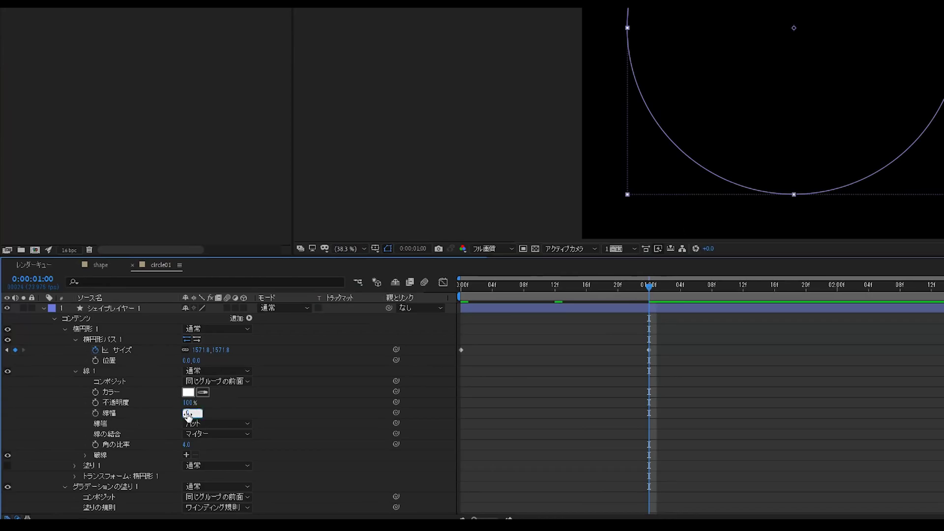
{"action": "type", "text": "0"}
{"action": "key", "text": "Return"}
{"action": "left_click", "coordinate": [95, 413]}
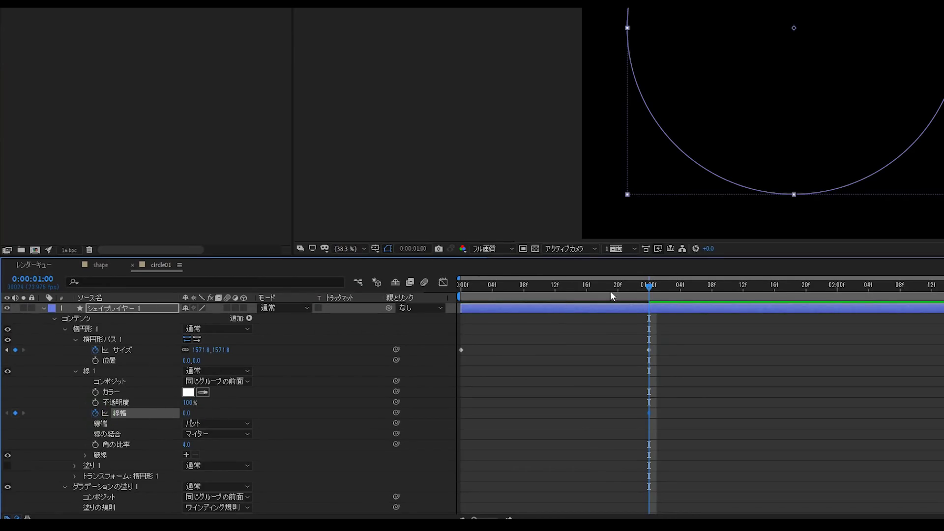
Keyframe the stroke width to 10 at 0:00:00:00 and preview the circle's growth and fade-out.
{"action": "left_click_drag", "start_coordinate": [459, 290], "coordinate": [445, 291]}
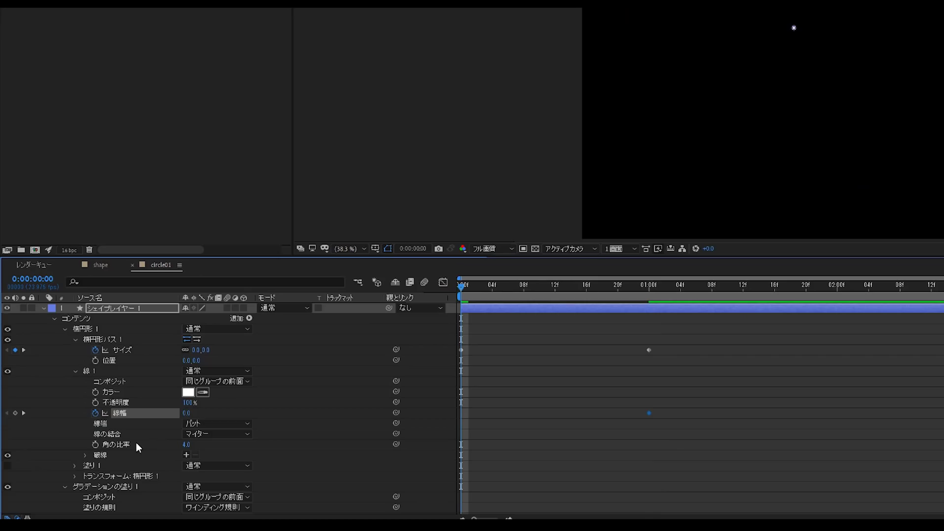
{"action": "left_click", "coordinate": [186, 412]}
{"action": "type", "text": "10"}
{"action": "key", "text": "Return"}
{"action": "left_click", "coordinate": [703, 412]}
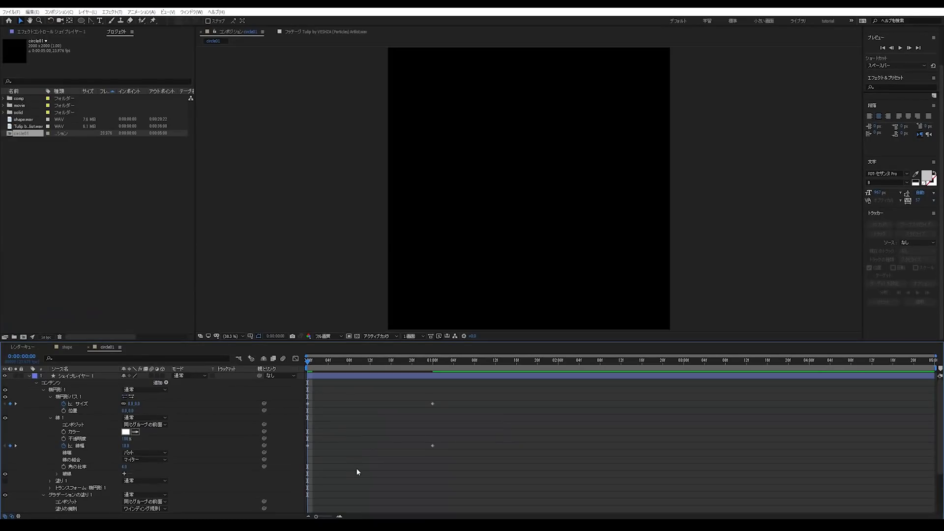
{"action": "key", "text": "space"}
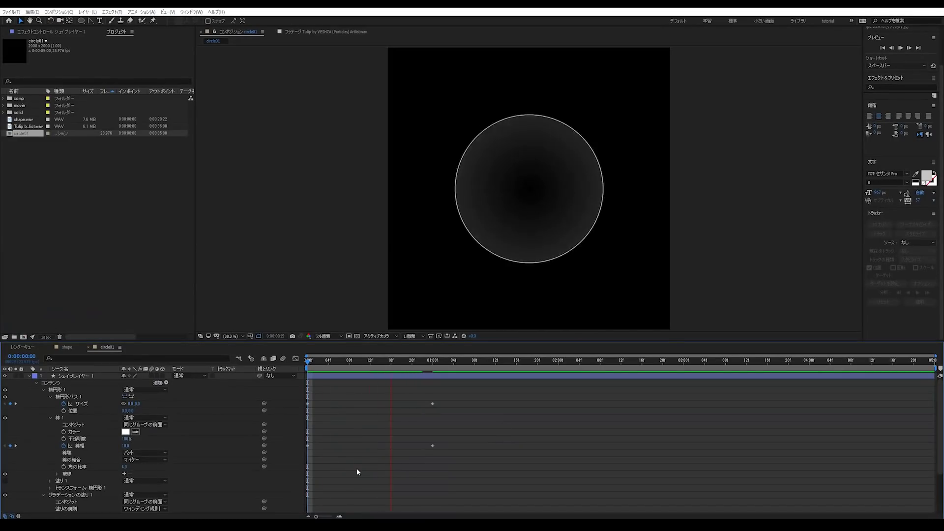
{"action": "left_click", "coordinate": [271, 365]}
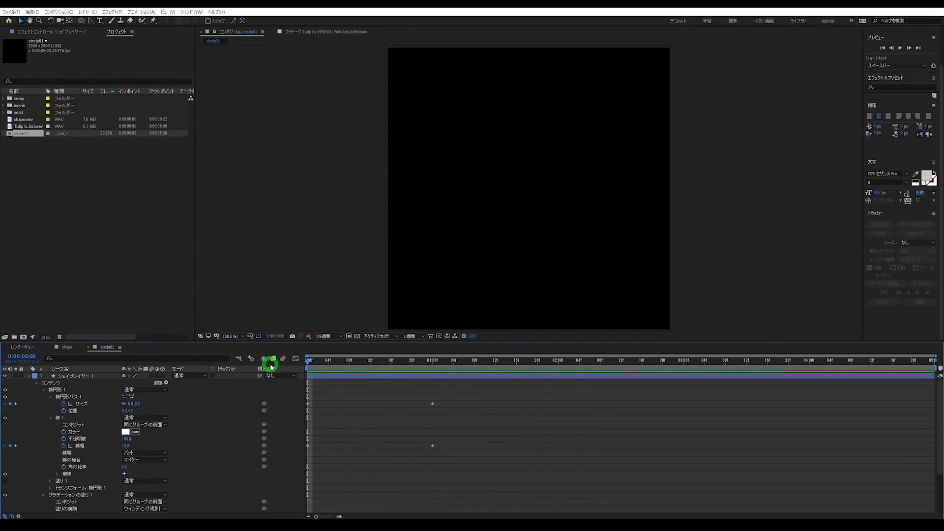
{"action": "left_click", "coordinate": [382, 377]}
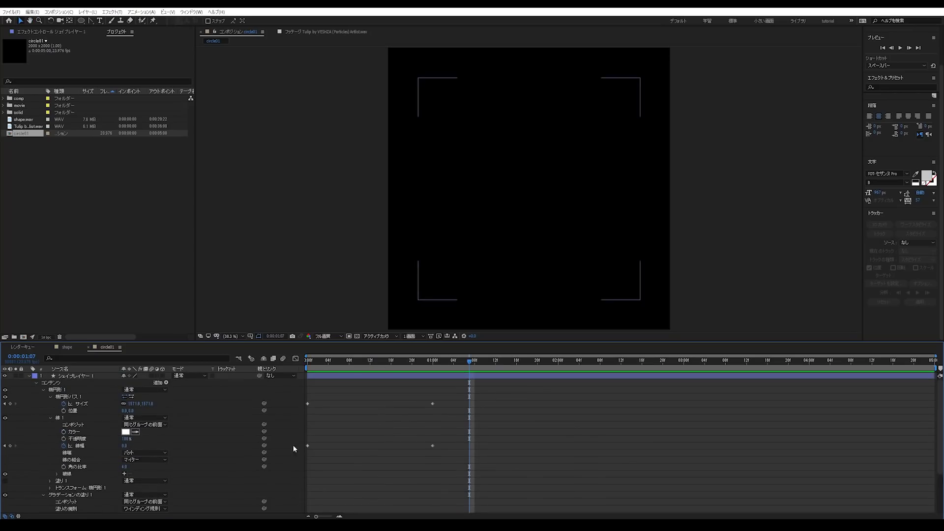
{"action": "left_click", "coordinate": [323, 380]}
Show only the shape layer's animated properties and apply Easy Ease to all size, stroke width and opacity keyframes.
{"action": "left_click", "coordinate": [77, 375]}
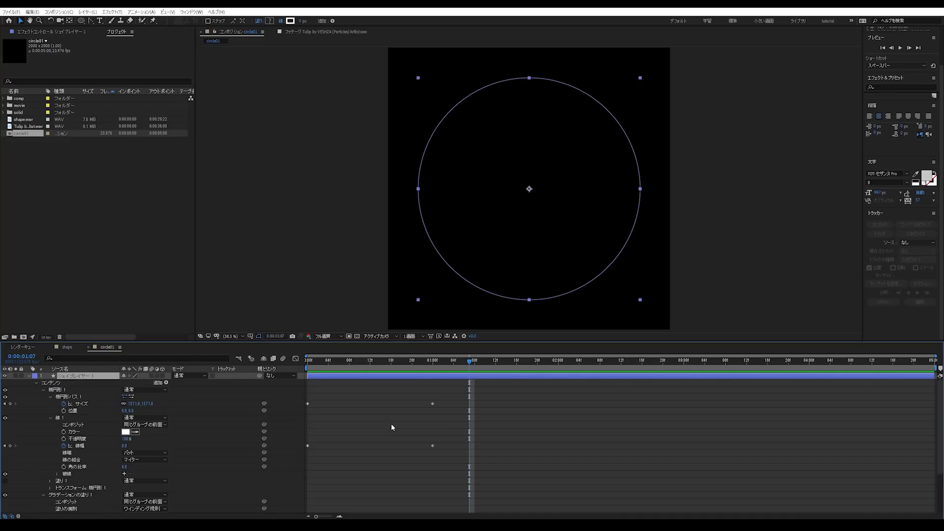
{"action": "key", "text": "u"}
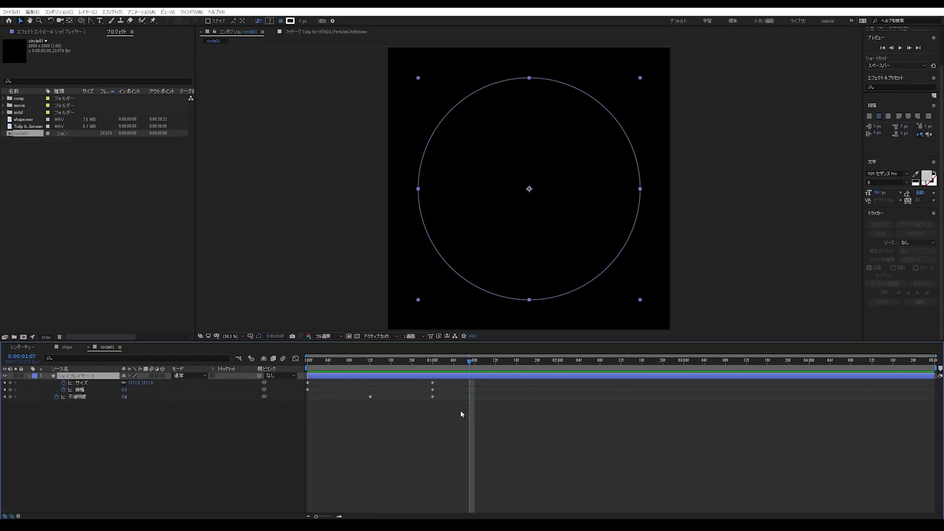
{"action": "left_click_drag", "start_coordinate": [464, 426], "coordinate": [293, 389]}
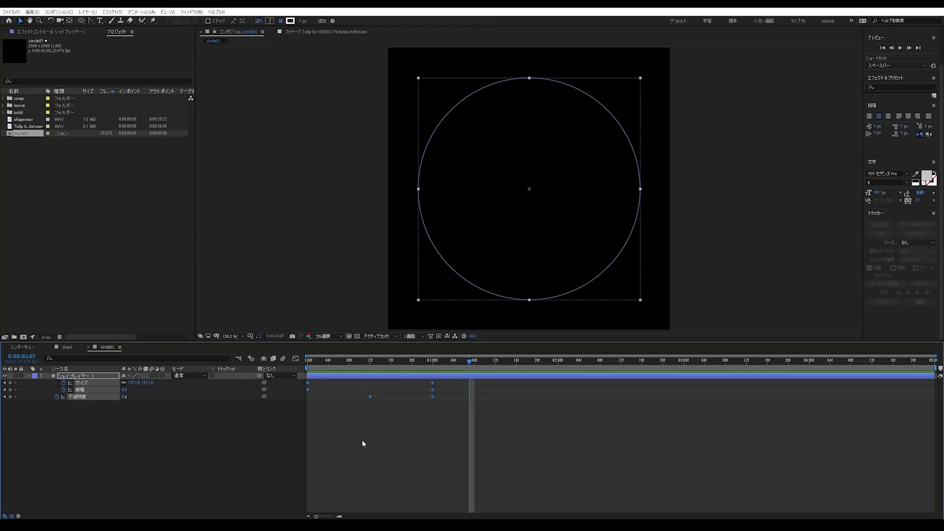
{"action": "key", "text": "F9"}
{"action": "left_click", "coordinate": [303, 420]}
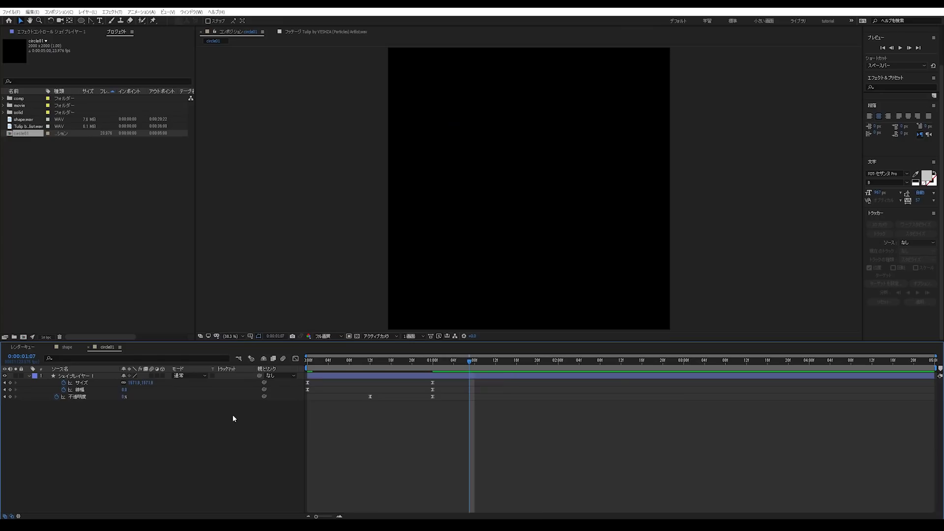
Open the graph editor for the ellipse's size (サイズ) and switch it to editing the value graph (値グラフを編集).
{"action": "key", "text": "shift+F3"}
{"action": "left_click", "coordinate": [88, 386]}
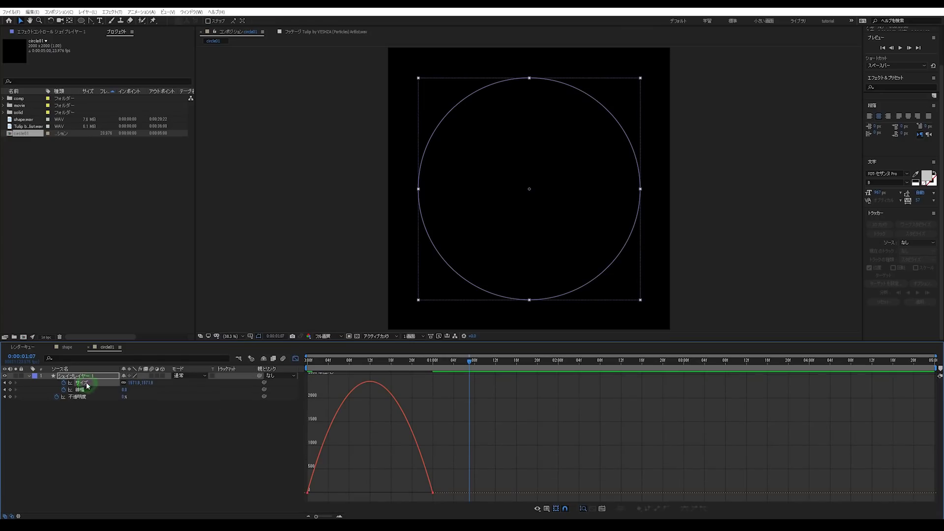
{"action": "right_click", "coordinate": [444, 412]}
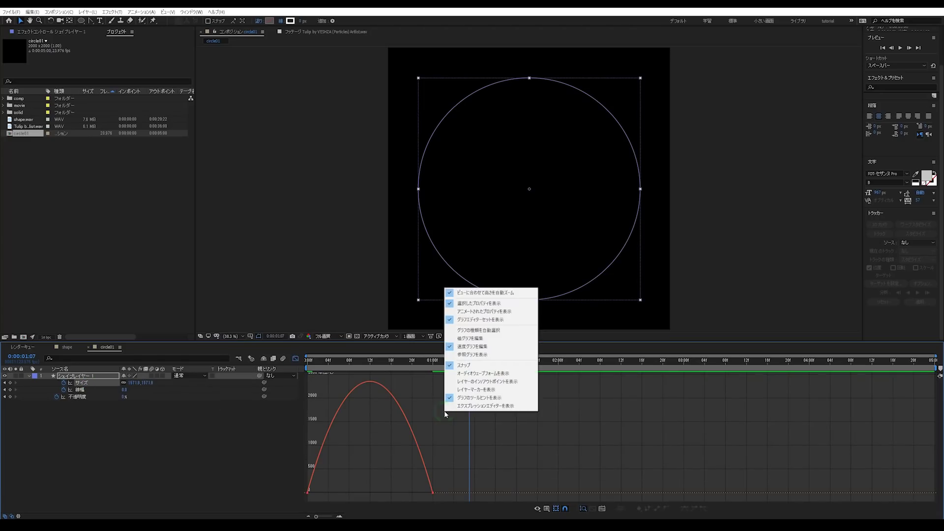
{"action": "left_click", "coordinate": [468, 339]}
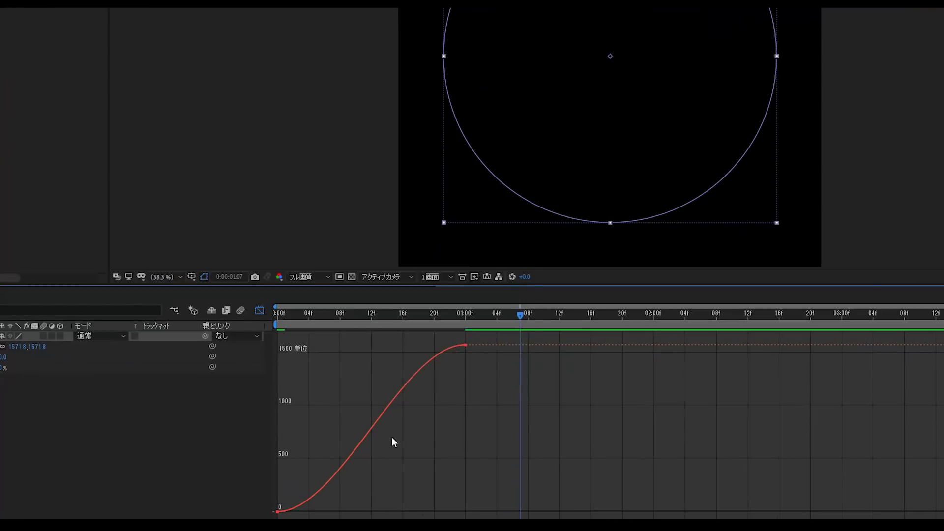
{"action": "right_click", "coordinate": [384, 442]}
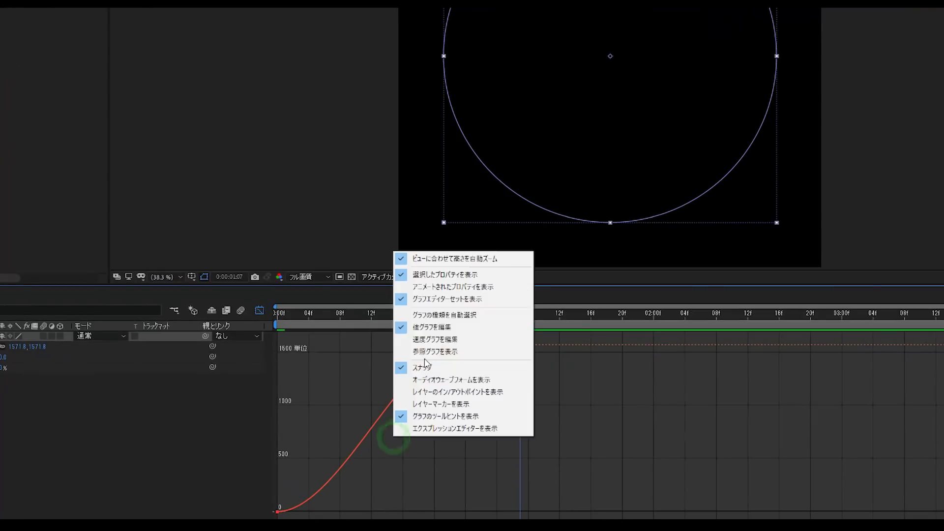
{"action": "left_click", "coordinate": [432, 332]}
{"action": "right_click", "coordinate": [434, 363]}
{"action": "left_click", "coordinate": [471, 441]}
Reshape the size curve to rise steeply by raising the first keyframe's handle vertically and extending the last keyframe's handle back to about frame 5.
{"action": "left_click_drag", "start_coordinate": [424, 372], "coordinate": [311, 371]}
{"action": "left_click", "coordinate": [308, 493]}
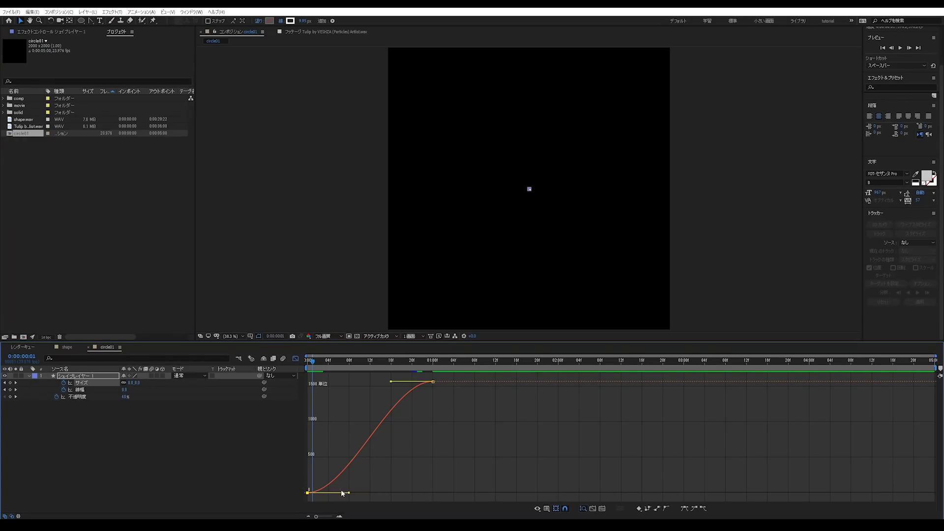
{"action": "left_click_drag", "start_coordinate": [371, 341], "coordinate": [373, 300]}
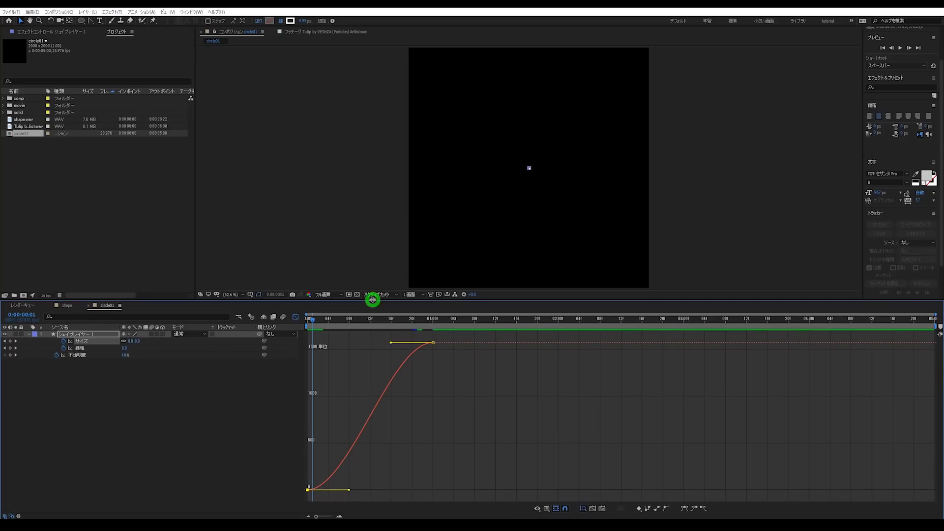
{"action": "scroll", "coordinate": [335, 460], "scroll_direction": "up", "scroll_amount": 2}
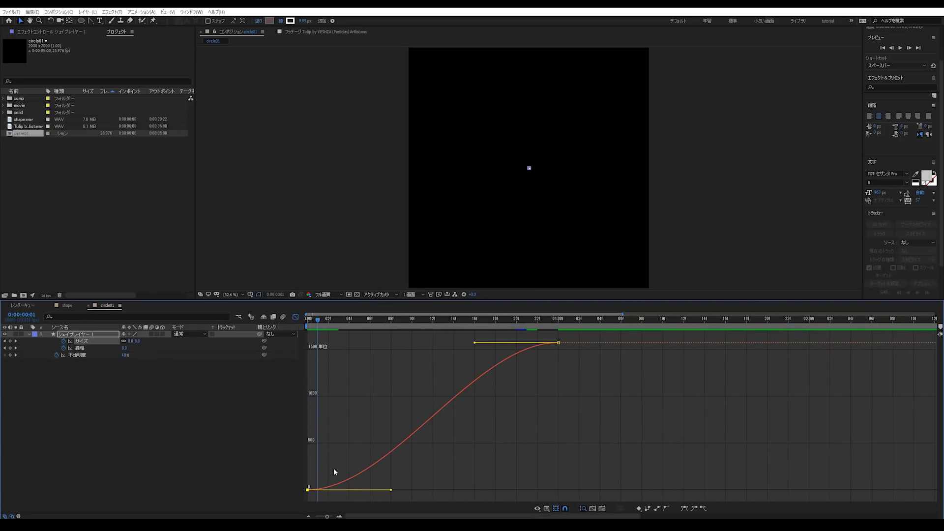
{"action": "left_click_drag", "start_coordinate": [392, 491], "coordinate": [294, 350]}
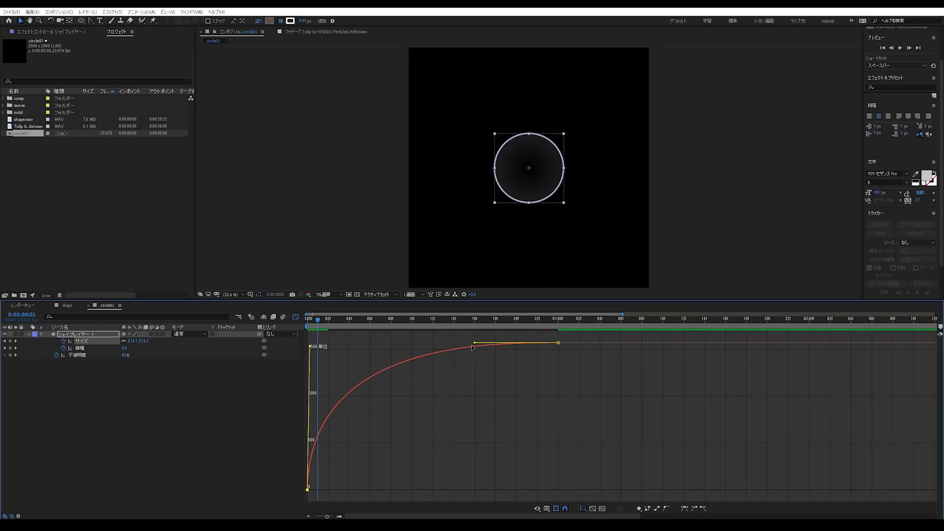
{"action": "left_click_drag", "start_coordinate": [475, 345], "coordinate": [358, 348]}
Preview the circle's growth from 0:00:00:00 several times to check the new size easing.
{"action": "key", "text": "Home"}
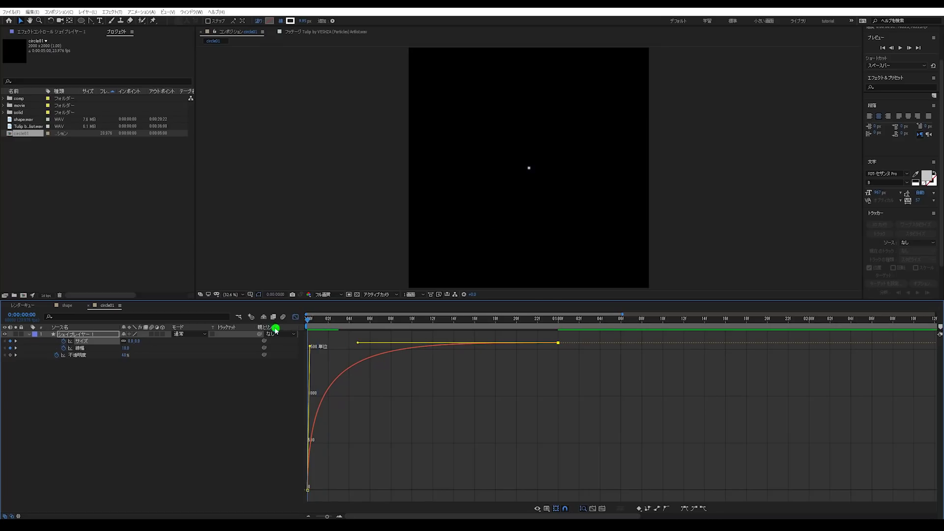
{"action": "key", "text": "space"}
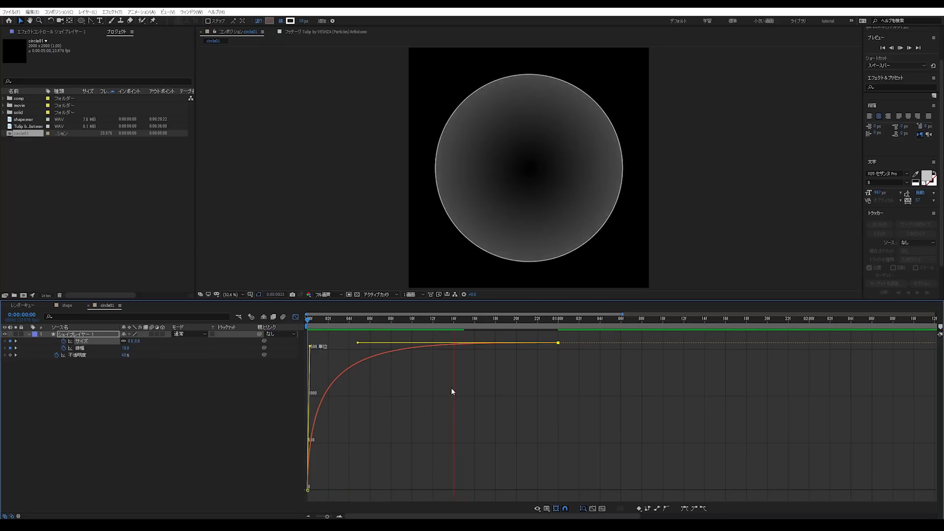
{"action": "left_click", "coordinate": [234, 330]}
{"action": "key", "text": "space"}
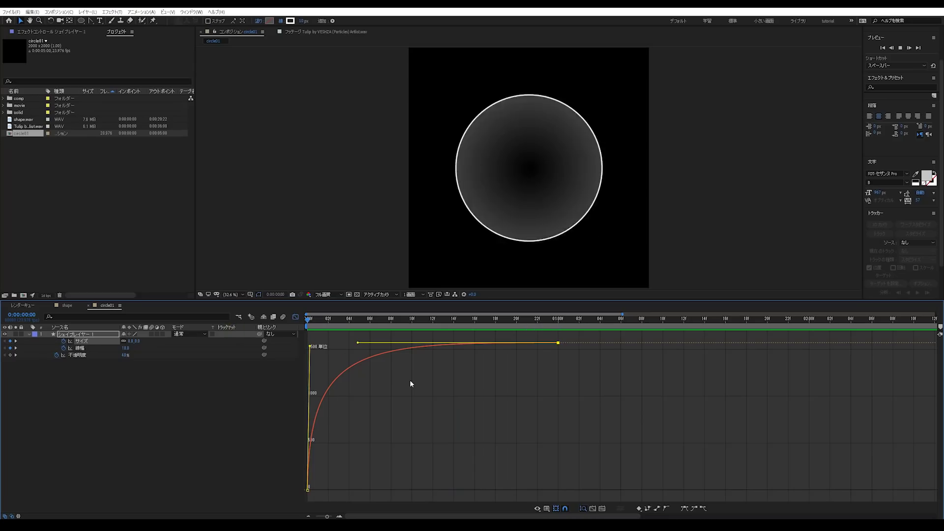
{"action": "key", "text": "space"}
{"action": "key", "text": "space"}
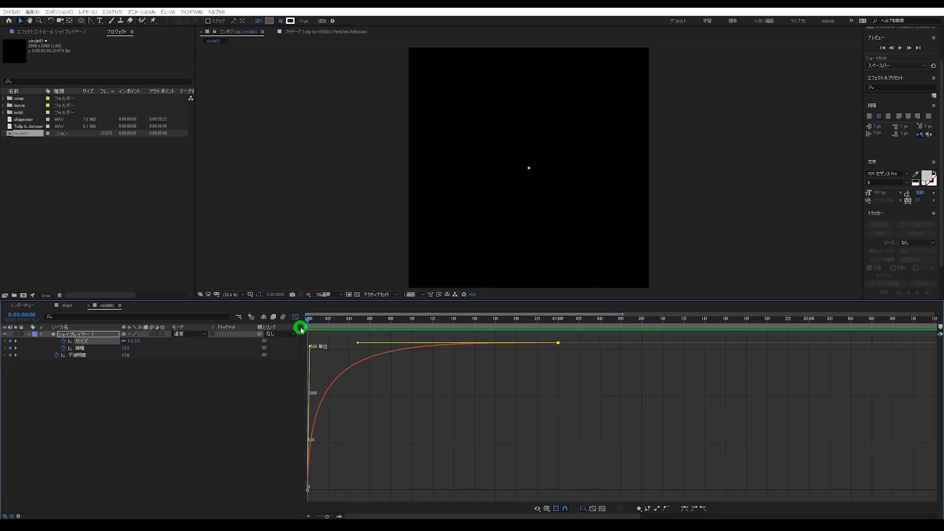
{"action": "left_click", "coordinate": [449, 322]}
{"action": "left_click", "coordinate": [289, 333]}
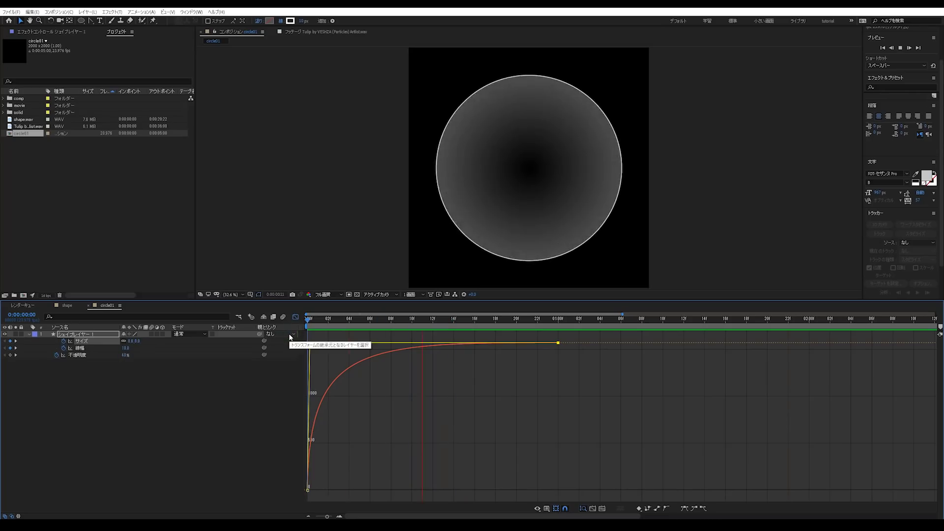
{"action": "key", "text": "space"}
Extend the last size keyframe's handle further back to about frame 2 and preview the growth.
{"action": "left_click_drag", "start_coordinate": [357, 344], "coordinate": [323, 343]}
{"action": "left_click", "coordinate": [282, 324]}
{"action": "key", "text": "space"}
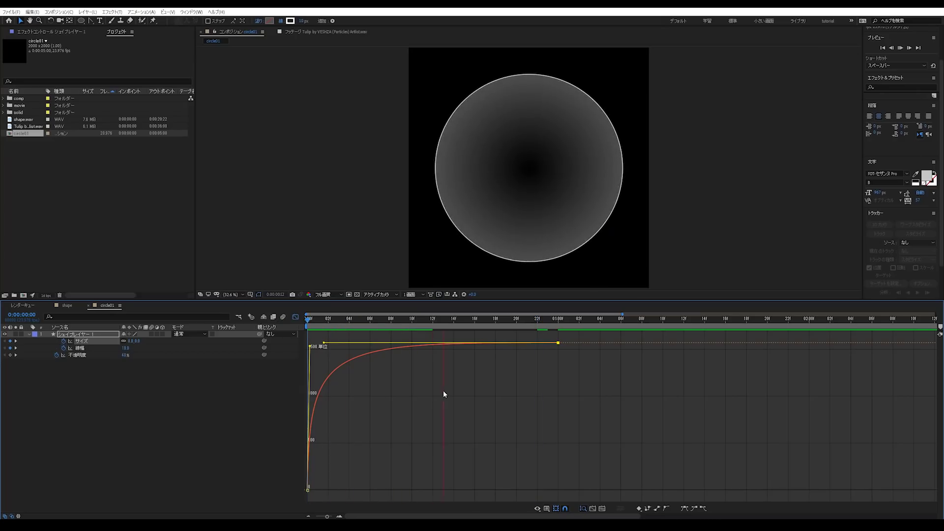
{"action": "key", "text": "space"}
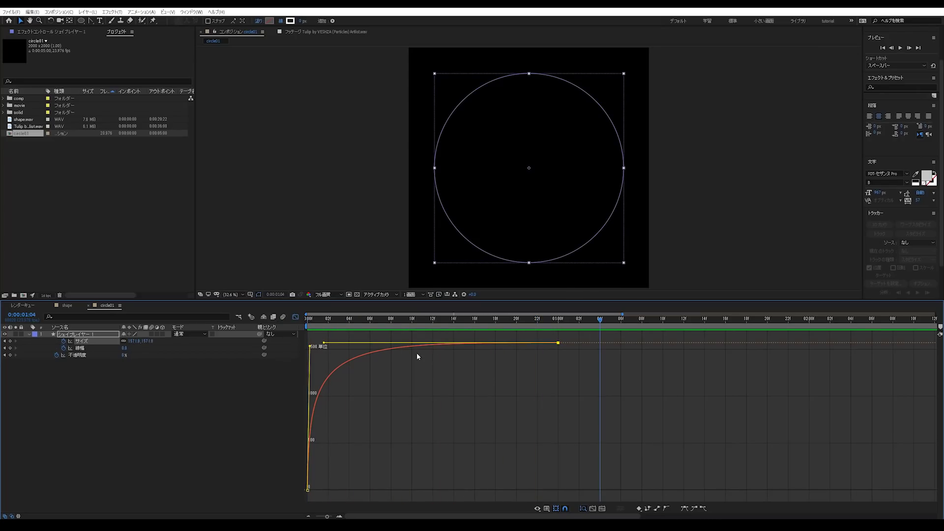
Show the value graph of the stroke width (線幅) and select its first keyframe to expose the curve handles.
{"action": "left_click", "coordinate": [80, 348]}
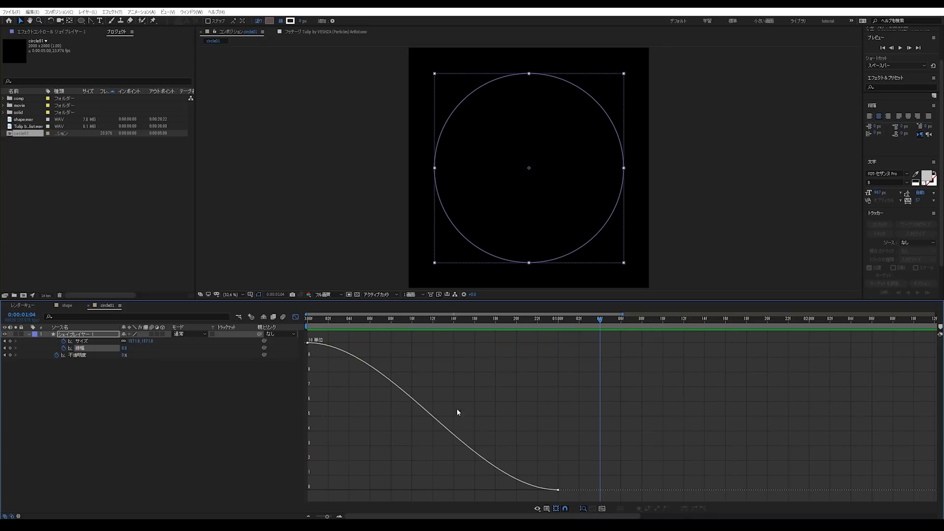
{"action": "right_click", "coordinate": [495, 386]}
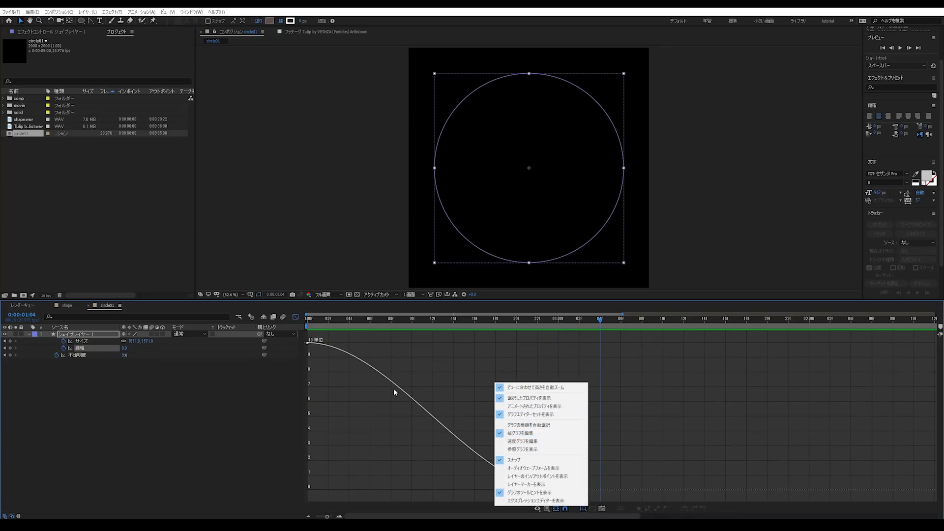
{"action": "left_click", "coordinate": [337, 389]}
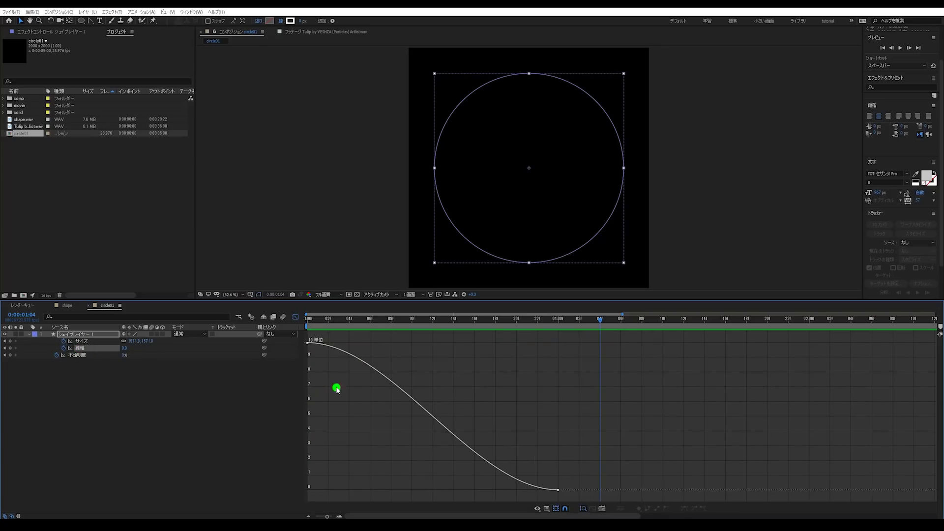
{"action": "left_click", "coordinate": [308, 345]}
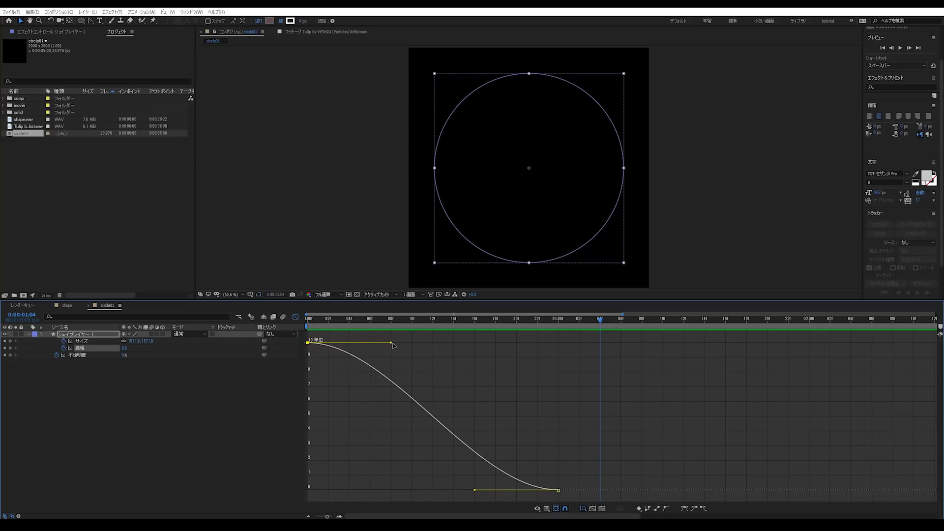
Try a stroke width curve that stays high and drops steeply near 0:00:01:00, and preview it.
{"action": "mouse_move", "coordinate": [474, 490]}
{"action": "left_mouse_down"}
{"action": "mouse_move", "coordinate": [492, 418]}
{"action": "mouse_move", "coordinate": [518, 371]}
{"action": "mouse_move", "coordinate": [556, 346]}
{"action": "left_mouse_up"}
{"action": "key", "text": "space"}
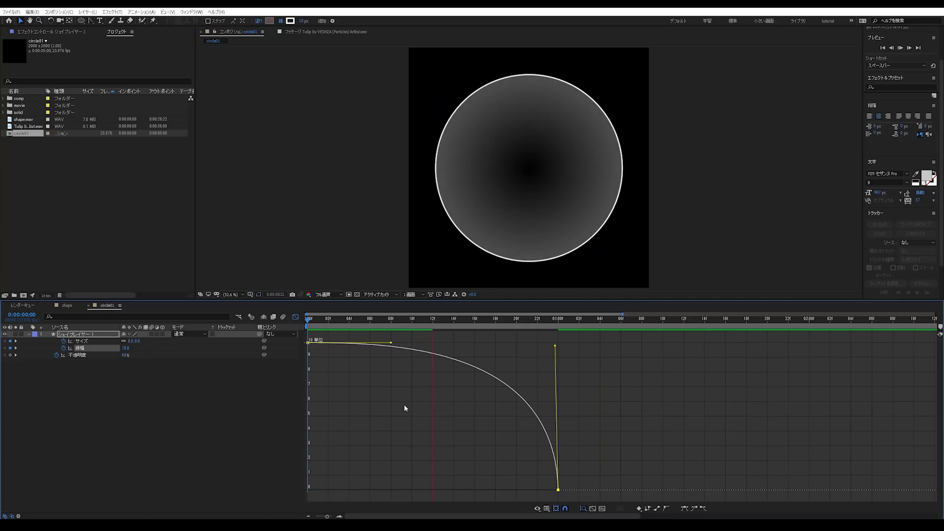
{"action": "key", "text": "space"}
Reshape the stroke width curve into a steep early drop with a flat, long handle at the last keyframe, and preview it.
{"action": "left_click_drag", "start_coordinate": [545, 359], "coordinate": [369, 489]}
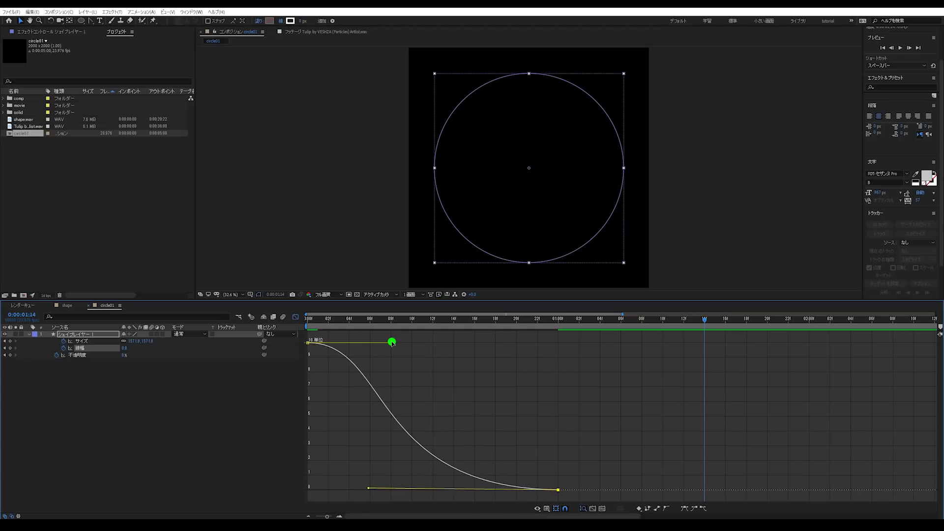
{"action": "left_click_drag", "start_coordinate": [390, 344], "coordinate": [298, 449]}
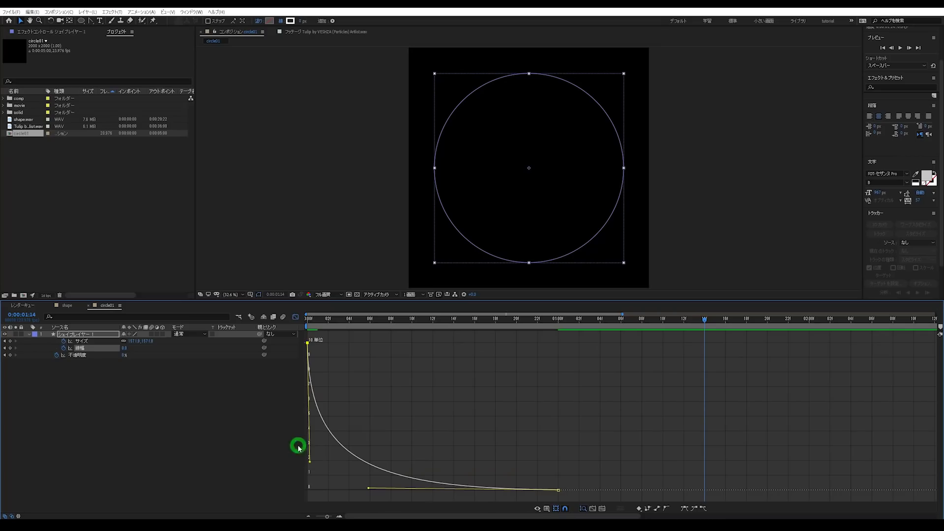
{"action": "left_click_drag", "start_coordinate": [338, 323], "coordinate": [285, 329]}
{"action": "key", "text": "space"}
{"action": "key", "text": "space"}
{"action": "key", "text": "space"}
{"action": "key", "text": "space"}
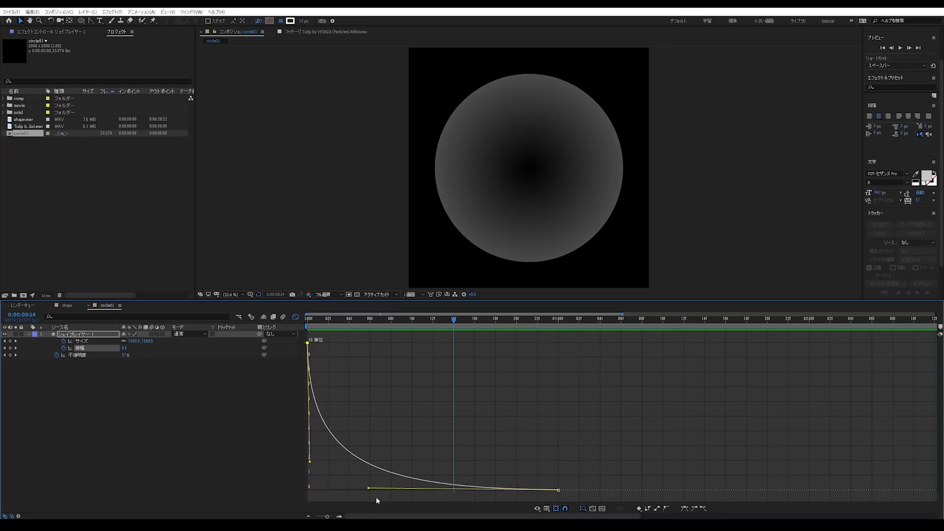
Shorten the last stroke width keyframe's handle to about frame 12 and preview the thinning outline.
{"action": "left_click_drag", "start_coordinate": [368, 488], "coordinate": [436, 487]}
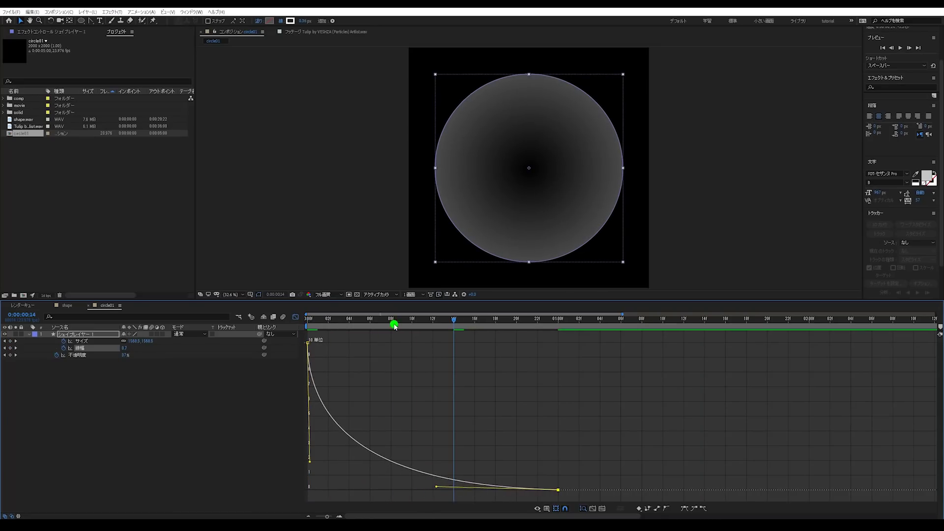
{"action": "key", "text": "space"}
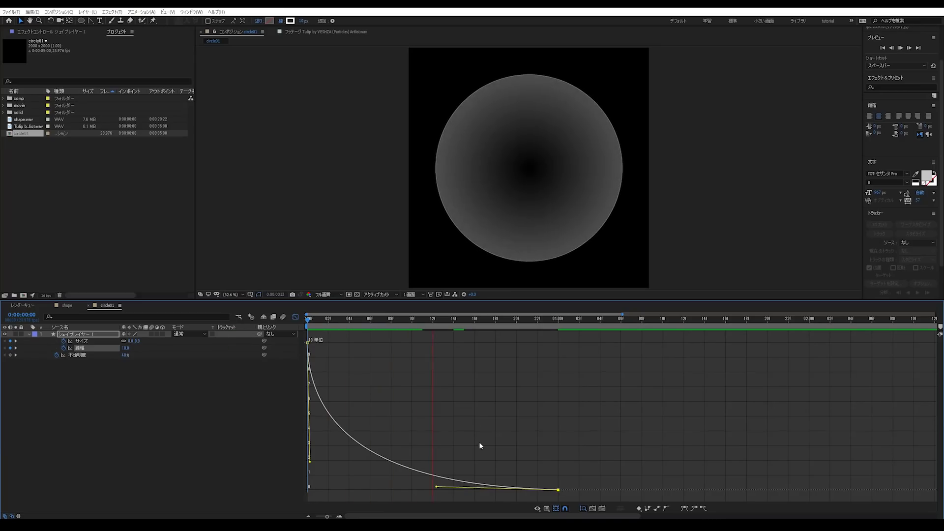
{"action": "key", "text": "space"}
{"action": "left_click", "coordinate": [351, 325]}
{"action": "left_click_drag", "start_coordinate": [350, 325], "coordinate": [242, 313]}
{"action": "key", "text": "space"}
{"action": "key", "text": "space"}
Reshape the fill opacity (不透明度) curve with a steep downward first handle and a last handle reaching back to about frame 15.
{"action": "left_click", "coordinate": [77, 354]}
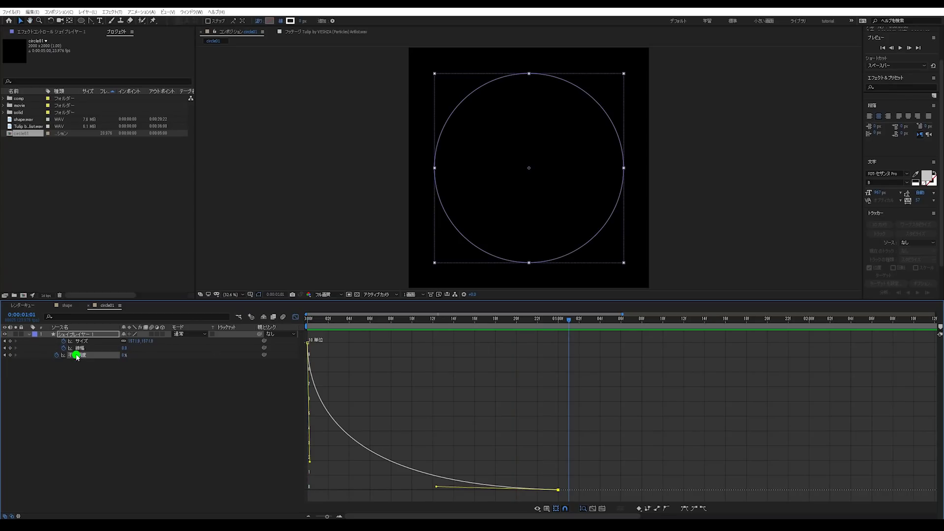
{"action": "left_click", "coordinate": [551, 488]}
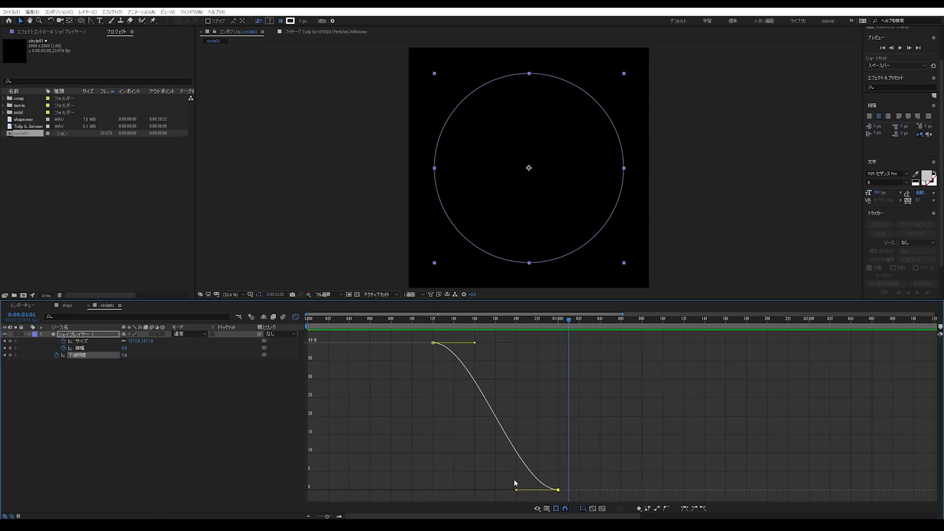
{"action": "left_click_drag", "start_coordinate": [517, 490], "coordinate": [466, 485]}
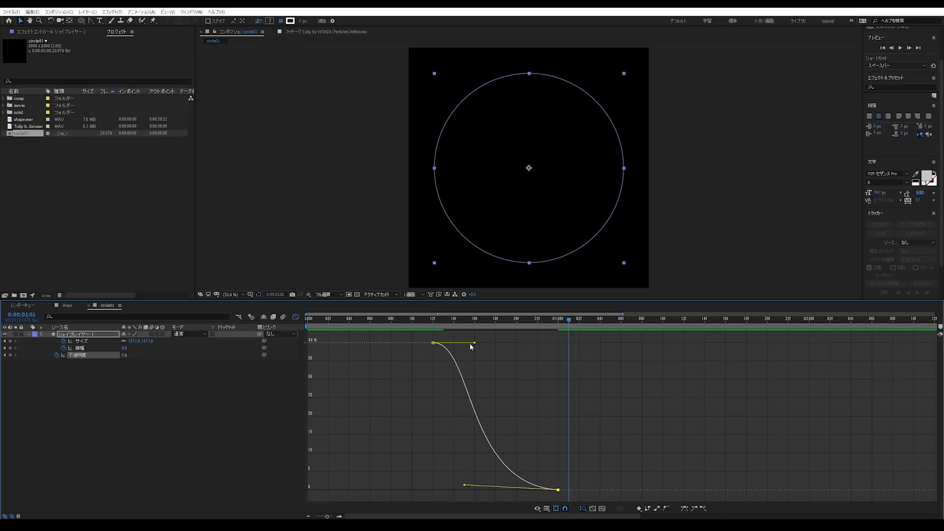
{"action": "left_click_drag", "start_coordinate": [472, 344], "coordinate": [436, 402]}
Set the fill opacity keyframe at 0:00:00:12 to 70% and preview the animation from the start.
{"action": "left_click", "coordinate": [443, 320]}
{"action": "mouse_move", "coordinate": [443, 321]}
{"action": "left_mouse_down"}
{"action": "mouse_move", "coordinate": [434, 320]}
{"action": "mouse_move", "coordinate": [459, 323]}
{"action": "mouse_move", "coordinate": [437, 333]}
{"action": "left_mouse_up"}
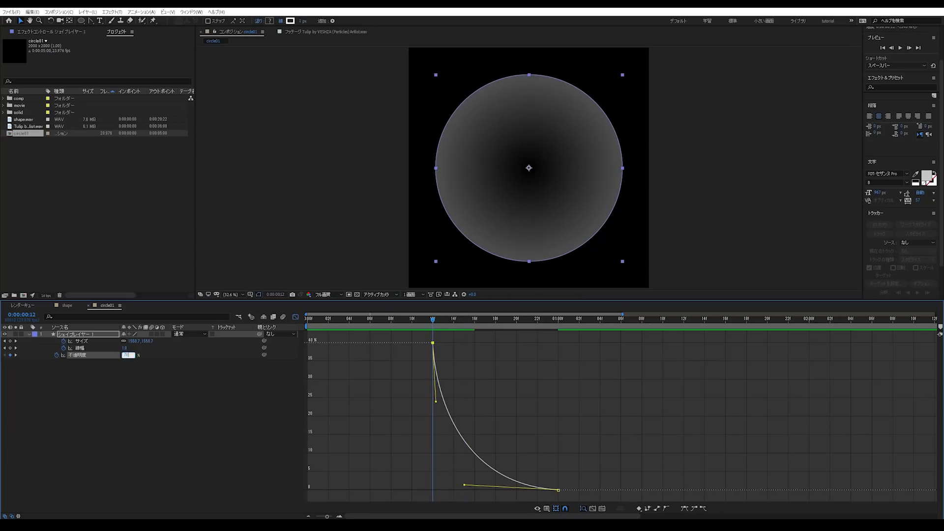
{"action": "key", "text": "Return"}
{"action": "key", "text": "space"}
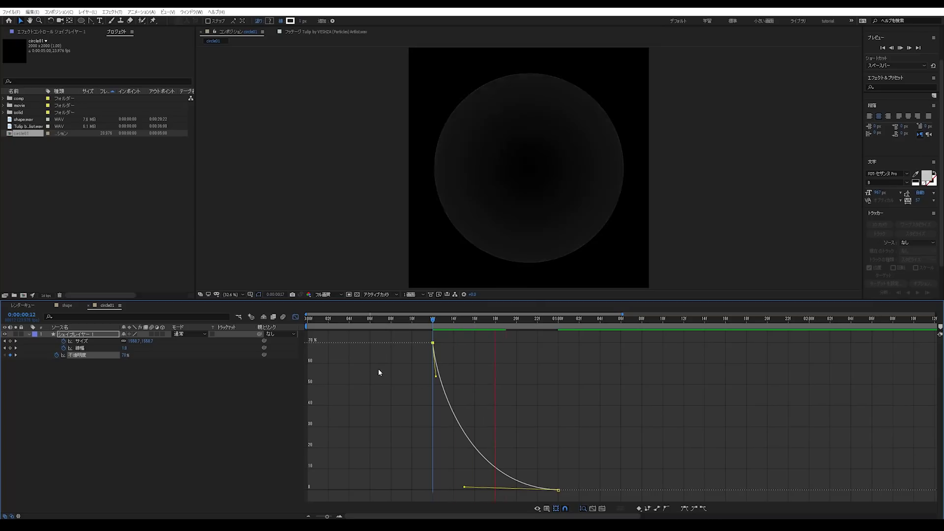
{"action": "left_click", "coordinate": [309, 323]}
{"action": "key", "text": "space"}
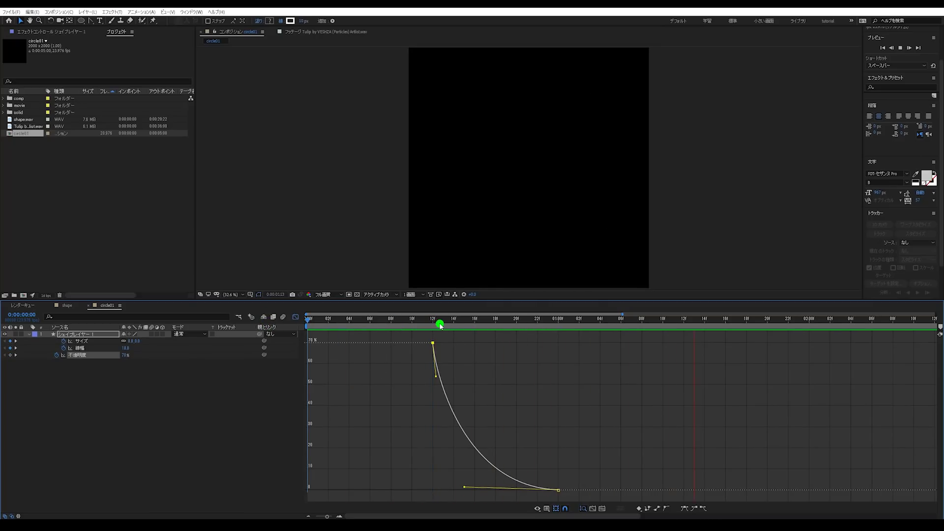
Pull the 0:00:00:12 opacity keyframe's handle further down for a sharper initial drop and preview the fade-out.
{"action": "left_click", "coordinate": [441, 325]}
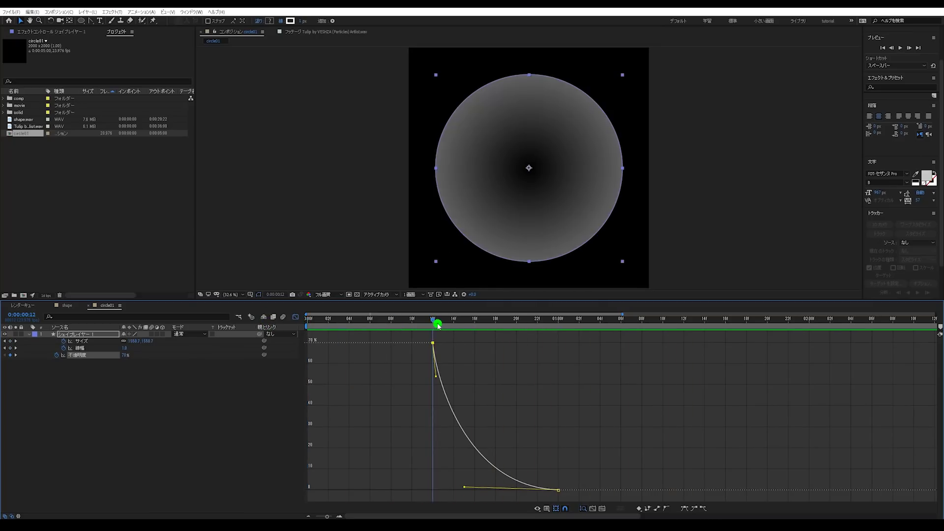
{"action": "left_click_drag", "start_coordinate": [435, 374], "coordinate": [473, 347]}
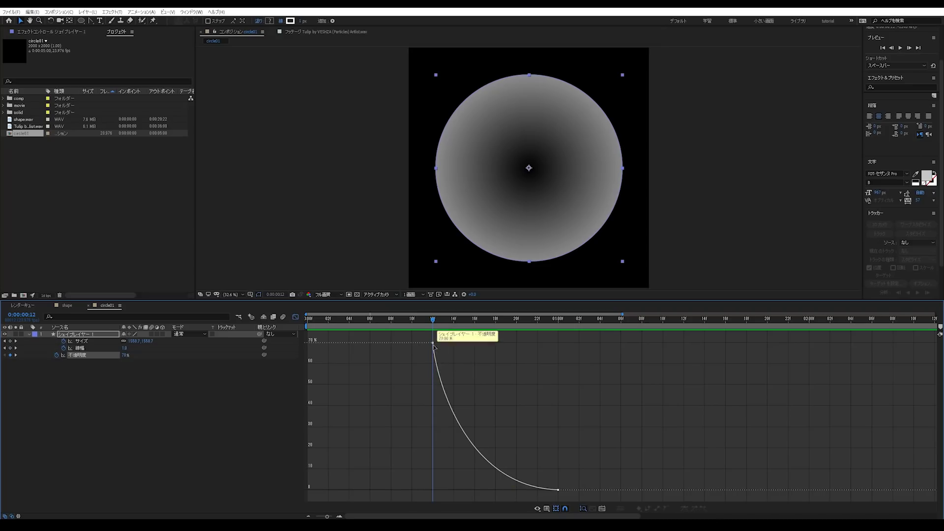
{"action": "left_click", "coordinate": [436, 374]}
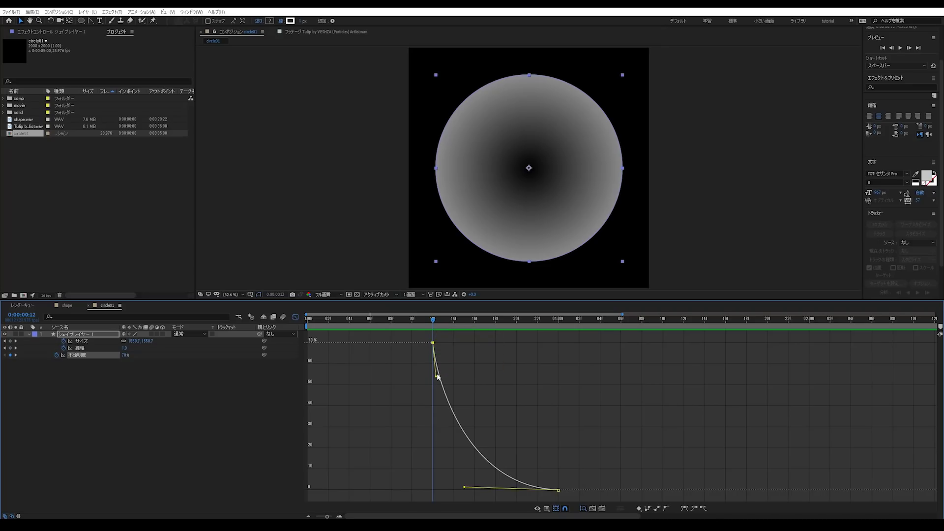
{"action": "left_click_drag", "start_coordinate": [433, 389], "coordinate": [416, 462]}
{"action": "key", "text": "space"}
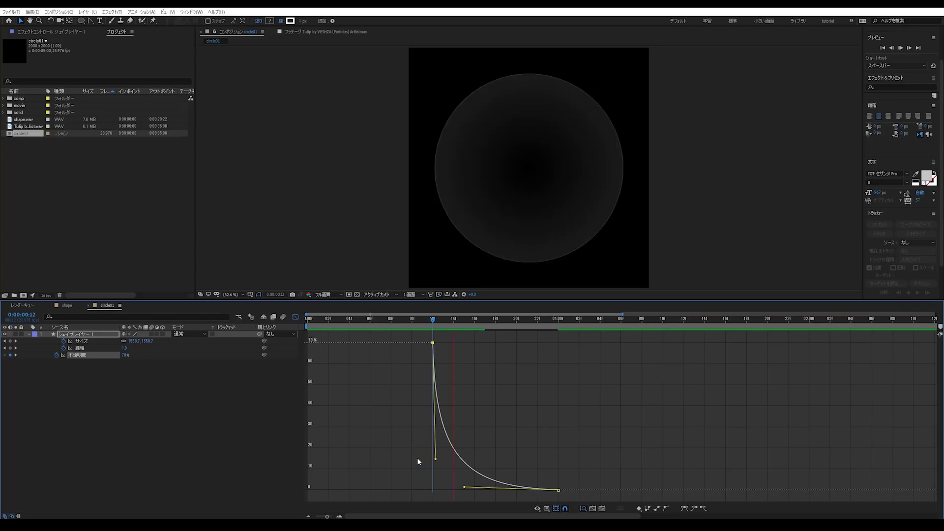
Preview the fade-out from the start, and move the 70% fill opacity keyframe from frame 12 to 0:00:00:00.
{"action": "left_click", "coordinate": [396, 323]}
{"action": "left_click", "coordinate": [277, 334]}
{"action": "key", "text": "space"}
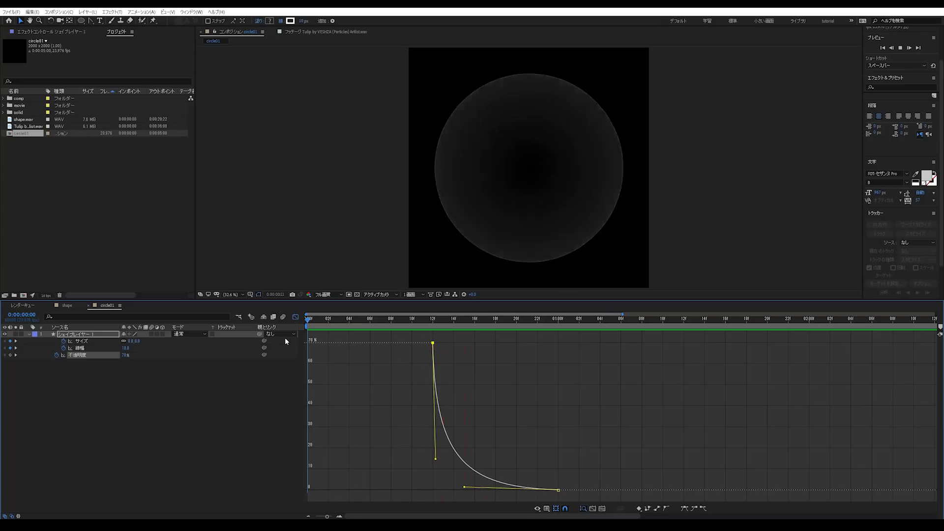
{"action": "left_click", "coordinate": [367, 329]}
{"action": "left_click_drag", "start_coordinate": [366, 329], "coordinate": [305, 330]}
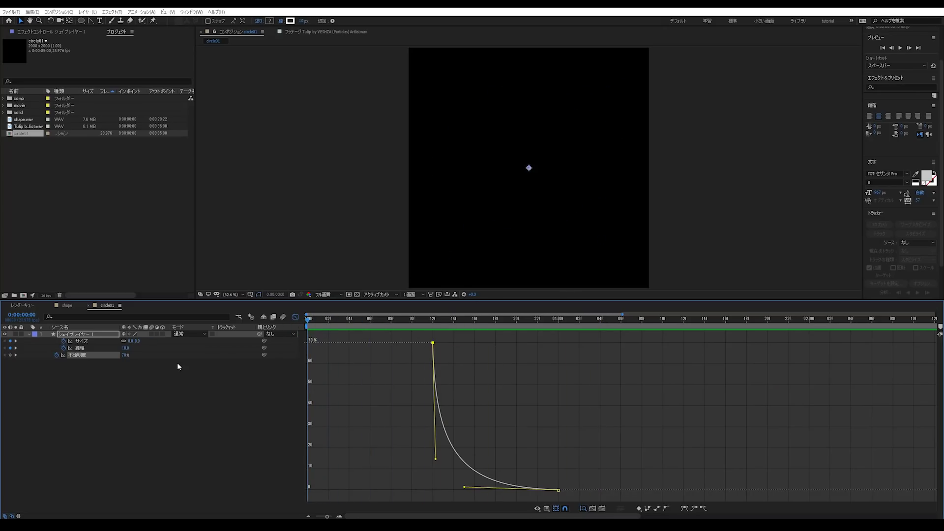
{"action": "mouse_move", "coordinate": [433, 344]}
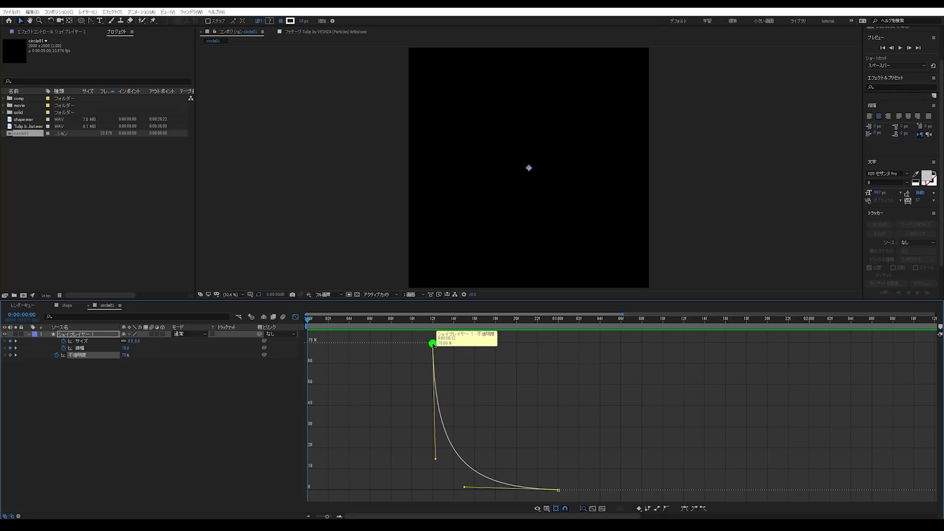
{"action": "left_click_drag", "start_coordinate": [434, 343], "coordinate": [291, 346]}
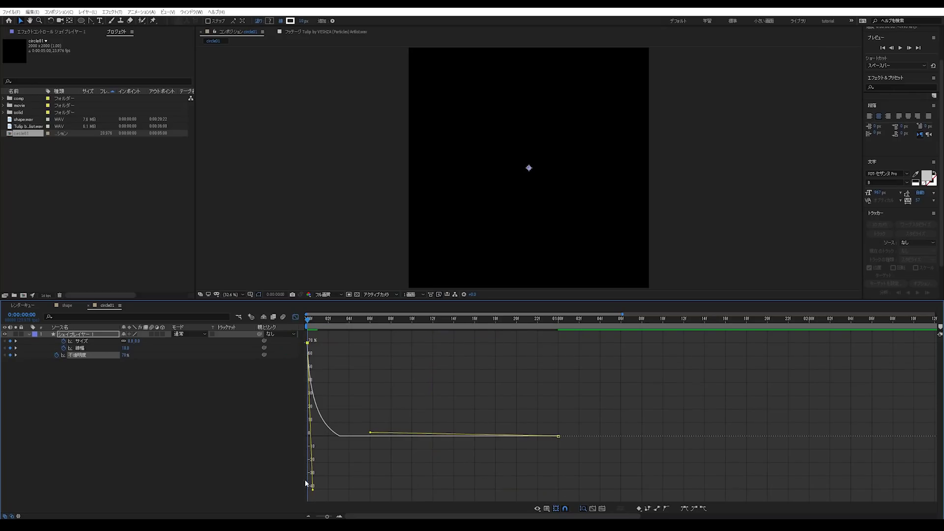
Shorten the first opacity keyframe's downward handle to about 25% and preview the softened fade.
{"action": "left_click_drag", "start_coordinate": [314, 489], "coordinate": [299, 430]}
{"action": "key", "text": "space"}
{"action": "key", "text": "space"}
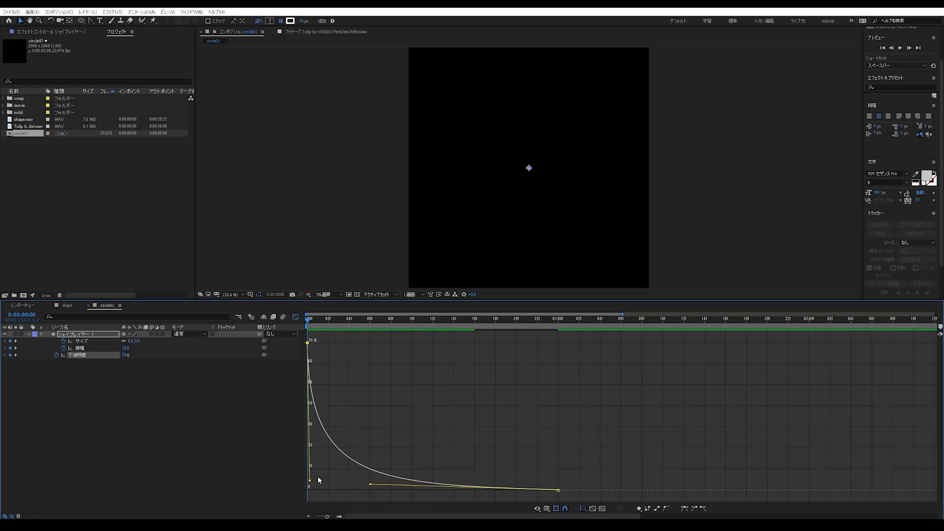
{"action": "left_click_drag", "start_coordinate": [308, 481], "coordinate": [306, 440]}
{"action": "key", "text": "space"}
{"action": "key", "text": "space"}
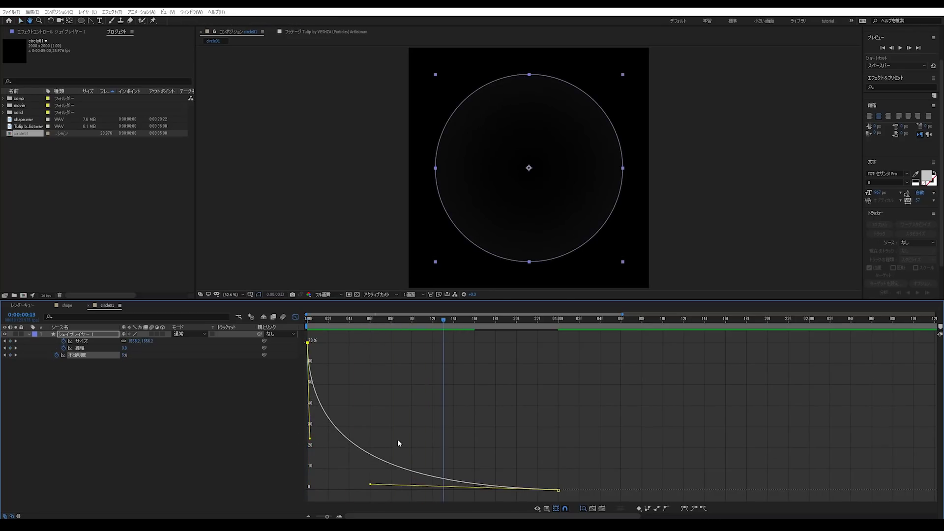
Raise the last opacity keyframe's handle to about 18% at frame 7 and shorten the first keyframe's handle to about 30%.
{"action": "left_click", "coordinate": [343, 323]}
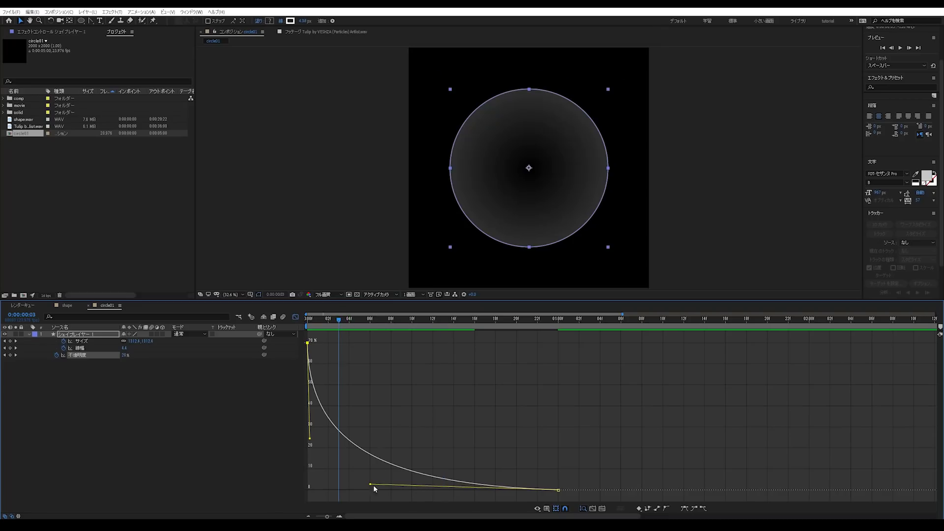
{"action": "left_click_drag", "start_coordinate": [384, 444], "coordinate": [381, 453]}
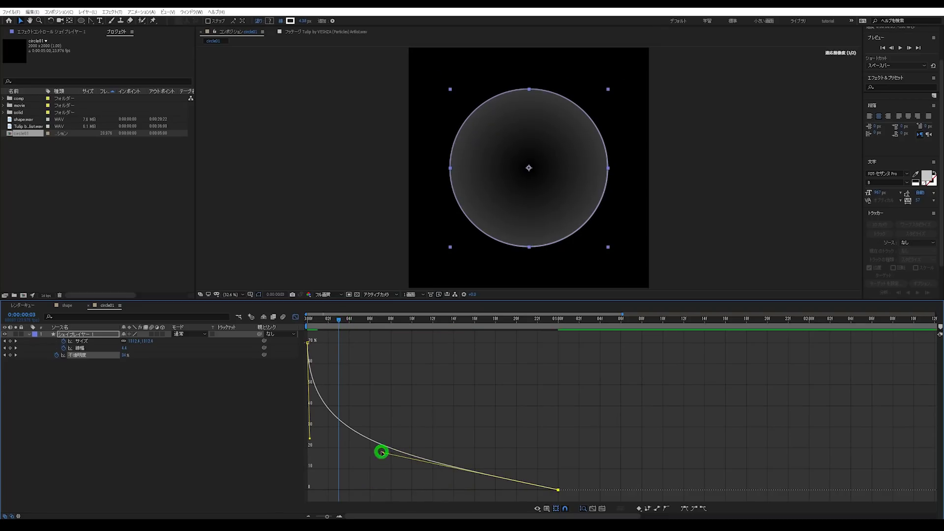
{"action": "left_click", "coordinate": [309, 426]}
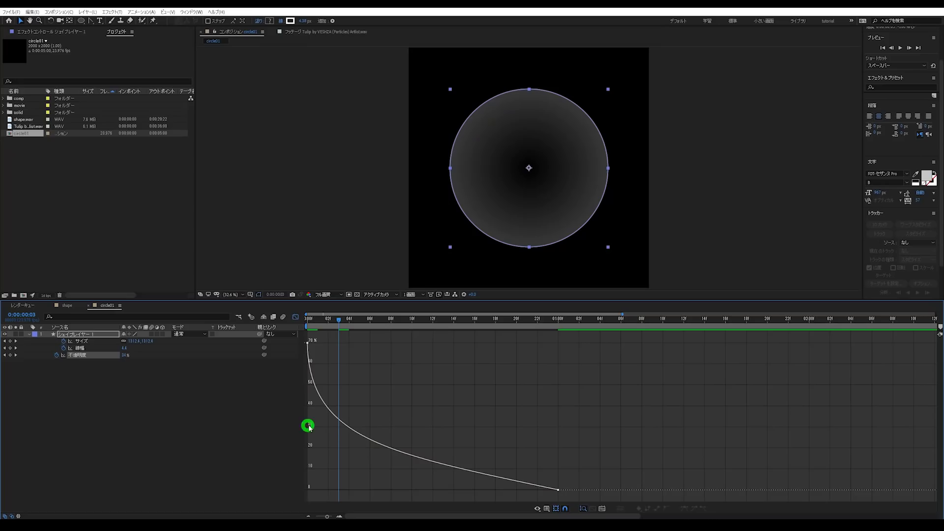
{"action": "left_click", "coordinate": [309, 343]}
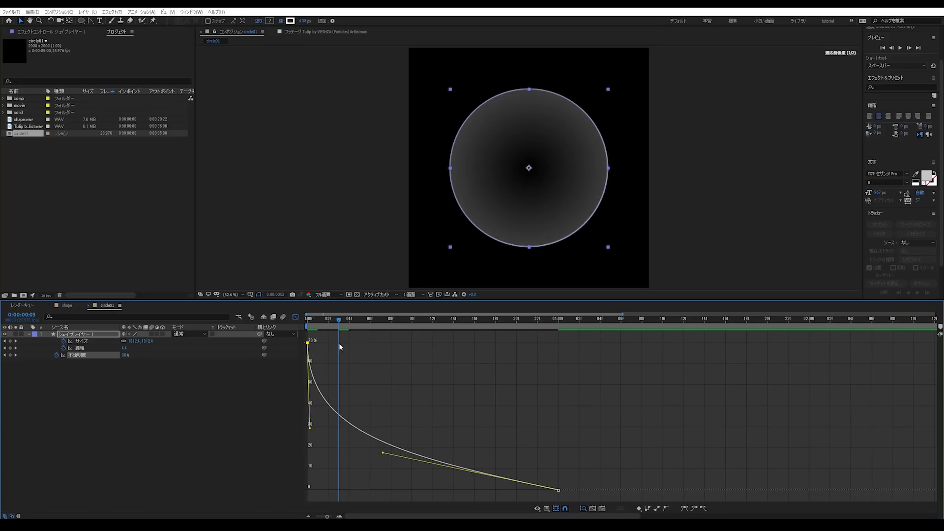
Preview the circle01 animation repeatedly from the start to check the reshaped opacity curve.
{"action": "key", "text": "Home"}
{"action": "left_click", "coordinate": [253, 328]}
{"action": "key", "text": "space"}
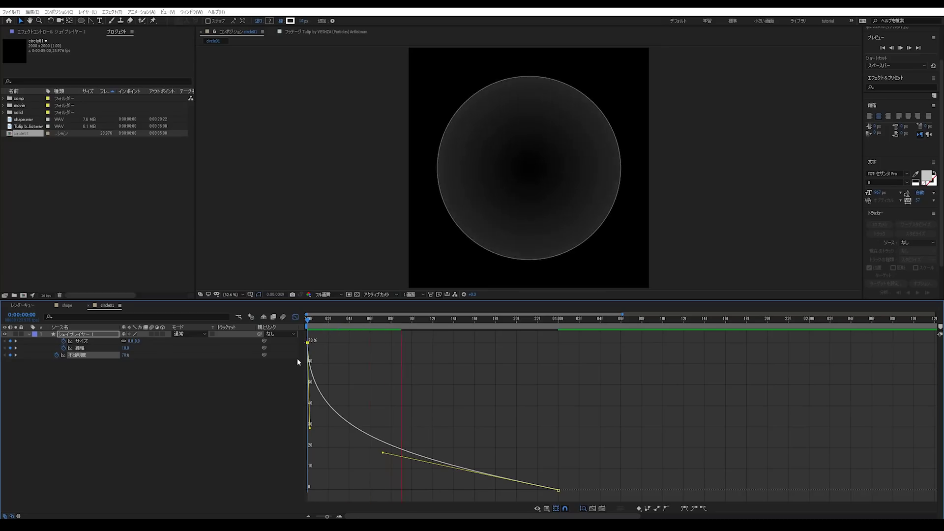
{"action": "key", "text": "space"}
{"action": "key", "text": "space"}
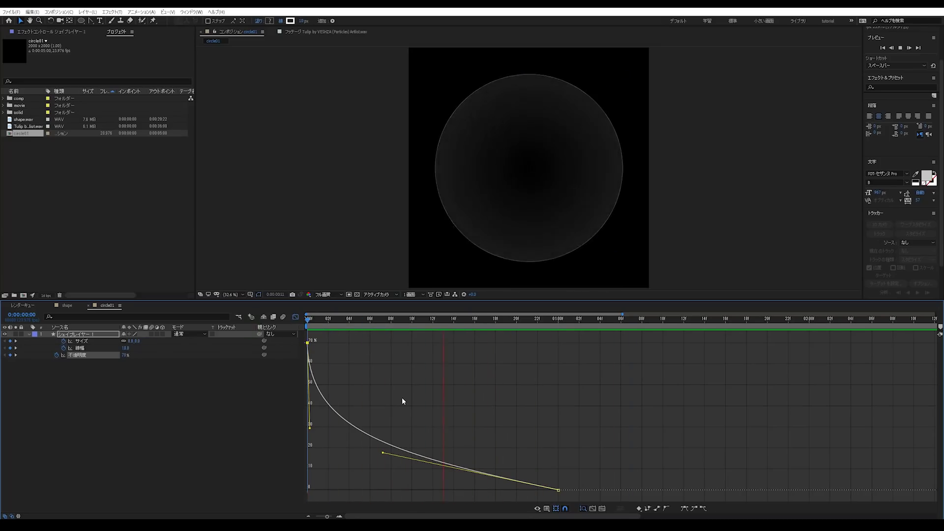
{"action": "key", "text": "space"}
{"action": "left_click", "coordinate": [367, 321]}
{"action": "key", "text": "space"}
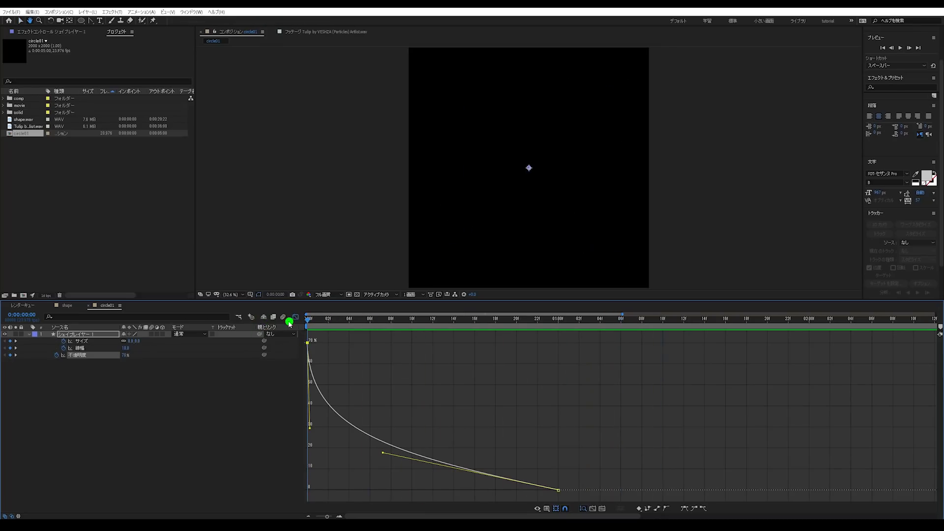
{"action": "key", "text": "space"}
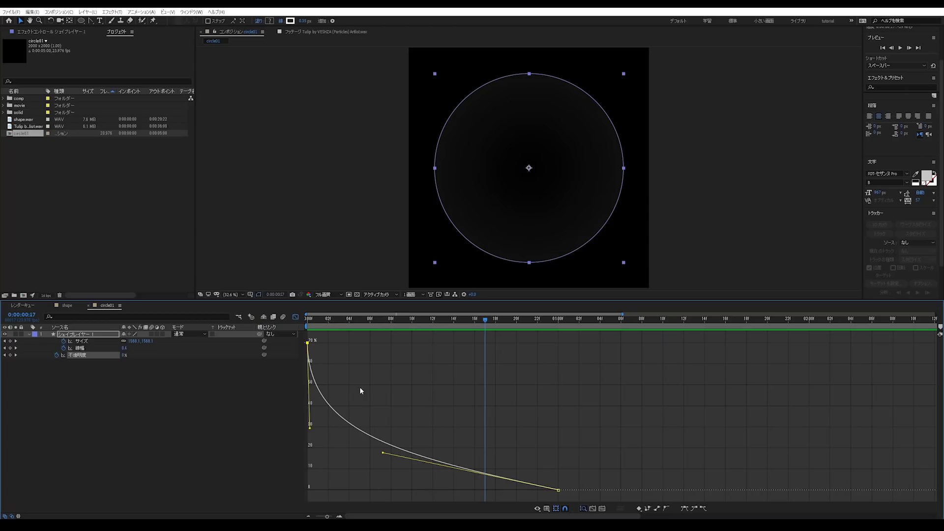
Collapse and deselect the shape layer, and preview the finished circle01 animation.
{"action": "left_click", "coordinate": [29, 334]}
{"action": "key", "text": "space"}
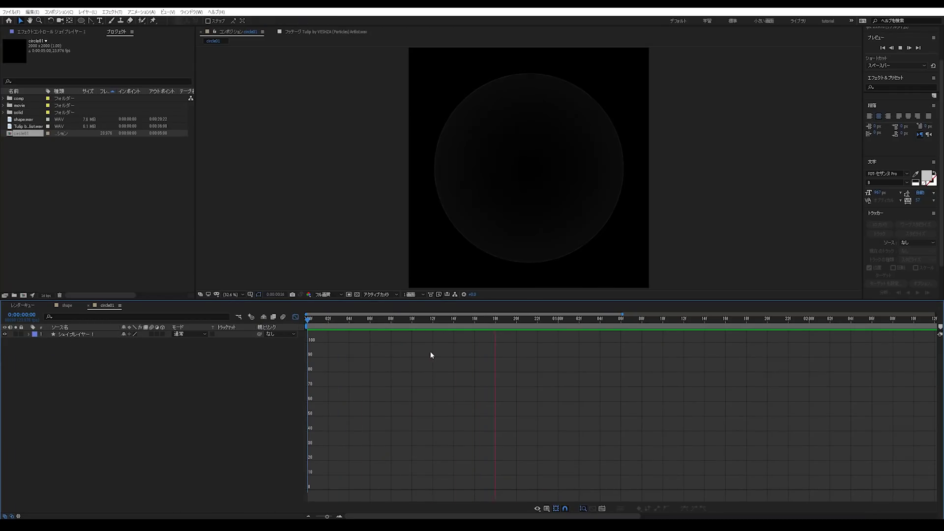
{"action": "key", "text": "space"}
{"action": "key", "text": "space"}
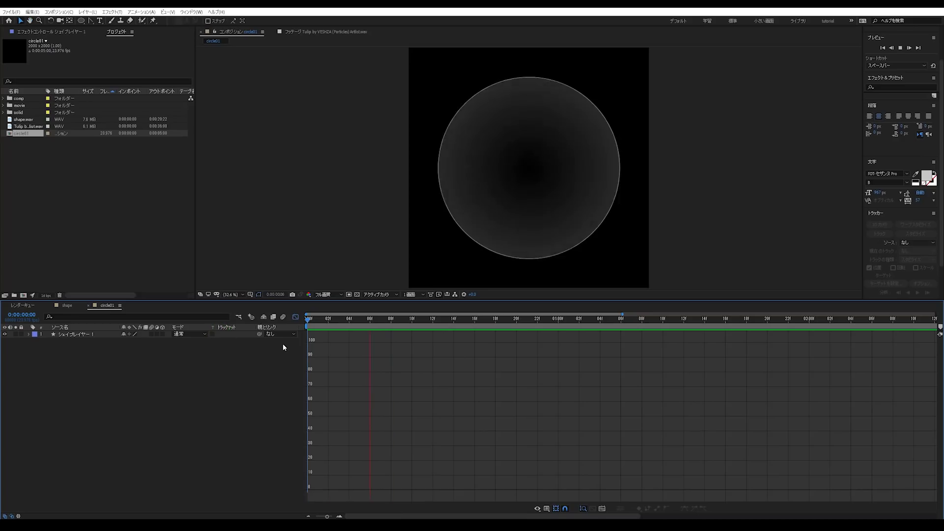
{"action": "left_click", "coordinate": [398, 323]}
{"action": "key", "text": "space"}
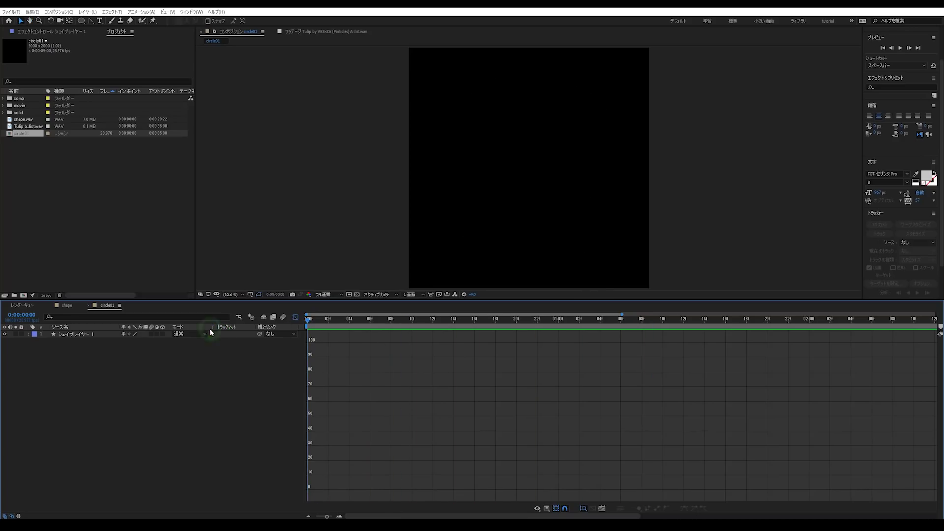
Move the playhead to 0:00:01:03 and switch the timeline from the Graph Editor back to layer bars.
{"action": "left_click", "coordinate": [342, 333]}
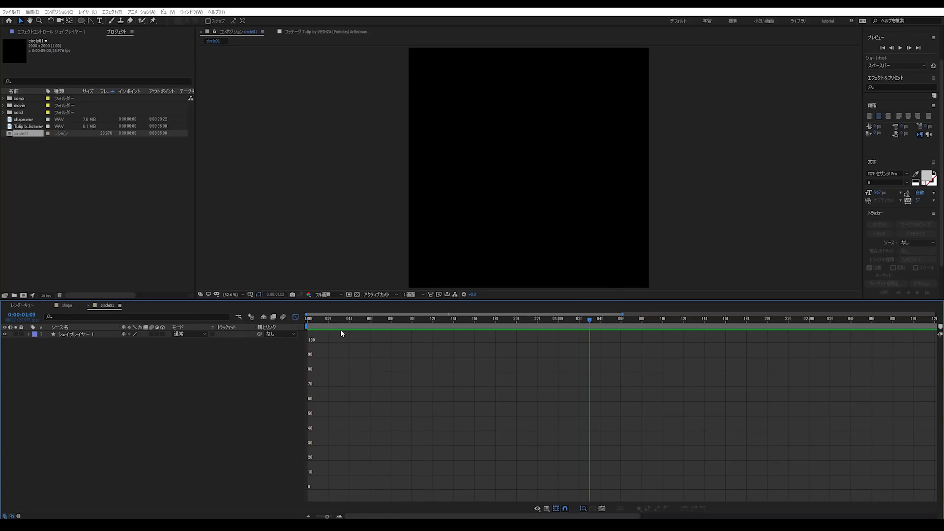
{"action": "left_click", "coordinate": [124, 224]}
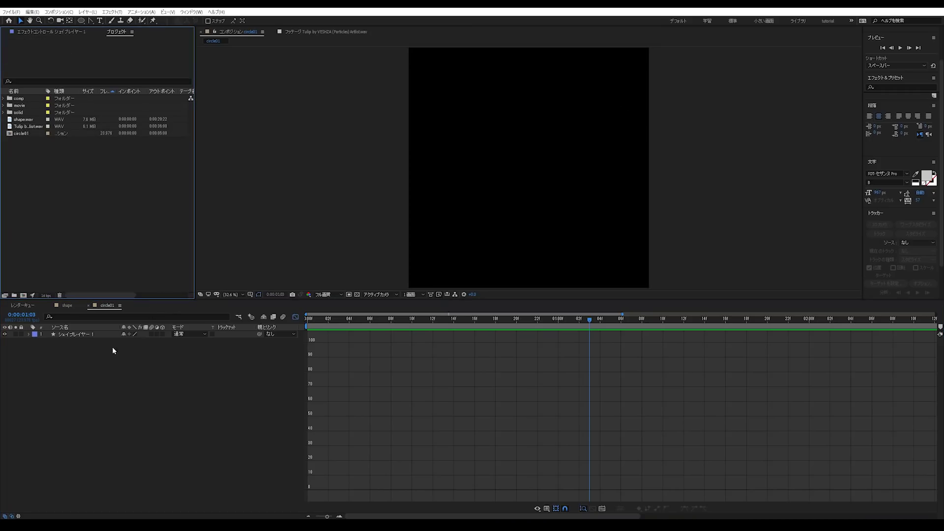
{"action": "left_click", "coordinate": [296, 318]}
{"action": "left_click", "coordinate": [99, 207]}
{"action": "right_click", "coordinate": [60, 178]}
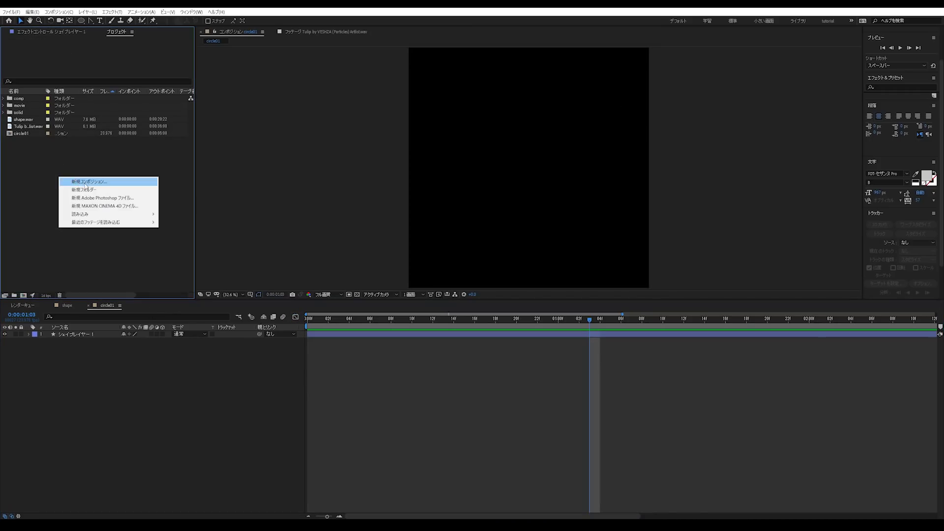
{"action": "left_click", "coordinate": [86, 183]}
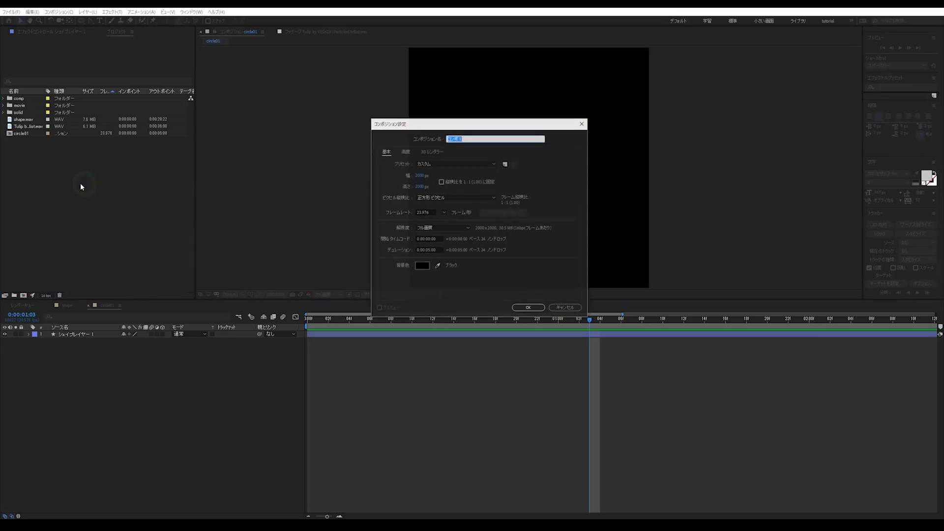
{"action": "left_click", "coordinate": [566, 309]}
Duplicate the circle01 composition in the project and open the copy in the timeline.
{"action": "left_click", "coordinate": [20, 135]}
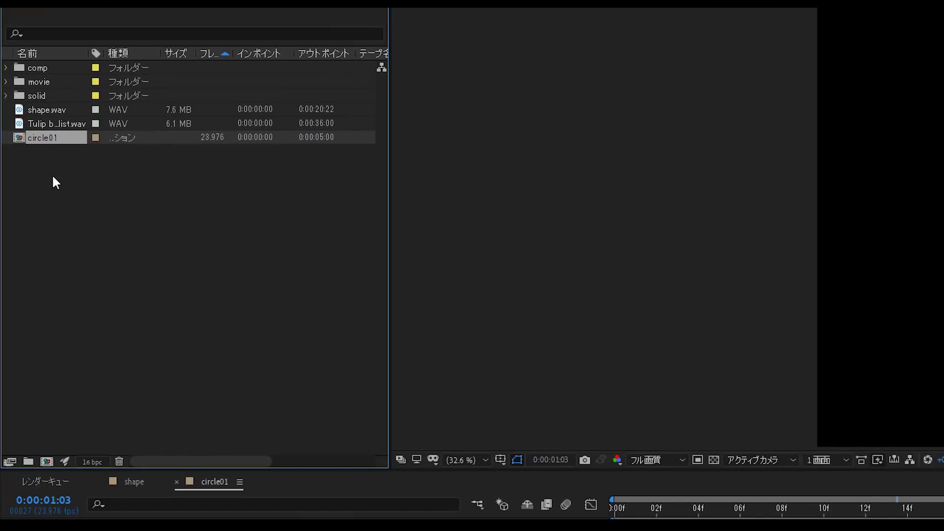
{"action": "key", "text": "ctrl+d"}
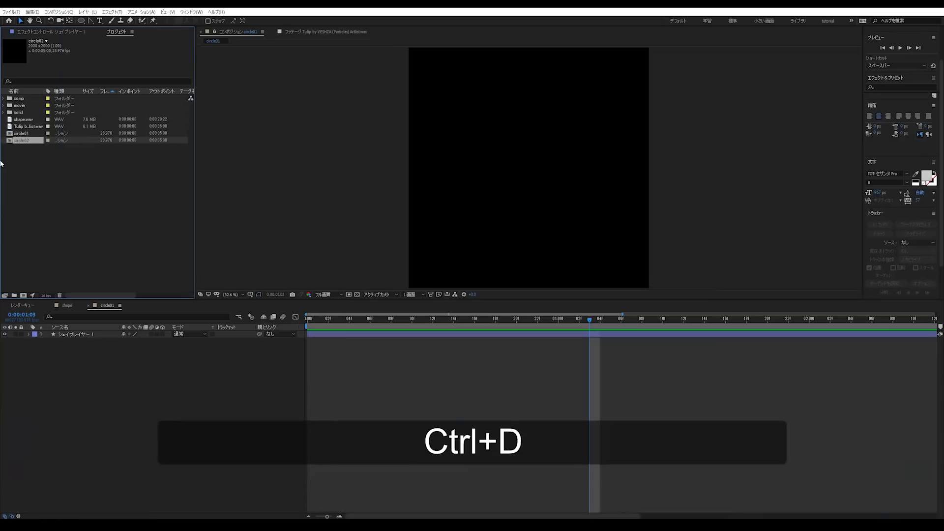
{"action": "left_click", "coordinate": [50, 208]}
{"action": "double_click", "coordinate": [20, 140]}
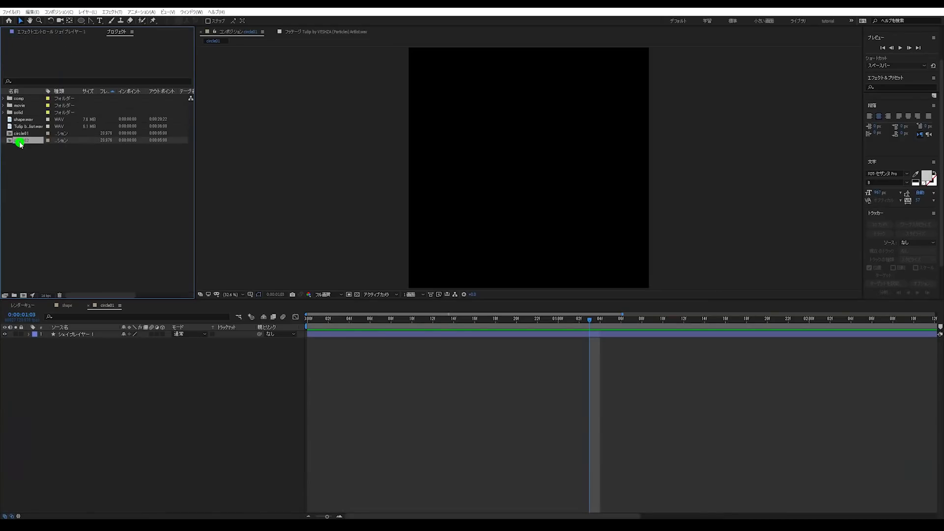
Reveal all properties of circle02's shape layer at 0:00:00:03 and delete the gradient fill (グラデーションの塗り 1).
{"action": "left_click_drag", "start_coordinate": [408, 325], "coordinate": [344, 327]}
{"action": "left_click", "coordinate": [28, 334], "text": "ctrl"}
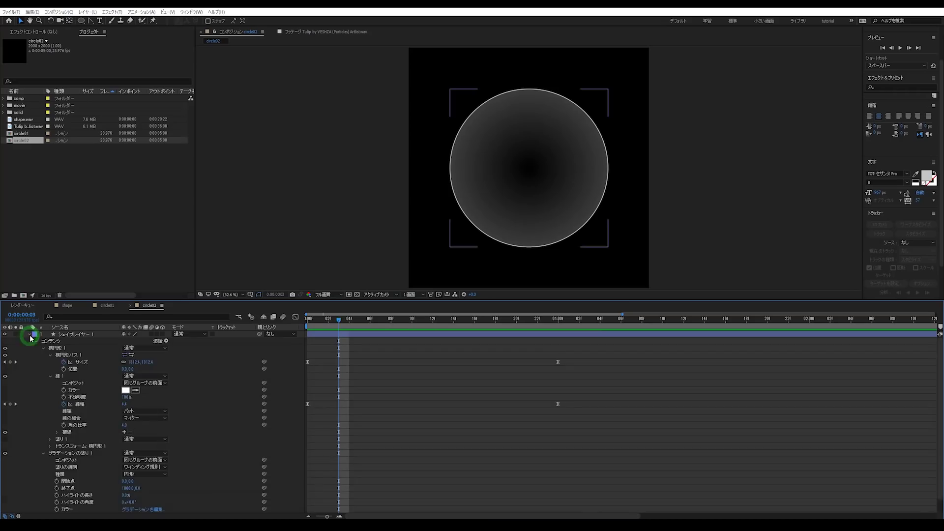
{"action": "scroll", "coordinate": [42, 438], "scroll_direction": "down", "scroll_amount": 1}
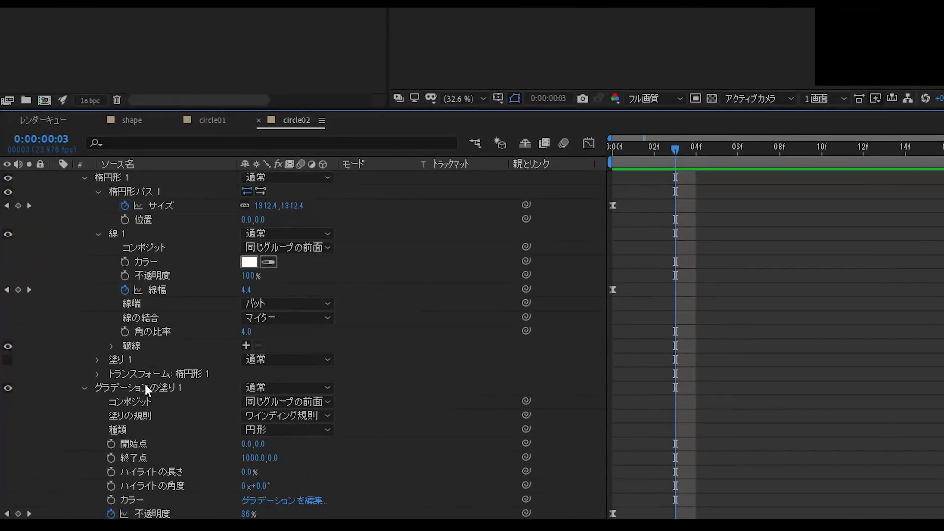
{"action": "left_click", "coordinate": [74, 438]}
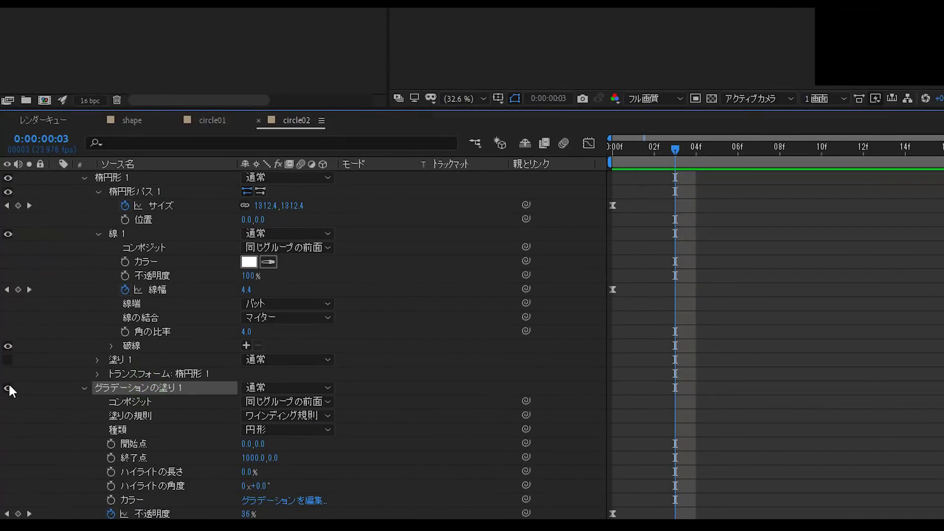
{"action": "key", "text": "Delete"}
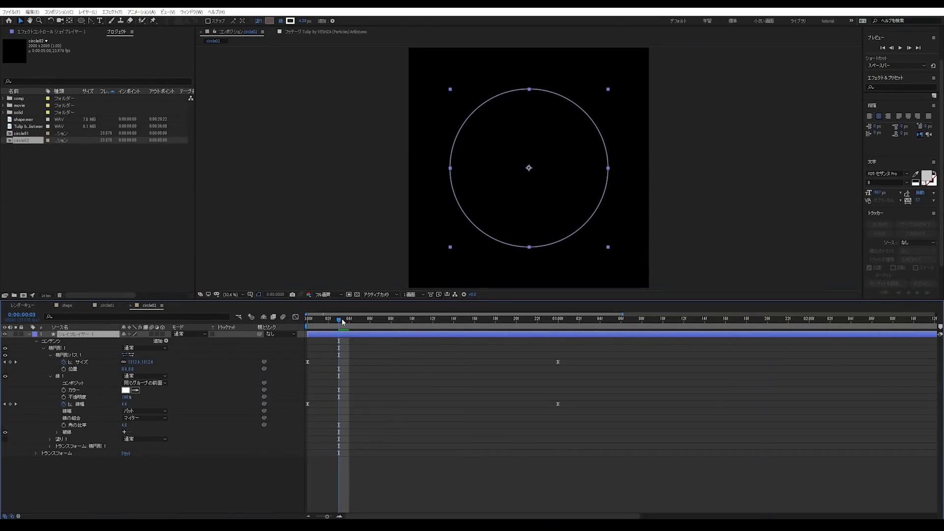
Set the stroke width (線幅) keyframe at 0:00:00:00 to 100 in circle02.
{"action": "left_click_drag", "start_coordinate": [343, 322], "coordinate": [307, 320]}
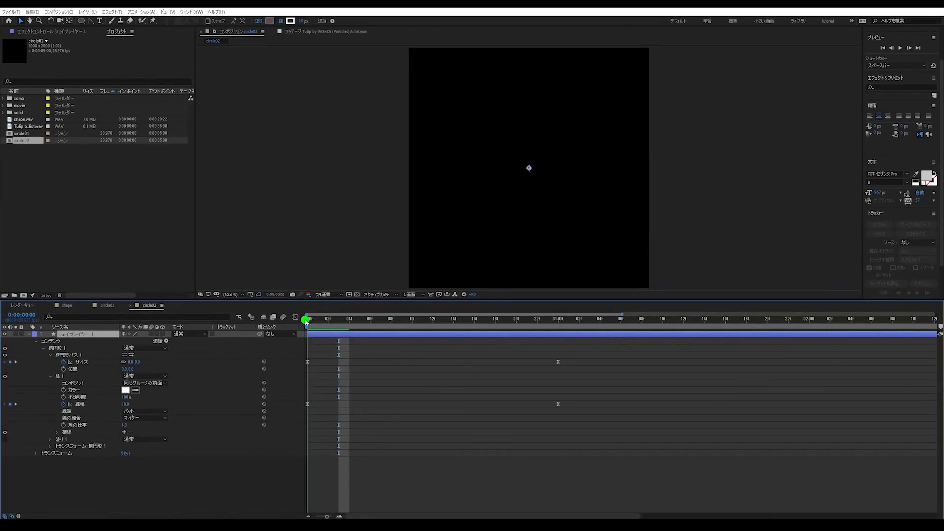
{"action": "left_click", "coordinate": [149, 499]}
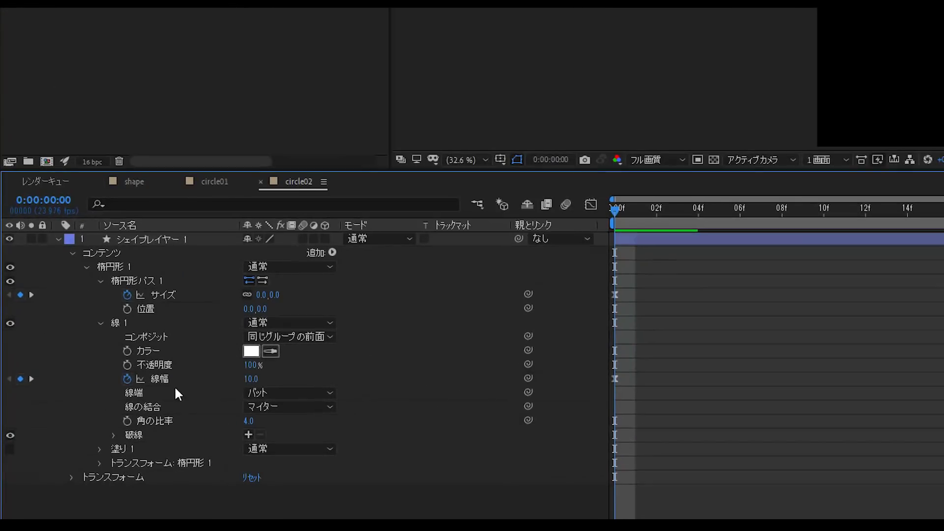
{"action": "left_click", "coordinate": [126, 404]}
{"action": "type", "text": "1"}
{"action": "key", "text": "Return"}
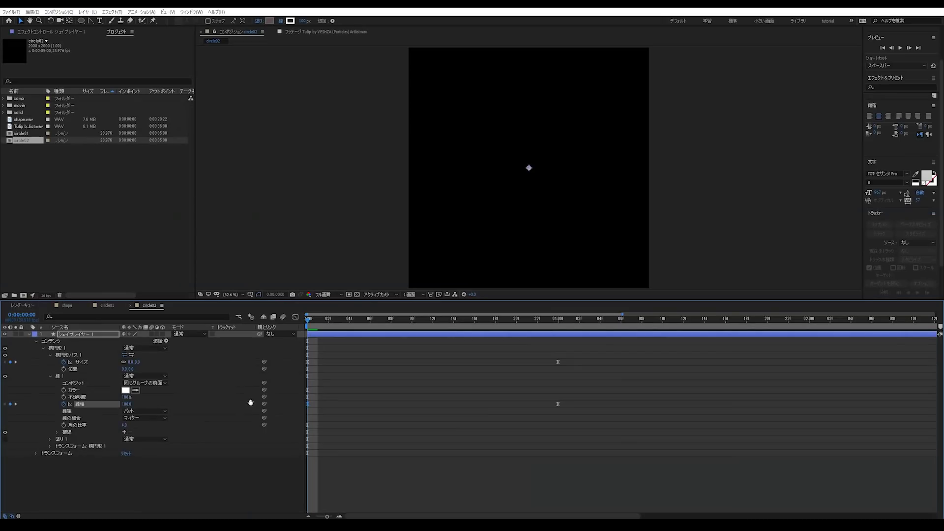
Preview the circle02 outline animation from the start to check the thick ring's expansion and thinning.
{"action": "key", "text": "space"}
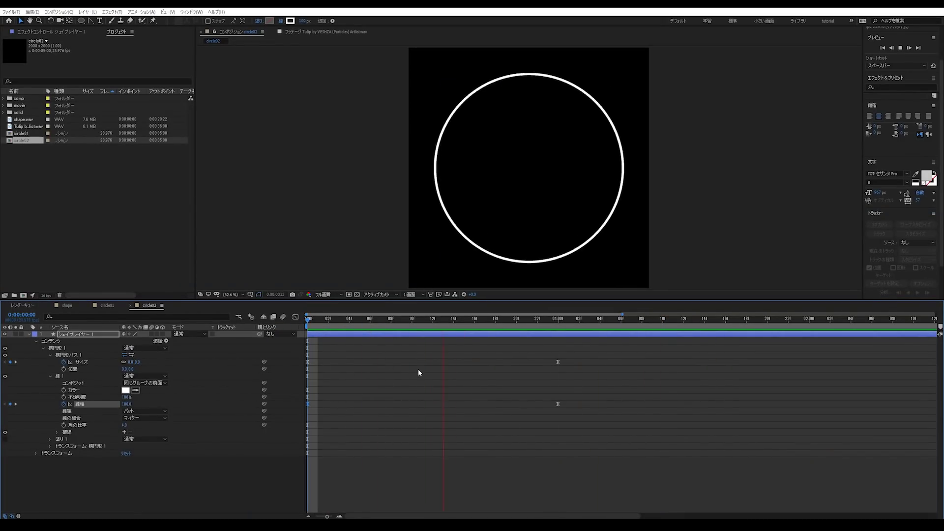
{"action": "left_click_drag", "start_coordinate": [453, 319], "coordinate": [338, 320]}
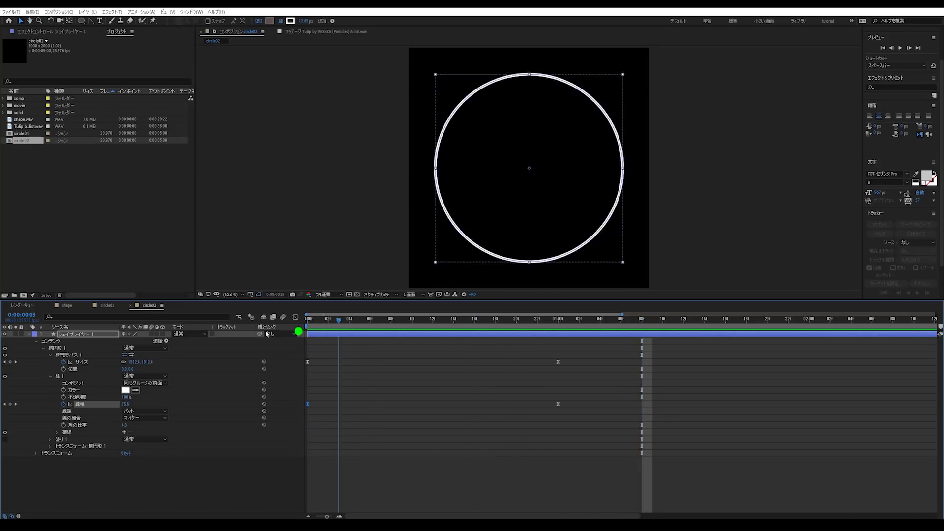
{"action": "key", "text": "space"}
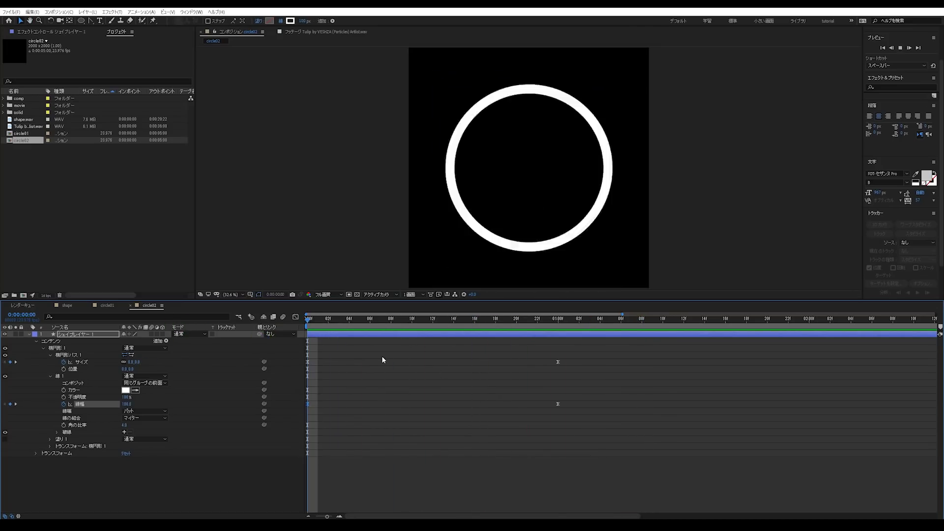
{"action": "left_click", "coordinate": [389, 319]}
{"action": "left_click", "coordinate": [253, 328]}
{"action": "mouse_move", "coordinate": [382, 327]}
{"action": "left_mouse_down"}
{"action": "mouse_move", "coordinate": [330, 329]}
{"action": "mouse_move", "coordinate": [495, 340]}
{"action": "mouse_move", "coordinate": [482, 347]}
{"action": "mouse_move", "coordinate": [533, 361]}
{"action": "mouse_move", "coordinate": [192, 393]}
{"action": "left_mouse_up"}
{"action": "key", "text": "space"}
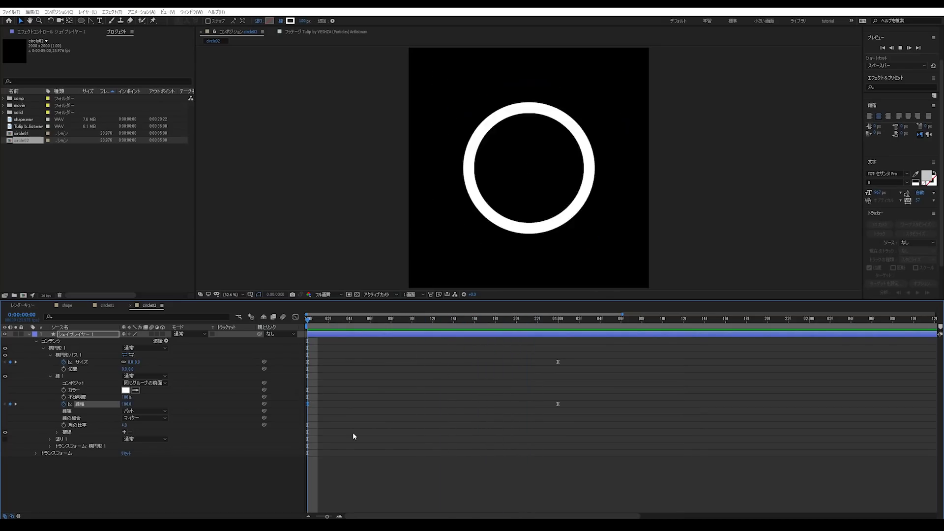
Stop the outline animation preview and collapse the shape layer's properties in circle02.
{"action": "key", "text": "space"}
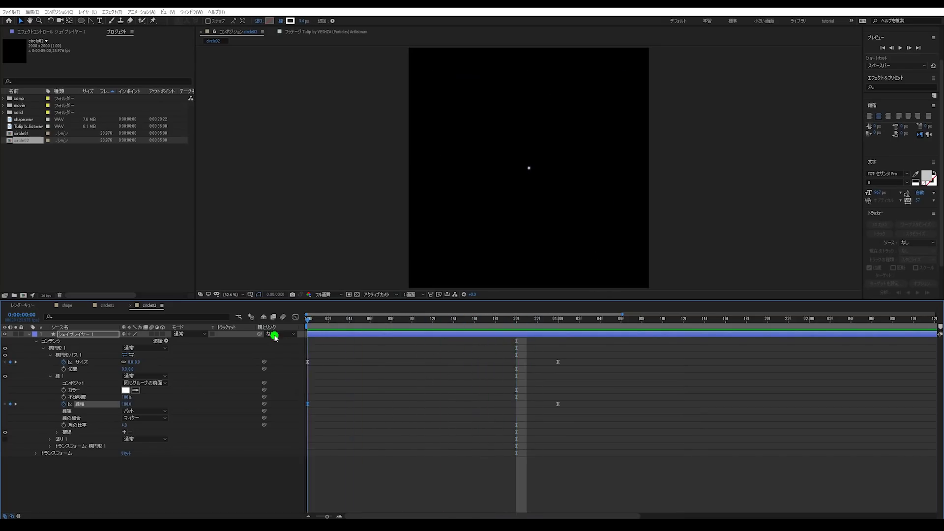
{"action": "left_click", "coordinate": [29, 336]}
{"action": "left_click", "coordinate": [103, 246]}
{"action": "left_click", "coordinate": [220, 505]}
{"action": "left_click", "coordinate": [94, 241]}
Create a new 2000 × 2000 px composition named triangle with a duration of 0:00:03:00.
{"action": "right_click", "coordinate": [55, 169]}
{"action": "left_click", "coordinate": [61, 175]}
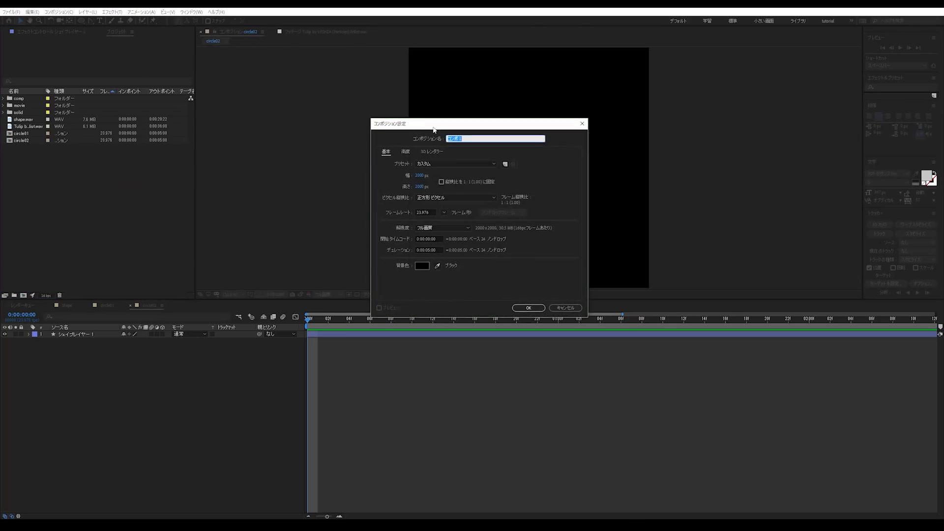
{"action": "left_click_drag", "start_coordinate": [434, 127], "coordinate": [407, 217]}
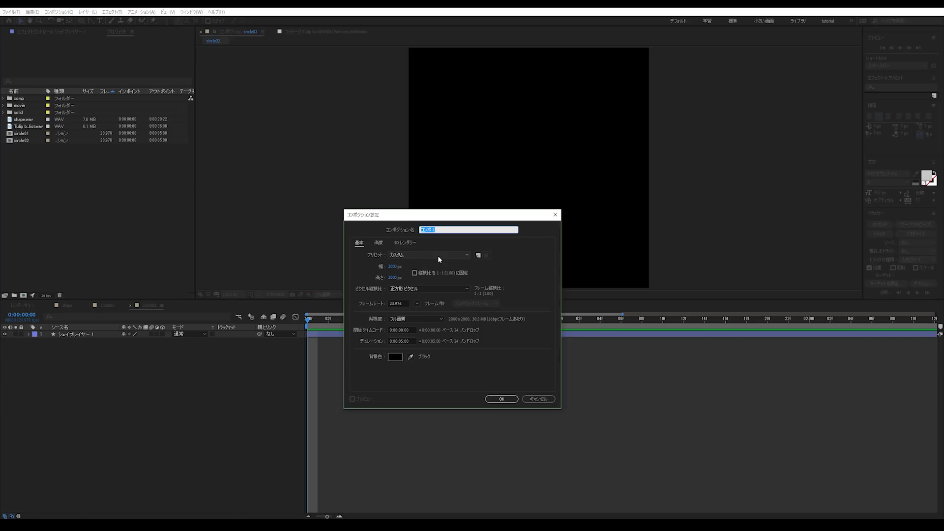
{"action": "type", "text": "tria"}
{"action": "type", "text": "ngle"}
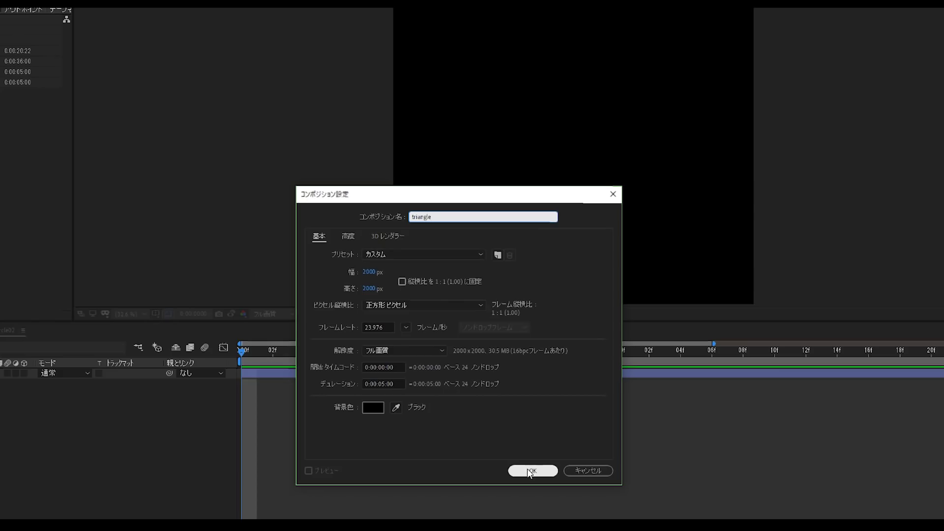
{"action": "left_click", "coordinate": [385, 384]}
{"action": "key", "text": "BackSpace"}
{"action": "type", "text": "3"}
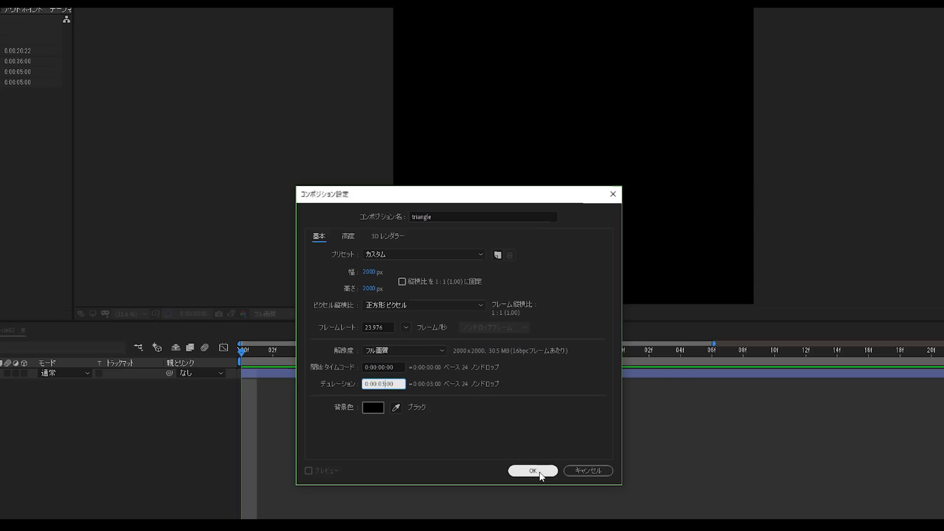
{"action": "left_click", "coordinate": [534, 471]}
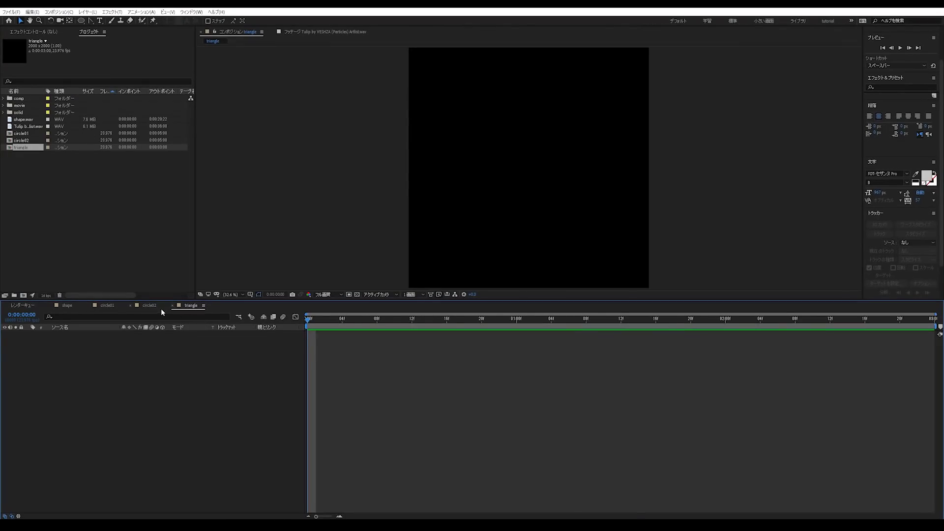
Set the circle01 composition's duration to 0:00:01:00.
{"action": "left_click", "coordinate": [160, 307]}
{"action": "left_click_drag", "start_coordinate": [404, 325], "coordinate": [186, 394]}
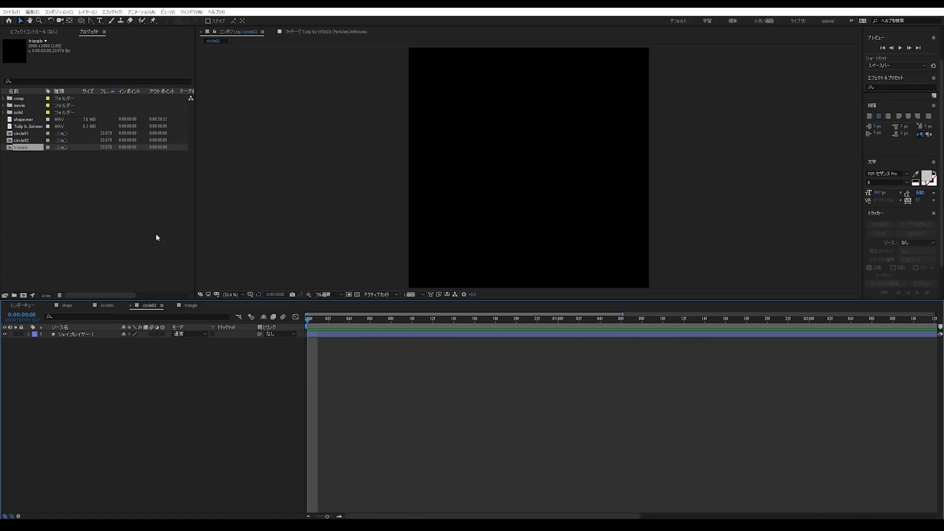
{"action": "right_click", "coordinate": [29, 134]}
{"action": "left_click", "coordinate": [44, 147]}
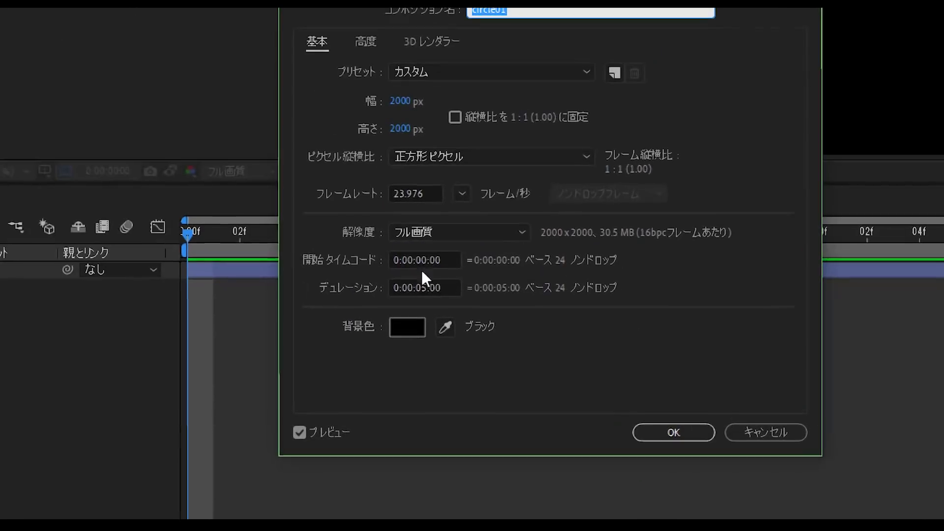
{"action": "left_click", "coordinate": [401, 342]}
{"action": "key", "text": "shift+Left"}
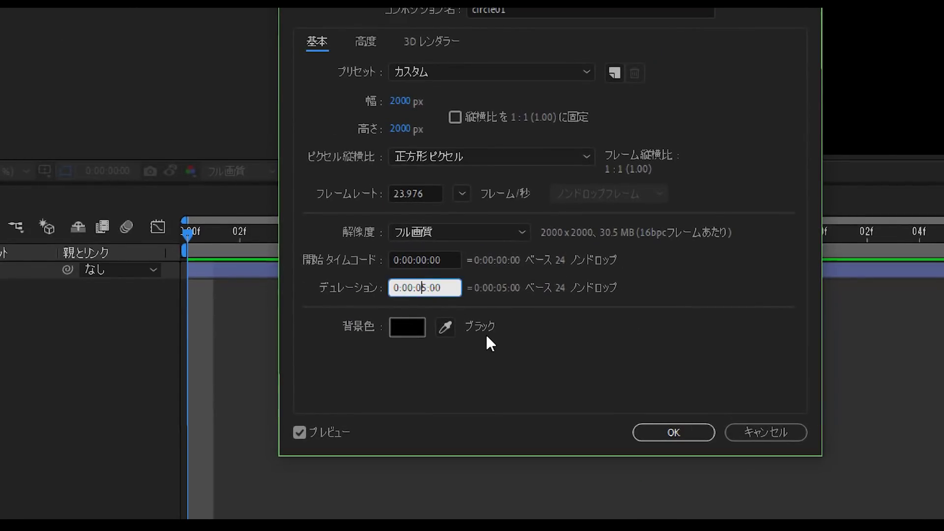
{"action": "type", "text": "1"}
{"action": "key", "text": "Return"}
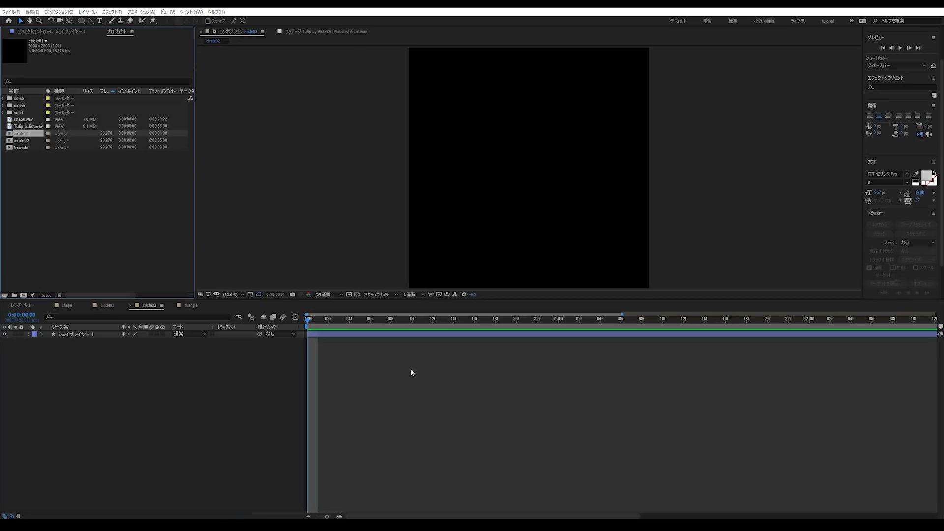
Set the circle02 composition's duration to 0:00:01:00.
{"action": "right_click", "coordinate": [27, 140]}
{"action": "left_click", "coordinate": [59, 148]}
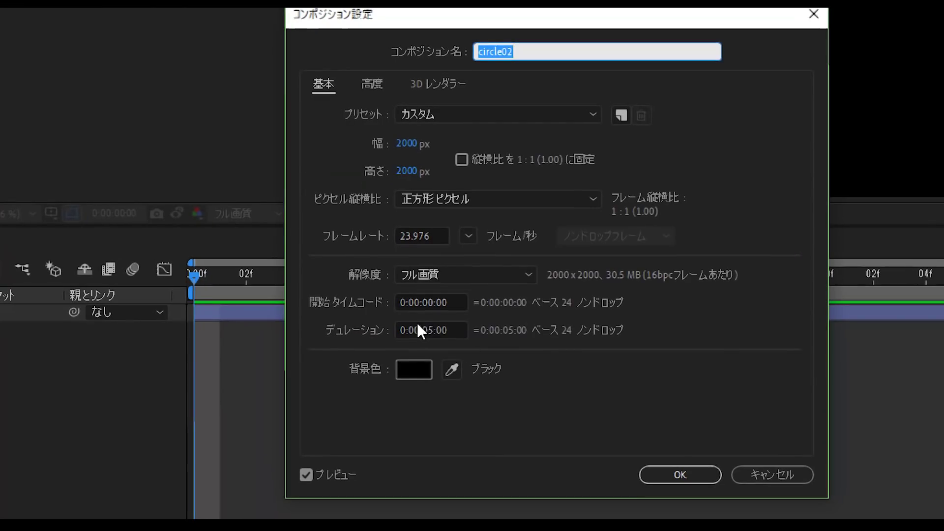
{"action": "left_click", "coordinate": [409, 336]}
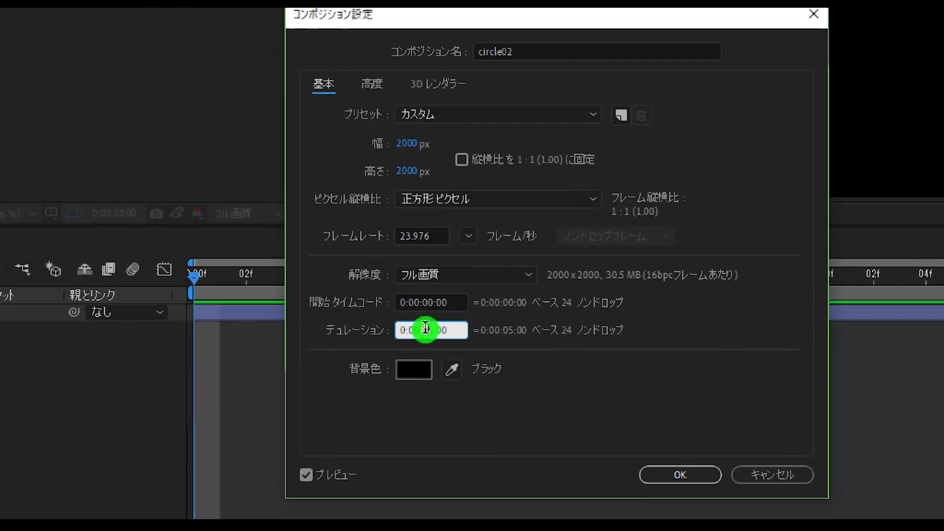
{"action": "type", "text": "1"}
{"action": "key", "text": "Return"}
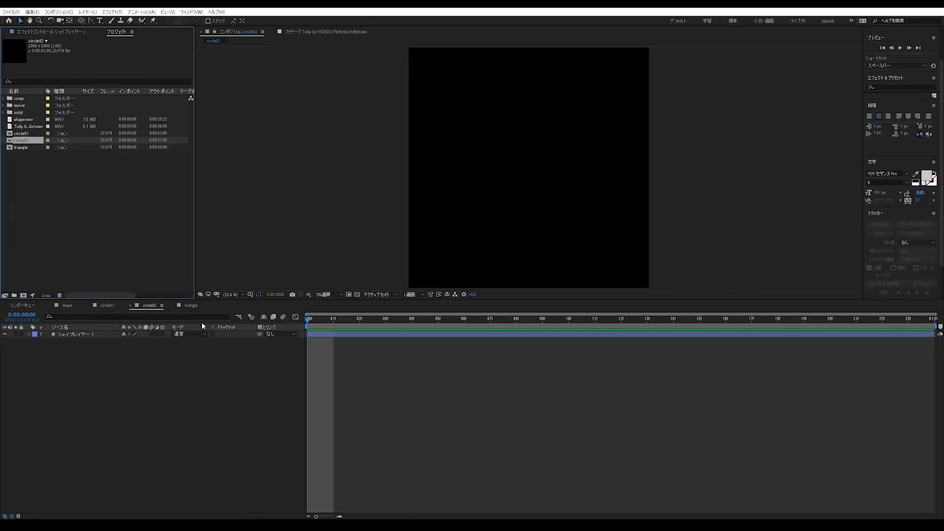
Open the triangle composition's timeline and rename the composition as triangle01.
{"action": "left_click", "coordinate": [191, 305]}
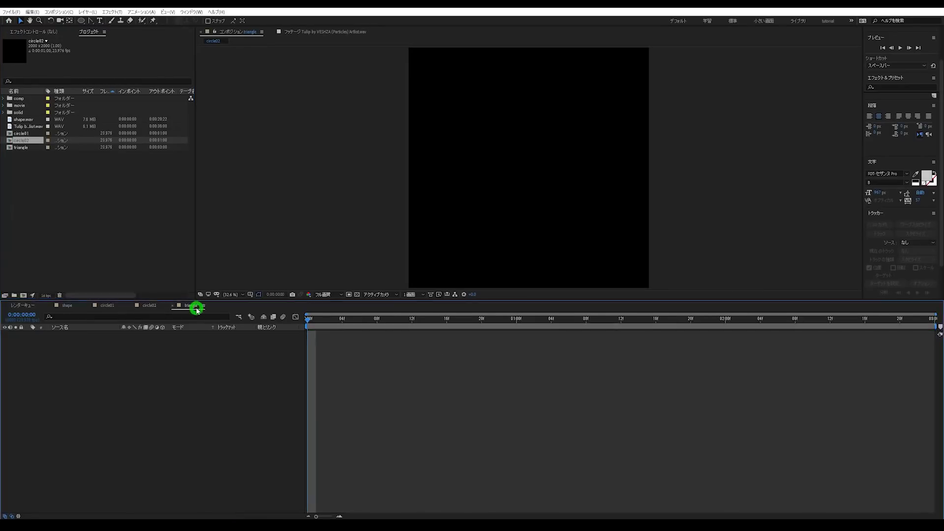
{"action": "right_click", "coordinate": [26, 148]}
{"action": "left_click", "coordinate": [54, 160]}
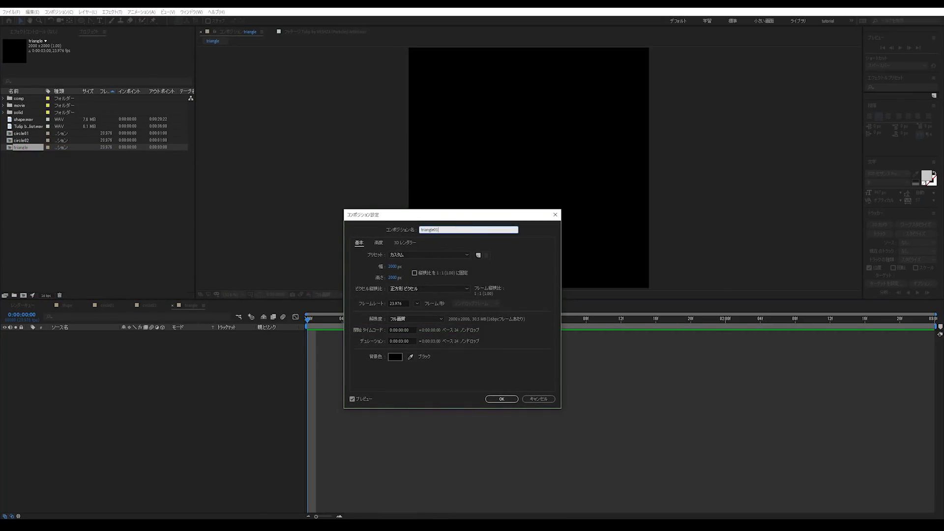
{"action": "key", "text": "Return"}
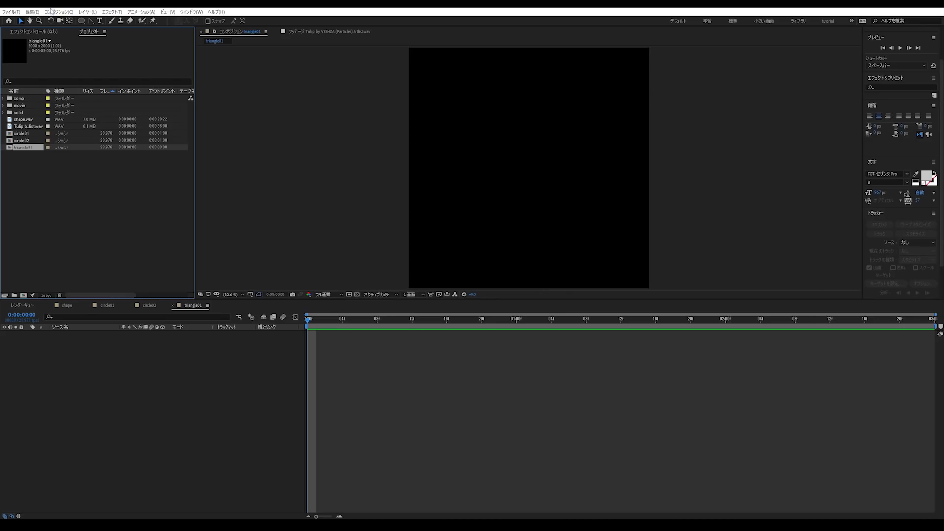
Draw a large upright three-sided polygon with the Polygon tool near the middle of triangle01.
{"action": "left_click_drag", "start_coordinate": [81, 21], "coordinate": [197, 116]}
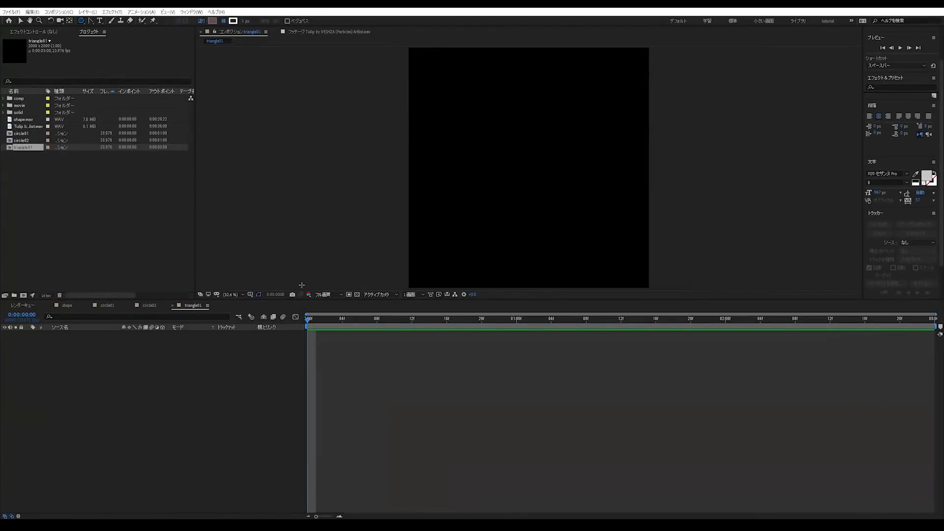
{"action": "left_click", "coordinate": [419, 306]}
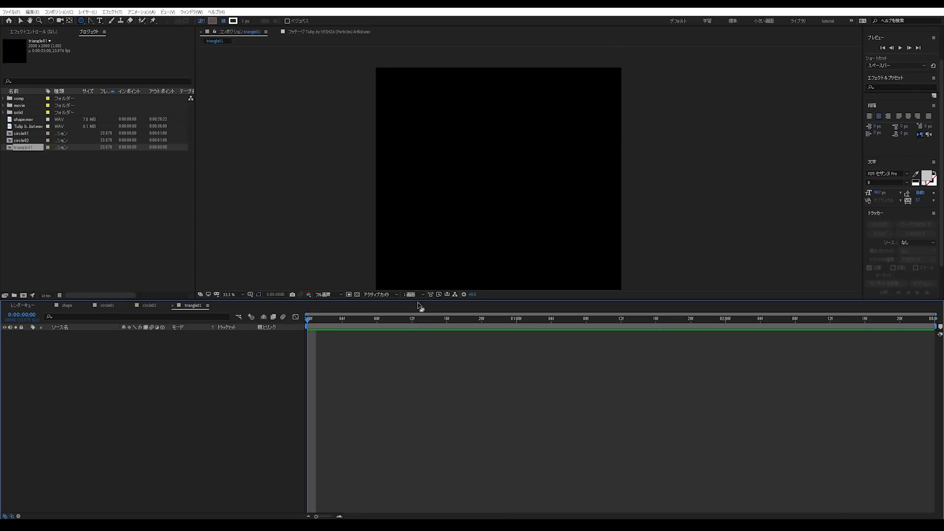
{"action": "mouse_move", "coordinate": [419, 301]}
{"action": "left_mouse_down"}
{"action": "mouse_move", "coordinate": [416, 317]}
{"action": "mouse_move", "coordinate": [434, 291]}
{"action": "mouse_move", "coordinate": [433, 310]}
{"action": "left_mouse_up"}
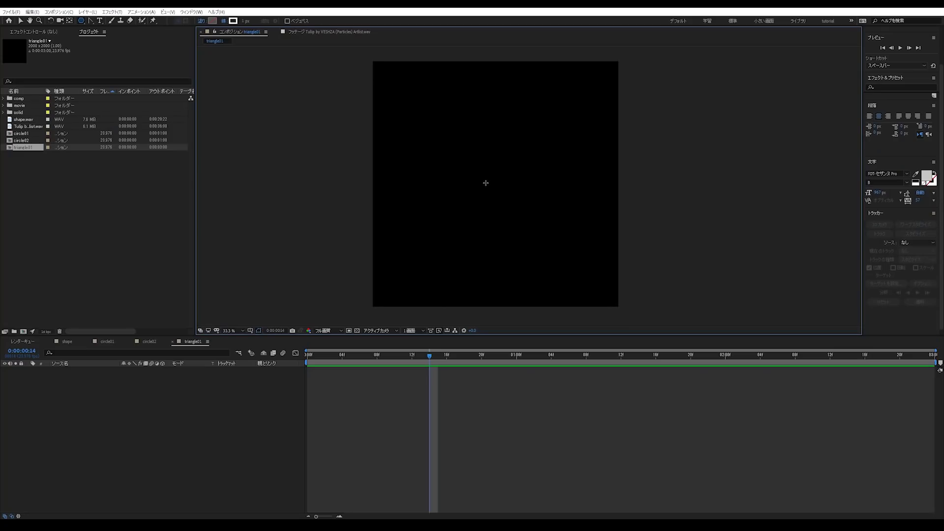
{"action": "mouse_move", "coordinate": [488, 184]}
{"action": "left_mouse_down"}
{"action": "mouse_move", "coordinate": [545, 266]}
{"action": "mouse_move", "coordinate": [481, 251]}
{"action": "mouse_move", "coordinate": [556, 251]}
{"action": "mouse_move", "coordinate": [548, 248]}
{"action": "mouse_move", "coordinate": [570, 263]}
{"action": "left_mouse_up"}
{"action": "key", "text": "Up"}
{"action": "key", "text": "Up"}
{"action": "key", "text": "Up"}
{"action": "key", "text": "Up"}
{"action": "key", "text": "Up"}
{"action": "key", "text": "Down"}
{"action": "key", "text": "Down"}
{"action": "key", "text": "Down"}
{"action": "key", "text": "Down"}
{"action": "key", "text": "Down"}
{"action": "key", "text": "Up"}
{"action": "key", "text": "Up"}
{"action": "key", "text": "Up"}
{"action": "key", "text": "Up"}
{"action": "key", "text": "Down"}
{"action": "key", "text": "Down"}
{"action": "key", "text": "Down"}
{"action": "key", "text": "Down"}
{"action": "key", "text": "Up"}
{"action": "key", "text": "Up"}
{"action": "key", "text": "Up"}
{"action": "key", "text": "Down"}
{"action": "key", "text": "Down"}
{"action": "key", "text": "Down"}
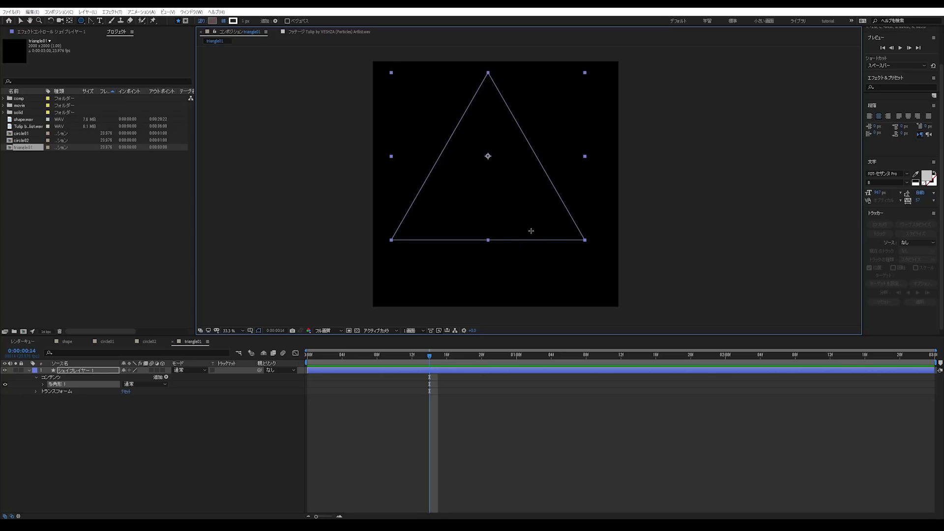
Center the triangle layer in the composition and set its rotation (回転) to 180° so it points down.
{"action": "key", "text": "ctrl+Home"}
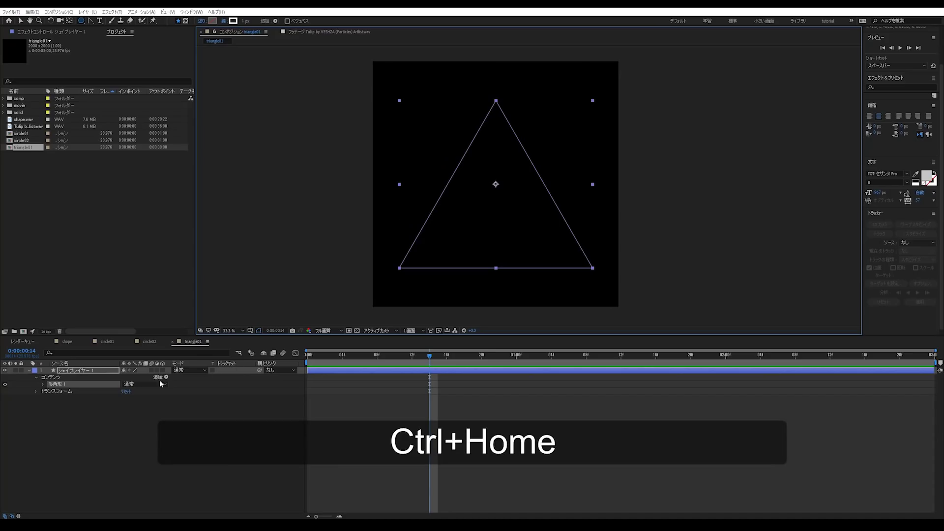
{"action": "left_click", "coordinate": [35, 391]}
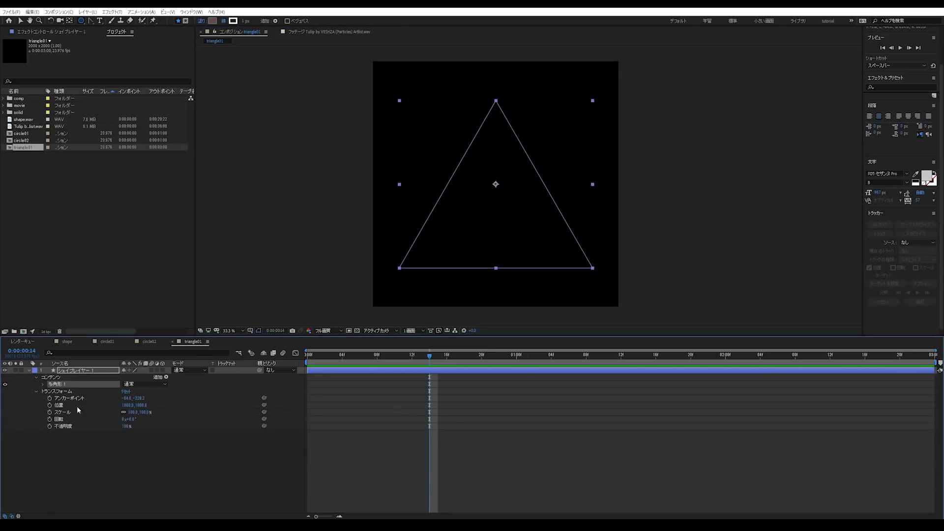
{"action": "left_click", "coordinate": [133, 421]}
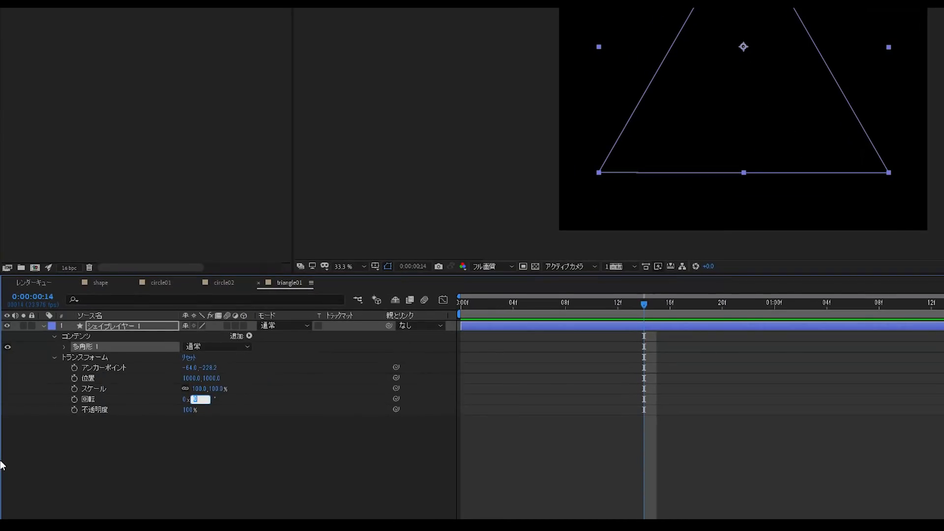
{"action": "type", "text": "180"}
{"action": "key", "text": "Return"}
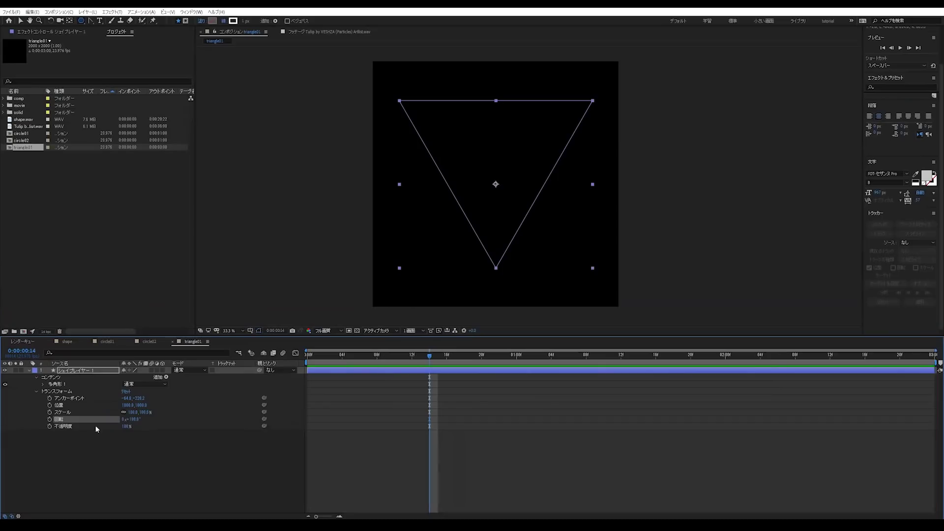
{"action": "left_click", "coordinate": [168, 477]}
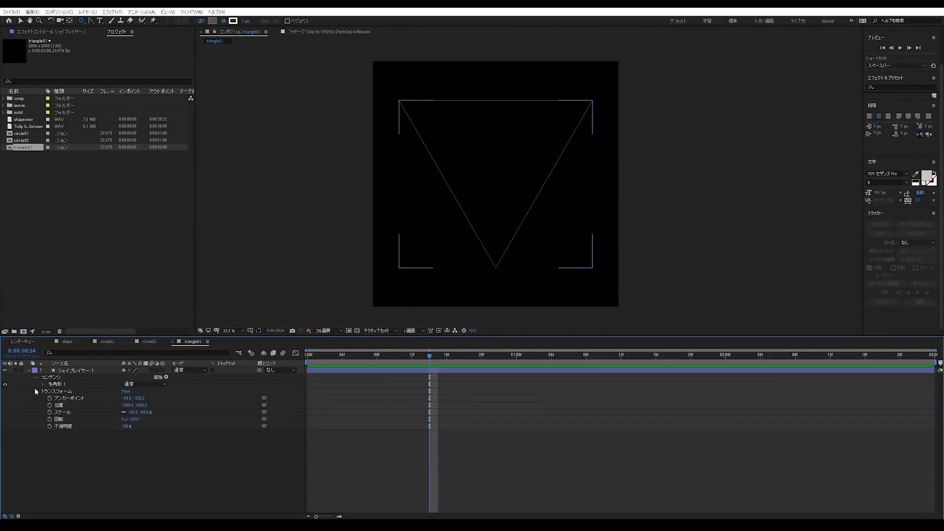
{"action": "left_click", "coordinate": [37, 393]}
Add a gradient fill (グラデーションの塗り) to the triangle shape layer and set its type (種類) to radial (円形).
{"action": "left_click_drag", "start_coordinate": [438, 365], "coordinate": [345, 362]}
{"action": "left_click", "coordinate": [20, 22]}
{"action": "left_click", "coordinate": [41, 384]}
{"action": "left_click", "coordinate": [43, 386]}
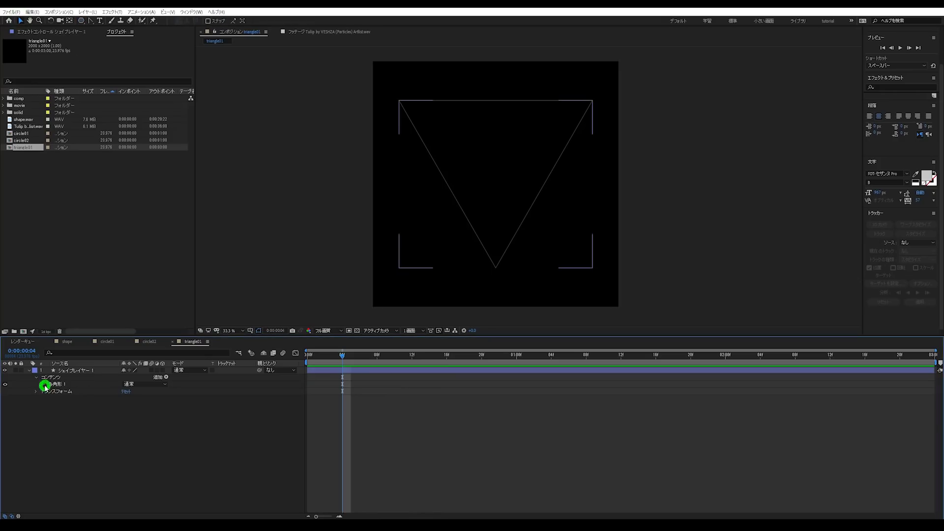
{"action": "left_click", "coordinate": [166, 378]}
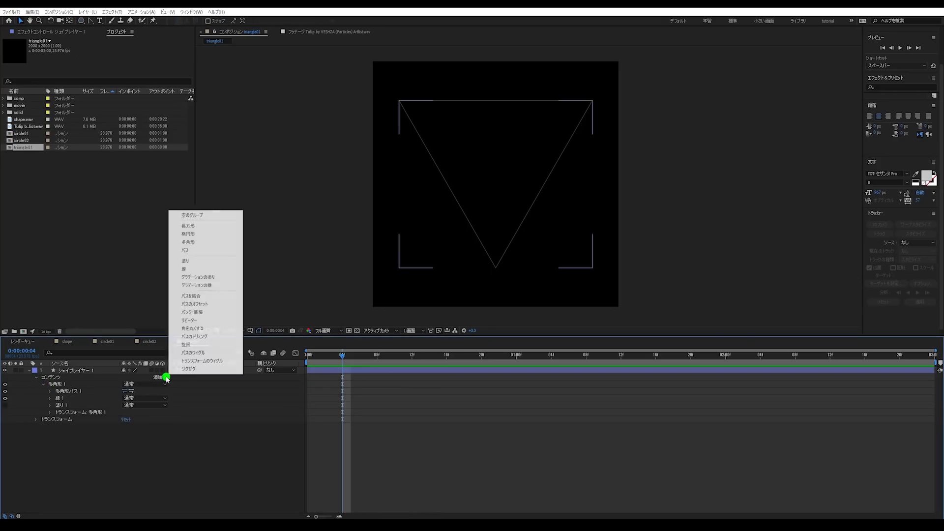
{"action": "left_click", "coordinate": [197, 277]}
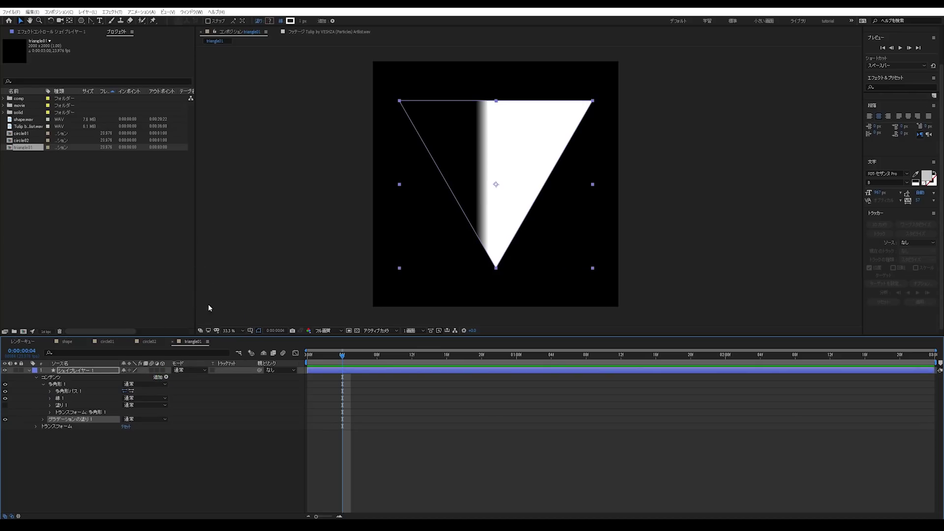
{"action": "left_click", "coordinate": [44, 420]}
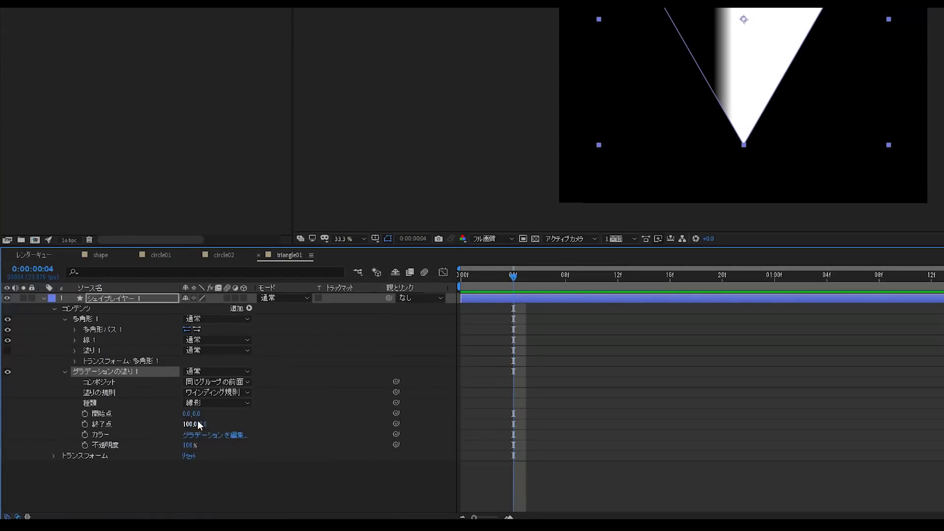
{"action": "left_click", "coordinate": [143, 440]}
{"action": "left_click", "coordinate": [143, 456]}
Set the triangle's gradient colors to black (000000) at the first stop and white (FFFFFF) at the last stop.
{"action": "left_click", "coordinate": [193, 457]}
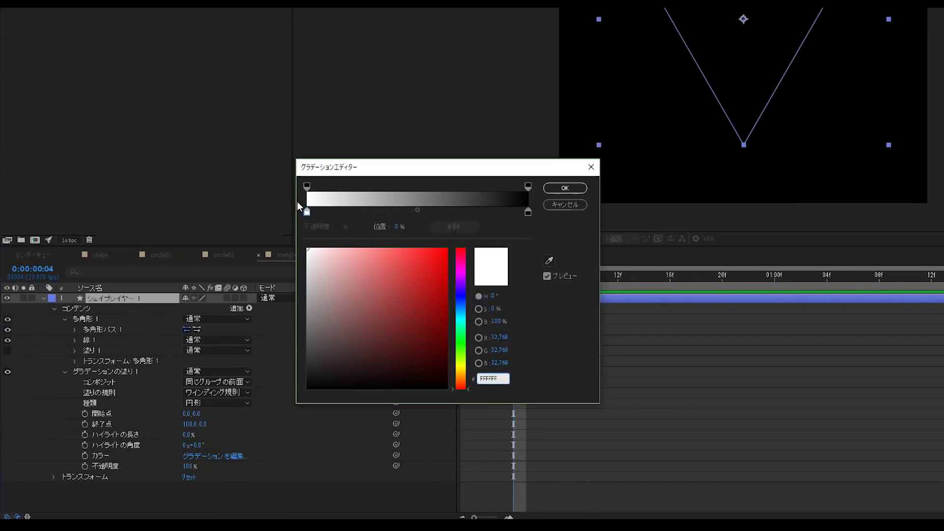
{"action": "left_click_drag", "start_coordinate": [323, 310], "coordinate": [217, 428]}
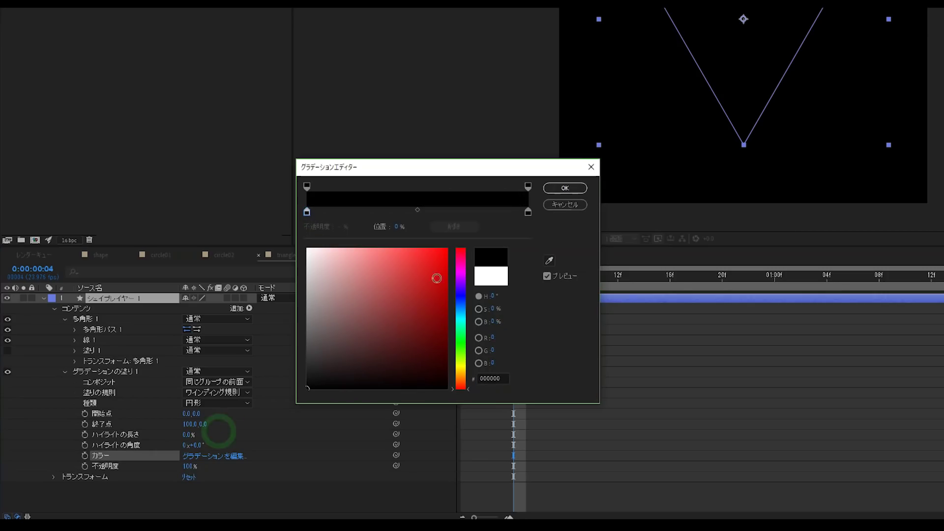
{"action": "left_click", "coordinate": [526, 212]}
{"action": "left_click_drag", "start_coordinate": [340, 331], "coordinate": [206, 219]}
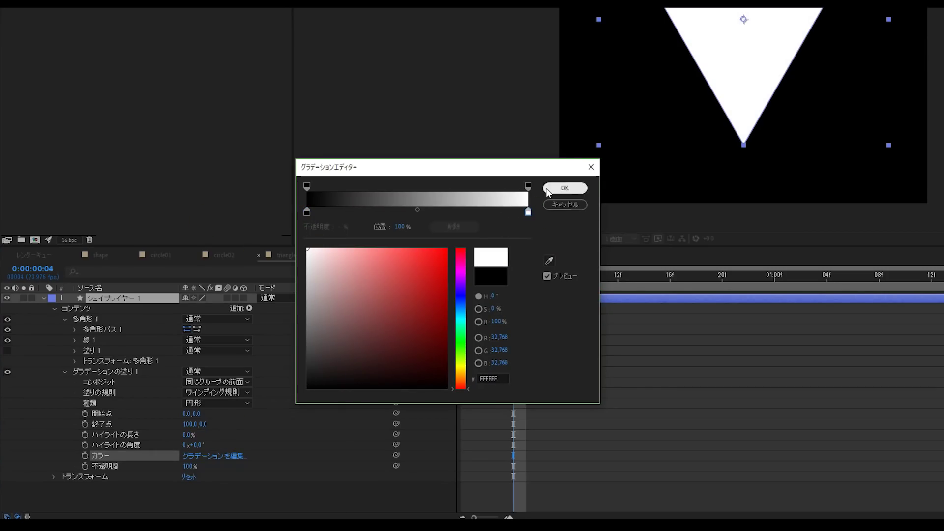
{"action": "left_click", "coordinate": [559, 190]}
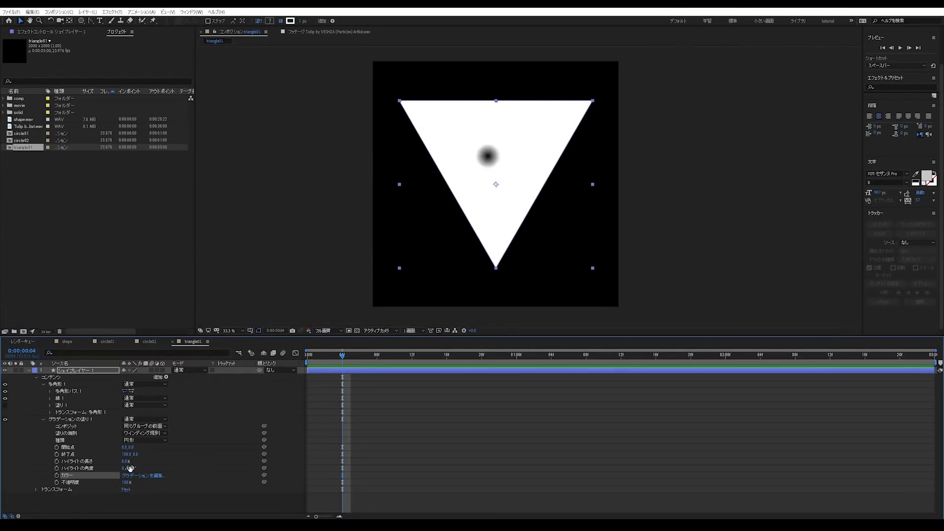
Extend the gradient's end point (終了点) outward and shift its start point (開始点) toward the triangle's center.
{"action": "left_click_drag", "start_coordinate": [125, 457], "coordinate": [506, 467]}
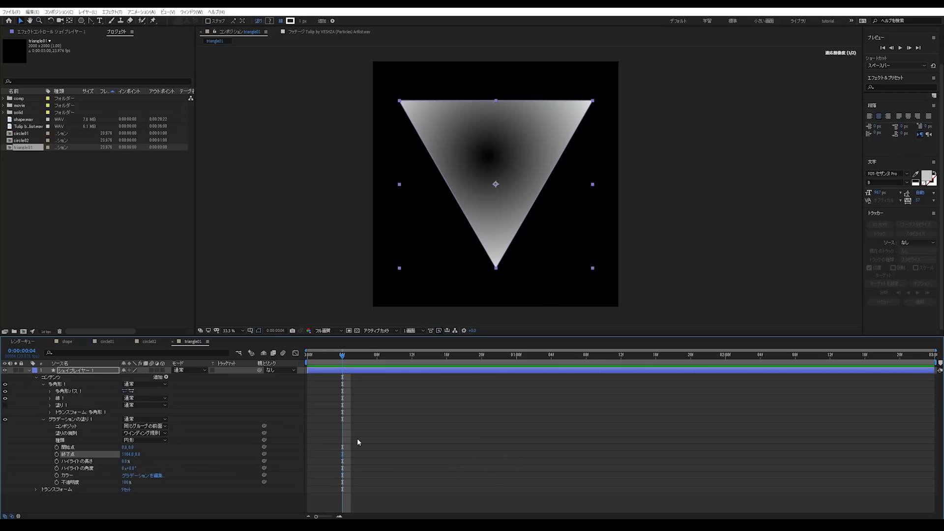
{"action": "left_click", "coordinate": [123, 447]}
{"action": "left_click_drag", "start_coordinate": [123, 448], "coordinate": [607, 485]}
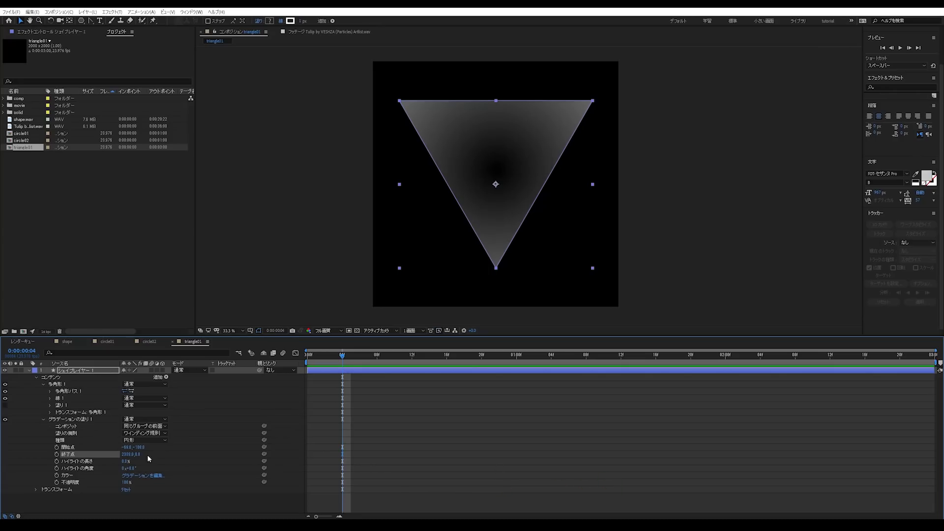
Shift the radial gradient's start point (開始点) vertically to about -51 inside the triangle.
{"action": "left_click_drag", "start_coordinate": [143, 448], "coordinate": [163, 448]}
{"action": "left_click", "coordinate": [677, 454]}
{"action": "scroll", "coordinate": [502, 257], "scroll_direction": "down", "scroll_amount": 2}
{"action": "scroll", "coordinate": [509, 223], "scroll_direction": "up", "scroll_amount": 2}
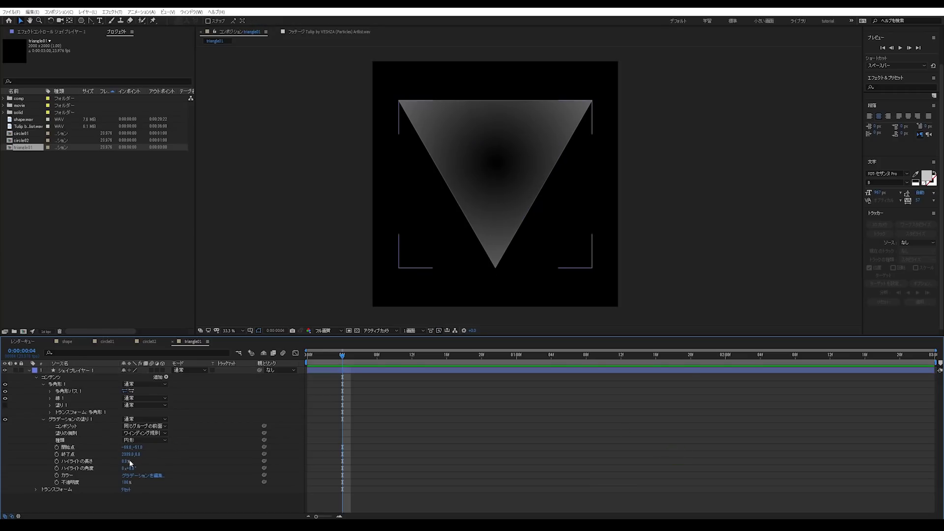
Set the gradient fill's opacity (不透明度) to 70%.
{"action": "left_click", "coordinate": [126, 484]}
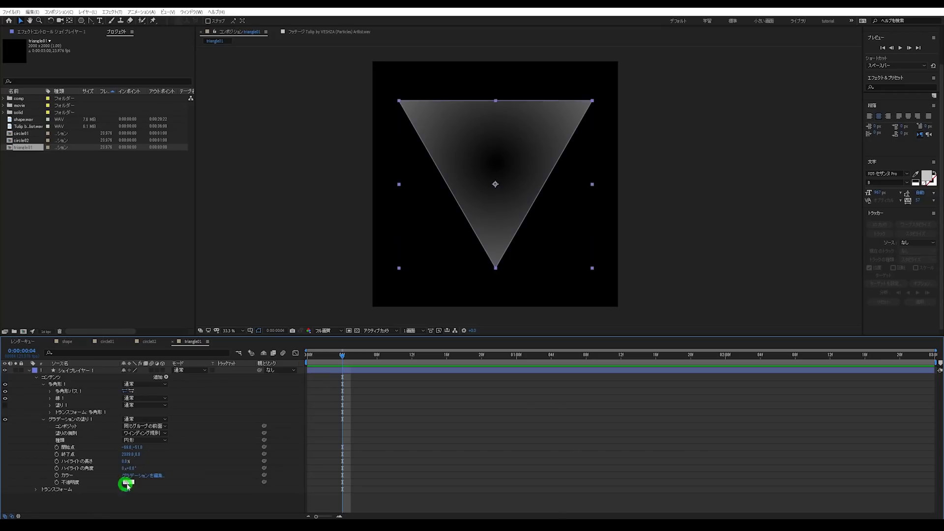
{"action": "left_click", "coordinate": [381, 447]}
{"action": "left_click", "coordinate": [537, 160]}
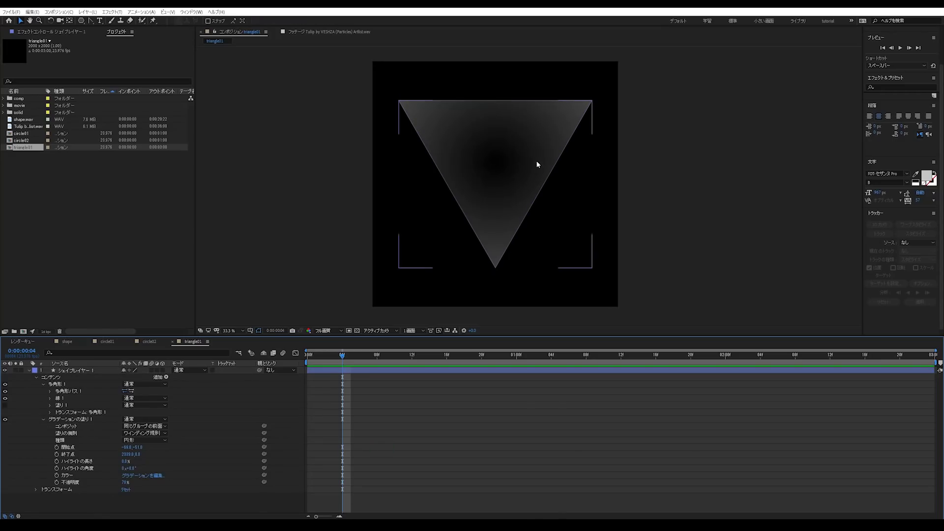
{"action": "scroll", "coordinate": [529, 167], "scroll_direction": "down", "scroll_amount": 2}
{"action": "scroll", "coordinate": [546, 147], "scroll_direction": "up", "scroll_amount": 2}
{"action": "left_click", "coordinate": [555, 185]}
At the first frame, shrink the triangle by reducing its polygon path's outer radius (外半径) to about 512.
{"action": "left_click_drag", "start_coordinate": [340, 364], "coordinate": [308, 364]}
{"action": "left_click", "coordinate": [512, 397]}
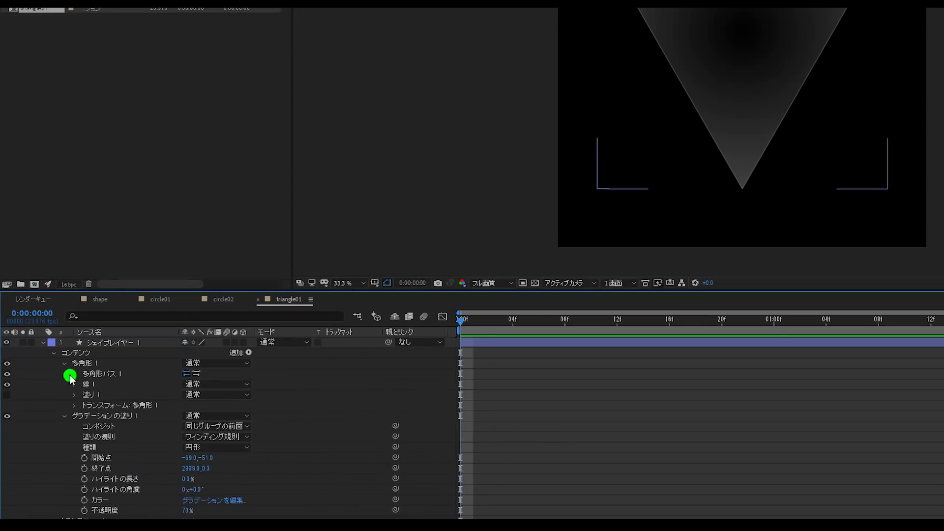
{"action": "left_click", "coordinate": [71, 376]}
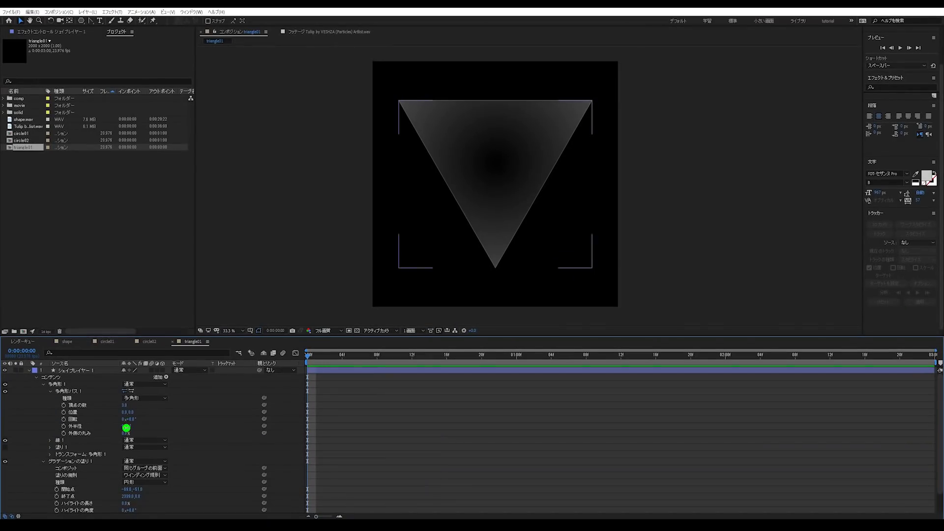
{"action": "left_click_drag", "start_coordinate": [127, 428], "coordinate": [2, 427]}
{"action": "left_click_drag", "start_coordinate": [127, 427], "coordinate": [105, 426]}
{"action": "left_click", "coordinate": [460, 430]}
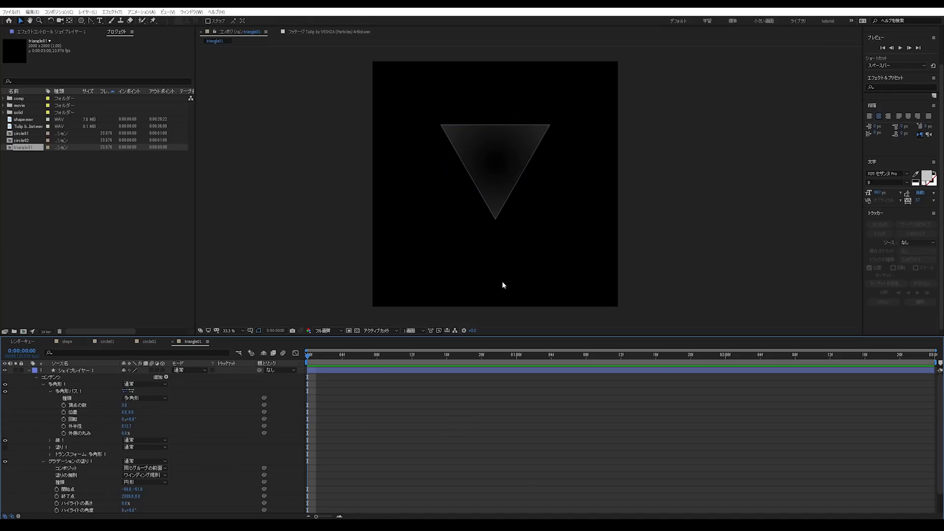
{"action": "scroll", "coordinate": [88, 495], "scroll_direction": "down", "scroll_amount": 1}
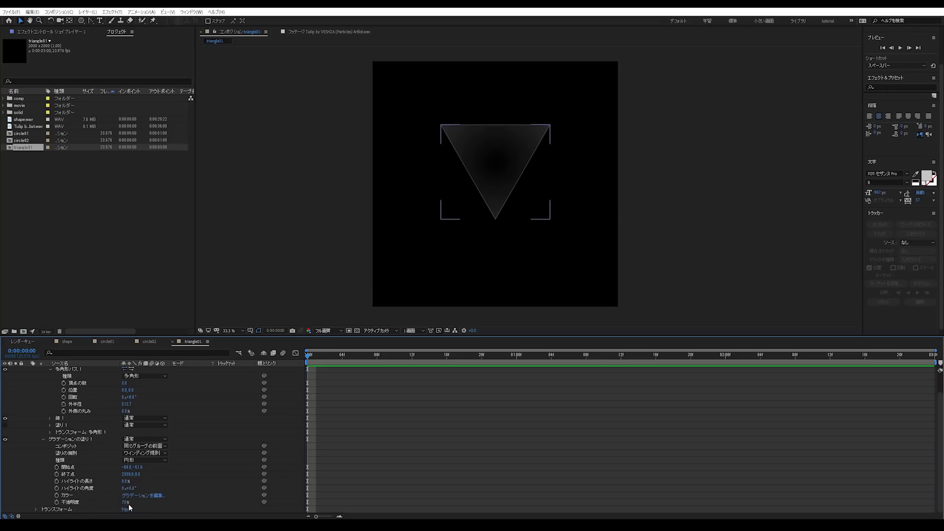
Set the gradient fill's opacity (不透明度) to 100%.
{"action": "left_click_drag", "start_coordinate": [126, 502], "coordinate": [611, 411]}
{"action": "scroll", "coordinate": [557, 176], "scroll_direction": "up", "scroll_amount": 3}
{"action": "scroll", "coordinate": [548, 179], "scroll_direction": "down", "scroll_amount": 2}
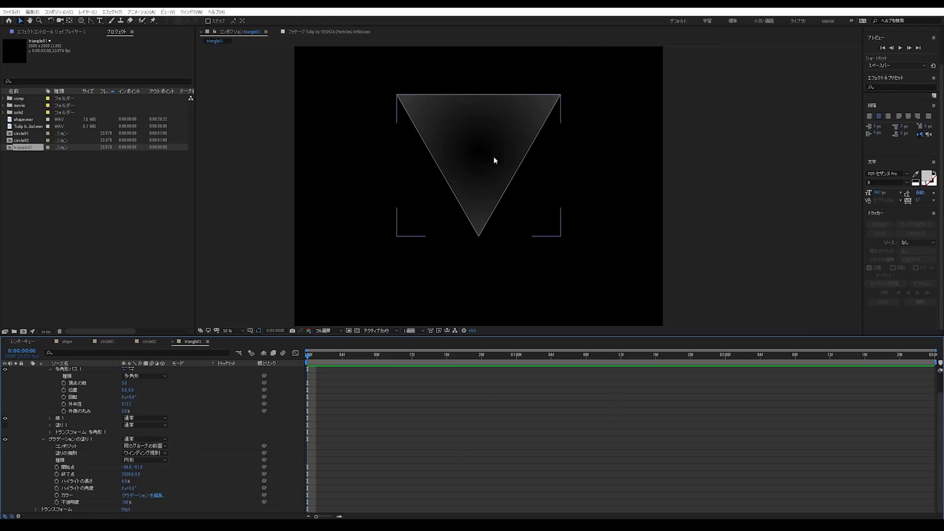
{"action": "scroll", "coordinate": [345, 413], "scroll_direction": "up", "scroll_amount": 1}
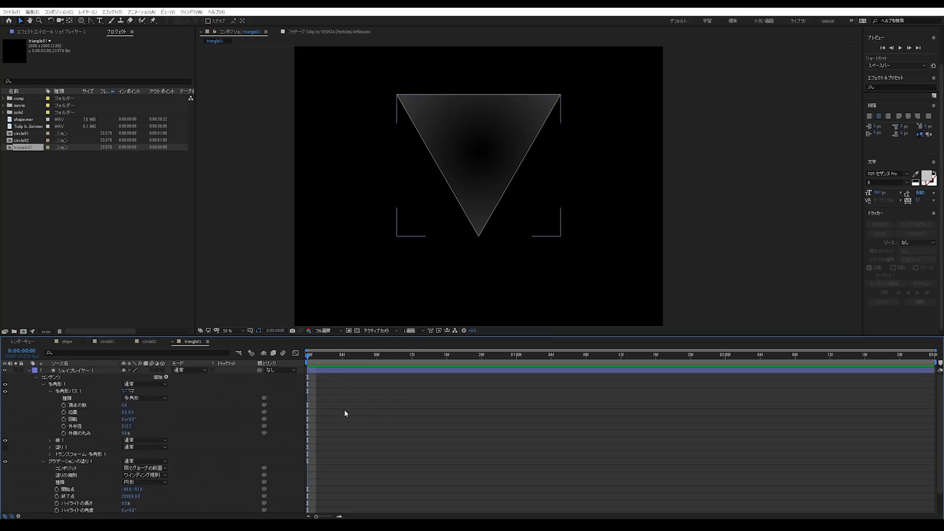
Split the triangle shape layer at frame 2 (0:00:00:02).
{"action": "mouse_move", "coordinate": [314, 359]}
{"action": "left_mouse_down"}
{"action": "mouse_move", "coordinate": [307, 360]}
{"action": "mouse_move", "coordinate": [325, 358]}
{"action": "left_mouse_up"}
{"action": "left_click", "coordinate": [334, 371]}
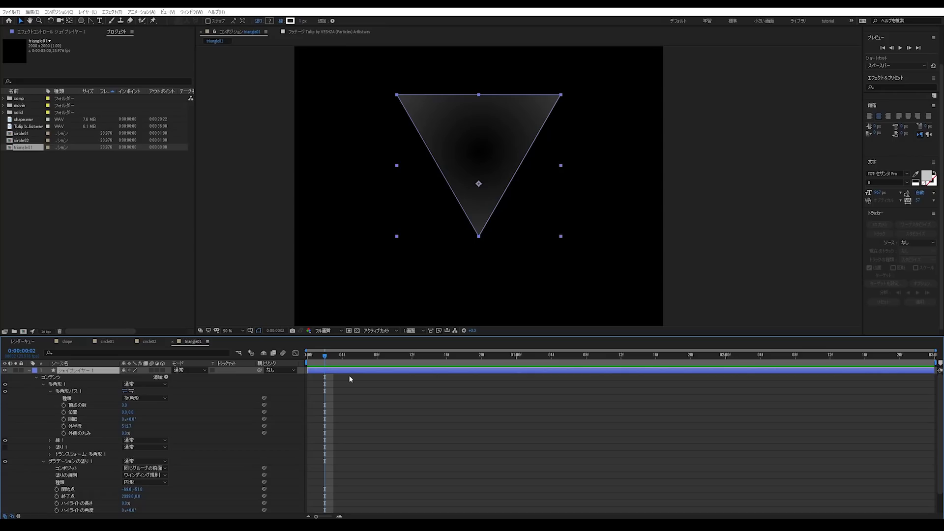
{"action": "key", "text": "ctrl+shift+d"}
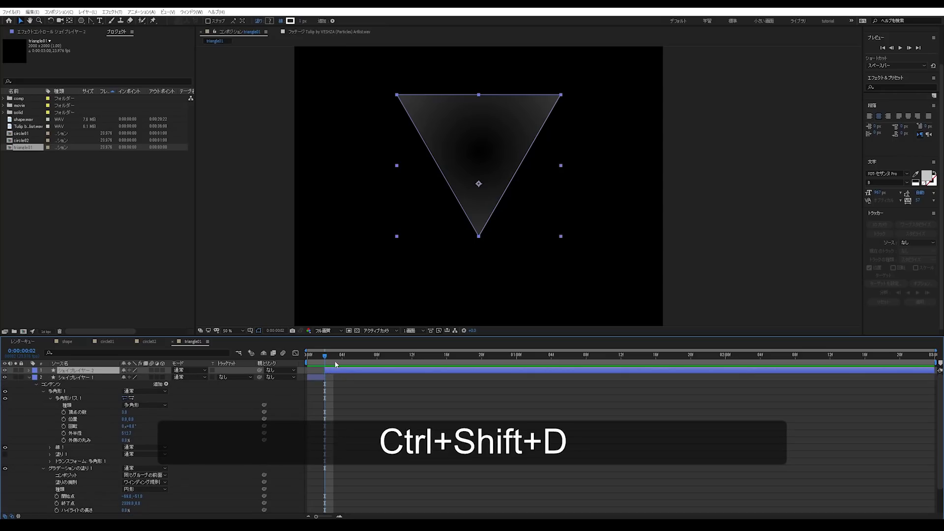
Move the second part of the split triangle layer so it starts at frame 4, and preview the animation.
{"action": "key", "text": "Page_Down"}
{"action": "key", "text": "Page_Down"}
{"action": "left_click_drag", "start_coordinate": [324, 369], "coordinate": [341, 372]}
{"action": "left_click", "coordinate": [295, 358]}
{"action": "key", "text": "Home"}
{"action": "key", "text": "space"}
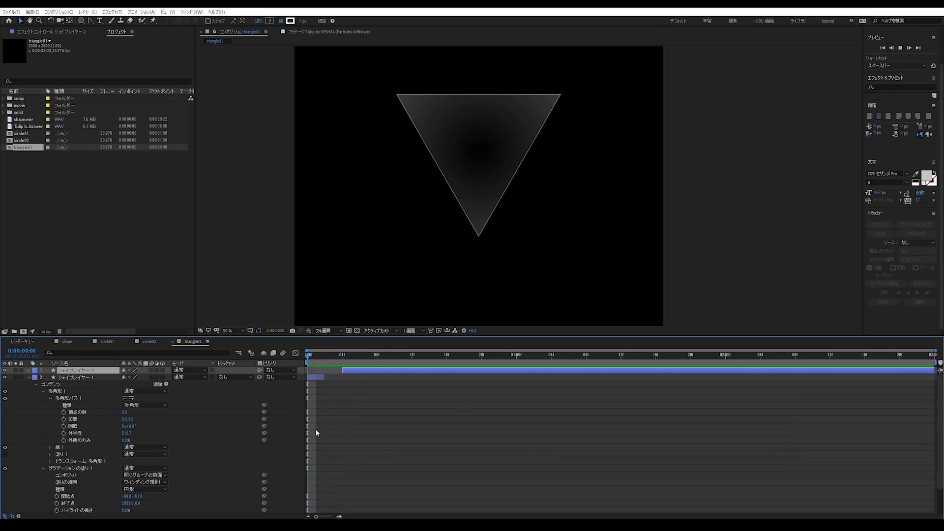
{"action": "left_click", "coordinate": [297, 390]}
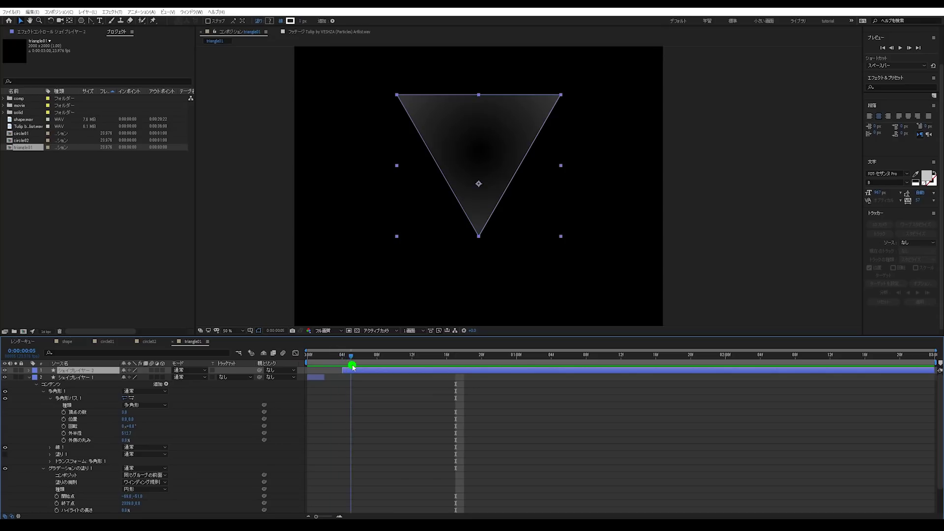
{"action": "key", "text": "space"}
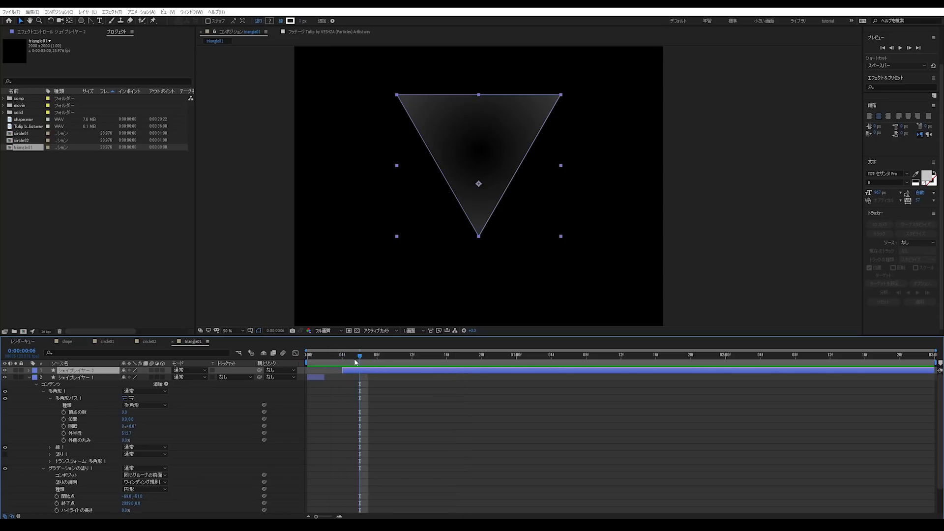
Delete the gradient fill (グラデーションの塗り) from the second triangle layer, leaving only its outline.
{"action": "left_click", "coordinate": [29, 377]}
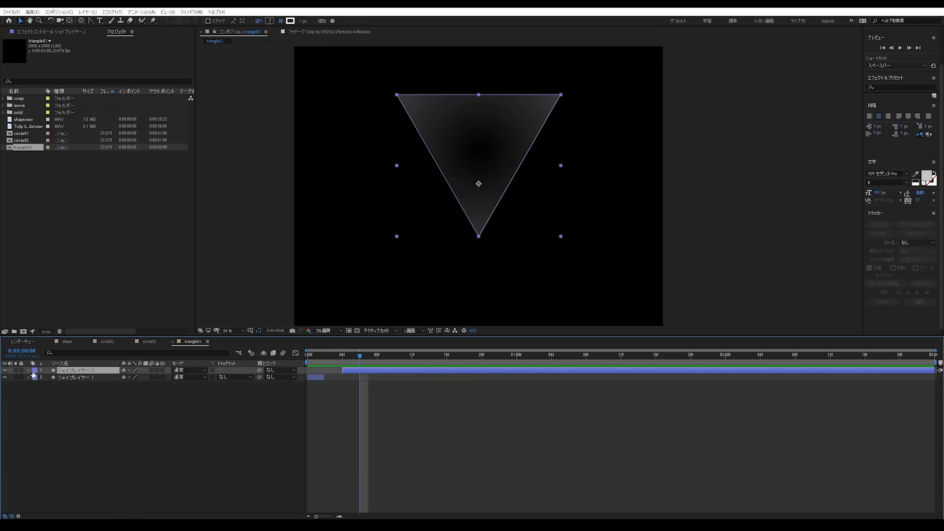
{"action": "left_click", "coordinate": [29, 370]}
{"action": "left_click", "coordinate": [36, 377]}
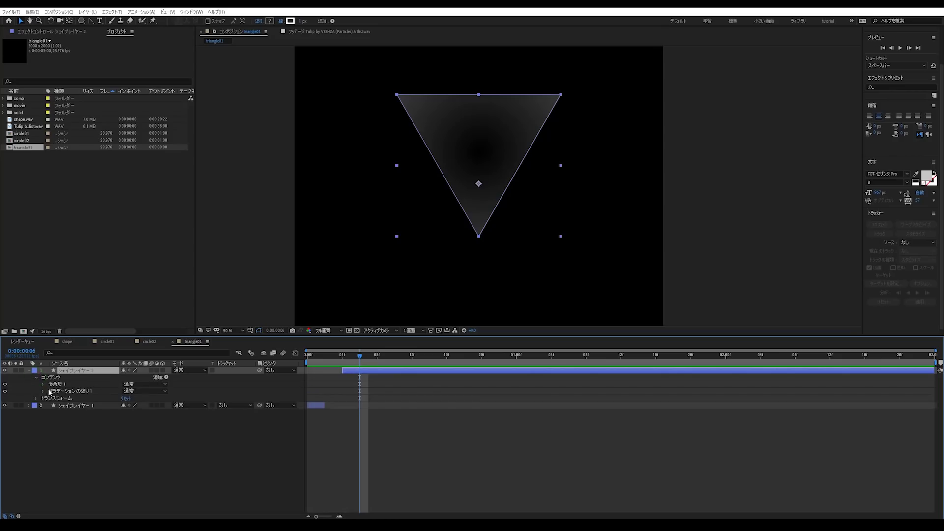
{"action": "left_click", "coordinate": [53, 392]}
{"action": "key", "text": "Delete"}
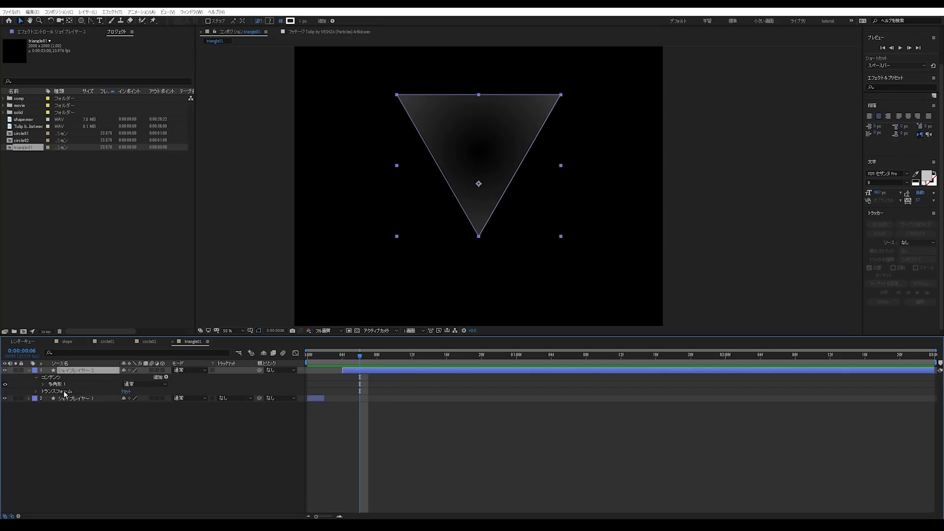
{"action": "left_click", "coordinate": [367, 474]}
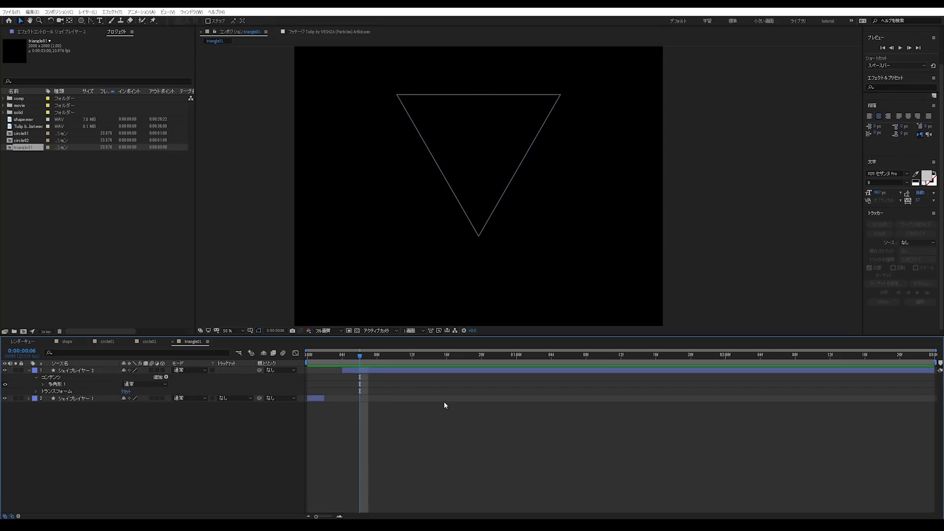
Set the outline triangle's polygon path outer radius (外半径) to 800.
{"action": "left_click", "coordinate": [43, 384]}
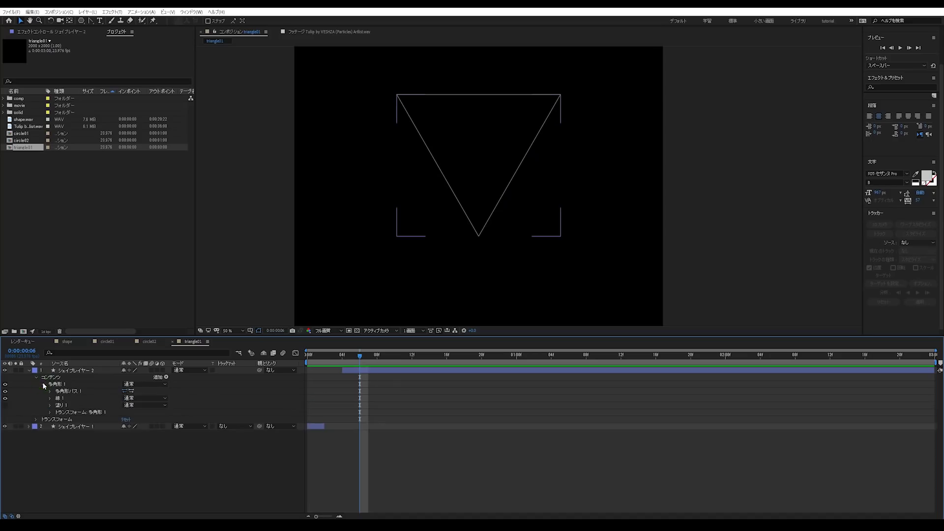
{"action": "left_click", "coordinate": [50, 391]}
{"action": "left_click", "coordinate": [124, 427]}
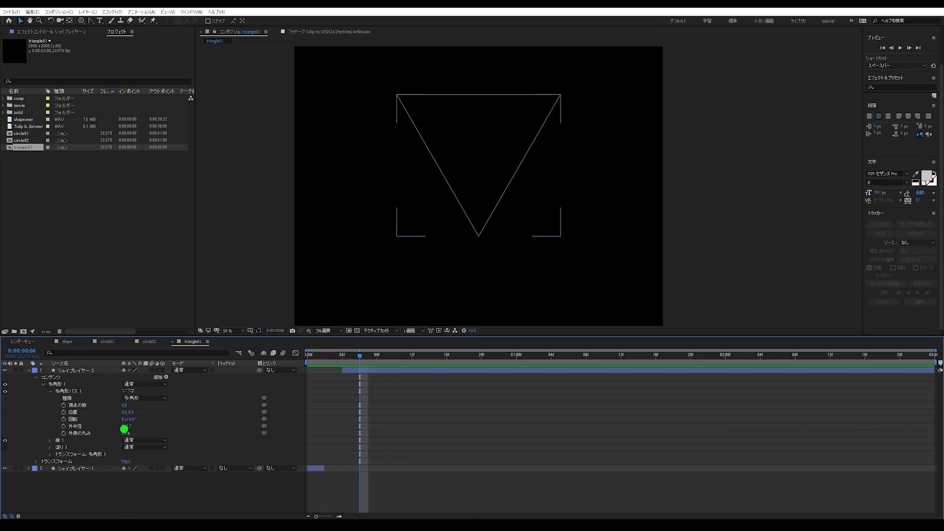
{"action": "type", "text": "800"}
{"action": "key", "text": "Return"}
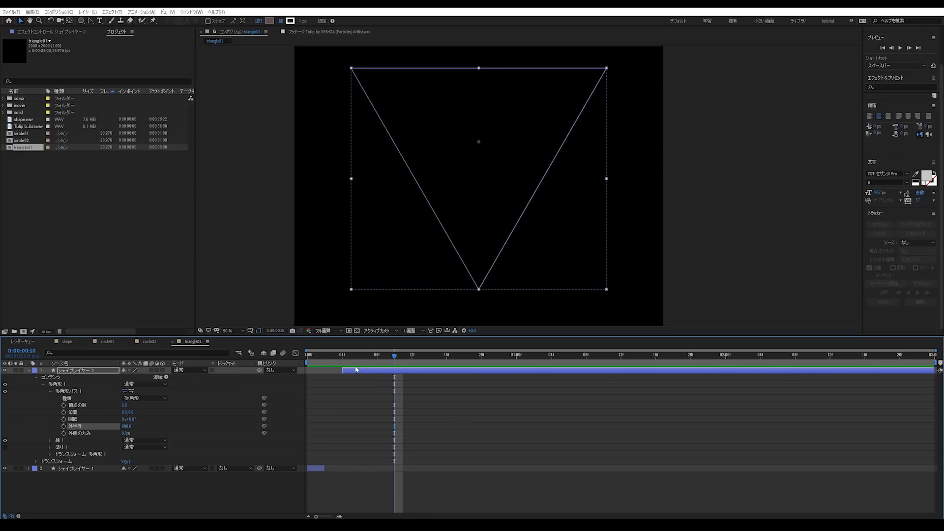
Trim the end of the outline triangle layer to frame 6 and collapse its properties.
{"action": "left_click", "coordinate": [360, 360]}
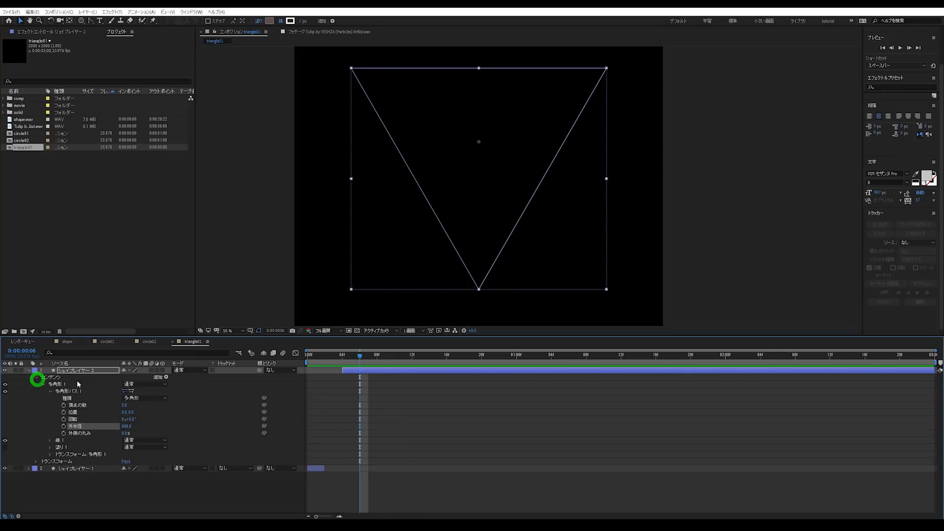
{"action": "left_click", "coordinate": [36, 377]}
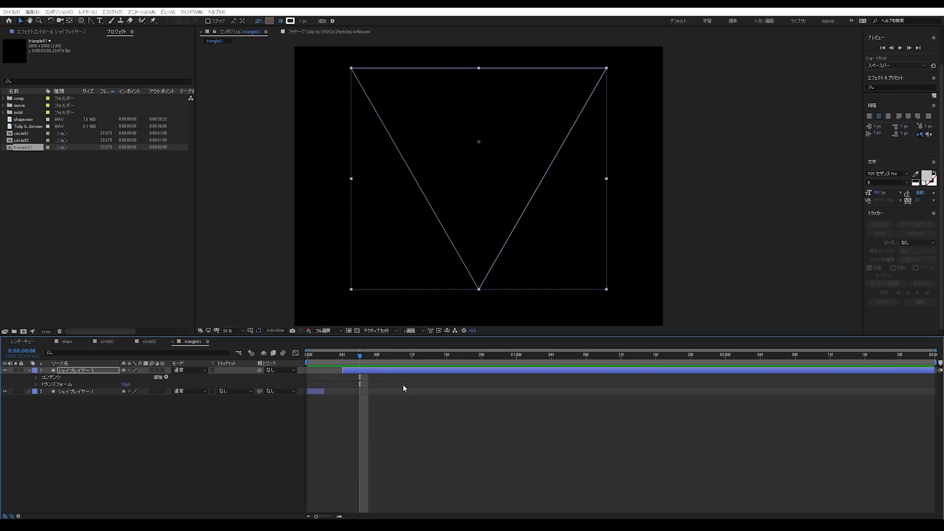
{"action": "key", "text": "alt+]"}
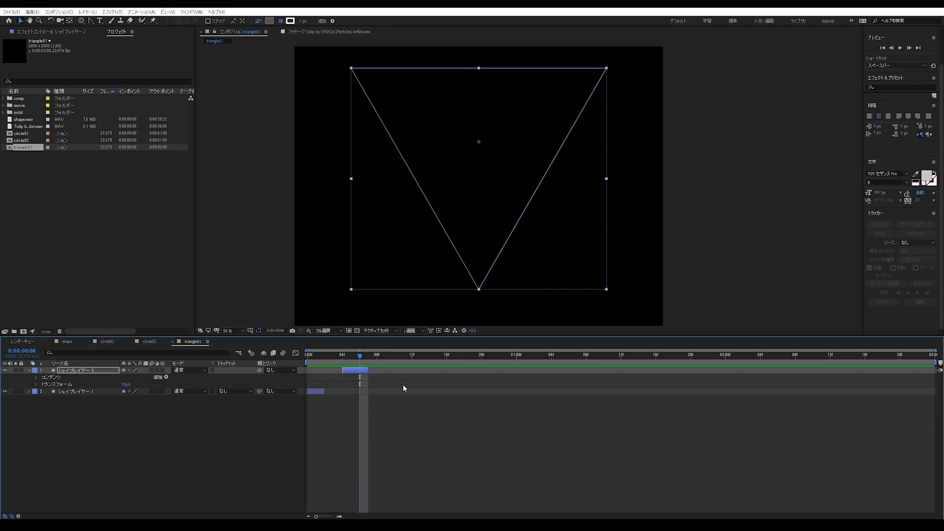
{"action": "left_click_drag", "start_coordinate": [368, 371], "coordinate": [359, 373]}
{"action": "left_click", "coordinate": [382, 406]}
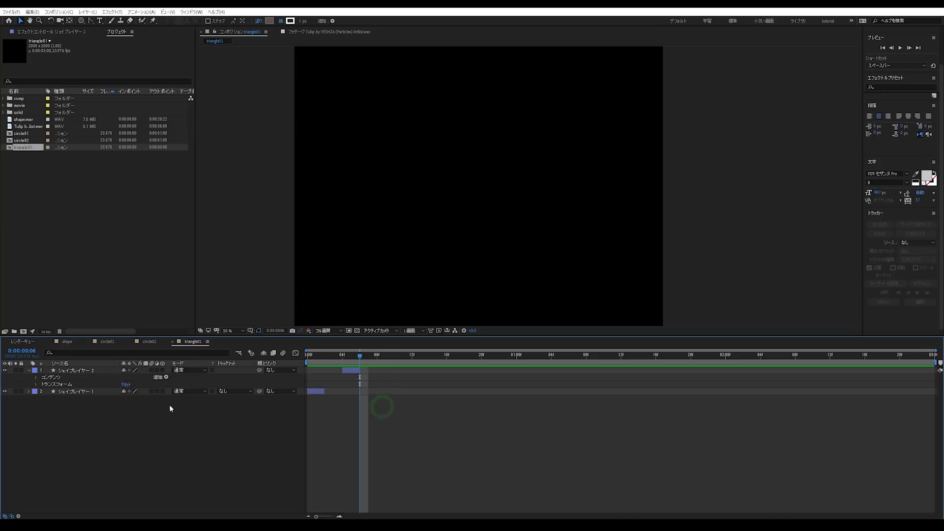
{"action": "left_click", "coordinate": [29, 371]}
Preview the flashing of the two triangle layers and return to the first frame.
{"action": "left_click", "coordinate": [552, 428]}
{"action": "key", "text": "space"}
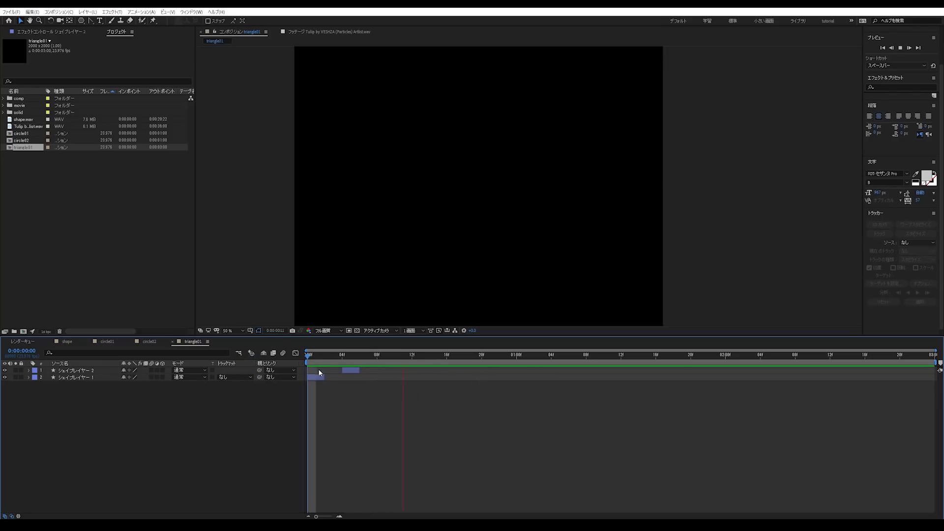
{"action": "key", "text": "space"}
{"action": "key", "text": "space"}
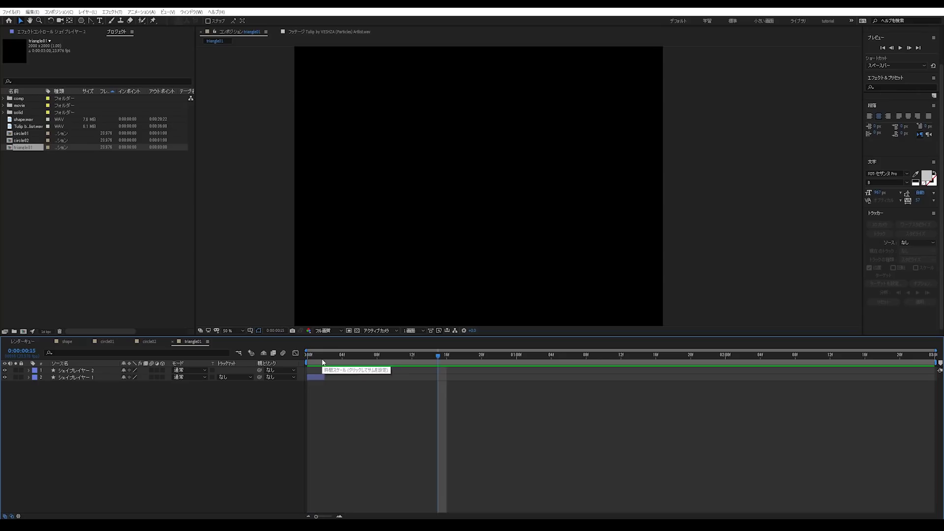
{"action": "mouse_move", "coordinate": [315, 355]}
{"action": "left_mouse_down"}
{"action": "mouse_move", "coordinate": [363, 355]}
{"action": "mouse_move", "coordinate": [303, 355]}
{"action": "left_mouse_up"}
Collapse the properties of the gradient triangle layer and save the project.
{"action": "left_click", "coordinate": [29, 377]}
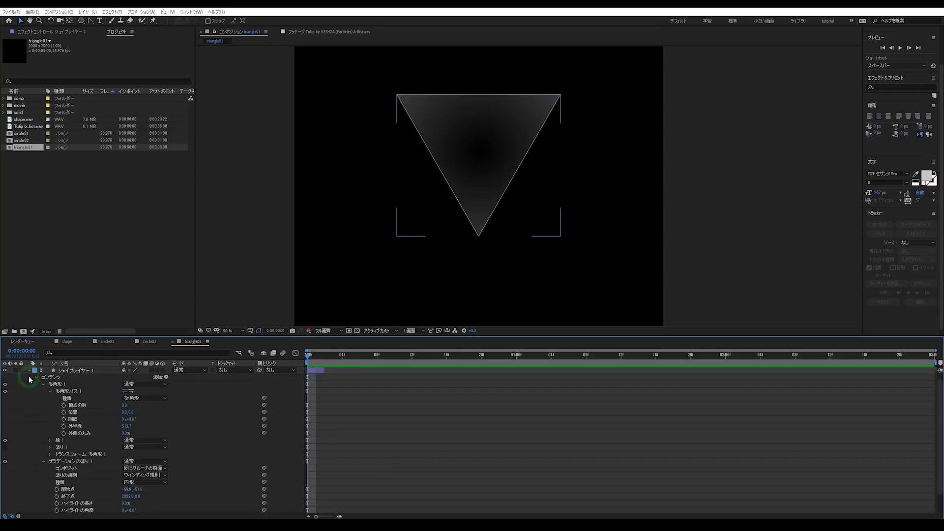
{"action": "left_click", "coordinate": [28, 370]}
{"action": "left_click", "coordinate": [310, 421]}
{"action": "mouse_move", "coordinate": [345, 355]}
{"action": "left_mouse_down"}
{"action": "mouse_move", "coordinate": [348, 364]}
{"action": "mouse_move", "coordinate": [305, 367]}
{"action": "mouse_move", "coordinate": [352, 371]}
{"action": "mouse_move", "coordinate": [312, 372]}
{"action": "left_mouse_up"}
{"action": "left_click", "coordinate": [359, 369]}
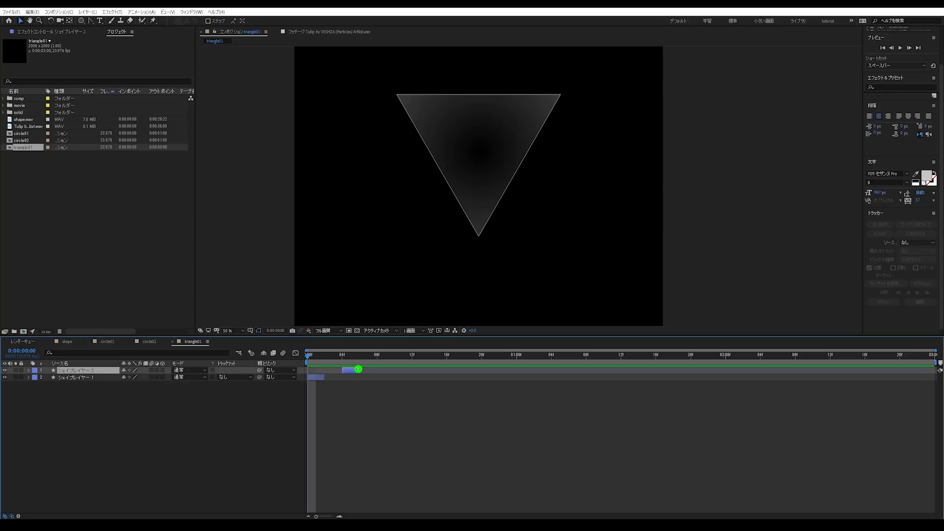
{"action": "key", "text": "ctrl+s"}
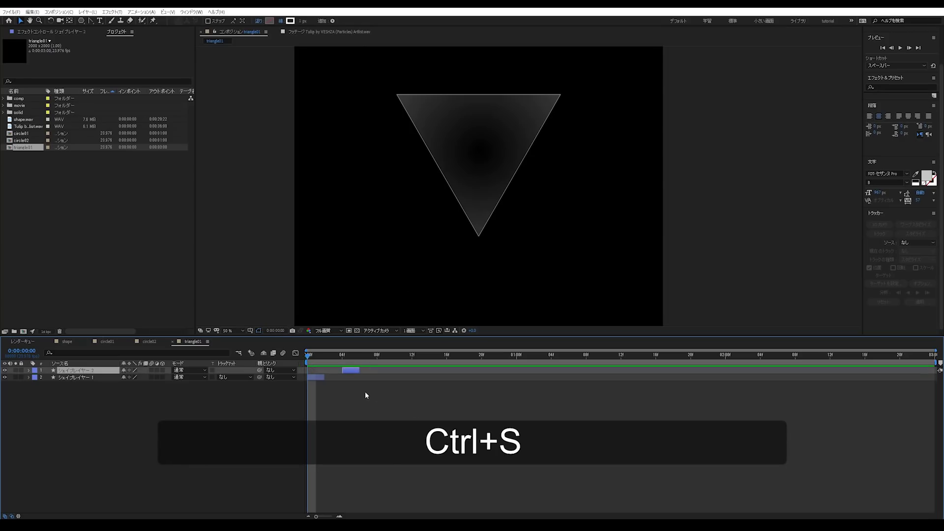
{"action": "left_click", "coordinate": [364, 388]}
Duplicate the outline triangle layer and move the copy so it starts at frame 8.
{"action": "left_click", "coordinate": [352, 372]}
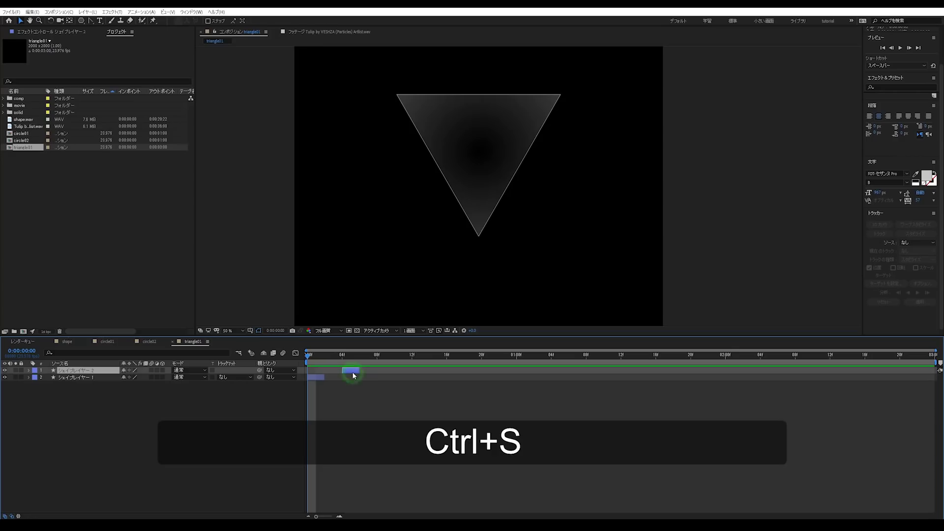
{"action": "key", "text": "ctrl+d"}
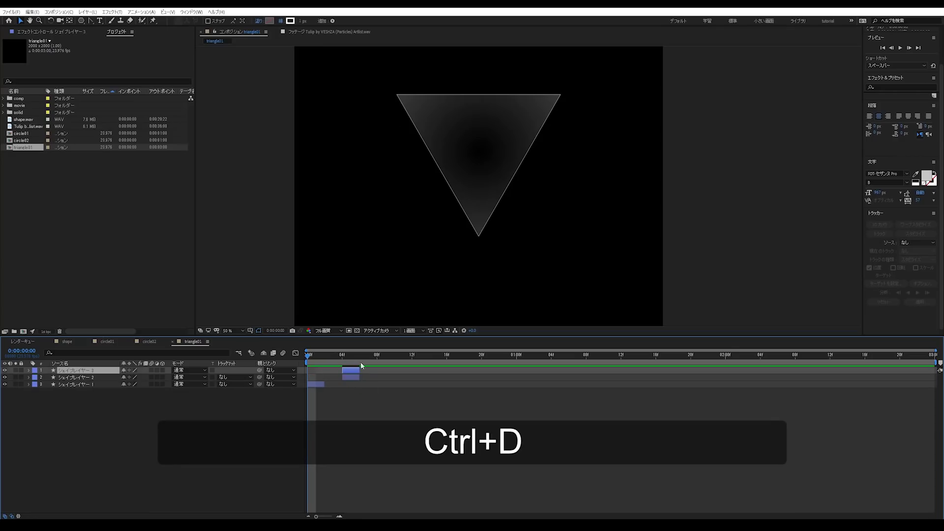
{"action": "left_click", "coordinate": [378, 362]}
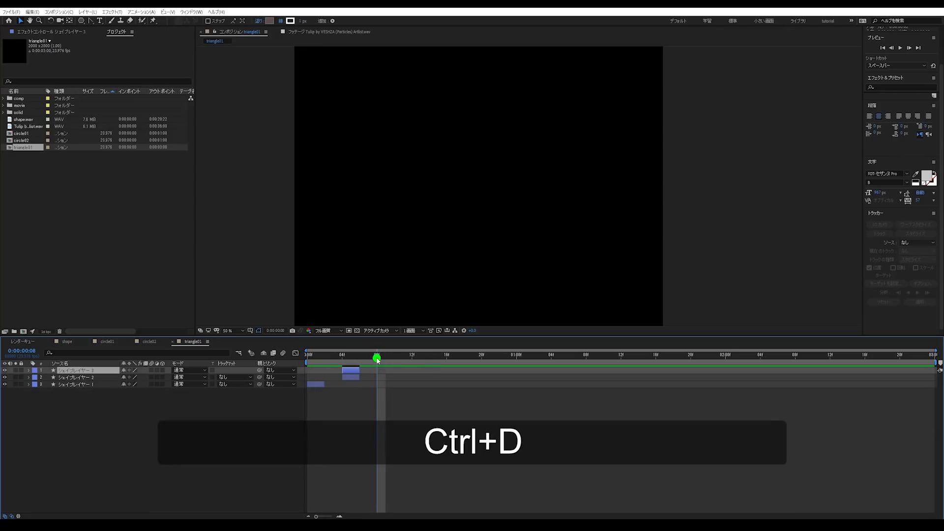
{"action": "left_click_drag", "start_coordinate": [351, 372], "coordinate": [385, 372]}
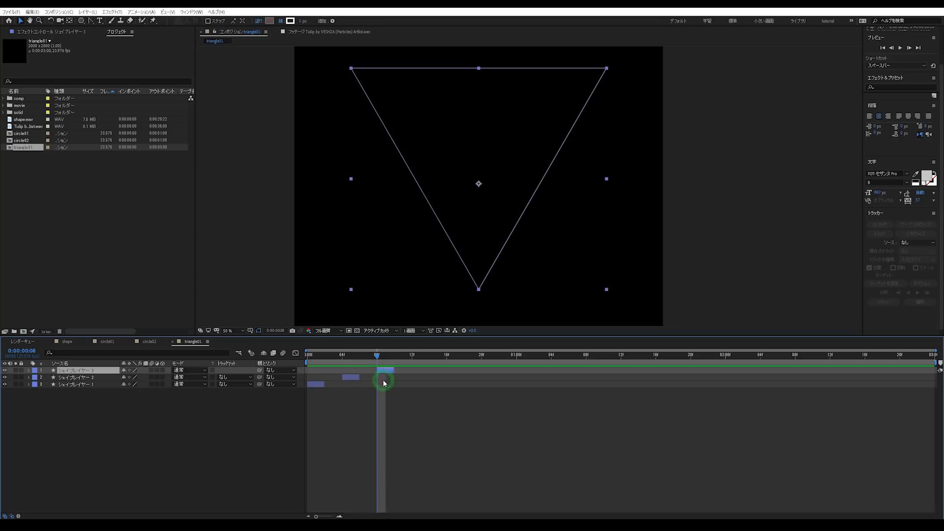
Try an outer radius of 1200 for the outline triangle that starts at frame 8, and settle on 1100.
{"action": "left_click", "coordinate": [28, 371]}
{"action": "left_click", "coordinate": [36, 377]}
{"action": "left_click", "coordinate": [43, 384]}
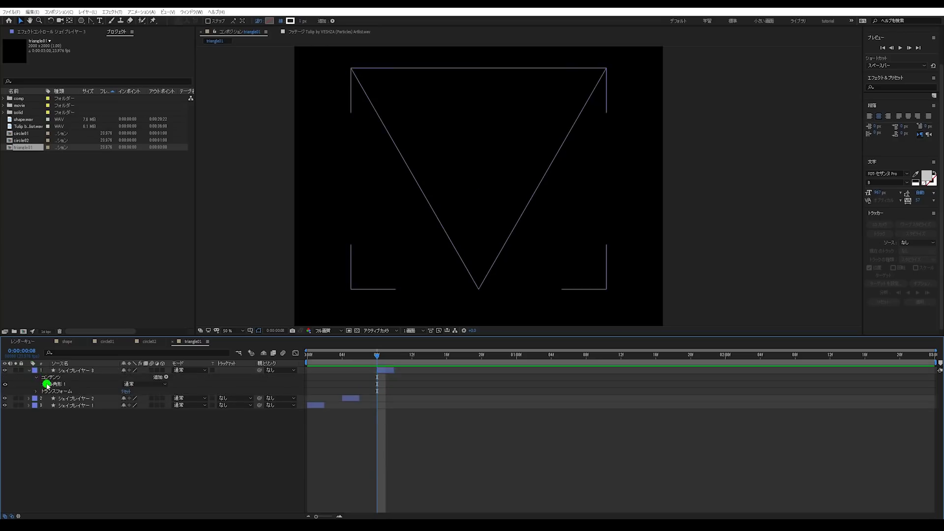
{"action": "left_click", "coordinate": [42, 384]}
{"action": "left_click", "coordinate": [49, 391]}
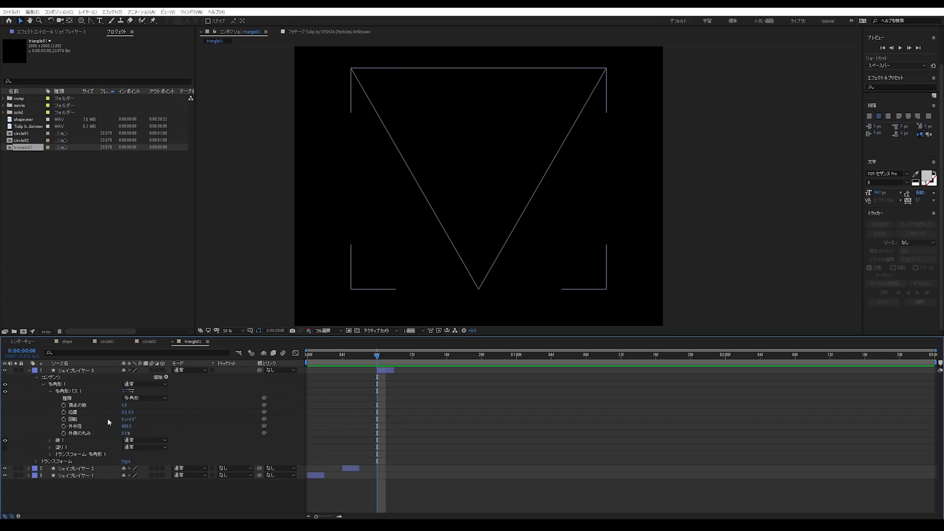
{"action": "left_click", "coordinate": [126, 427]}
{"action": "type", "text": "1200"}
{"action": "key", "text": "Return"}
{"action": "key", "text": "comma"}
{"action": "key", "text": "comma"}
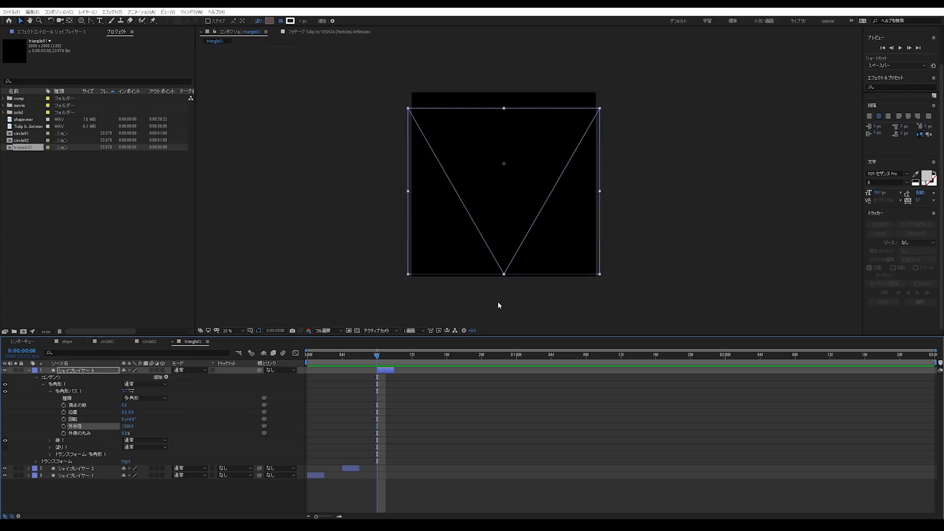
{"action": "left_click", "coordinate": [127, 426]}
{"action": "type", "text": "1100"}
{"action": "key", "text": "Return"}
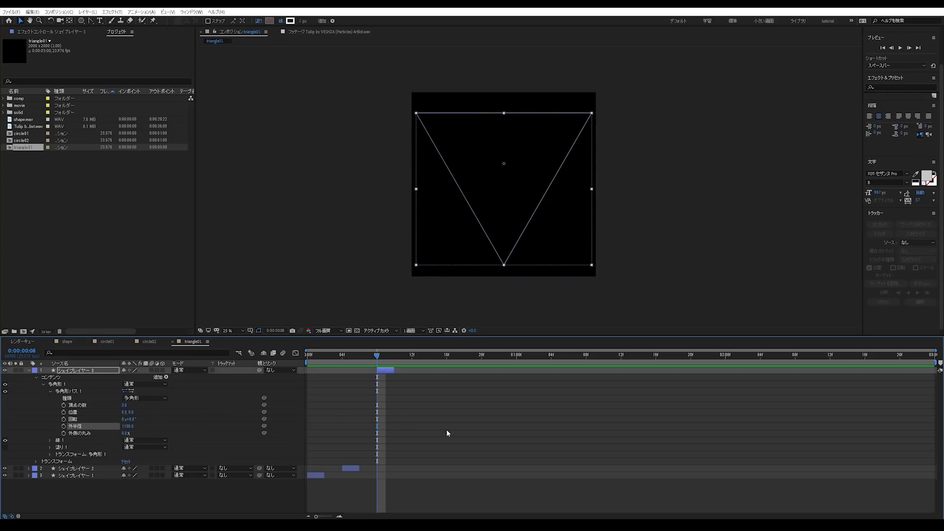
Preview the flashing of the three triangle layers from the first frame.
{"action": "left_click", "coordinate": [435, 421]}
{"action": "left_click_drag", "start_coordinate": [377, 357], "coordinate": [237, 365]}
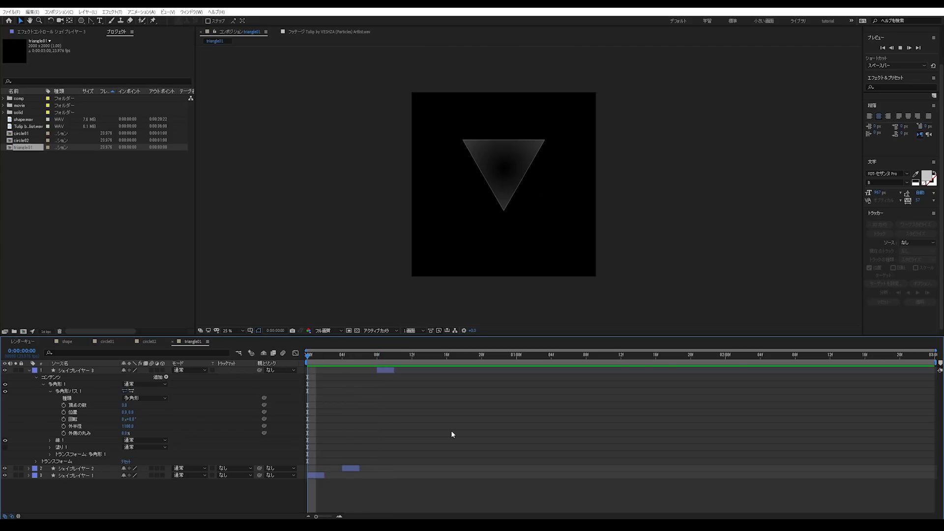
{"action": "key", "text": "space"}
Collapse the largest triangle's properties, and at frame 5 try an outer radius of 600 for the middle outline triangle, settling on 500.
{"action": "mouse_move", "coordinate": [331, 366]}
{"action": "left_mouse_down"}
{"action": "mouse_move", "coordinate": [363, 367]}
{"action": "mouse_move", "coordinate": [351, 369]}
{"action": "left_mouse_up"}
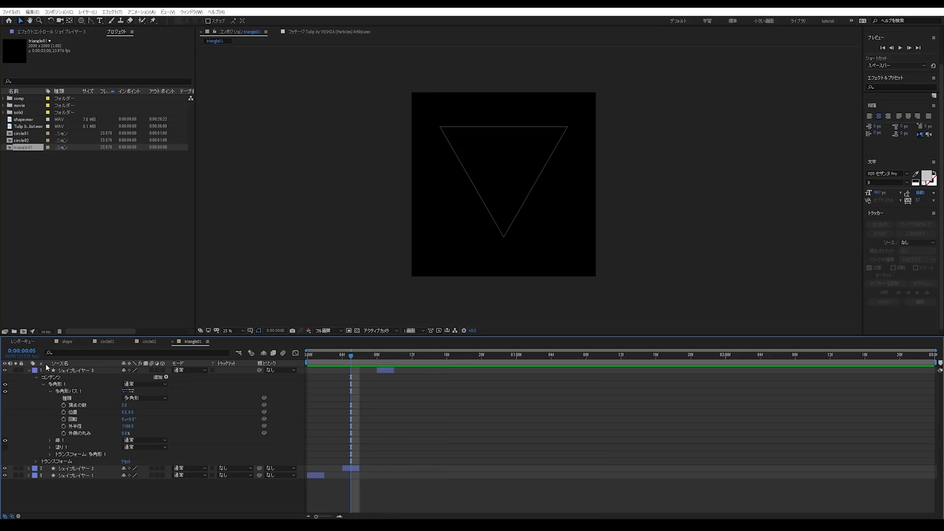
{"action": "left_click", "coordinate": [29, 370]}
{"action": "left_click", "coordinate": [66, 377]}
{"action": "left_click", "coordinate": [29, 377]}
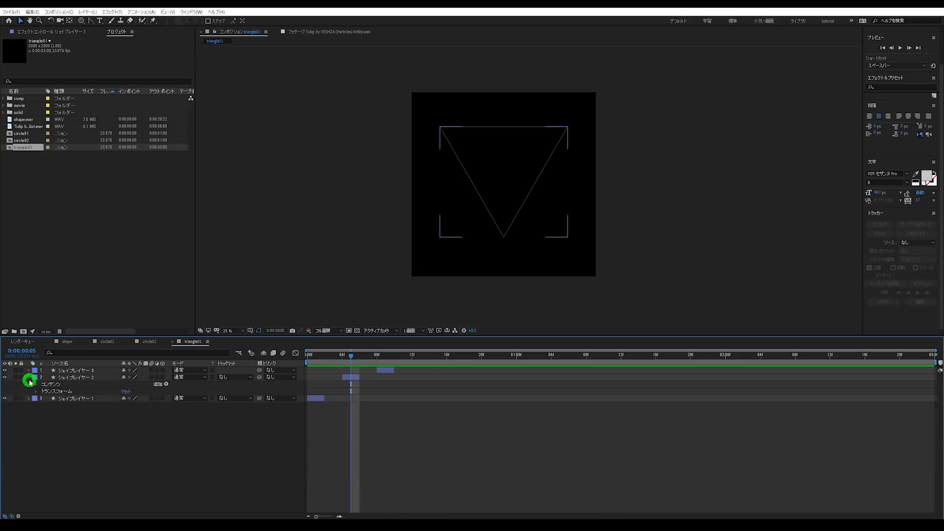
{"action": "left_click", "coordinate": [36, 386]}
{"action": "left_click", "coordinate": [127, 434]}
{"action": "type", "text": "600"}
{"action": "key", "text": "Return"}
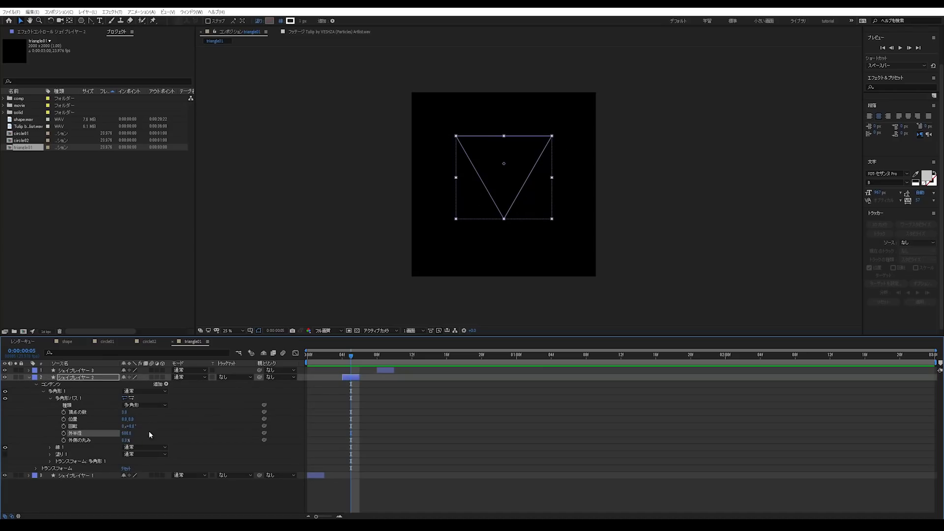
{"action": "left_click", "coordinate": [129, 434]}
{"action": "type", "text": "500"}
{"action": "key", "text": "Return"}
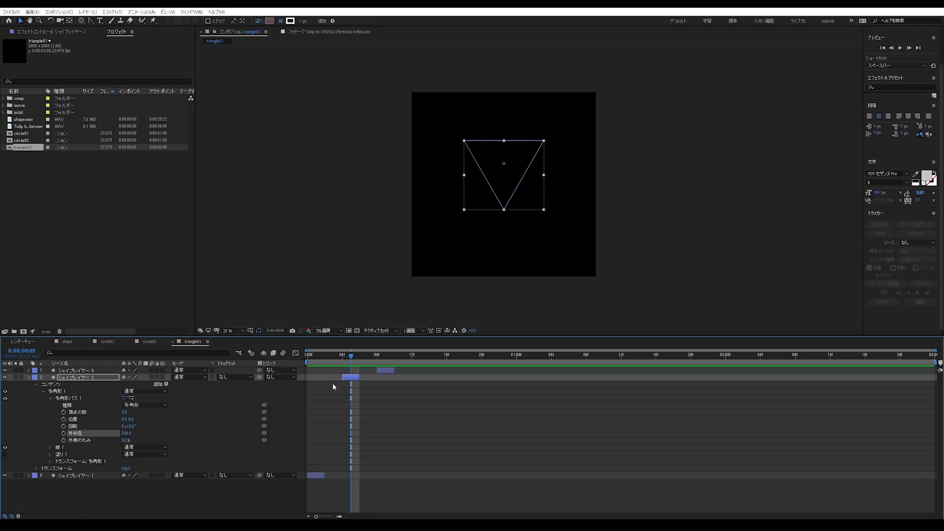
Set the outer radius of the gradient triangle's polygon path to 300.
{"action": "left_click", "coordinate": [315, 355]}
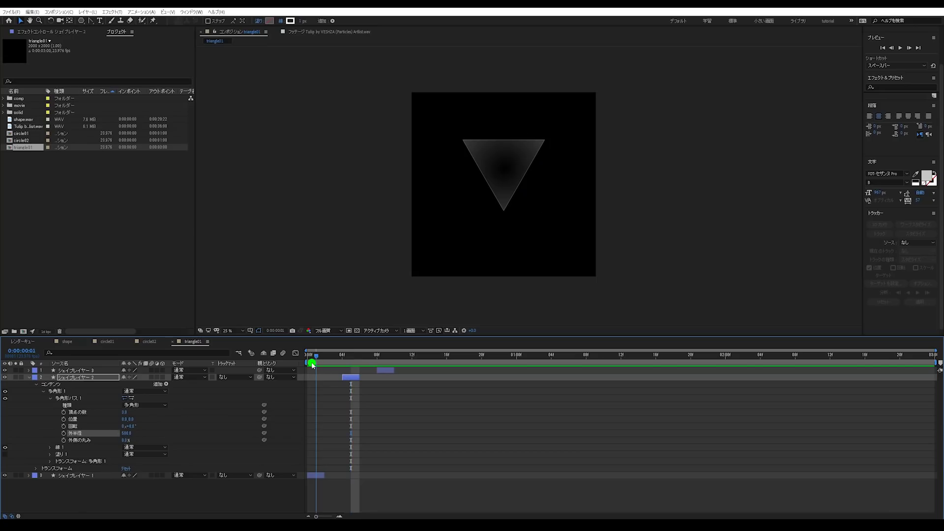
{"action": "left_click", "coordinate": [28, 475]}
{"action": "scroll", "coordinate": [49, 474], "scroll_direction": "down", "scroll_amount": 5}
{"action": "left_click", "coordinate": [132, 475]}
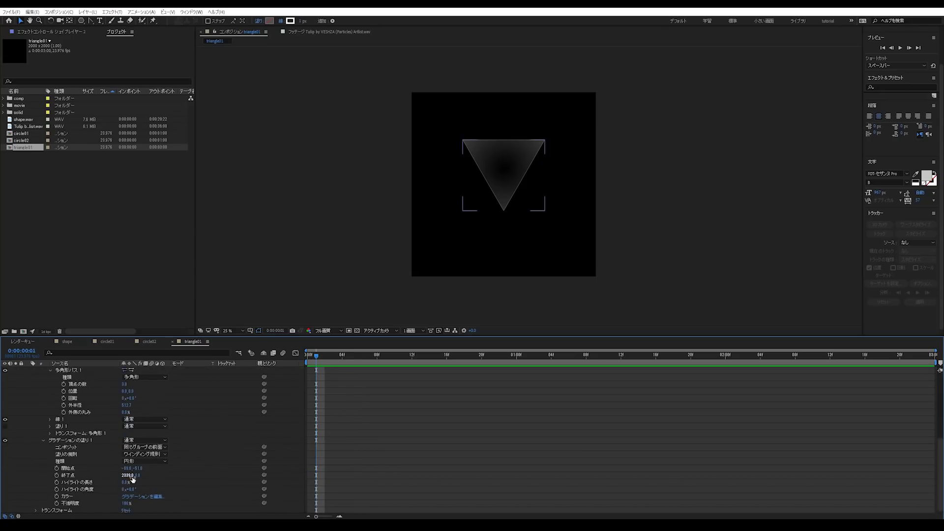
{"action": "scroll", "coordinate": [43, 471], "scroll_direction": "up", "scroll_amount": 3}
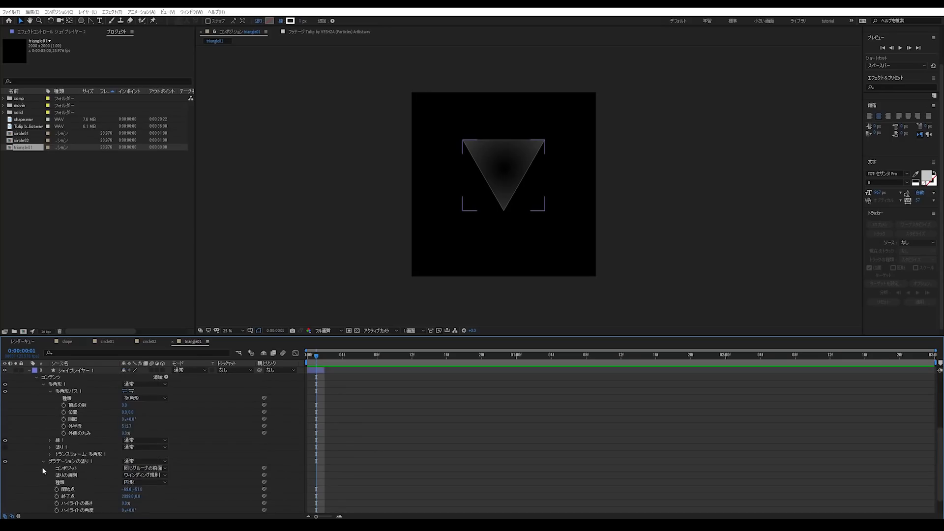
{"action": "left_click", "coordinate": [127, 429]}
{"action": "type", "text": "300"}
{"action": "key", "text": "Return"}
{"action": "left_click", "coordinate": [334, 426]}
{"action": "scroll", "coordinate": [407, 397], "scroll_direction": "up", "scroll_amount": 6}
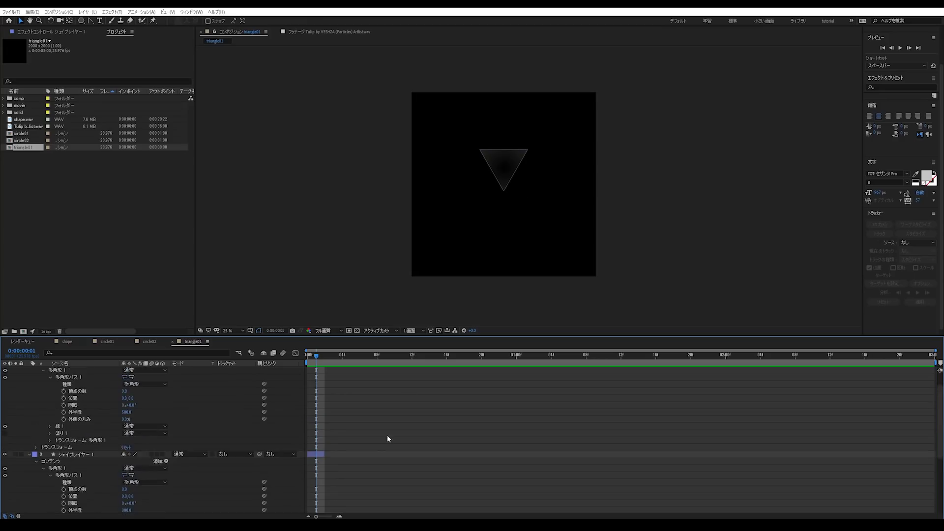
{"action": "left_click", "coordinate": [359, 436]}
Adjust the end point of the triangle's gradient fill, trying a horizontal value of 600 and darkening the gradient from there.
{"action": "scroll", "coordinate": [359, 436], "scroll_direction": "down", "scroll_amount": 5}
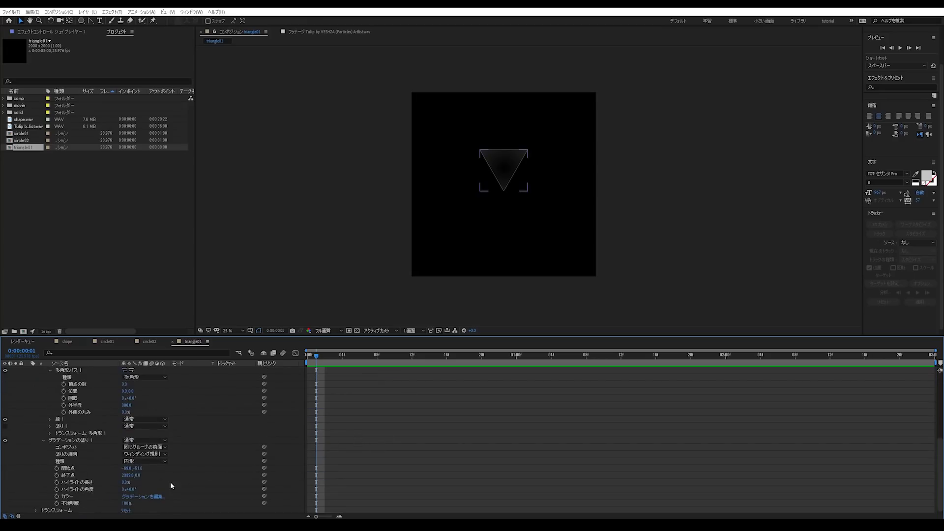
{"action": "left_click_drag", "start_coordinate": [127, 476], "coordinate": [146, 478]}
{"action": "left_click", "coordinate": [131, 476]}
{"action": "type", "text": "600.0"}
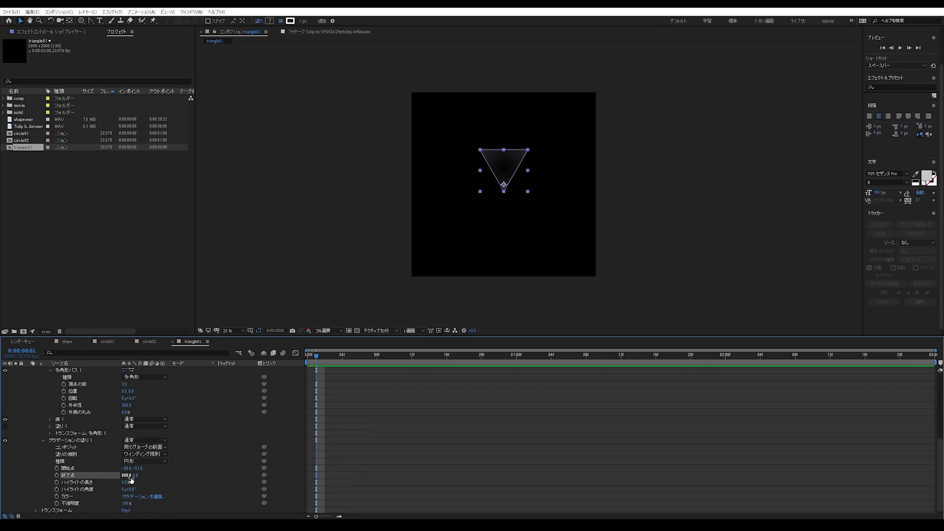
{"action": "key", "text": "Return"}
{"action": "left_click", "coordinate": [130, 475]}
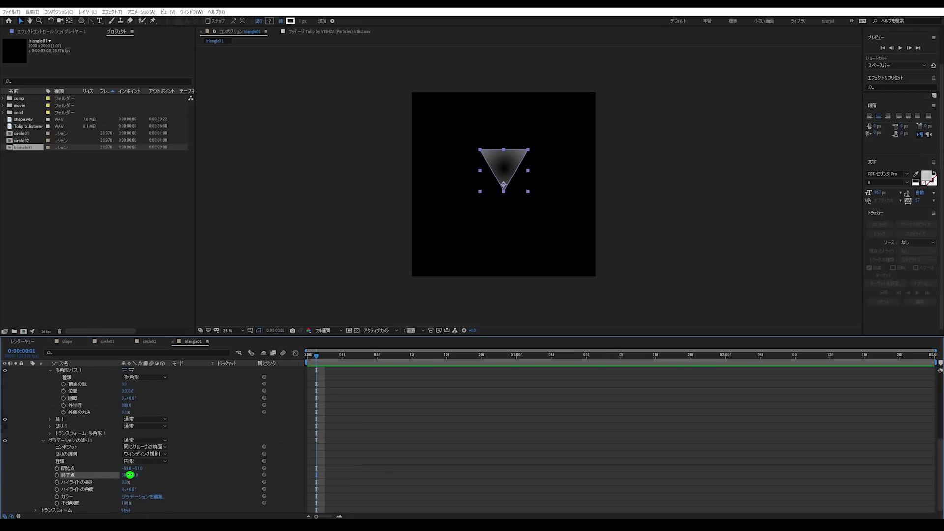
{"action": "left_click_drag", "start_coordinate": [131, 475], "coordinate": [236, 474]}
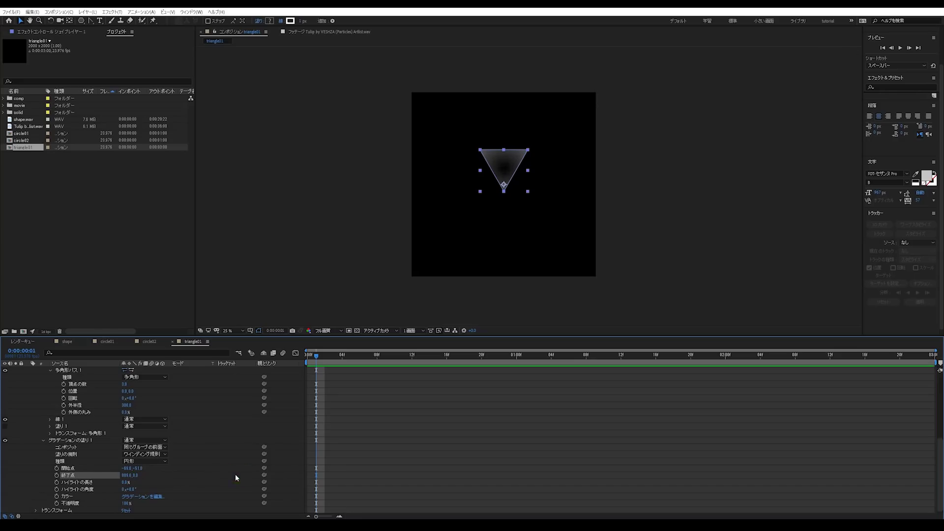
Shift the gradient fill's start point vertically to raise the dark centre inside the triangle.
{"action": "scroll", "coordinate": [537, 162], "scroll_direction": "up", "scroll_amount": 4}
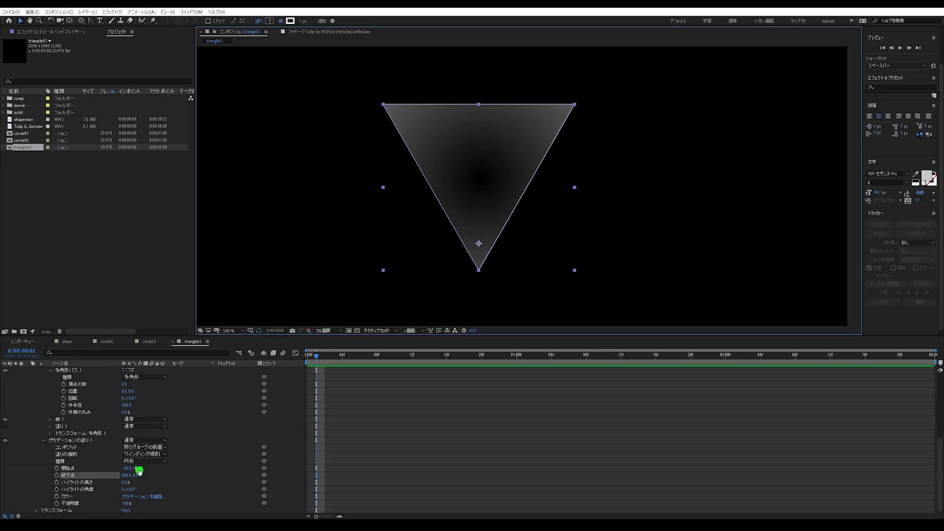
{"action": "left_click_drag", "start_coordinate": [140, 470], "coordinate": [176, 444]}
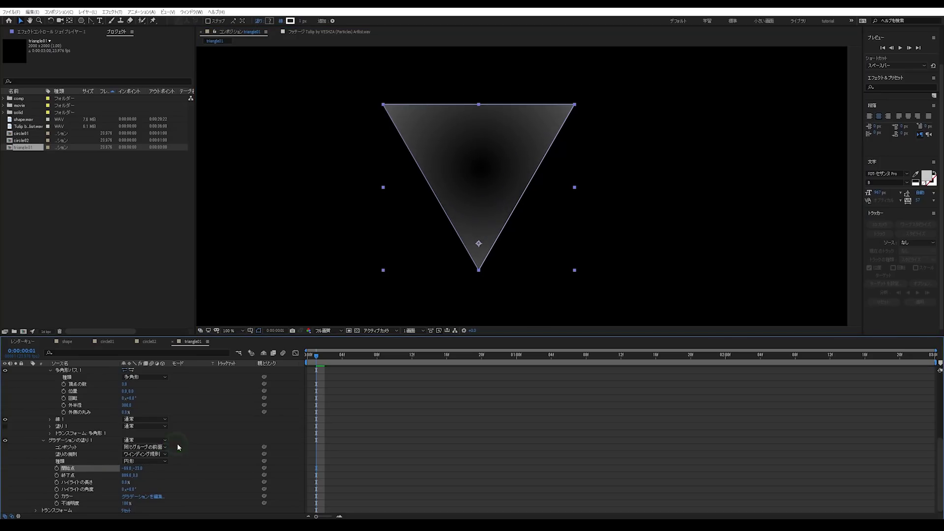
{"action": "left_click", "coordinate": [490, 436]}
{"action": "key", "text": "comma"}
{"action": "key", "text": "comma"}
{"action": "key", "text": "comma"}
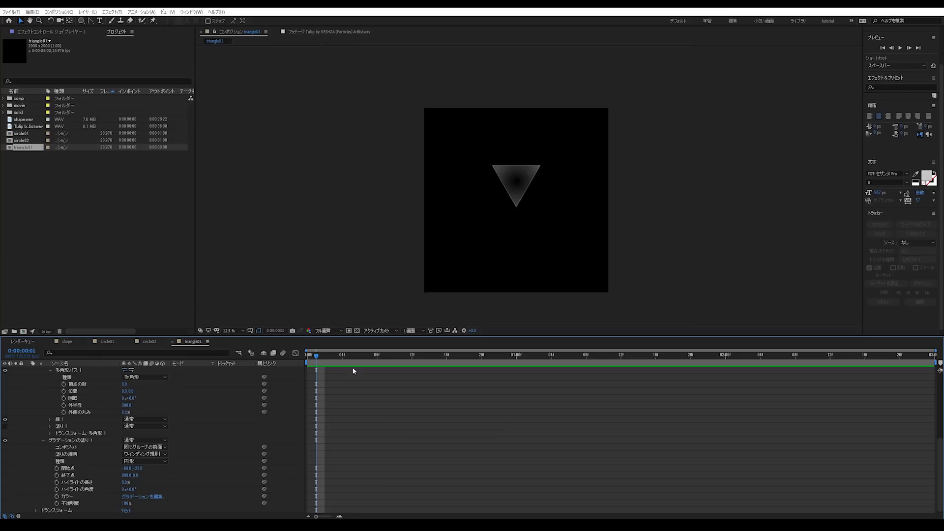
{"action": "key", "text": "comma"}
Fine-tune the vertical value of the gradient's start point to about -10.
{"action": "mouse_move", "coordinate": [140, 467]}
{"action": "left_mouse_down"}
{"action": "mouse_move", "coordinate": [190, 468]}
{"action": "mouse_move", "coordinate": [150, 467]}
{"action": "left_mouse_up"}
{"action": "left_click", "coordinate": [629, 233]}
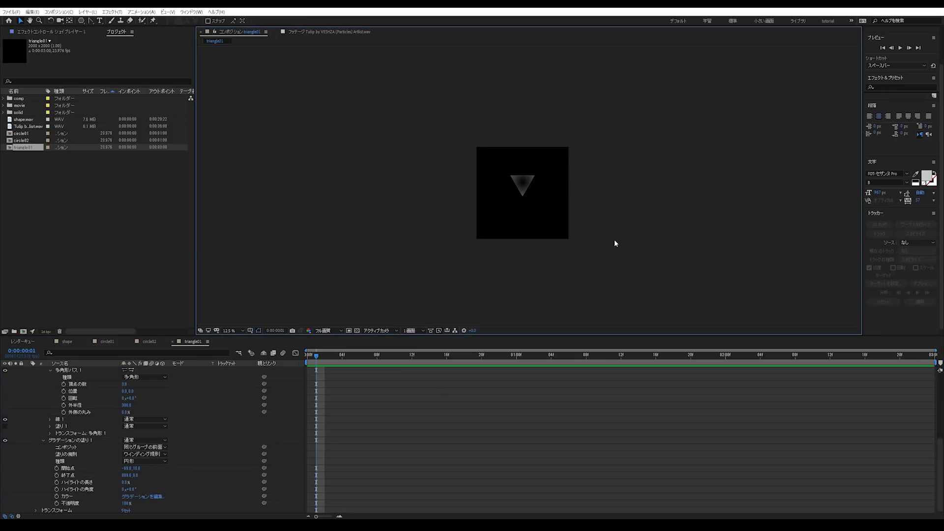
{"action": "key", "text": "period"}
{"action": "key", "text": "period"}
{"action": "key", "text": "period"}
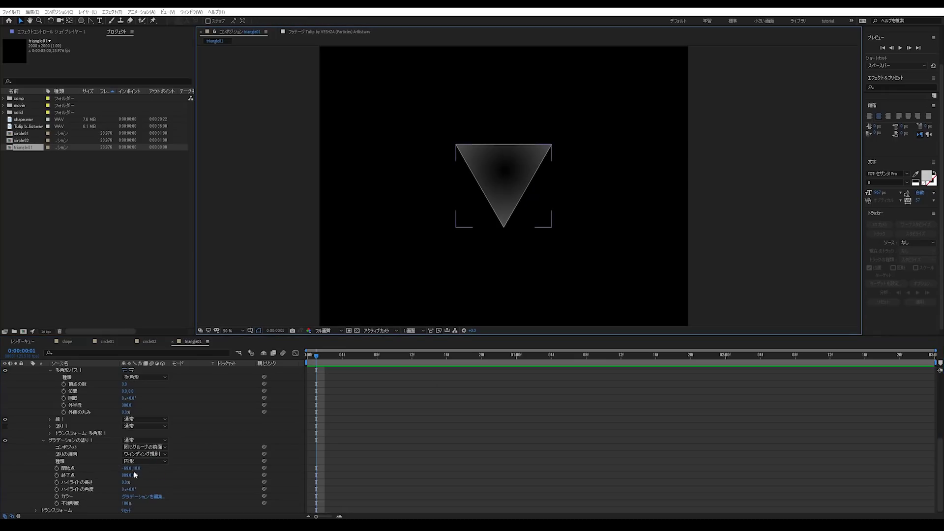
{"action": "left_click_drag", "start_coordinate": [136, 470], "coordinate": [124, 475]}
{"action": "left_click", "coordinate": [546, 491]}
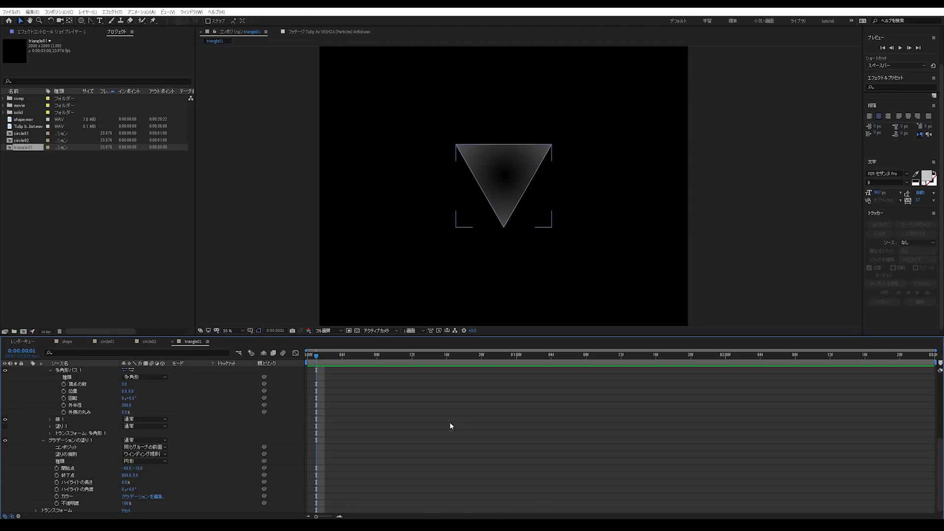
Collapse the properties of the gradient triangle layer and the middle outline triangle layer.
{"action": "scroll", "coordinate": [191, 401], "scroll_direction": "up", "scroll_amount": 5}
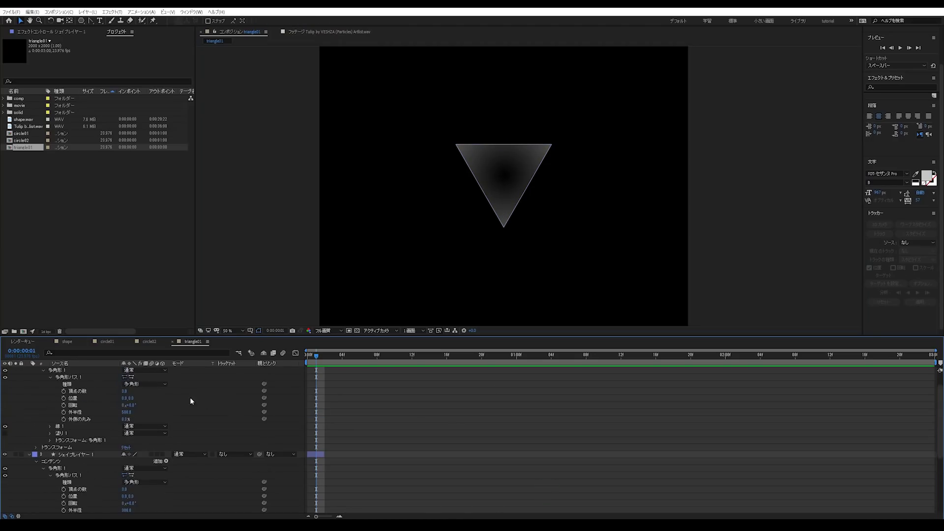
{"action": "left_click", "coordinate": [28, 454]}
{"action": "left_click", "coordinate": [29, 377]}
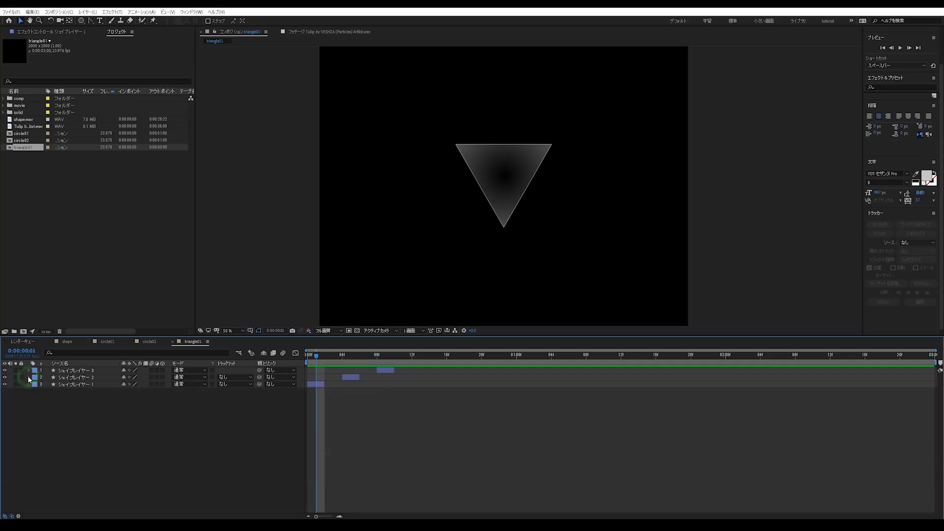
Play back the resized triangle flashes from the first frame.
{"action": "key", "text": "space"}
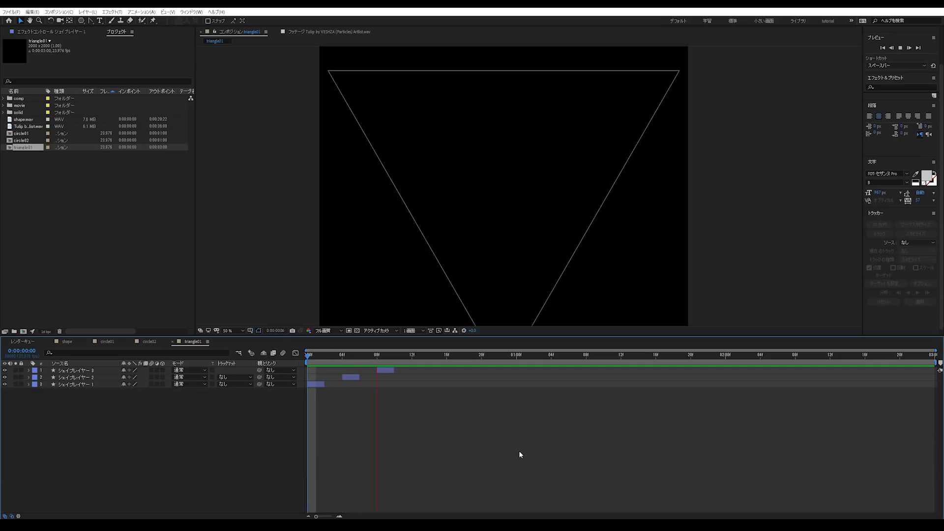
{"action": "left_click_drag", "start_coordinate": [375, 358], "coordinate": [247, 366]}
{"action": "key", "text": "space"}
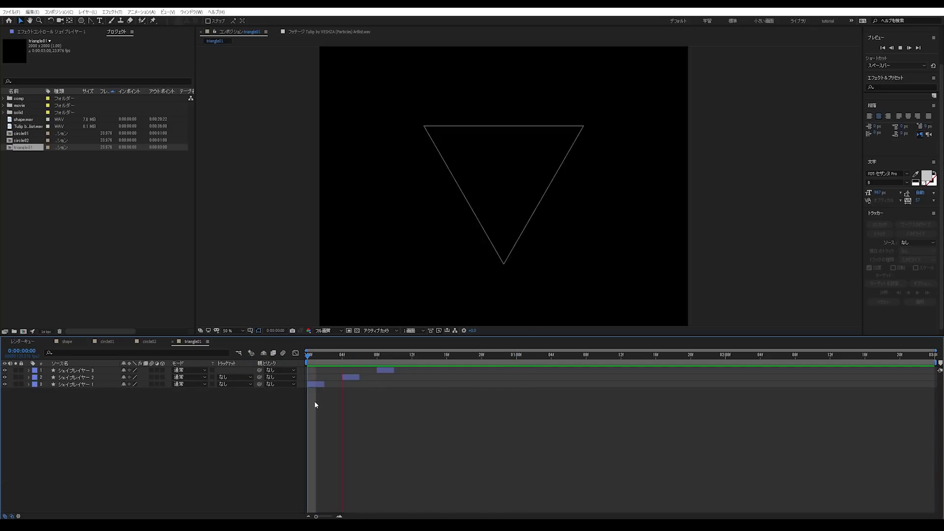
Reveal the middle outline triangle's rotation property at frame 5, try rotating the triangle, and undo that rotation.
{"action": "left_click_drag", "start_coordinate": [312, 361], "coordinate": [351, 356]}
{"action": "left_click", "coordinate": [351, 379]}
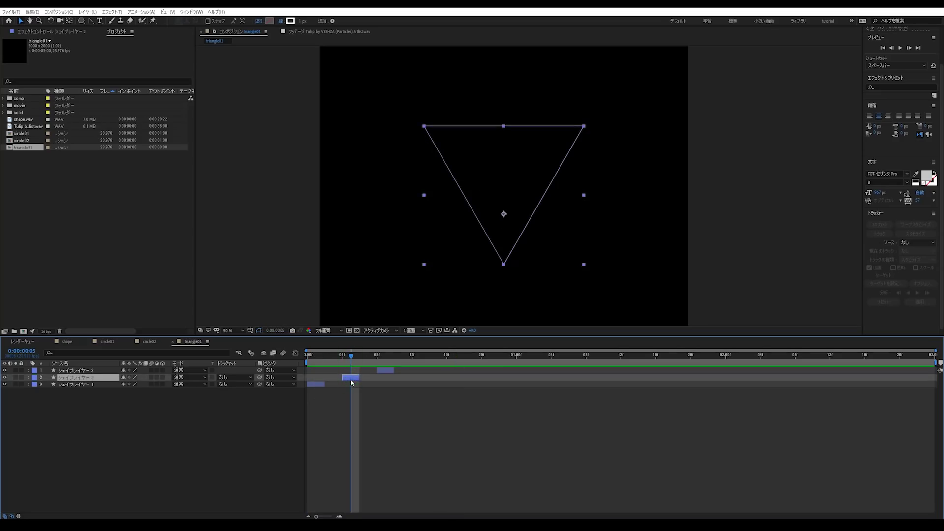
{"action": "key", "text": "r"}
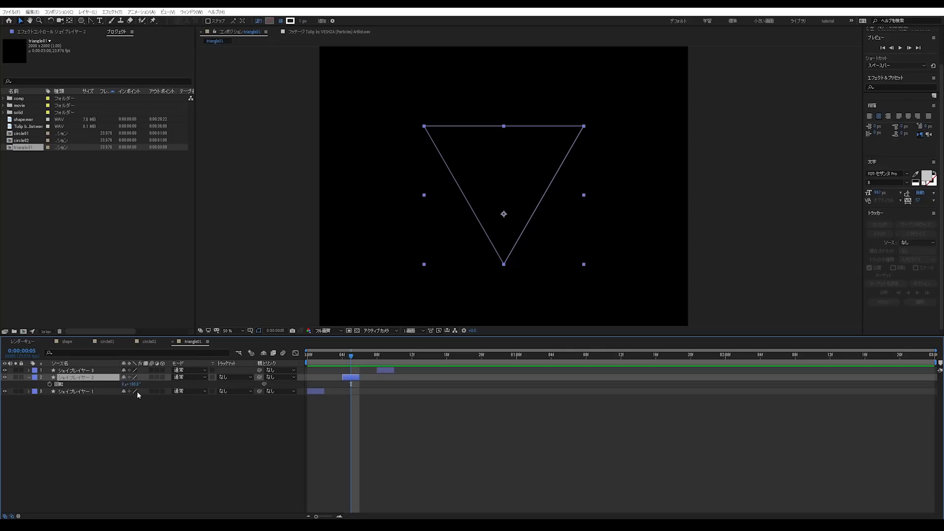
{"action": "left_click_drag", "start_coordinate": [136, 384], "coordinate": [142, 384]}
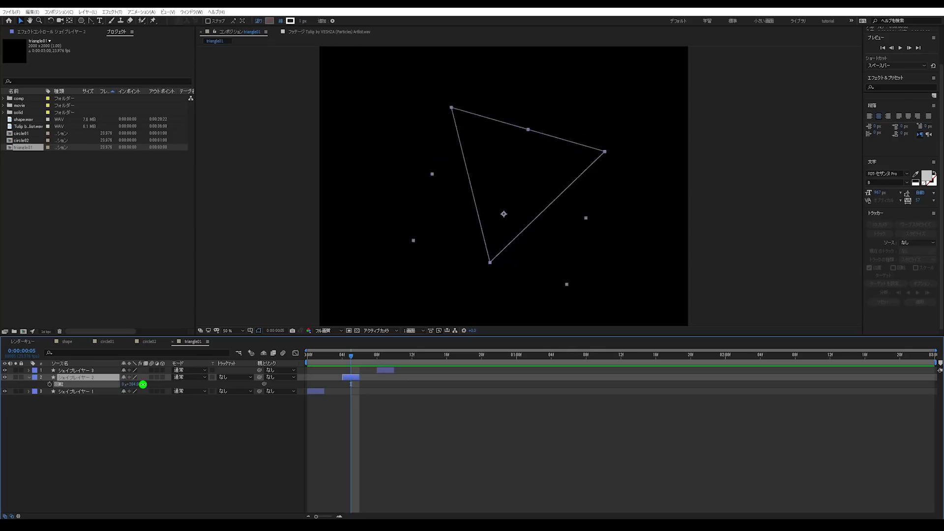
{"action": "key", "text": "ctrl+z"}
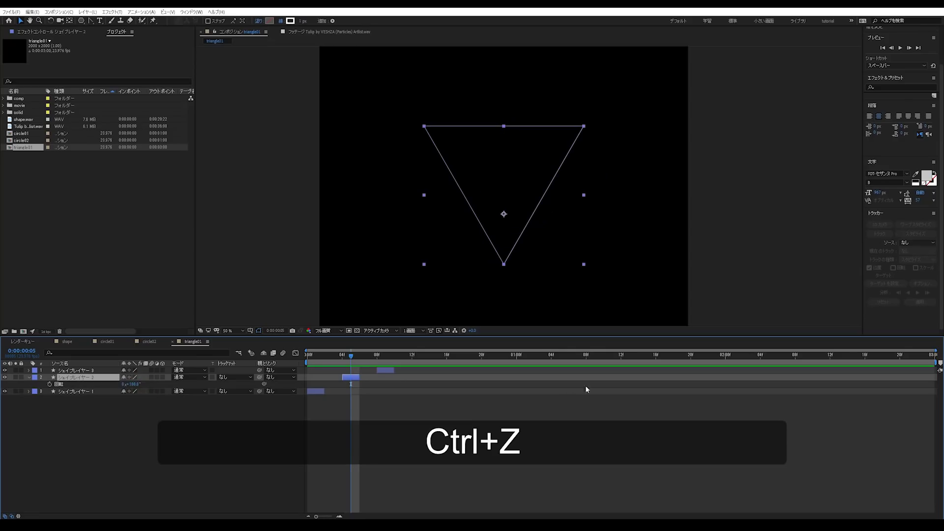
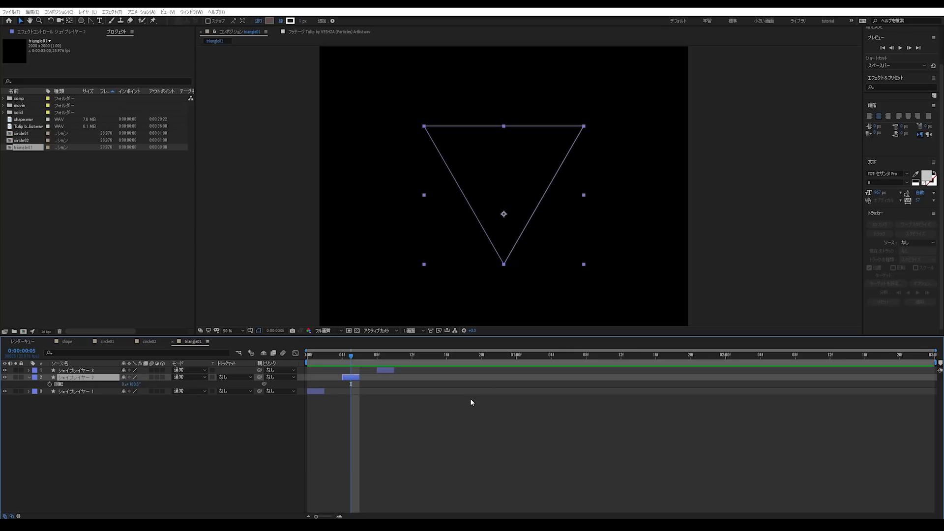
Centre the middle outline triangle's anchor point on its content and rotate the triangle slightly.
{"action": "key", "text": "ctrl+alt+Home"}
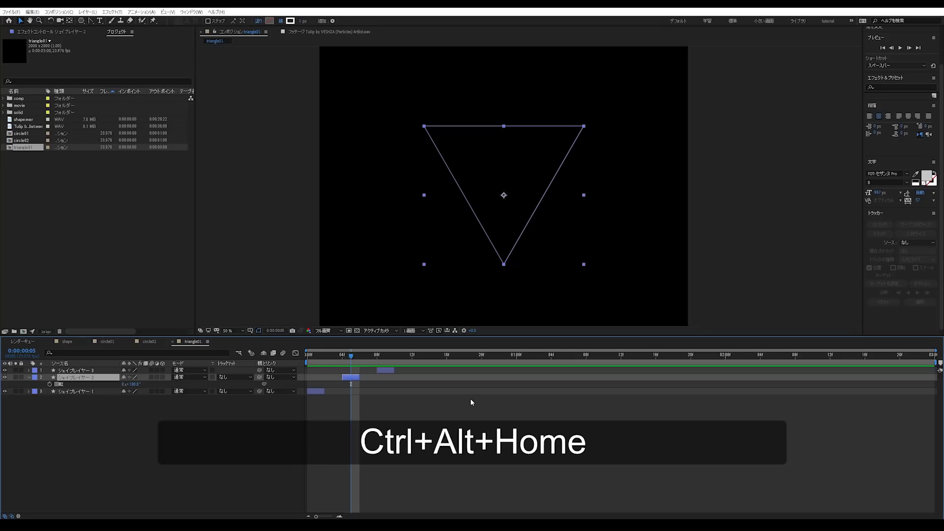
{"action": "mouse_move", "coordinate": [133, 384]}
{"action": "left_mouse_down"}
{"action": "mouse_move", "coordinate": [150, 384]}
{"action": "mouse_move", "coordinate": [130, 383]}
{"action": "left_mouse_up"}
{"action": "left_click", "coordinate": [323, 356]}
{"action": "left_click_drag", "start_coordinate": [322, 358], "coordinate": [386, 361]}
{"action": "left_click", "coordinate": [354, 362]}
{"action": "left_click_drag", "start_coordinate": [134, 383], "coordinate": [135, 386]}
Reveal the largest outline triangle's rotation at frame 9 and undo the recent rotation changes on the outline triangles.
{"action": "left_click", "coordinate": [386, 358]}
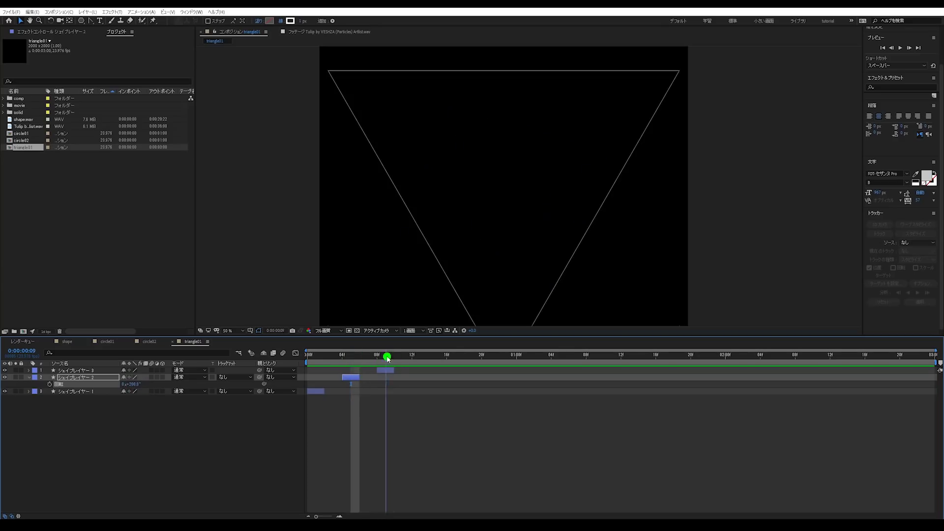
{"action": "left_click", "coordinate": [386, 371]}
{"action": "key", "text": "r"}
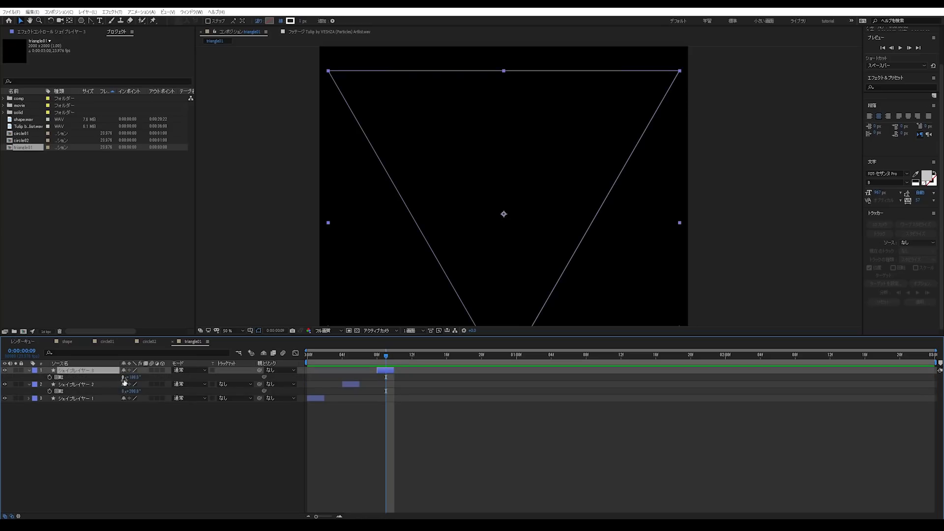
{"action": "left_click", "coordinate": [132, 379]}
{"action": "key", "text": "Return"}
{"action": "key", "text": "ctrl+z"}
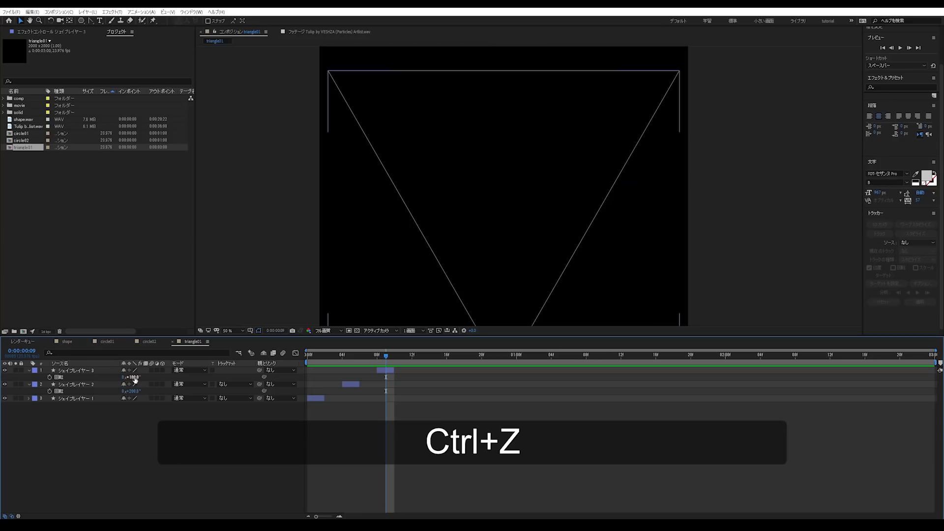
{"action": "left_click", "coordinate": [398, 369]}
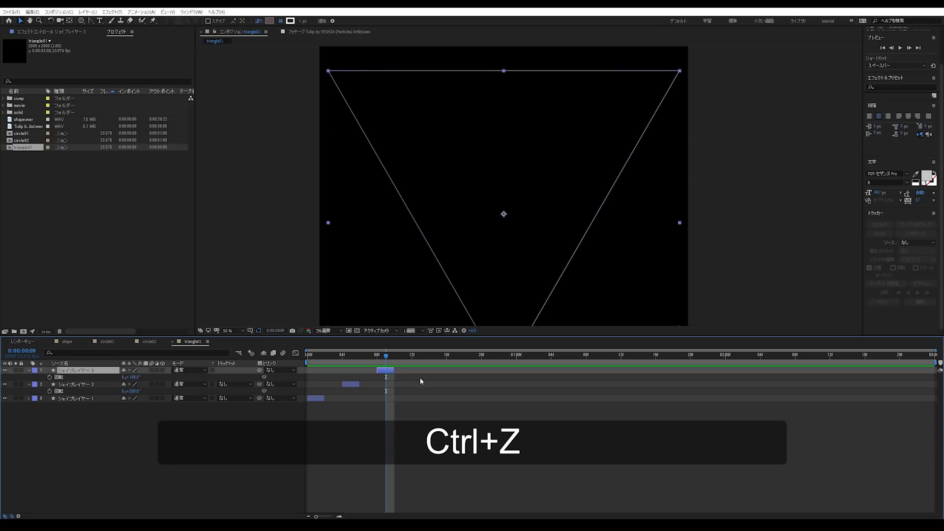
{"action": "key", "text": "ctrl+z"}
{"action": "key", "text": "ctrl+z"}
Play back the triangle flashes from the first frame.
{"action": "left_click", "coordinate": [366, 369]}
{"action": "key", "text": "space"}
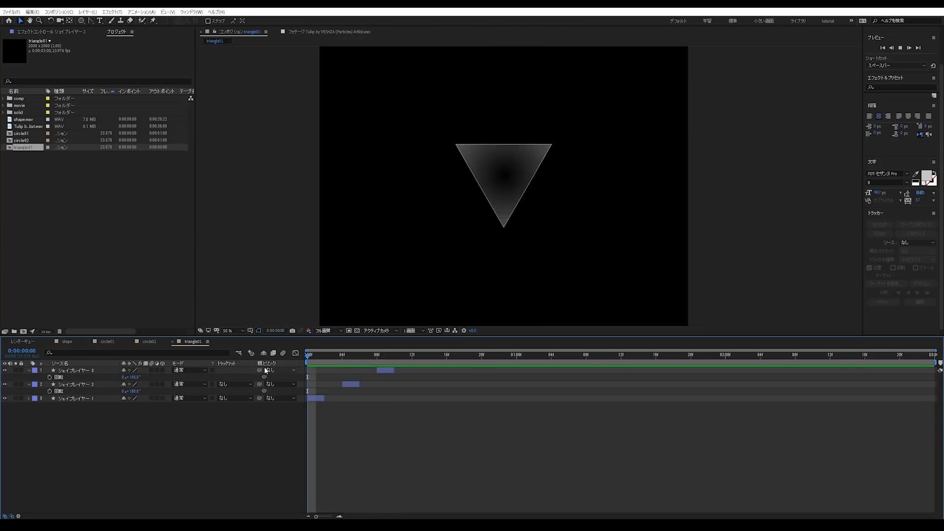
{"action": "left_click", "coordinate": [348, 358]}
{"action": "left_click", "coordinate": [254, 363]}
{"action": "key", "text": "space"}
{"action": "key", "text": "space"}
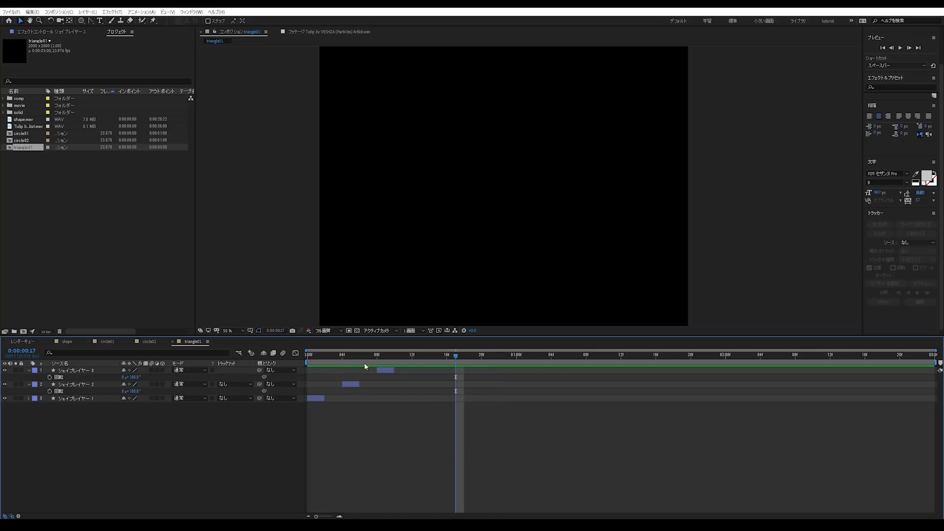
Duplicate the triangle01 composition and open the duplicate, triangle02.
{"action": "left_click", "coordinate": [316, 356]}
{"action": "left_click", "coordinate": [95, 221]}
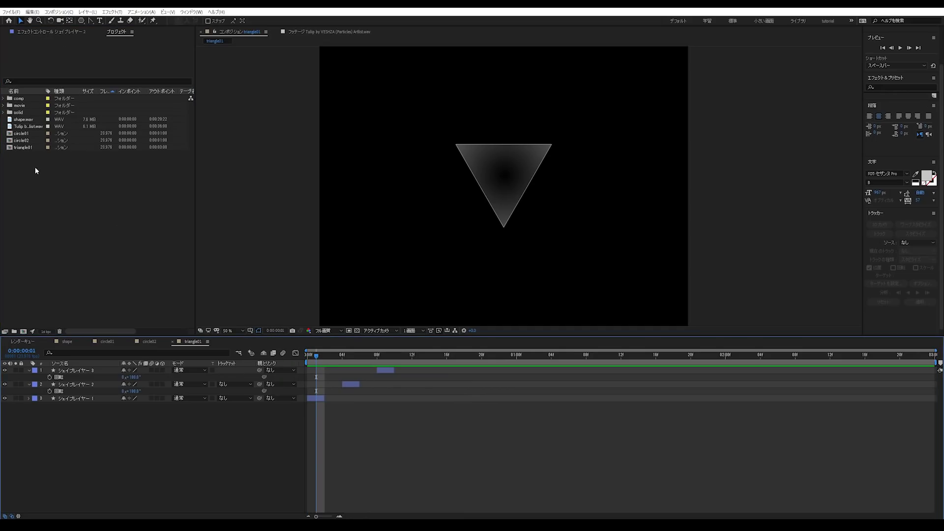
{"action": "left_click", "coordinate": [64, 177]}
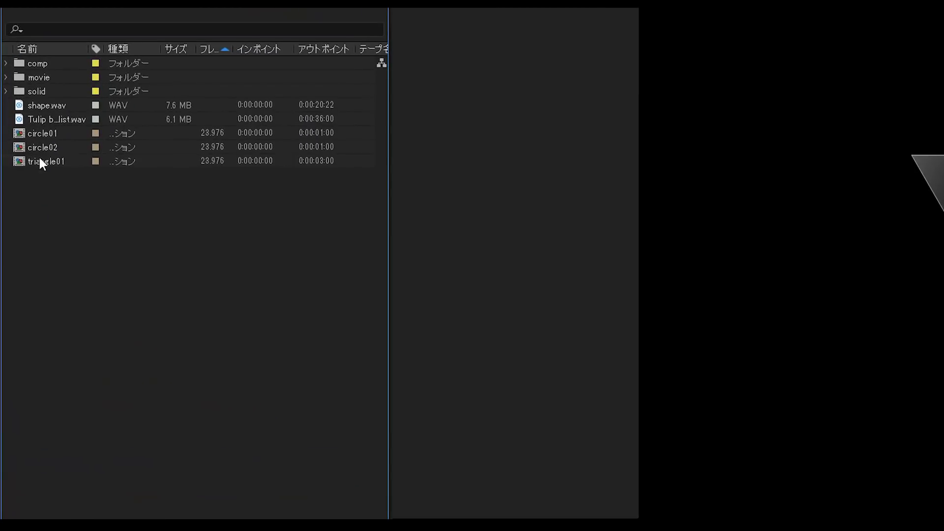
{"action": "left_click", "coordinate": [21, 146]}
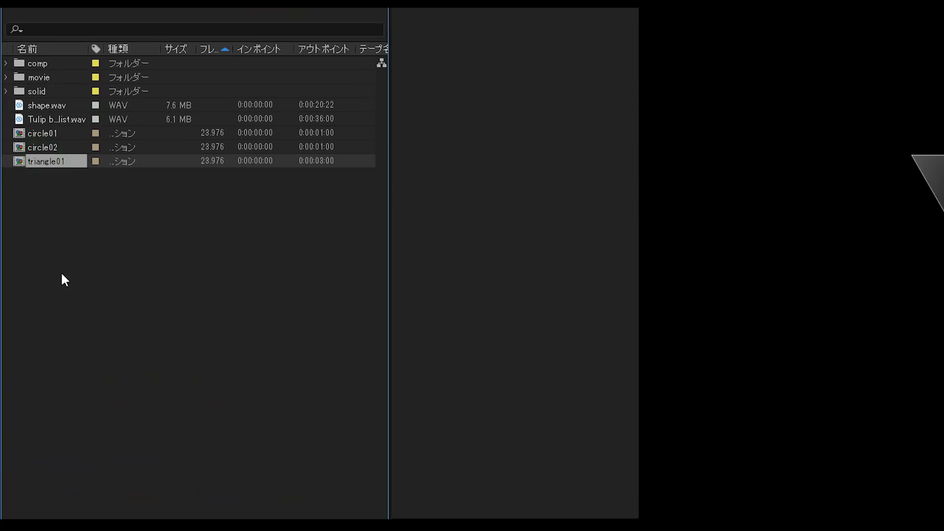
{"action": "key", "text": "ctrl+d"}
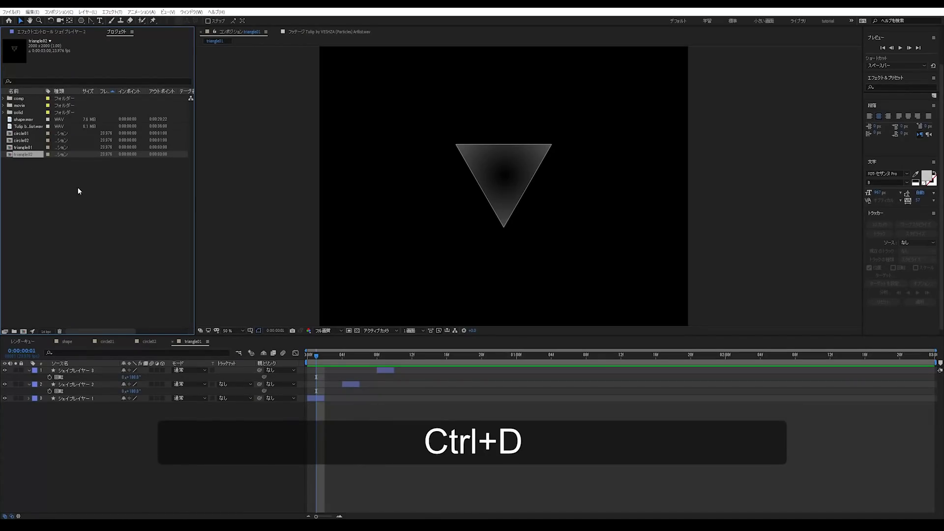
{"action": "double_click", "coordinate": [25, 155]}
Delete the two outline triangle layers from triangle02.
{"action": "left_click", "coordinate": [472, 468]}
{"action": "left_click", "coordinate": [349, 384]}
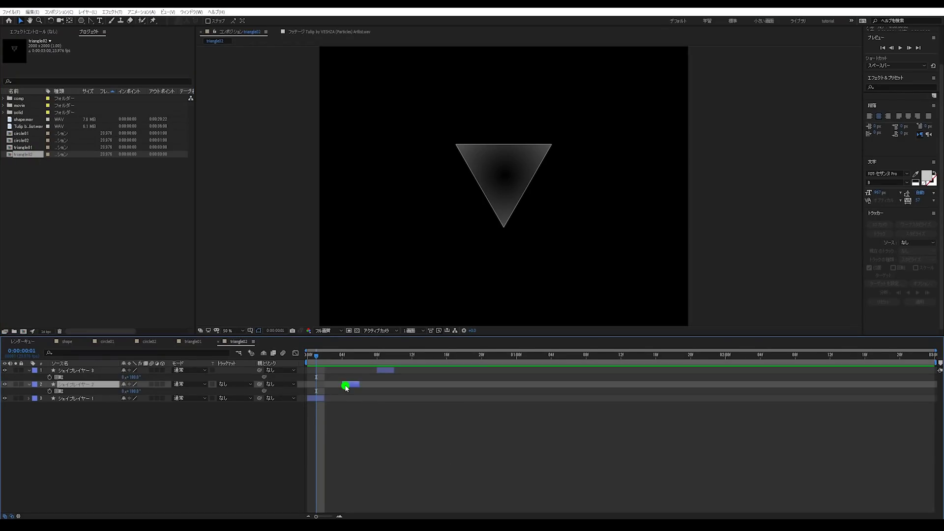
{"action": "left_click", "coordinate": [386, 372], "text": "shift"}
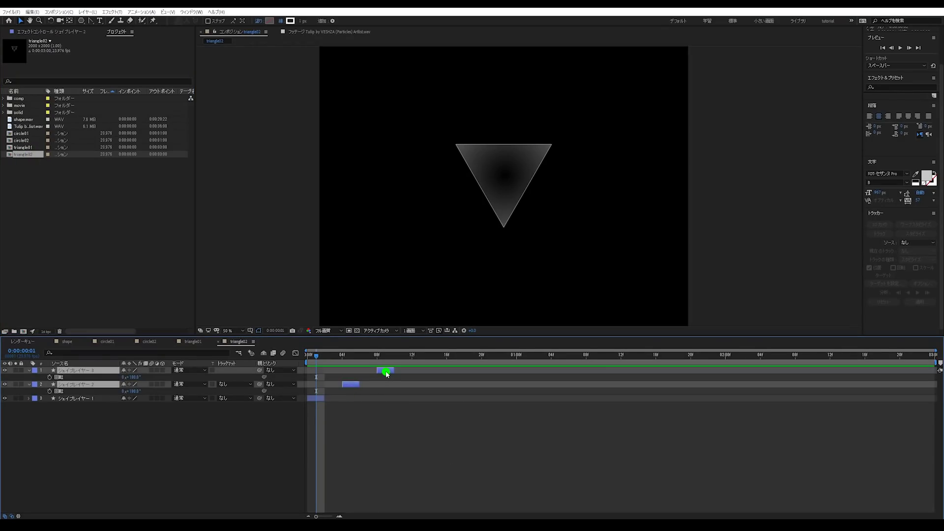
{"action": "key", "text": "Delete"}
Extend the gradient triangle layer so that it ends at the one-second mark.
{"action": "left_click", "coordinate": [326, 371]}
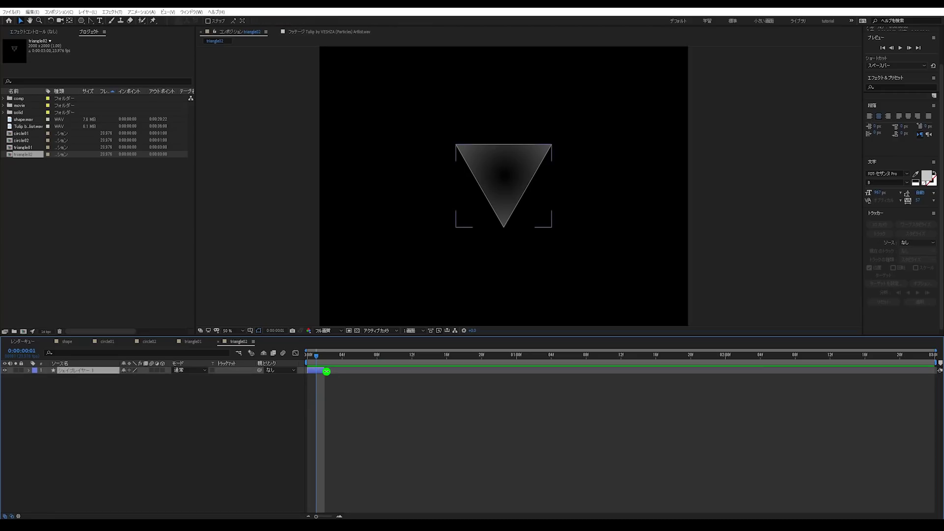
{"action": "left_click_drag", "start_coordinate": [327, 371], "coordinate": [517, 372]}
{"action": "left_click", "coordinate": [446, 422]}
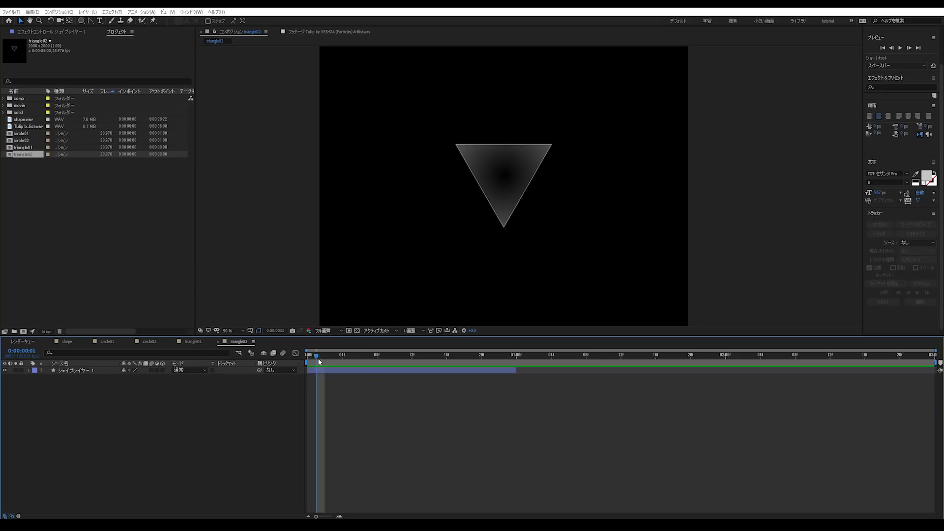
Expand the triangle's polygon path properties at the first frame and set its outer radius to 600.
{"action": "left_click", "coordinate": [309, 355]}
{"action": "left_click", "coordinate": [28, 372]}
{"action": "left_click", "coordinate": [28, 371]}
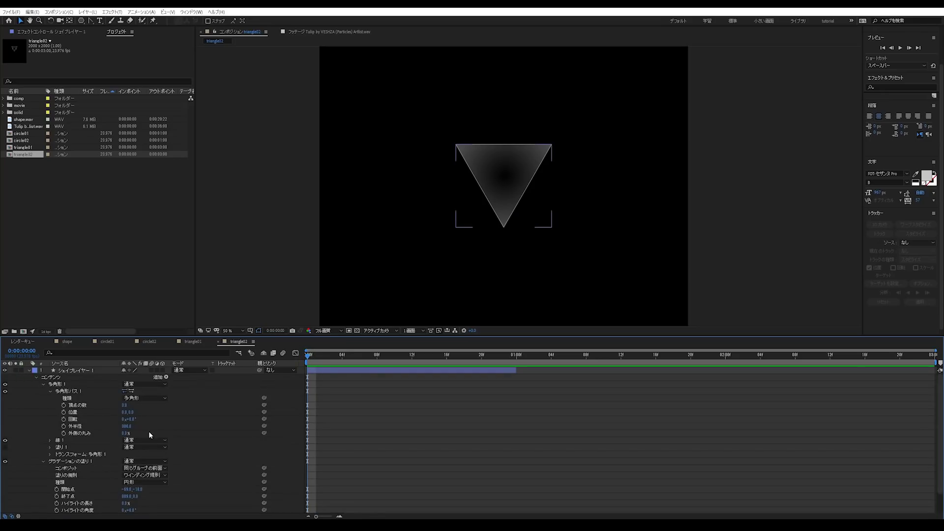
{"action": "left_click", "coordinate": [128, 427]}
{"action": "type", "text": "600"}
{"action": "key", "text": "Return"}
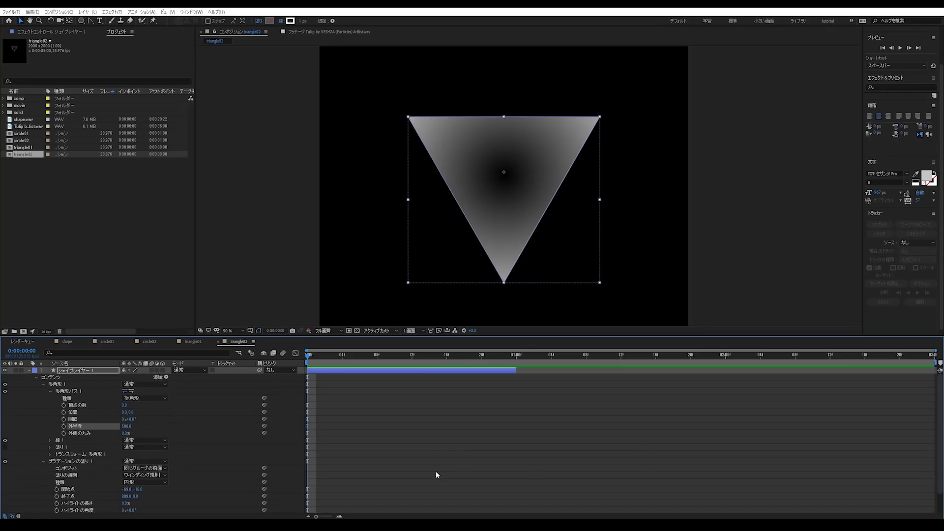
{"action": "left_click", "coordinate": [452, 472]}
Set the opacity of the triangle's gradient fill to 0%, leaving only its outline.
{"action": "left_click", "coordinate": [77, 463]}
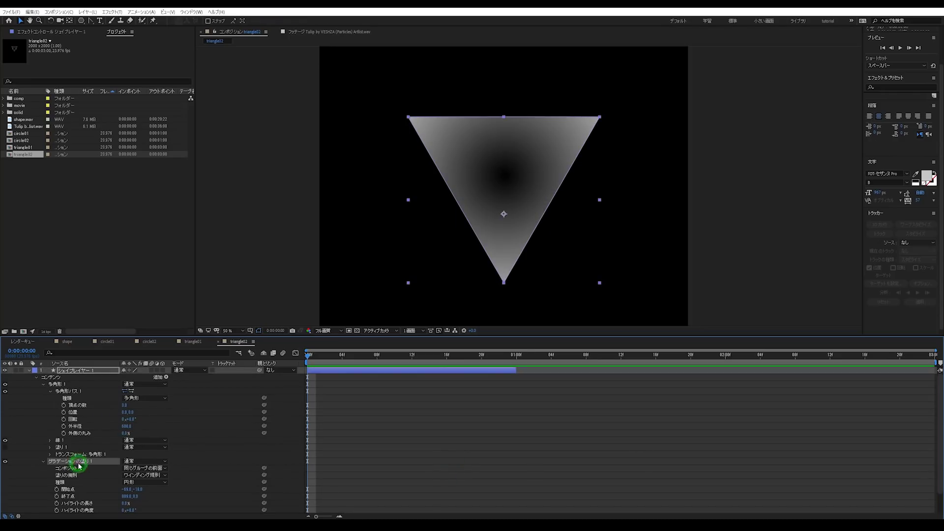
{"action": "scroll", "coordinate": [168, 495], "scroll_direction": "down", "scroll_amount": 3}
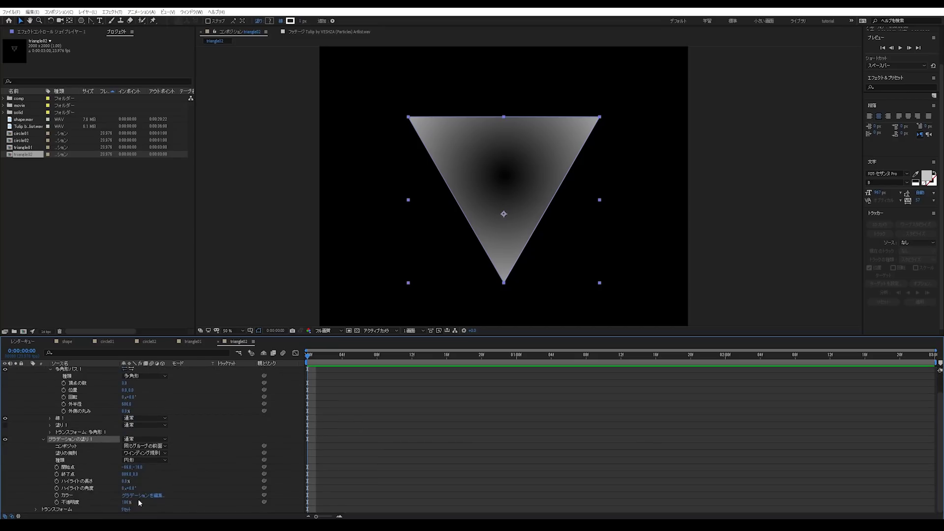
{"action": "left_click", "coordinate": [128, 503]}
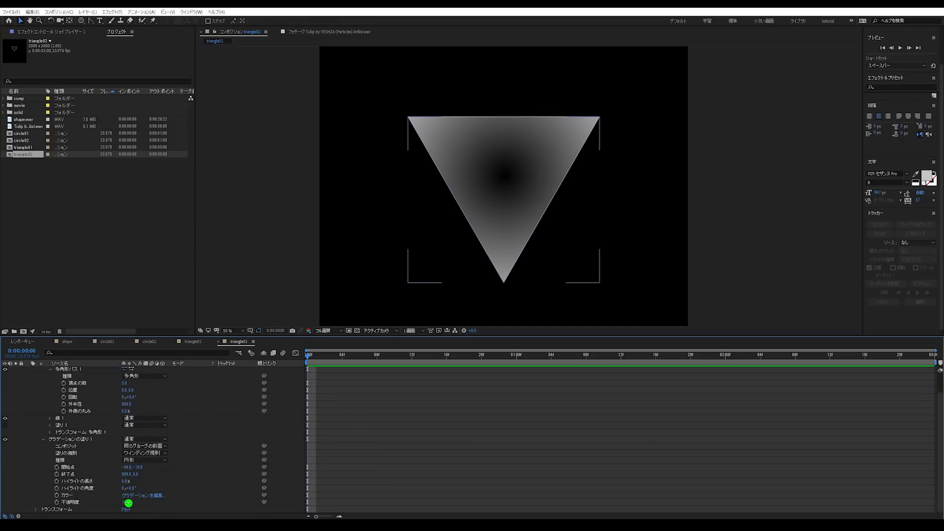
{"action": "type", "text": "0"}
{"action": "key", "text": "Return"}
{"action": "scroll", "coordinate": [458, 477], "scroll_direction": "up", "scroll_amount": 3}
{"action": "left_click", "coordinate": [458, 478]}
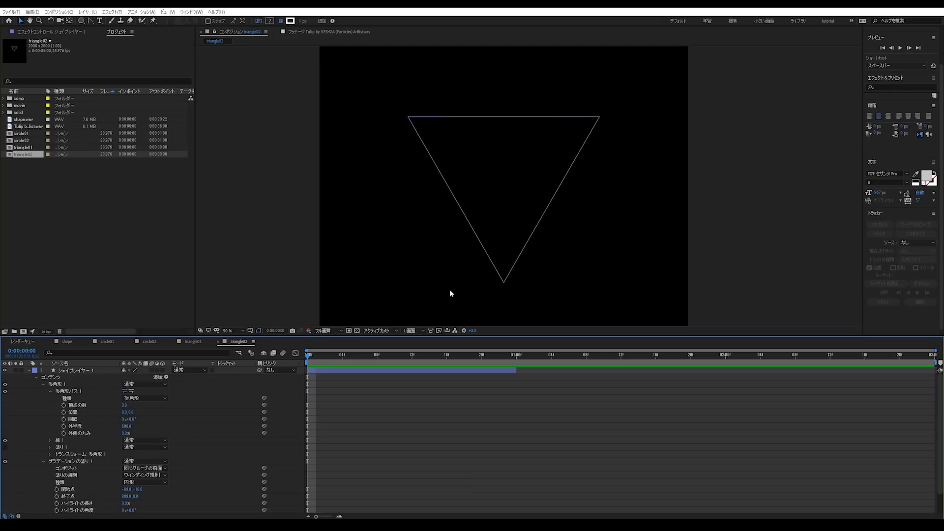
Add an outer radius keyframe to the triangle at the first frame and check the playback.
{"action": "left_click", "coordinate": [64, 427]}
{"action": "left_click_drag", "start_coordinate": [323, 359], "coordinate": [267, 391]}
{"action": "key", "text": "space"}
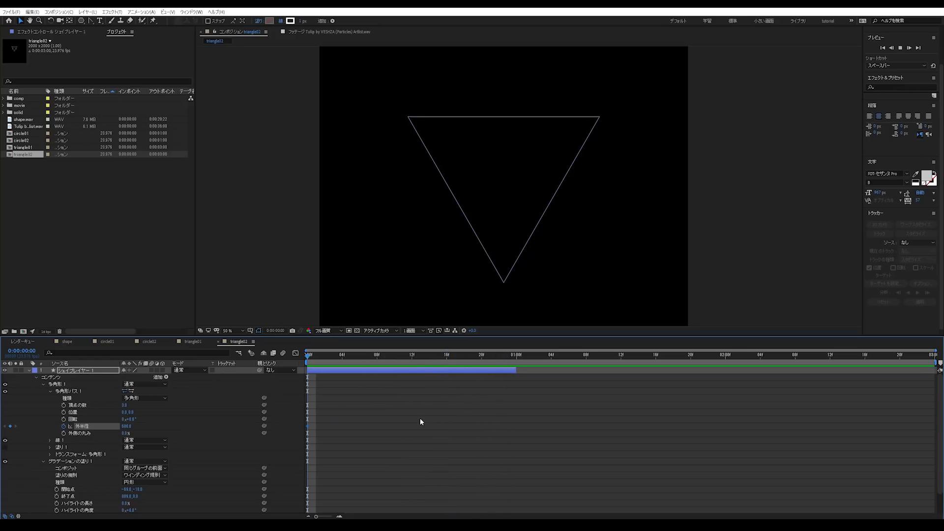
Go to frame 16 and shorten the triangle layer so that it ends there.
{"action": "mouse_move", "coordinate": [465, 374]}
{"action": "left_mouse_down"}
{"action": "mouse_move", "coordinate": [489, 371]}
{"action": "mouse_move", "coordinate": [448, 373]}
{"action": "left_mouse_up"}
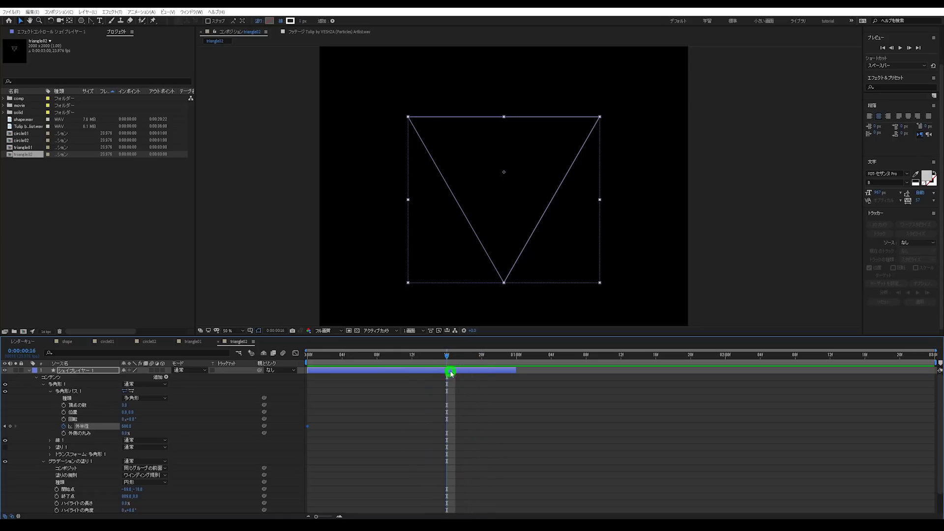
{"action": "left_click", "coordinate": [517, 373]}
{"action": "left_click_drag", "start_coordinate": [517, 373], "coordinate": [453, 407]}
Set the triangle's outer radius to 0 at frame 16.
{"action": "left_click", "coordinate": [122, 427]}
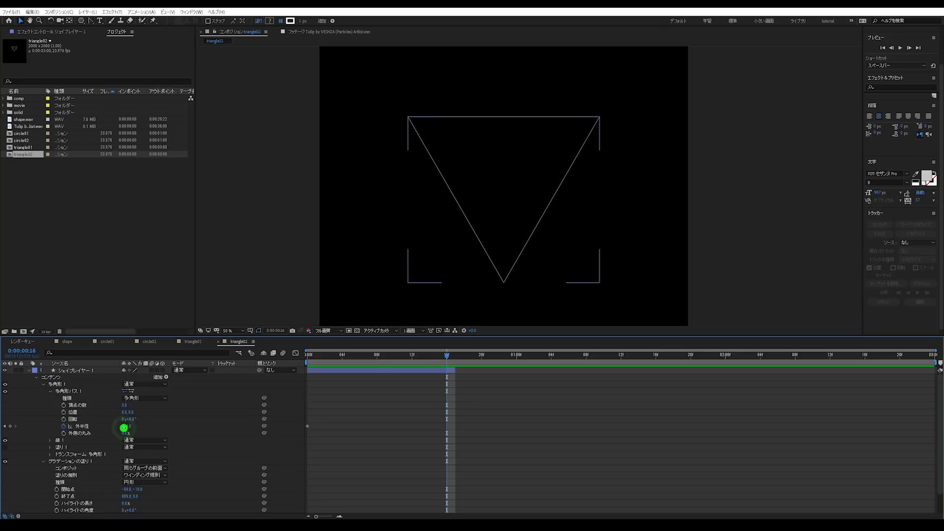
{"action": "type", "text": "0"}
{"action": "key", "text": "Return"}
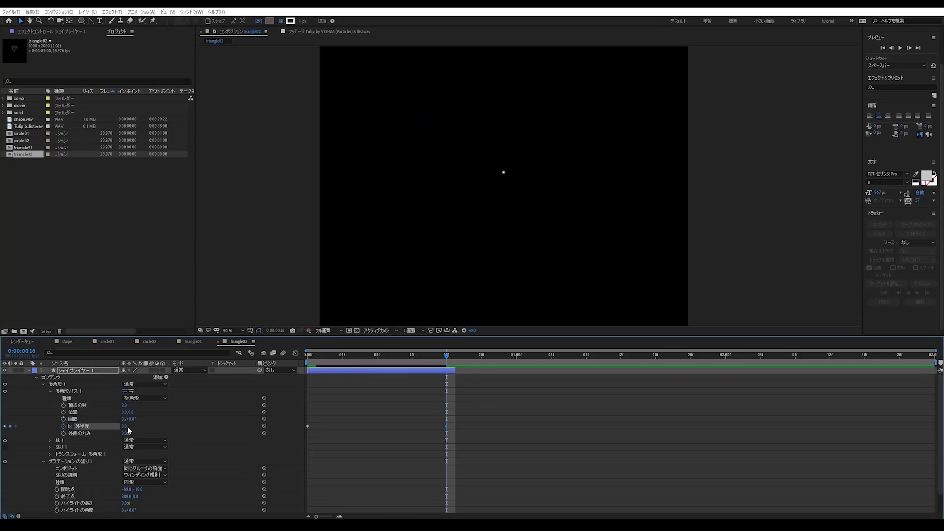
Select both outer radius keyframes and apply Easy Ease to them.
{"action": "left_click_drag", "start_coordinate": [485, 417], "coordinate": [303, 455]}
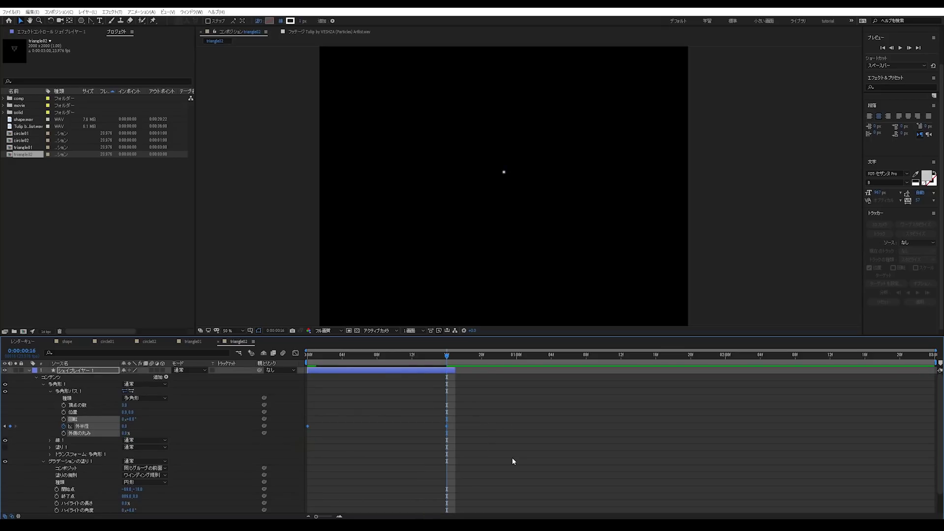
{"action": "left_click_drag", "start_coordinate": [476, 416], "coordinate": [307, 451]}
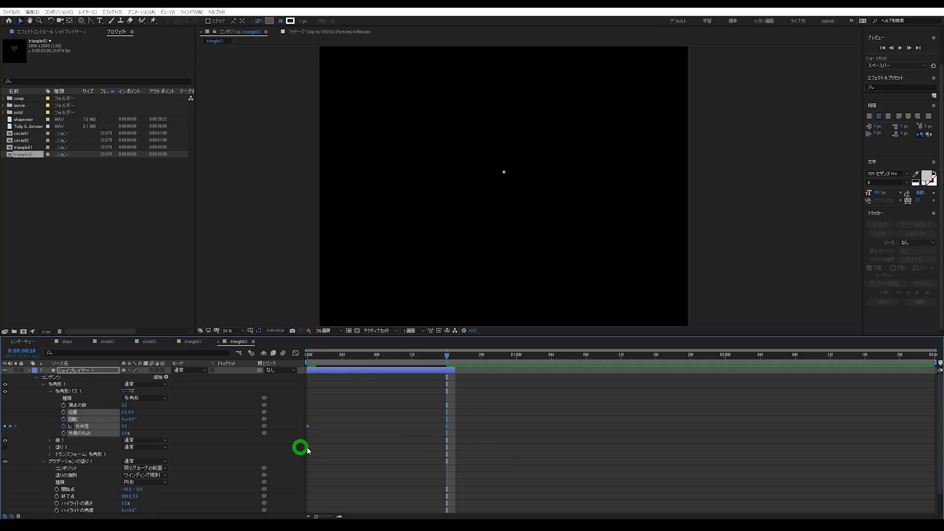
{"action": "left_click", "coordinate": [409, 464]}
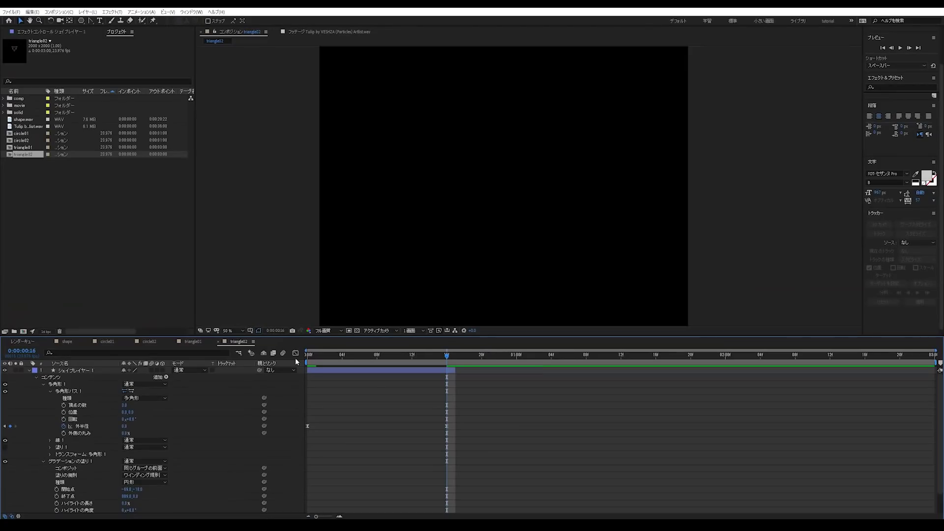
Reshape the outer radius value curve in the graph editor so the triangle shrinks slowly at first and sharply just before frame 16.
{"action": "left_click", "coordinate": [296, 353]}
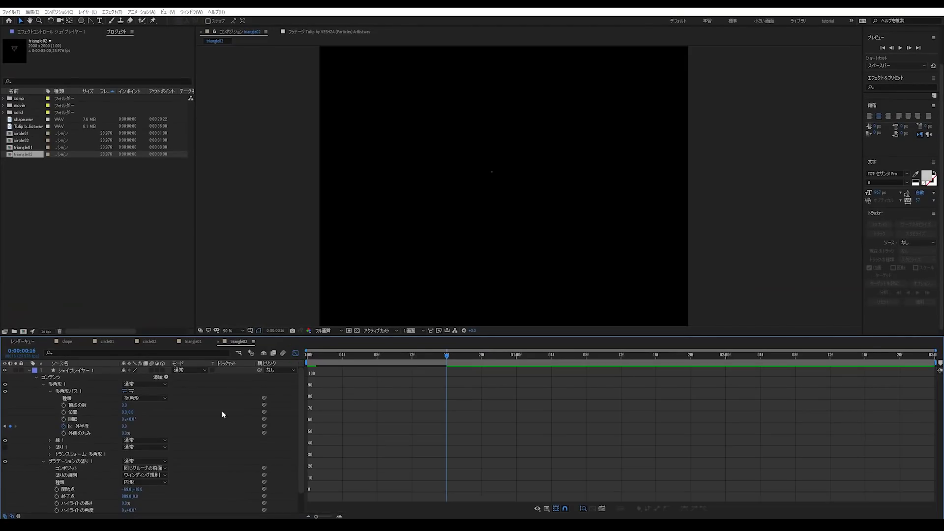
{"action": "left_click", "coordinate": [83, 426]}
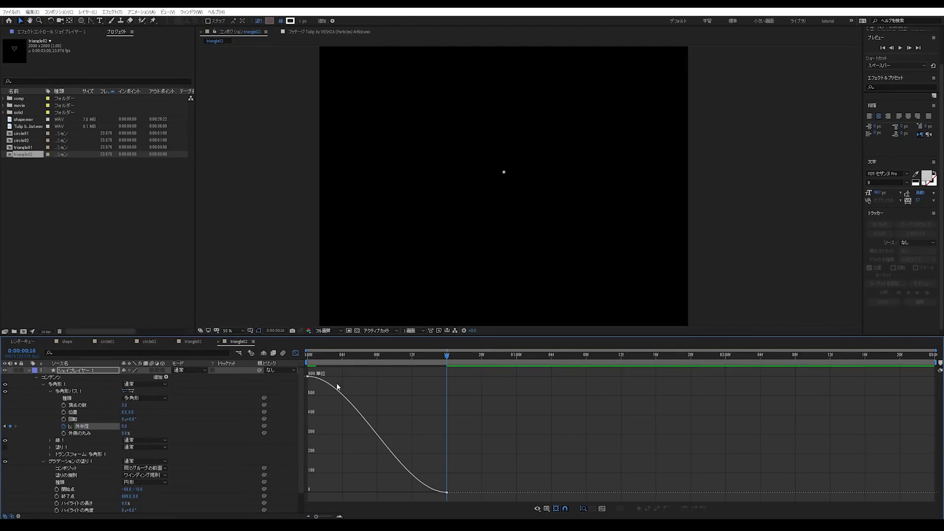
{"action": "right_click", "coordinate": [378, 412]}
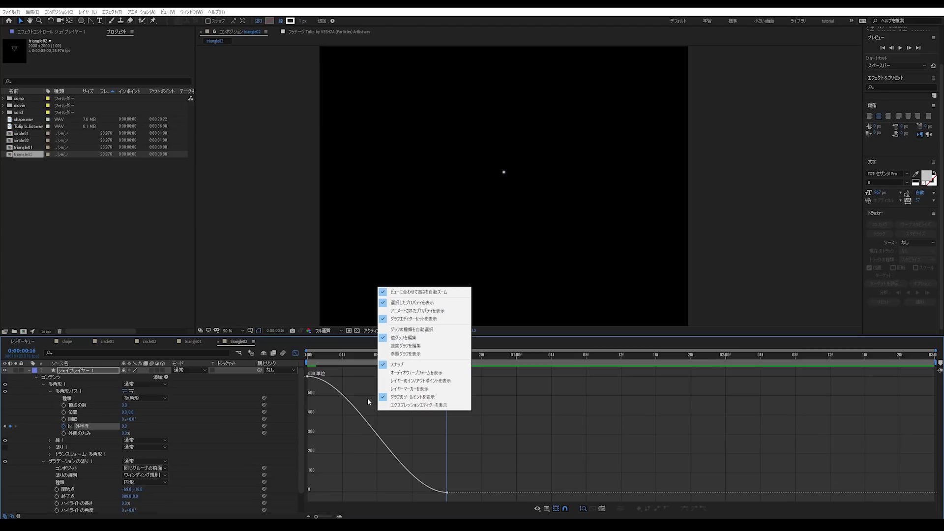
{"action": "left_click", "coordinate": [308, 376]}
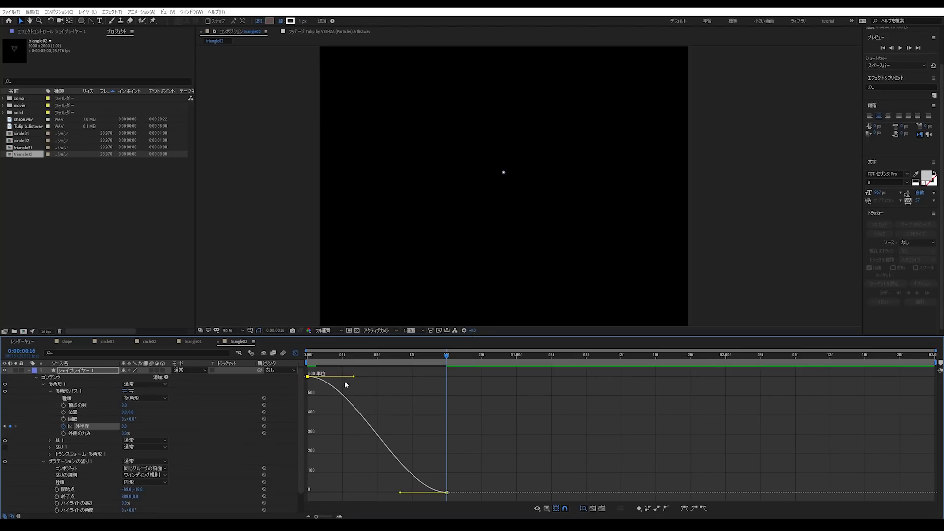
{"action": "mouse_move", "coordinate": [363, 363]}
{"action": "left_mouse_down"}
{"action": "mouse_move", "coordinate": [291, 363]}
{"action": "mouse_move", "coordinate": [369, 365]}
{"action": "left_mouse_up"}
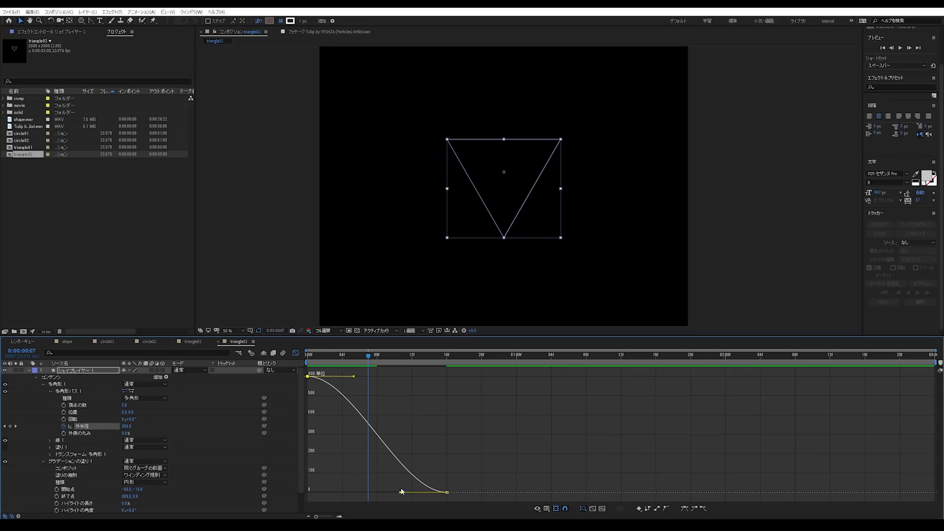
{"action": "left_click_drag", "start_coordinate": [401, 493], "coordinate": [454, 381]}
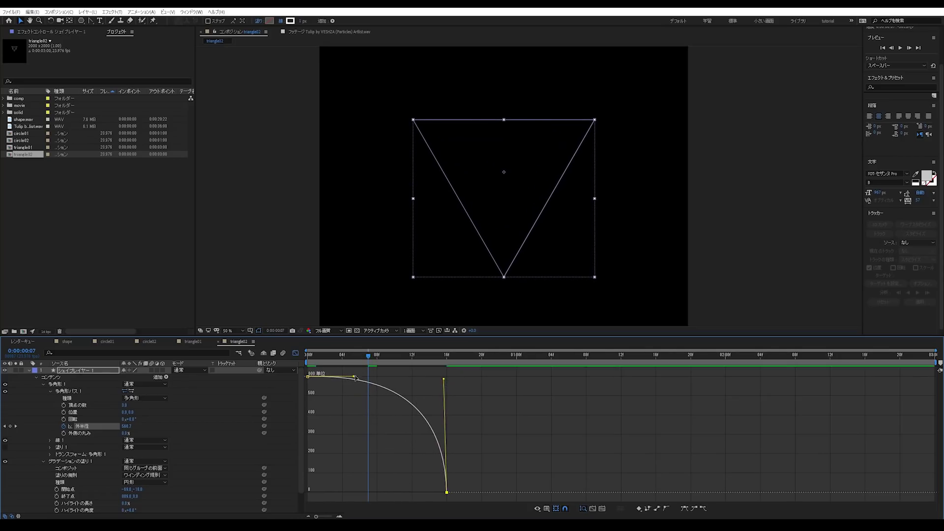
{"action": "left_click_drag", "start_coordinate": [354, 377], "coordinate": [390, 378]}
Play back the shrinking outline triangle from the first frame.
{"action": "key", "text": "Page_Up"}
{"action": "key", "text": "Page_Up"}
{"action": "key", "text": "Page_Up"}
{"action": "key", "text": "space"}
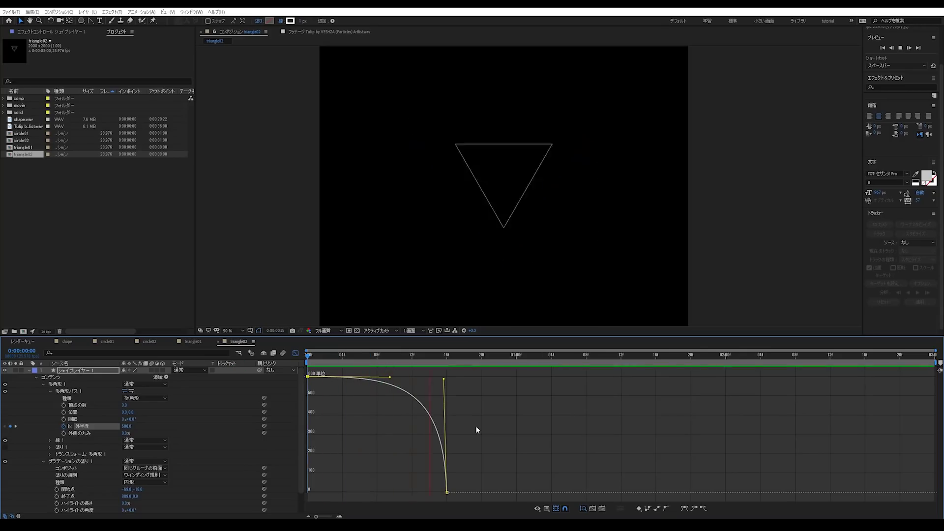
{"action": "key", "text": "space"}
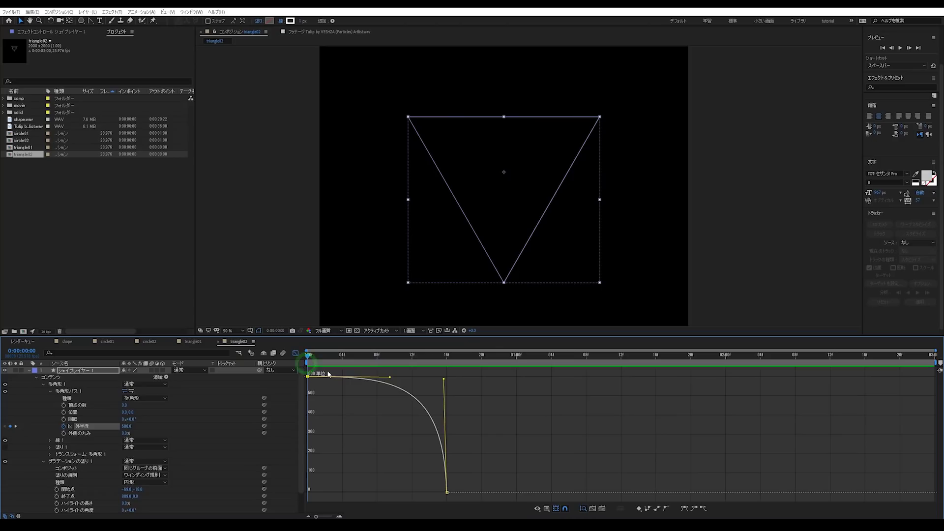
Extend the start keyframe's easing handle in the outer radius curve almost to frame 16, playing back to check the shrink.
{"action": "left_click_drag", "start_coordinate": [390, 378], "coordinate": [426, 377]}
{"action": "key", "text": "space"}
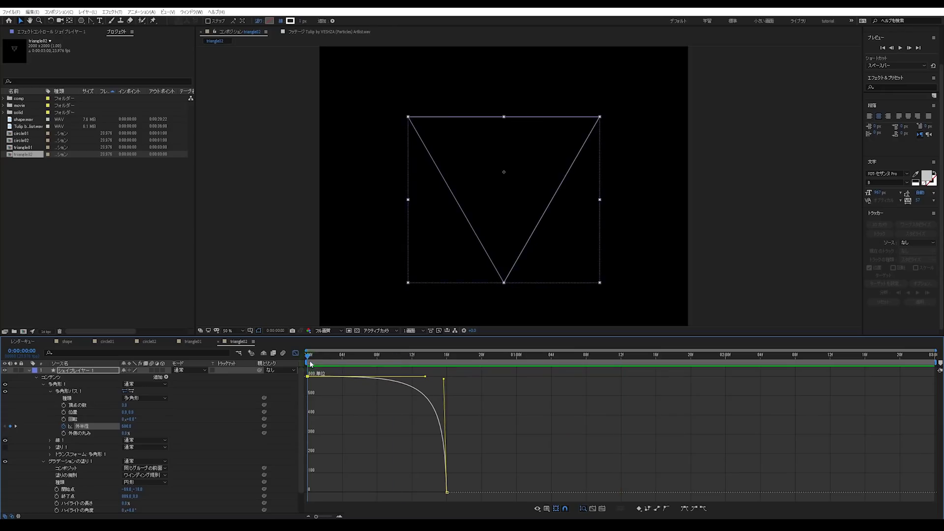
{"action": "key", "text": "space"}
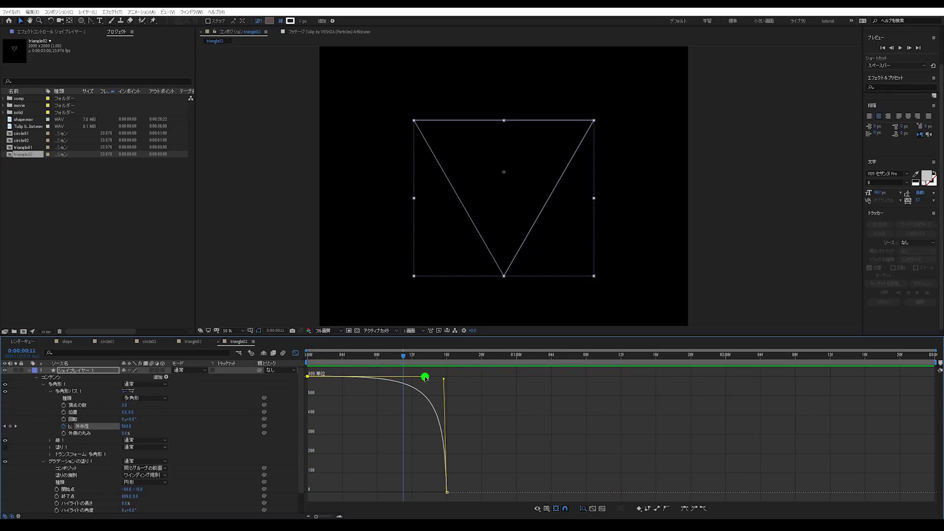
{"action": "left_click_drag", "start_coordinate": [425, 377], "coordinate": [442, 383]}
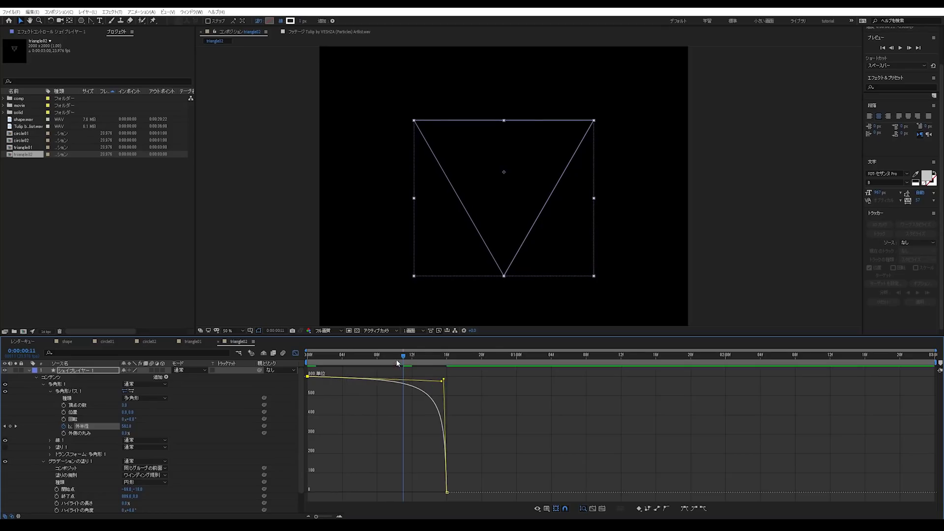
{"action": "left_click", "coordinate": [239, 362]}
{"action": "key", "text": "space"}
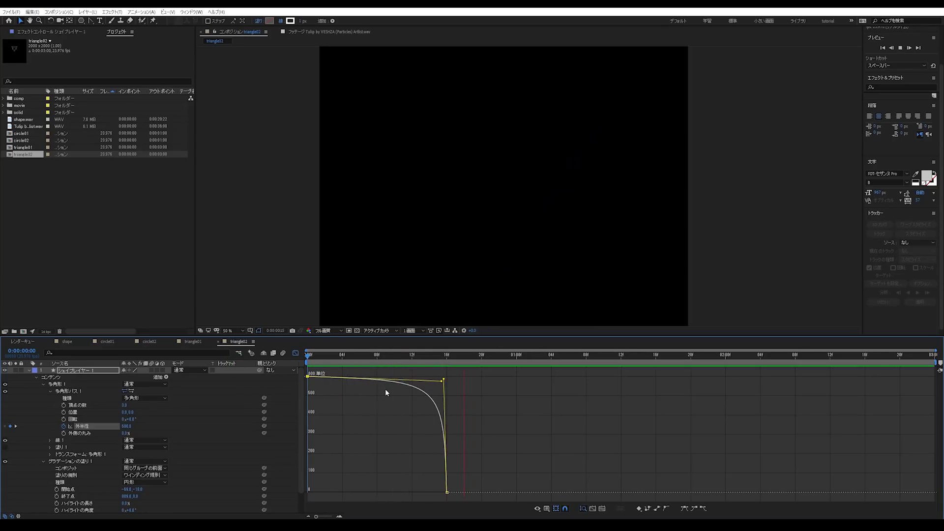
Lower the end keyframe's easing handle slightly in the outer radius curve and play the animation from the first frame.
{"action": "left_click_drag", "start_coordinate": [392, 364], "coordinate": [445, 392]}
{"action": "left_click", "coordinate": [427, 357]}
{"action": "left_click", "coordinate": [205, 366]}
{"action": "key", "text": "space"}
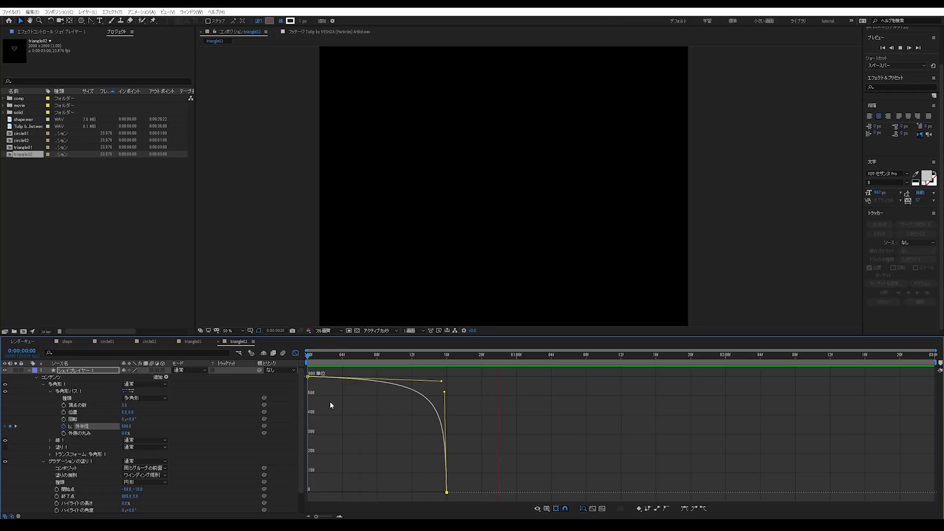
Keyframe the gradient fill's opacity at its current value on frame 14 and set it to 100% on frame 15.
{"action": "left_click_drag", "start_coordinate": [368, 373], "coordinate": [430, 384]}
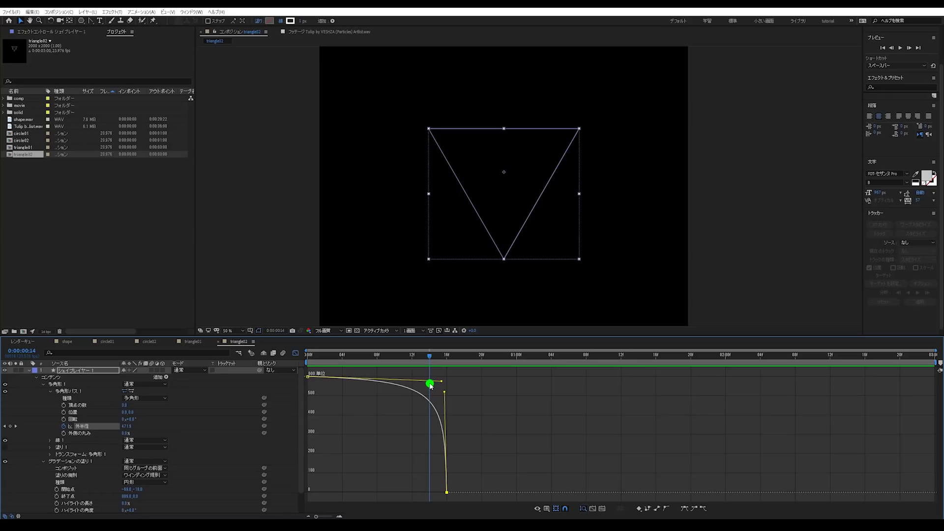
{"action": "scroll", "coordinate": [52, 486], "scroll_direction": "down", "scroll_amount": 1}
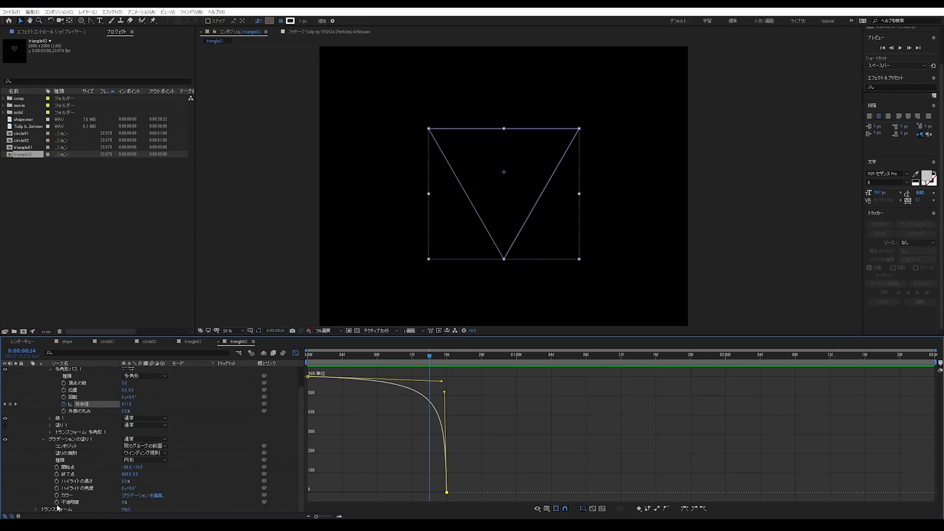
{"action": "left_click", "coordinate": [56, 503]}
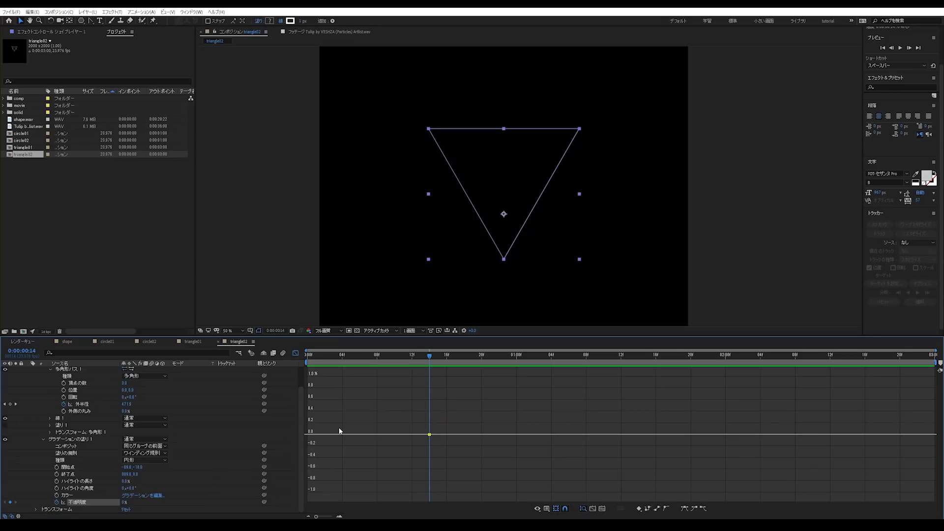
{"action": "key", "text": "Page_Down"}
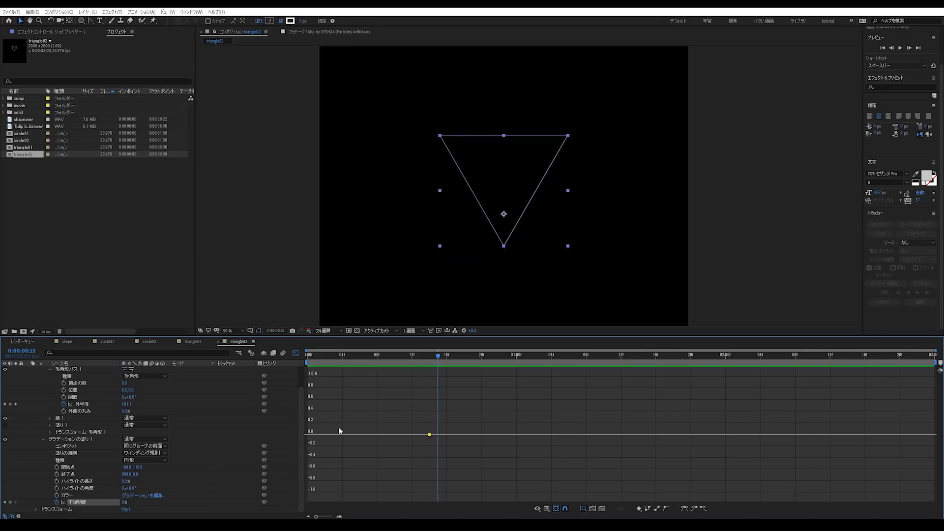
{"action": "left_click", "coordinate": [124, 503]}
{"action": "type", "text": "100"}
{"action": "key", "text": "Return"}
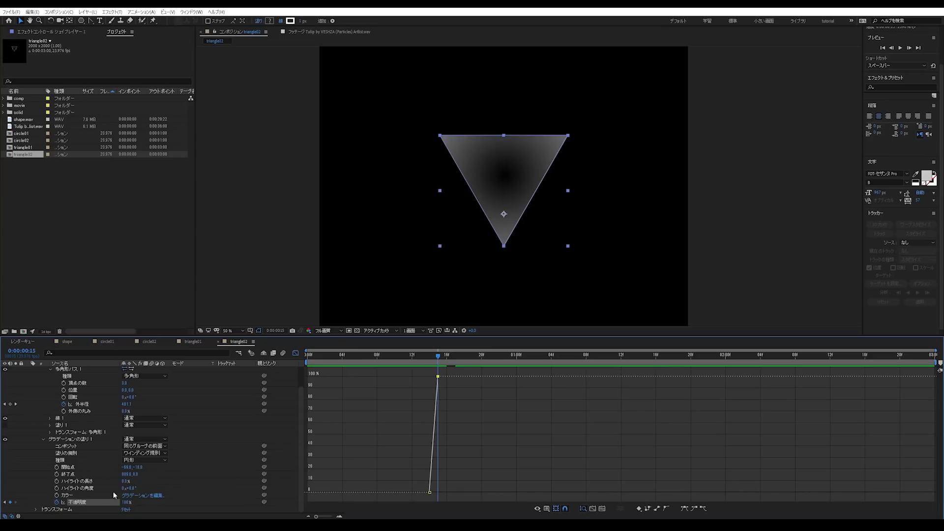
Preview the gradient fill's sudden appearance from the first frame and inspect frame 15.
{"action": "left_click", "coordinate": [141, 495]}
{"action": "left_click", "coordinate": [194, 482]}
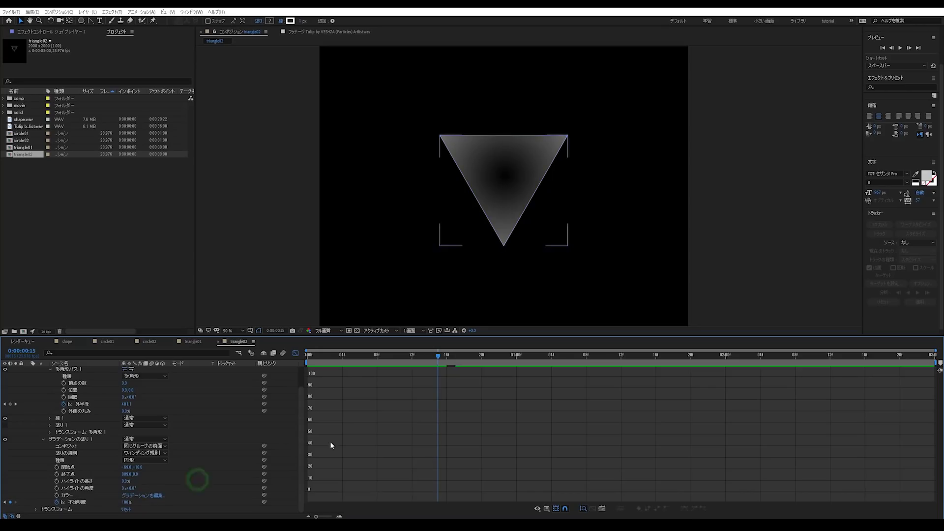
{"action": "key", "text": "space"}
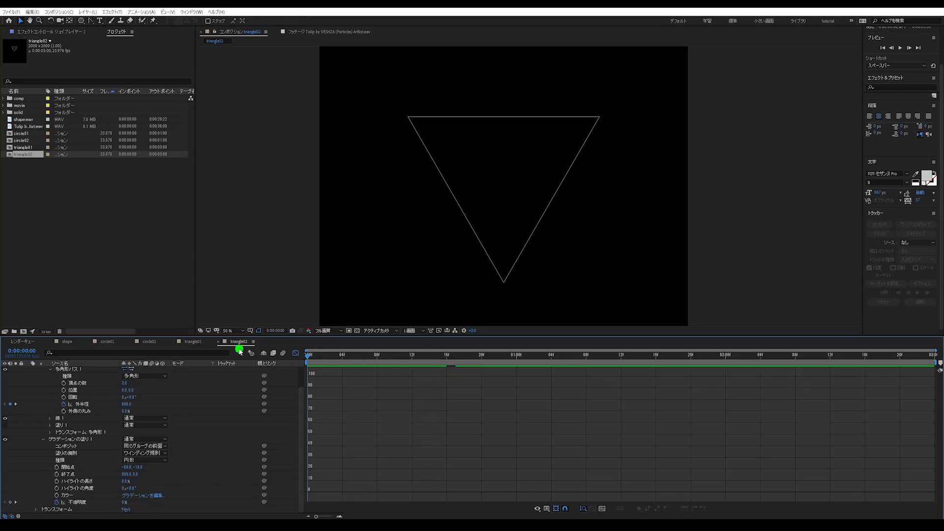
{"action": "mouse_move", "coordinate": [424, 363]}
{"action": "left_mouse_down"}
{"action": "mouse_move", "coordinate": [449, 360]}
{"action": "mouse_move", "coordinate": [419, 367]}
{"action": "mouse_move", "coordinate": [460, 376]}
{"action": "mouse_move", "coordinate": [437, 372]}
{"action": "left_mouse_up"}
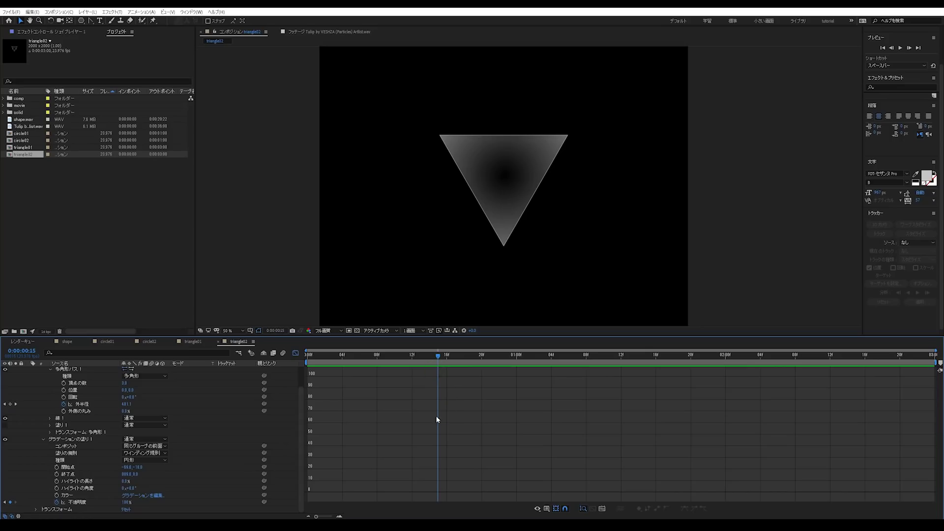
Leave the graph editor, move both fill opacity keyframes one frame earlier to frames 13 and 14, and preview the animation.
{"action": "left_click", "coordinate": [296, 353]}
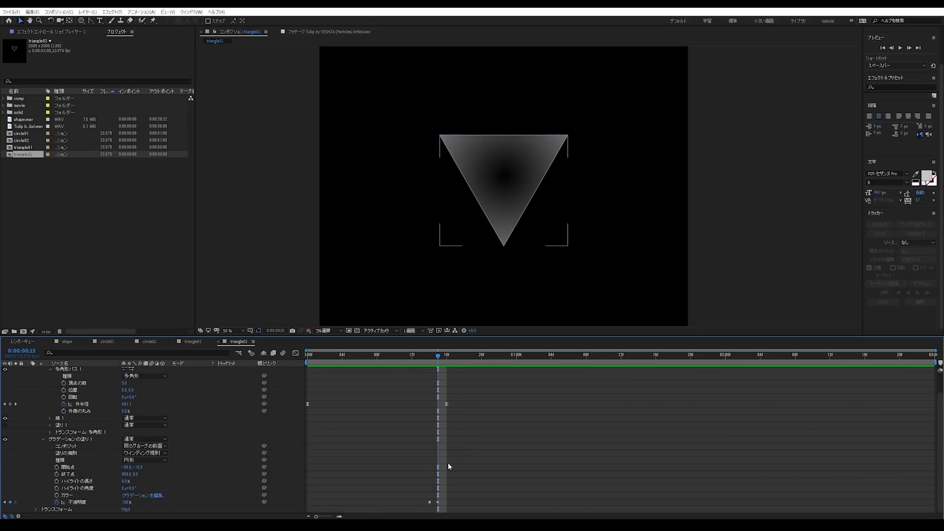
{"action": "scroll", "coordinate": [444, 499], "scroll_direction": "up", "scroll_amount": 5}
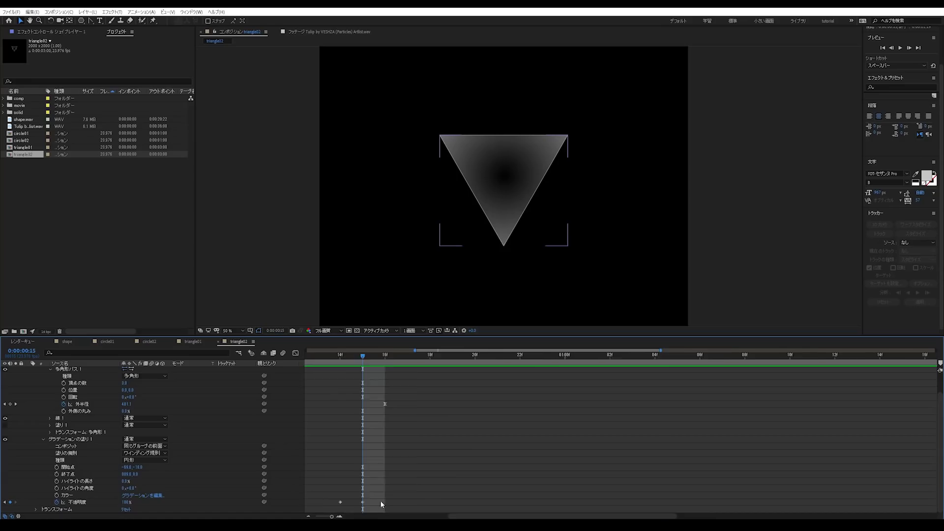
{"action": "left_click_drag", "start_coordinate": [420, 492], "coordinate": [378, 503]}
{"action": "key", "text": "semicolon"}
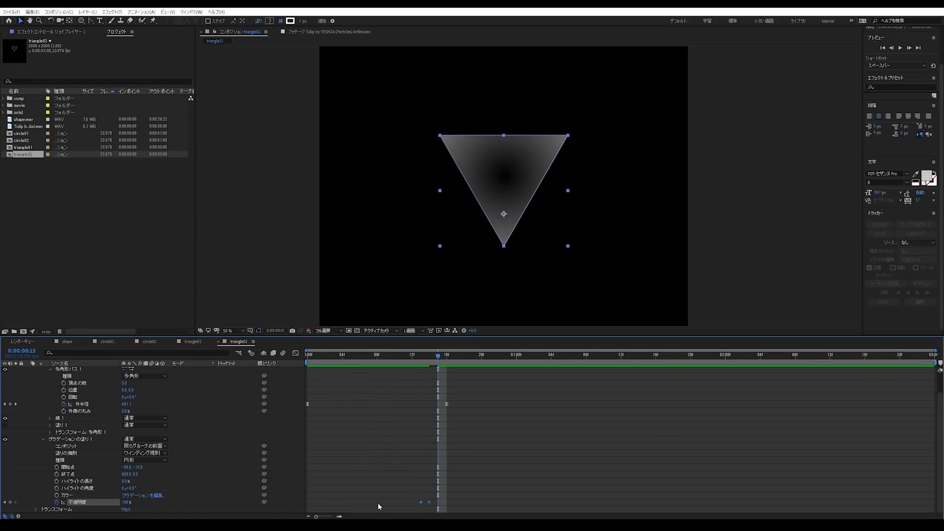
{"action": "key", "text": "space"}
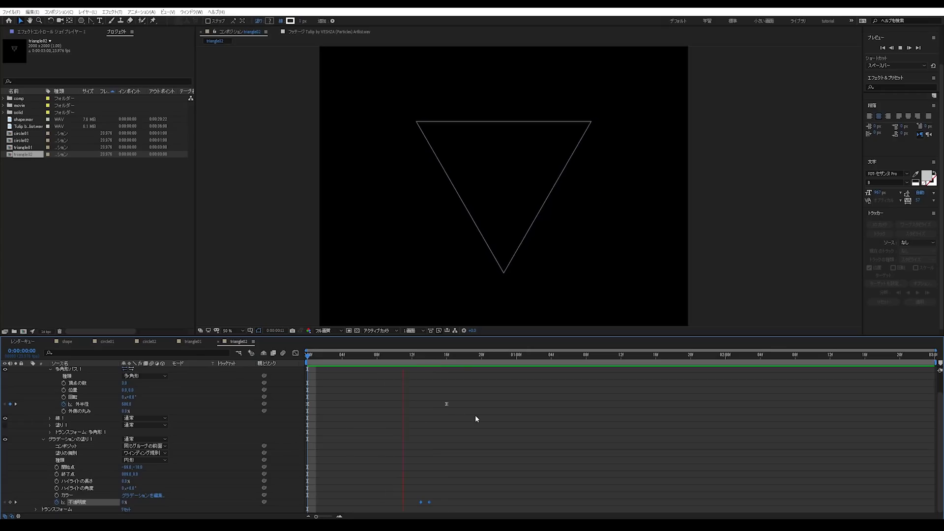
{"action": "key", "text": "space"}
{"action": "key", "text": "space"}
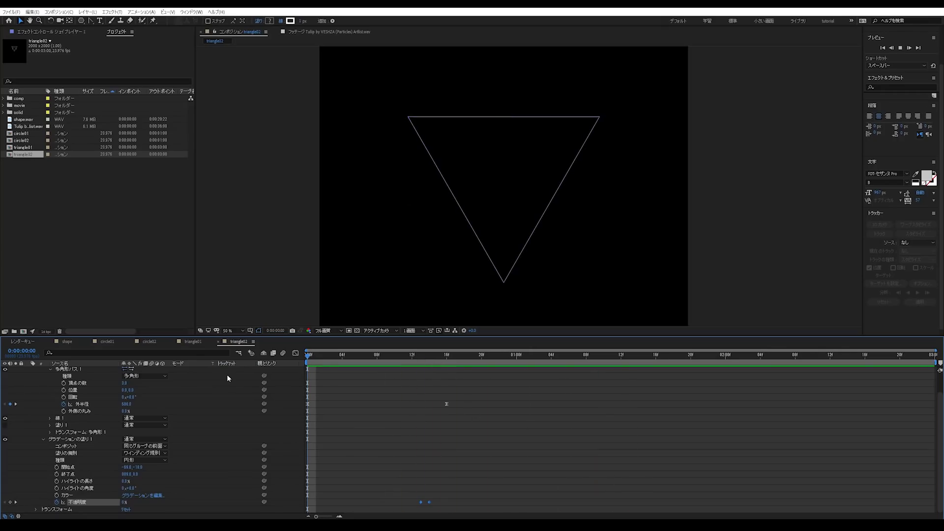
Trim the end of the triangle's shape layer at frame 16.
{"action": "left_click_drag", "start_coordinate": [358, 358], "coordinate": [410, 366]}
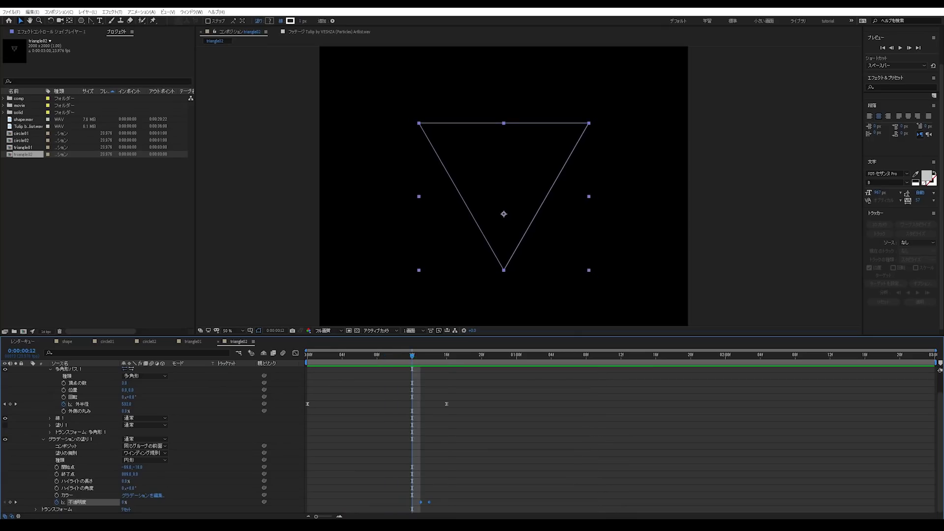
{"action": "left_click", "coordinate": [447, 361]}
{"action": "key", "text": "alt+]"}
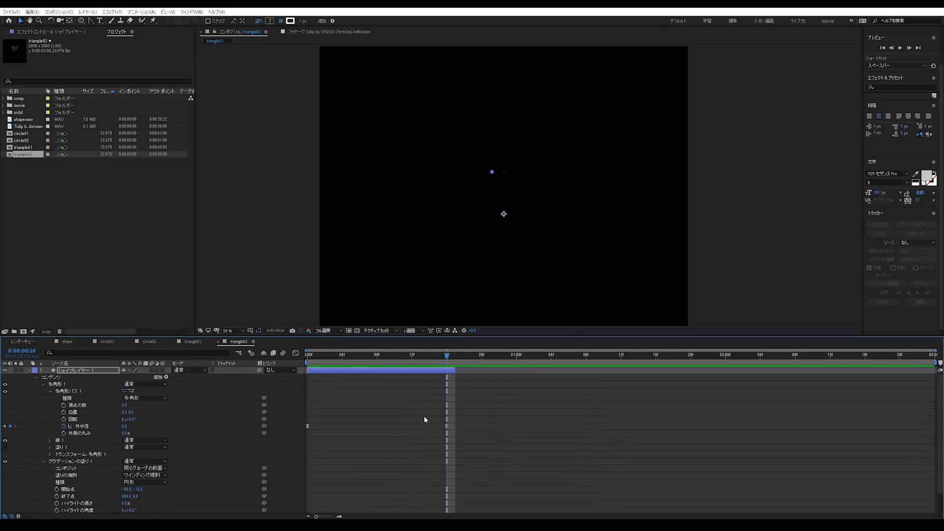
Try an outer radius of 20 at frame 16, and settle on 100 for that keyframe.
{"action": "left_click", "coordinate": [122, 429]}
{"action": "type", "text": "20"}
{"action": "key", "text": "Return"}
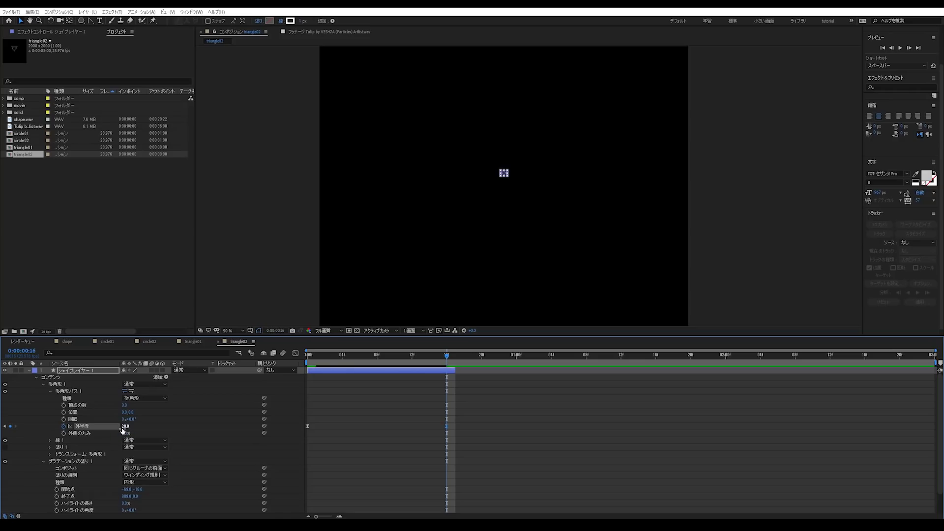
{"action": "left_click", "coordinate": [126, 429]}
{"action": "type", "text": "100"}
{"action": "key", "text": "Return"}
{"action": "left_click", "coordinate": [567, 448]}
{"action": "scroll", "coordinate": [455, 502], "scroll_direction": "down", "scroll_amount": 1}
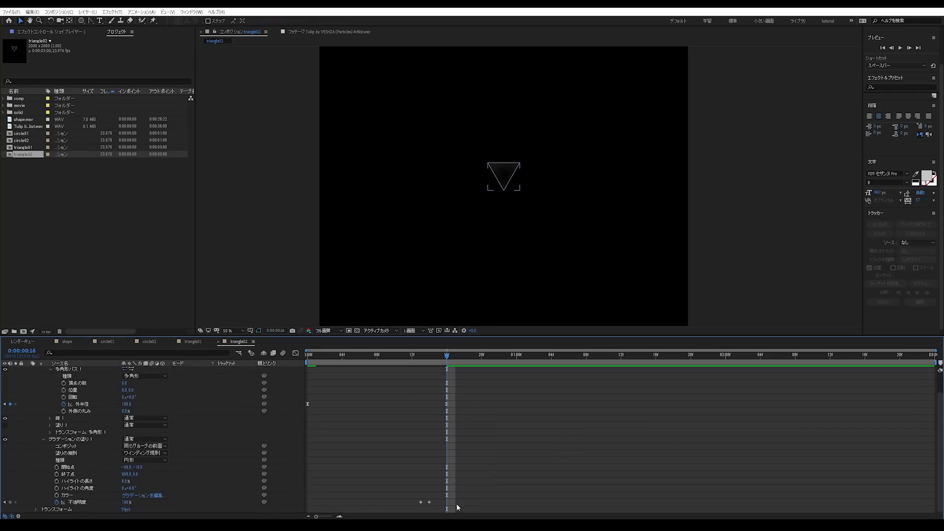
Add a color keyframe to the triangle's gradient fill at frame 14.
{"action": "left_click", "coordinate": [143, 496]}
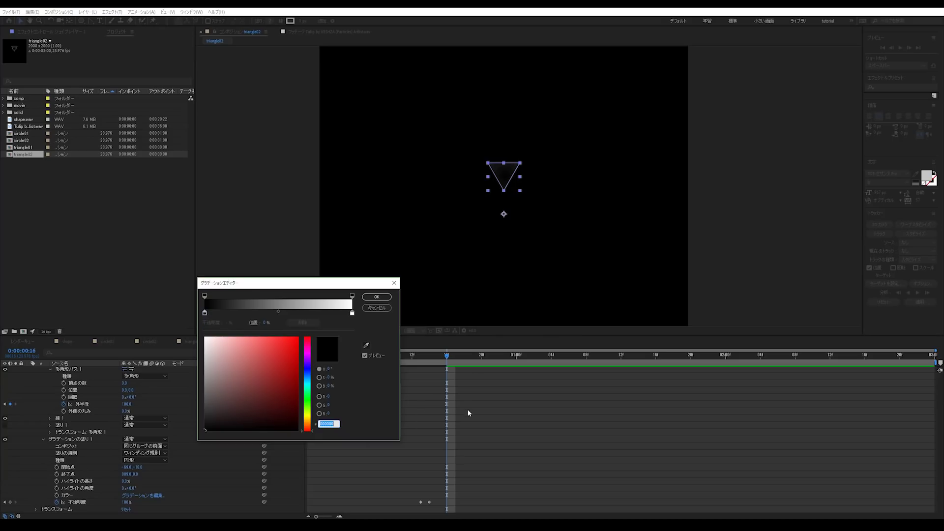
{"action": "left_click", "coordinate": [377, 308]}
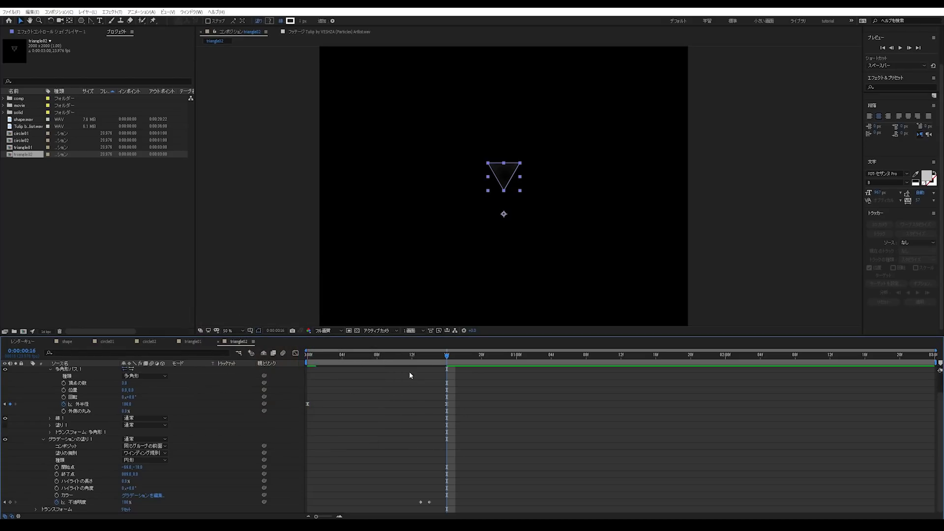
{"action": "left_click", "coordinate": [429, 361]}
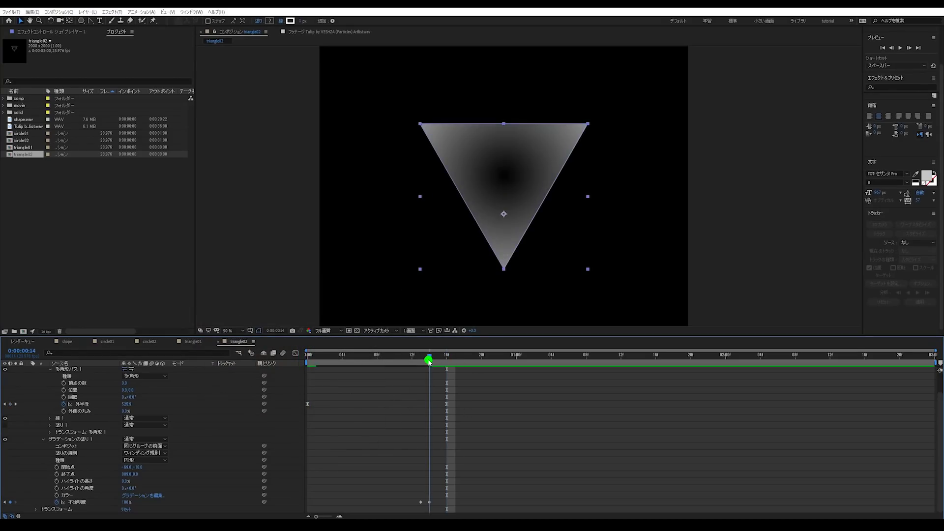
{"action": "scroll", "coordinate": [465, 451], "scroll_direction": "up", "scroll_amount": 2, "text": "alt"}
{"action": "left_click_drag", "start_coordinate": [429, 362], "coordinate": [396, 363]}
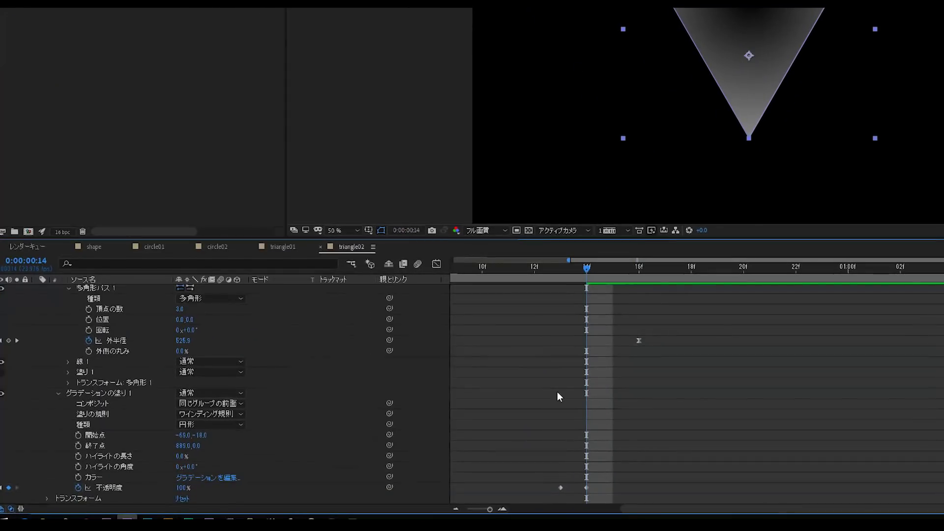
{"action": "mouse_move", "coordinate": [580, 270]}
{"action": "left_mouse_down"}
{"action": "mouse_move", "coordinate": [566, 280]}
{"action": "mouse_move", "coordinate": [587, 283]}
{"action": "left_mouse_up"}
{"action": "left_click", "coordinate": [77, 477]}
At frame 16, remove the black stop from the fill's gradient so the triangle is solid white.
{"action": "left_click", "coordinate": [638, 270]}
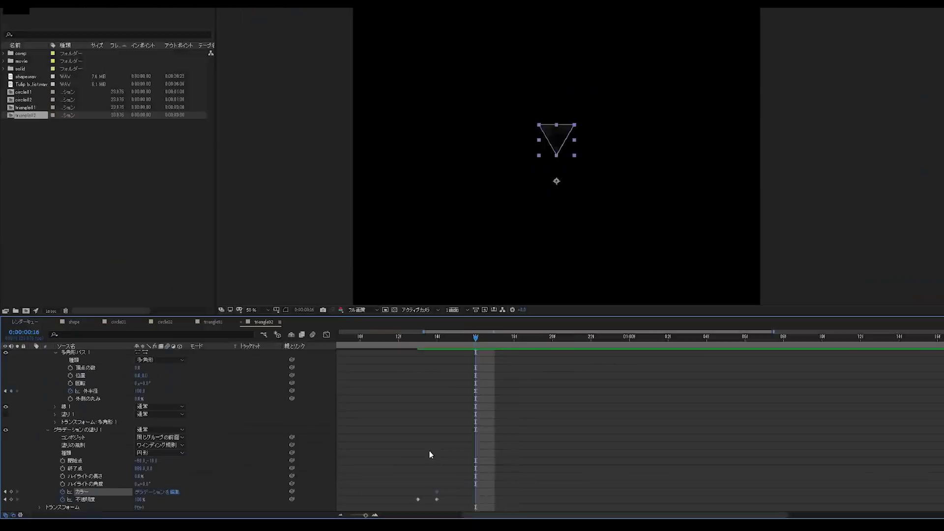
{"action": "left_click", "coordinate": [138, 496]}
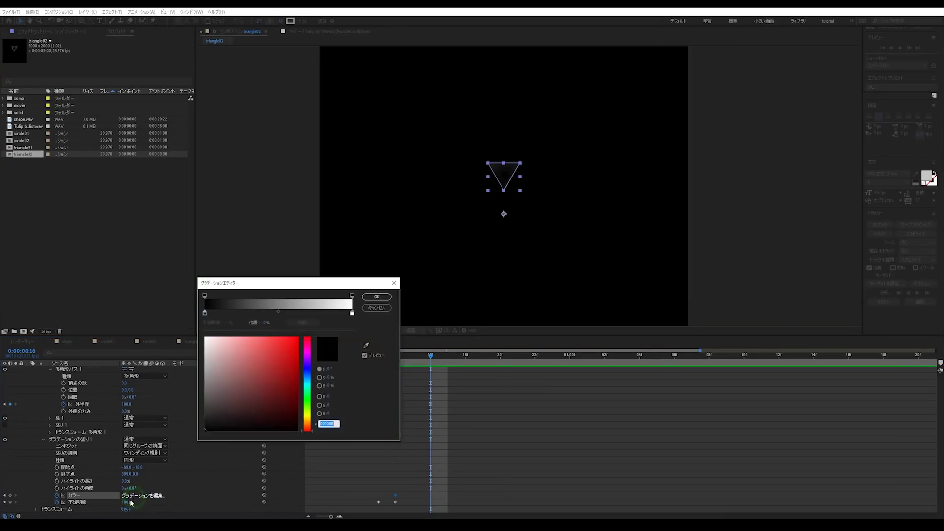
{"action": "left_click_drag", "start_coordinate": [204, 312], "coordinate": [190, 331]}
{"action": "left_click", "coordinate": [377, 297]}
{"action": "left_click", "coordinate": [513, 414]}
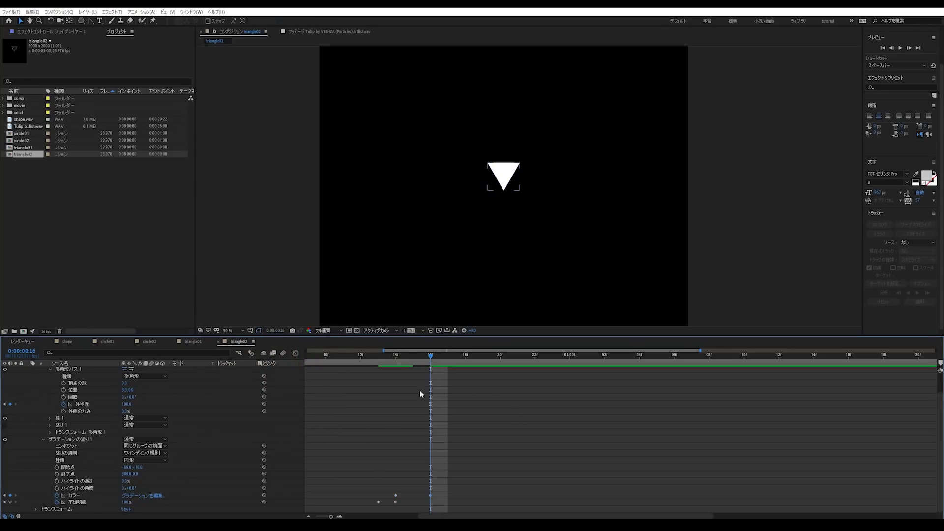
Play back the triangle02 animation from the first frame to check the change to white.
{"action": "left_click_drag", "start_coordinate": [402, 360], "coordinate": [238, 362]}
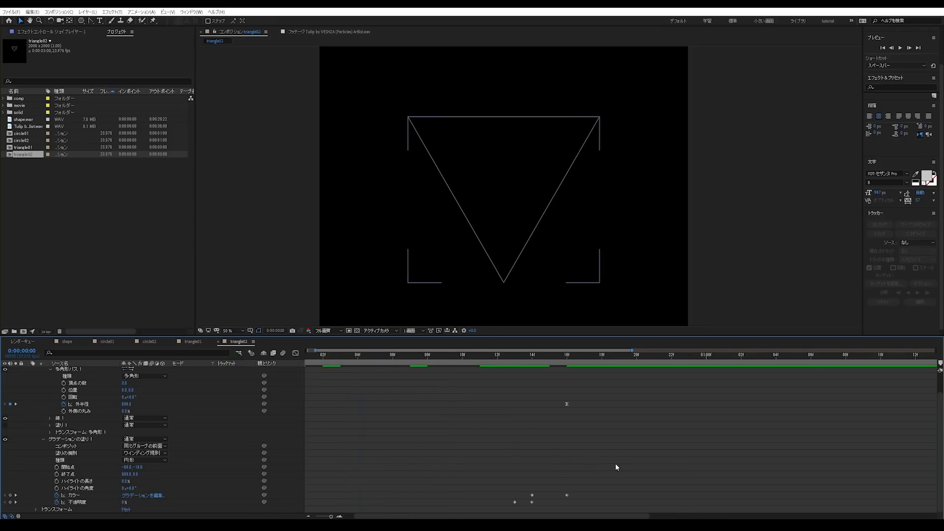
{"action": "key", "text": "Zenkaku_Hankaku"}
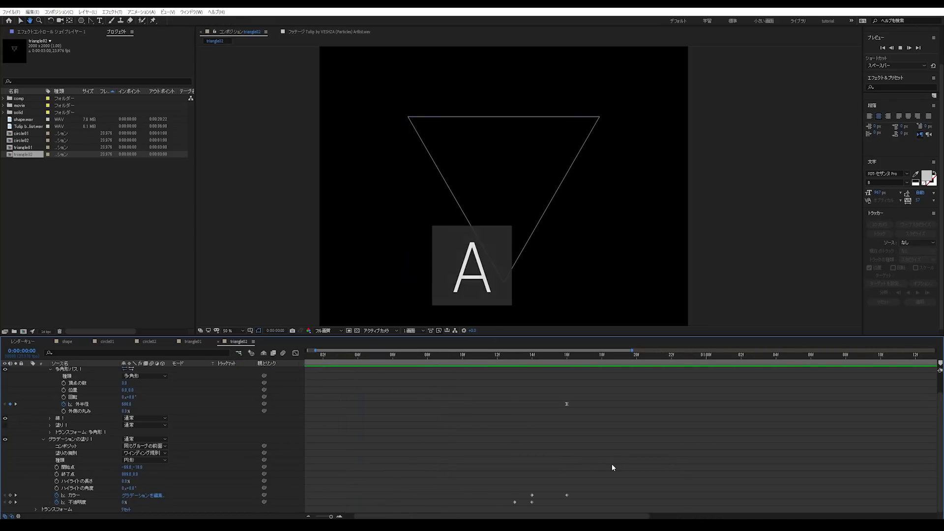
{"action": "key", "text": "space"}
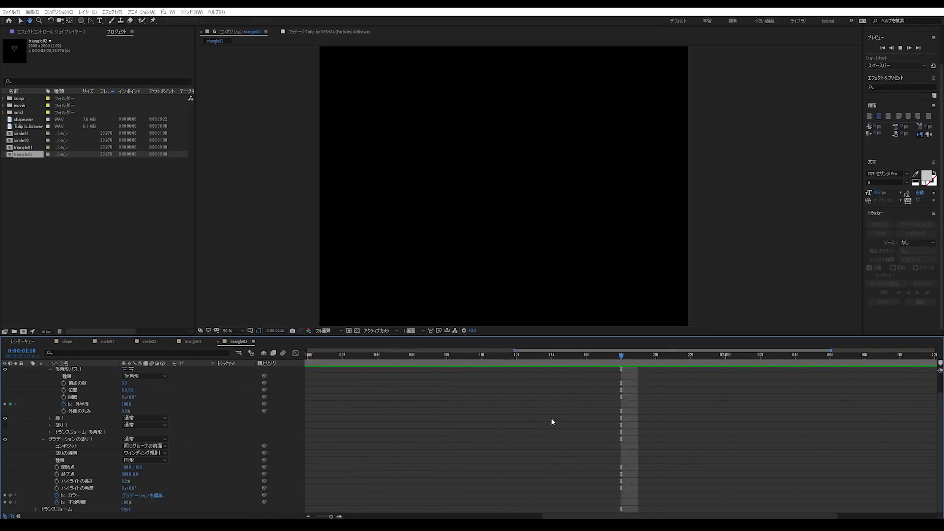
{"action": "key", "text": "space"}
Collapse the shape layer's properties and replay the whole triangle animation from the first frame.
{"action": "key", "text": "semicolon"}
{"action": "scroll", "coordinate": [468, 415], "scroll_direction": "up", "scroll_amount": 1}
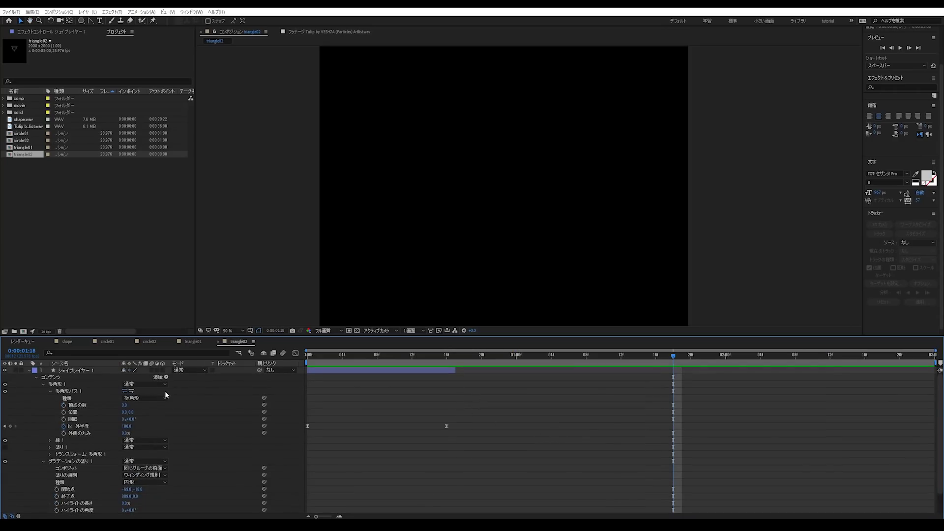
{"action": "left_click", "coordinate": [29, 371]}
{"action": "key", "text": "Home"}
{"action": "key", "text": "space"}
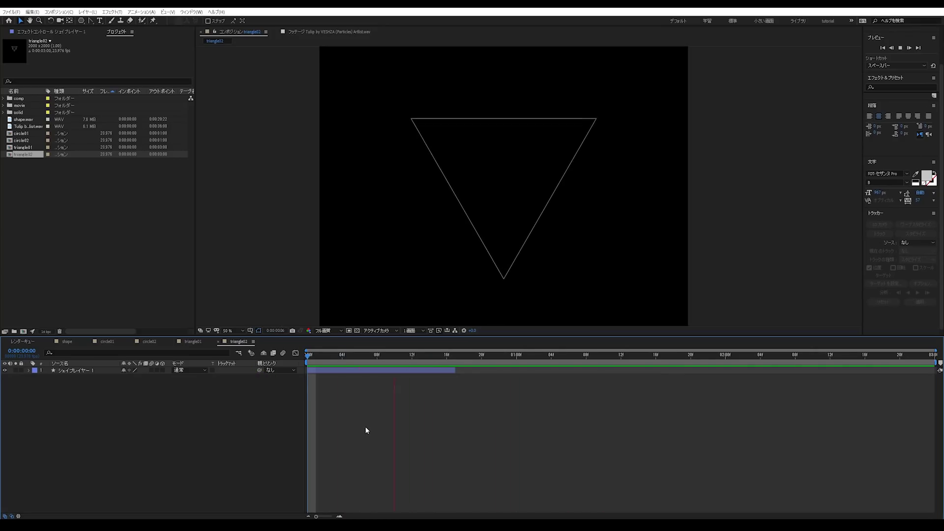
{"action": "left_click_drag", "start_coordinate": [384, 372], "coordinate": [246, 390]}
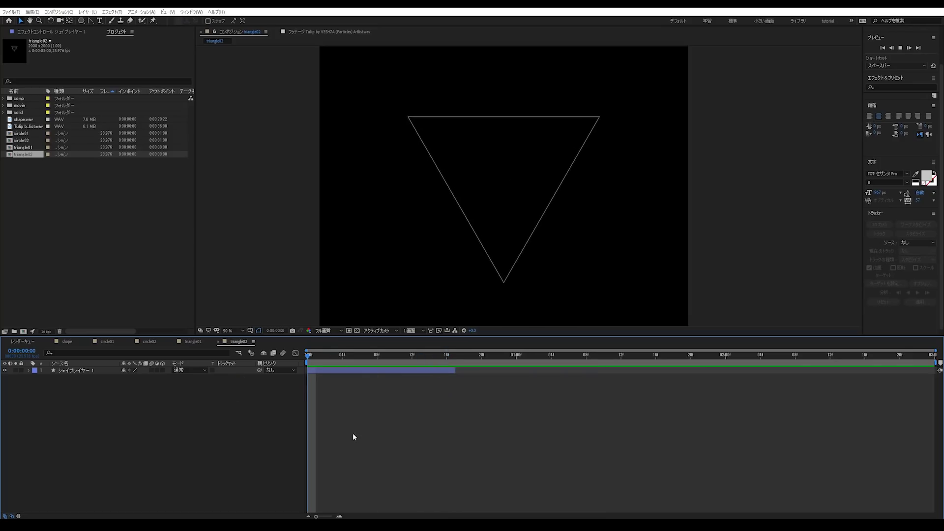
Play the triangle02 animation once more and return to its first frame.
{"action": "left_click", "coordinate": [304, 366]}
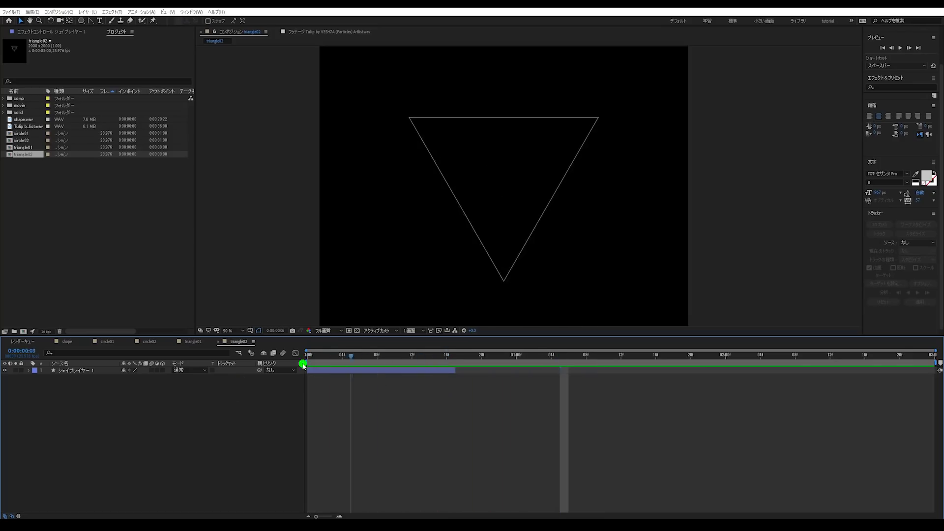
{"action": "left_click", "coordinate": [29, 180]}
{"action": "right_click", "coordinate": [31, 185]}
{"action": "left_click", "coordinate": [35, 185]}
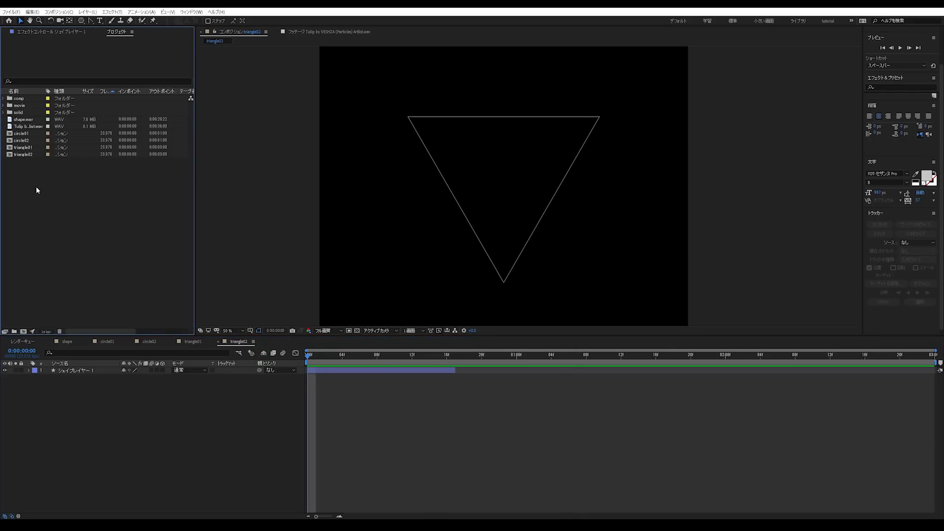
{"action": "key", "text": "space"}
{"action": "key", "text": "space"}
{"action": "left_click", "coordinate": [294, 360]}
Create a new 2000 x 2000 px, three-second composition named square01.
{"action": "right_click", "coordinate": [15, 173]}
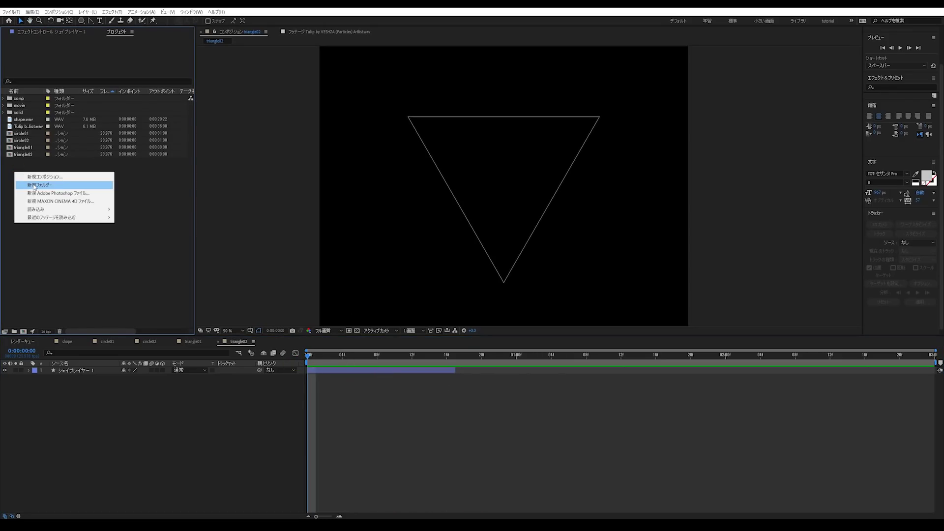
{"action": "left_click", "coordinate": [34, 178]}
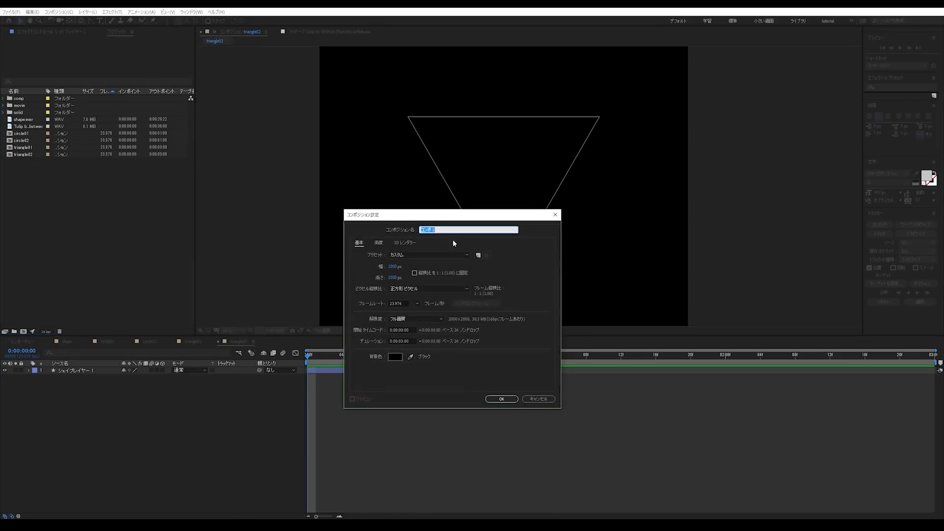
{"action": "type", "text": "square01"}
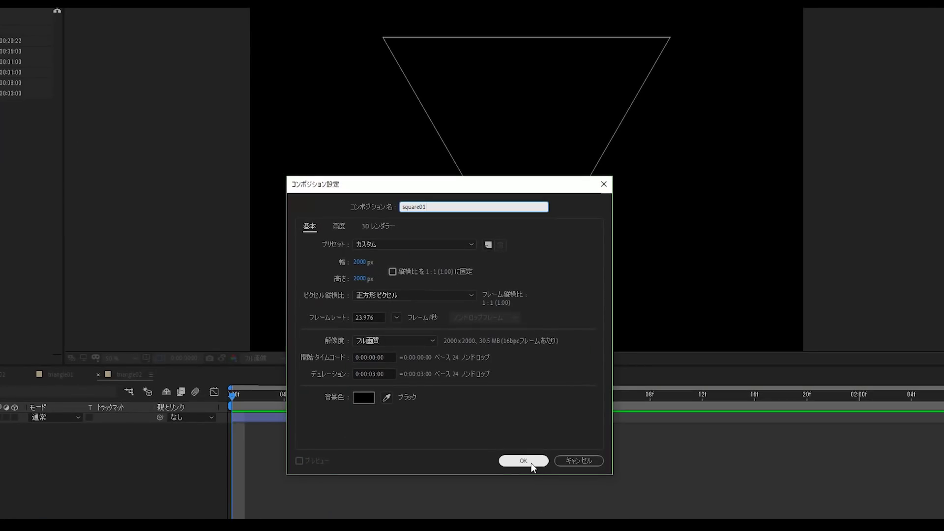
{"action": "left_click", "coordinate": [524, 461]}
Draw an outline square about 1315 px wide and center its shape layer in the composition.
{"action": "left_click_drag", "start_coordinate": [81, 20], "coordinate": [122, 20]}
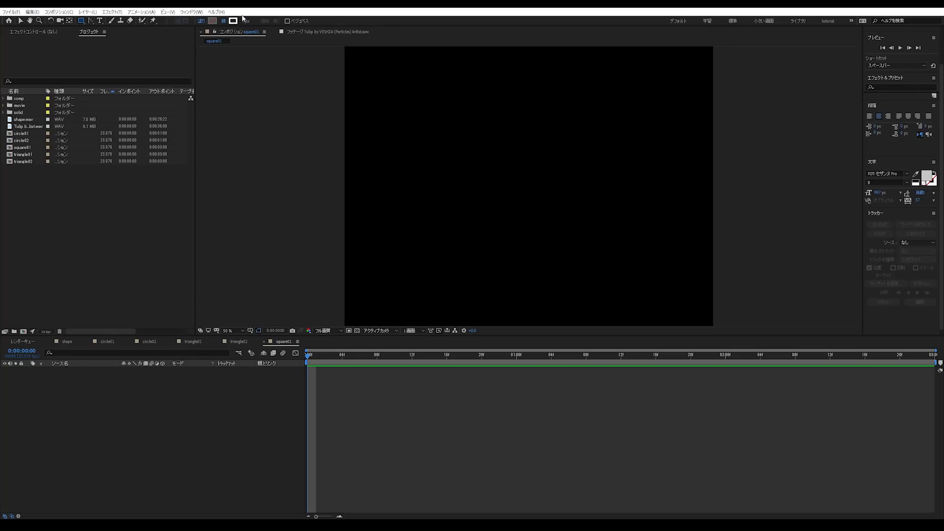
{"action": "left_click", "coordinate": [234, 331]}
{"action": "left_click", "coordinate": [241, 364]}
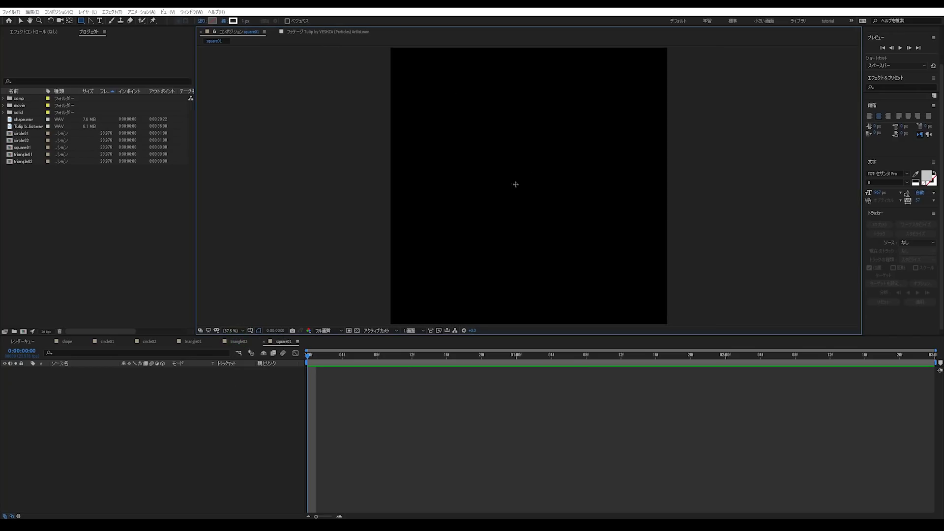
{"action": "left_click_drag", "start_coordinate": [525, 192], "coordinate": [617, 283]}
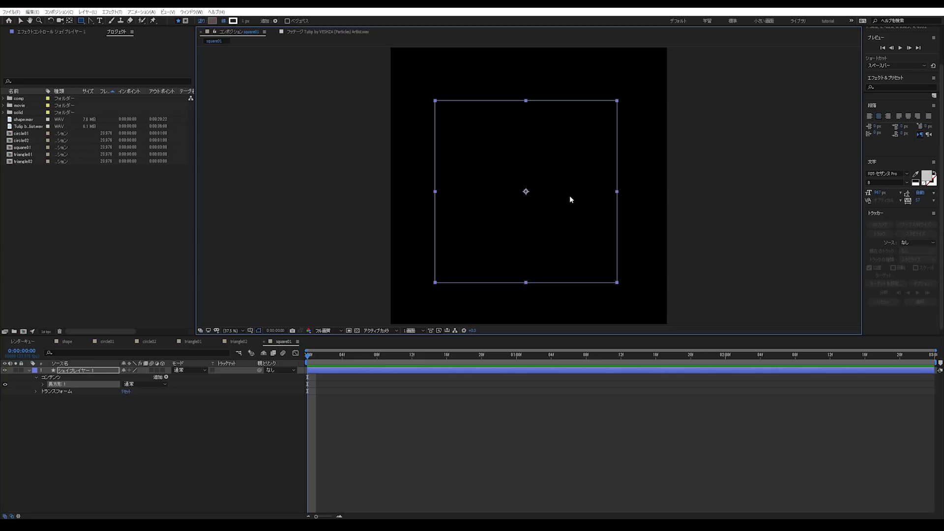
{"action": "key", "text": "ctrl+Home"}
{"action": "left_click", "coordinate": [20, 21]}
Set the square layer's rotation to 45° so it stands on its corner.
{"action": "left_click", "coordinate": [74, 372]}
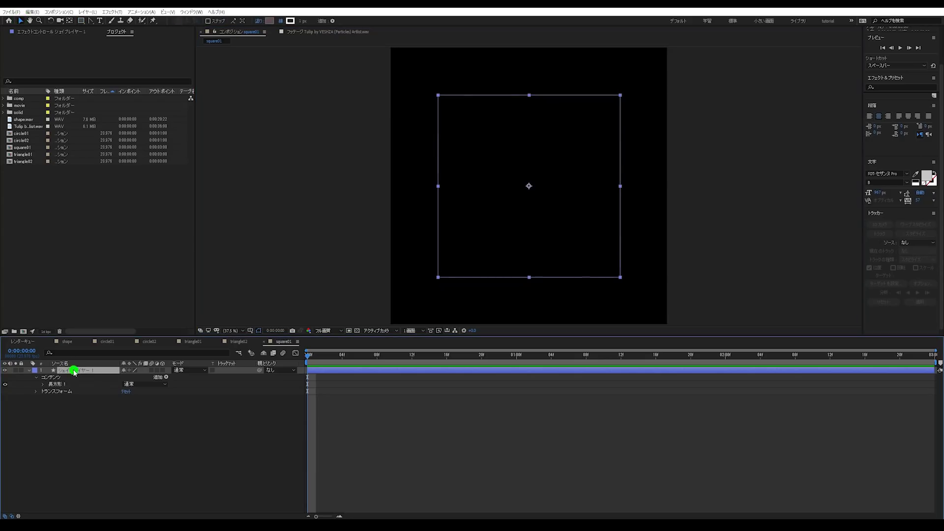
{"action": "key", "text": "r"}
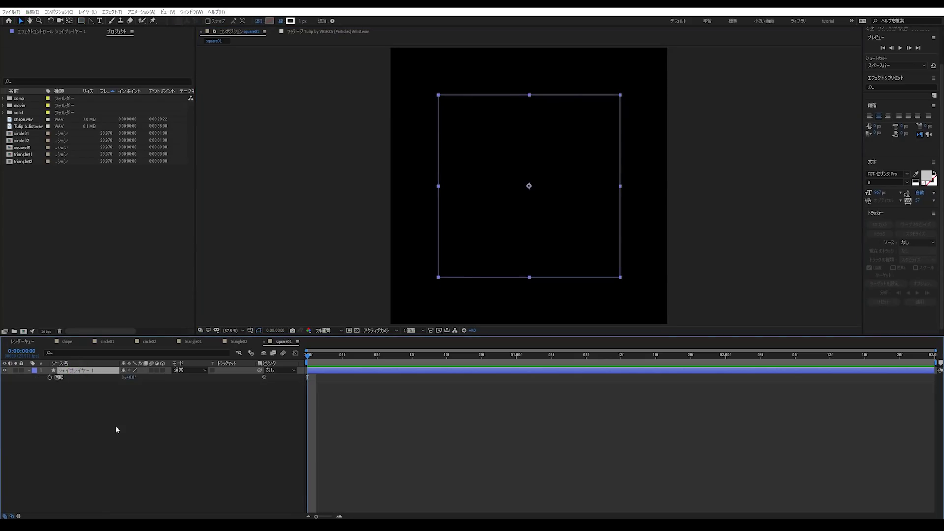
{"action": "left_click", "coordinate": [131, 378]}
{"action": "type", "text": "90"}
{"action": "key", "text": "Return"}
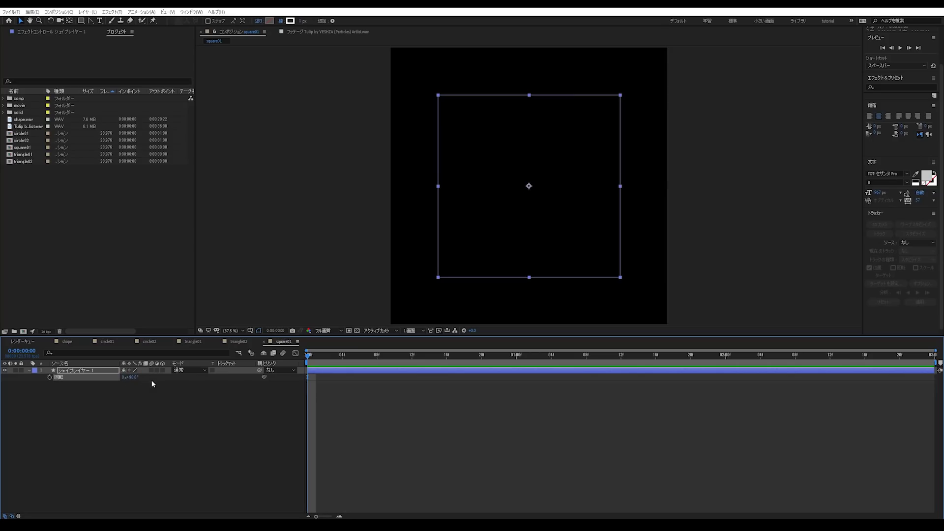
{"action": "left_click", "coordinate": [134, 378]}
{"action": "type", "text": "45"}
{"action": "key", "text": "Return"}
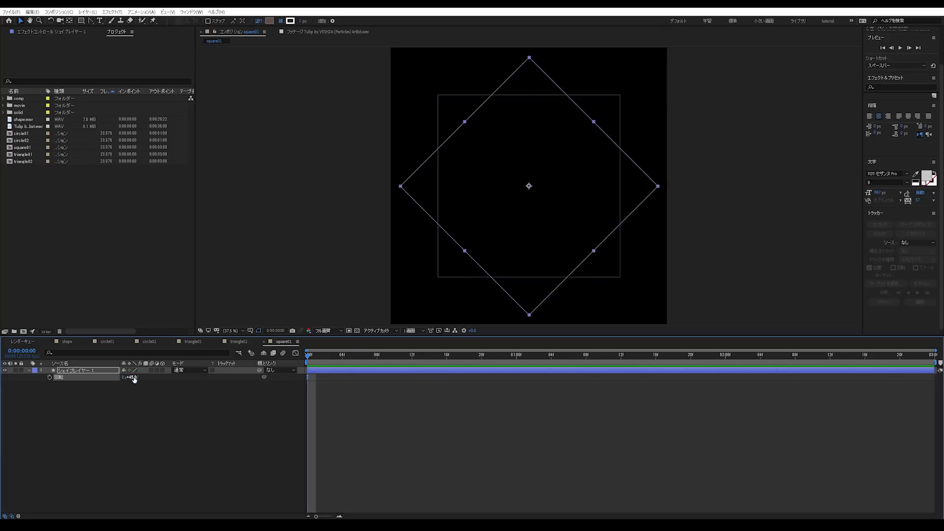
{"action": "left_click", "coordinate": [578, 475]}
{"action": "key", "text": "comma"}
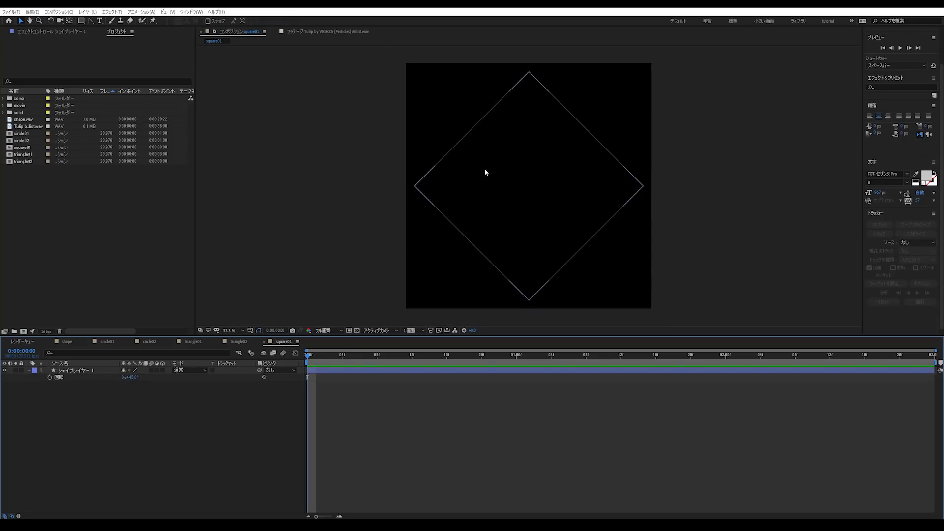
Add a size keyframe to the square's rectangle path at the one-second mark.
{"action": "left_click", "coordinate": [54, 416]}
{"action": "left_click", "coordinate": [29, 370]}
{"action": "left_click", "coordinate": [29, 371]}
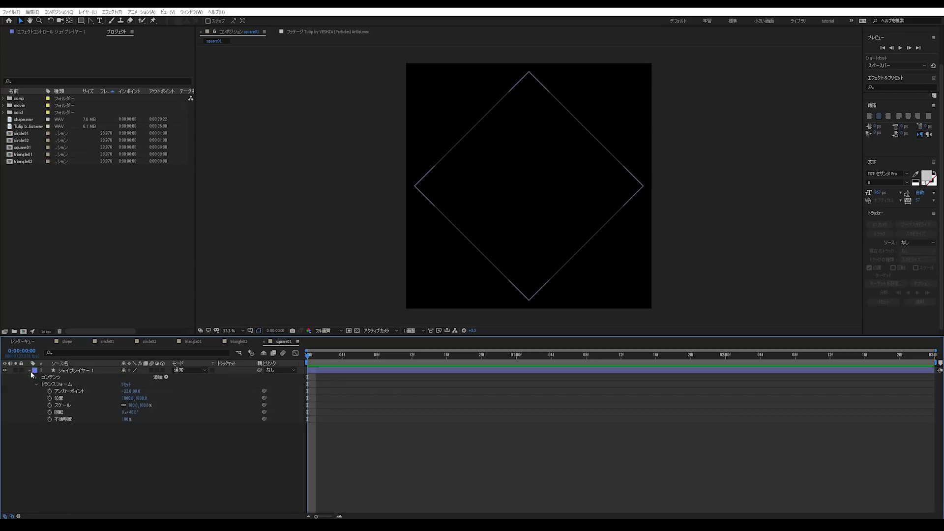
{"action": "left_click", "coordinate": [37, 387]}
{"action": "left_click", "coordinate": [518, 359]}
{"action": "left_click", "coordinate": [37, 378]}
{"action": "left_click", "coordinate": [44, 385]}
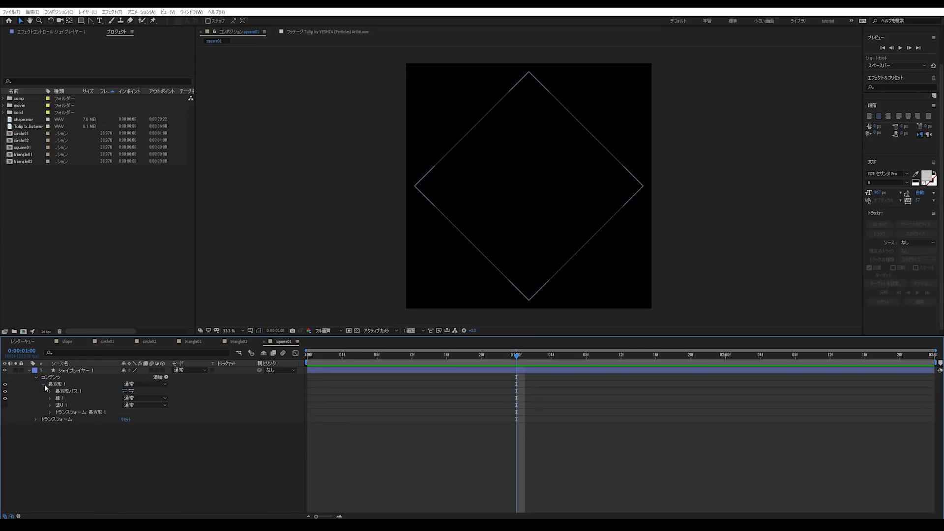
{"action": "left_click", "coordinate": [50, 392]}
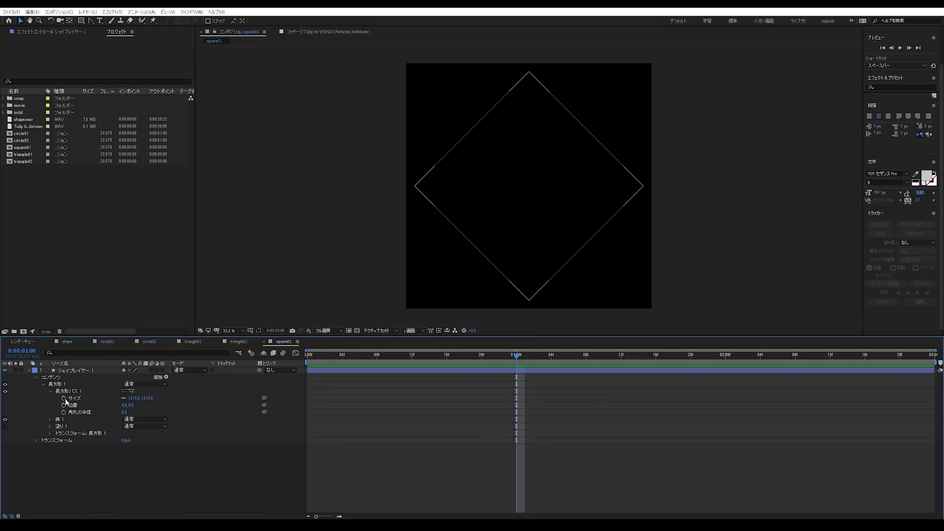
{"action": "left_click", "coordinate": [64, 399]}
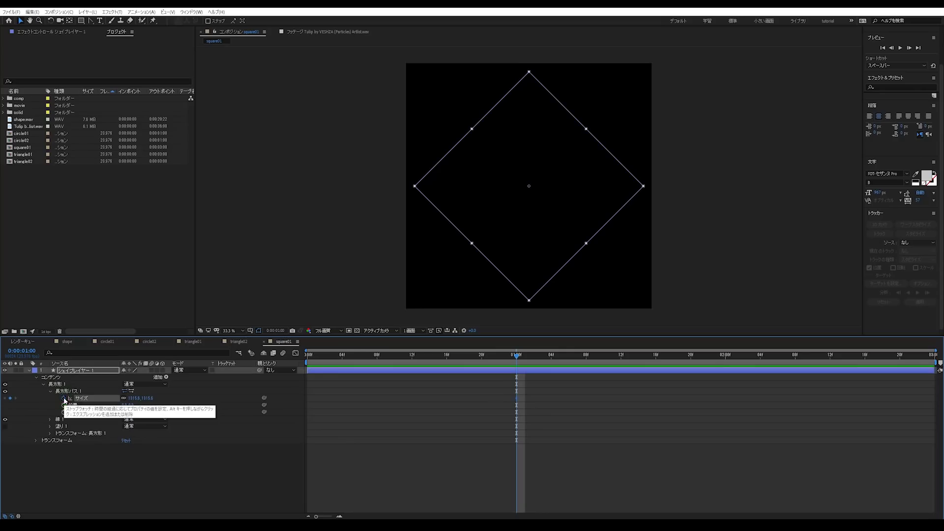
Set the rectangle path's size to 0, 0 at the first frame so the square grows from nothing.
{"action": "key", "text": "Home"}
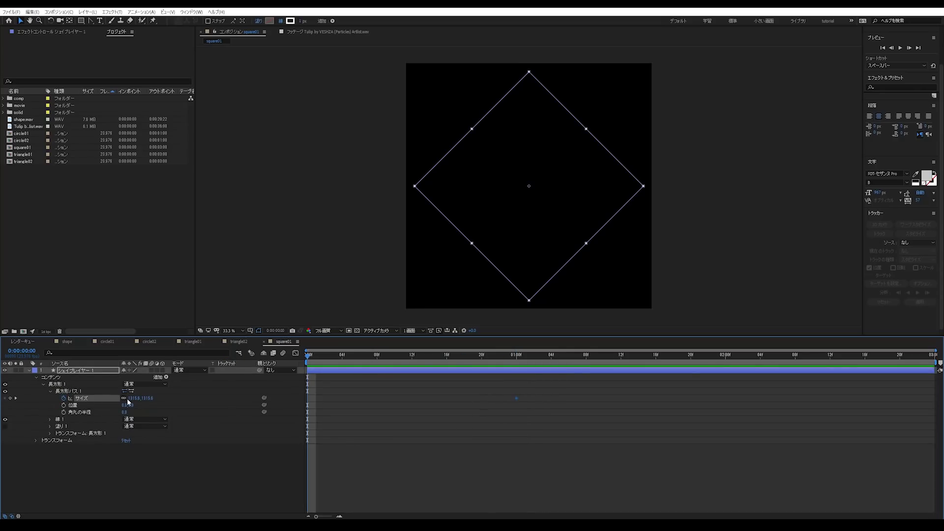
{"action": "left_click_drag", "start_coordinate": [133, 396], "coordinate": [137, 394]}
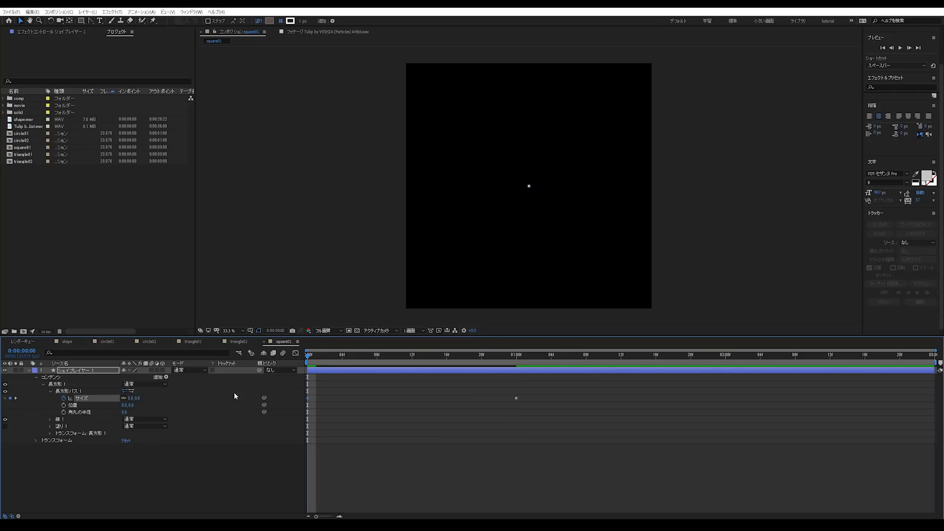
{"action": "left_click", "coordinate": [351, 415]}
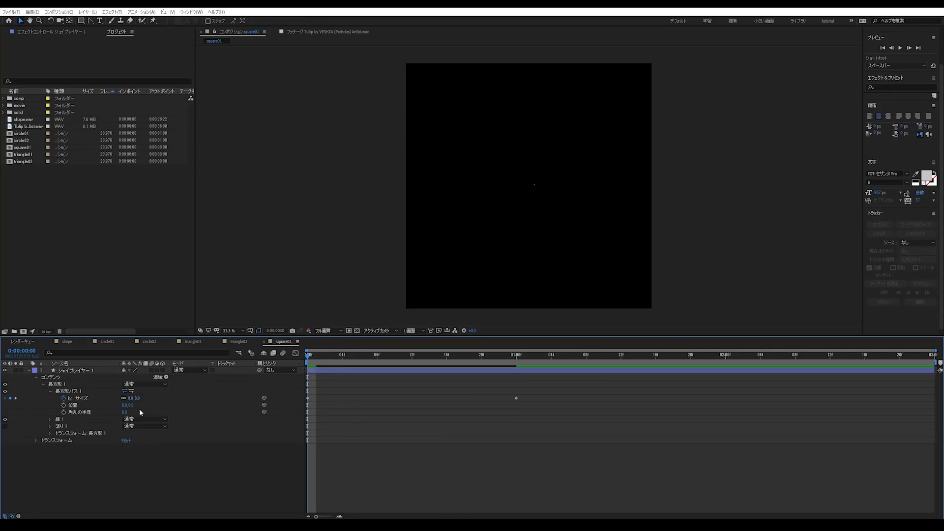
Add a gradient fill to the square layer and reveal its properties at the one-second mark.
{"action": "left_click", "coordinate": [165, 378]}
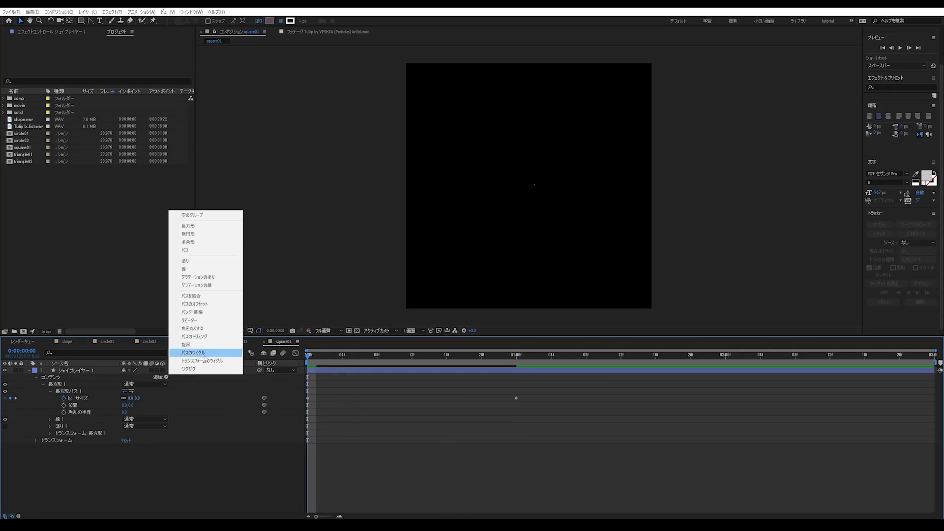
{"action": "left_click", "coordinate": [218, 277]}
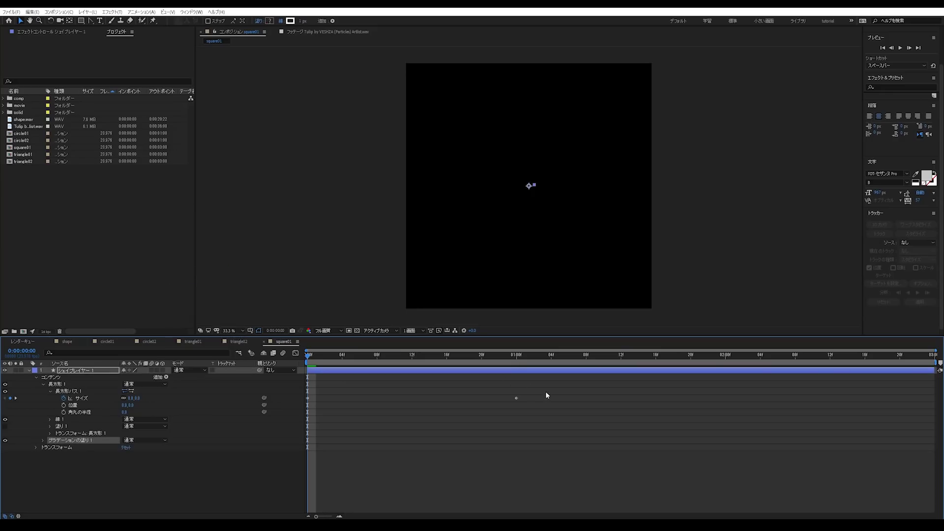
{"action": "left_click", "coordinate": [518, 360]}
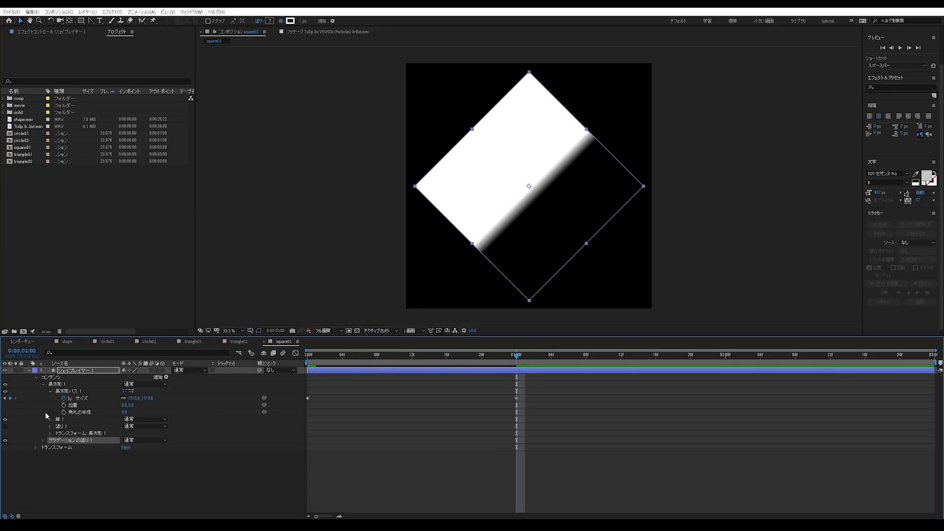
{"action": "left_click", "coordinate": [43, 441]}
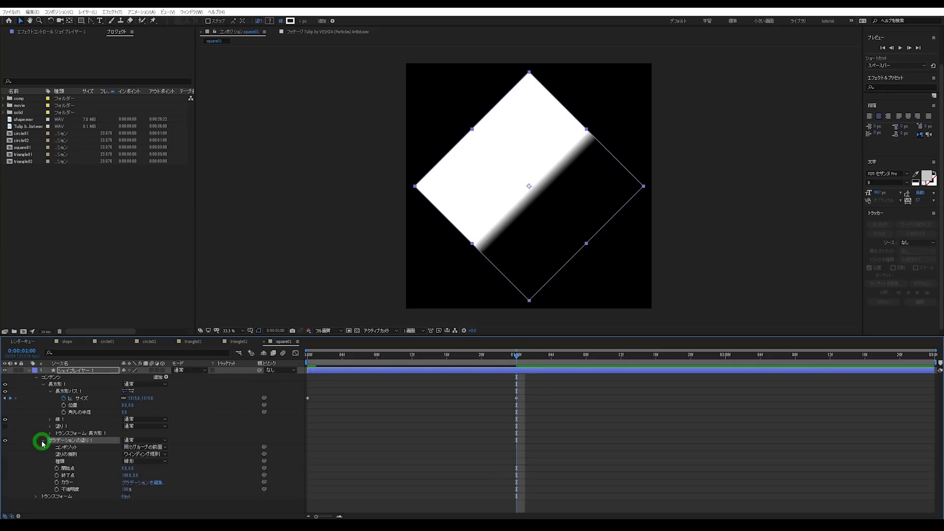
Recolor the fill's gradient to run from a black start stop to a white end stop.
{"action": "left_click", "coordinate": [140, 483]}
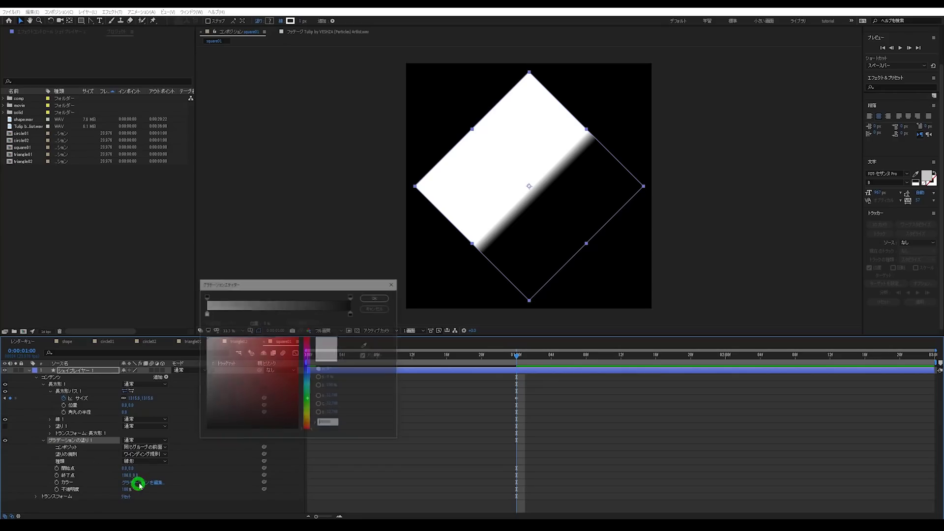
{"action": "left_click_drag", "start_coordinate": [205, 339], "coordinate": [148, 436]}
{"action": "left_click", "coordinate": [352, 312]}
{"action": "left_click", "coordinate": [259, 367]}
{"action": "left_click_drag", "start_coordinate": [258, 367], "coordinate": [187, 316]}
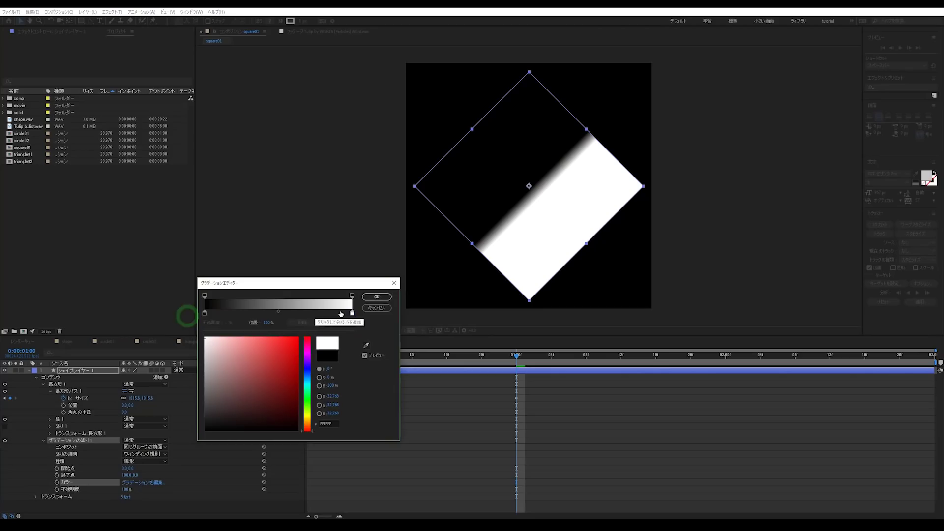
{"action": "left_click", "coordinate": [377, 296]}
Make the gradient fill radial and extend its end point to about 1000 horizontally.
{"action": "left_click", "coordinate": [156, 461]}
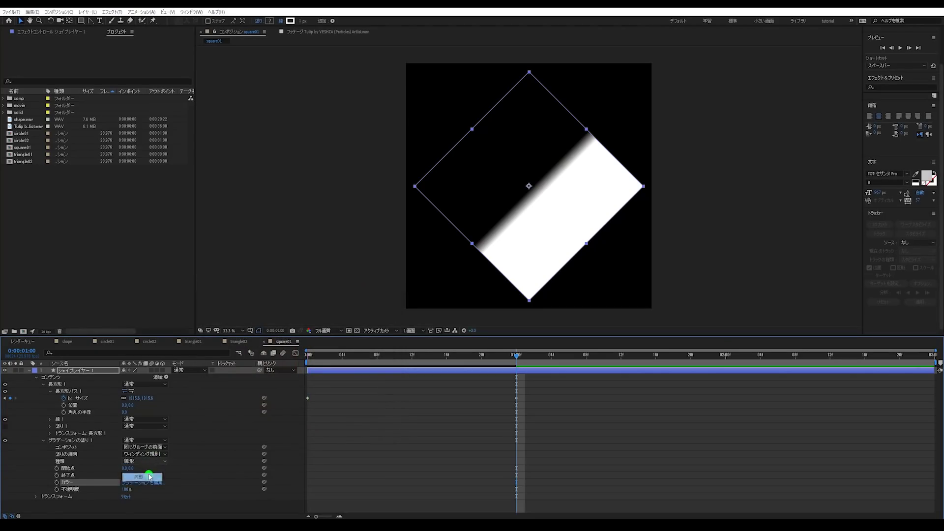
{"action": "left_click", "coordinate": [132, 476]}
{"action": "mouse_move", "coordinate": [126, 475]}
{"action": "left_mouse_down"}
{"action": "mouse_move", "coordinate": [101, 481]}
{"action": "mouse_move", "coordinate": [472, 467]}
{"action": "left_mouse_up"}
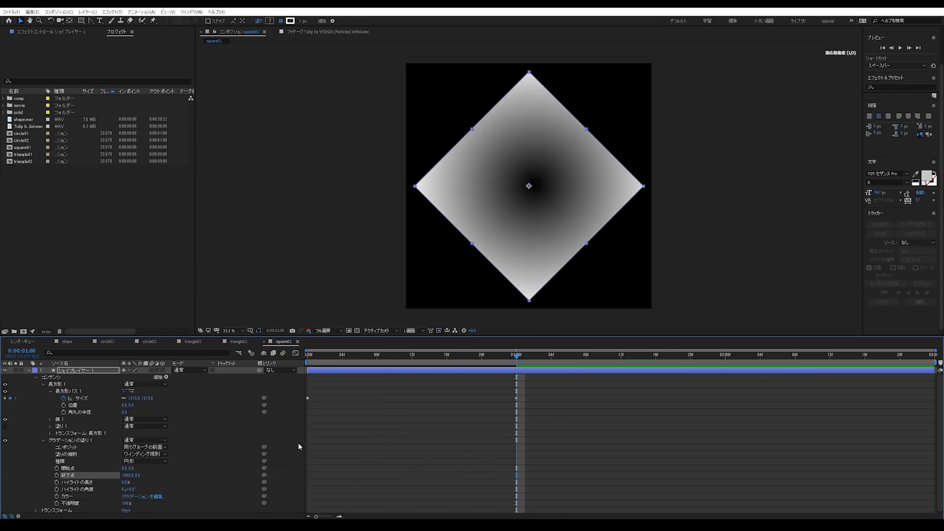
Set the gradient fill's start point to -40, 40.
{"action": "mouse_move", "coordinate": [122, 468]}
{"action": "left_mouse_down"}
{"action": "mouse_move", "coordinate": [97, 465]}
{"action": "mouse_move", "coordinate": [165, 471]}
{"action": "mouse_move", "coordinate": [128, 467]}
{"action": "left_mouse_up"}
{"action": "left_click", "coordinate": [128, 468]}
{"action": "type", "text": "-60"}
{"action": "key", "text": "Return"}
{"action": "left_click", "coordinate": [132, 469]}
{"action": "type", "text": "-40"}
{"action": "key", "text": "Tab"}
{"action": "type", "text": "40"}
{"action": "key", "text": "Return"}
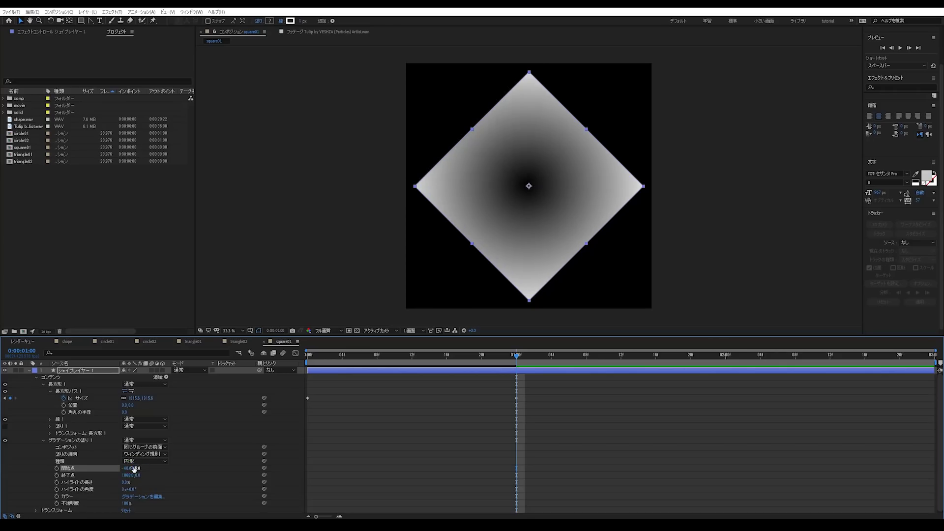
{"action": "left_click", "coordinate": [472, 493]}
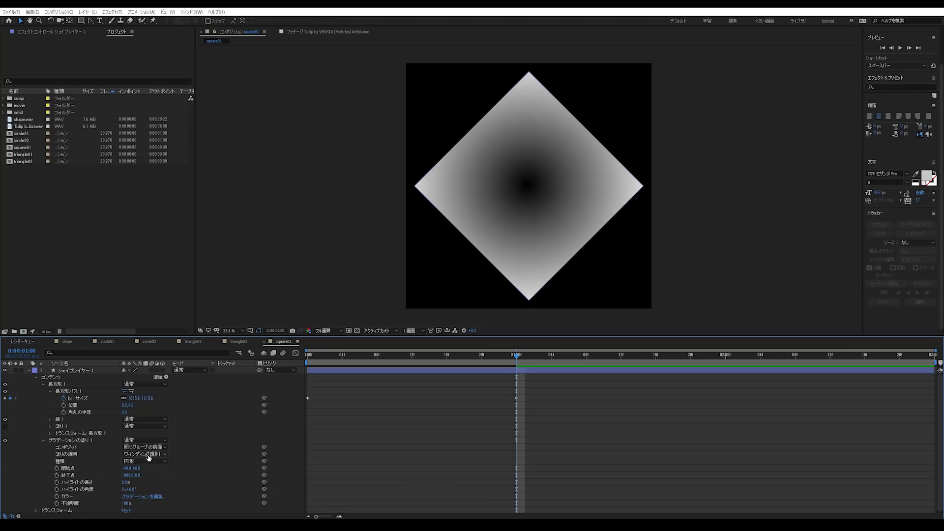
Try an opacity of 70% on the square's gradient fill.
{"action": "left_click", "coordinate": [126, 505]}
{"action": "type", "text": "70"}
{"action": "key", "text": "Return"}
{"action": "left_click", "coordinate": [412, 456]}
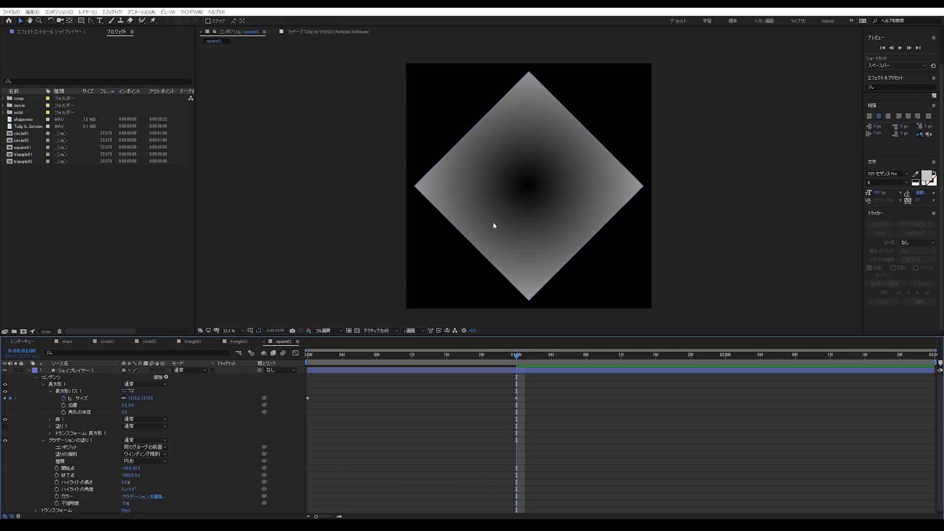
{"action": "scroll", "coordinate": [492, 222], "scroll_direction": "down", "scroll_amount": 4}
{"action": "scroll", "coordinate": [538, 234], "scroll_direction": "up", "scroll_amount": 4}
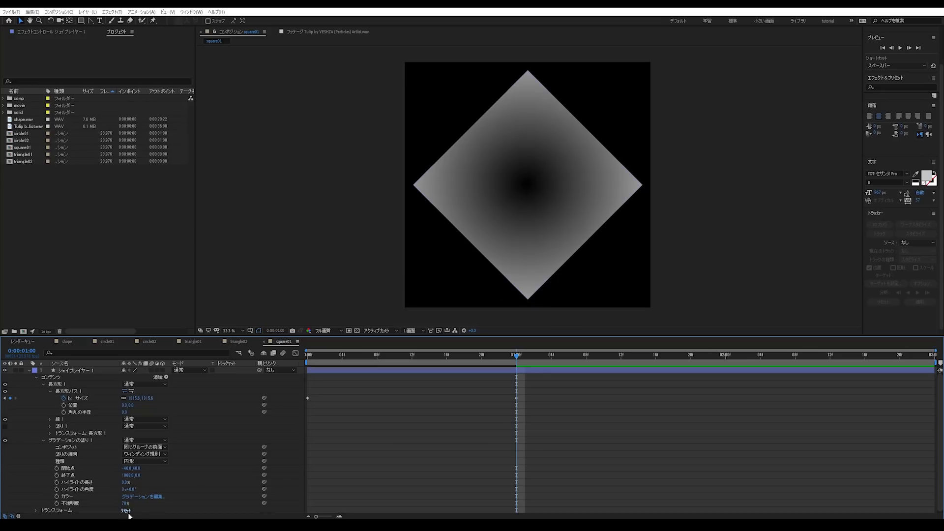
Set the gradient fill's opacity to 40% and scrub the square's growth to frame 16.
{"action": "left_click_drag", "start_coordinate": [125, 506], "coordinate": [115, 507]}
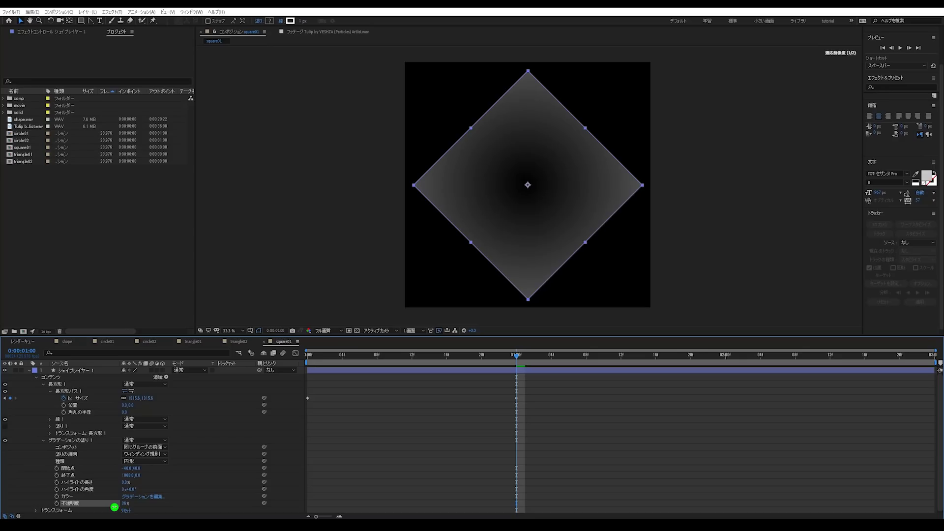
{"action": "left_click", "coordinate": [127, 503]}
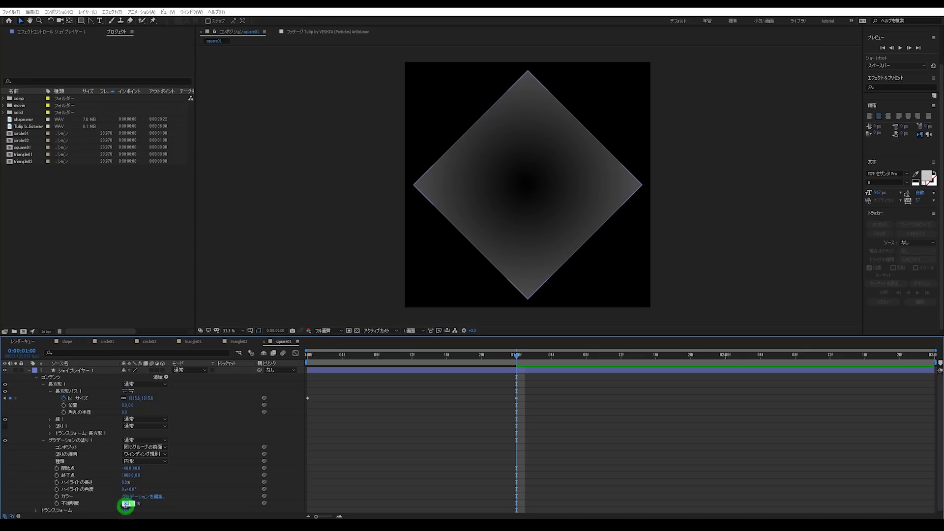
{"action": "left_click", "coordinate": [117, 506]}
{"action": "type", "text": "40"}
{"action": "key", "text": "Return"}
{"action": "left_click", "coordinate": [389, 476]}
{"action": "left_click_drag", "start_coordinate": [407, 360], "coordinate": [447, 365]}
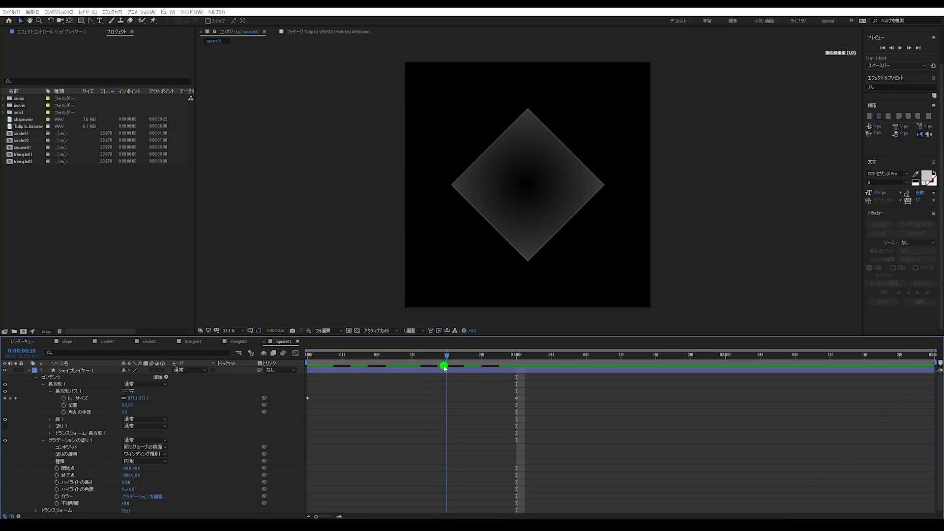
Keyframe the gradient fill's opacity at frame 16 and set it to 0% at one second.
{"action": "left_click", "coordinate": [56, 503]}
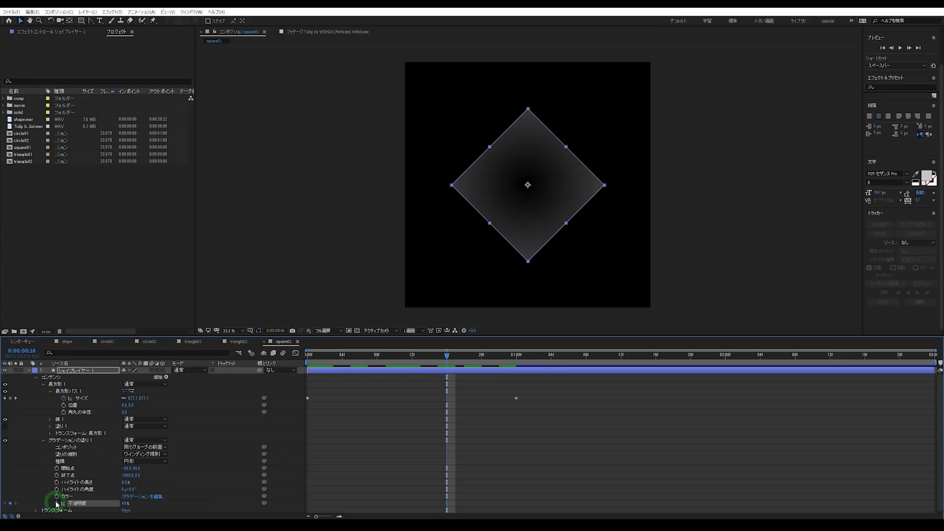
{"action": "left_click", "coordinate": [515, 361]}
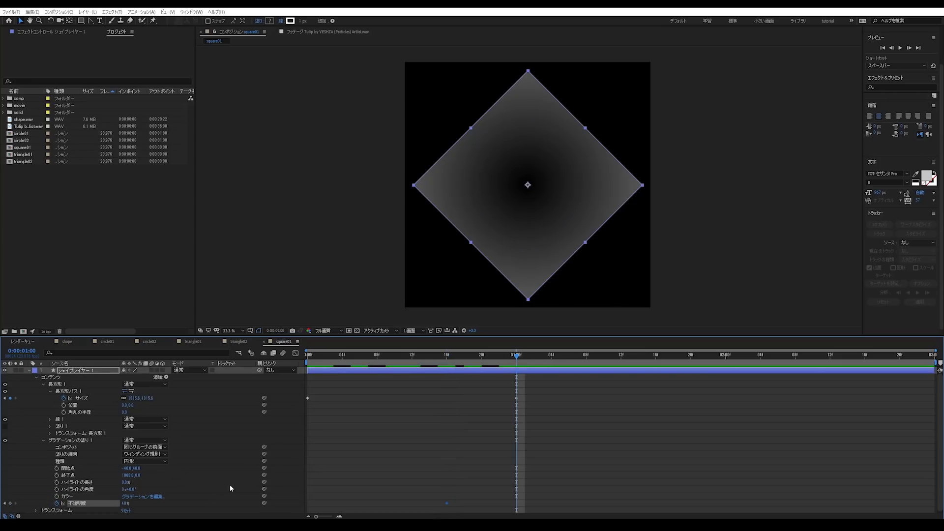
{"action": "left_click", "coordinate": [125, 506]}
{"action": "type", "text": "0"}
{"action": "key", "text": "Return"}
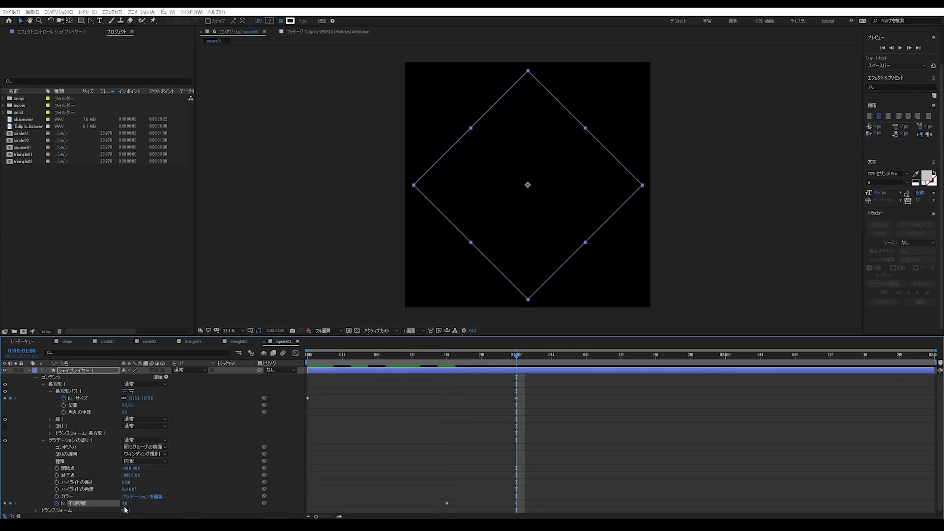
{"action": "left_click", "coordinate": [422, 462]}
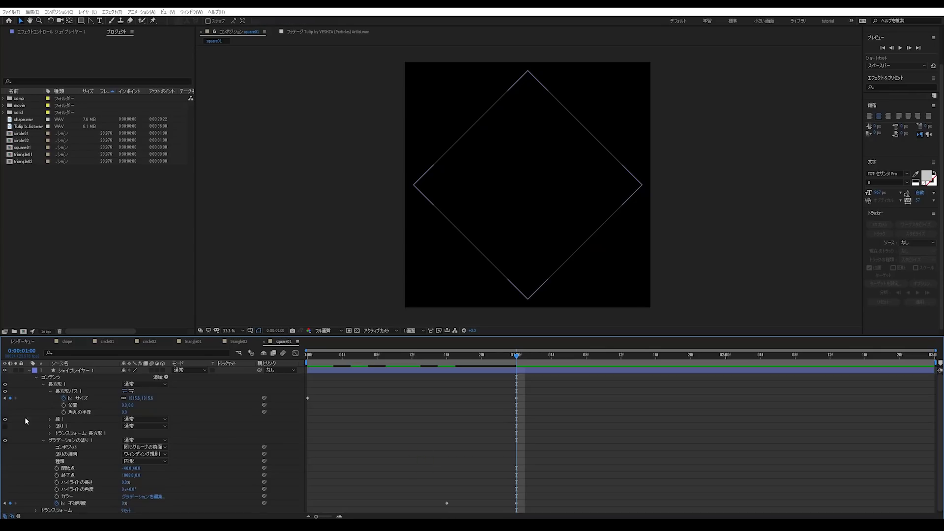
Animate the square's stroke width from 15 at the first frame to 0 at one second, and preview it.
{"action": "left_click", "coordinate": [49, 420]}
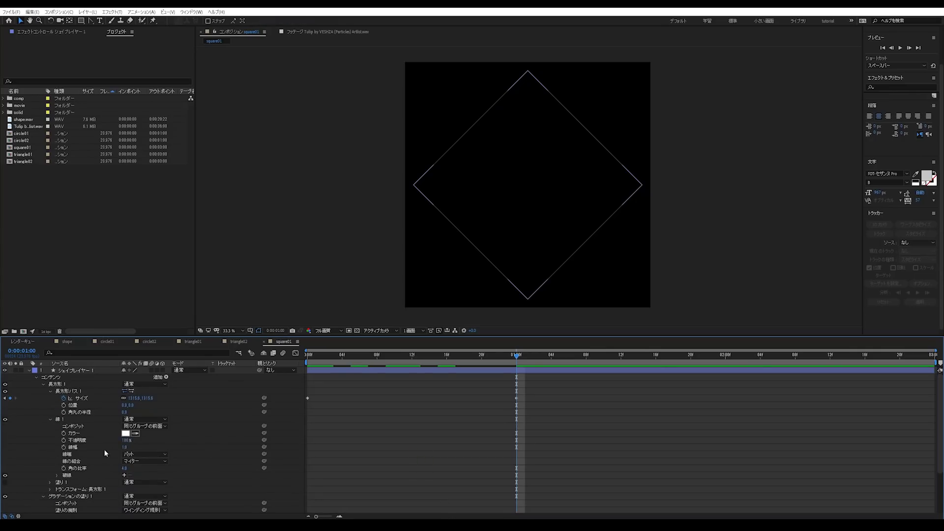
{"action": "left_click_drag", "start_coordinate": [125, 449], "coordinate": [70, 444]}
{"action": "left_click", "coordinate": [64, 447]}
{"action": "key", "text": "Home"}
{"action": "left_click", "coordinate": [124, 448]}
{"action": "type", "text": "15"}
{"action": "key", "text": "Return"}
{"action": "key", "text": "space"}
{"action": "key", "text": "space"}
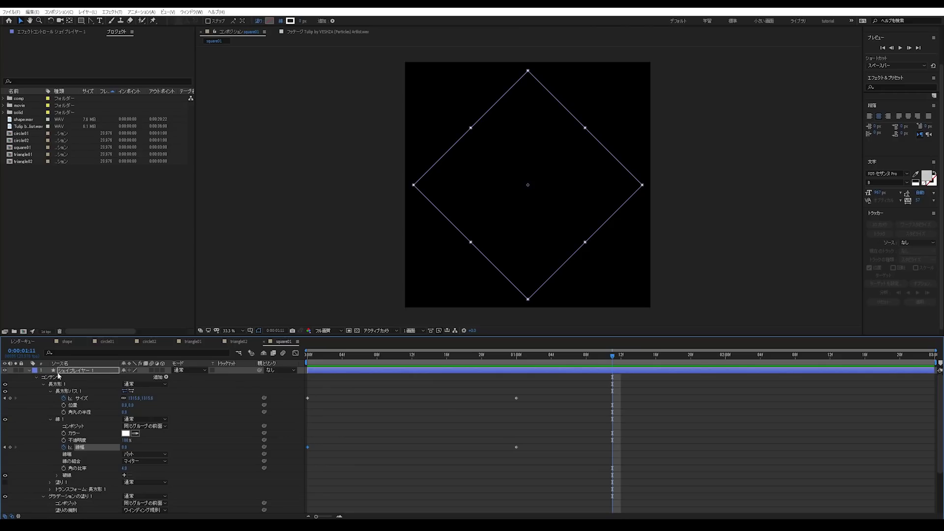
Show only the square layer's animated properties and apply Easy Ease to all their keyframes.
{"action": "left_click", "coordinate": [64, 372]}
{"action": "key", "text": "u"}
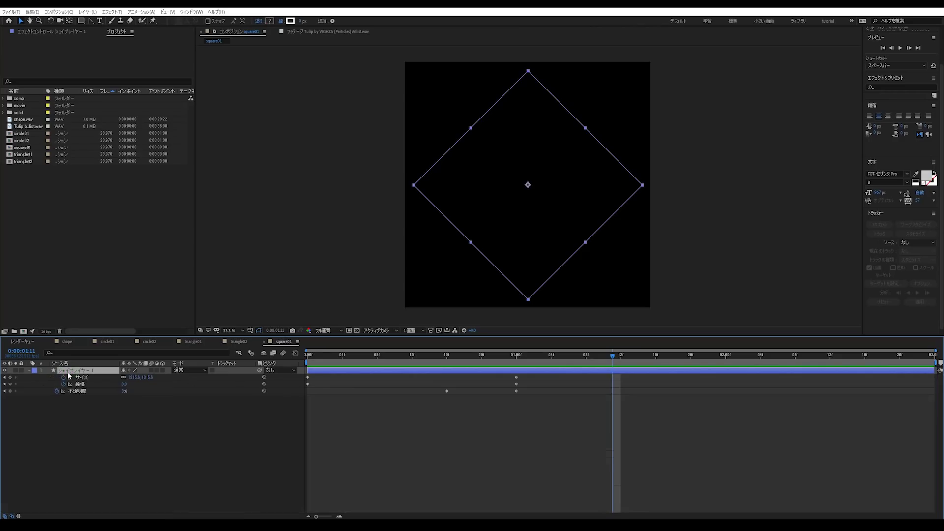
{"action": "left_click_drag", "start_coordinate": [557, 407], "coordinate": [294, 370]}
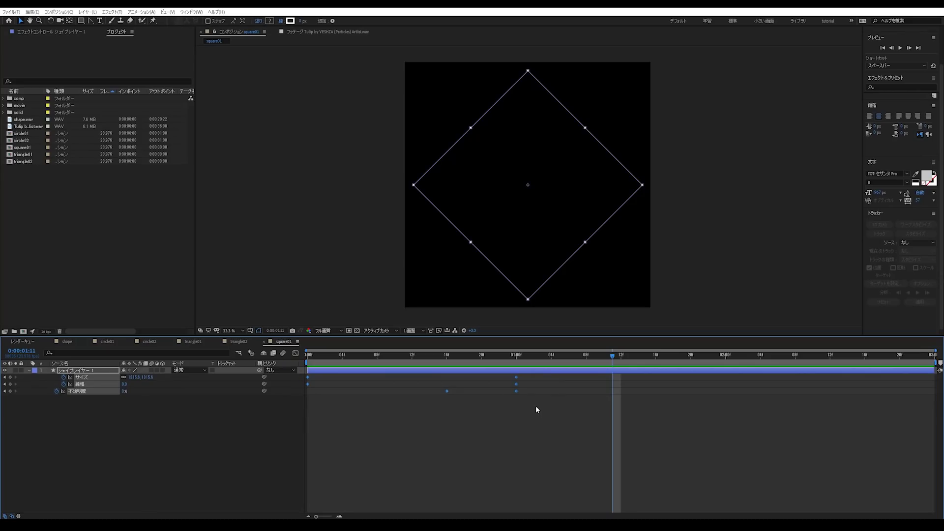
{"action": "key", "text": "F9"}
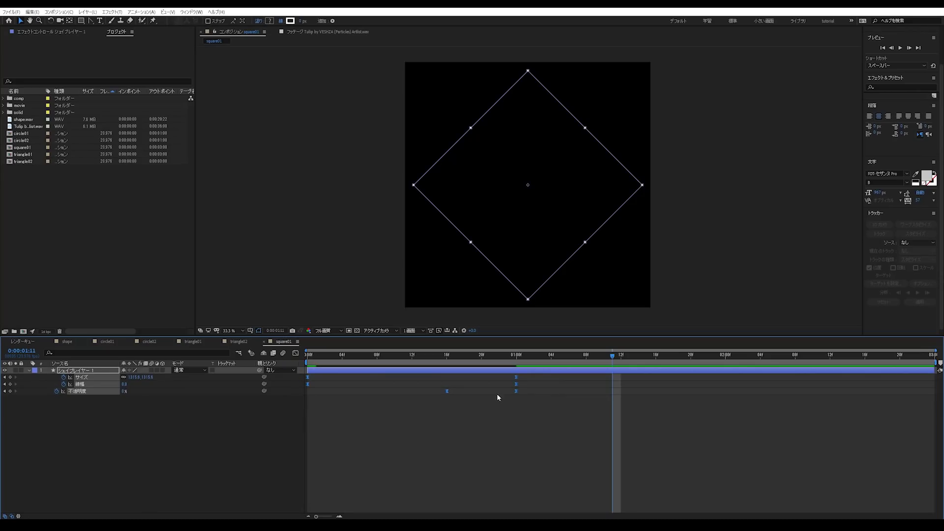
Shape the square's size value curve with a near-vertical start and a long ease-out into the one-second keyframe.
{"action": "left_click", "coordinate": [297, 354]}
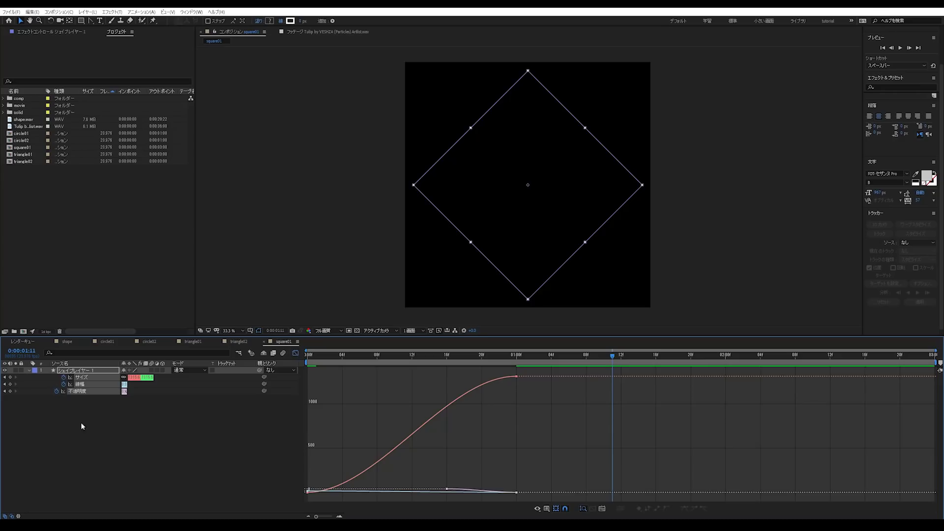
{"action": "left_click", "coordinate": [94, 440]}
{"action": "left_click", "coordinate": [86, 378]}
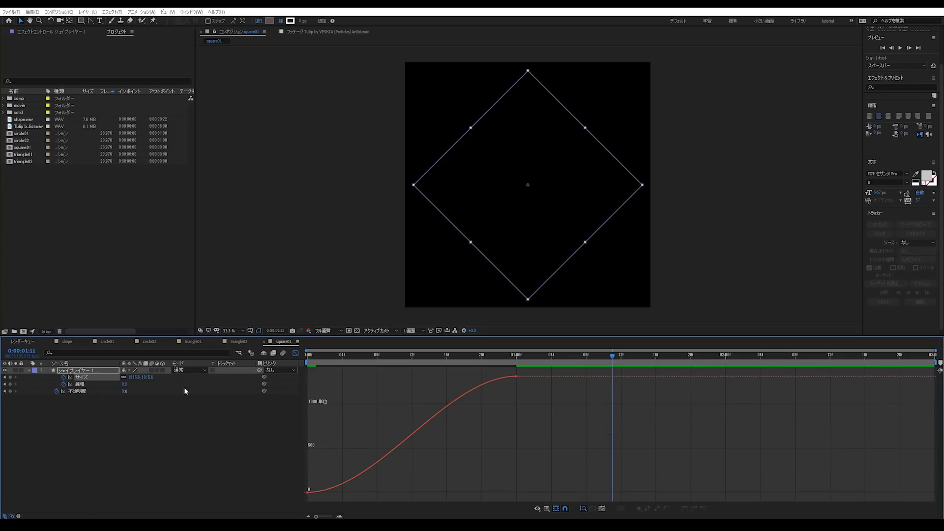
{"action": "left_click", "coordinate": [308, 493]}
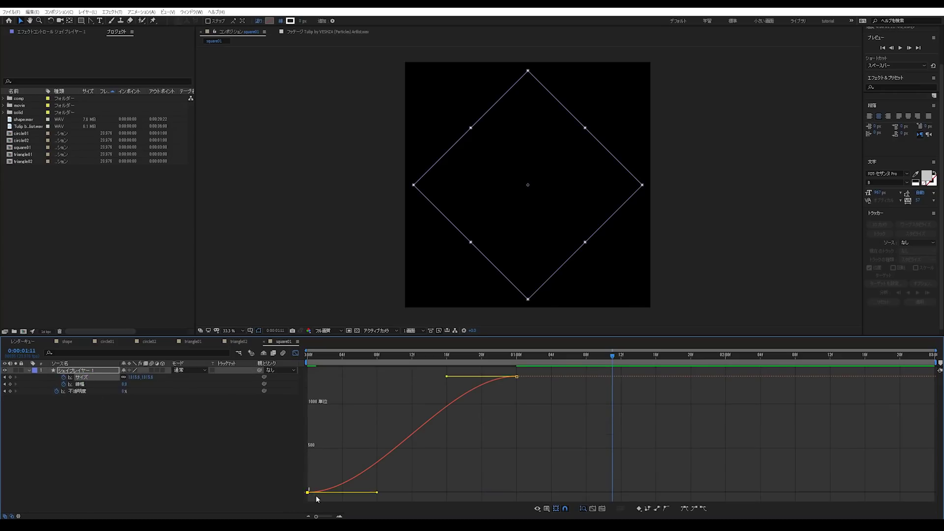
{"action": "left_click_drag", "start_coordinate": [372, 487], "coordinate": [280, 385]}
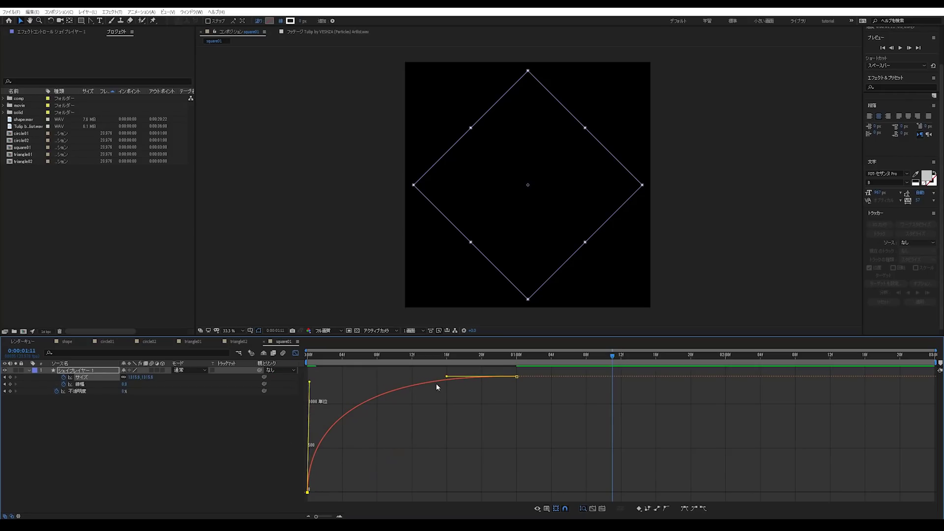
{"action": "left_click_drag", "start_coordinate": [448, 376], "coordinate": [342, 376]}
{"action": "key", "text": "space"}
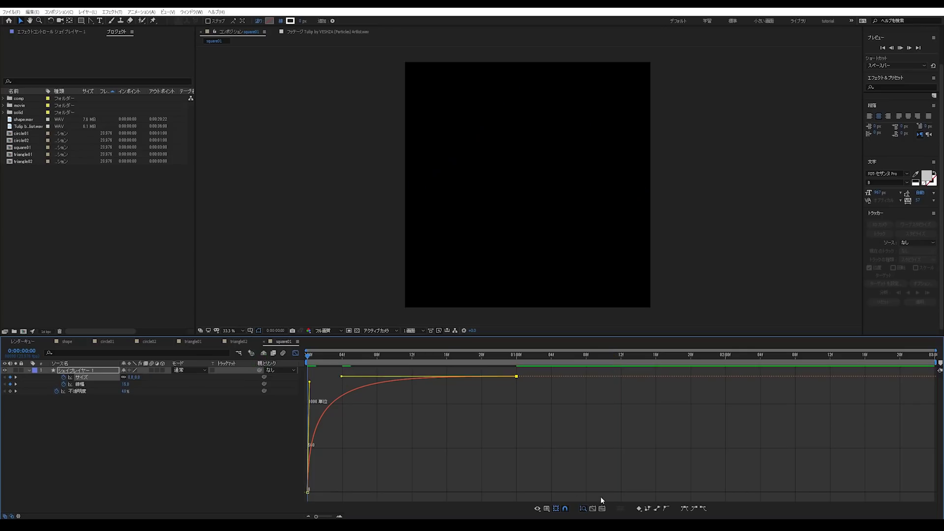
Refine the size curve's handles, keeping the first keyframe's handle nearly vertical, and preview the growth.
{"action": "left_click_drag", "start_coordinate": [334, 354], "coordinate": [354, 377]}
{"action": "key", "text": "Home"}
{"action": "left_click", "coordinate": [281, 359]}
{"action": "key", "text": "space"}
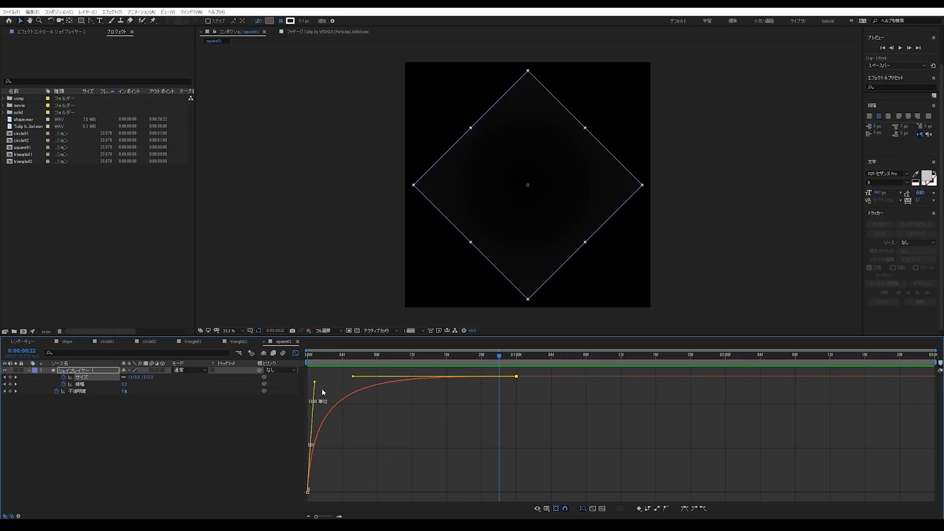
{"action": "left_click", "coordinate": [315, 383]}
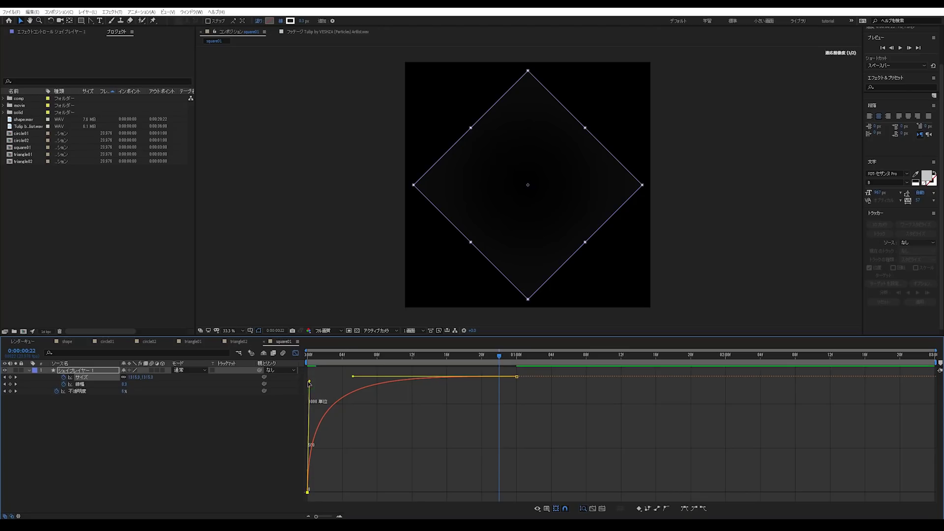
{"action": "left_click_drag", "start_coordinate": [341, 352], "coordinate": [295, 363]}
{"action": "key", "text": "space"}
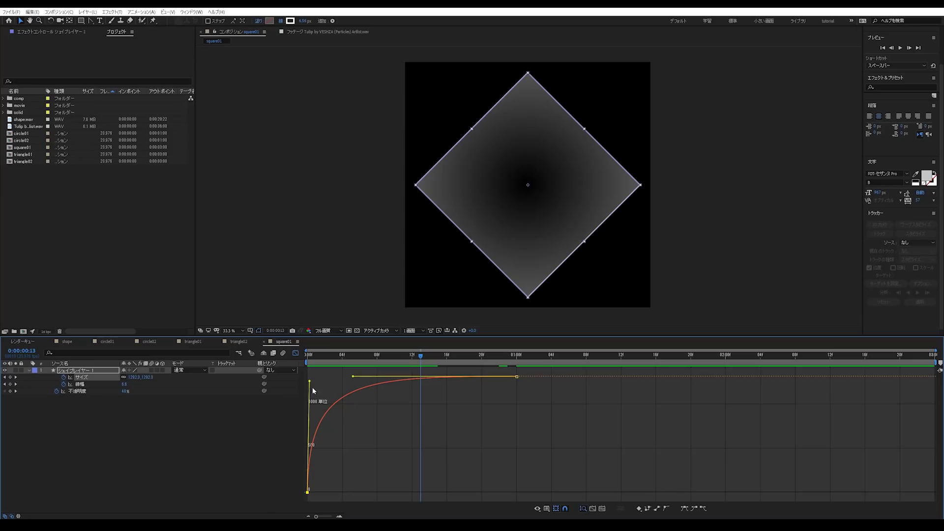
Shape the stroke width's value curve so it drops steeply at the first keyframe and levels off toward one second.
{"action": "left_click", "coordinate": [101, 436]}
{"action": "left_click", "coordinate": [79, 384]}
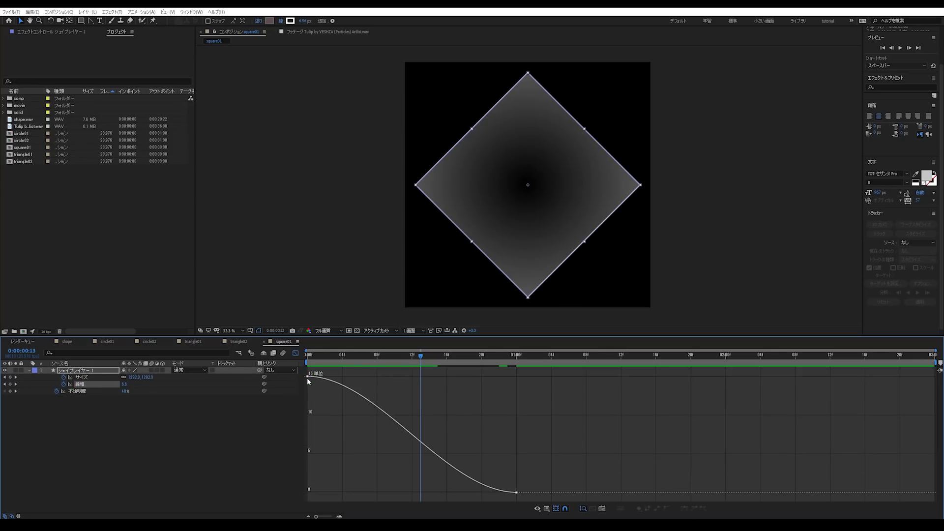
{"action": "left_click", "coordinate": [347, 386]}
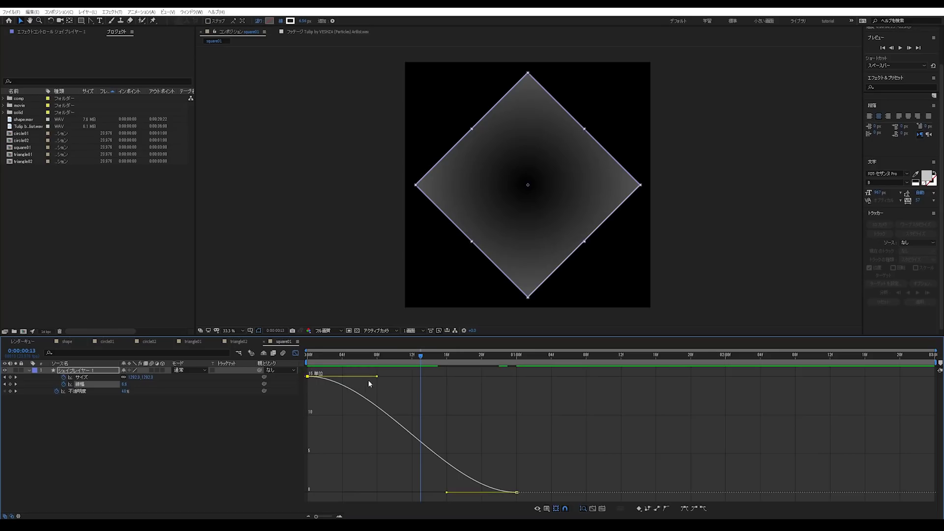
{"action": "mouse_move", "coordinate": [376, 379]}
{"action": "left_mouse_down"}
{"action": "mouse_move", "coordinate": [297, 443]}
{"action": "mouse_move", "coordinate": [285, 481]}
{"action": "left_mouse_up"}
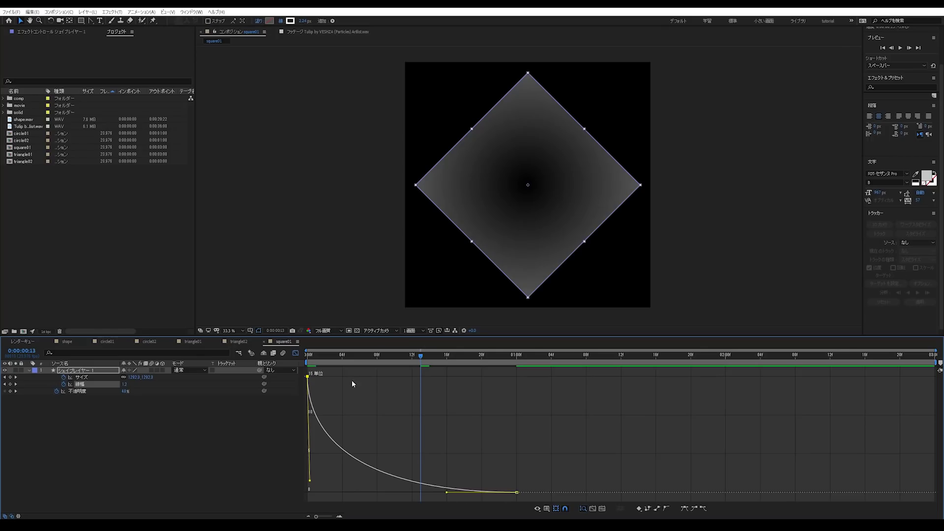
Play back the square's growth several times from the first frame and examine the fill opacity's value curve.
{"action": "left_click", "coordinate": [304, 373]}
{"action": "key", "text": "space"}
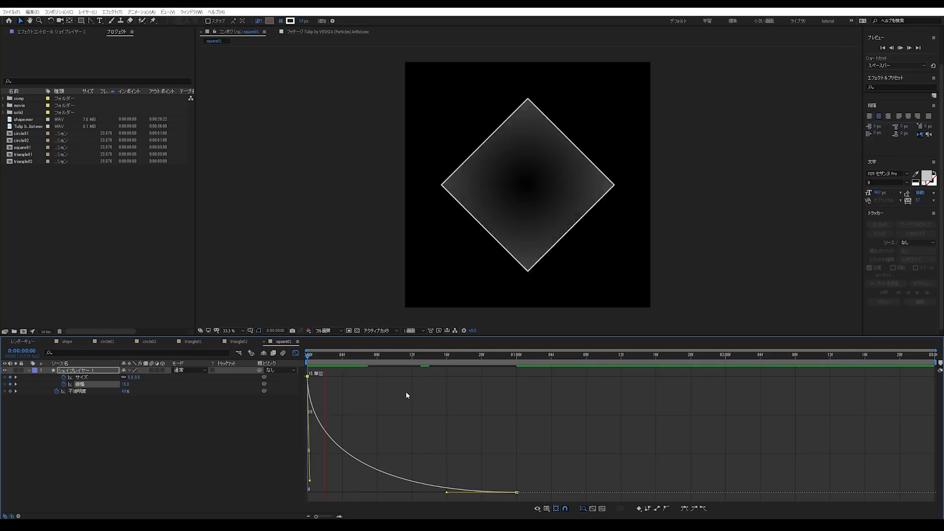
{"action": "left_click_drag", "start_coordinate": [422, 355], "coordinate": [286, 362]}
{"action": "key", "text": "space"}
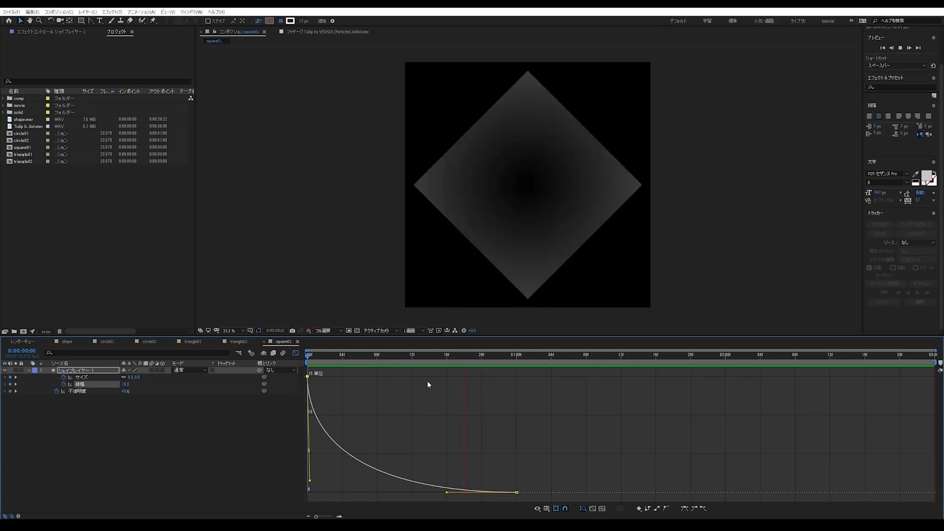
{"action": "left_click_drag", "start_coordinate": [416, 358], "coordinate": [267, 361]}
{"action": "key", "text": "space"}
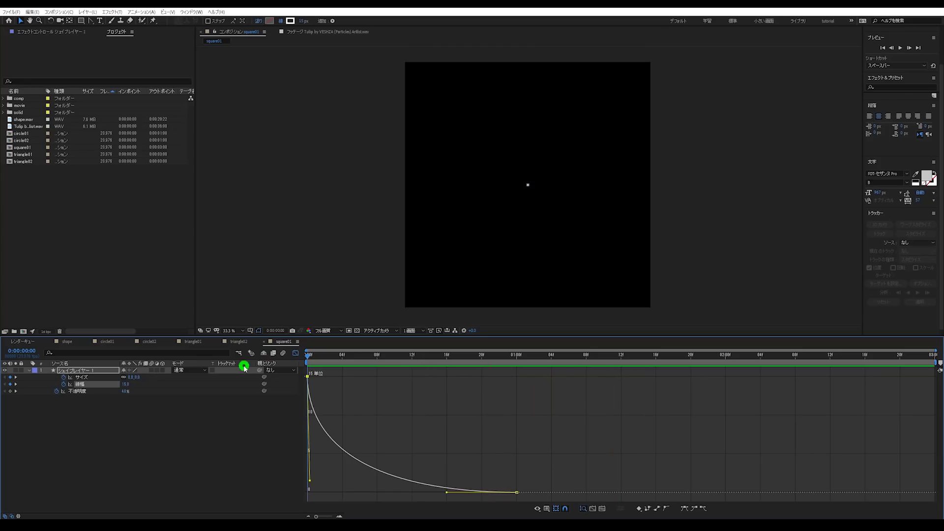
{"action": "left_click_drag", "start_coordinate": [364, 358], "coordinate": [386, 389]}
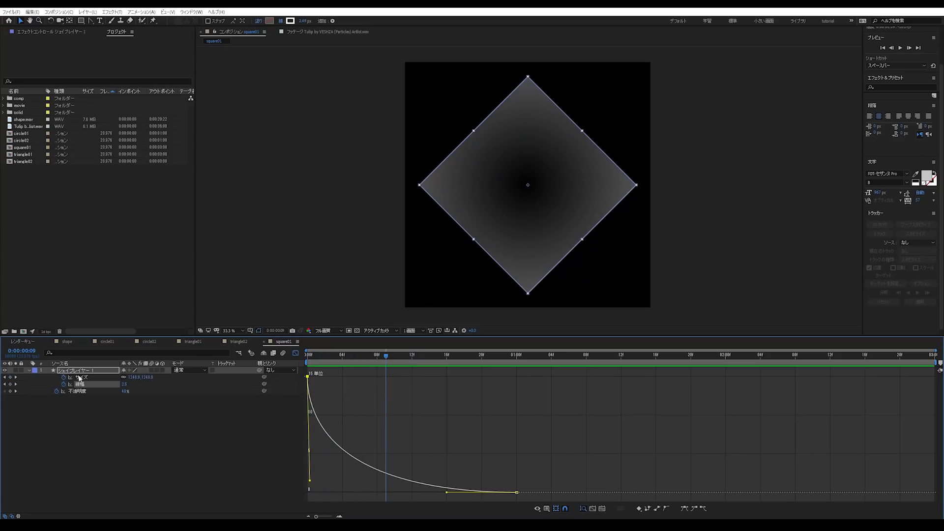
{"action": "left_click", "coordinate": [74, 391]}
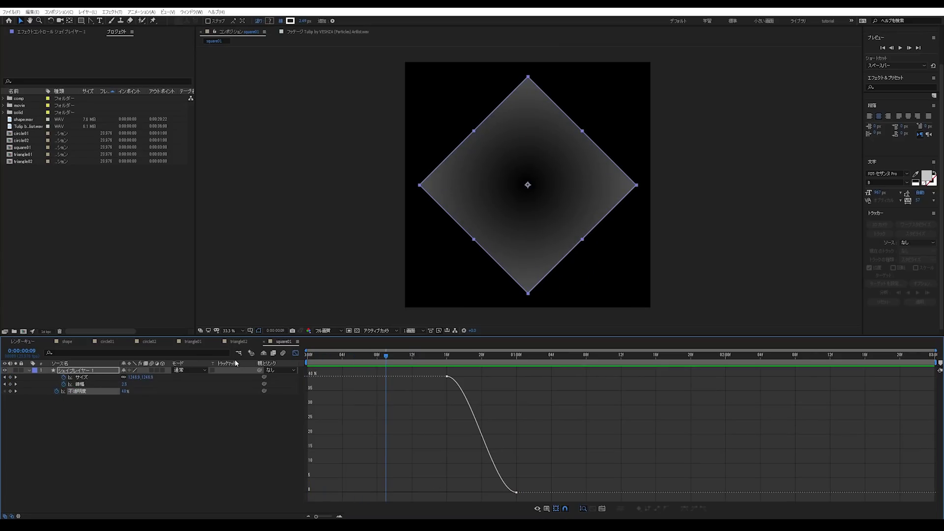
{"action": "left_click", "coordinate": [295, 353]}
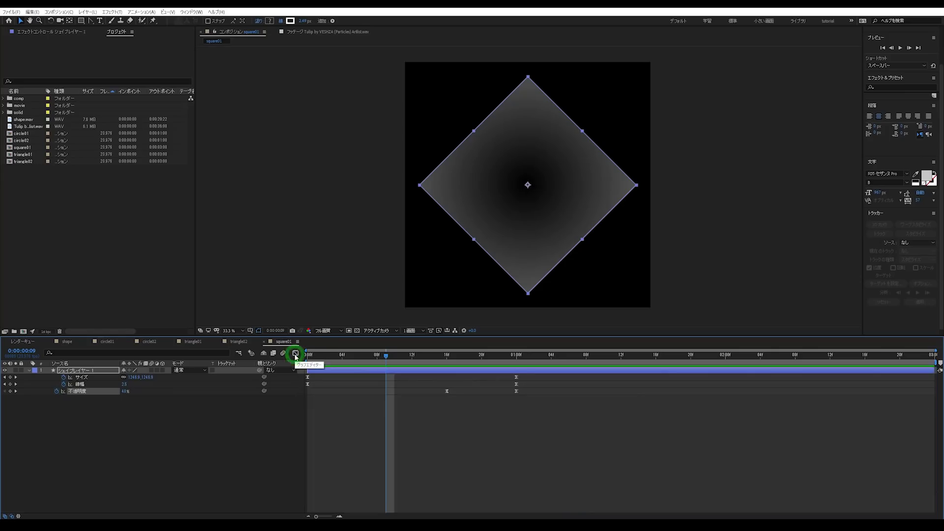
Try a 0% opacity keyframe for the gradient fill at frame 12, preview it, and undo it.
{"action": "mouse_move", "coordinate": [386, 355]}
{"action": "left_mouse_down"}
{"action": "mouse_move", "coordinate": [369, 354]}
{"action": "mouse_move", "coordinate": [435, 382]}
{"action": "mouse_move", "coordinate": [423, 362]}
{"action": "mouse_move", "coordinate": [412, 362]}
{"action": "left_mouse_up"}
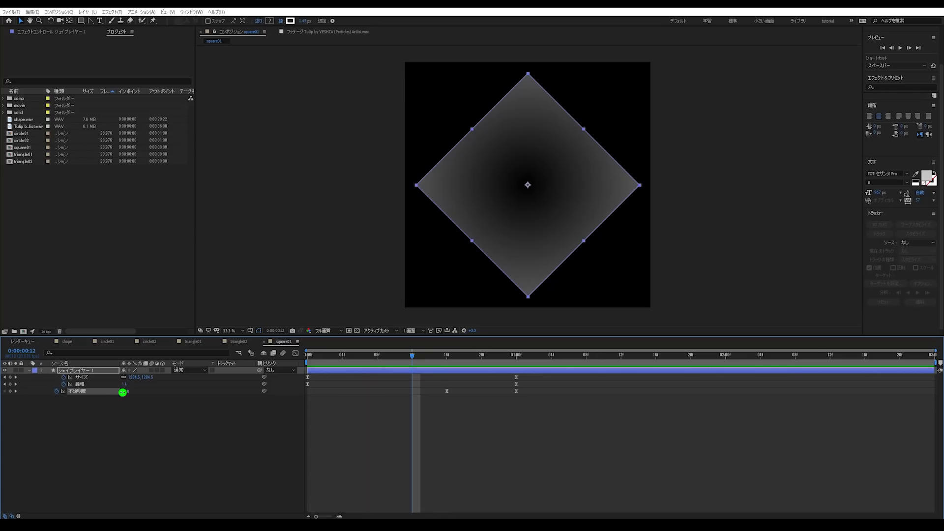
{"action": "left_click", "coordinate": [122, 392]}
{"action": "type", "text": "0"}
{"action": "key", "text": "Return"}
{"action": "key", "text": "space"}
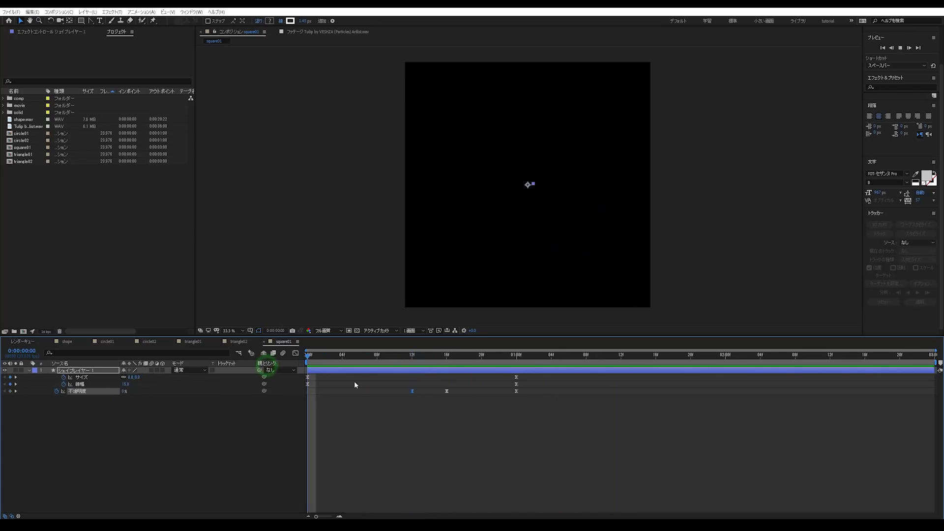
{"action": "left_click", "coordinate": [412, 355]}
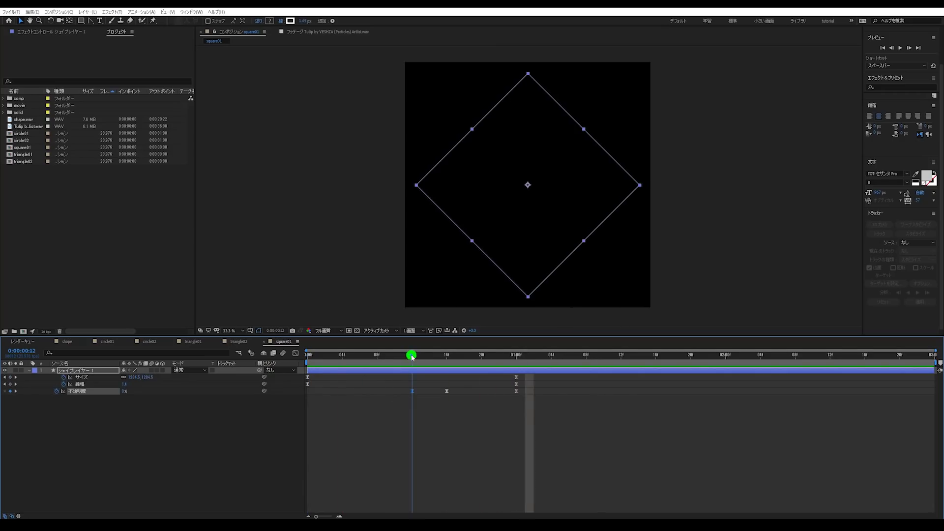
{"action": "key", "text": "ctrl+z"}
Set the gradient fill's opacity to 0% at frame 15.
{"action": "left_click_drag", "start_coordinate": [418, 356], "coordinate": [438, 355]}
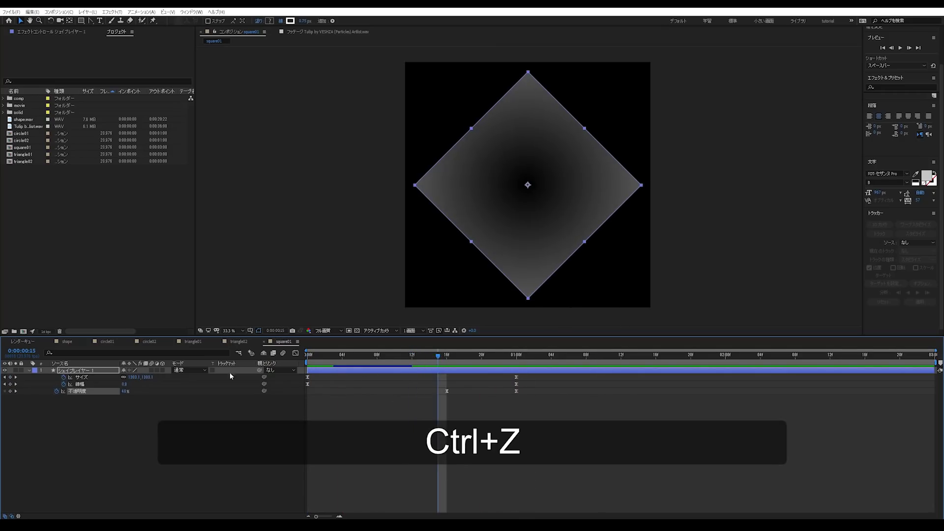
{"action": "left_click", "coordinate": [126, 392]}
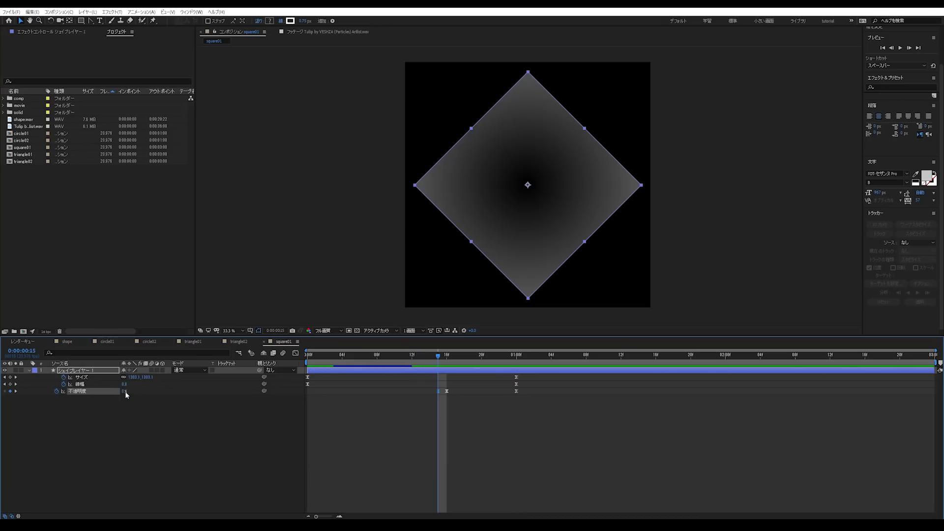
Set the shape layer's opacity to 0% at 0:00:00:15 and preview the square01 animation.
{"action": "type", "text": "0"}
{"action": "key", "text": "Return"}
{"action": "key", "text": "space"}
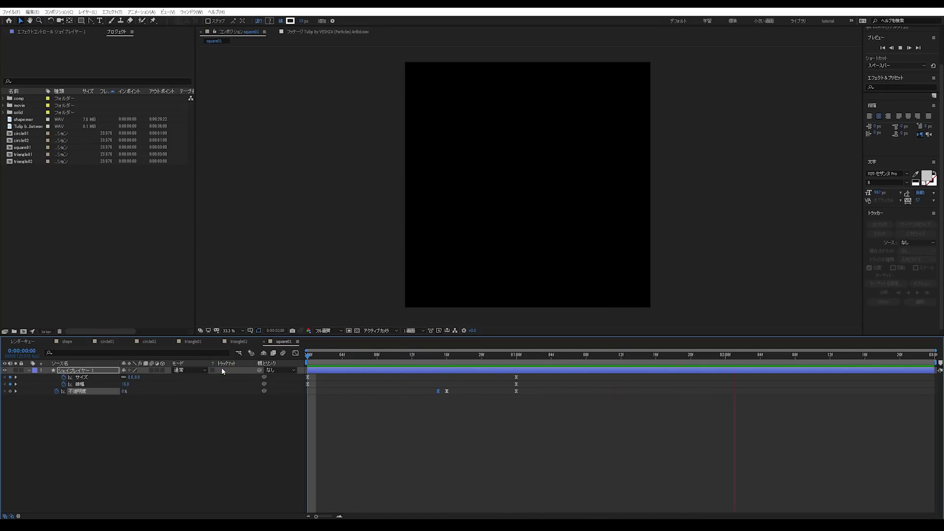
{"action": "key", "text": "space"}
{"action": "key", "text": "space"}
{"action": "key", "text": "space"}
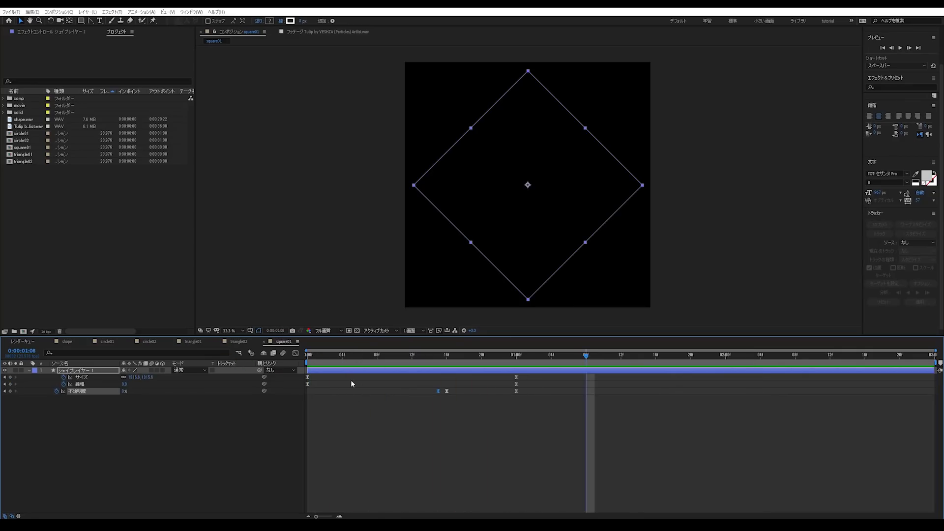
{"action": "key", "text": "Home"}
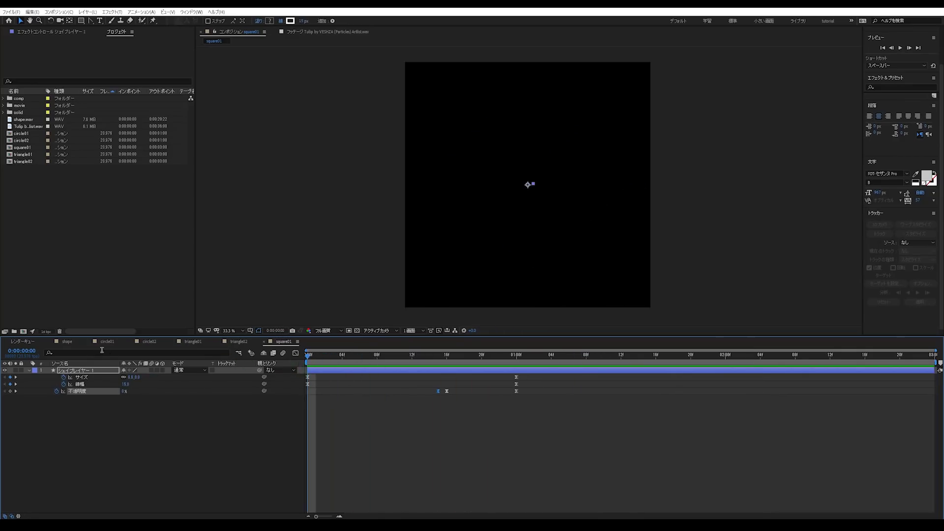
Play back the circle01, circle02, triangle01 and triangle02 compositions in turn to review their shape animations.
{"action": "left_click", "coordinate": [106, 341]}
{"action": "key", "text": "Home"}
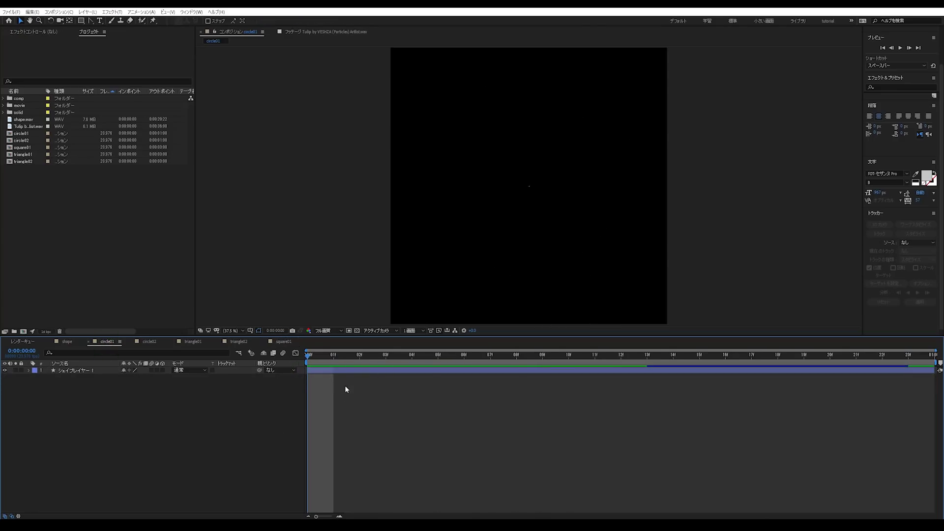
{"action": "left_click", "coordinate": [344, 387]}
{"action": "key", "text": "space"}
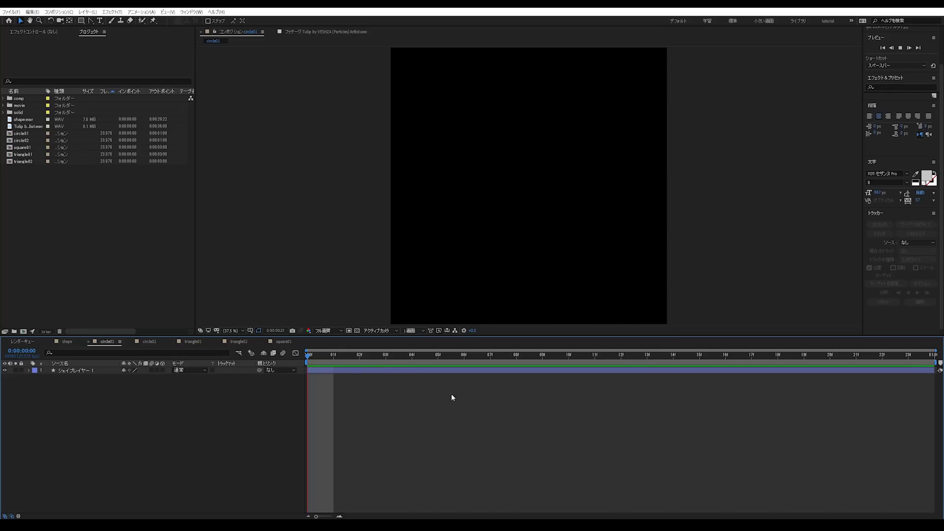
{"action": "key", "text": "space"}
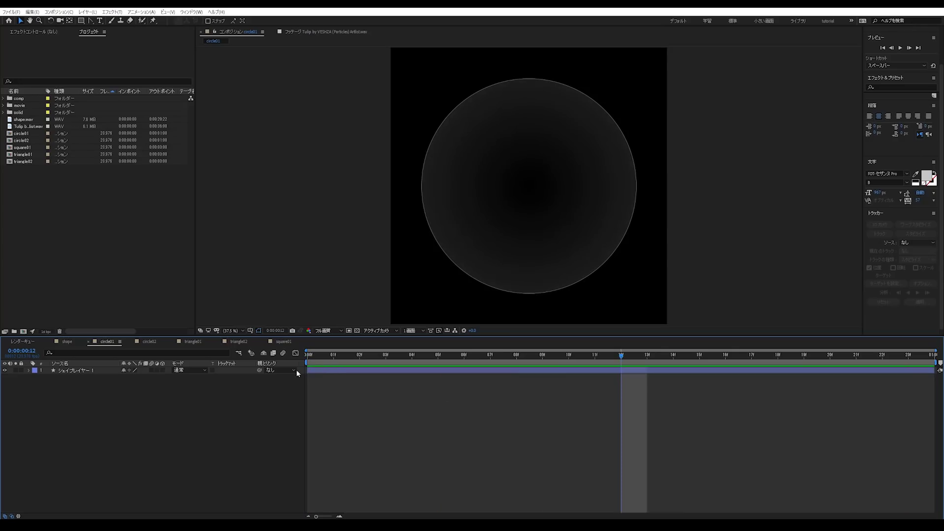
{"action": "left_click", "coordinate": [153, 344]}
{"action": "key", "text": "space"}
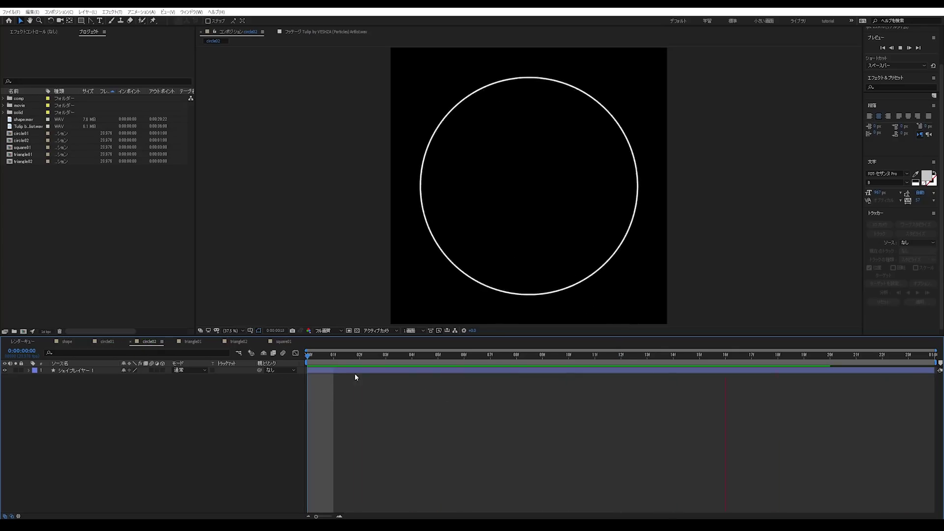
{"action": "key", "text": "space"}
{"action": "left_click", "coordinate": [195, 344]}
{"action": "left_click", "coordinate": [339, 356]}
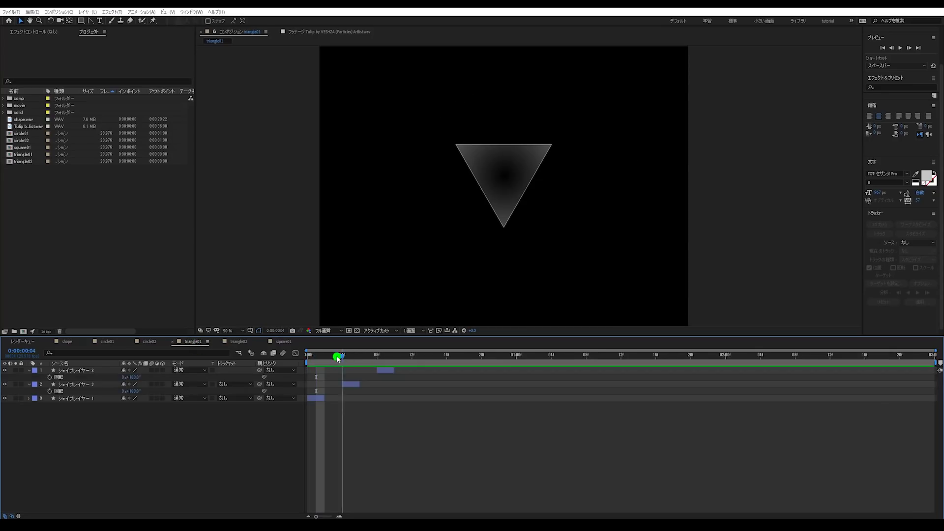
{"action": "key", "text": "space"}
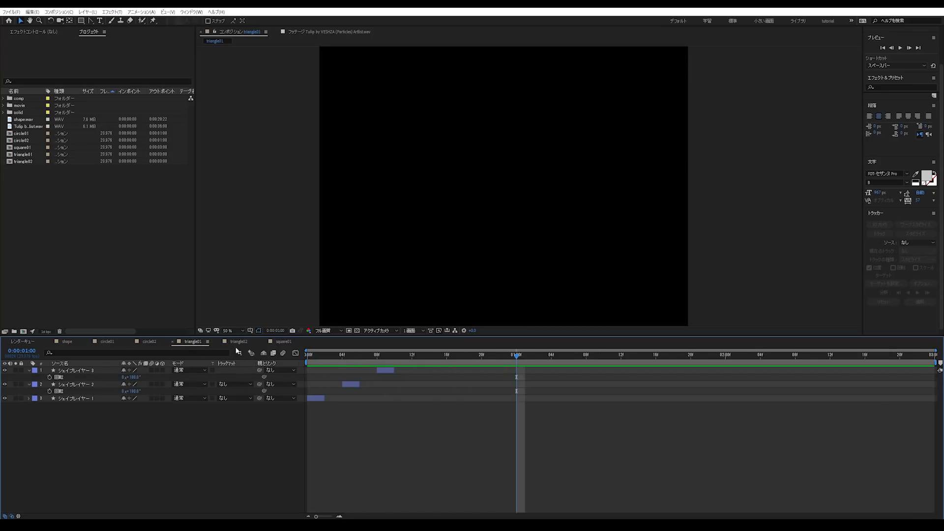
{"action": "left_click", "coordinate": [239, 341]}
{"action": "key", "text": "space"}
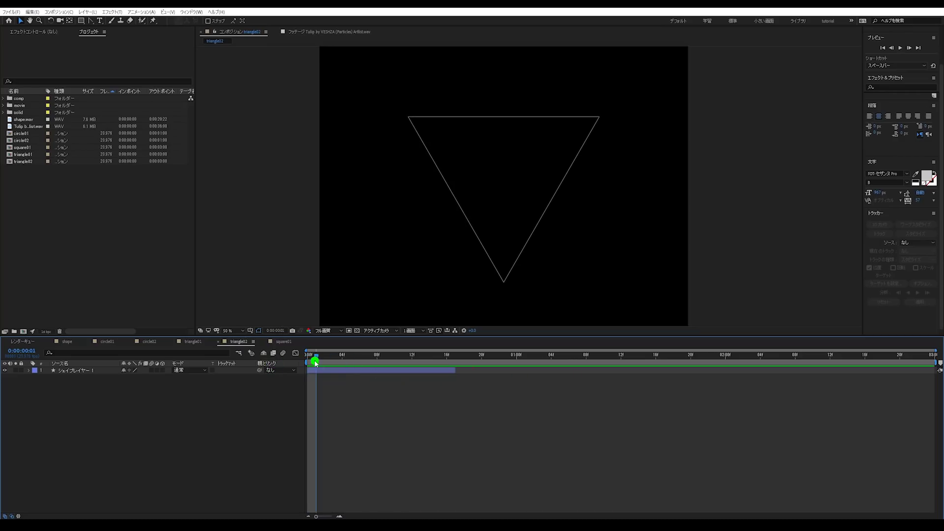
Replay the square01 composition from its start several times and compare it with triangle02.
{"action": "left_click", "coordinate": [283, 342]}
{"action": "key", "text": "space"}
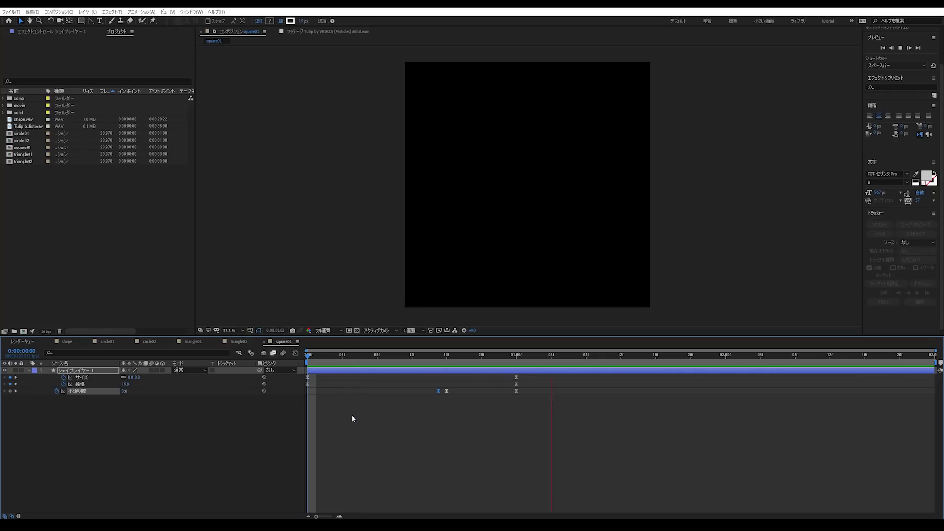
{"action": "left_click", "coordinate": [306, 367]}
{"action": "key", "text": "space"}
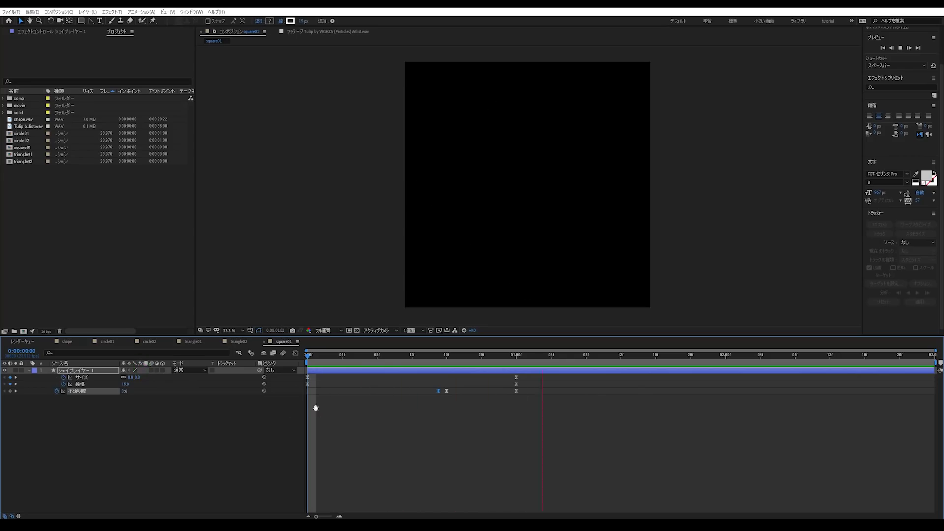
{"action": "key", "text": "space"}
{"action": "key", "text": "space"}
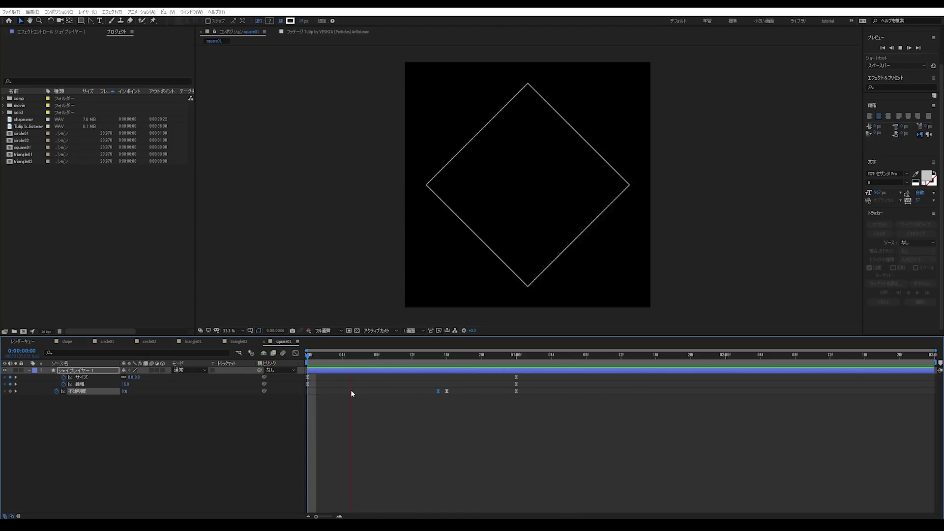
{"action": "key", "text": "space"}
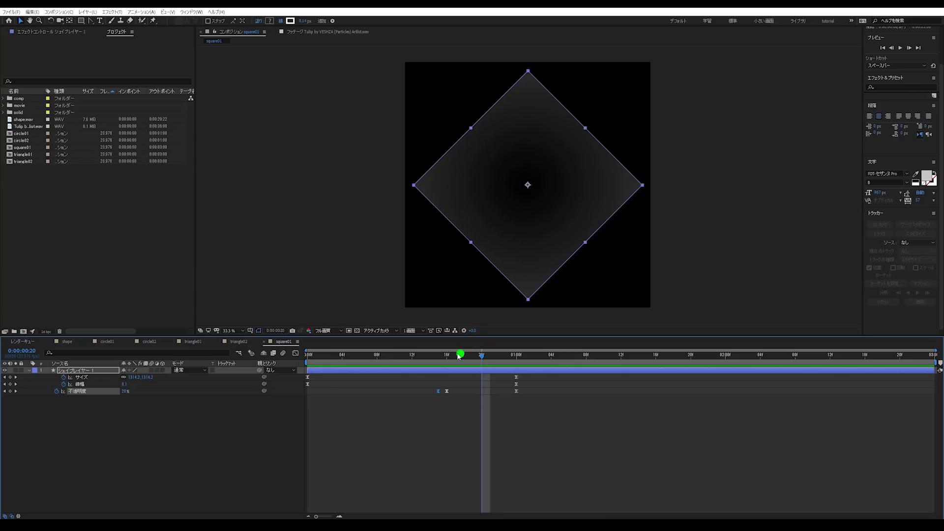
{"action": "key", "text": "space"}
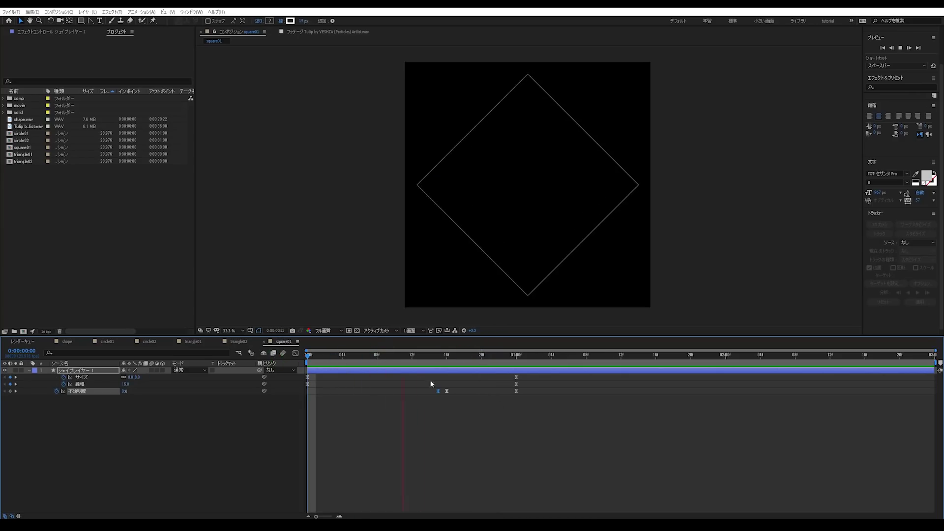
{"action": "key", "text": "space"}
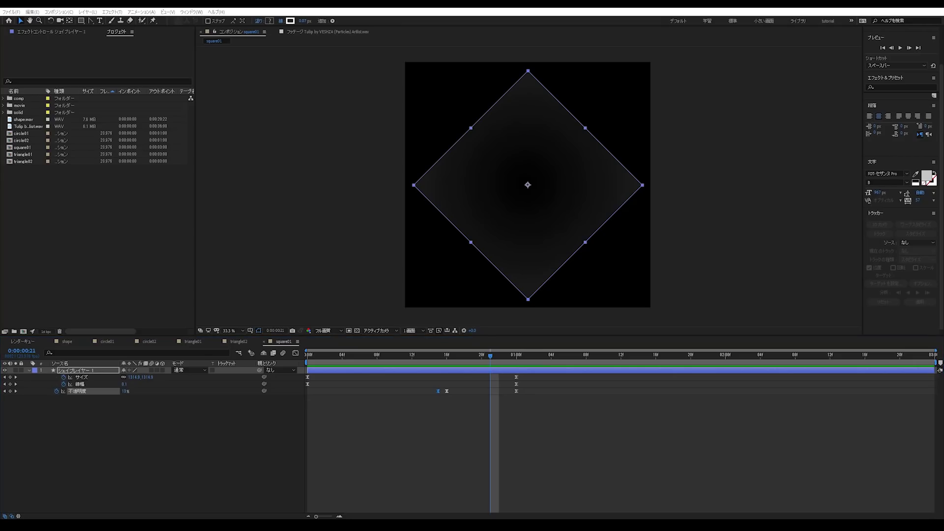
{"action": "key", "text": "space"}
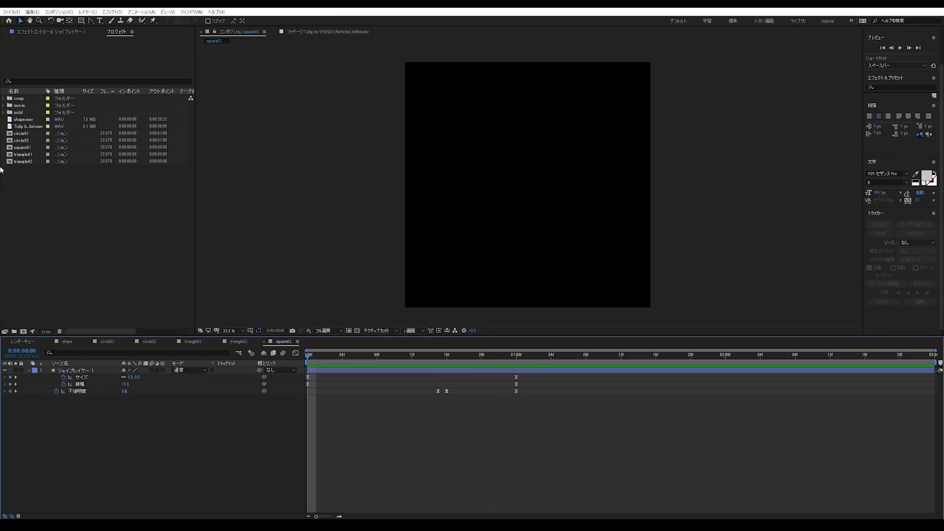
{"action": "left_click", "coordinate": [241, 342]}
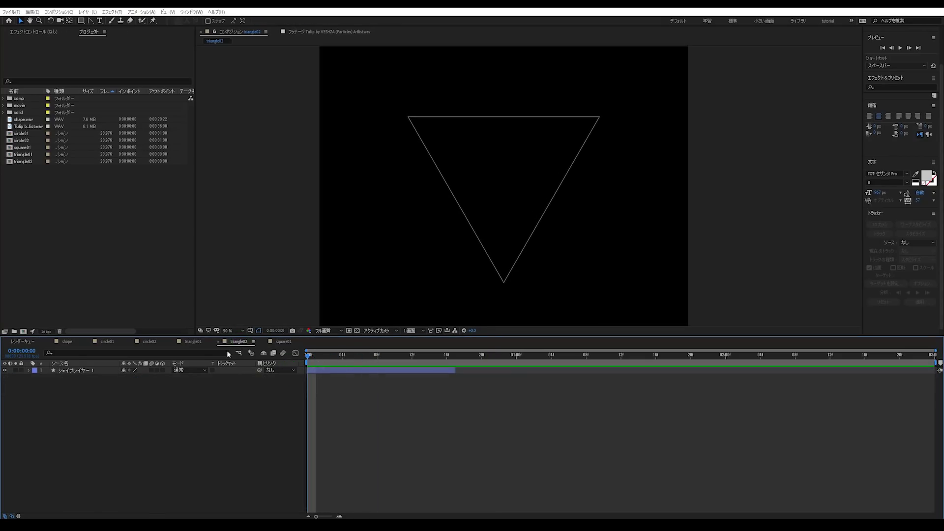
{"action": "left_click", "coordinate": [276, 343]}
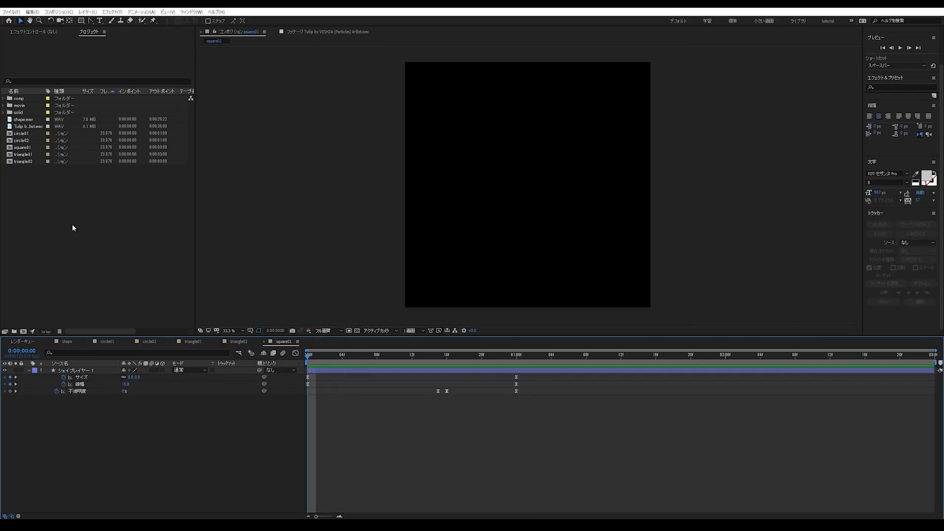
Duplicate the triangle01 composition and rename the copy square02.
{"action": "left_click", "coordinate": [24, 154]}
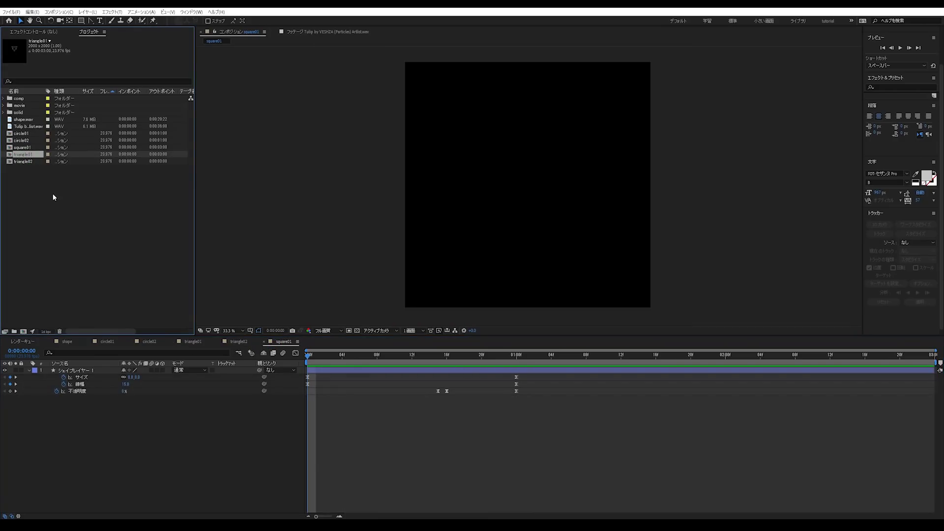
{"action": "key", "text": "ctrl+d"}
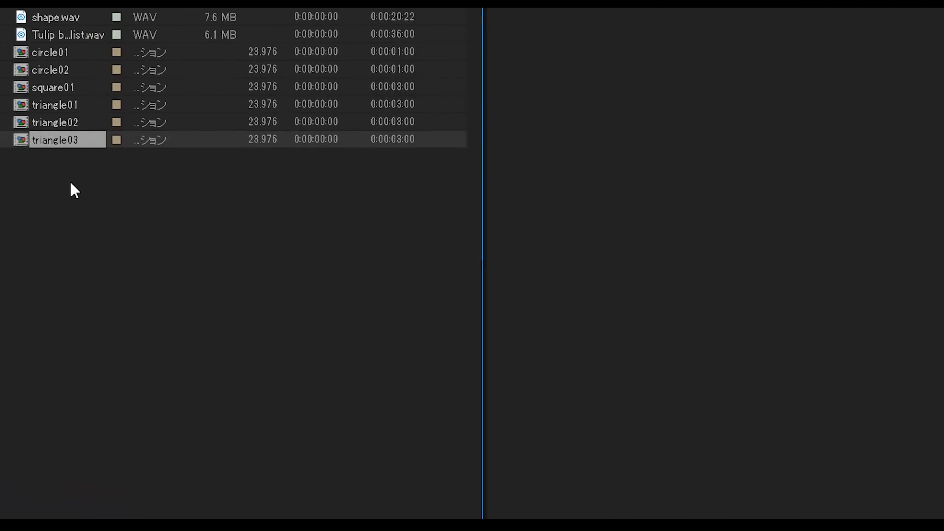
{"action": "key", "text": "Return"}
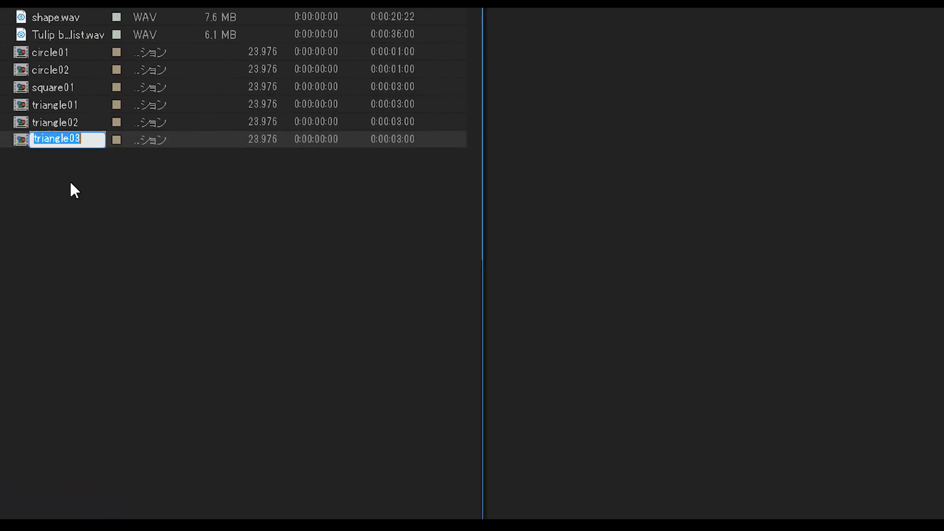
{"action": "type", "text": "scare"}
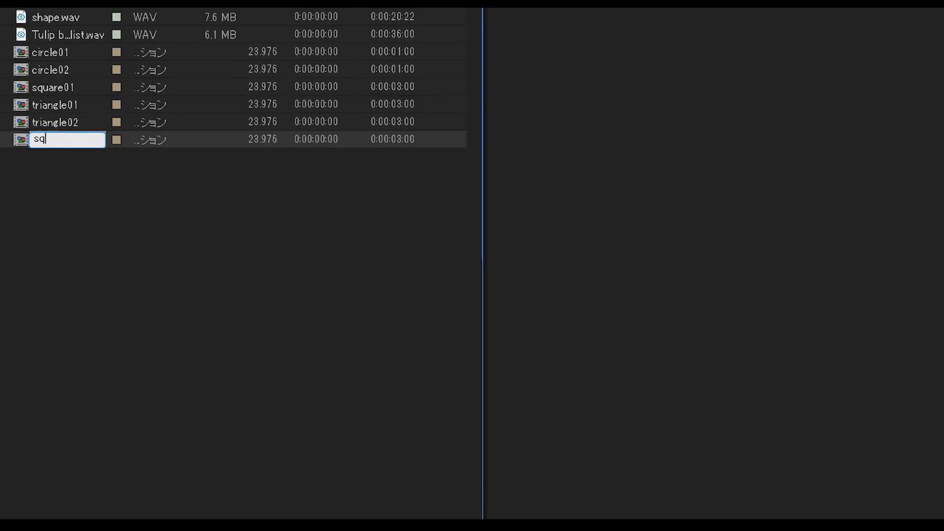
{"action": "key", "text": "Return"}
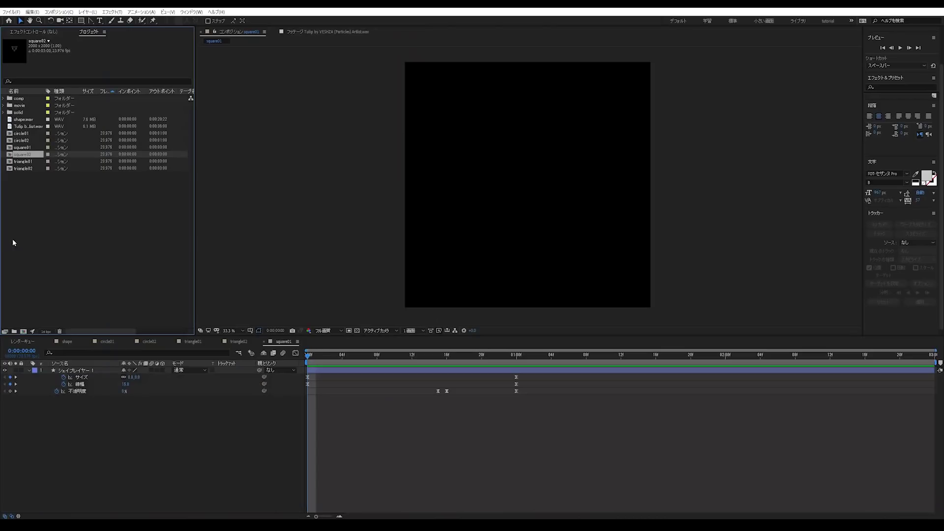
Open the square02 composition and set the polygon path of シェイプレイヤー 1 to 4 points.
{"action": "left_click", "coordinate": [4, 214]}
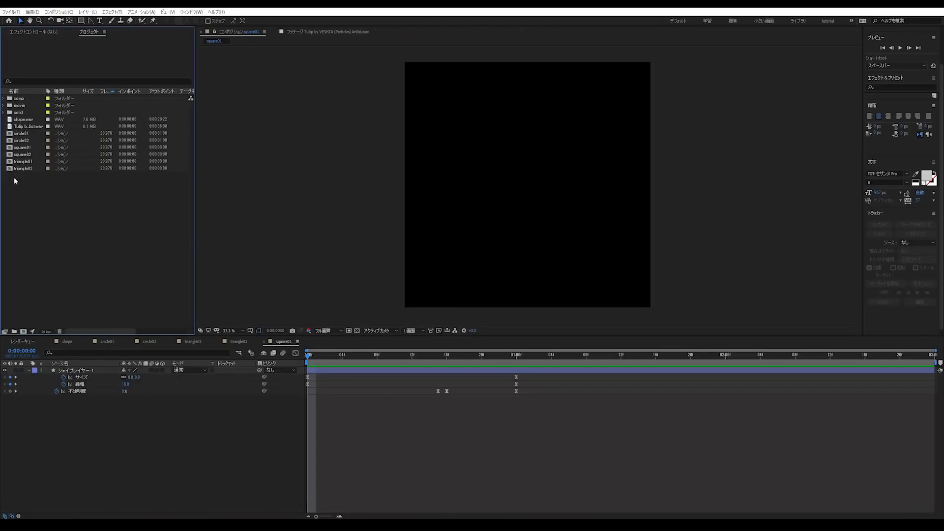
{"action": "left_click", "coordinate": [25, 154]}
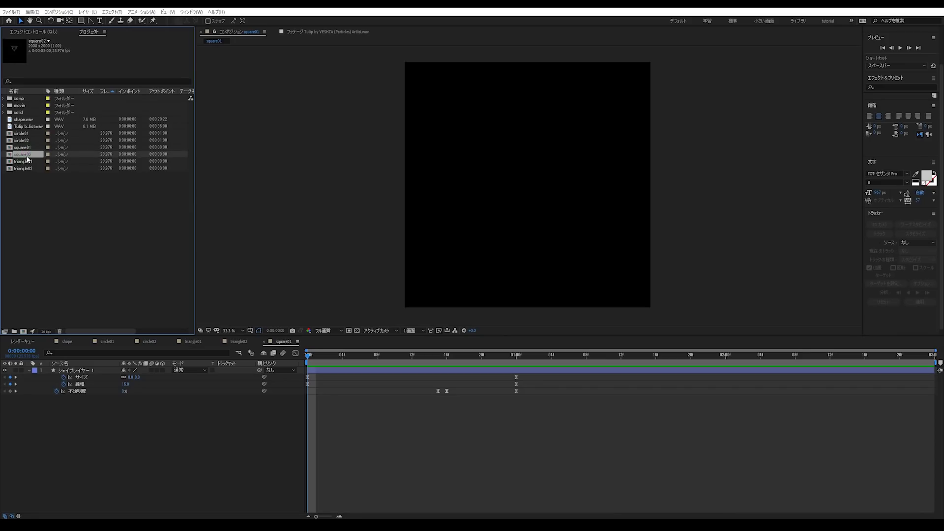
{"action": "double_click", "coordinate": [27, 157]}
{"action": "left_click_drag", "start_coordinate": [369, 355], "coordinate": [316, 356]}
{"action": "left_click", "coordinate": [29, 400]}
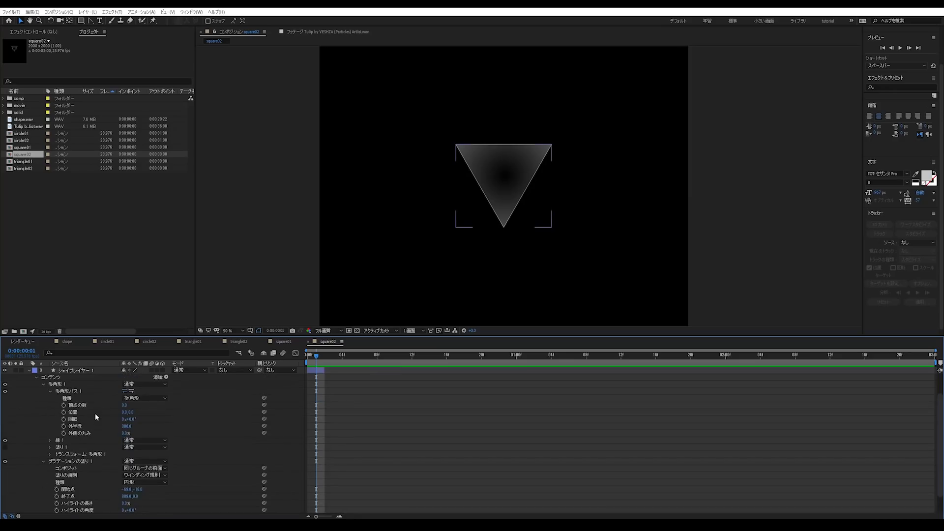
{"action": "left_click", "coordinate": [127, 406]}
{"action": "type", "text": "4"}
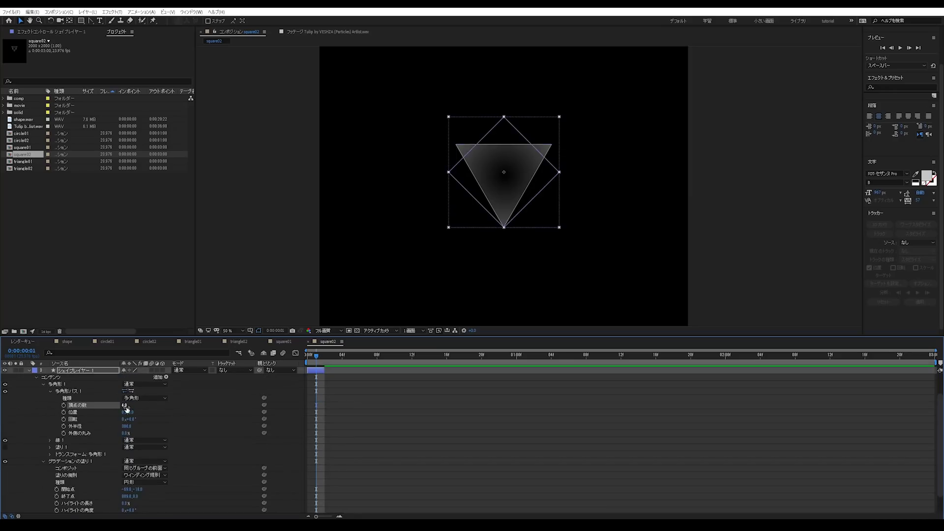
{"action": "key", "text": "Return"}
Set the polygon path of シェイプレイヤー 2 to 4 points and collapse both edited layers' properties.
{"action": "scroll", "coordinate": [391, 445], "scroll_direction": "up", "scroll_amount": 2}
{"action": "left_click", "coordinate": [352, 356]}
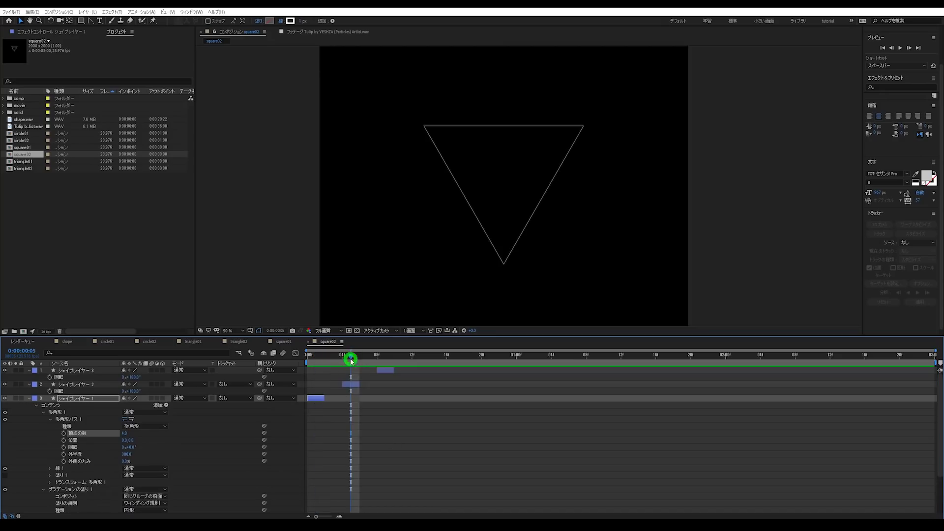
{"action": "left_click", "coordinate": [352, 385]}
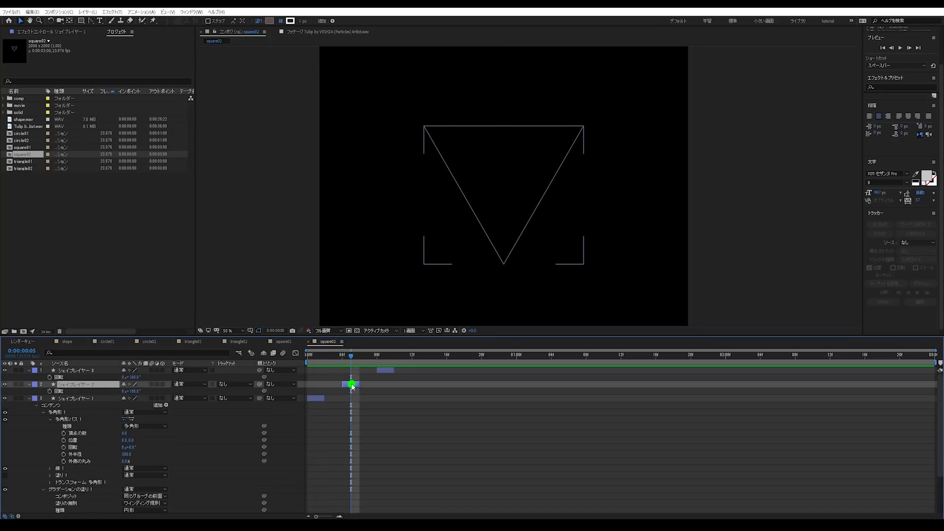
{"action": "left_click", "coordinate": [29, 399]}
{"action": "left_click", "coordinate": [31, 389]}
{"action": "left_click", "coordinate": [30, 385]}
{"action": "left_click", "coordinate": [31, 385]}
{"action": "left_click", "coordinate": [35, 399]}
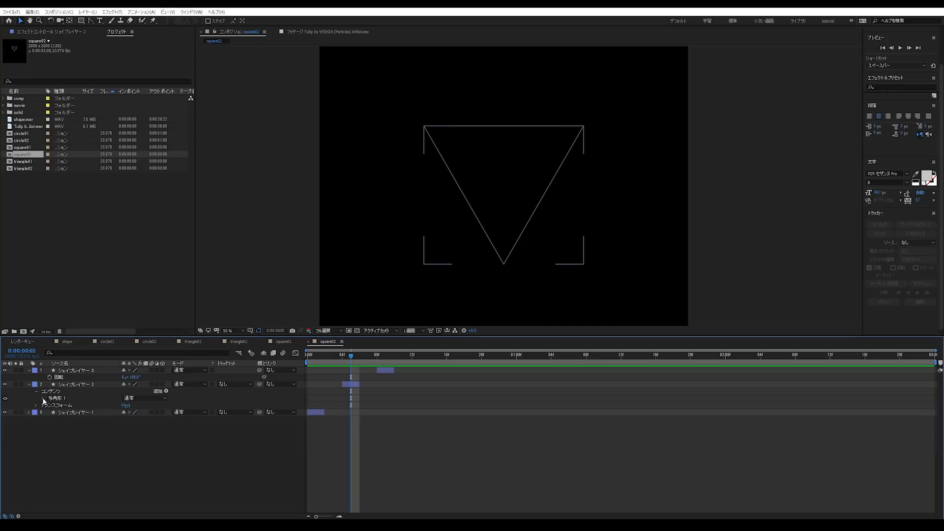
{"action": "left_click", "coordinate": [43, 399]}
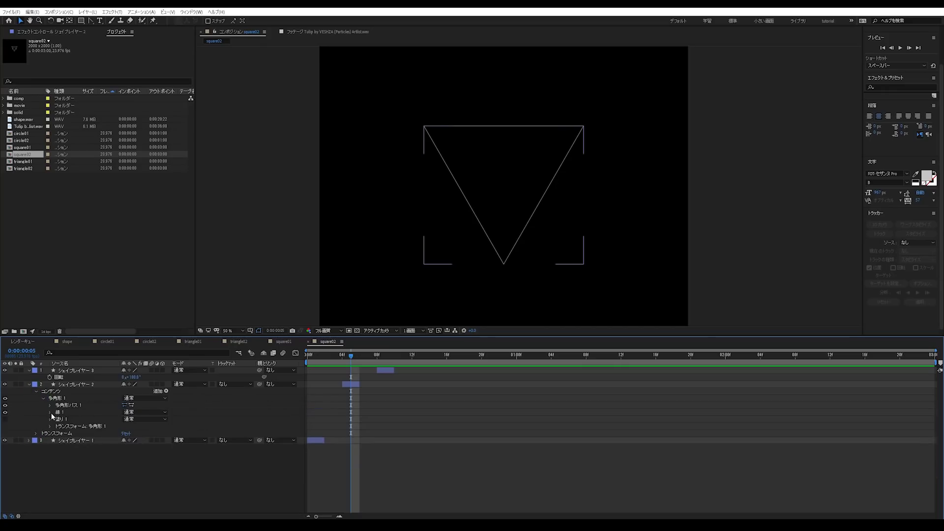
{"action": "left_click", "coordinate": [51, 406]}
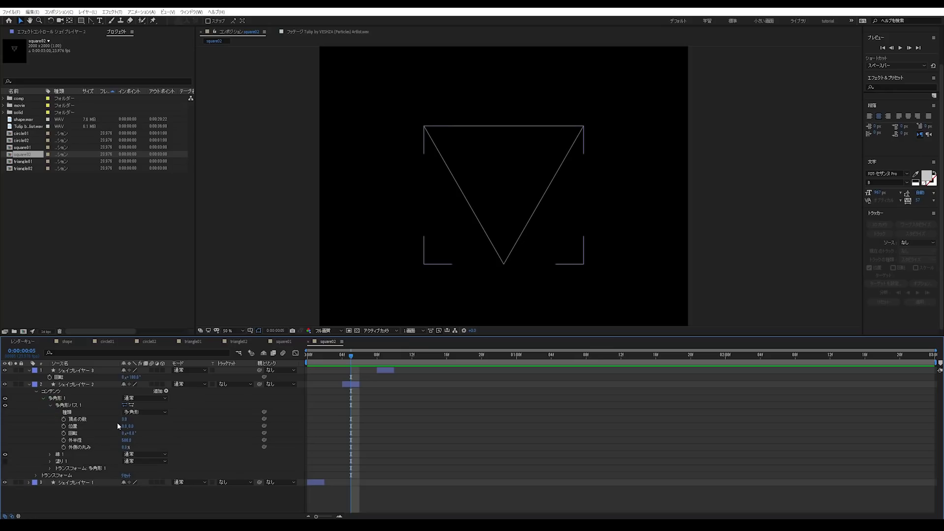
{"action": "left_click_drag", "start_coordinate": [126, 419], "coordinate": [127, 421]}
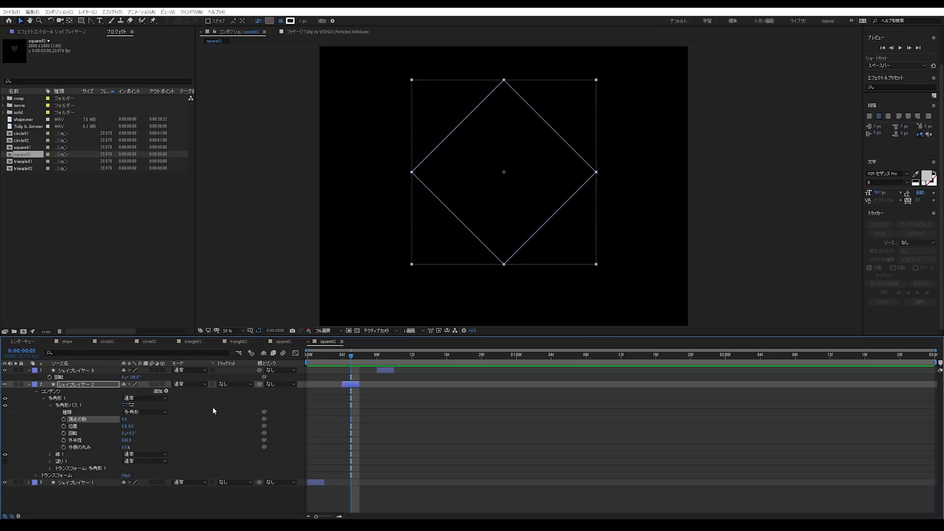
{"action": "left_click", "coordinate": [29, 385]}
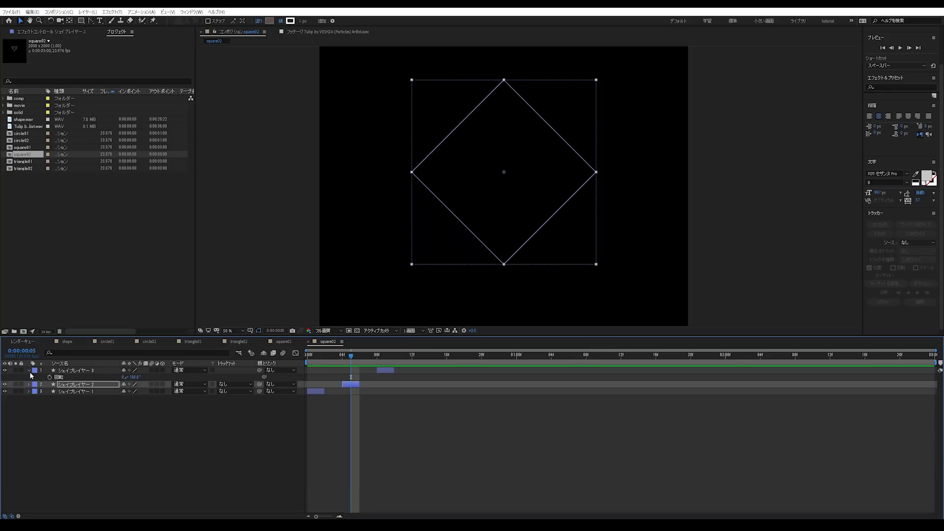
Set the polygon path of シェイプレイヤー 3 in square02 to 4 points.
{"action": "left_click", "coordinate": [29, 371]}
{"action": "left_click", "coordinate": [36, 384]}
{"action": "left_click", "coordinate": [36, 385]}
{"action": "left_click", "coordinate": [37, 378]}
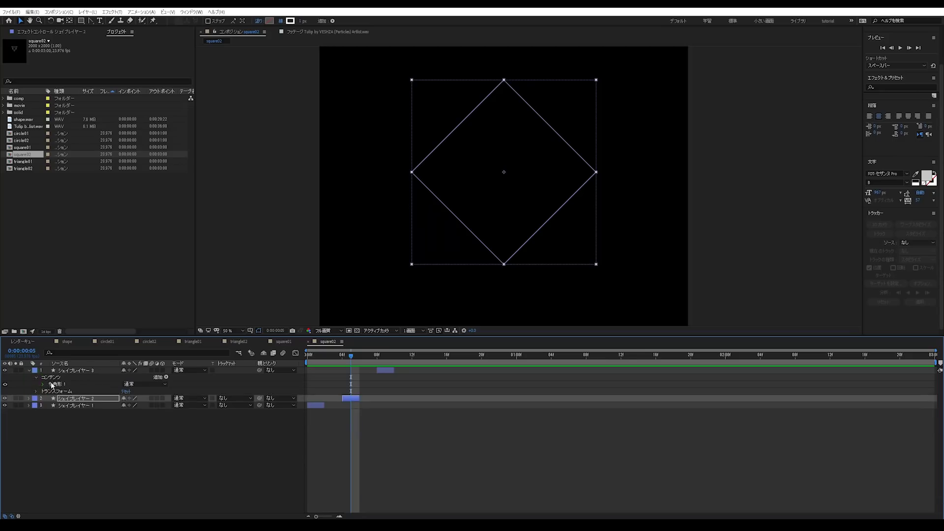
{"action": "left_click", "coordinate": [44, 384]}
{"action": "left_click", "coordinate": [386, 356]}
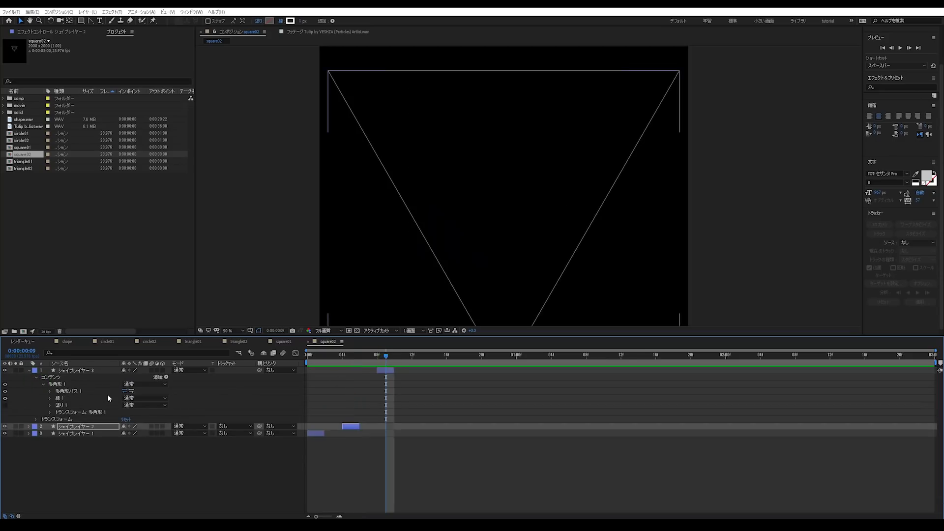
{"action": "left_click", "coordinate": [50, 391]}
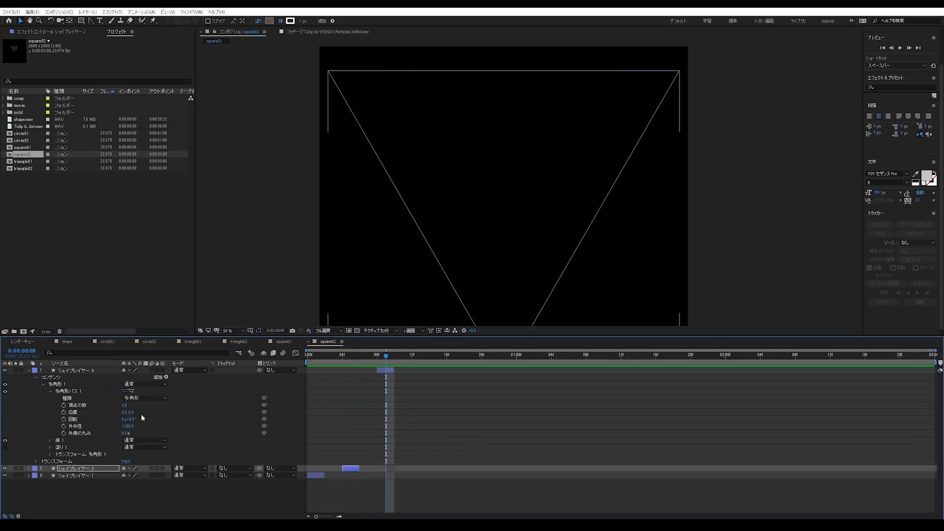
{"action": "left_click_drag", "start_coordinate": [122, 407], "coordinate": [129, 407]}
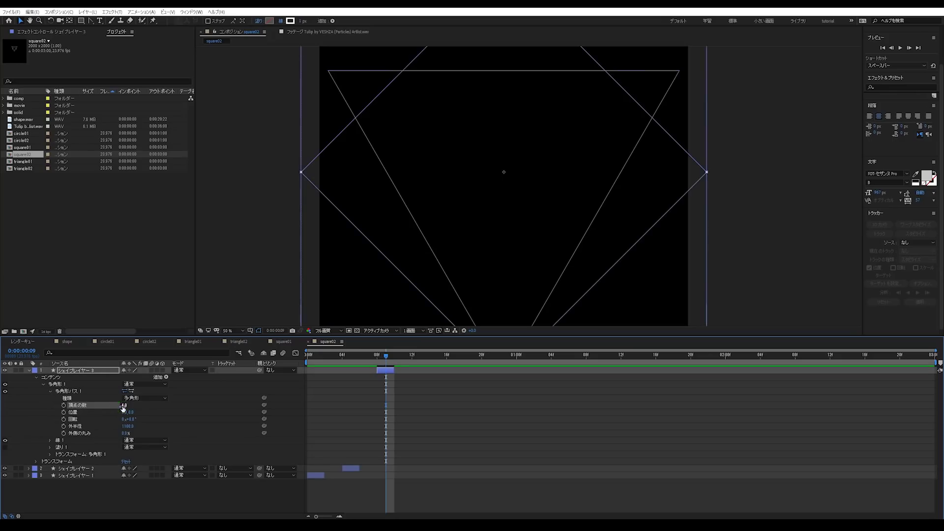
Preview the square02 animation from its start and check whether the largest square fits the frame.
{"action": "scroll", "coordinate": [523, 218], "scroll_direction": "down", "scroll_amount": 2}
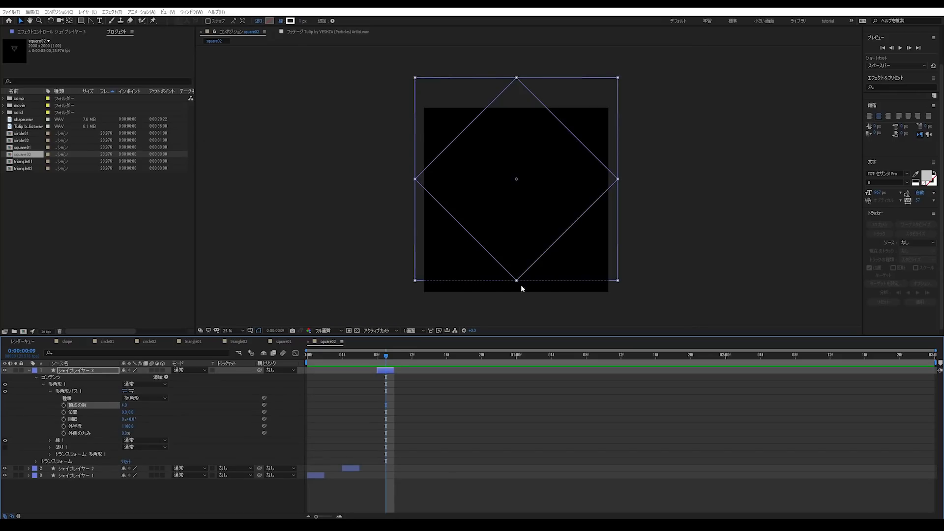
{"action": "key", "text": "Home"}
{"action": "left_click", "coordinate": [261, 373]}
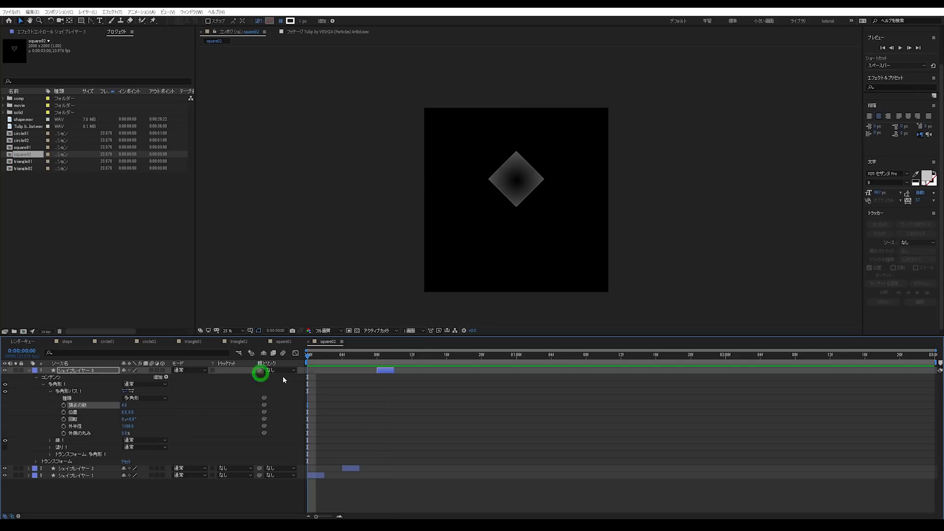
{"action": "key", "text": "space"}
{"action": "left_click_drag", "start_coordinate": [367, 363], "coordinate": [388, 364]}
Set the square02 composition's width and height to 2500 px each.
{"action": "right_click", "coordinate": [32, 154]}
{"action": "left_click", "coordinate": [59, 163]}
{"action": "left_click", "coordinate": [394, 267]}
{"action": "type", "text": "2500"}
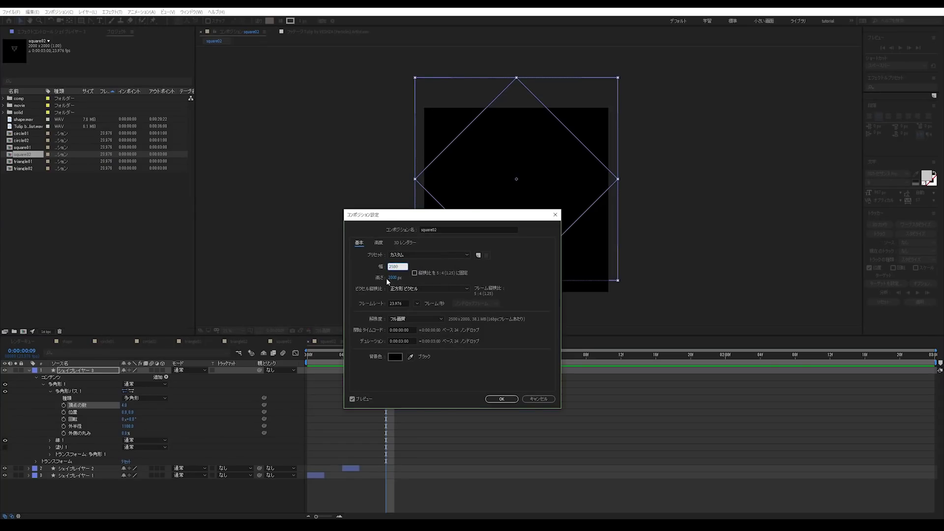
{"action": "left_click", "coordinate": [392, 278]}
{"action": "type", "text": "2500"}
{"action": "key", "text": "Return"}
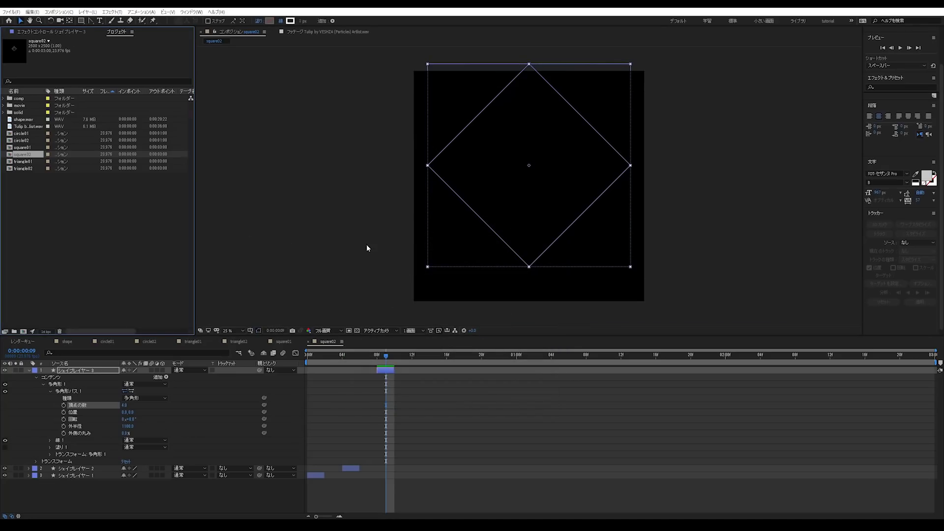
Collapse シェイプレイヤー 3's properties and move all three shape layers down toward the middle of the square02 frame.
{"action": "left_click", "coordinate": [30, 371]}
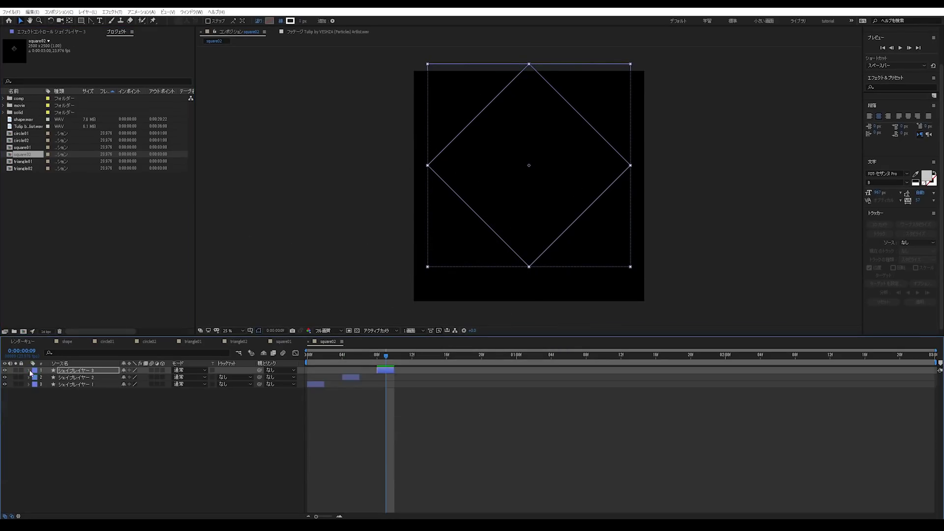
{"action": "left_click", "coordinate": [314, 386], "text": "shift"}
{"action": "left_click", "coordinate": [517, 141]}
{"action": "left_click_drag", "start_coordinate": [517, 141], "coordinate": [520, 162]}
Play back square02 and square01 from their starts and compare the two animations.
{"action": "left_click_drag", "start_coordinate": [369, 363], "coordinate": [217, 380]}
{"action": "key", "text": "space"}
{"action": "left_click_drag", "start_coordinate": [361, 356], "coordinate": [281, 361]}
{"action": "key", "text": "space"}
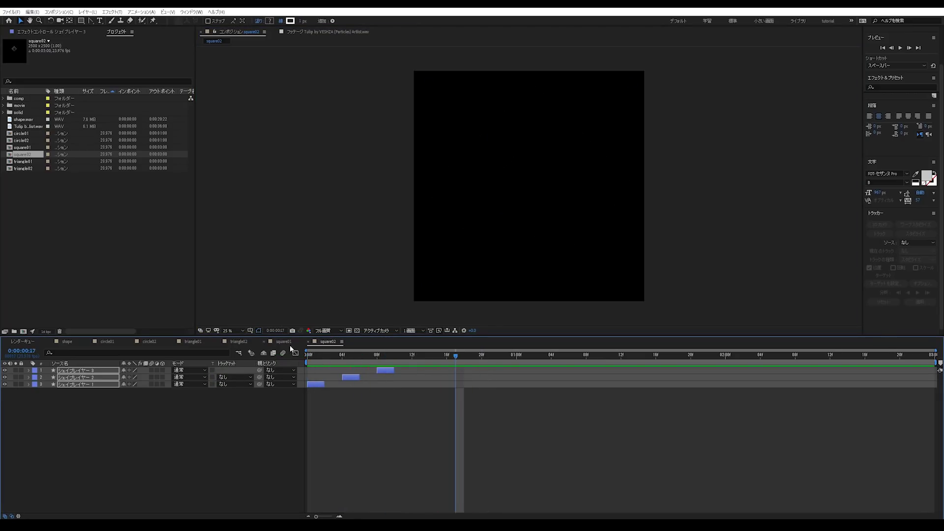
{"action": "left_click", "coordinate": [285, 342]}
{"action": "left_click", "coordinate": [439, 367]}
{"action": "left_click_drag", "start_coordinate": [438, 367], "coordinate": [234, 386]}
{"action": "key", "text": "space"}
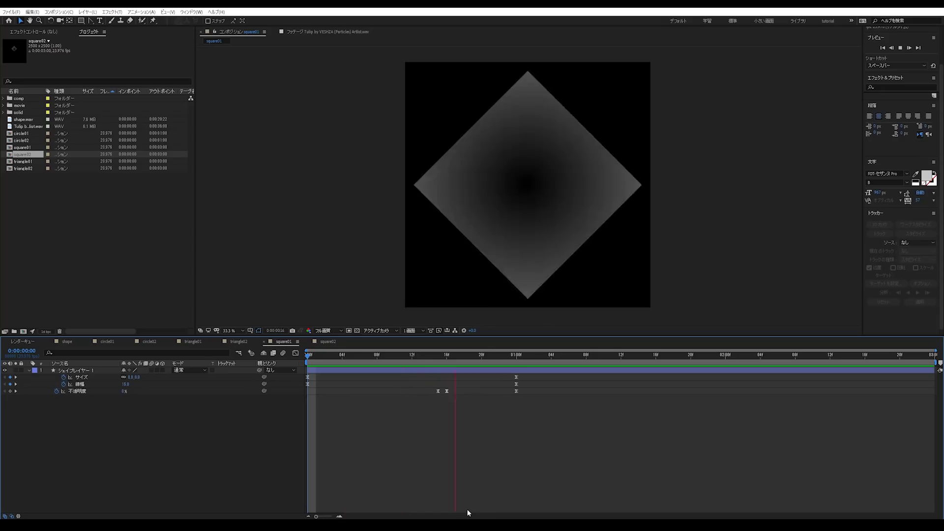
{"action": "left_click", "coordinate": [324, 343]}
{"action": "left_click_drag", "start_coordinate": [324, 349], "coordinate": [293, 359]}
{"action": "key", "text": "space"}
{"action": "key", "text": "space"}
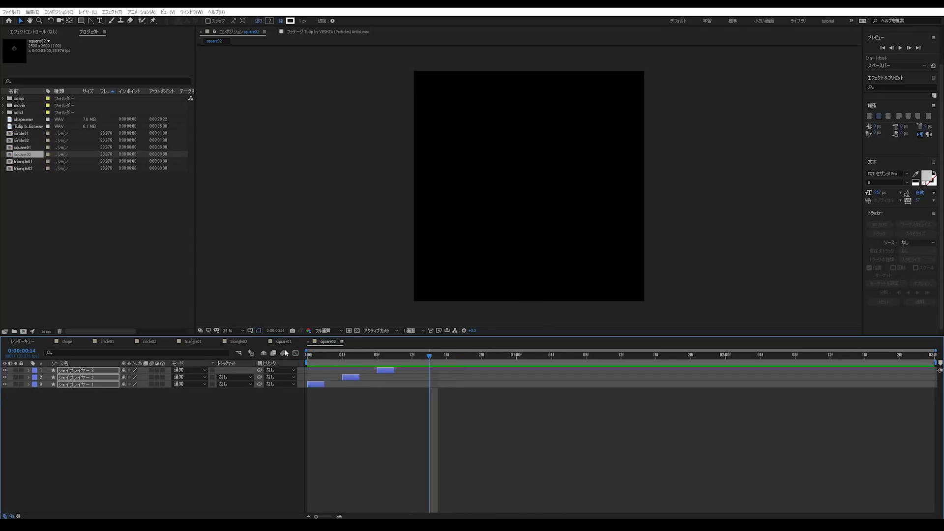
Duplicate the triangle02 composition and rename the copy square03.
{"action": "left_click", "coordinate": [197, 342]}
{"action": "mouse_move", "coordinate": [334, 363]}
{"action": "left_mouse_down"}
{"action": "mouse_move", "coordinate": [325, 363]}
{"action": "mouse_move", "coordinate": [365, 366]}
{"action": "mouse_move", "coordinate": [352, 366]}
{"action": "left_mouse_up"}
{"action": "left_click", "coordinate": [84, 253]}
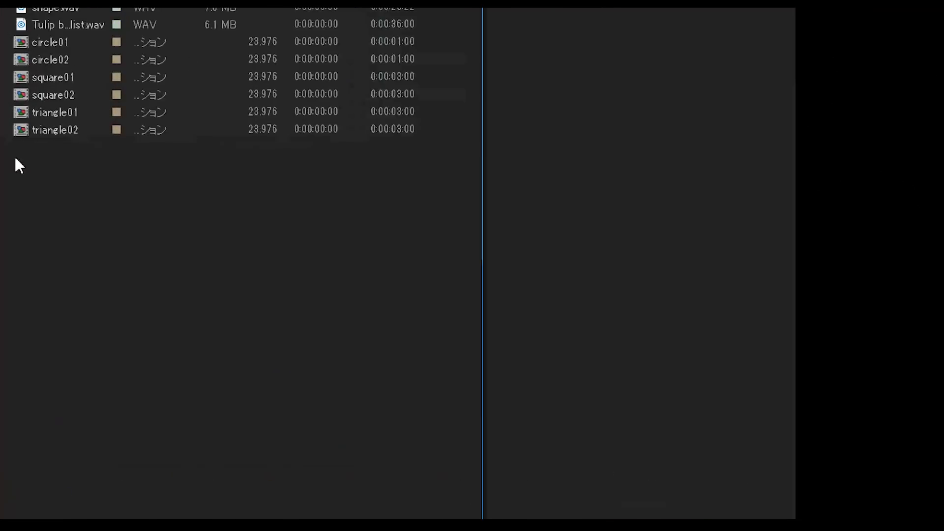
{"action": "left_click", "coordinate": [31, 158]}
{"action": "key", "text": "Return"}
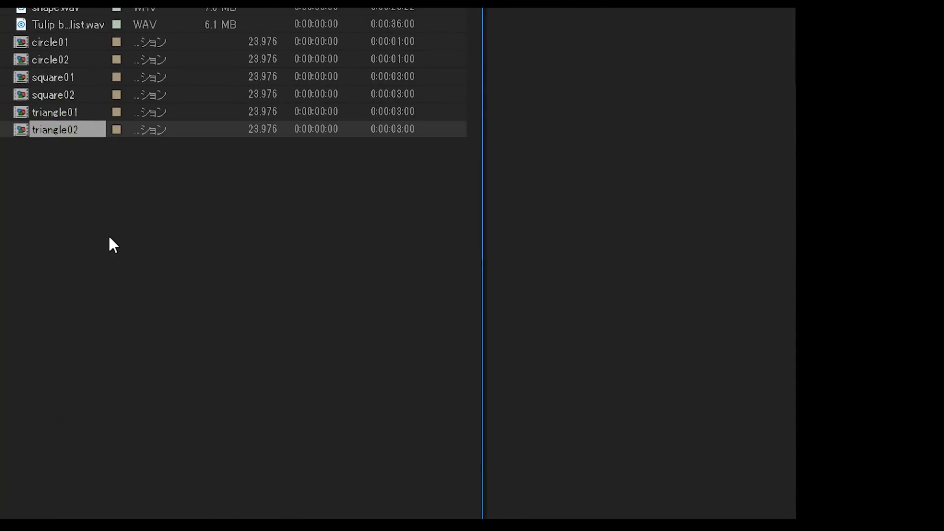
{"action": "key", "text": "ctrl+d"}
{"action": "key", "text": "Return"}
{"action": "type", "text": "s"}
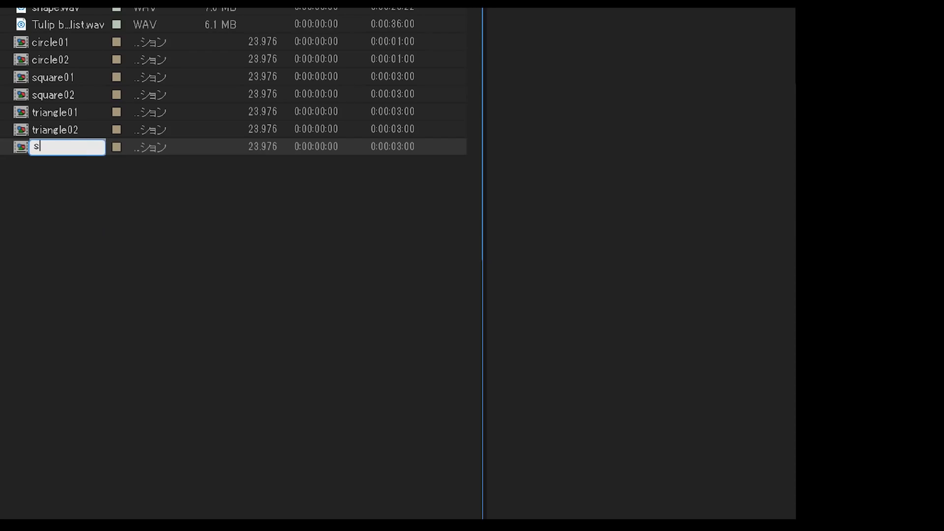
{"action": "type", "text": "quare03"}
{"action": "key", "text": "Return"}
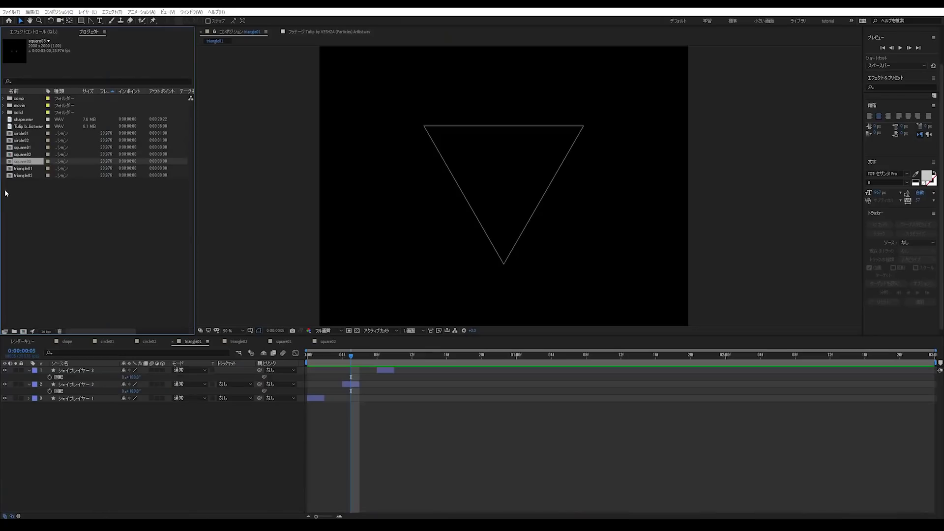
Open the square03 composition and set the polygon path of シェイプレイヤー 1 to 4 points.
{"action": "double_click", "coordinate": [16, 164]}
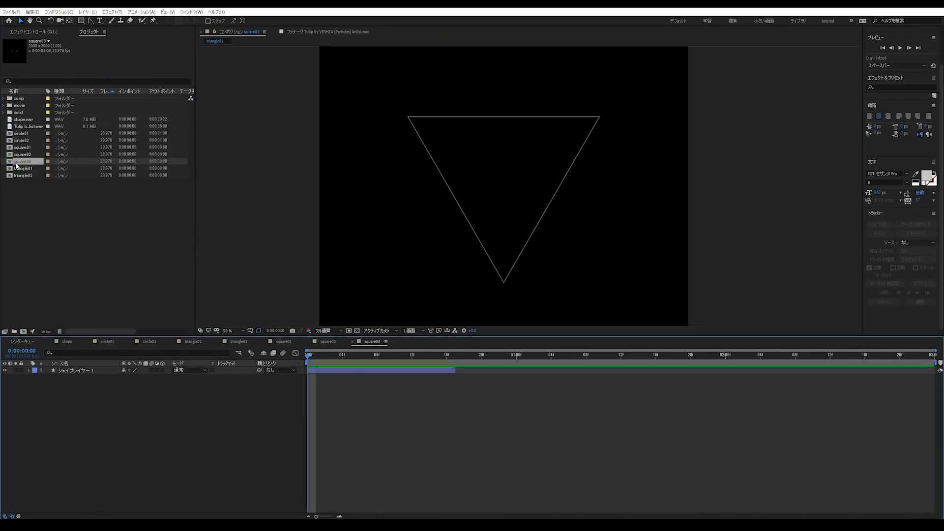
{"action": "left_click", "coordinate": [28, 370]}
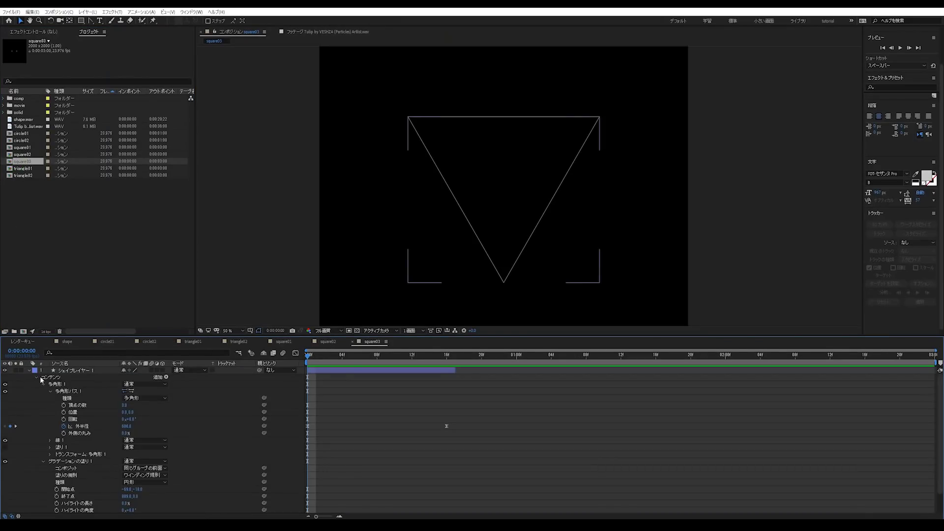
{"action": "left_click", "coordinate": [123, 405]}
{"action": "type", "text": "4"}
{"action": "key", "text": "Return"}
Preview the square03 animation and collapse the properties of its shape layer.
{"action": "left_click", "coordinate": [569, 426]}
{"action": "key", "text": "space"}
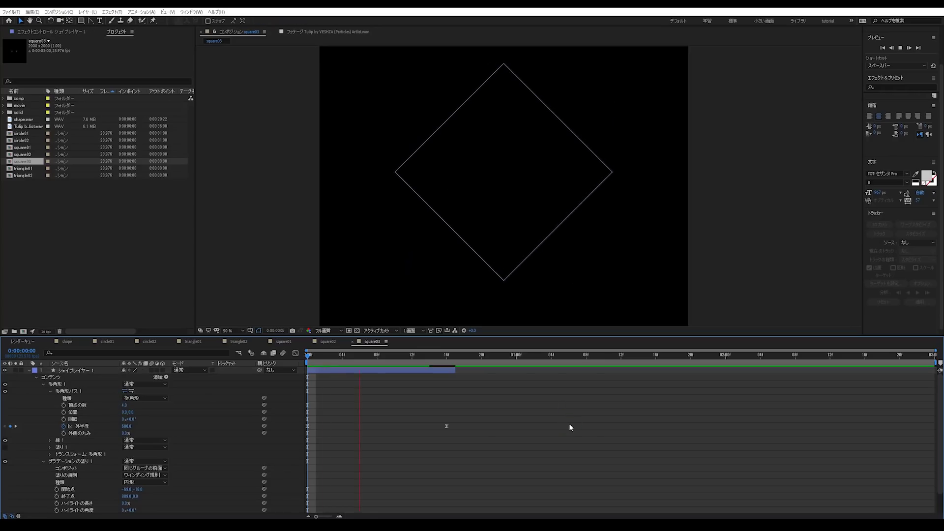
{"action": "key", "text": "space"}
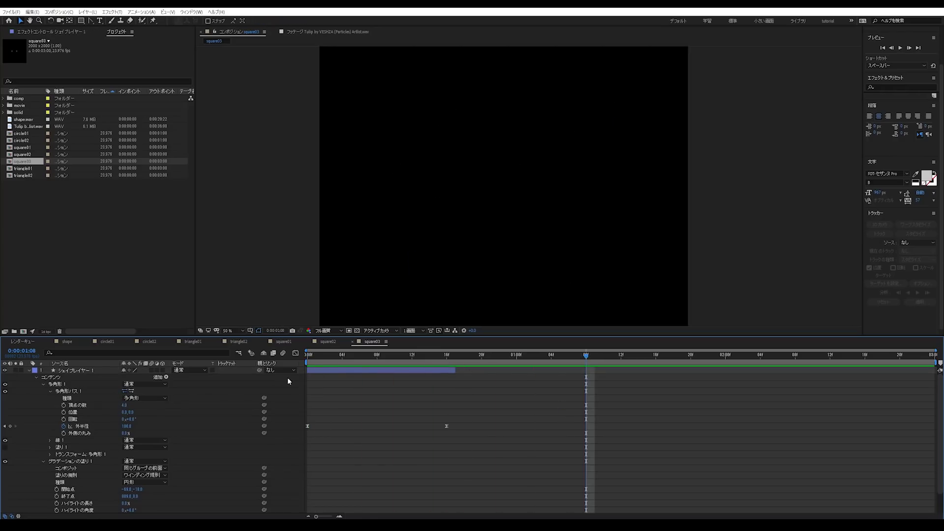
{"action": "left_click", "coordinate": [28, 371]}
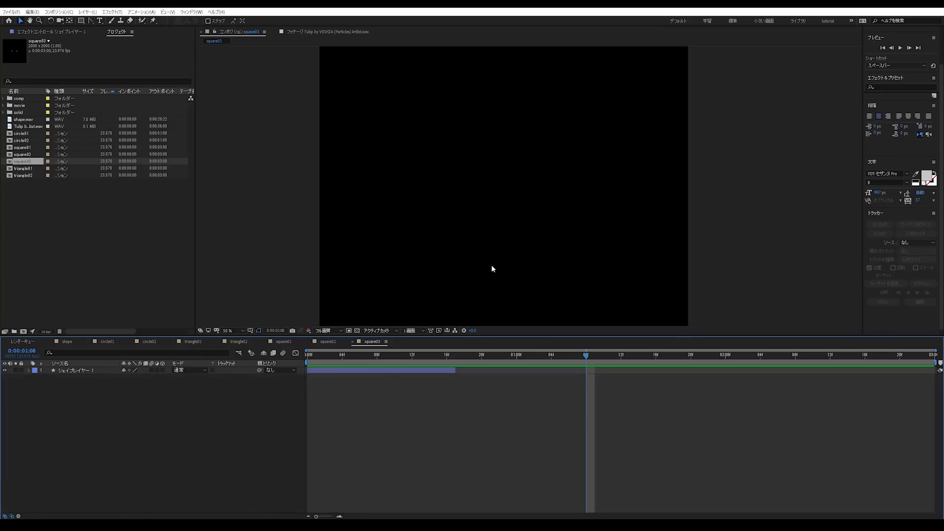
Center the square03 shape layer's anchor point on its content, center the layer in the composition, and preview it from the start.
{"action": "scroll", "coordinate": [490, 271], "scroll_direction": "down", "scroll_amount": 2}
{"action": "left_click_drag", "start_coordinate": [436, 359], "coordinate": [343, 359]}
{"action": "left_click", "coordinate": [349, 373]}
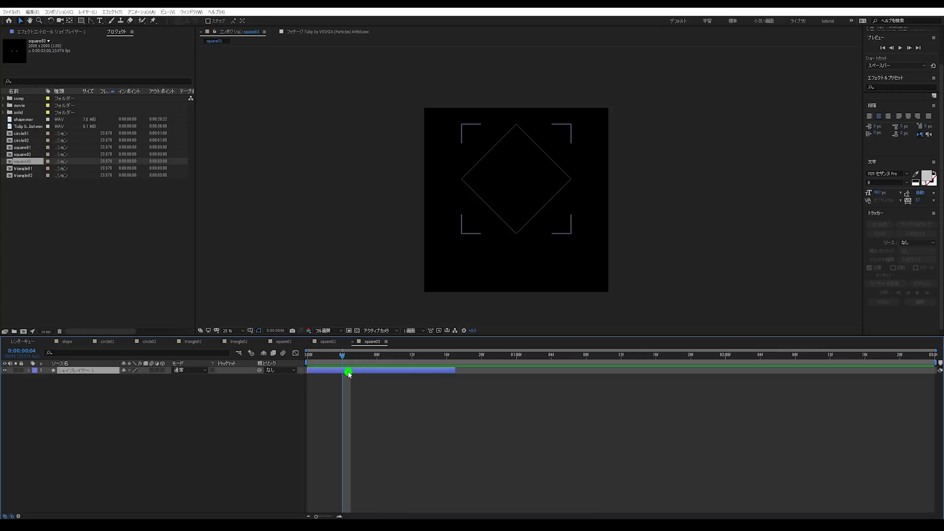
{"action": "left_click", "coordinate": [349, 372]}
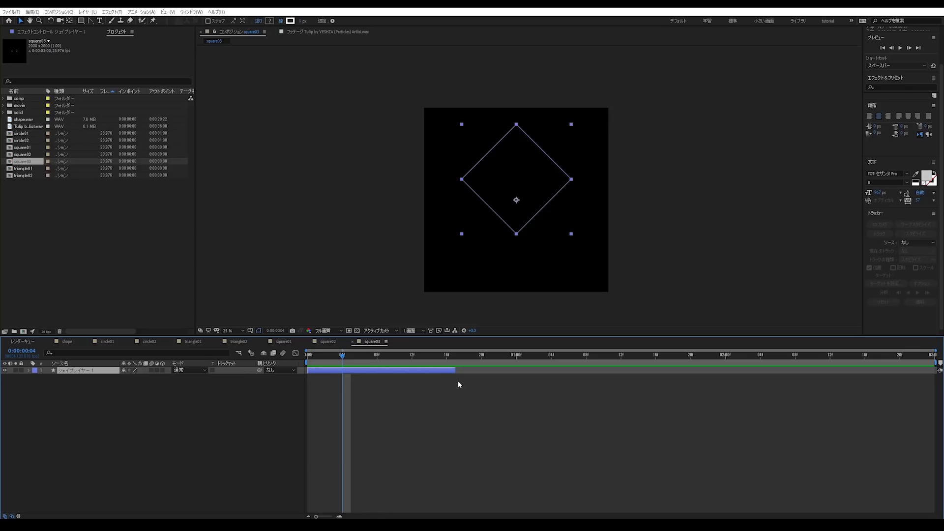
{"action": "key", "text": "ctrl+alt+Home"}
{"action": "key", "text": "ctrl+Home"}
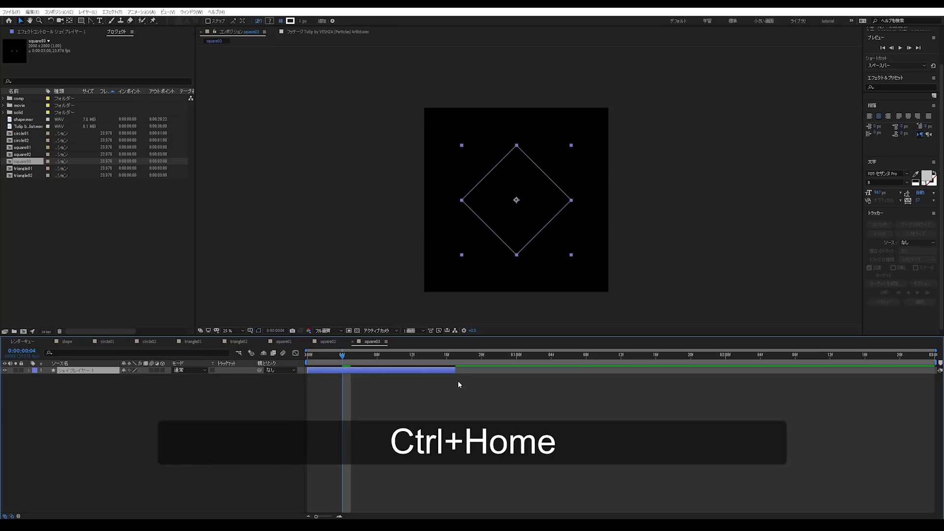
{"action": "left_click_drag", "start_coordinate": [328, 354], "coordinate": [298, 356]}
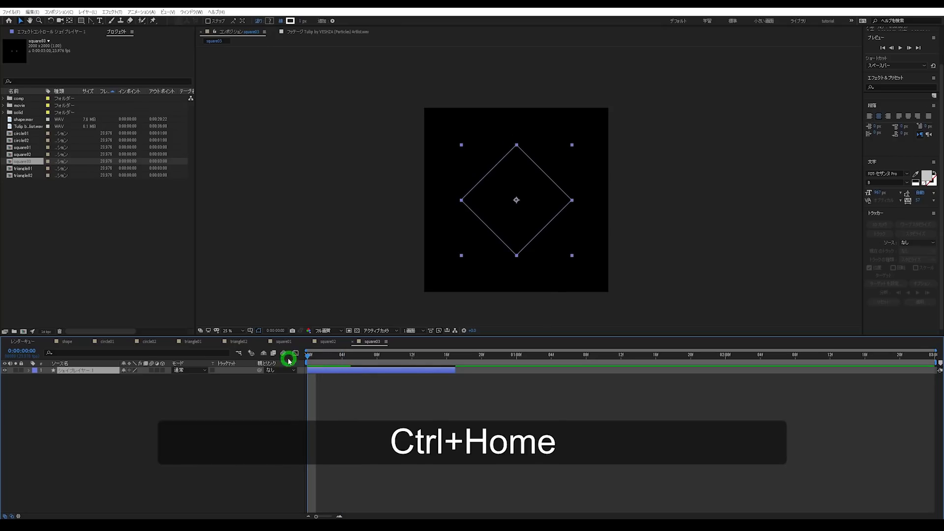
{"action": "key", "text": "space"}
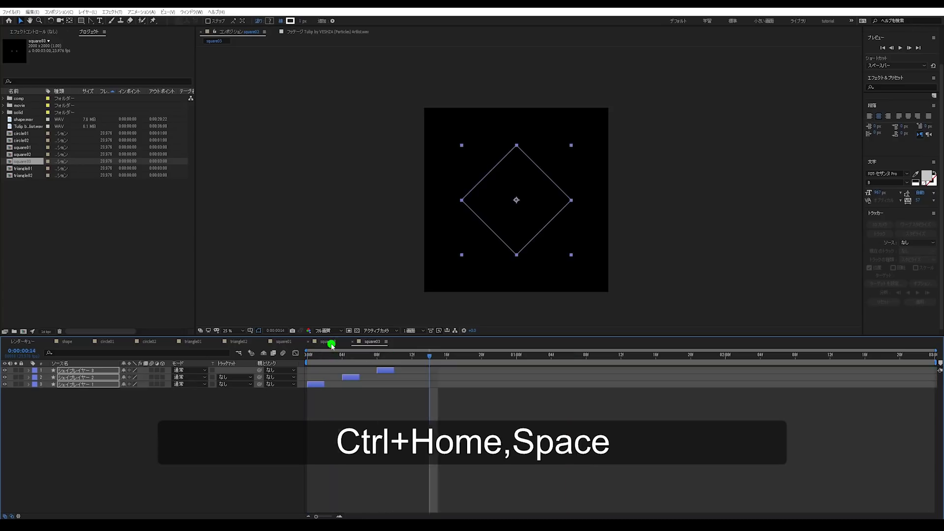
Center the anchor points of square02's three shape layers on their content and center the layers in the composition.
{"action": "left_click", "coordinate": [331, 343]}
{"action": "left_click", "coordinate": [351, 362]}
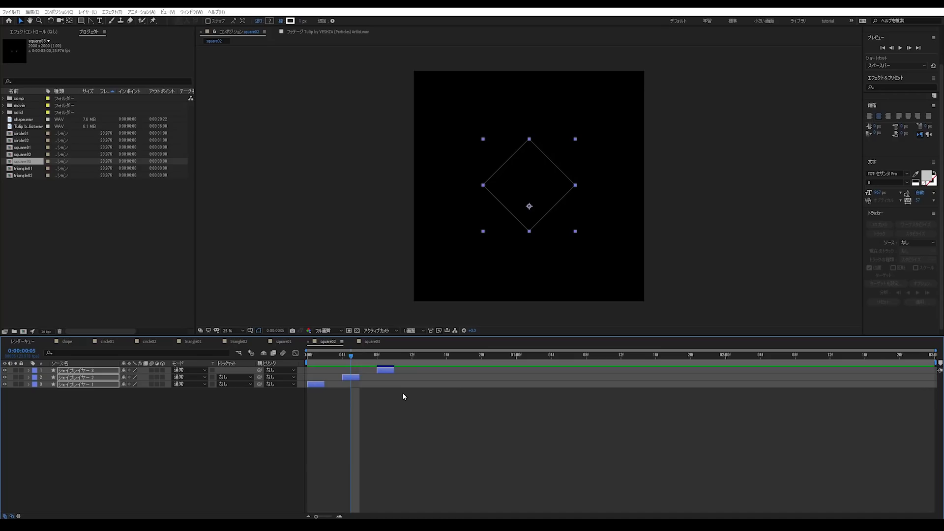
{"action": "key", "text": "ctrl+alt+Home"}
{"action": "key", "text": "ctrl+Home"}
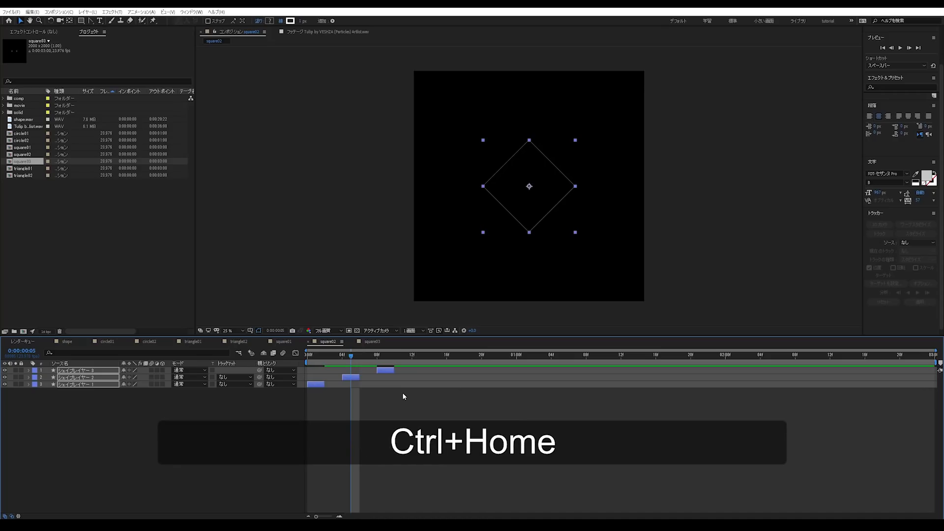
{"action": "key", "text": "space"}
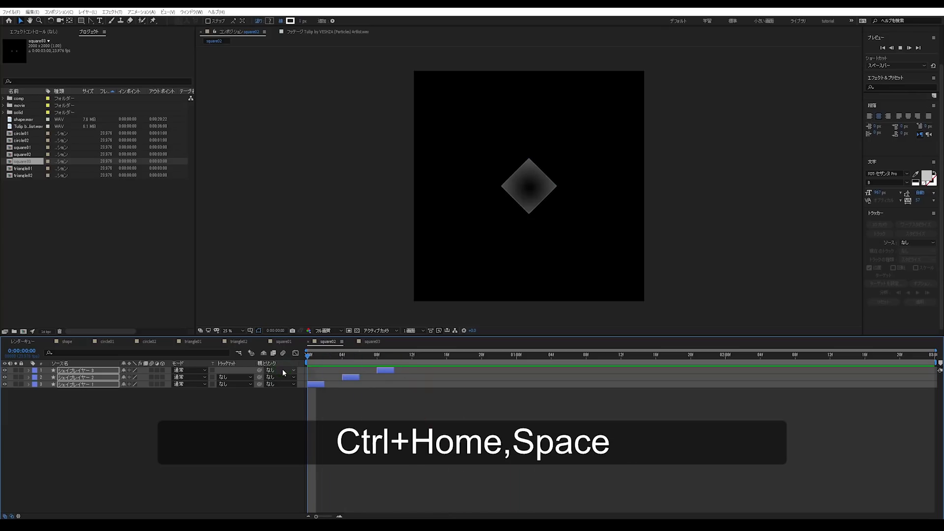
Scrub through the square01 composition and play it back from its start.
{"action": "left_click", "coordinate": [282, 341]}
{"action": "left_click_drag", "start_coordinate": [313, 356], "coordinate": [497, 355]}
{"action": "key", "text": "space"}
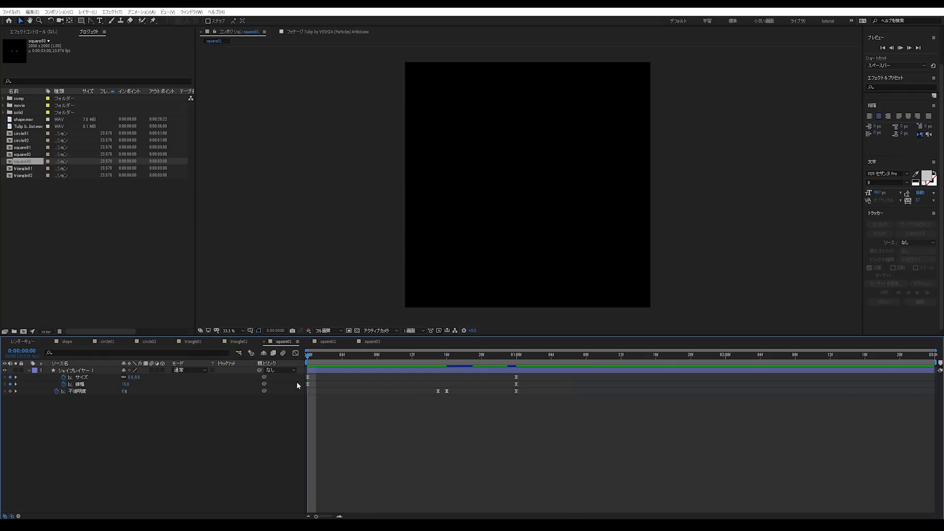
{"action": "key", "text": "space"}
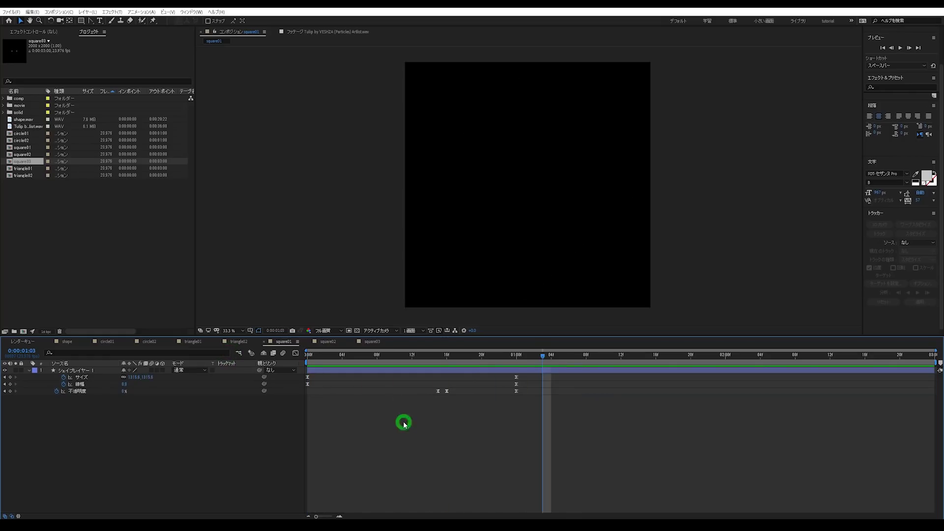
Create a new composition named line with a width of 2000 px and a height of 300 px.
{"action": "left_click", "coordinate": [105, 266]}
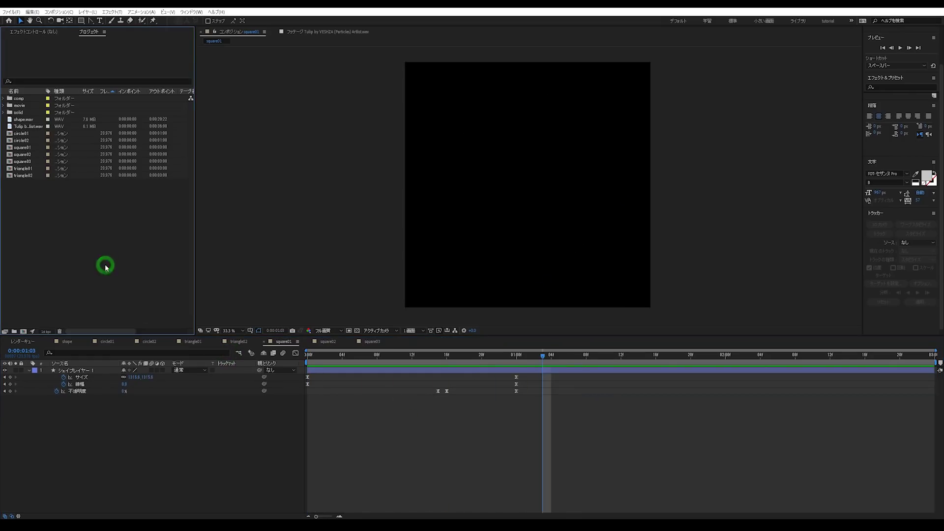
{"action": "left_click_drag", "start_coordinate": [405, 359], "coordinate": [141, 359]}
{"action": "right_click", "coordinate": [58, 236]}
{"action": "left_click", "coordinate": [72, 241]}
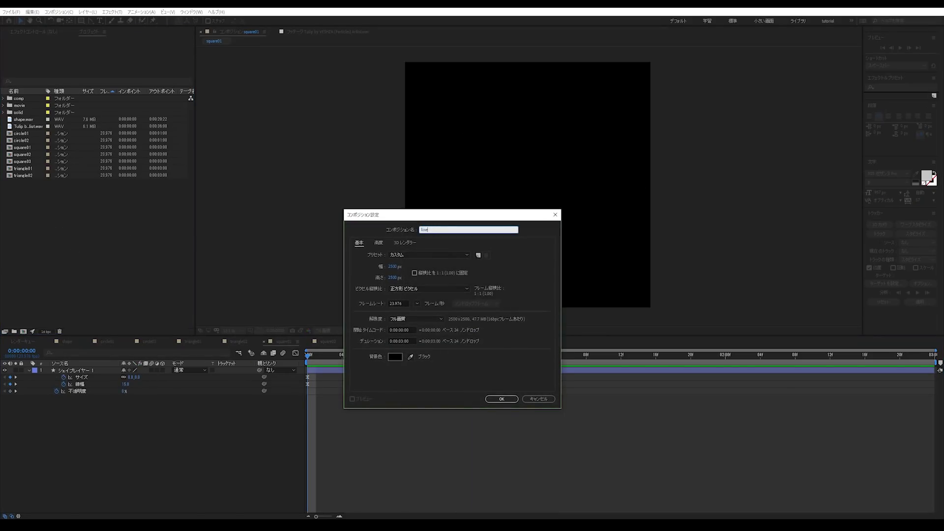
{"action": "left_click", "coordinate": [395, 268]}
{"action": "type", "text": "2000"}
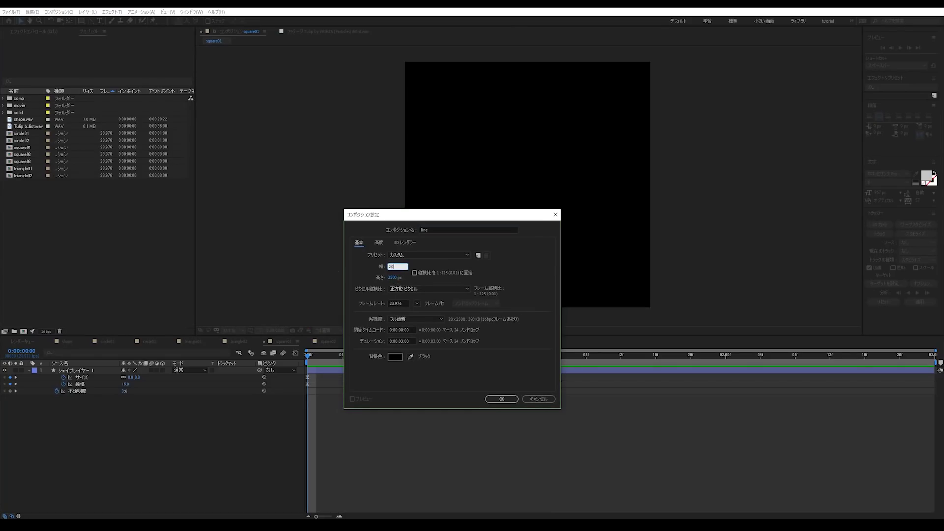
{"action": "left_click", "coordinate": [395, 278]}
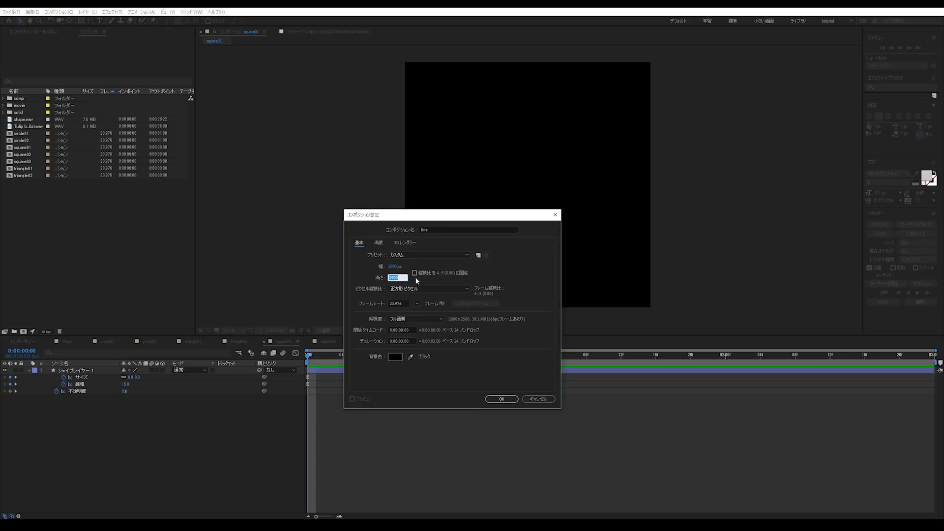
{"action": "type", "text": "300"}
{"action": "left_click", "coordinate": [502, 399]}
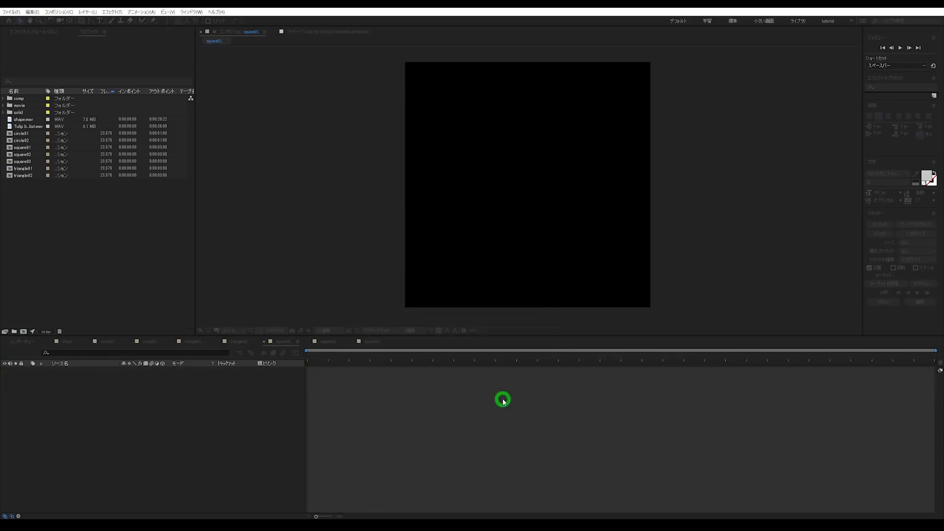
Draw a straight horizontal line with the Pen tool across nearly the full width of the line composition, then return to the Selection tool.
{"action": "left_click", "coordinate": [90, 22]}
{"action": "left_click", "coordinate": [105, 23]}
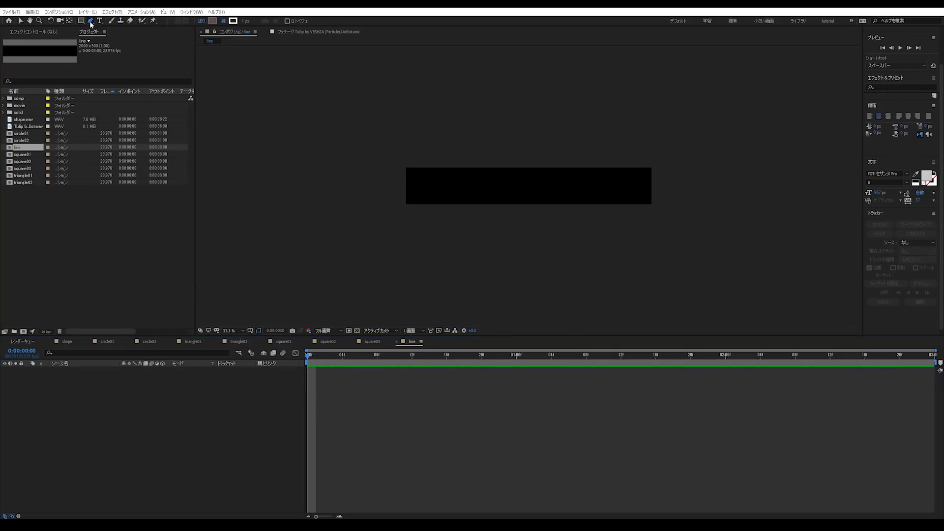
{"action": "key", "text": "slash"}
{"action": "key", "text": "comma"}
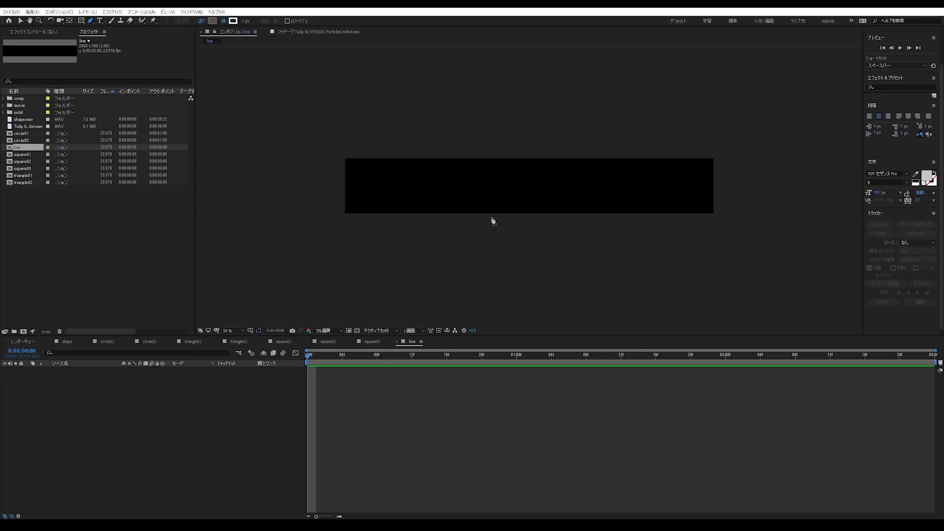
{"action": "left_click", "coordinate": [351, 188]}
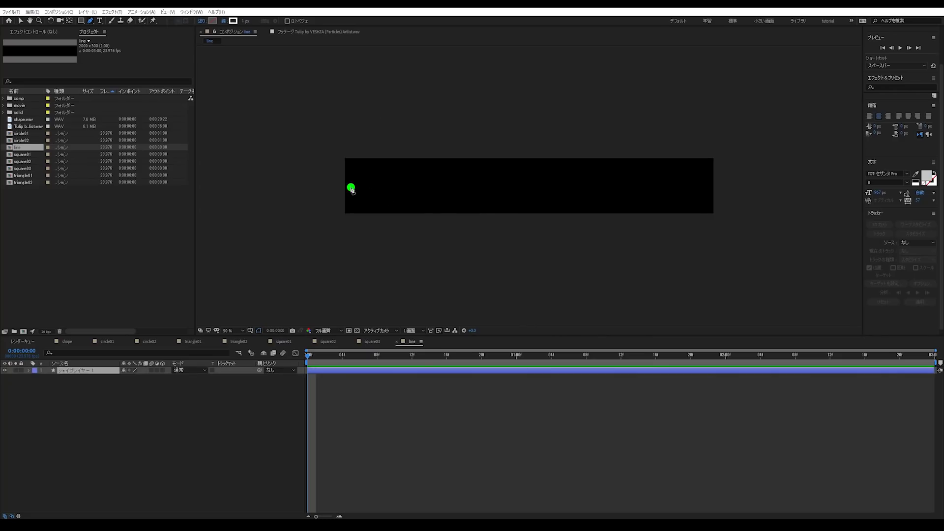
{"action": "left_click", "coordinate": [709, 187]}
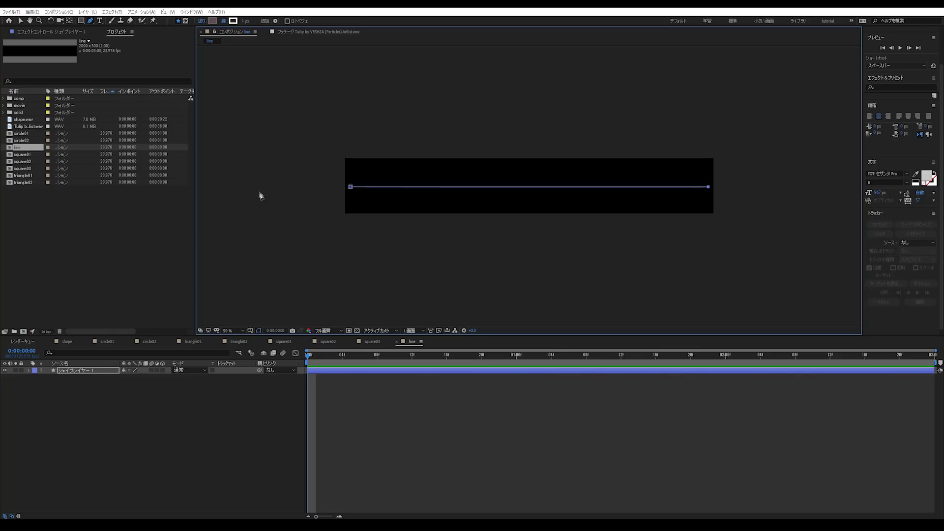
{"action": "left_click", "coordinate": [398, 422]}
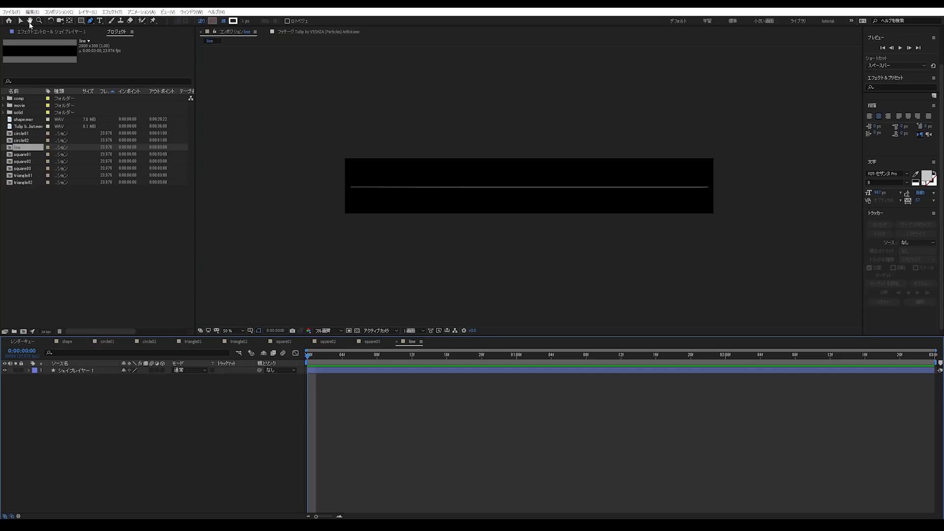
{"action": "left_click", "coordinate": [22, 21]}
Expand the line's shape layer contents and add Trim Paths to them.
{"action": "left_click", "coordinate": [32, 372]}
{"action": "left_click", "coordinate": [29, 371]}
{"action": "left_click", "coordinate": [44, 384]}
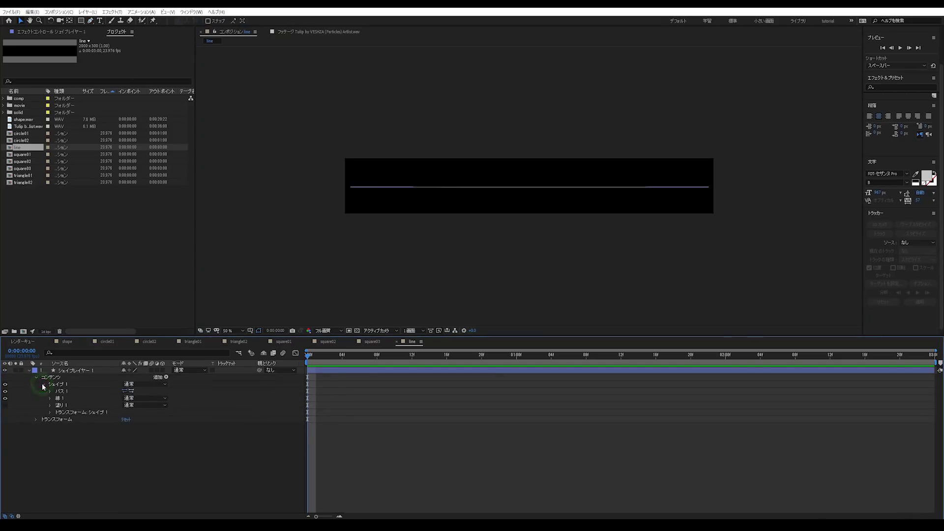
{"action": "left_click", "coordinate": [1, 472]}
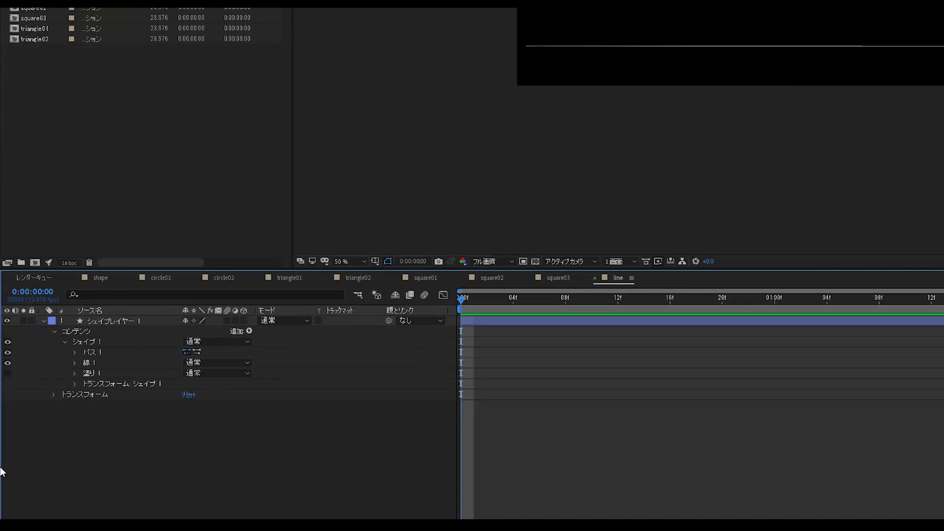
{"action": "left_click", "coordinate": [166, 378]}
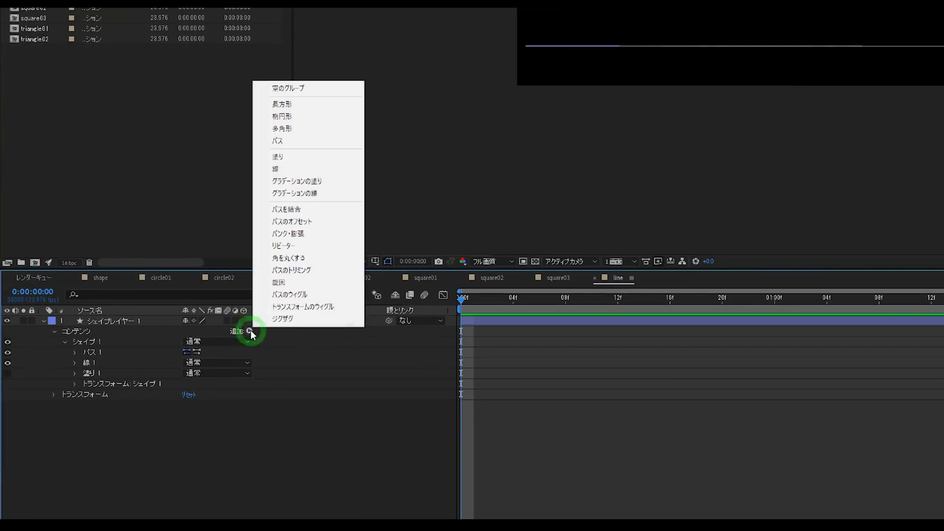
{"action": "left_click", "coordinate": [292, 270]}
{"action": "left_click", "coordinate": [65, 393]}
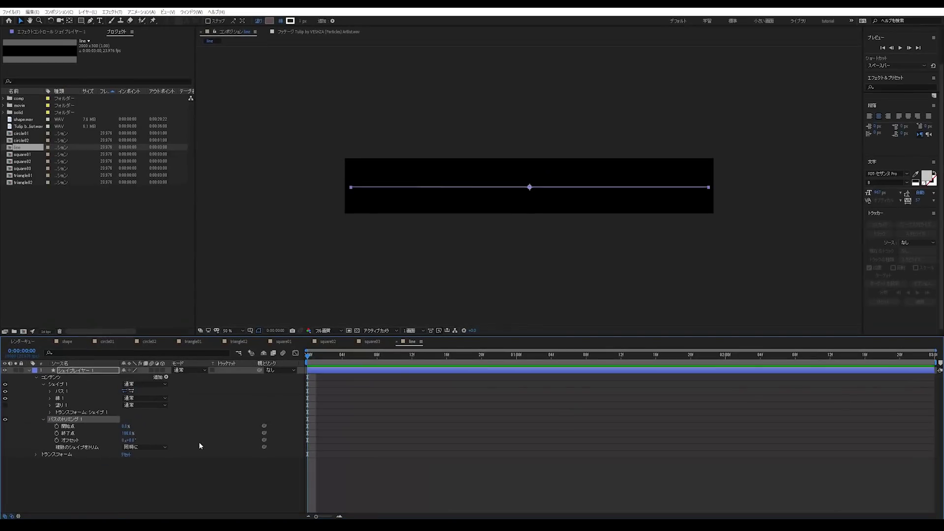
{"action": "left_click", "coordinate": [169, 497]}
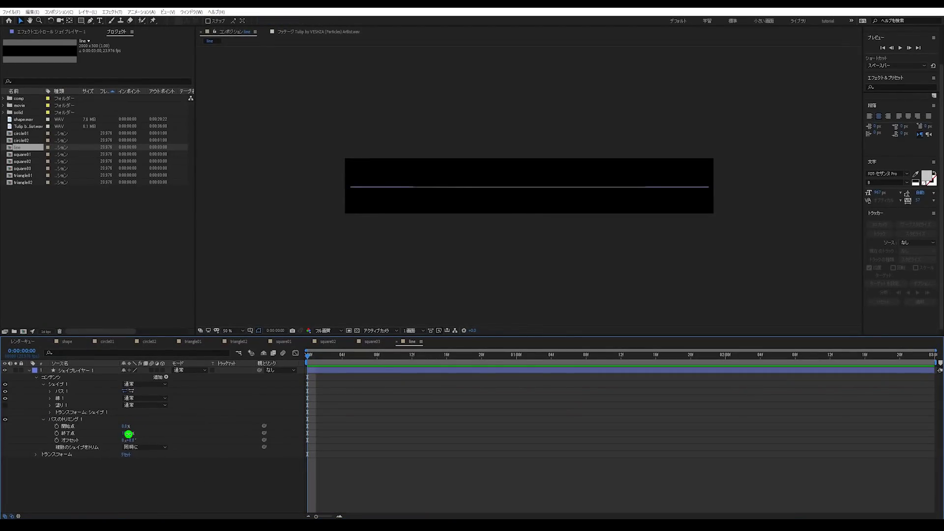
{"action": "key", "text": "ctrl+z"}
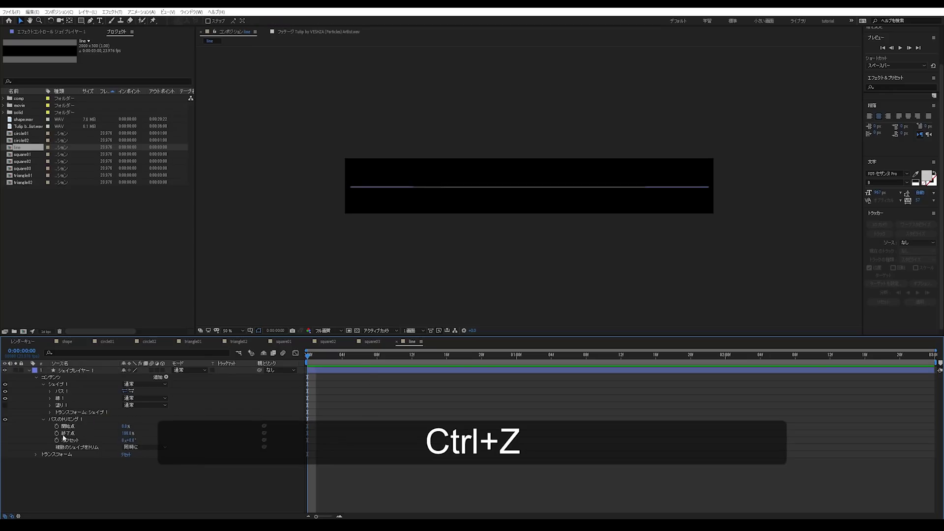
{"action": "left_click", "coordinate": [130, 434]}
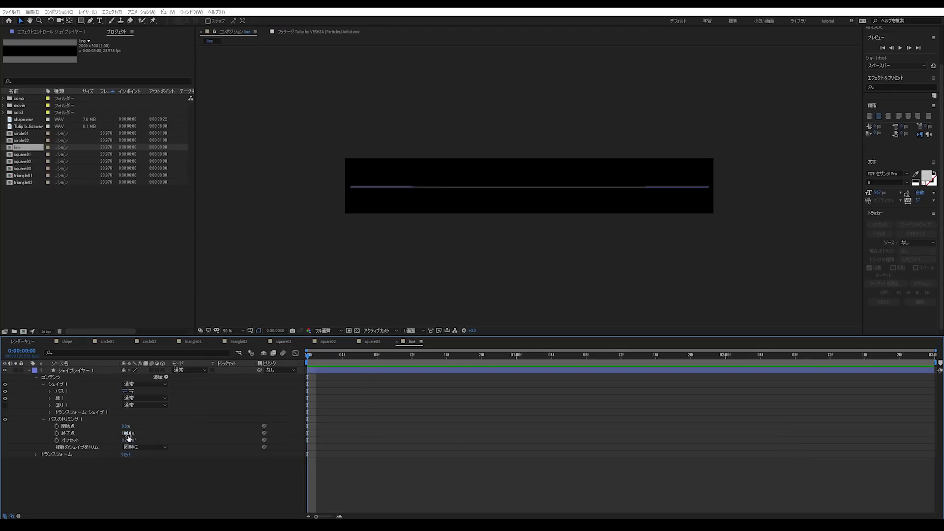
{"action": "key", "text": "Return"}
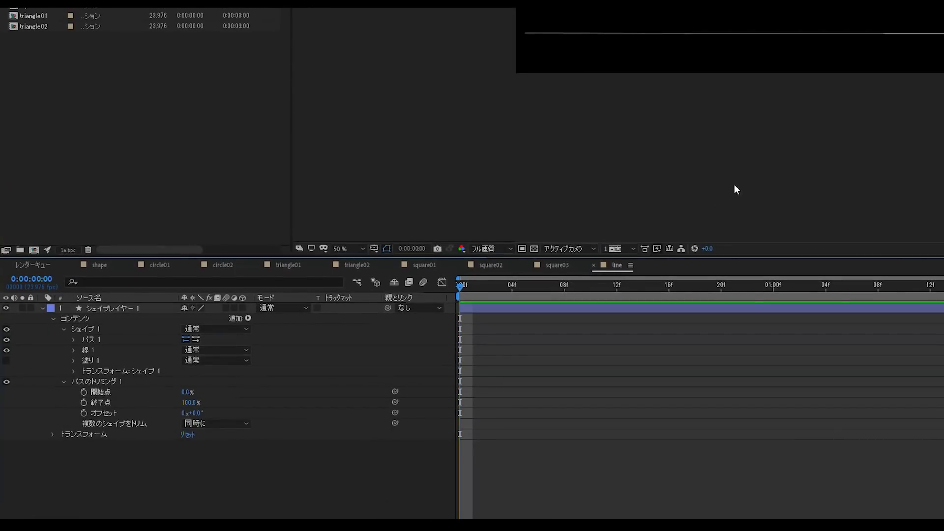
Keyframe the Trim Paths end value at 0% on the first frame and 100% at 12 frames.
{"action": "left_click_drag", "start_coordinate": [552, 241], "coordinate": [563, 301]}
{"action": "left_click", "coordinate": [191, 402]}
{"action": "type", "text": "0"}
{"action": "key", "text": "Return"}
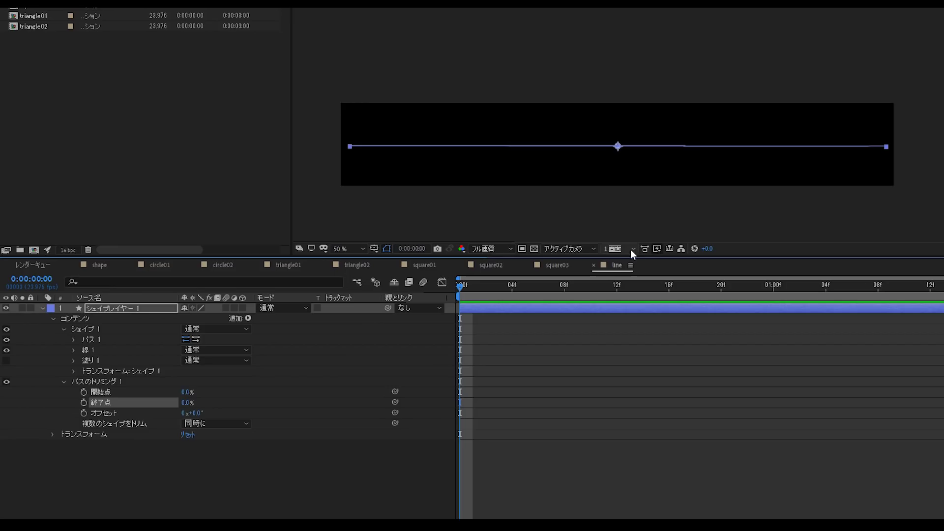
{"action": "left_click", "coordinate": [84, 402]}
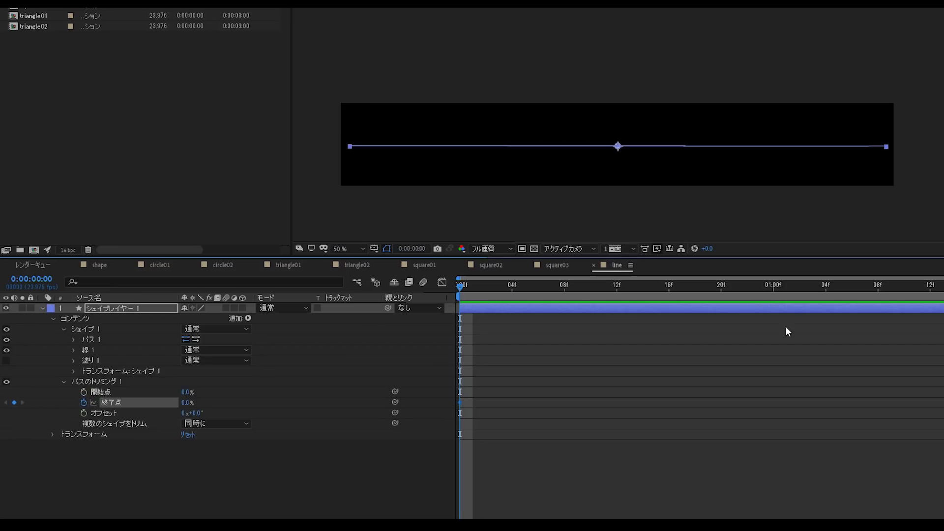
{"action": "left_click", "coordinate": [617, 286]}
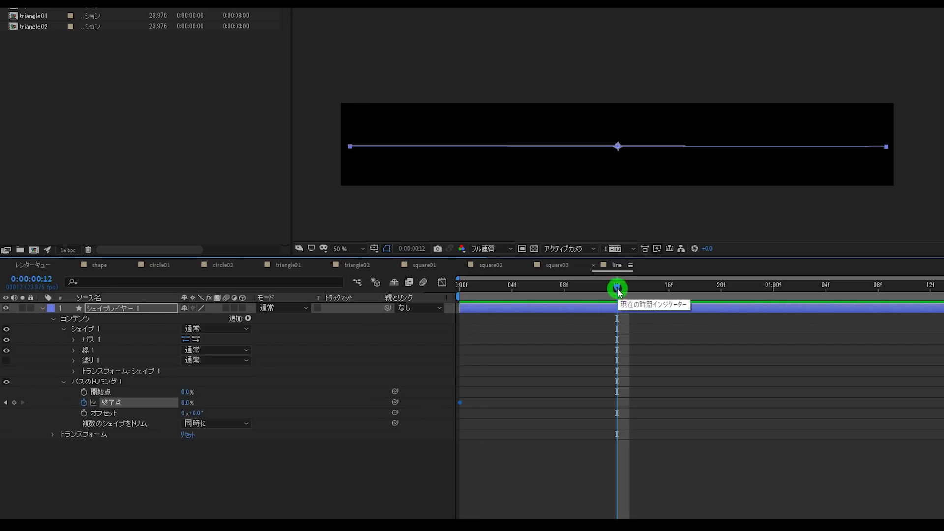
{"action": "left_click", "coordinate": [186, 402]}
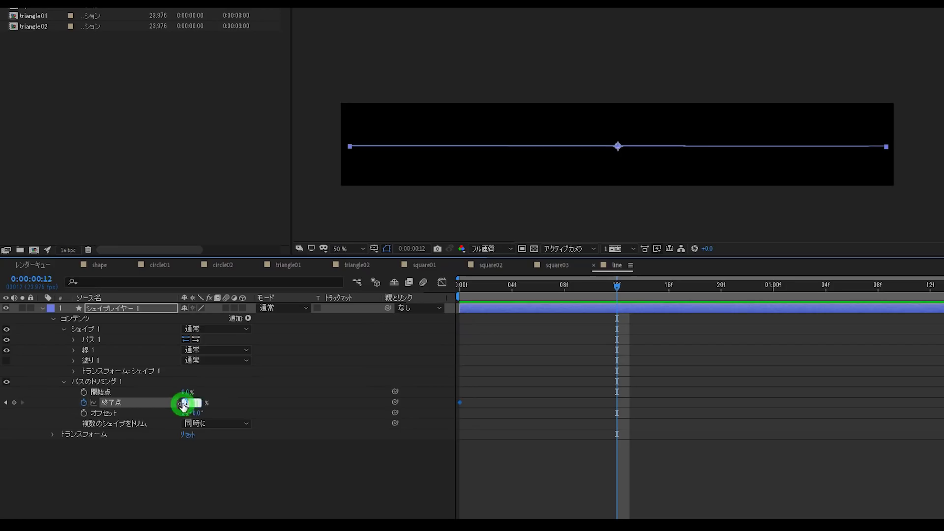
{"action": "type", "text": "100"}
{"action": "key", "text": "Return"}
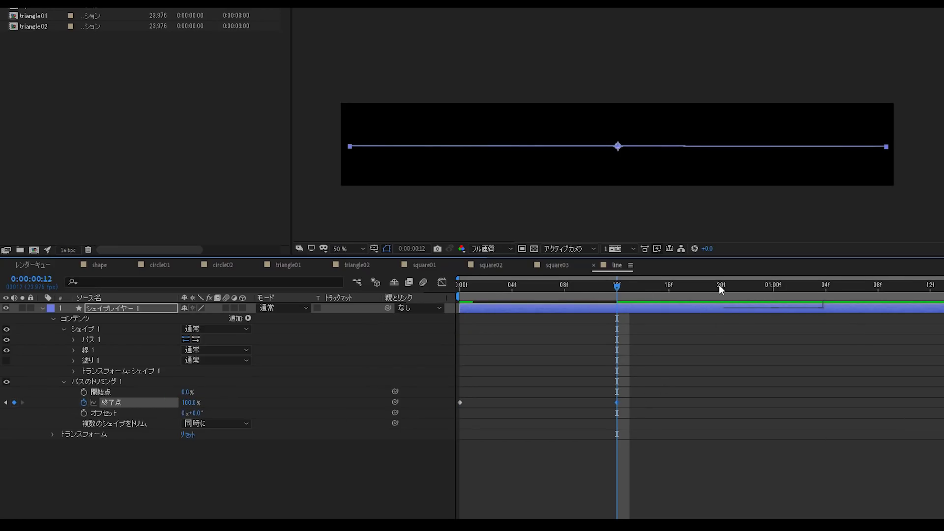
Move the end value's 100% keyframe to 20 frames.
{"action": "left_click", "coordinate": [721, 285]}
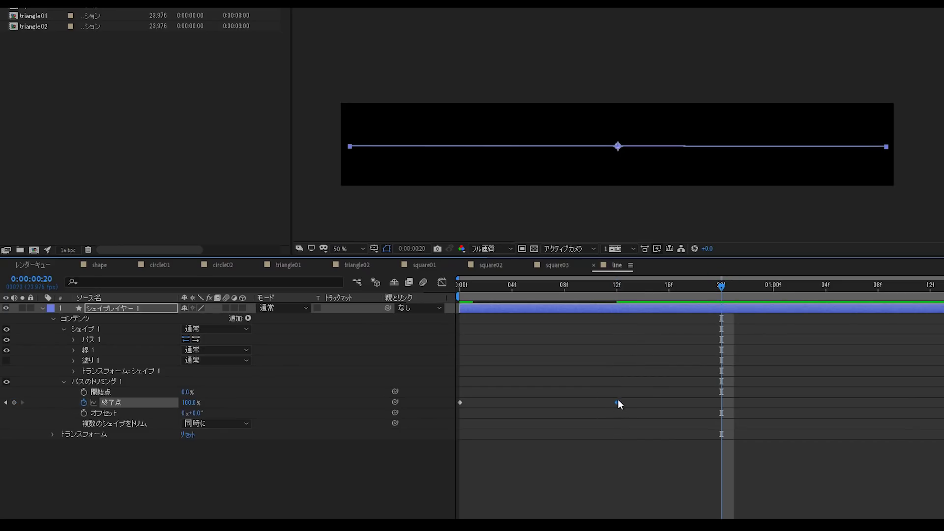
{"action": "left_click_drag", "start_coordinate": [617, 402], "coordinate": [718, 445]}
{"action": "left_click", "coordinate": [568, 427]}
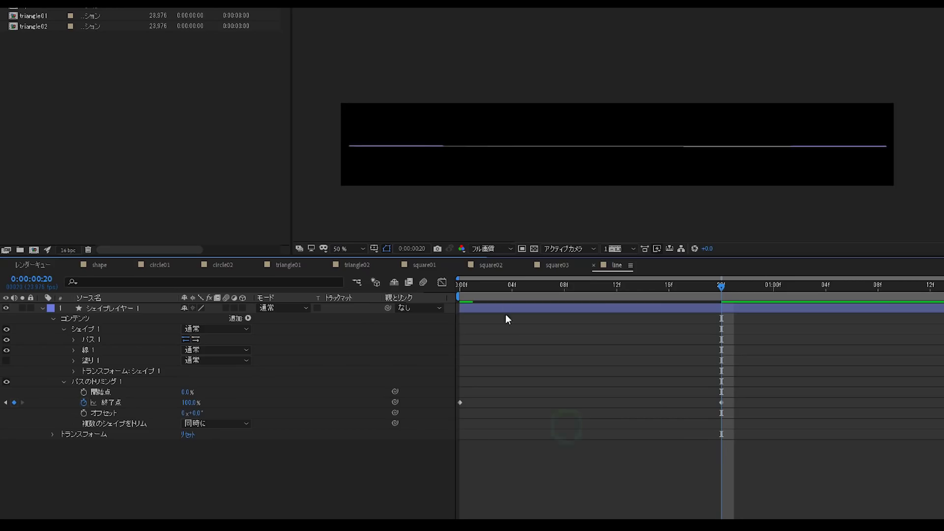
Keyframe the Trim Paths start value at 0% at 4 frames and 100% at 1 second.
{"action": "left_click", "coordinate": [512, 287]}
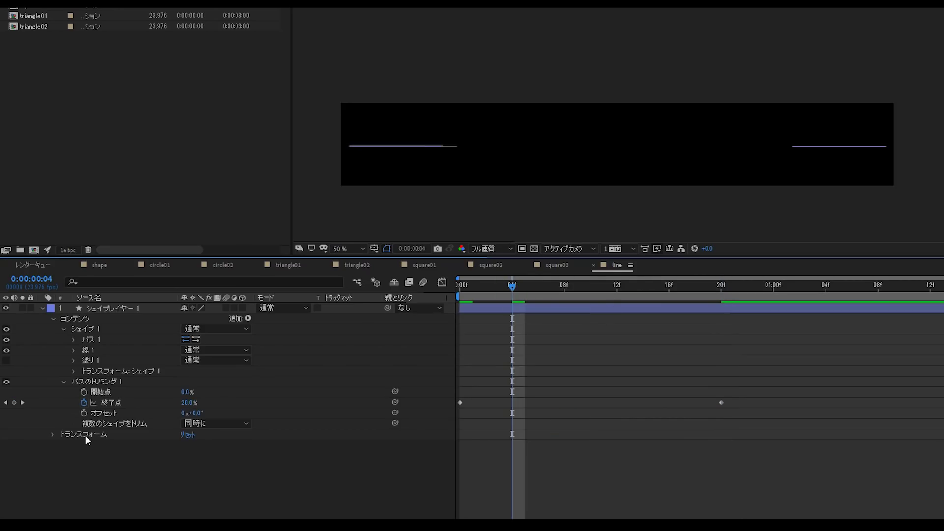
{"action": "left_click", "coordinate": [84, 393]}
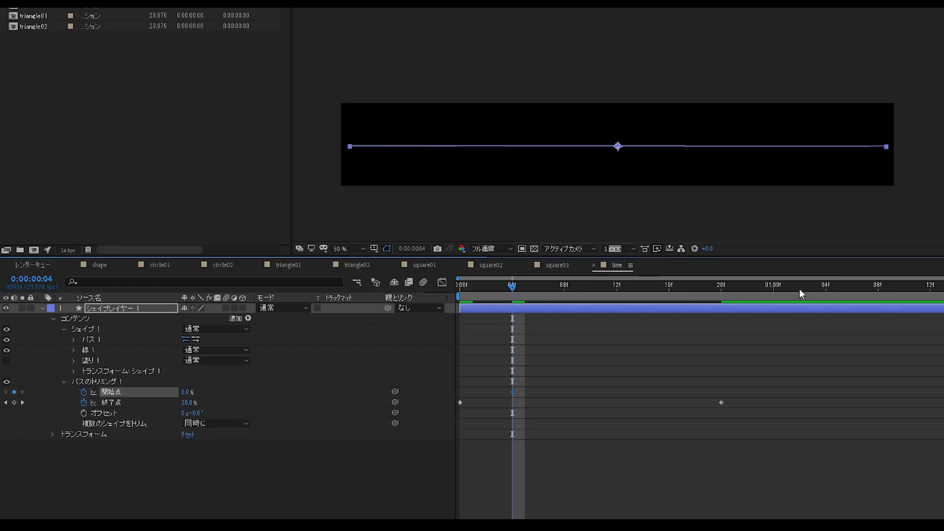
{"action": "left_click", "coordinate": [774, 285]}
{"action": "left_click", "coordinate": [187, 393]}
{"action": "type", "text": "100"}
{"action": "key", "text": "Return"}
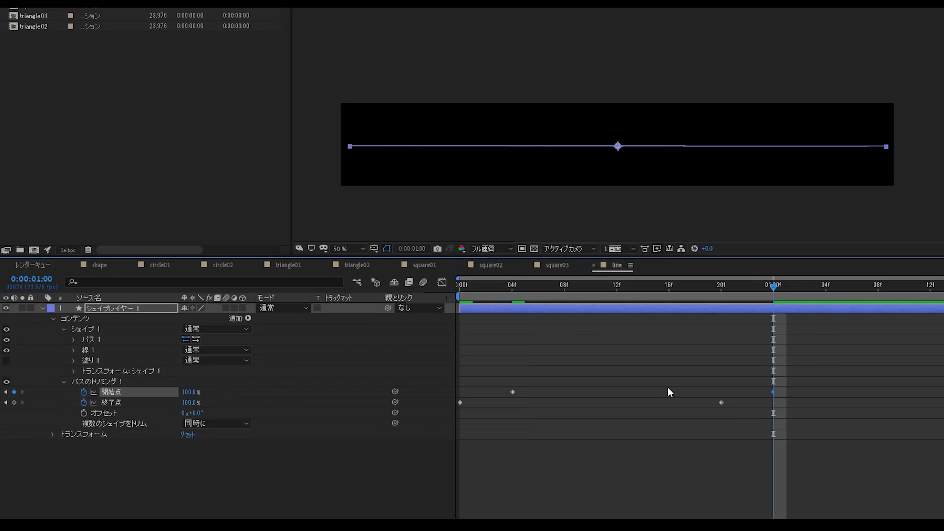
{"action": "left_click", "coordinate": [939, 447]}
Preview the line animation from the start and return to the first frame.
{"action": "left_click_drag", "start_coordinate": [736, 295], "coordinate": [457, 315]}
{"action": "key", "text": "space"}
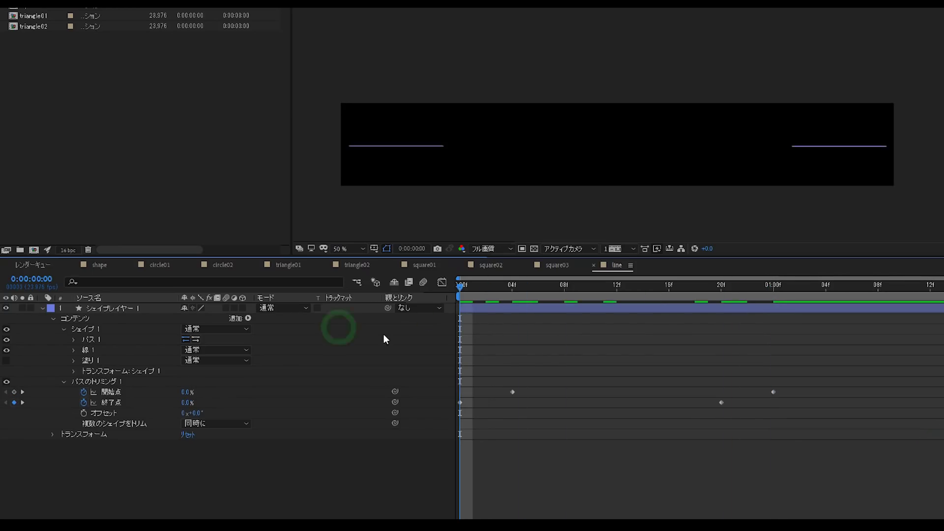
{"action": "left_click_drag", "start_coordinate": [578, 298], "coordinate": [421, 317]}
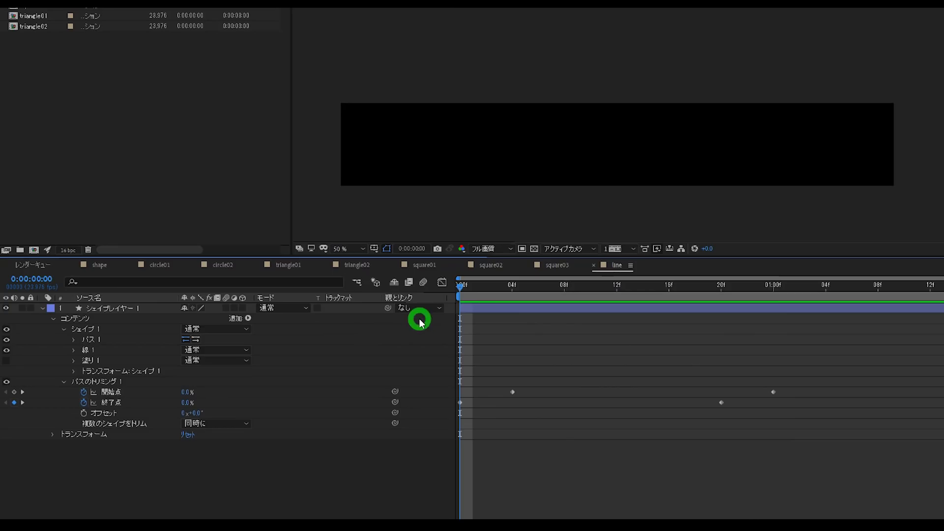
Show only the line layer's animated properties, apply Easy Ease to all start and end keyframes, and switch to the graph editor.
{"action": "left_click", "coordinate": [512, 308]}
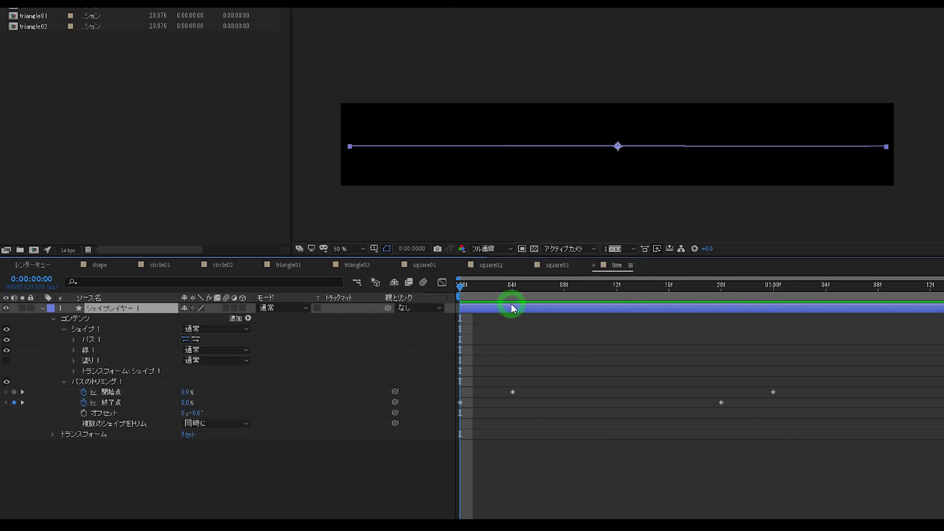
{"action": "key", "text": "u"}
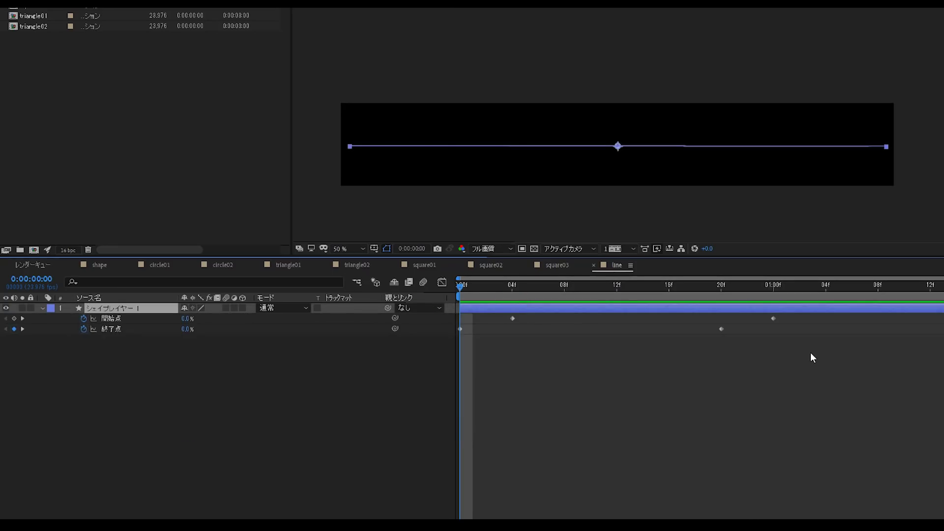
{"action": "left_click_drag", "start_coordinate": [812, 353], "coordinate": [353, 315]}
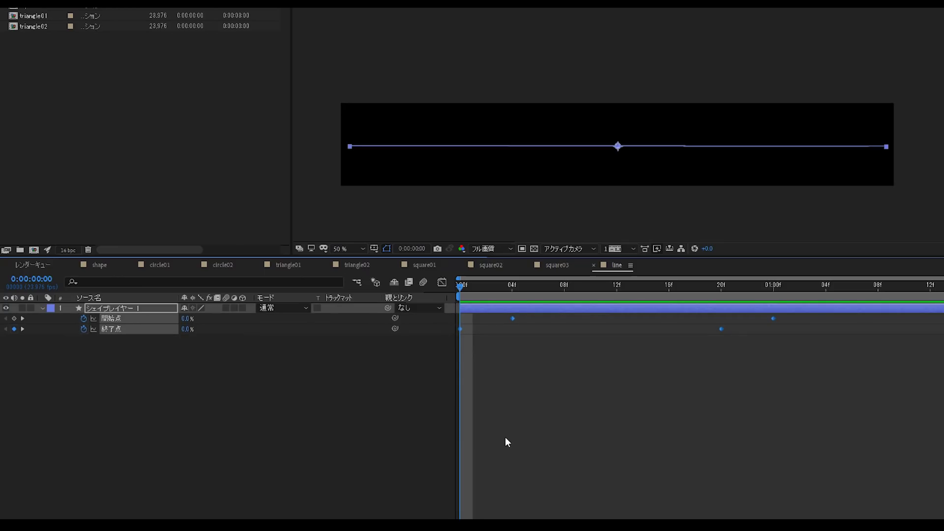
{"action": "key", "text": "F9"}
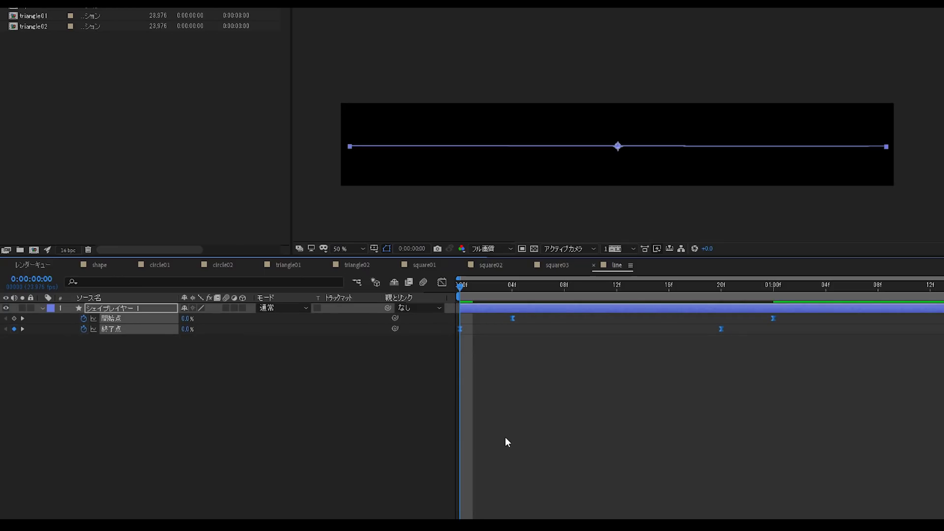
{"action": "left_click", "coordinate": [507, 440]}
{"action": "left_click", "coordinate": [442, 282]}
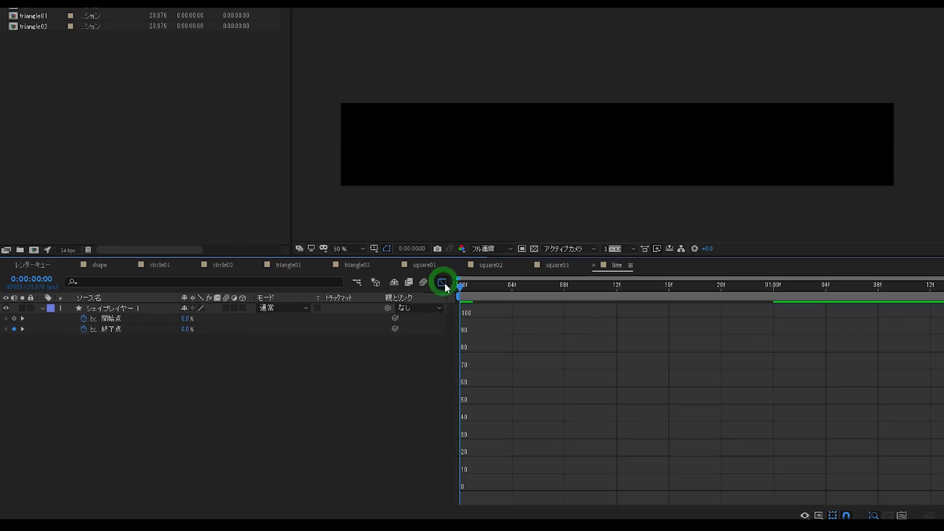
Steepen the end value's curve by pulling the first keyframe's handle straight up to about 100%, and preview it.
{"action": "left_click", "coordinate": [111, 330]}
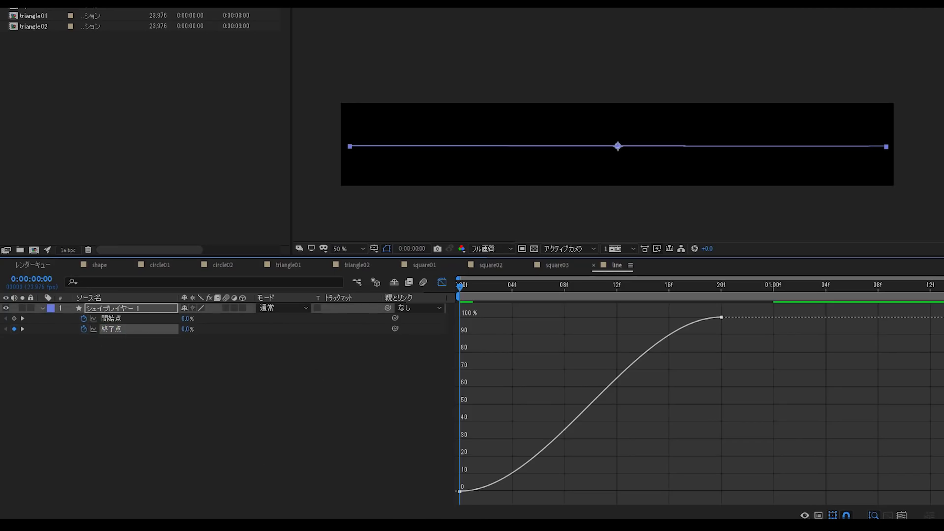
{"action": "left_click", "coordinate": [460, 492]}
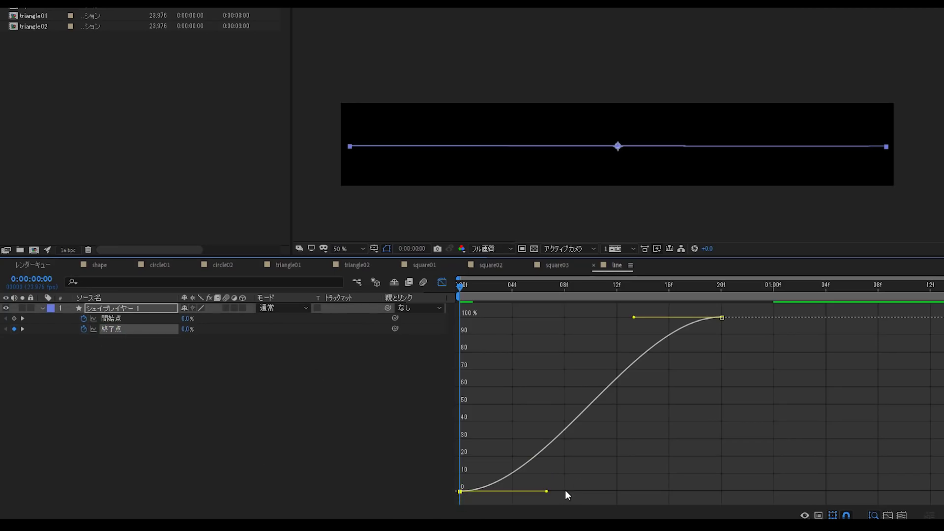
{"action": "left_click_drag", "start_coordinate": [547, 492], "coordinate": [433, 327]}
{"action": "key", "text": "space"}
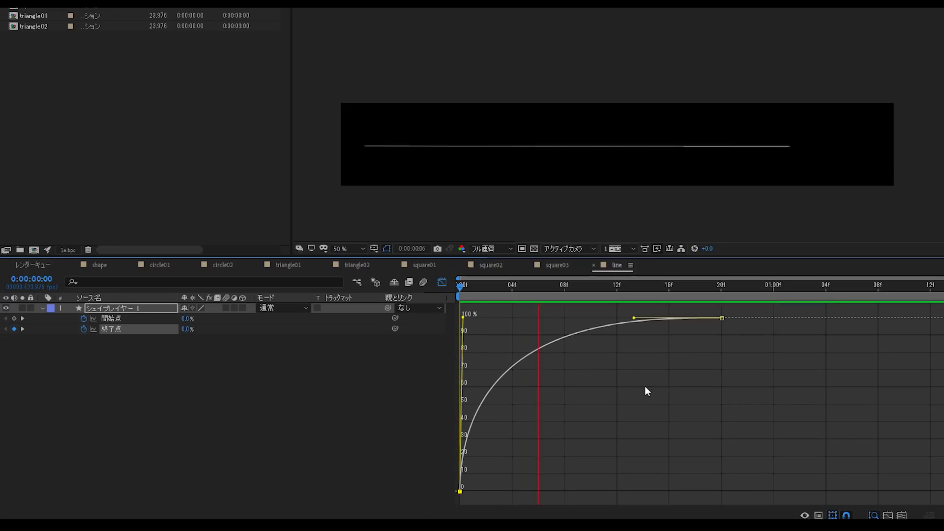
{"action": "key", "text": "space"}
{"action": "left_click", "coordinate": [342, 301]}
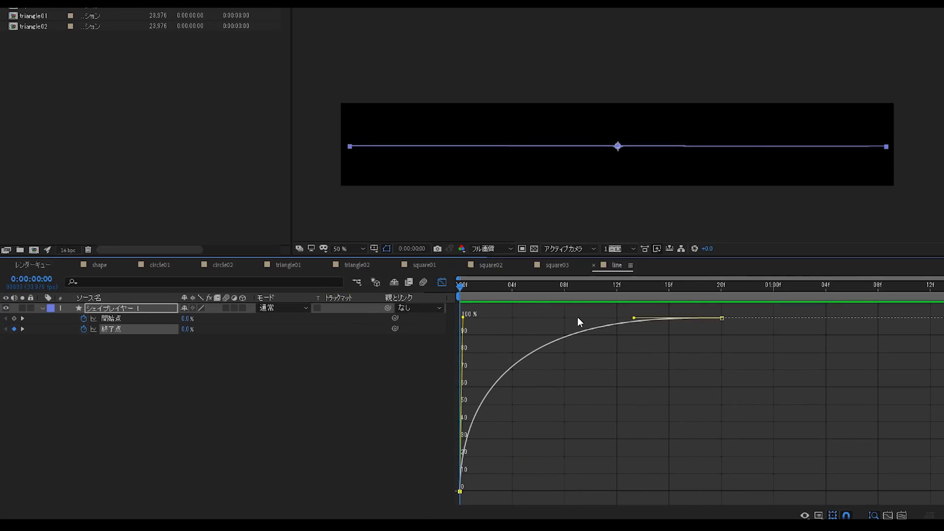
Lengthen the incoming handle of the end value's 100% keyframe back to about 3 frames, keeping it level, and preview the easing.
{"action": "left_click", "coordinate": [635, 320]}
{"action": "mouse_move", "coordinate": [722, 318]}
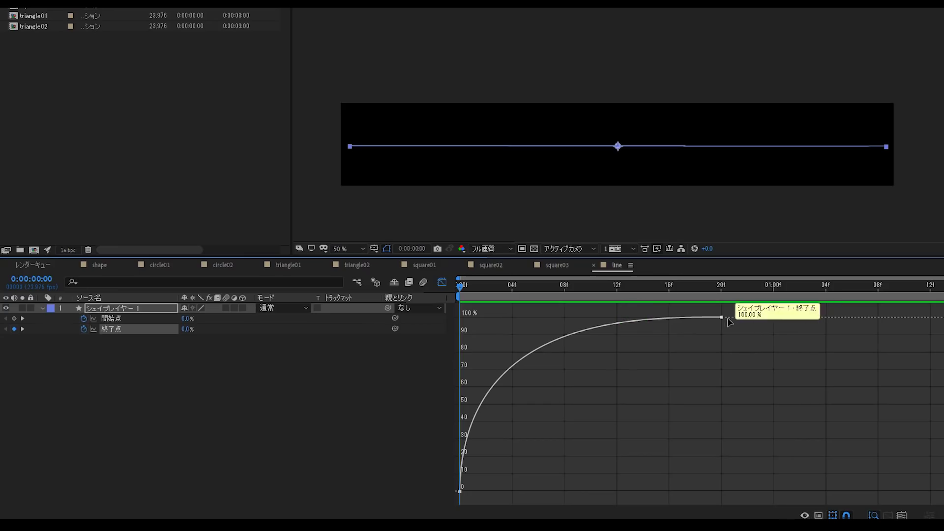
{"action": "left_click", "coordinate": [722, 319]}
{"action": "left_click", "coordinate": [634, 319]}
{"action": "left_click_drag", "start_coordinate": [634, 320], "coordinate": [501, 318]}
{"action": "left_click", "coordinate": [480, 295]}
{"action": "left_click", "coordinate": [404, 301]}
Make the start value accelerate late by pulling its 1-second keyframe's handle straight down to about 0%, and preview it.
{"action": "left_click", "coordinate": [118, 318]}
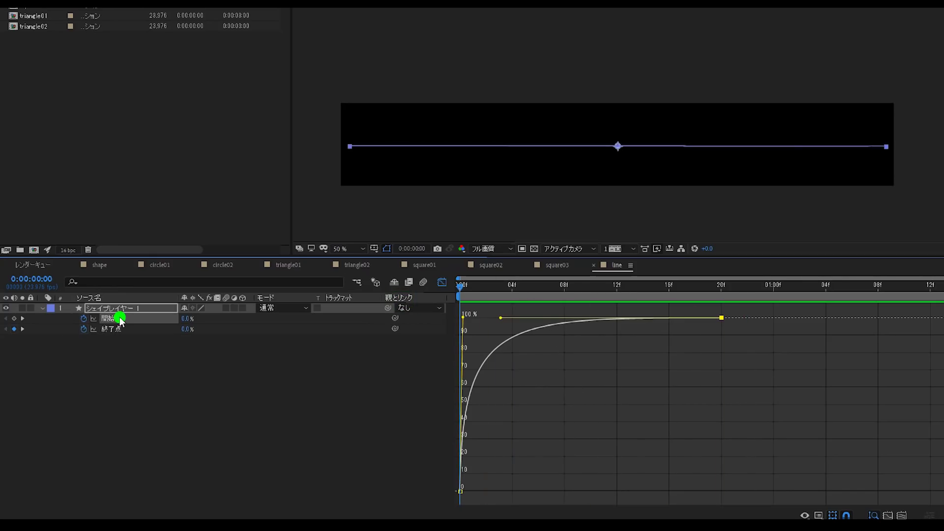
{"action": "left_click", "coordinate": [511, 492]}
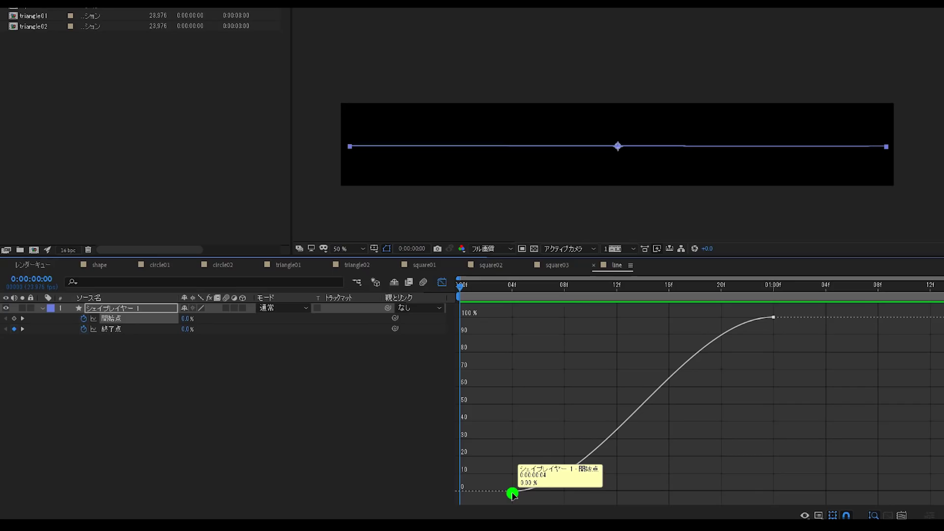
{"action": "mouse_move", "coordinate": [686, 318]}
{"action": "left_mouse_down"}
{"action": "mouse_move", "coordinate": [738, 453]}
{"action": "mouse_move", "coordinate": [765, 491]}
{"action": "mouse_move", "coordinate": [779, 488]}
{"action": "left_mouse_up"}
{"action": "left_click", "coordinate": [599, 491]}
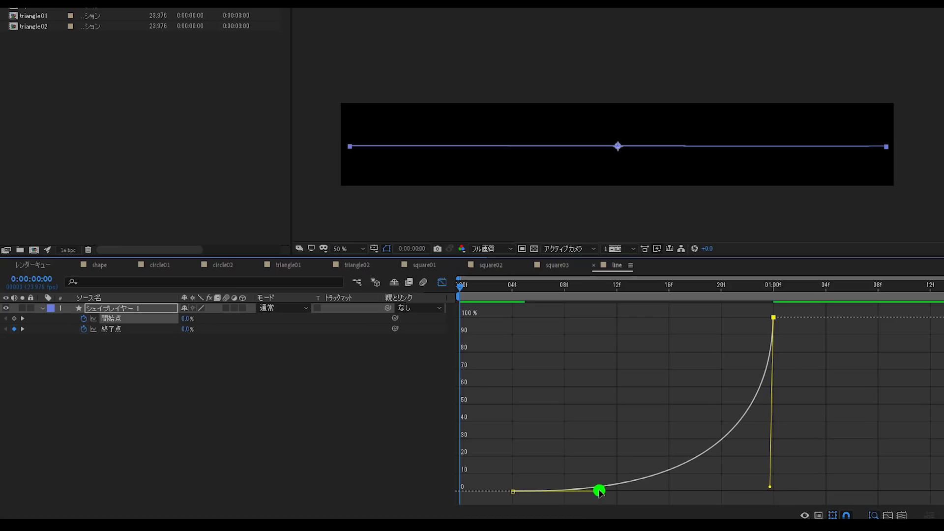
{"action": "key", "text": "space"}
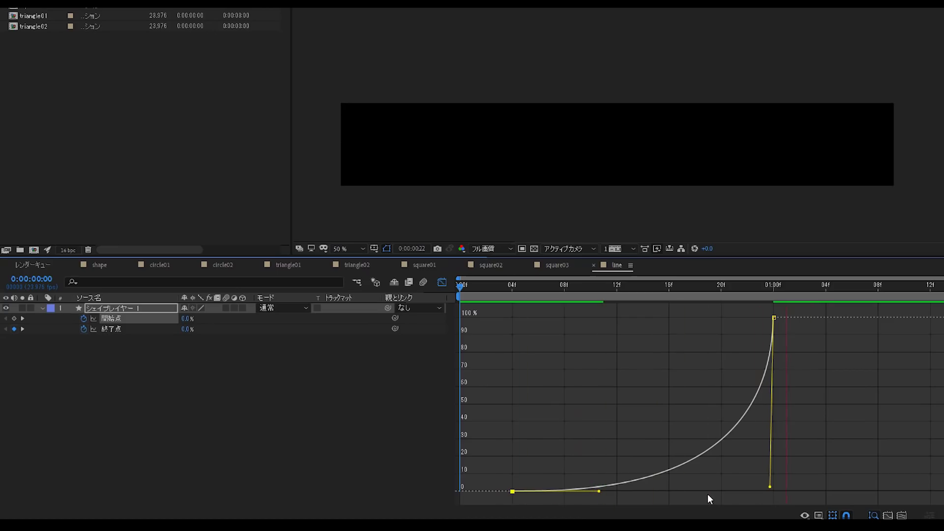
{"action": "left_click", "coordinate": [527, 310]}
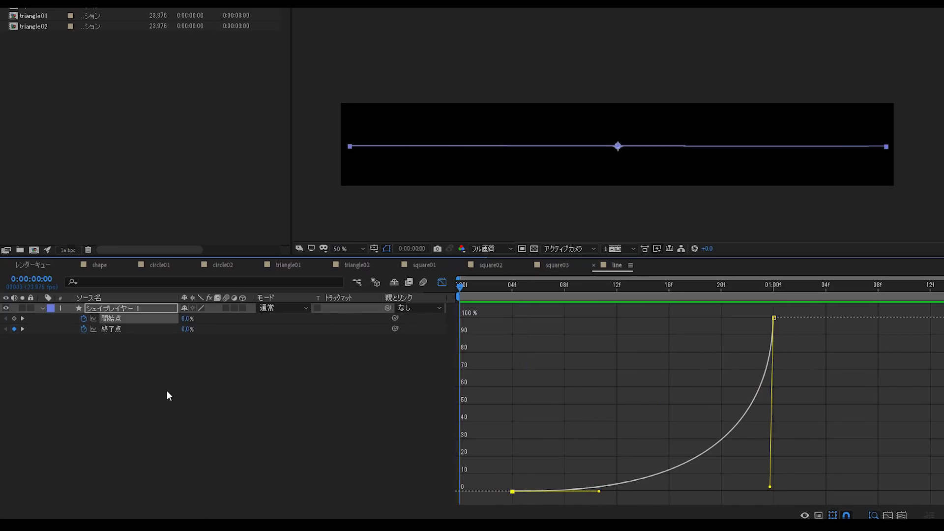
Leave the graph editor, fit the composition in the viewer and preview the eased line animation.
{"action": "left_click", "coordinate": [443, 284]}
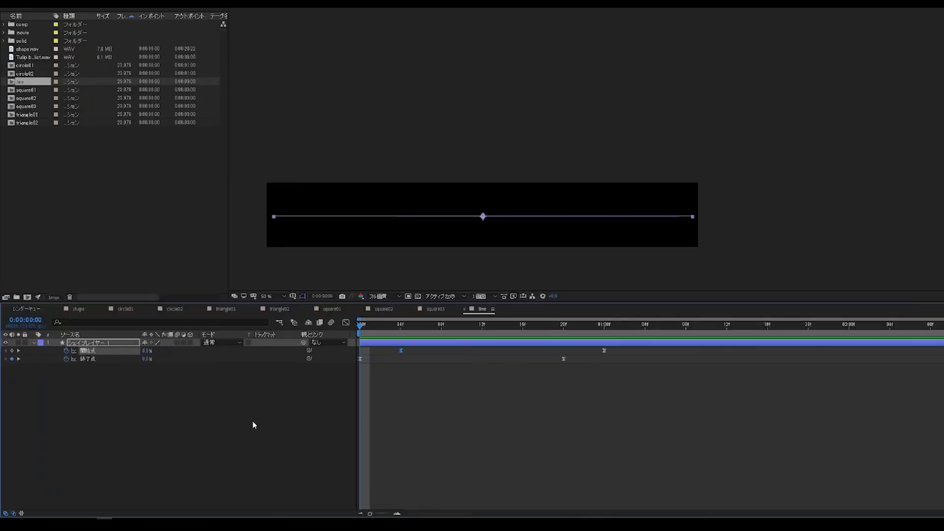
{"action": "left_click", "coordinate": [228, 331]}
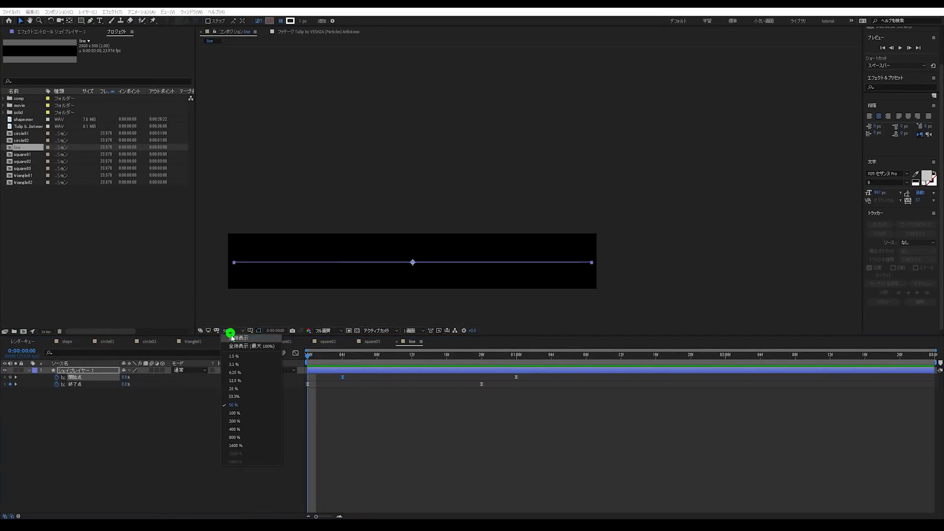
{"action": "left_click", "coordinate": [232, 339]}
{"action": "left_click", "coordinate": [435, 428]}
{"action": "key", "text": "space"}
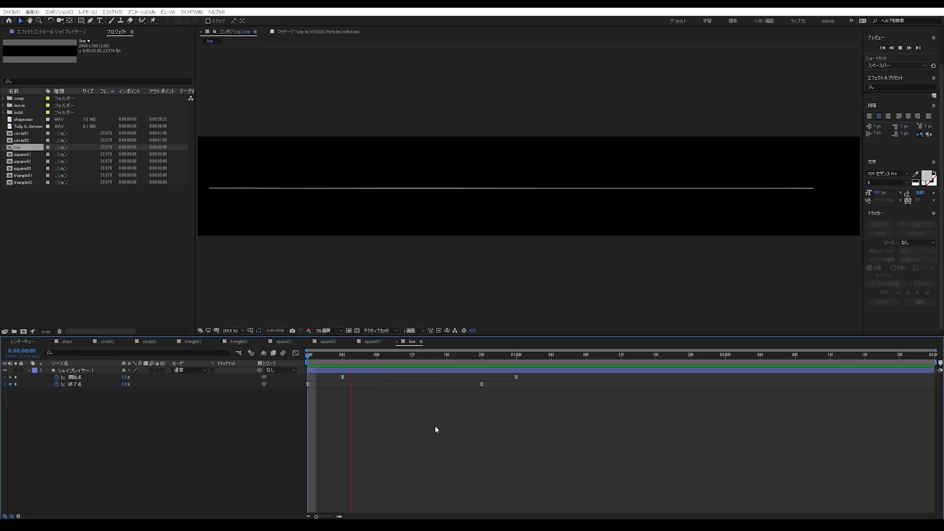
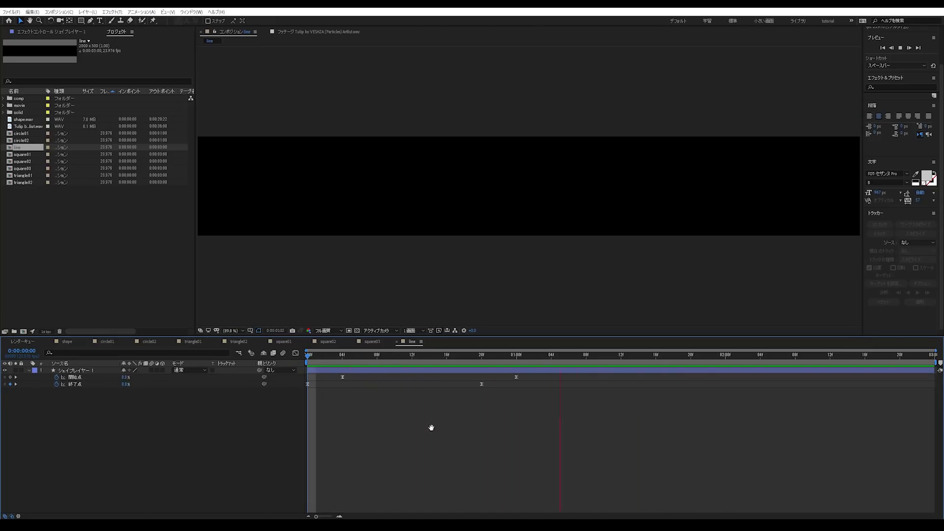
{"action": "key", "text": "space"}
Trim the end of the line's shape layer to 1 second.
{"action": "left_click", "coordinate": [517, 360]}
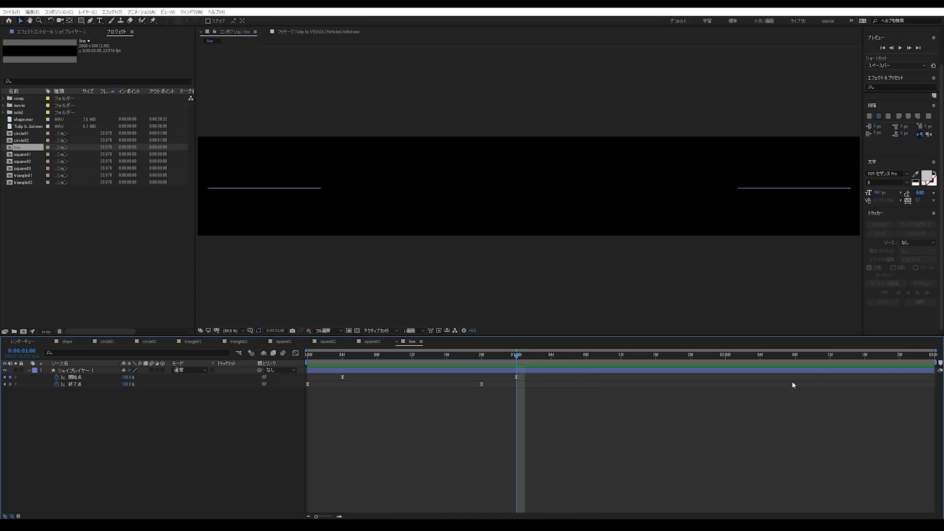
{"action": "mouse_move", "coordinate": [933, 371]}
{"action": "left_mouse_down"}
{"action": "mouse_move", "coordinate": [320, 386]}
{"action": "mouse_move", "coordinate": [515, 374]}
{"action": "mouse_move", "coordinate": [394, 358]}
{"action": "mouse_move", "coordinate": [291, 363]}
{"action": "mouse_move", "coordinate": [430, 359]}
{"action": "mouse_move", "coordinate": [368, 366]}
{"action": "mouse_move", "coordinate": [506, 373]}
{"action": "mouse_move", "coordinate": [429, 371]}
{"action": "left_mouse_up"}
{"action": "left_click", "coordinate": [429, 423]}
Enable motion blur for the line layer and preview it from the first frame.
{"action": "left_click", "coordinate": [151, 370]}
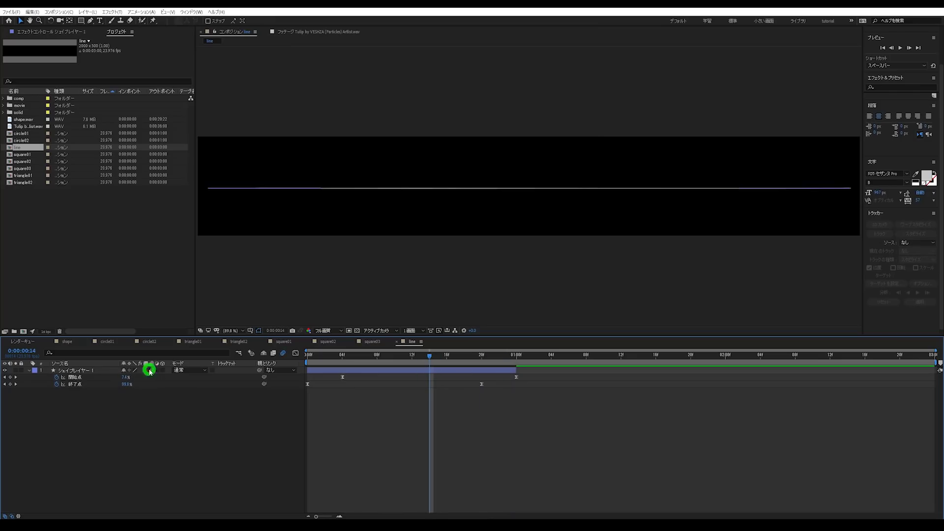
{"action": "left_click", "coordinate": [283, 353]}
{"action": "key", "text": "space"}
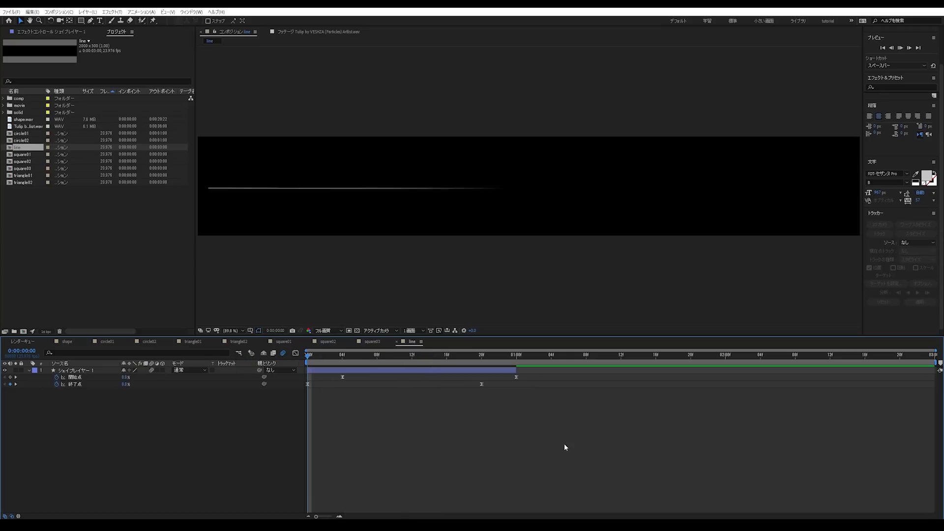
{"action": "key", "text": "space"}
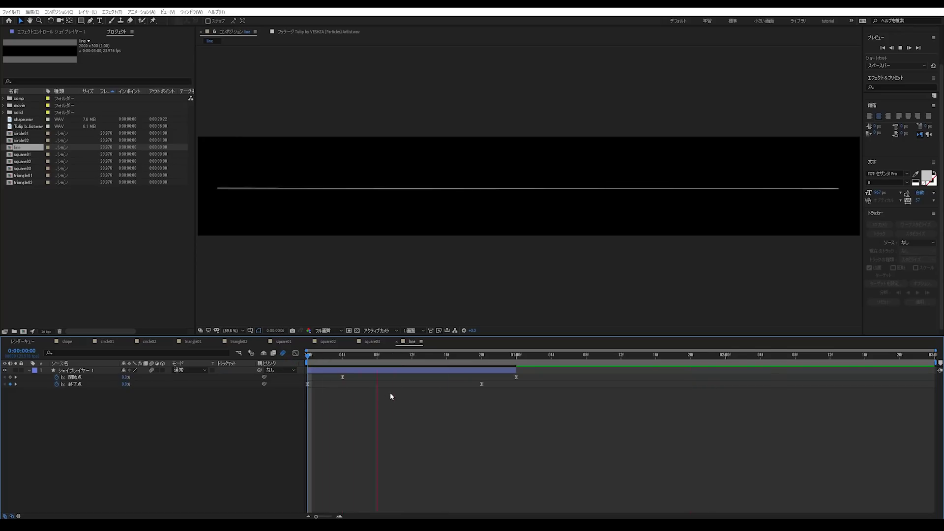
Replay the motion-blurred line animation and return to the first frame.
{"action": "key", "text": "space"}
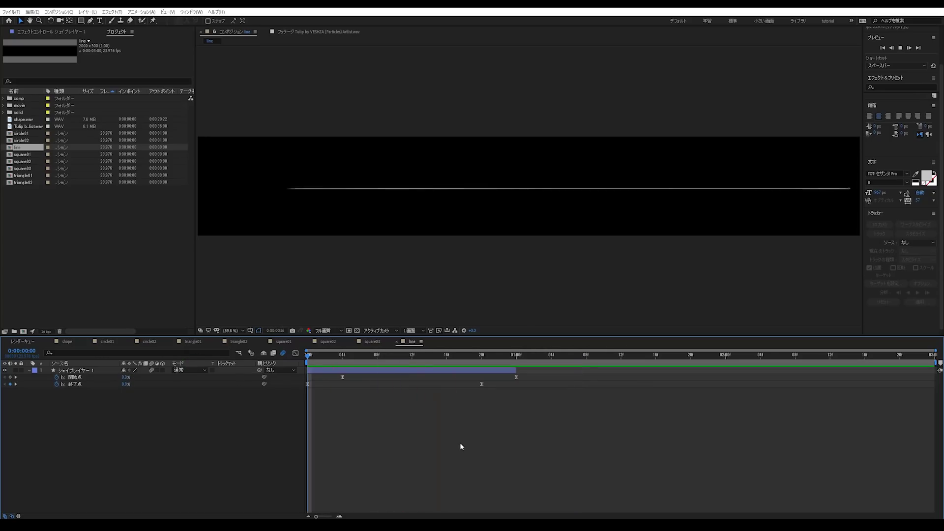
{"action": "left_click", "coordinate": [458, 364]}
{"action": "key", "text": "space"}
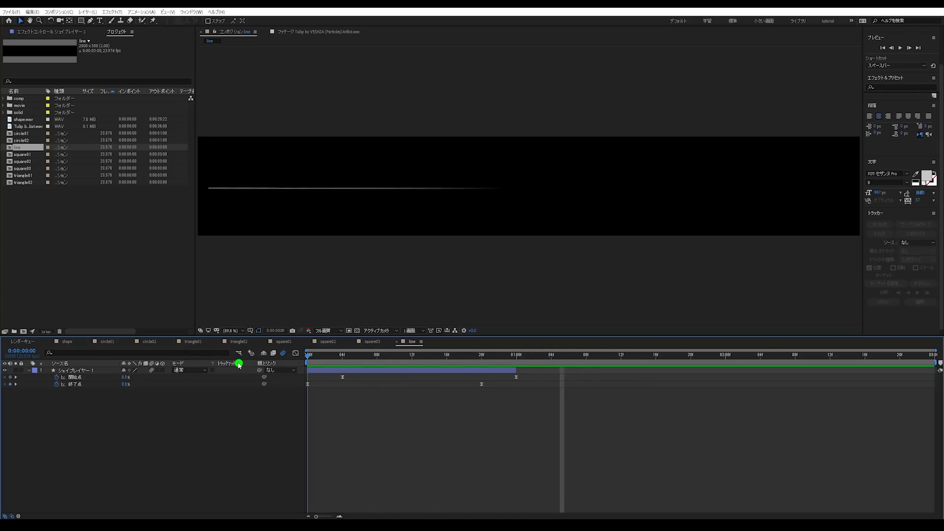
{"action": "key", "text": "space"}
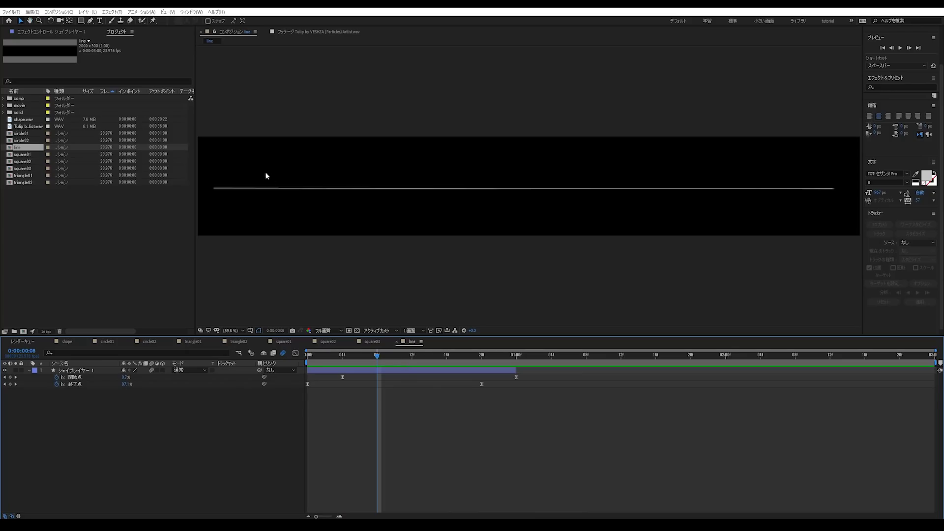
{"action": "left_click_drag", "start_coordinate": [373, 361], "coordinate": [289, 344]}
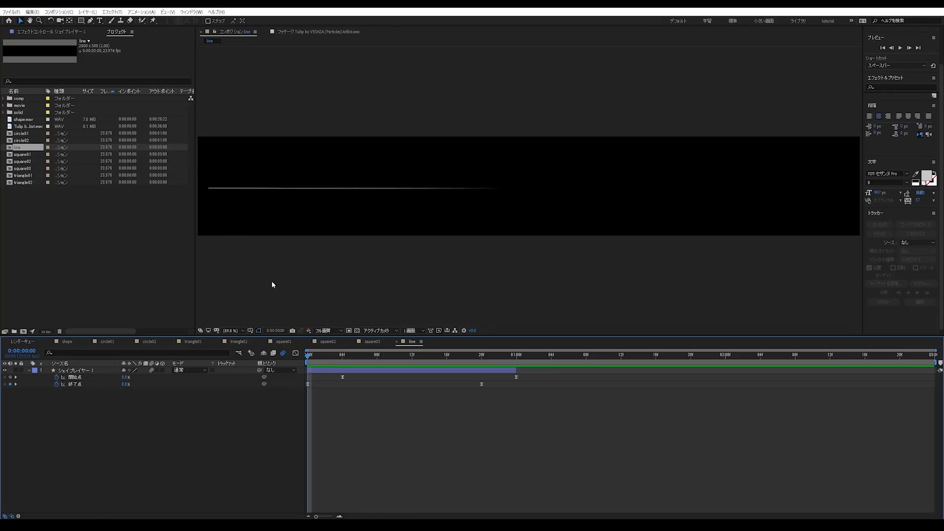
Extend the line by moving its left endpoint horizontally to the composition's left edge with the Pen tool.
{"action": "left_click", "coordinate": [323, 372]}
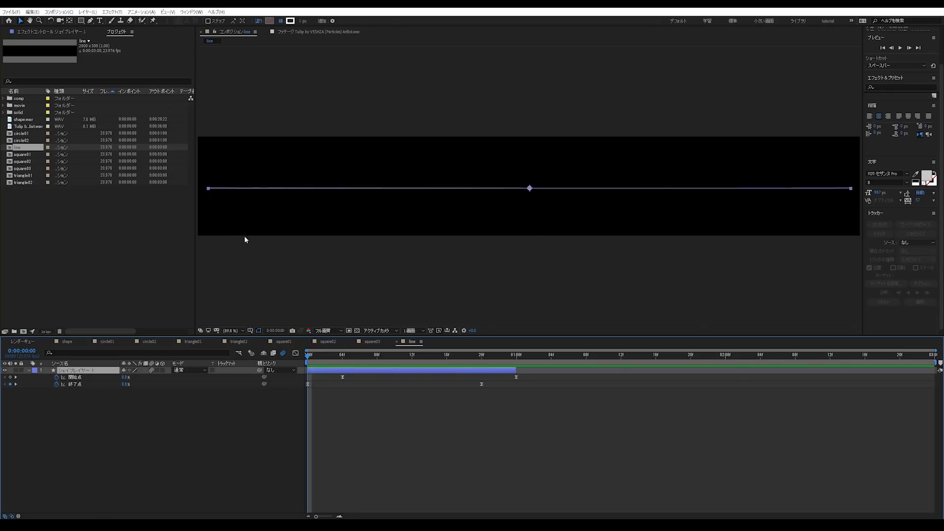
{"action": "left_click", "coordinate": [90, 22]}
{"action": "mouse_move", "coordinate": [232, 213]}
{"action": "left_mouse_down"}
{"action": "mouse_move", "coordinate": [414, 253]}
{"action": "mouse_move", "coordinate": [399, 255]}
{"action": "left_mouse_up"}
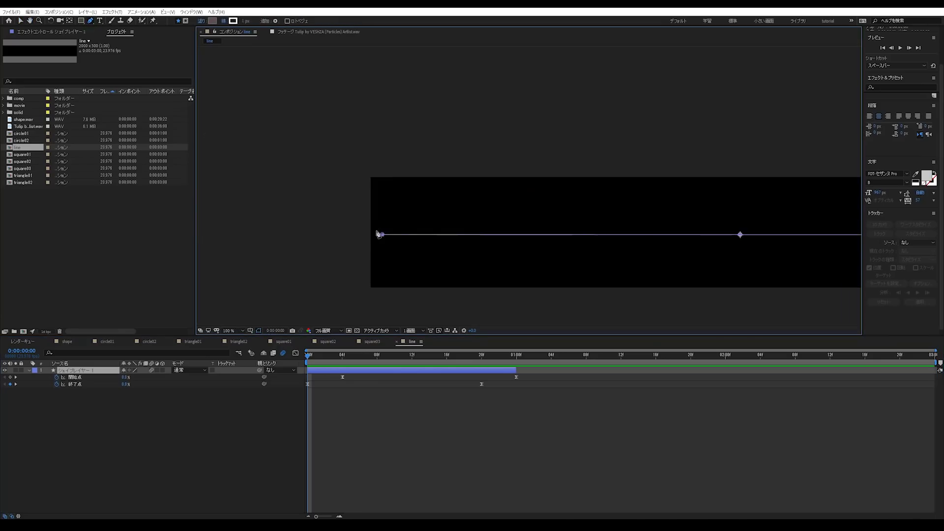
{"action": "scroll", "coordinate": [371, 246], "scroll_direction": "up", "scroll_amount": 1}
{"action": "scroll", "coordinate": [389, 252], "scroll_direction": "up", "scroll_amount": 2}
{"action": "key", "text": "g"}
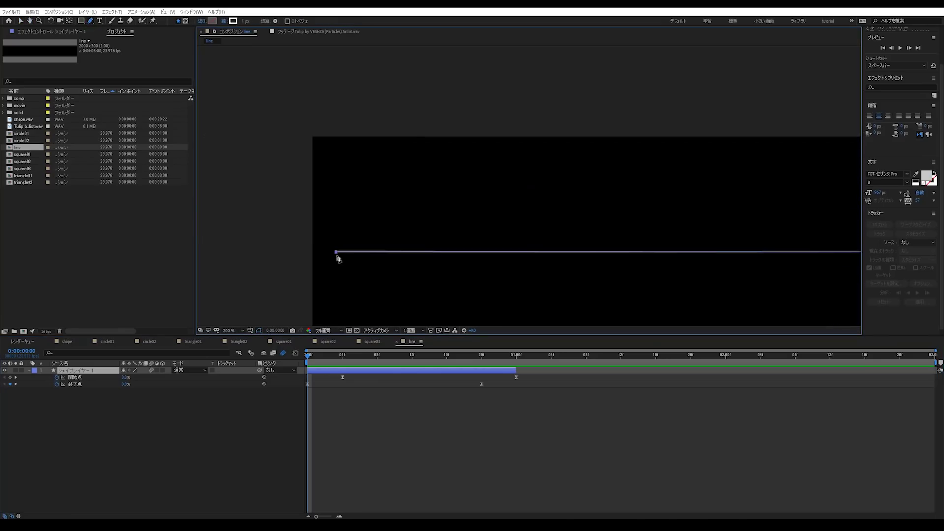
{"action": "left_click_drag", "start_coordinate": [338, 254], "coordinate": [313, 254]}
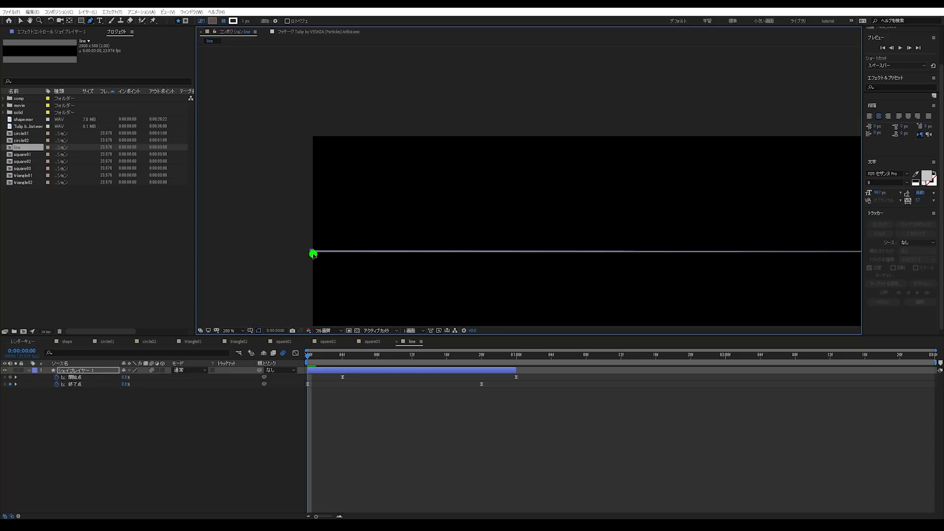
{"action": "left_click", "coordinate": [370, 426]}
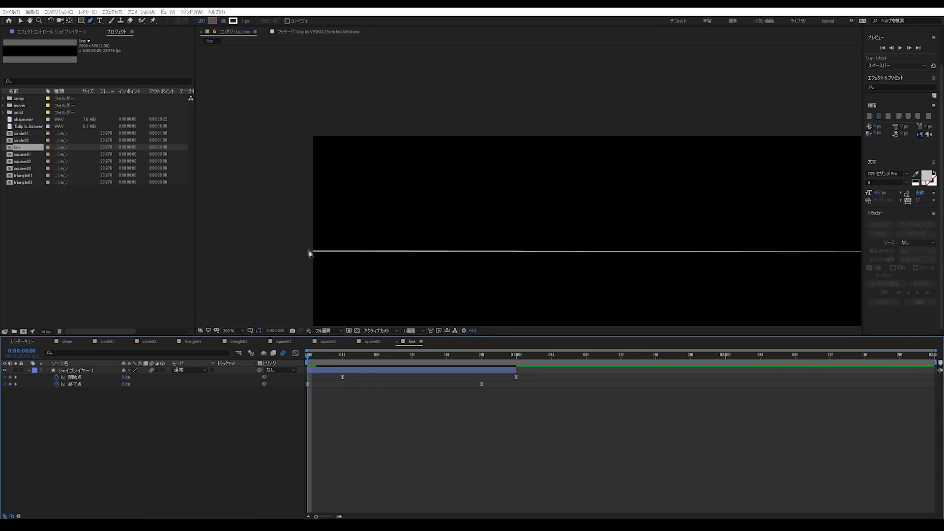
Preview the extended line animation across the whole composition and switch back to the Selection tool.
{"action": "key", "text": "comma"}
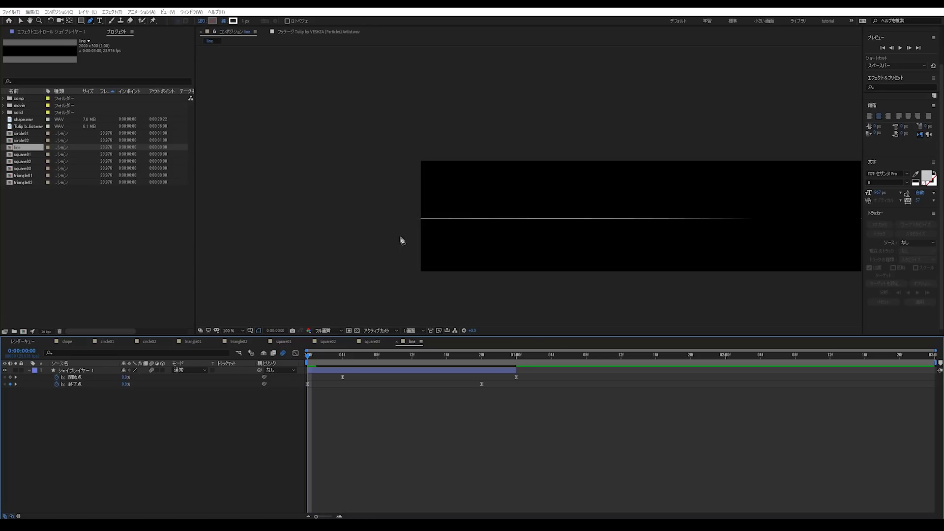
{"action": "left_click", "coordinate": [398, 404]}
{"action": "key", "text": "space"}
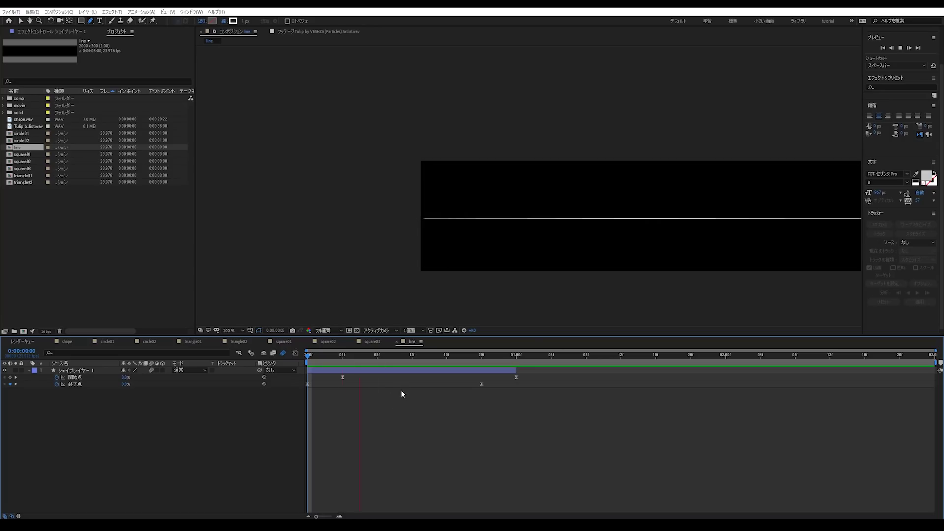
{"action": "key", "text": "g"}
{"action": "key", "text": "comma"}
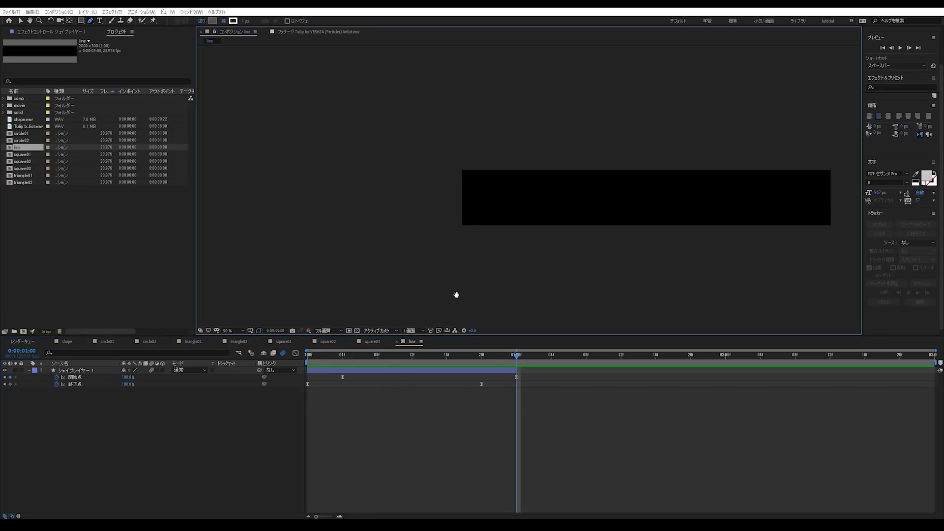
{"action": "left_click_drag", "start_coordinate": [456, 295], "coordinate": [337, 308]}
{"action": "mouse_move", "coordinate": [456, 366]}
{"action": "left_mouse_down"}
{"action": "mouse_move", "coordinate": [520, 365]}
{"action": "mouse_move", "coordinate": [508, 365]}
{"action": "left_mouse_up"}
{"action": "left_click", "coordinate": [20, 21]}
{"action": "left_click", "coordinate": [518, 433]}
{"action": "left_click_drag", "start_coordinate": [512, 356], "coordinate": [329, 369]}
{"action": "key", "text": "space"}
{"action": "key", "text": "space"}
Rename the line composition as line01 in the project.
{"action": "left_click", "coordinate": [51, 226]}
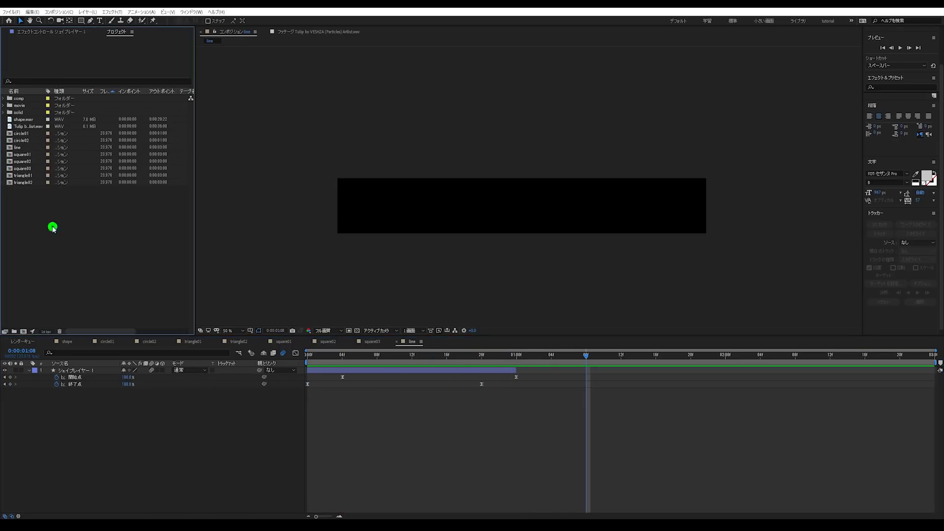
{"action": "left_click", "coordinate": [15, 149]}
{"action": "key", "text": "Return"}
{"action": "key", "text": "Return"}
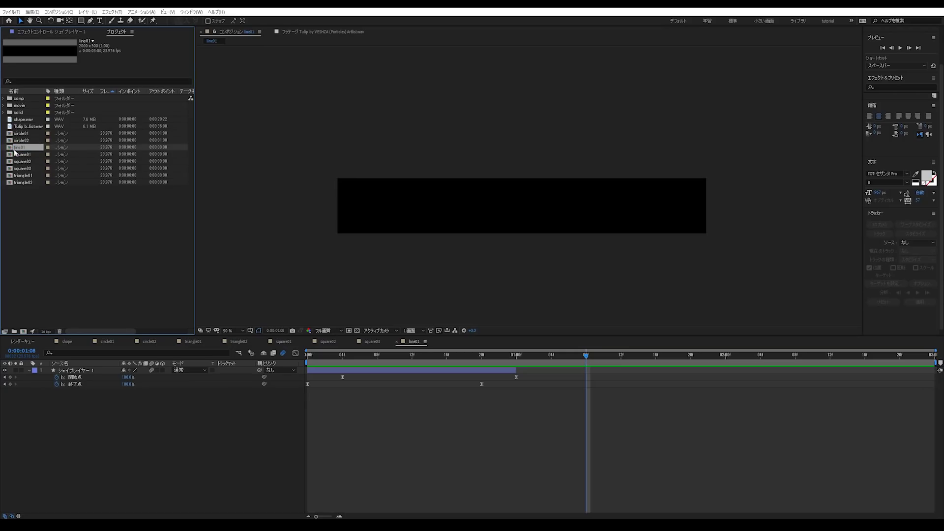
{"action": "left_click", "coordinate": [33, 196]}
Create a new 2000 × 2000 px composition named batsu01.
{"action": "key", "text": "ctrl+n"}
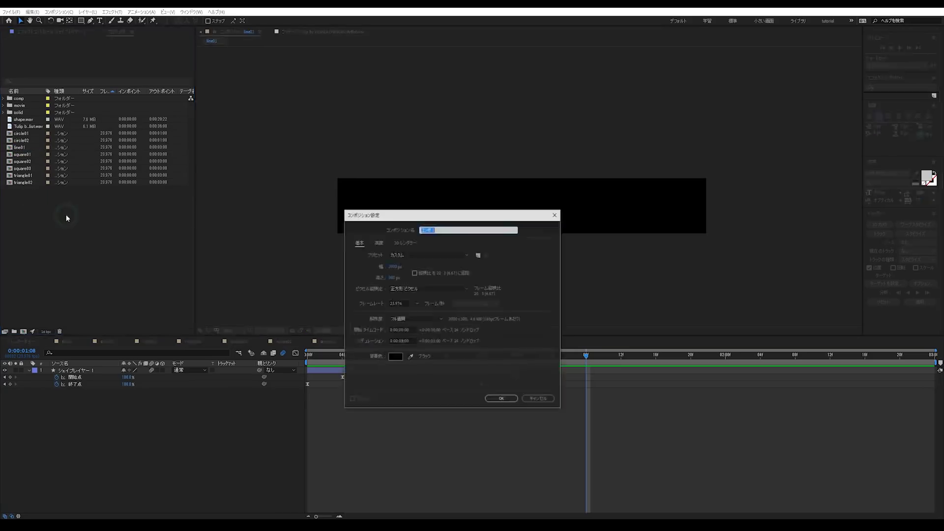
{"action": "left_click", "coordinate": [393, 278]}
{"action": "type", "text": "2000"}
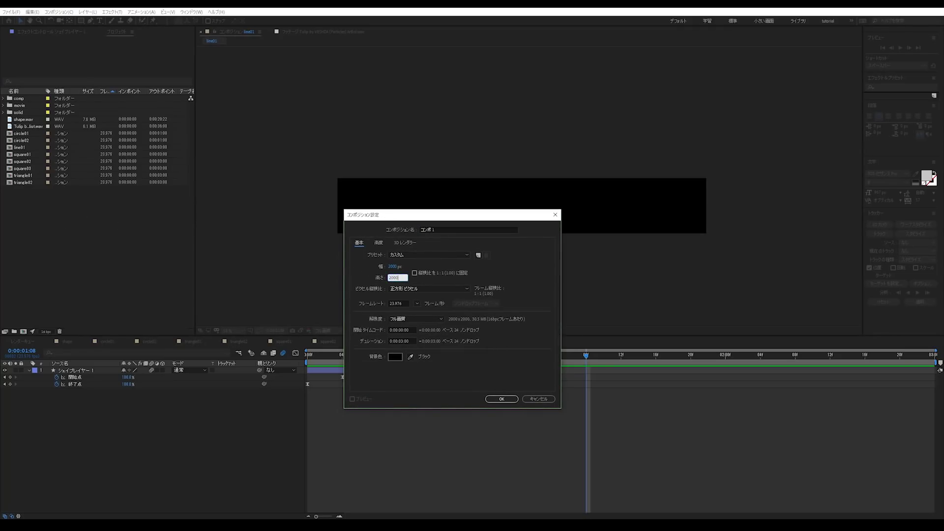
{"action": "left_click_drag", "start_coordinate": [438, 232], "coordinate": [392, 231]}
{"action": "type", "text": "cro"}
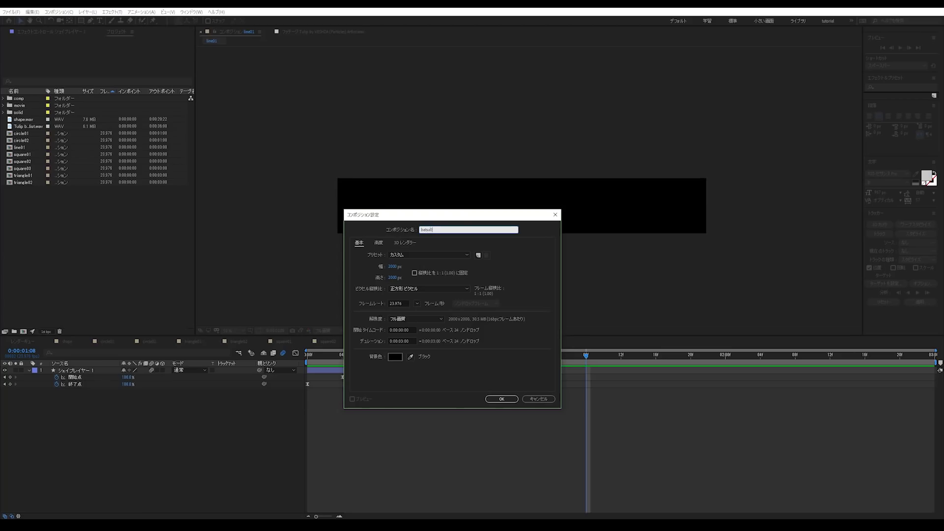
{"action": "key", "text": "Return"}
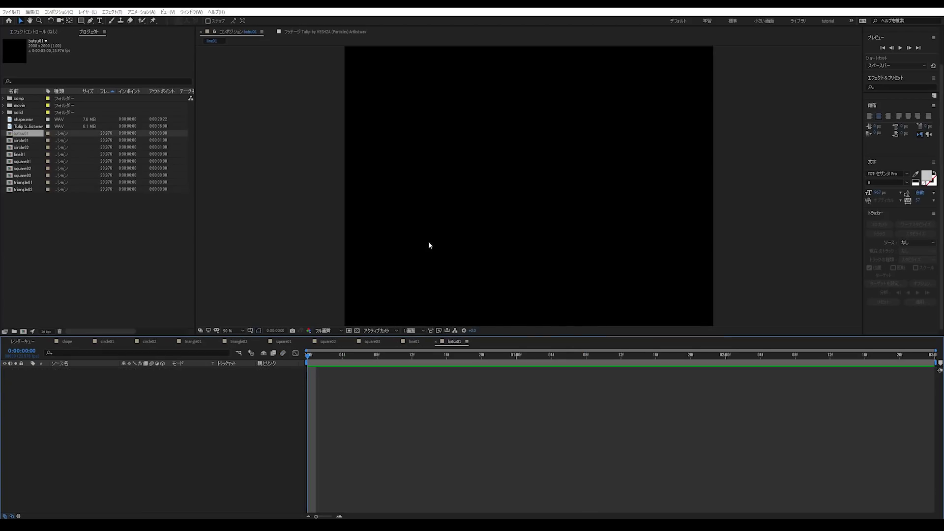
Show the title/action safe guides and draw a short horizontal line through the composition's centre with the Pen tool.
{"action": "left_click_drag", "start_coordinate": [553, 176], "coordinate": [512, 211]}
{"action": "left_click", "coordinate": [234, 331]}
{"action": "left_click", "coordinate": [261, 373]}
{"action": "left_click_drag", "start_coordinate": [455, 209], "coordinate": [462, 190]}
{"action": "left_click", "coordinate": [90, 20]}
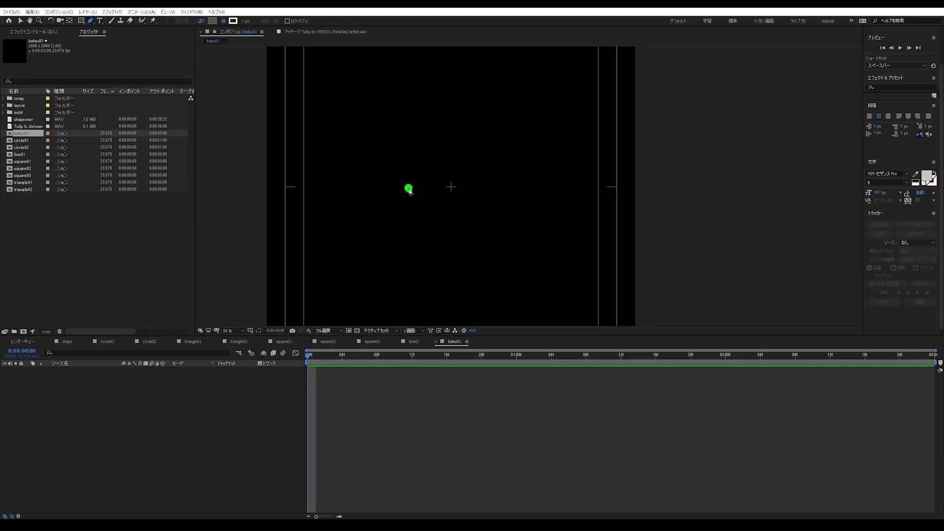
{"action": "left_click", "coordinate": [408, 188]}
{"action": "left_click", "coordinate": [501, 188]}
{"action": "left_click", "coordinate": [20, 21]}
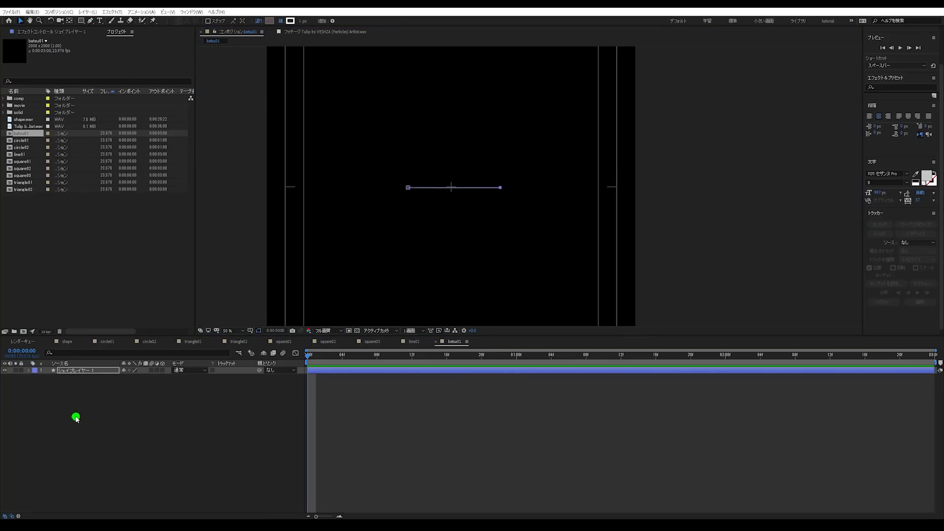
Centre the line layer in the composition and expand its transform properties.
{"action": "left_click", "coordinate": [80, 373]}
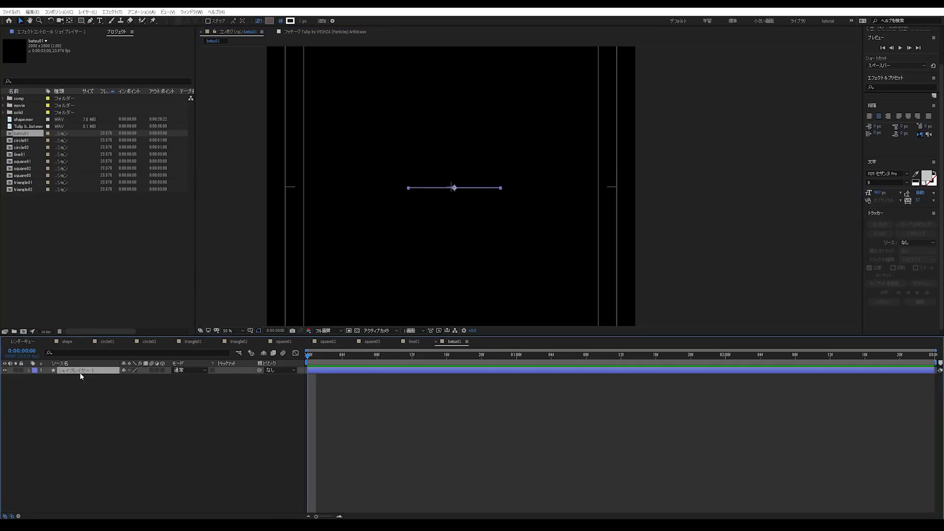
{"action": "key", "text": "ctrl+Home"}
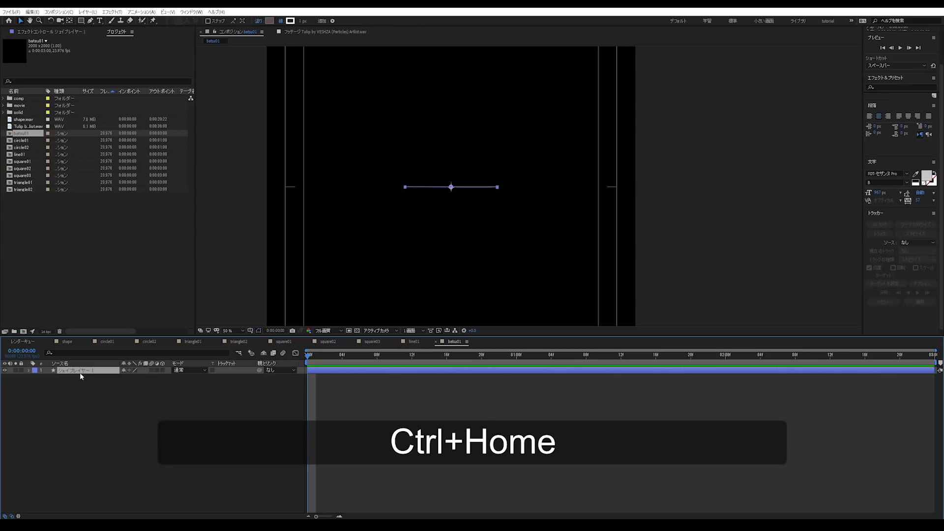
{"action": "left_click", "coordinate": [58, 392]}
{"action": "left_click", "coordinate": [76, 372]}
{"action": "left_click", "coordinate": [29, 370]}
{"action": "left_click", "coordinate": [73, 420]}
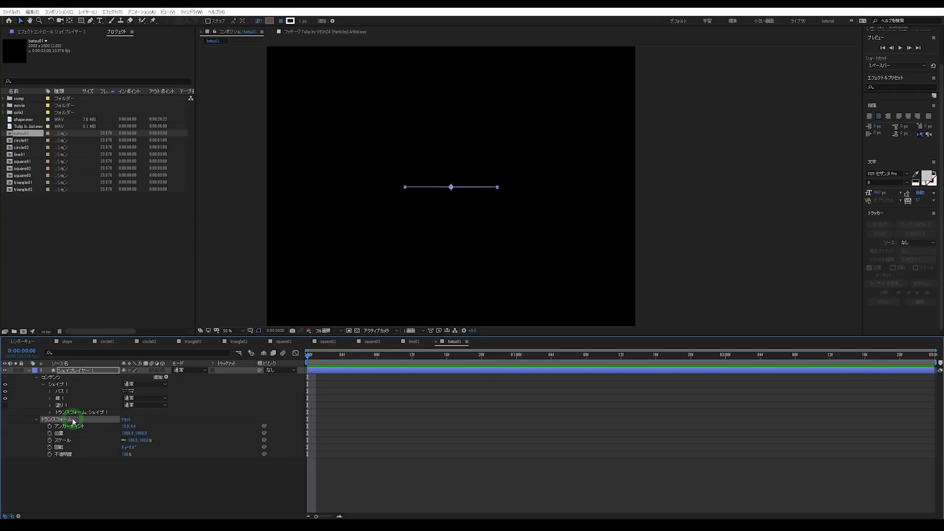
Keyframe the line's scale at 100% on frame 12 and its horizontal scale at 0% on the first frame, and preview the growth.
{"action": "left_click", "coordinate": [411, 361]}
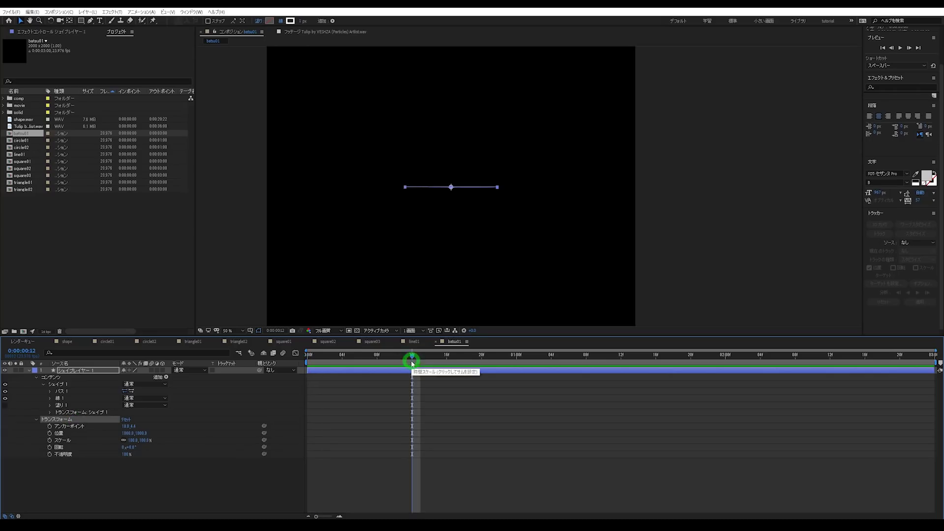
{"action": "left_click", "coordinate": [50, 441]}
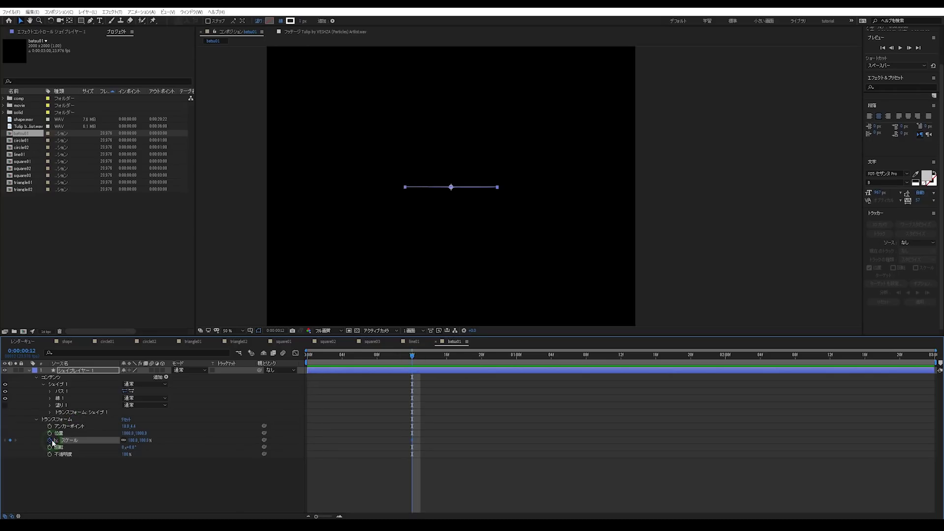
{"action": "left_click_drag", "start_coordinate": [366, 361], "coordinate": [271, 364]}
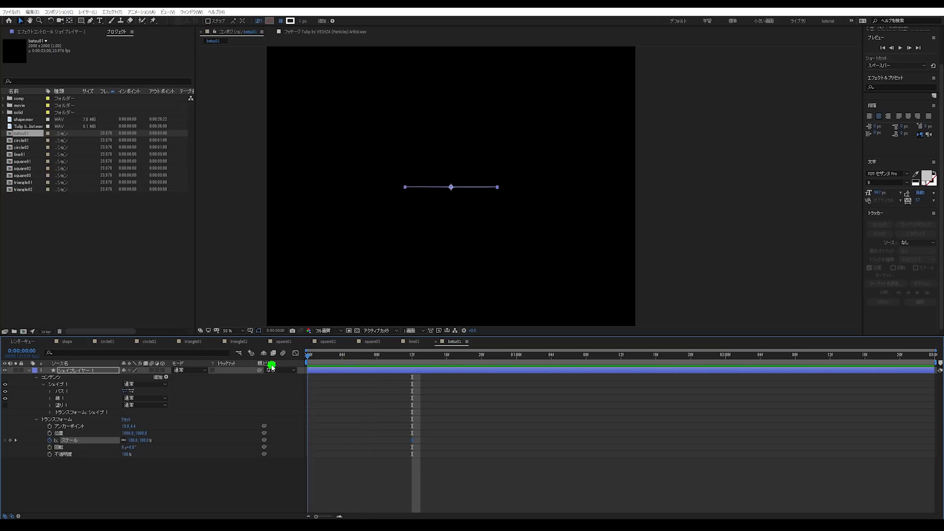
{"action": "left_click", "coordinate": [132, 440]}
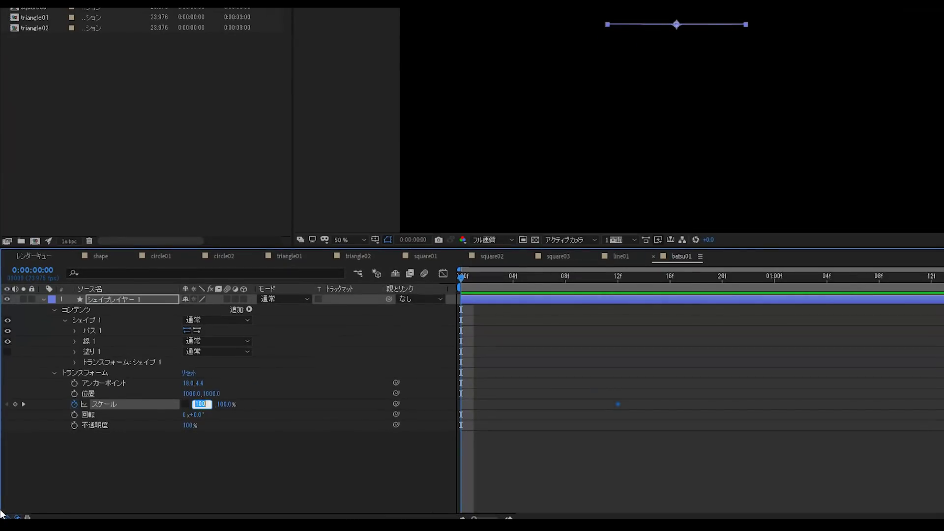
{"action": "type", "text": "0"}
{"action": "key", "text": "Return"}
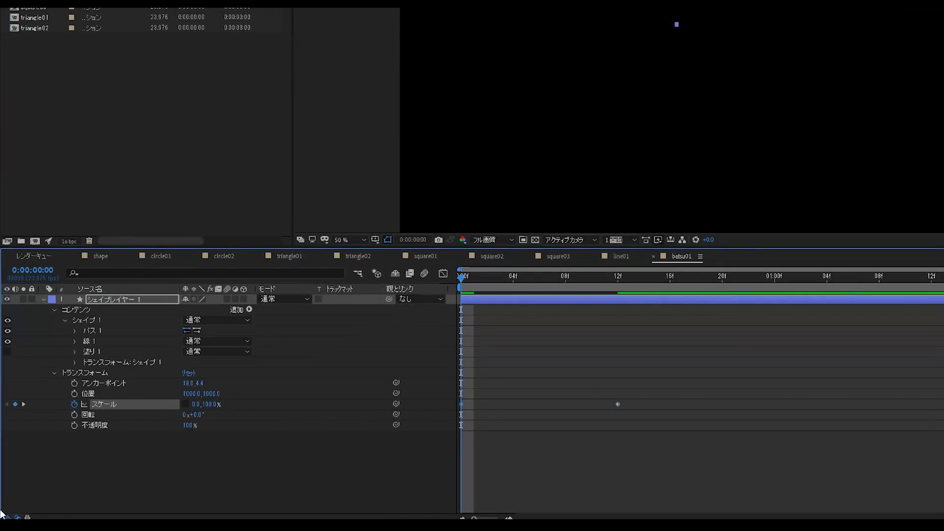
{"action": "key", "text": "space"}
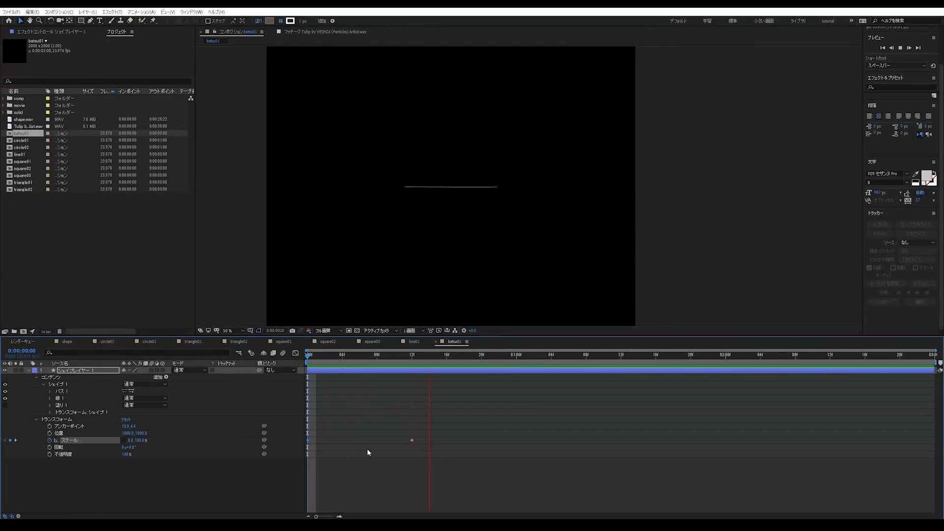
{"action": "key", "text": "space"}
Level the line's two endpoints with the Pen tool while stopped at frame 13 so the line is perfectly horizontal.
{"action": "key", "text": "period"}
{"action": "mouse_move", "coordinate": [411, 355]}
{"action": "left_mouse_down"}
{"action": "mouse_move", "coordinate": [280, 369]}
{"action": "mouse_move", "coordinate": [364, 386]}
{"action": "mouse_move", "coordinate": [401, 371]}
{"action": "left_mouse_up"}
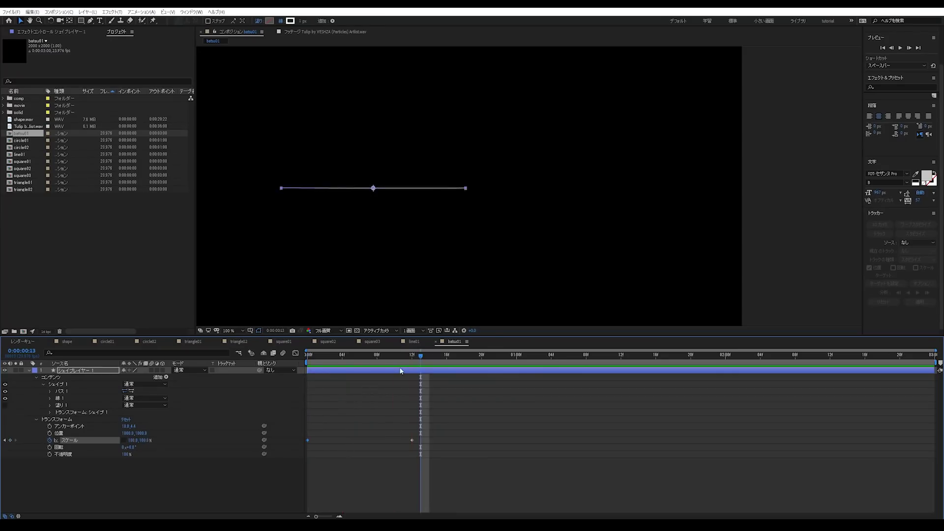
{"action": "left_click", "coordinate": [455, 402]}
{"action": "scroll", "coordinate": [487, 149], "scroll_direction": "up", "scroll_amount": 2}
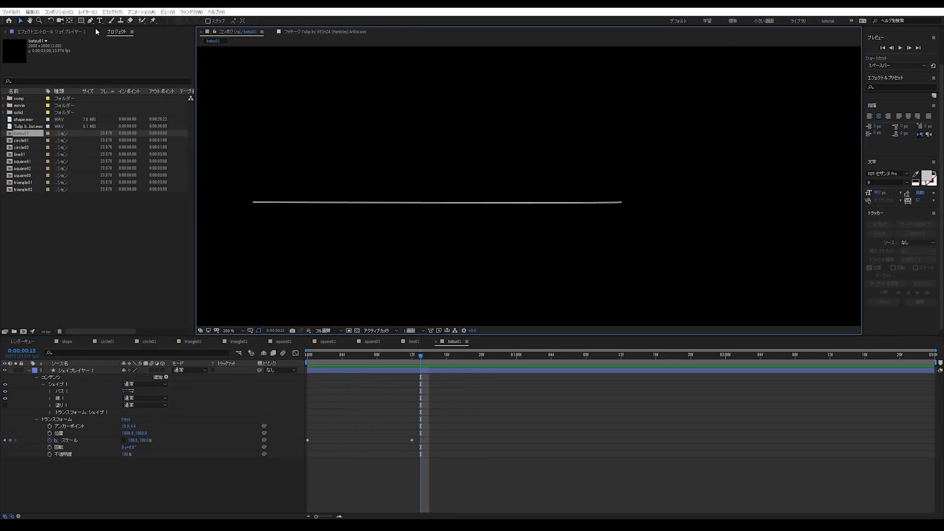
{"action": "left_click_drag", "start_coordinate": [91, 21], "coordinate": [123, 48]}
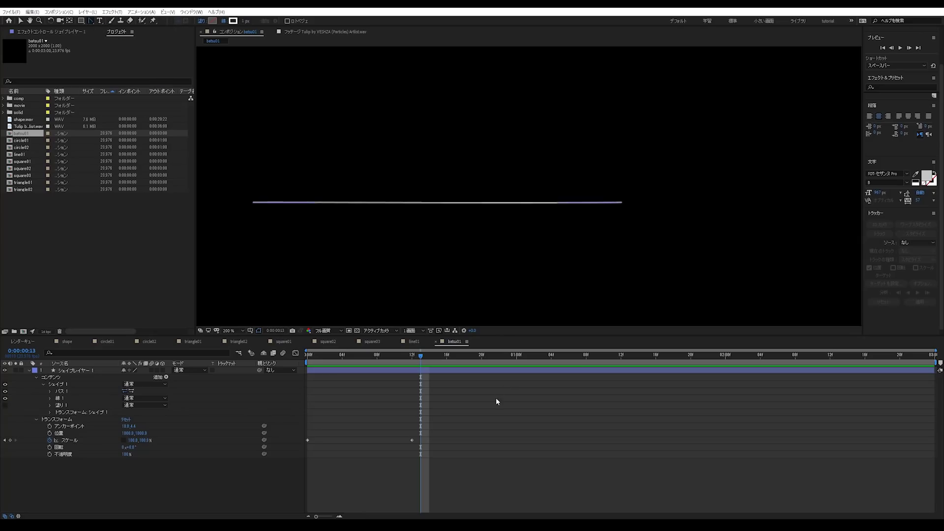
{"action": "left_click", "coordinate": [467, 371]}
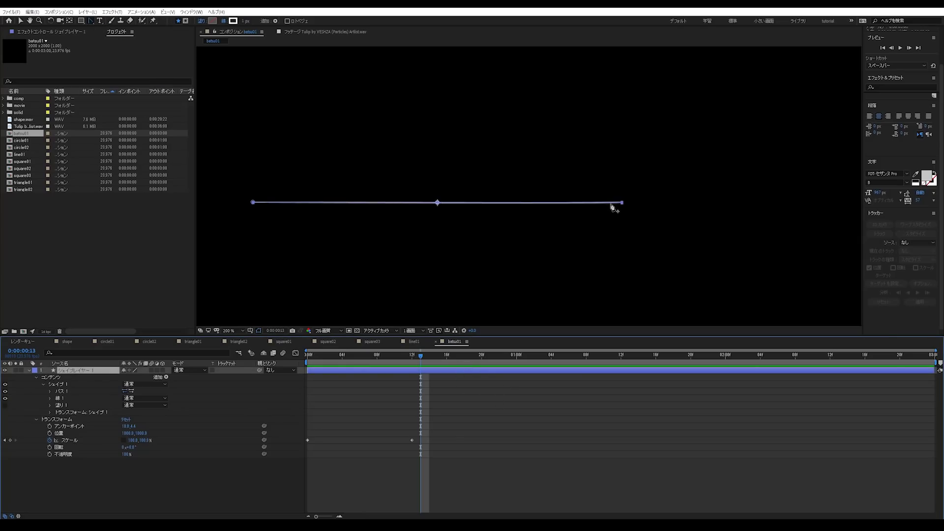
{"action": "left_click", "coordinate": [624, 202]}
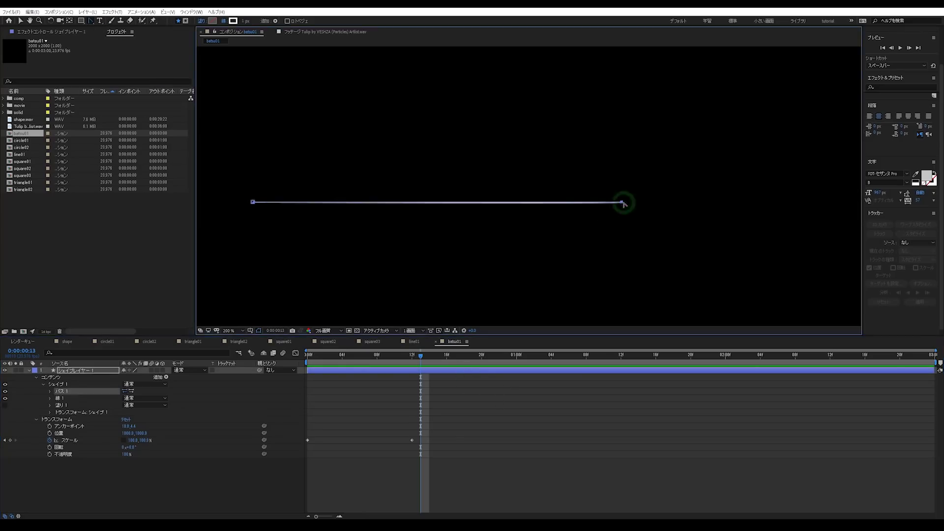
{"action": "left_click", "coordinate": [255, 204]}
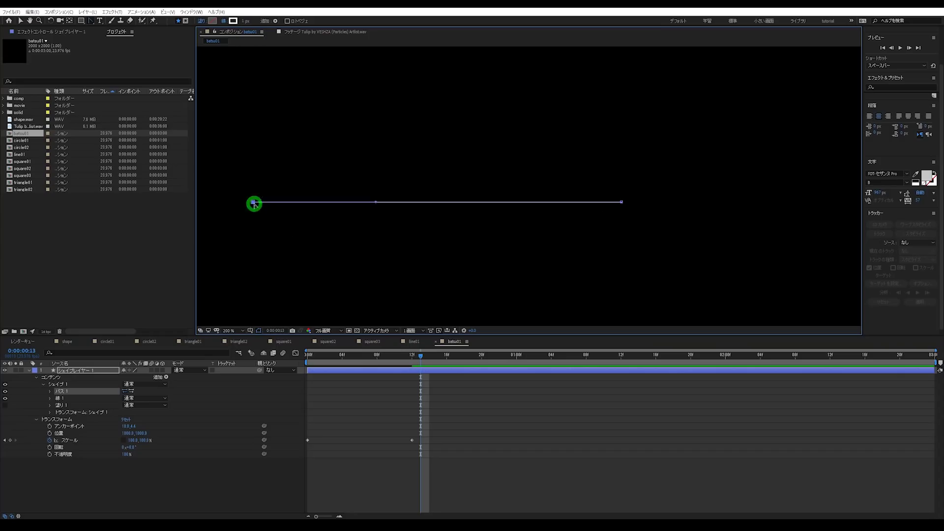
Preview the levelled line's scale animation from the first frame and switch back to the Selection tool.
{"action": "left_click", "coordinate": [501, 470]}
{"action": "left_click_drag", "start_coordinate": [420, 366], "coordinate": [204, 359]}
{"action": "key", "text": "space"}
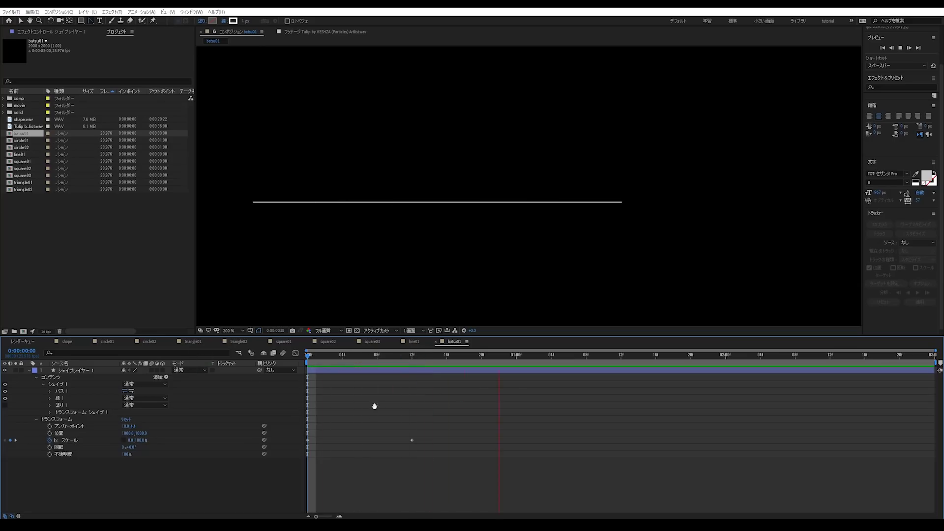
{"action": "key", "text": "space"}
{"action": "scroll", "coordinate": [275, 246], "scroll_direction": "down", "scroll_amount": 1}
{"action": "left_click", "coordinate": [21, 21]}
{"action": "scroll", "coordinate": [391, 299], "scroll_direction": "down", "scroll_amount": 1}
Apply Easy Ease to both scale keyframes and show only the scale curve in the Graph Editor.
{"action": "left_click", "coordinate": [316, 354]}
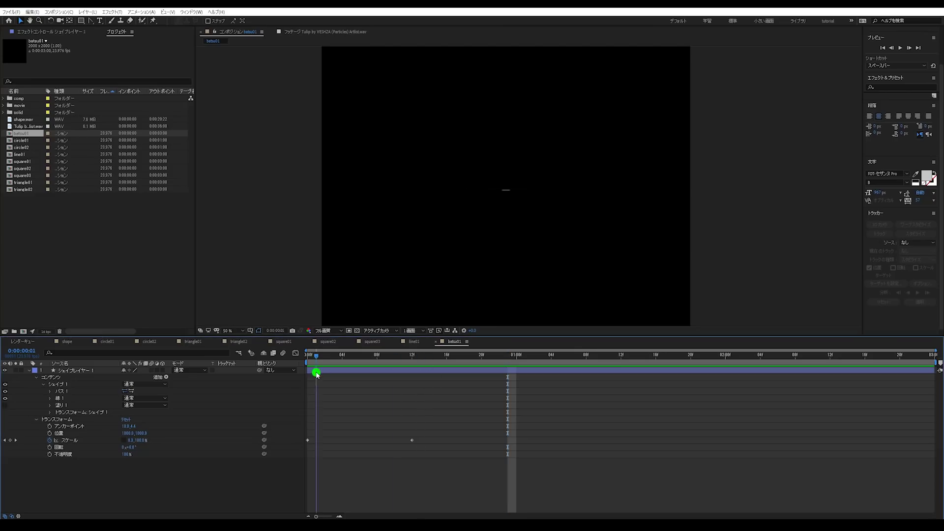
{"action": "left_click_drag", "start_coordinate": [462, 433], "coordinate": [290, 464]}
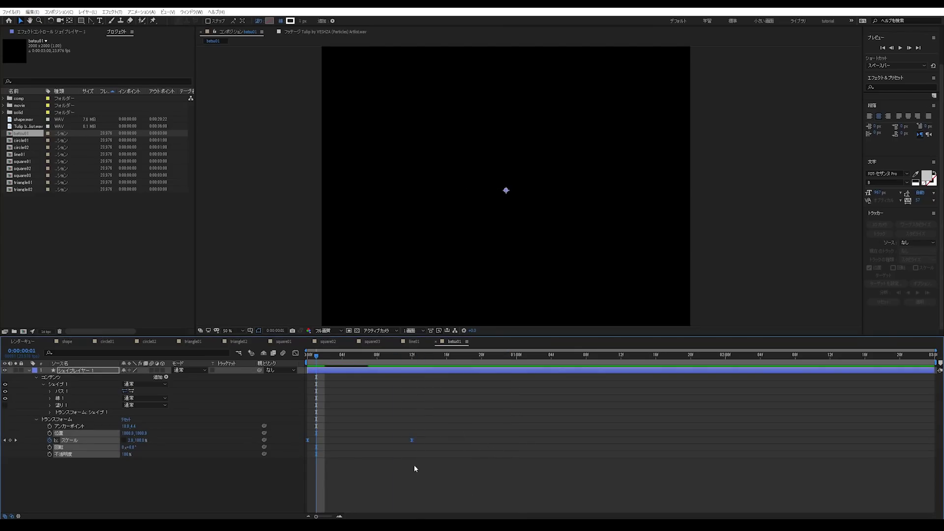
{"action": "left_click", "coordinate": [295, 353]}
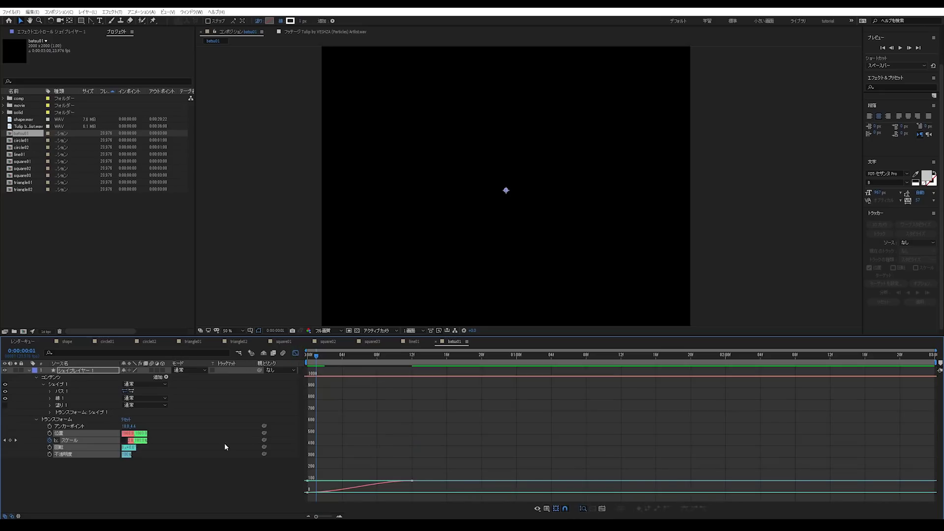
{"action": "left_click", "coordinate": [134, 487]}
{"action": "left_click", "coordinate": [80, 441]}
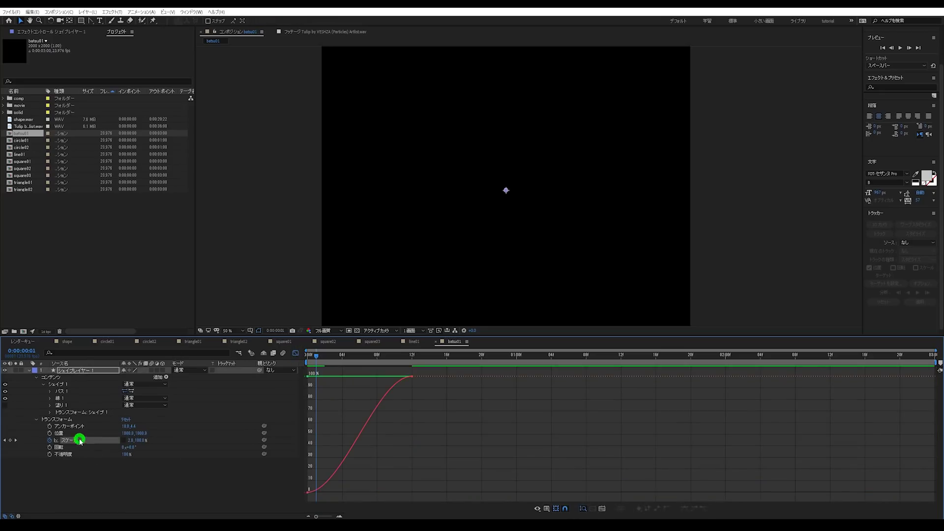
{"action": "left_click", "coordinate": [307, 376]}
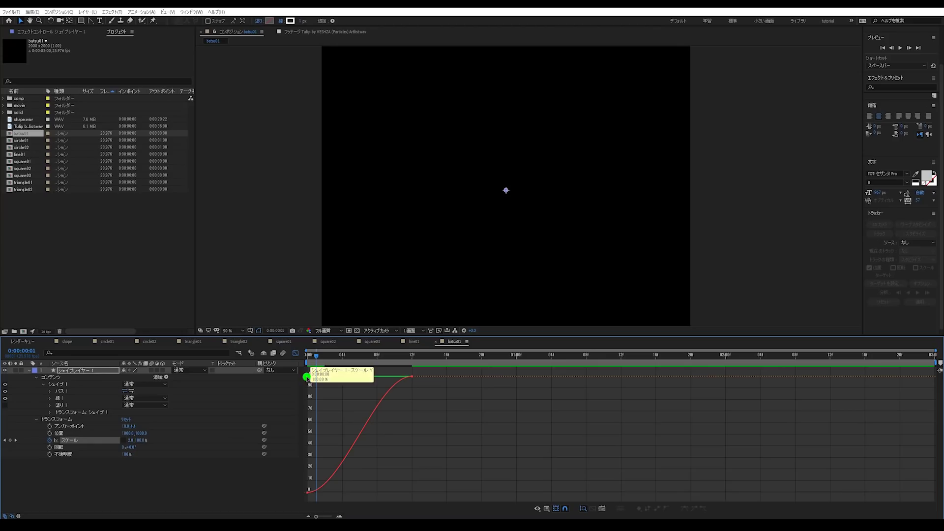
{"action": "left_click_drag", "start_coordinate": [307, 377], "coordinate": [331, 411]}
{"action": "key", "text": "ctrl+z"}
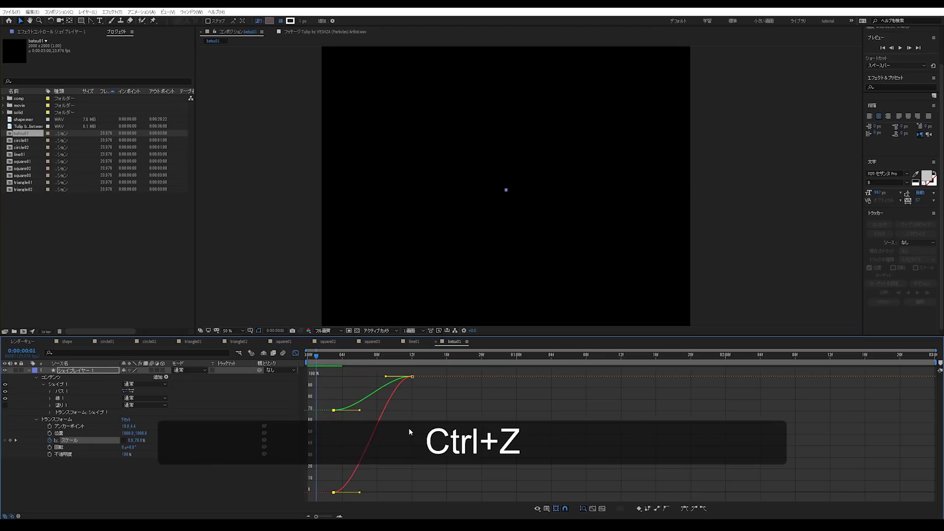
{"action": "left_click", "coordinate": [168, 497]}
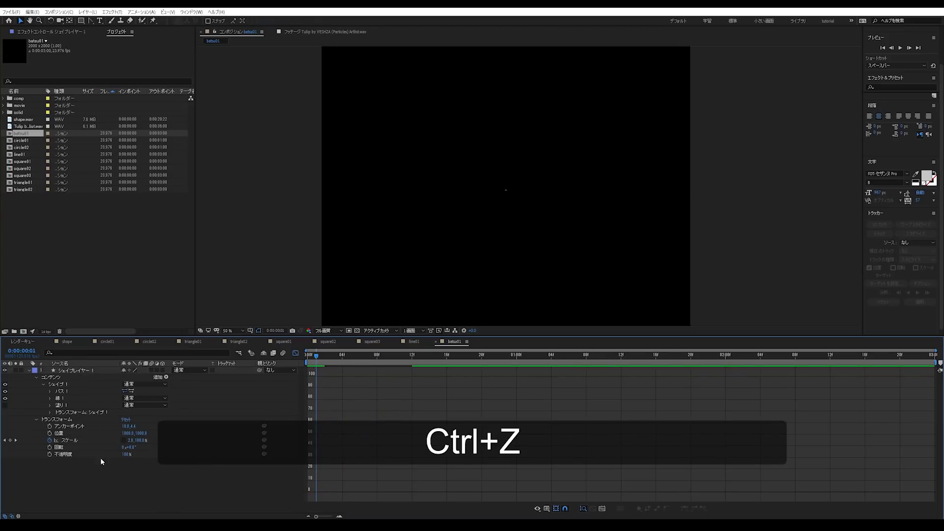
Pull the first keyframe's horizontal scale handle steeply upward so the line grows fast from the start, and preview it.
{"action": "left_click", "coordinate": [68, 440]}
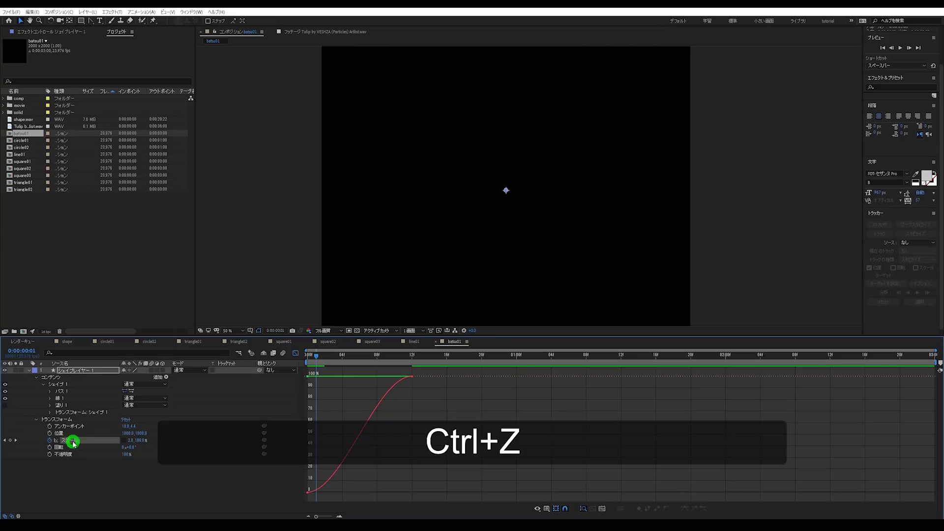
{"action": "left_click", "coordinate": [308, 492]}
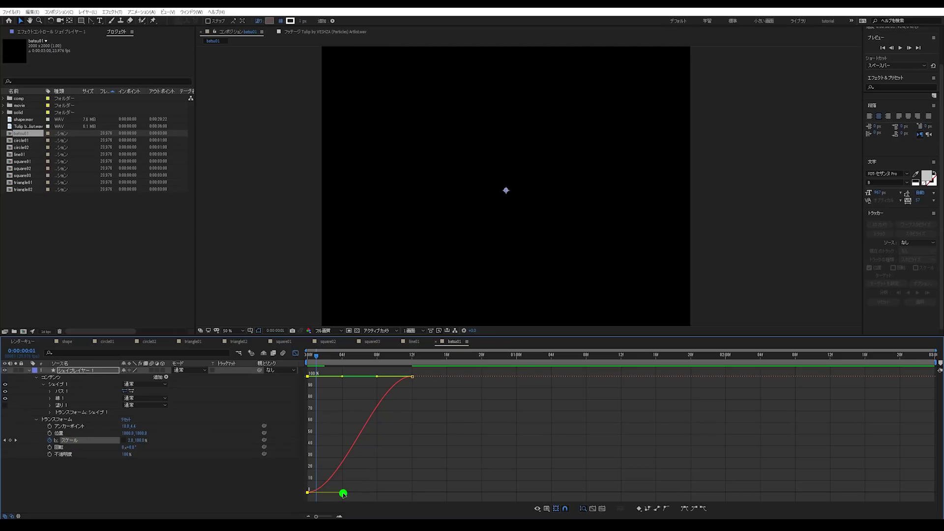
{"action": "left_click_drag", "start_coordinate": [344, 494], "coordinate": [319, 429]}
{"action": "key", "text": "space"}
{"action": "key", "text": "space"}
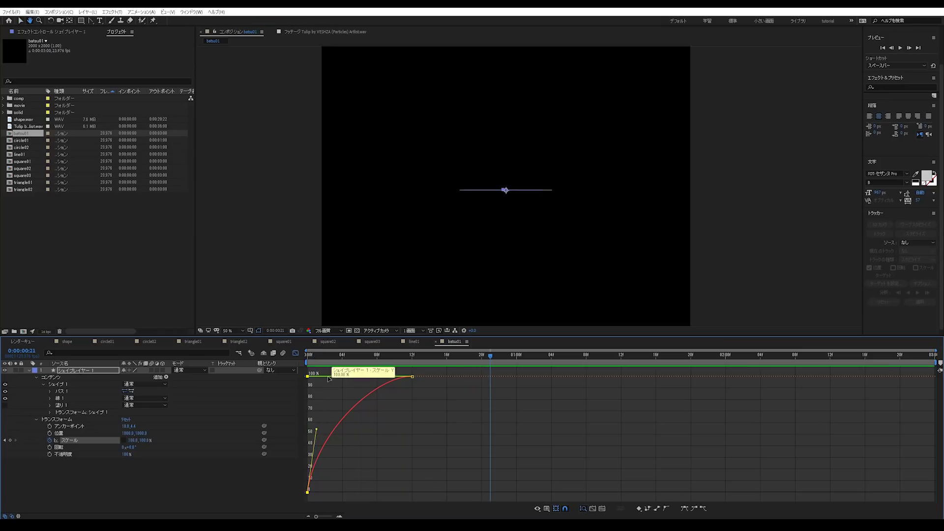
Raise the first keyframe's horizontal scale handle further until it is almost vertical, and replay the animation from the first frame.
{"action": "left_click", "coordinate": [313, 433]}
{"action": "left_click", "coordinate": [307, 490]}
{"action": "left_click", "coordinate": [308, 492]}
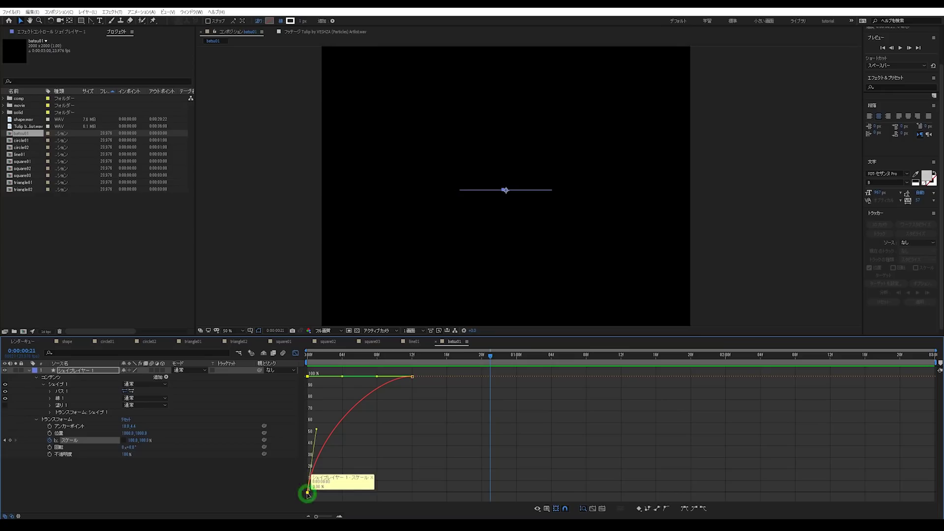
{"action": "left_click_drag", "start_coordinate": [317, 430], "coordinate": [309, 407]}
{"action": "key", "text": "space"}
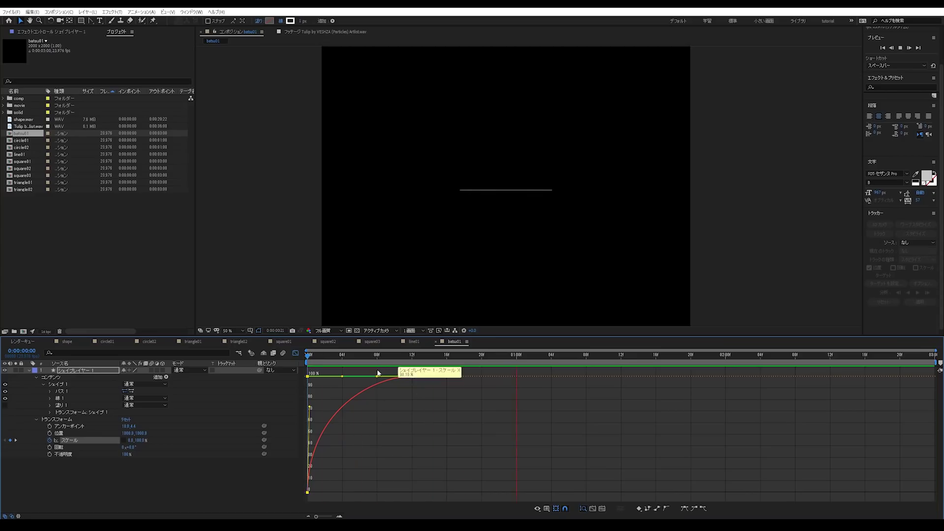
{"action": "left_click", "coordinate": [284, 363]}
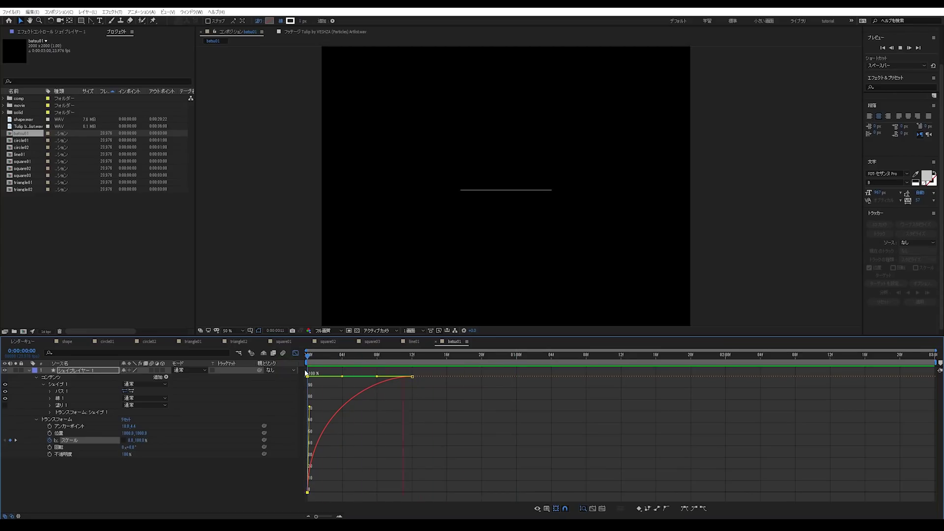
Move the line's second scale keyframe out to 0:00:00:20 and bring the scale curve back up in the Graph Editor.
{"action": "mouse_move", "coordinate": [476, 357]}
{"action": "left_mouse_down"}
{"action": "mouse_move", "coordinate": [500, 358]}
{"action": "mouse_move", "coordinate": [485, 360]}
{"action": "left_mouse_up"}
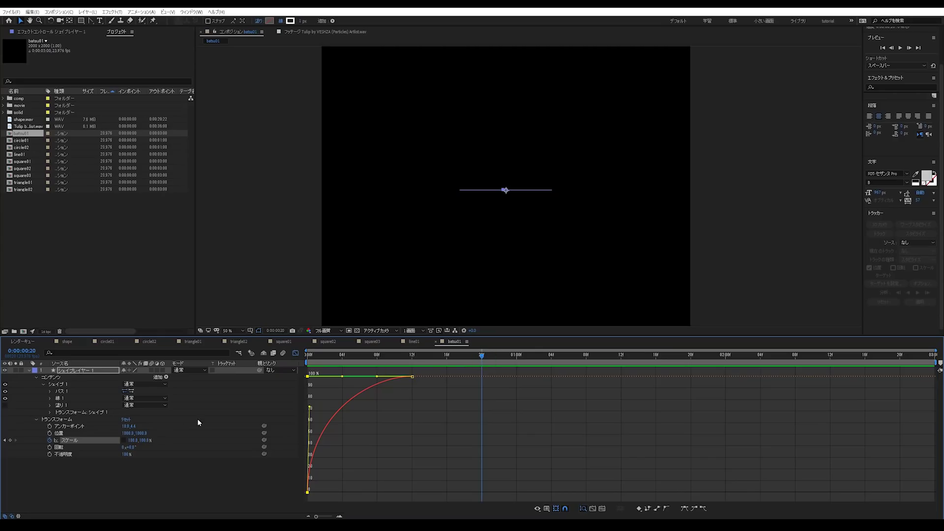
{"action": "left_click", "coordinate": [295, 353]}
{"action": "left_click", "coordinate": [413, 442]}
{"action": "left_click_drag", "start_coordinate": [413, 442], "coordinate": [483, 462]}
{"action": "left_click", "coordinate": [296, 353]}
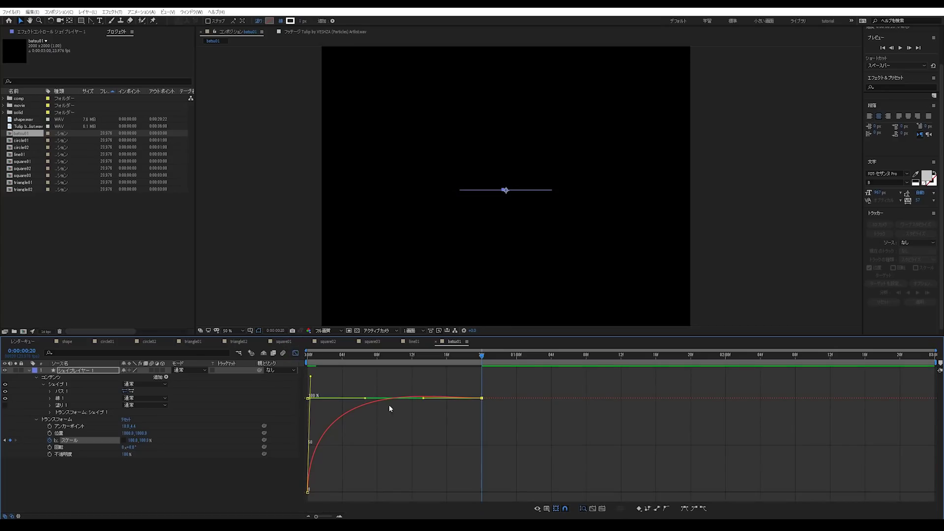
Lower the first keyframe's scale handle while keeping it almost vertical, so the curve stops overshooting 100%, and preview the animation.
{"action": "left_click", "coordinate": [310, 379]}
{"action": "left_click_drag", "start_coordinate": [310, 379], "coordinate": [308, 405]}
{"action": "left_click", "coordinate": [322, 362]}
{"action": "key", "text": "space"}
{"action": "key", "text": "space"}
{"action": "left_click", "coordinate": [272, 387]}
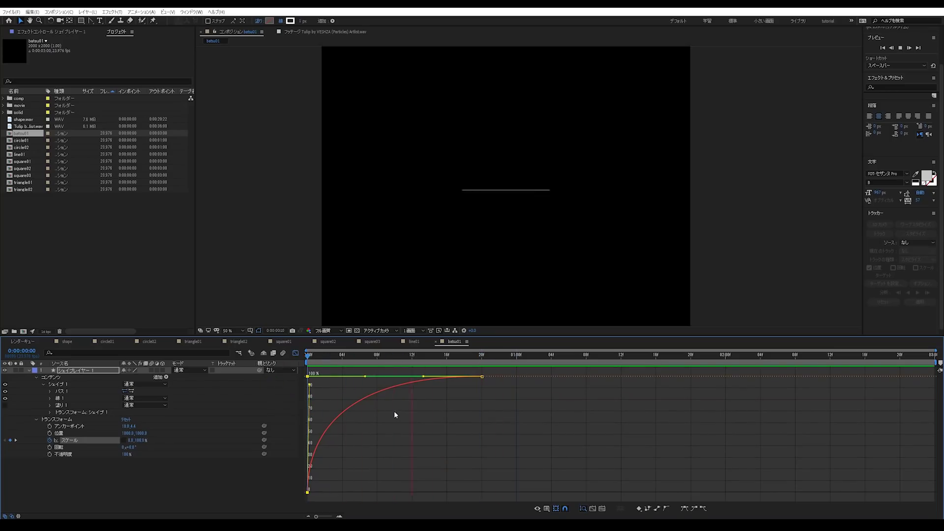
{"action": "key", "text": "space"}
Leave the Graph Editor, trim the line layer to end at 0:00:01:00, and play it from the first frame.
{"action": "left_click", "coordinate": [515, 361]}
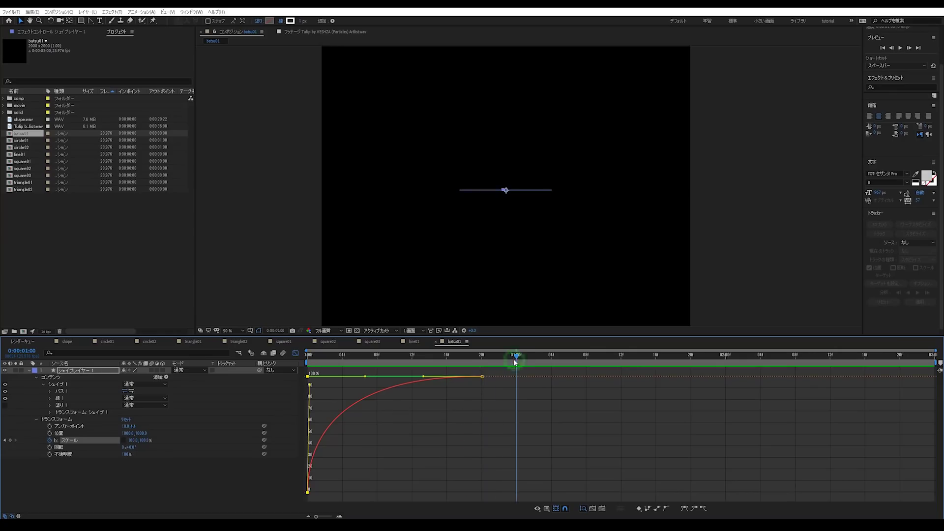
{"action": "left_click", "coordinate": [295, 353]}
{"action": "left_click", "coordinate": [501, 374]}
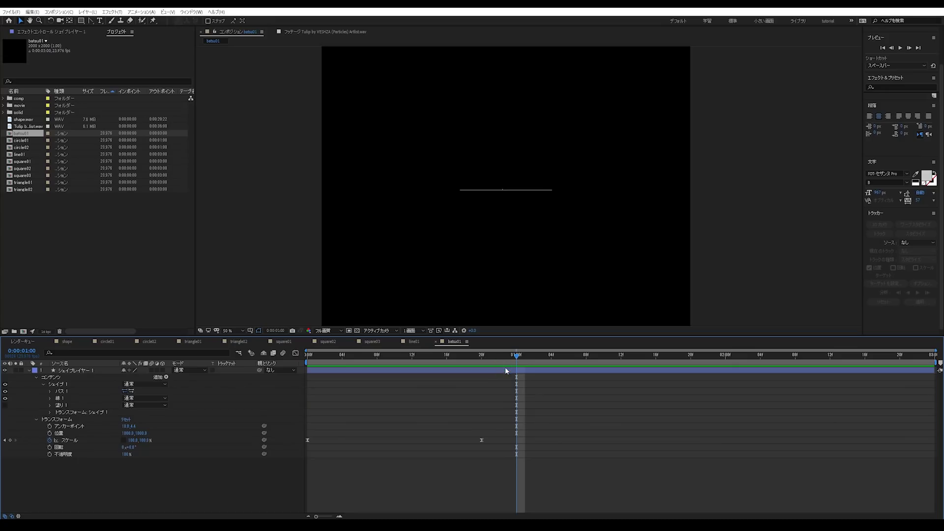
{"action": "left_click", "coordinate": [505, 370]}
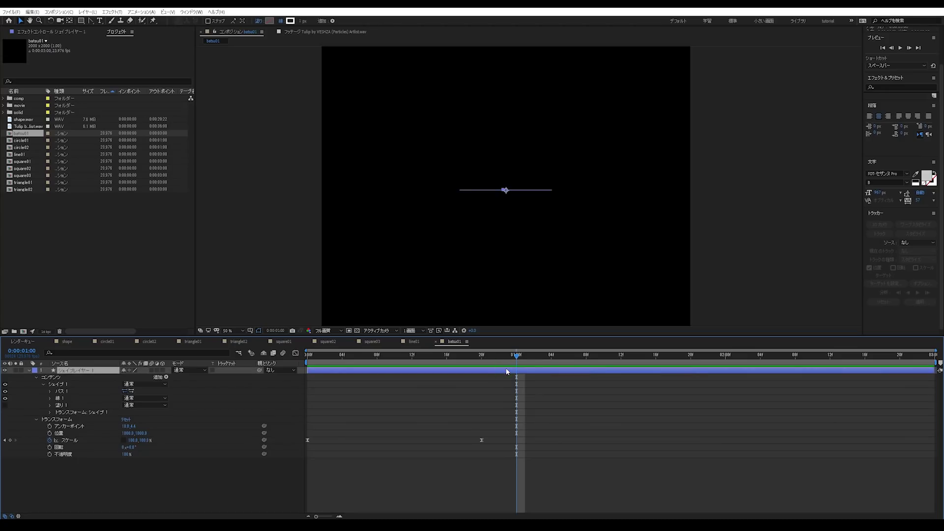
{"action": "key", "text": "alt+bracketright"}
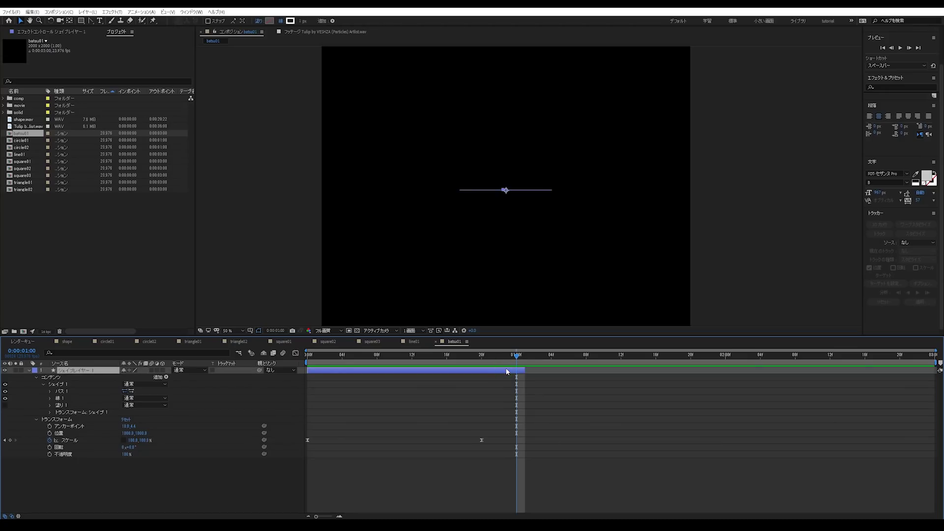
{"action": "left_click_drag", "start_coordinate": [526, 370], "coordinate": [179, 363]}
{"action": "key", "text": "space"}
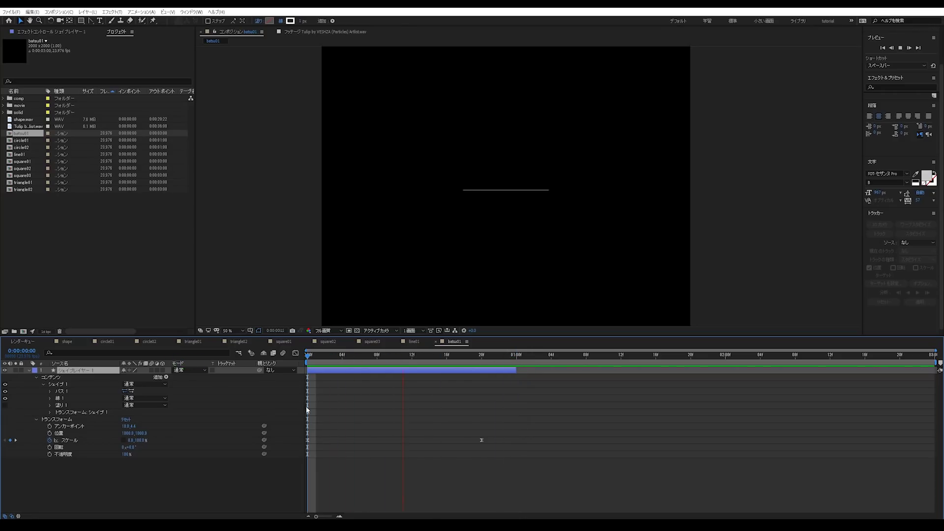
{"action": "key", "text": "space"}
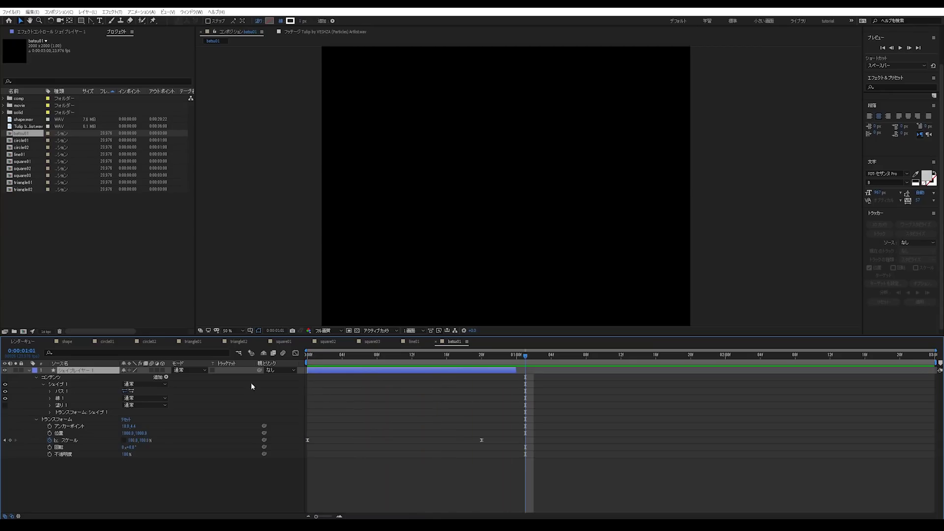
Duplicate the line layer, set the copy's rotation to 90° to form a cross, and preview it.
{"action": "left_click", "coordinate": [28, 372]}
{"action": "left_click", "coordinate": [63, 371]}
{"action": "key", "text": "ctrl+d"}
{"action": "mouse_move", "coordinate": [383, 363]}
{"action": "left_mouse_down"}
{"action": "mouse_move", "coordinate": [422, 357]}
{"action": "mouse_move", "coordinate": [406, 361]}
{"action": "left_mouse_up"}
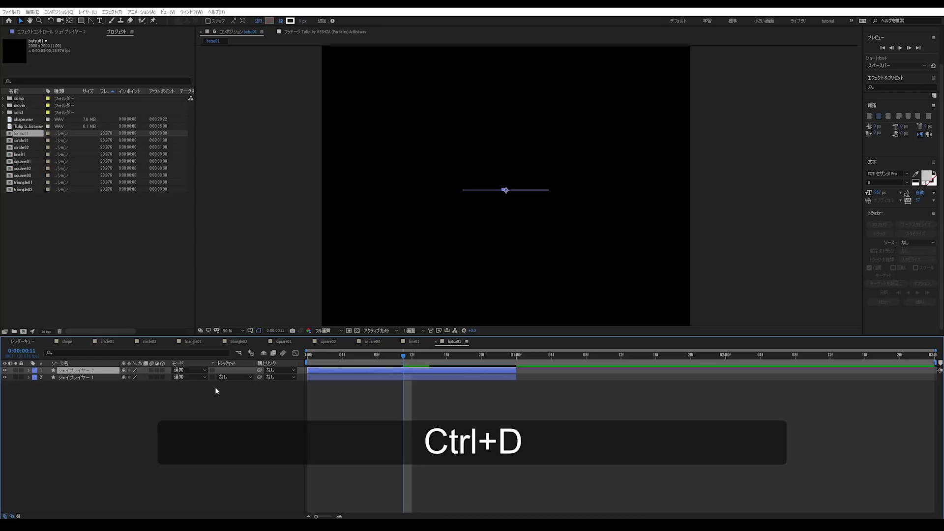
{"action": "key", "text": "r"}
{"action": "left_click", "coordinate": [131, 376]}
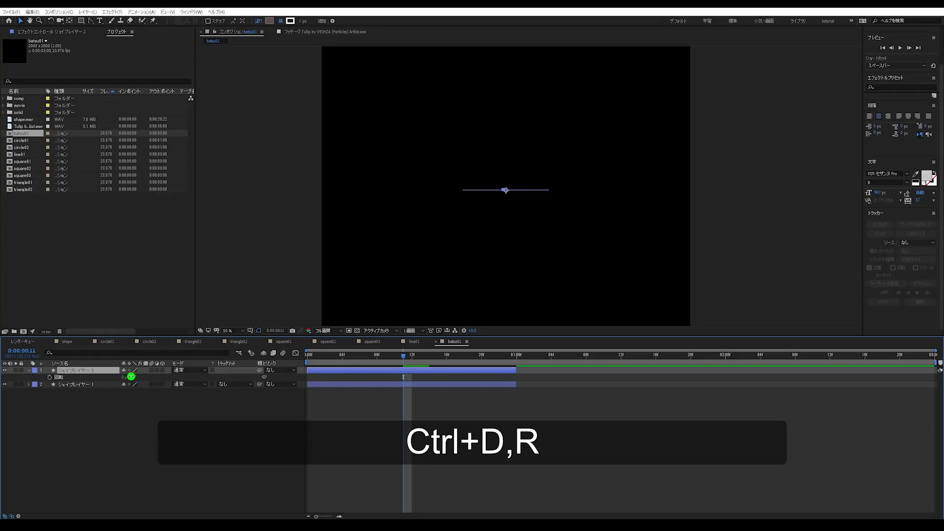
{"action": "type", "text": "90"}
{"action": "key", "text": "Return"}
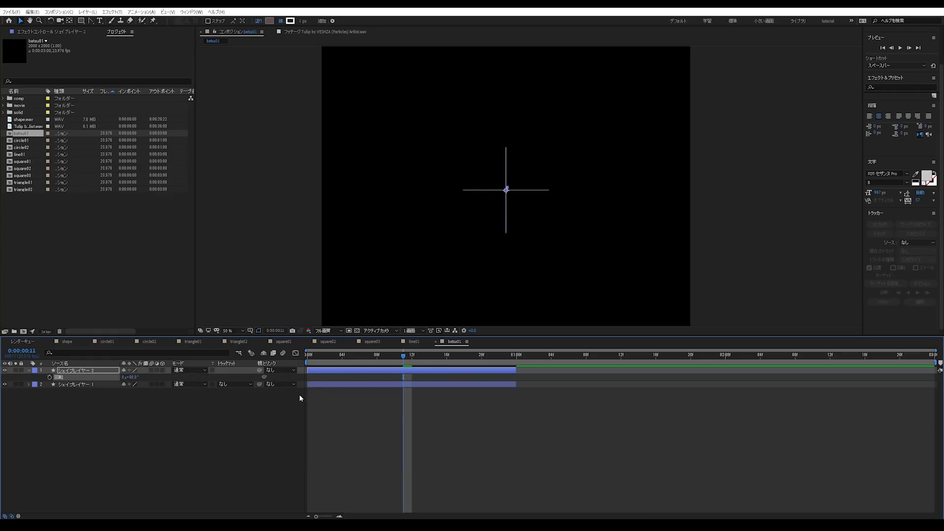
{"action": "key", "text": "space"}
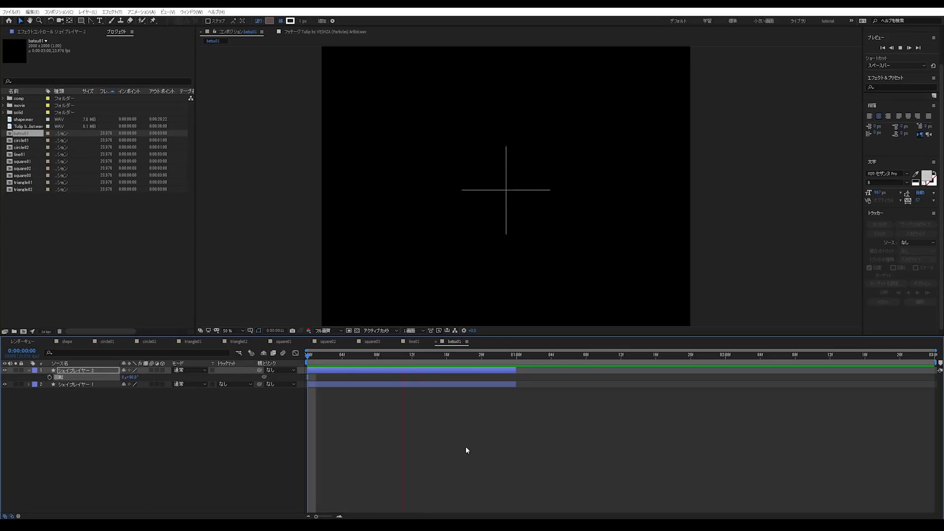
{"action": "left_click", "coordinate": [276, 375]}
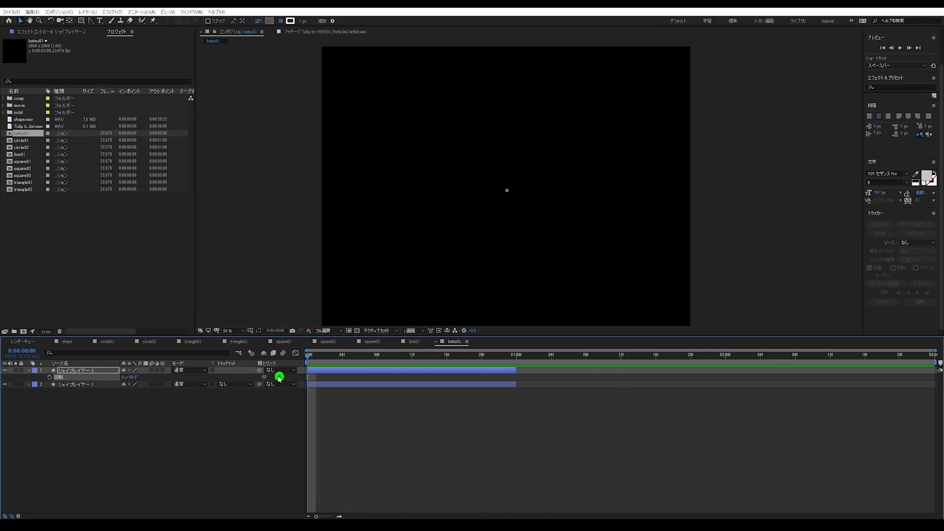
Increase the stroke width of both line layers together and replay the cross animation from the first frame.
{"action": "left_click", "coordinate": [372, 383], "text": "shift"}
{"action": "left_click", "coordinate": [302, 20]}
{"action": "type", "text": "14"}
{"action": "key", "text": "Return"}
{"action": "left_click", "coordinate": [531, 444]}
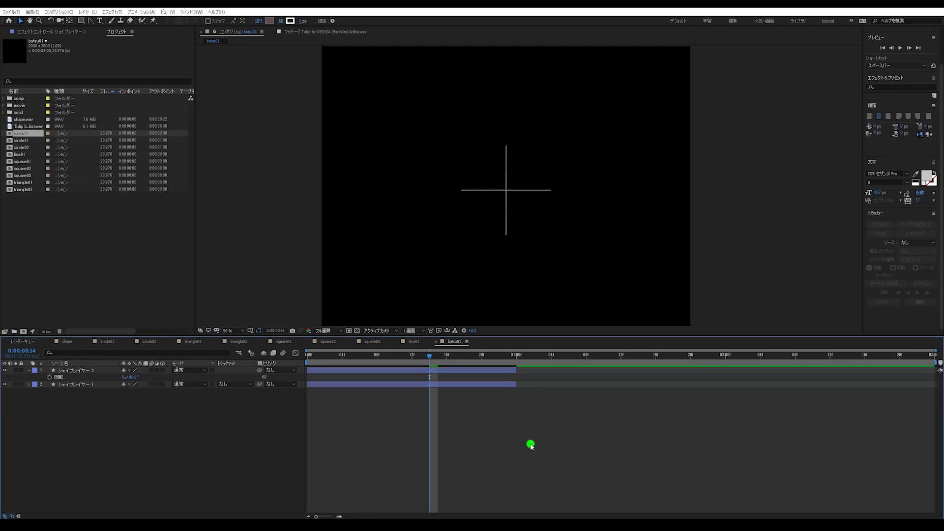
{"action": "left_click", "coordinate": [264, 379]}
{"action": "key", "text": "space"}
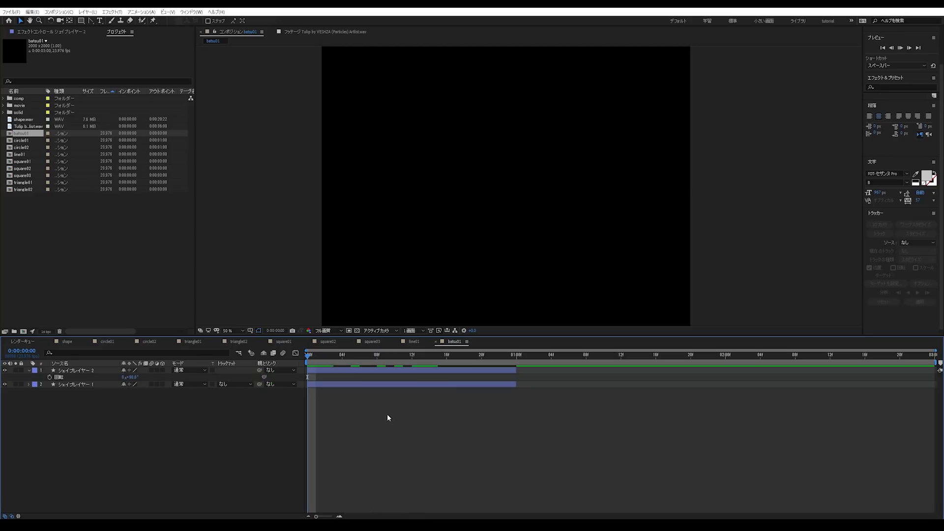
{"action": "key", "text": "space"}
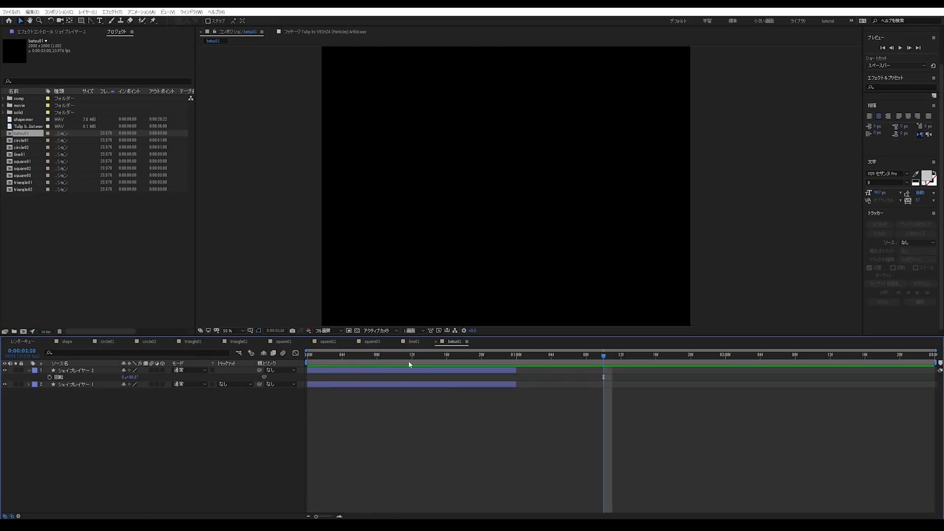
Close every open composition except shape in the timeline and save the project.
{"action": "left_click", "coordinate": [31, 371]}
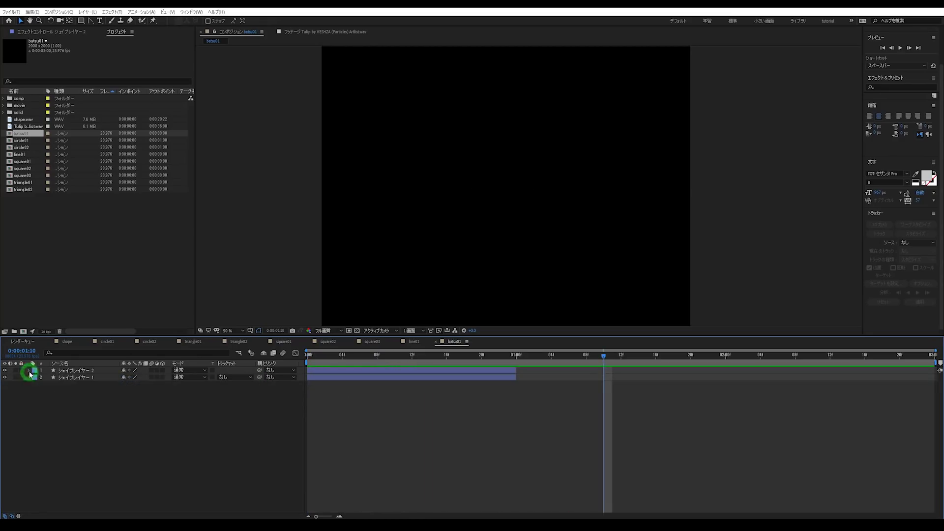
{"action": "left_click", "coordinate": [77, 299]}
{"action": "left_click", "coordinate": [512, 371]}
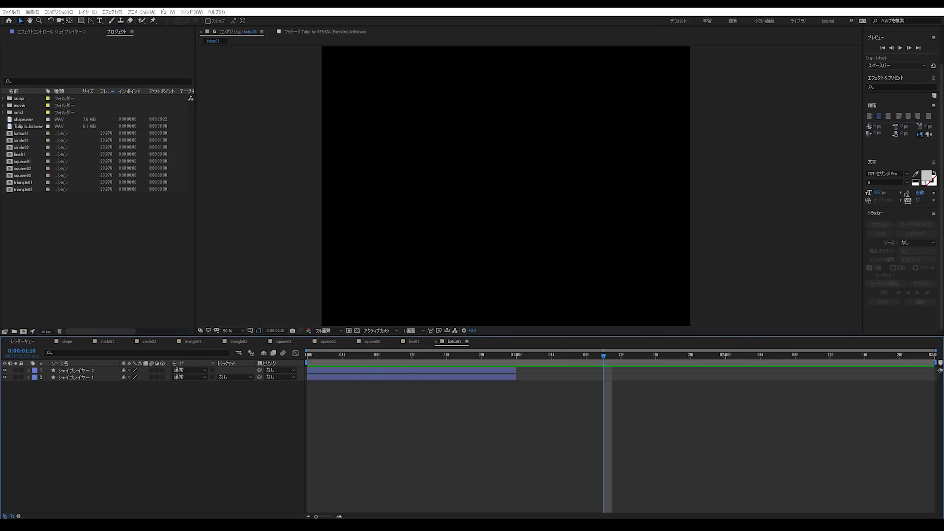
{"action": "left_click", "coordinate": [89, 341]}
{"action": "left_click", "coordinate": [90, 342]}
{"action": "left_click", "coordinate": [89, 342]}
{"action": "left_click", "coordinate": [89, 342]}
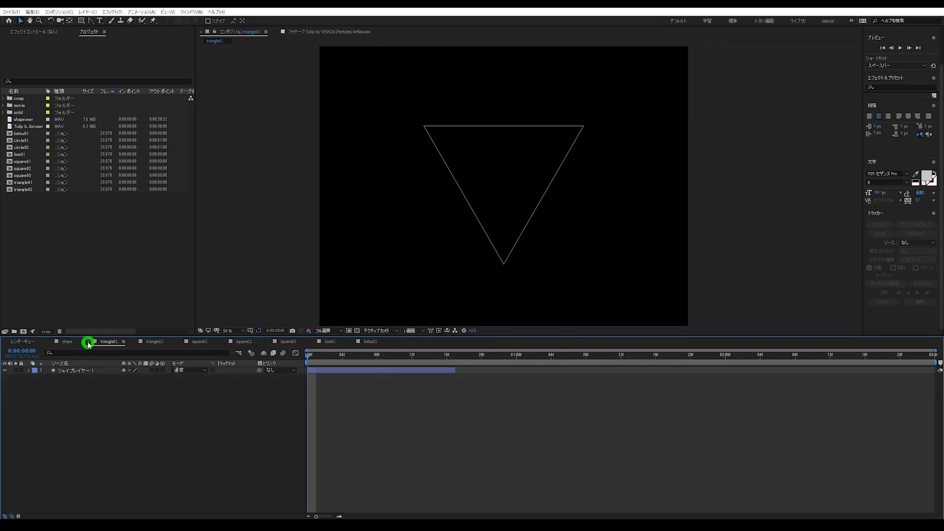
{"action": "left_click", "coordinate": [89, 341]}
{"action": "left_click", "coordinate": [89, 341]}
{"action": "left_click", "coordinate": [89, 341]}
{"action": "left_click", "coordinate": [89, 342]}
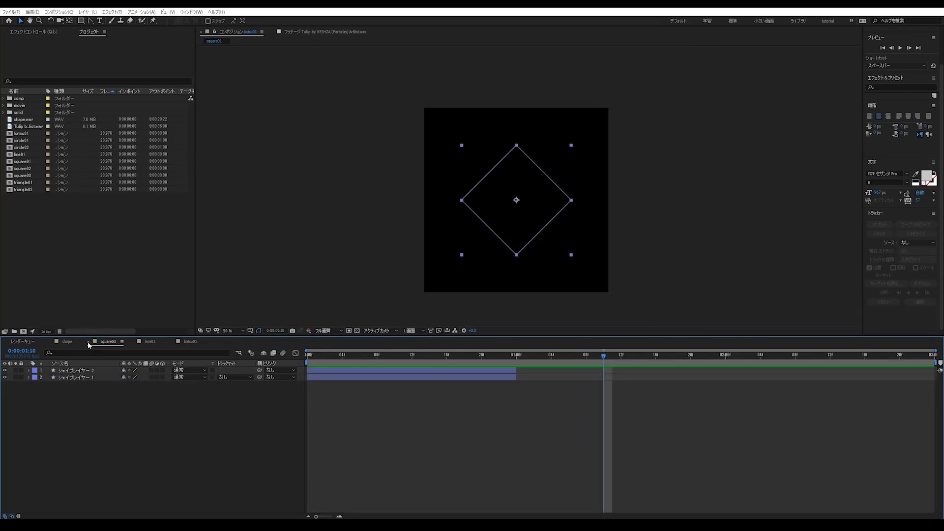
{"action": "left_click", "coordinate": [89, 341]}
{"action": "left_click", "coordinate": [89, 341]}
{"action": "left_click", "coordinate": [420, 477]}
{"action": "key", "text": "ctrl+s"}
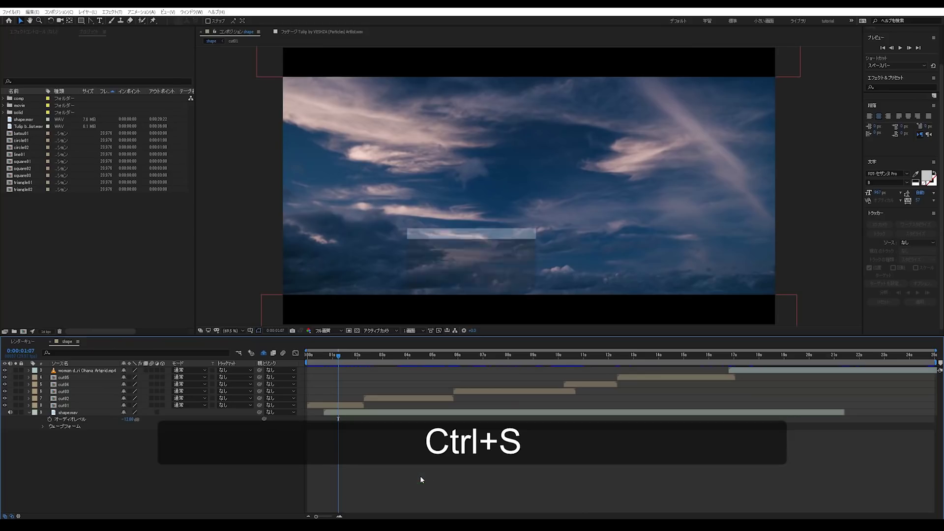
Return the shape composition to its first frame, select the cut01 layer and show its effect controls.
{"action": "left_click", "coordinate": [356, 356]}
{"action": "left_click_drag", "start_coordinate": [370, 359], "coordinate": [275, 358]}
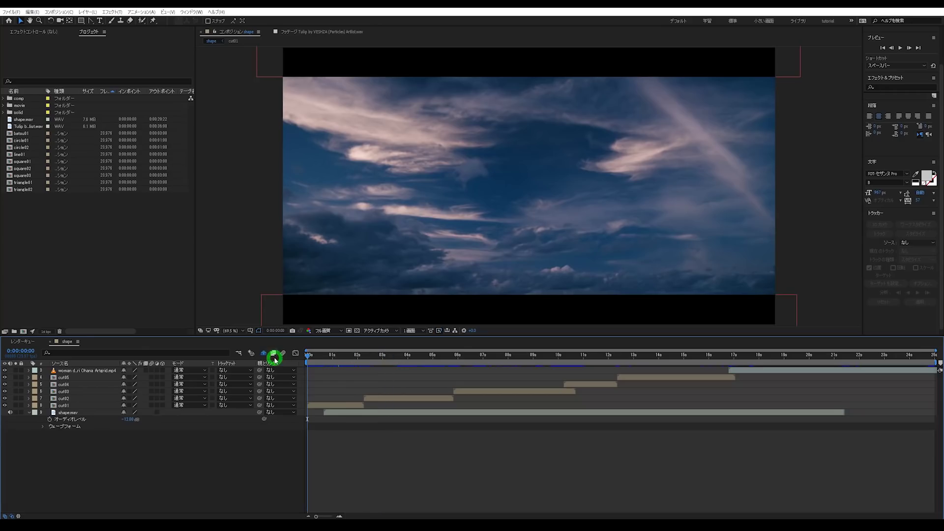
{"action": "left_click", "coordinate": [338, 412]}
{"action": "left_click", "coordinate": [336, 407]}
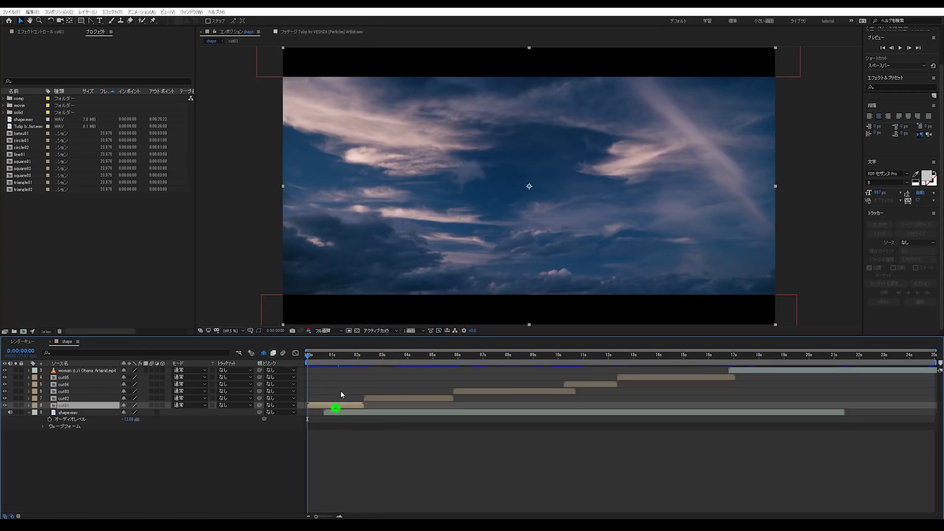
{"action": "left_click", "coordinate": [47, 32]}
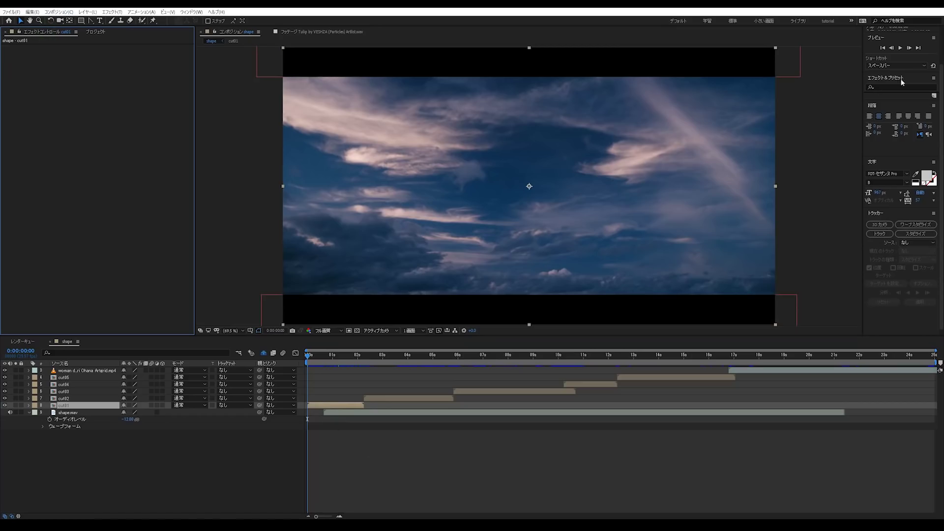
Collapse the Info, Preview, Effects & Presets and Character panels and deselect the cut01 layer.
{"action": "scroll", "coordinate": [876, 66], "scroll_direction": "up", "scroll_amount": 2}
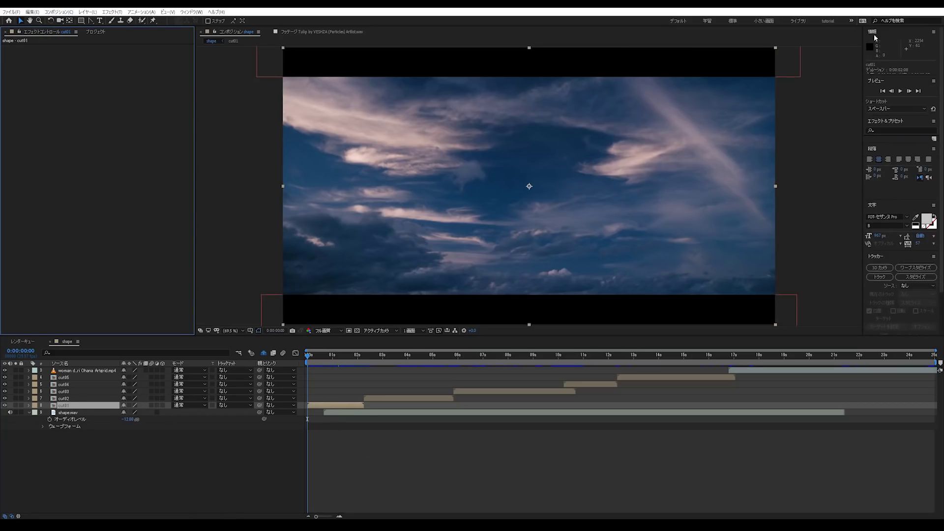
{"action": "left_click", "coordinate": [875, 34]}
{"action": "left_click", "coordinate": [876, 42]}
{"action": "left_click", "coordinate": [881, 53]}
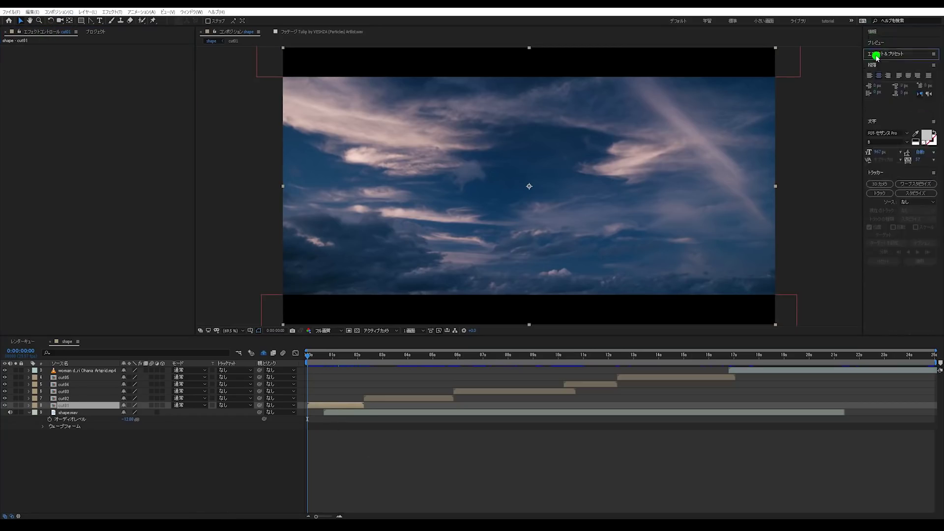
{"action": "left_click", "coordinate": [874, 120]}
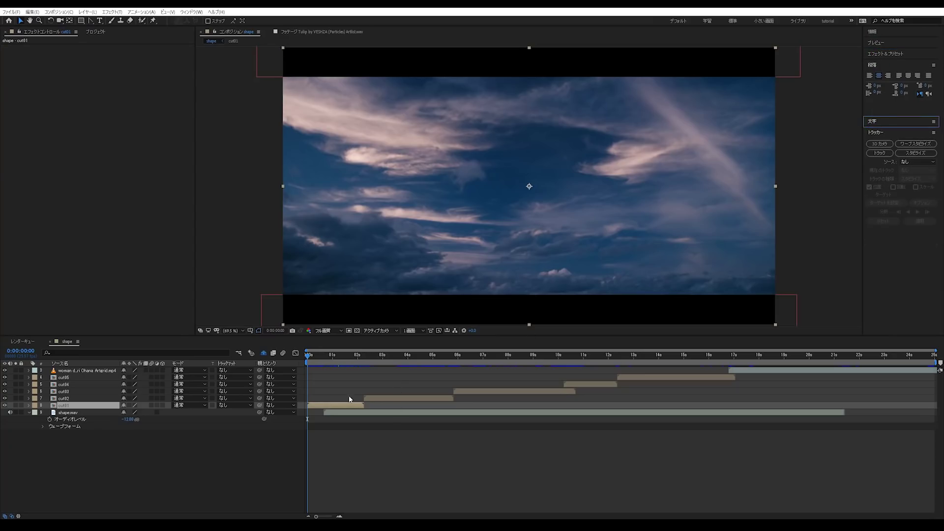
{"action": "left_click", "coordinate": [349, 445]}
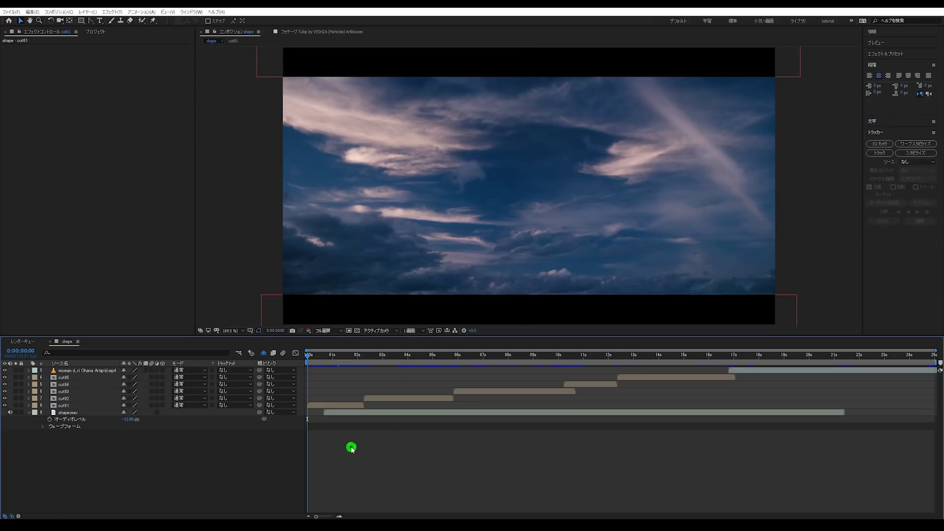
Examine the Pre-compose options for the cut01 layer and cancel without creating a composition.
{"action": "left_click", "coordinate": [353, 406]}
{"action": "left_click", "coordinate": [253, 101]}
{"action": "key", "text": "comma"}
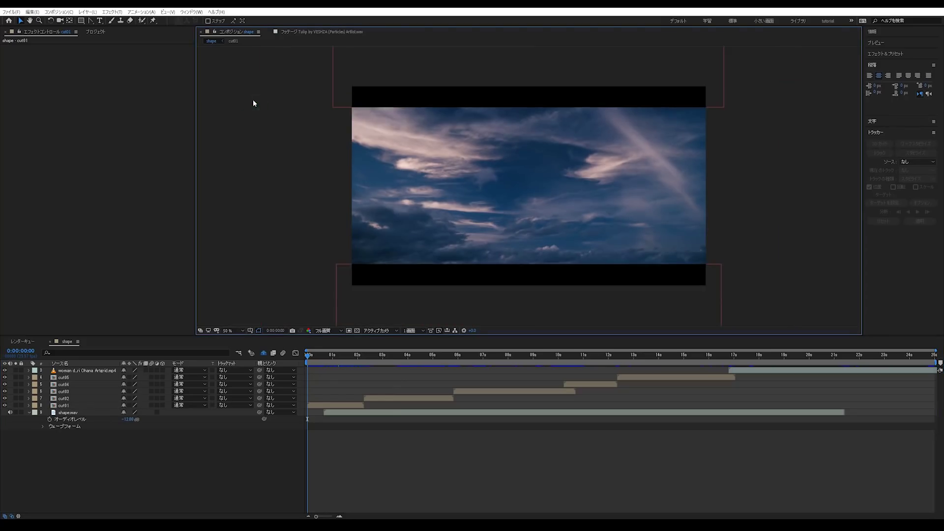
{"action": "left_click", "coordinate": [323, 406]}
{"action": "left_click", "coordinate": [323, 406]}
{"action": "right_click", "coordinate": [324, 406]}
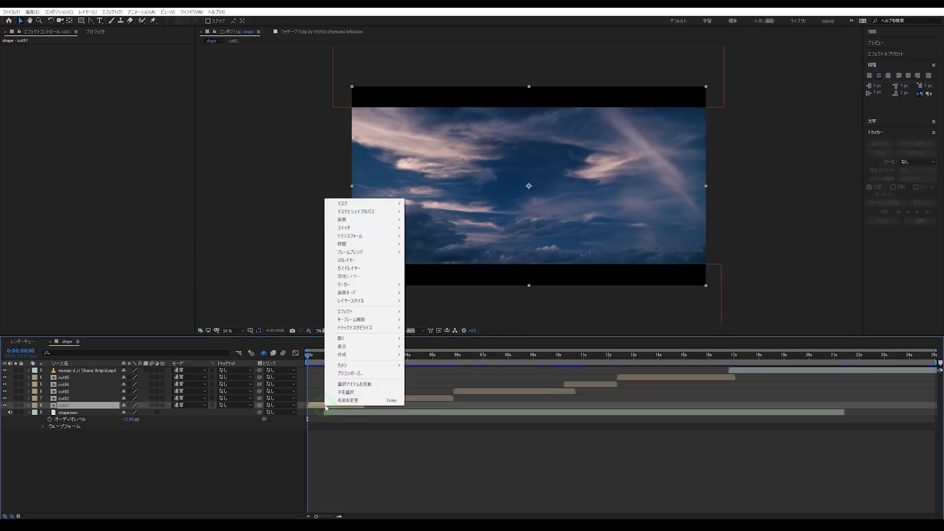
{"action": "left_click", "coordinate": [340, 371]}
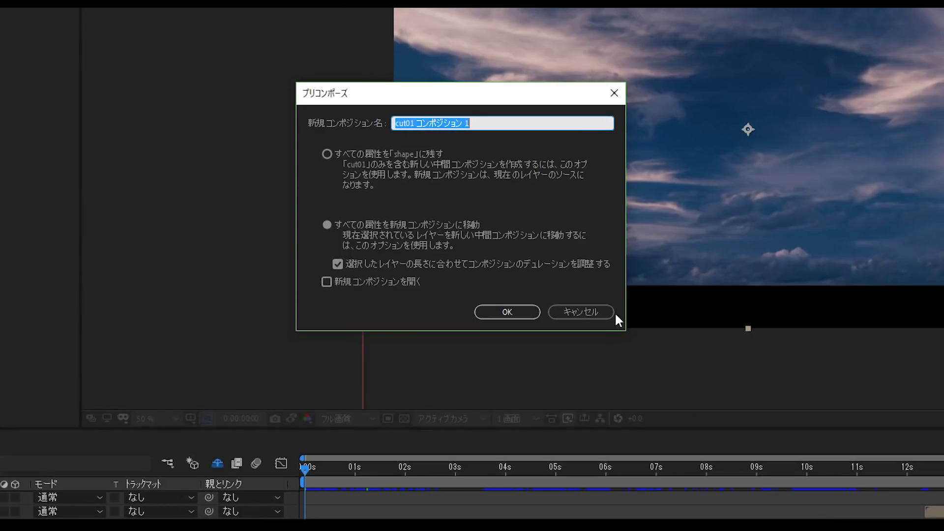
{"action": "left_click", "coordinate": [595, 312]}
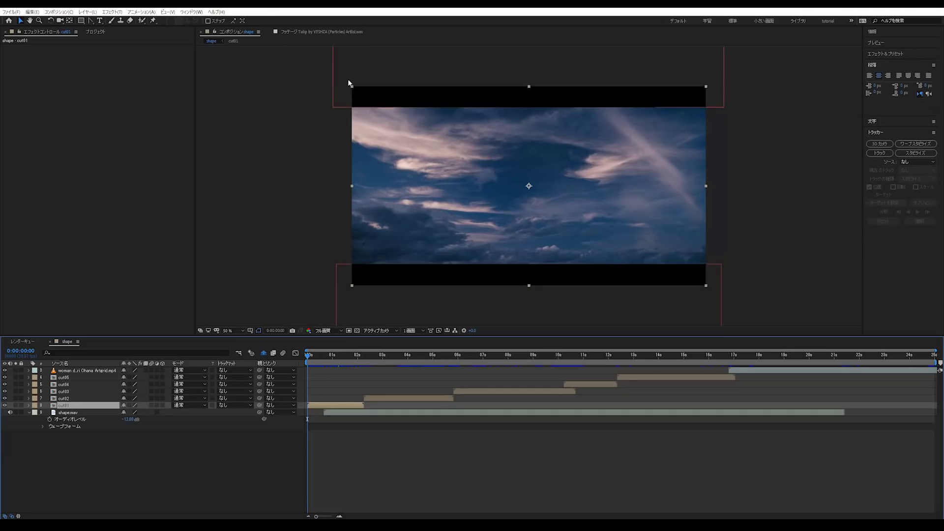
Deselect the cut01 layer and expand the Effects & Presets list.
{"action": "left_click", "coordinate": [347, 432]}
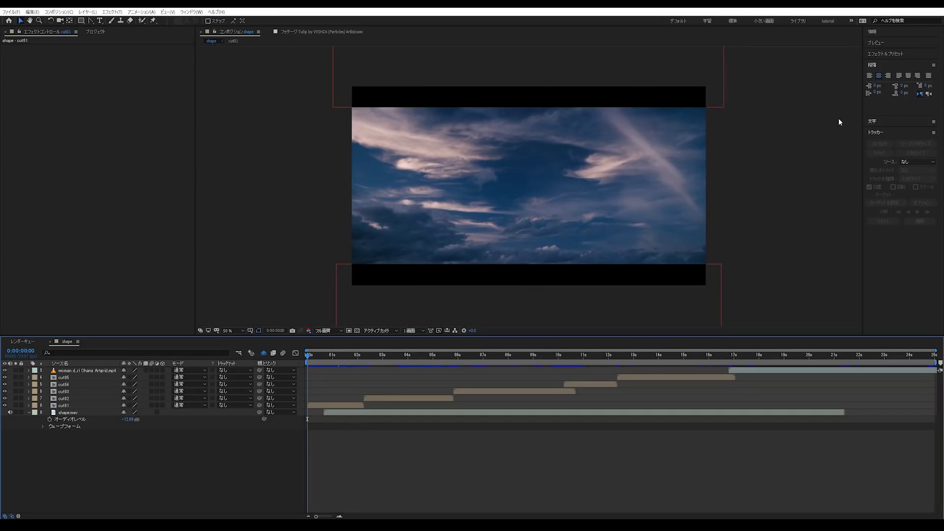
{"action": "left_click", "coordinate": [883, 54]}
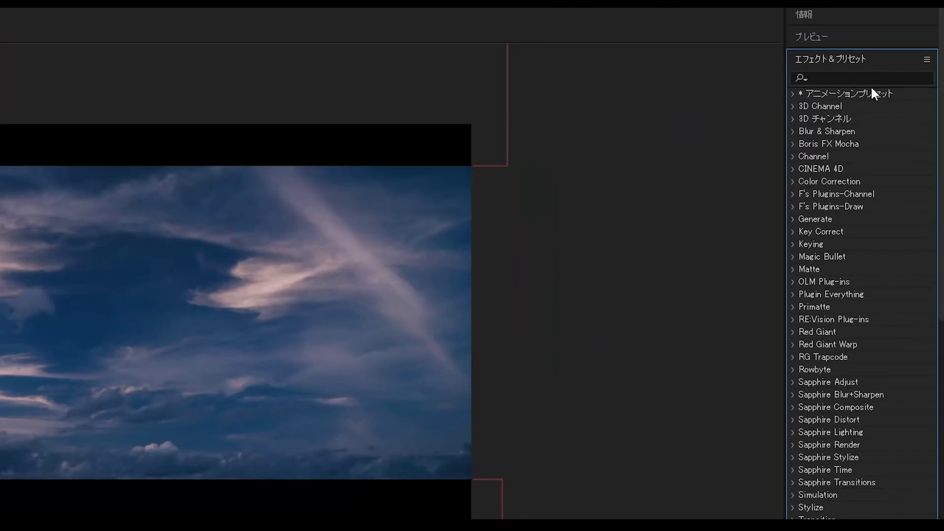
{"action": "left_click", "coordinate": [908, 63]}
{"action": "type", "text": "3"}
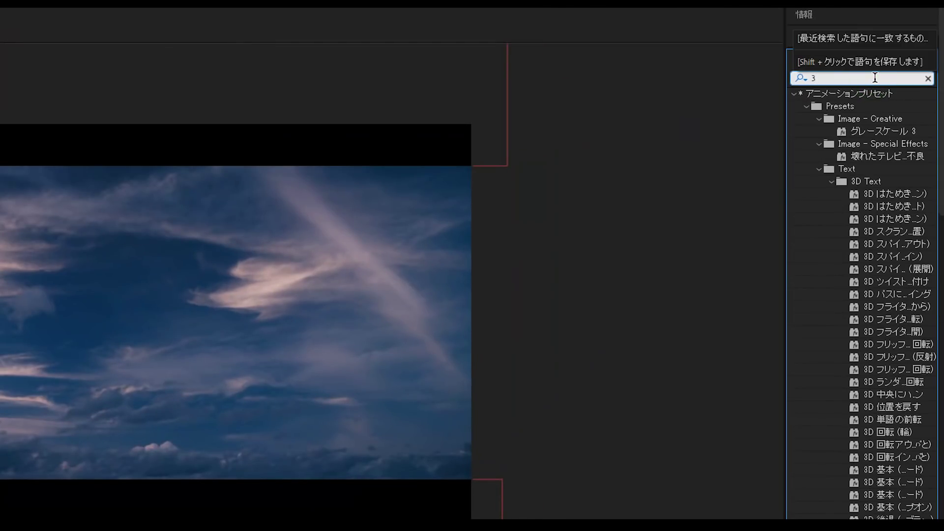
{"action": "type", "text": "Dカメラ"}
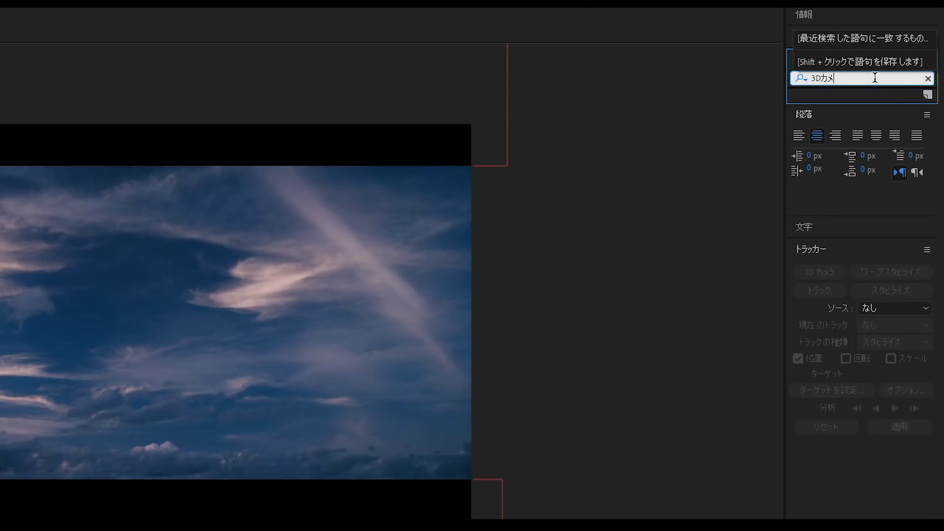
{"action": "key", "text": "BackSpace"}
{"action": "key", "text": "BackSpace"}
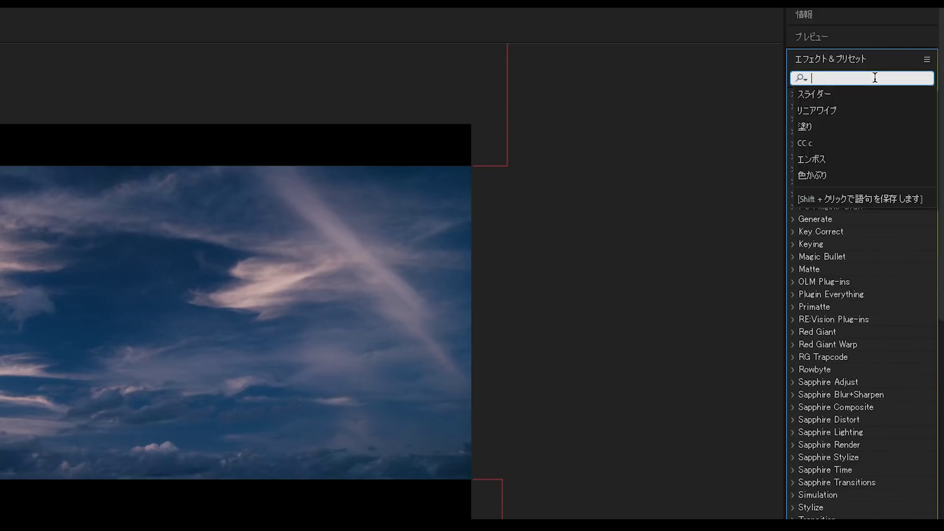
{"action": "left_click", "coordinate": [875, 77]}
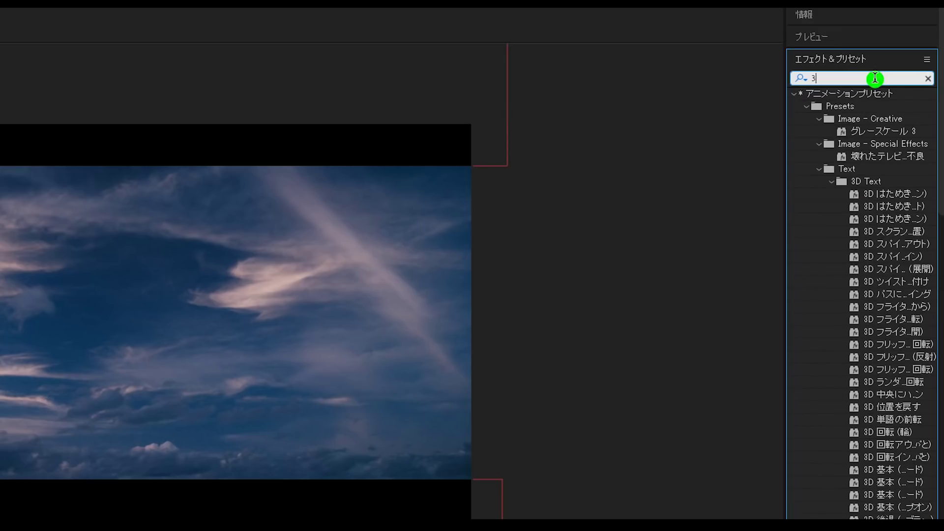
{"action": "type", "text": "3"}
{"action": "key", "text": "BackSpace"}
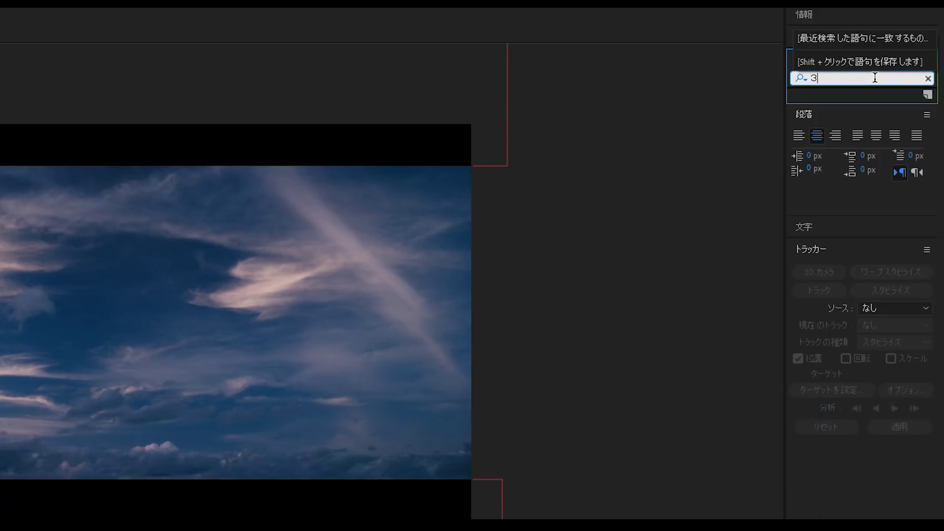
Search the effects for カメラ and apply 3D Camera Tracker to the cut02 layer.
{"action": "type", "text": "kamera"}
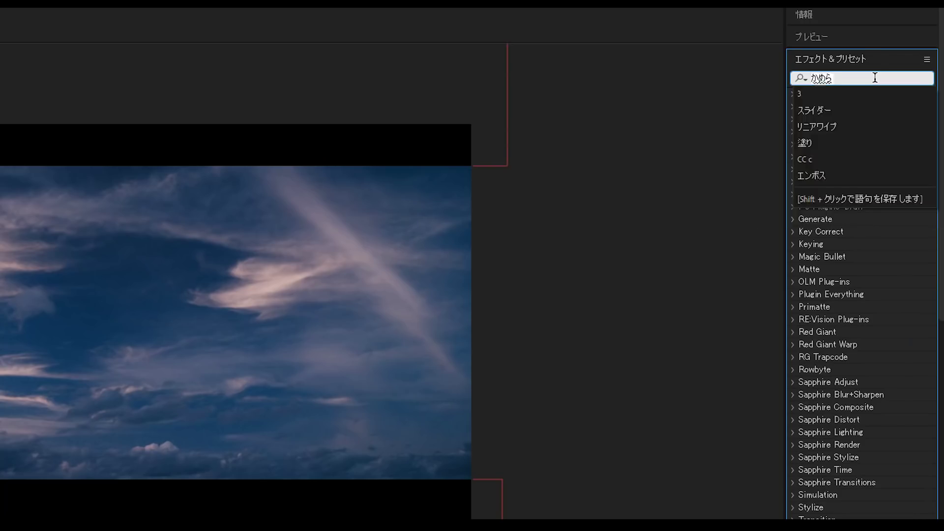
{"action": "key", "text": "Return"}
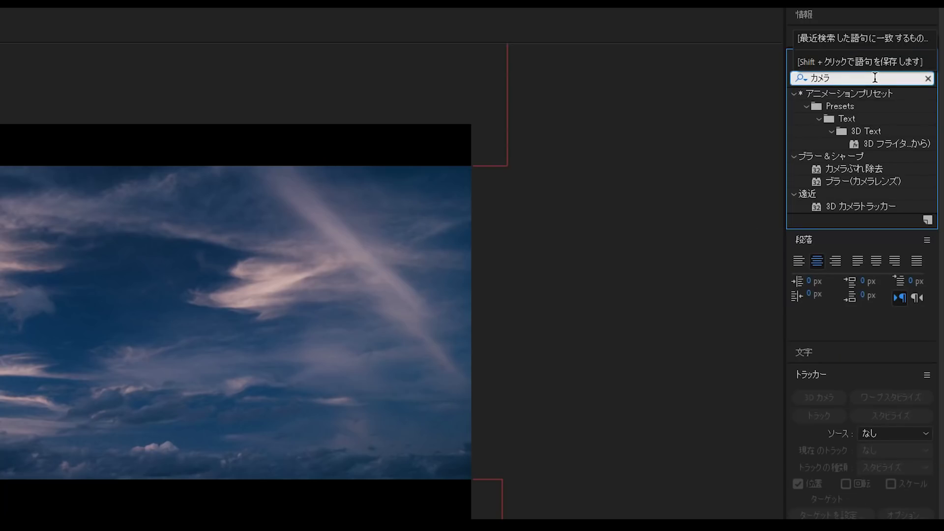
{"action": "left_click", "coordinate": [864, 206]}
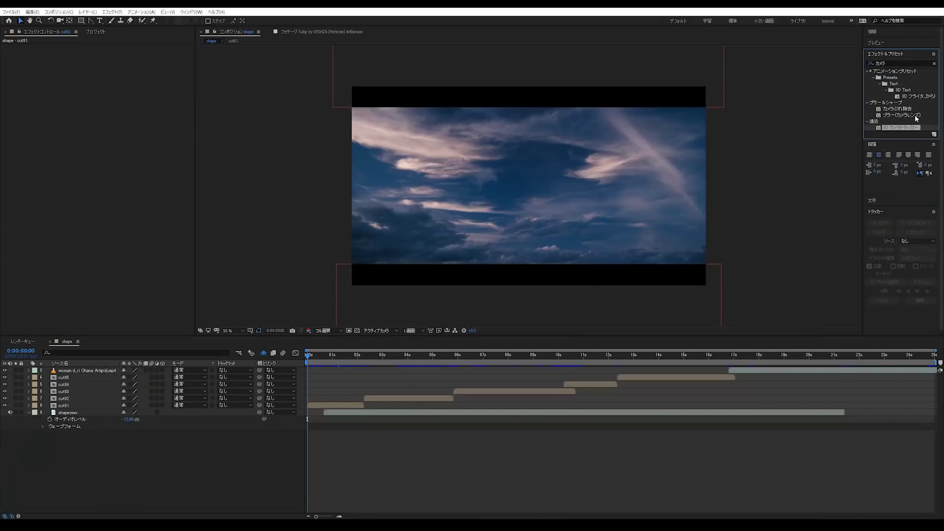
{"action": "left_click_drag", "start_coordinate": [396, 360], "coordinate": [407, 358]}
{"action": "left_click_drag", "start_coordinate": [902, 129], "coordinate": [431, 402]}
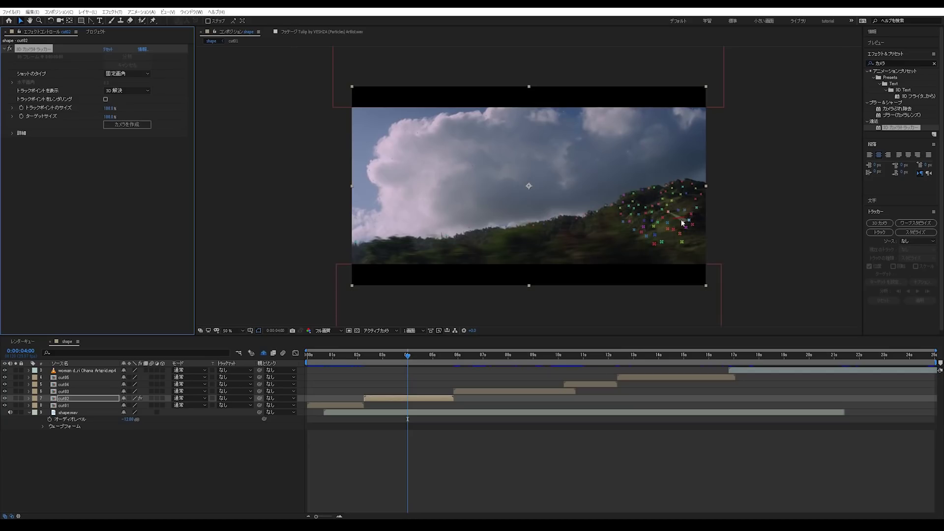
Examine the 3D camera track points on the hillside throughout the cut02 shot, reselecting the tracker effect to display them.
{"action": "key", "text": "period"}
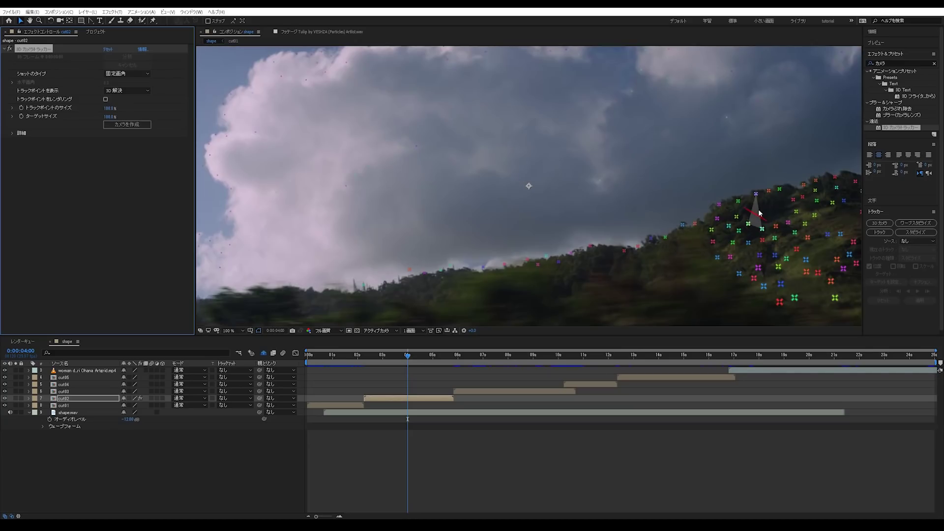
{"action": "left_click_drag", "start_coordinate": [426, 356], "coordinate": [393, 358]}
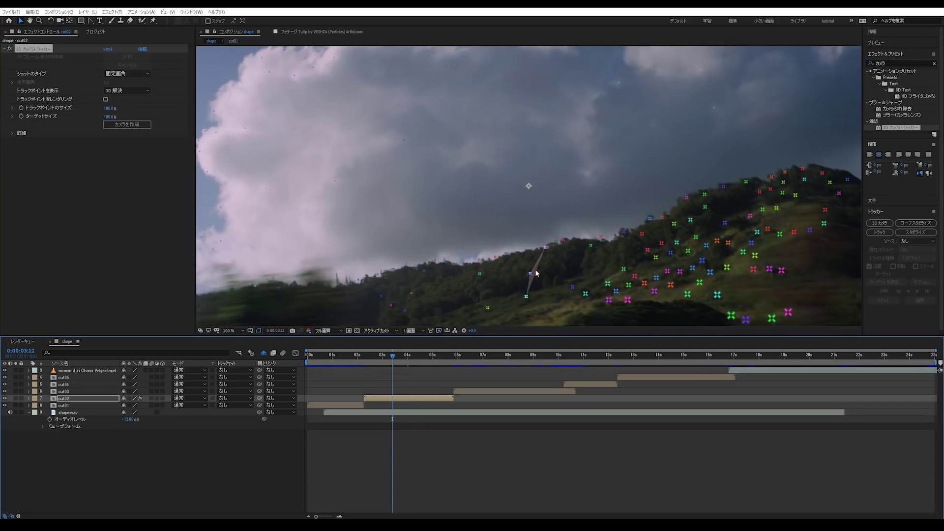
{"action": "left_click", "coordinate": [79, 161]}
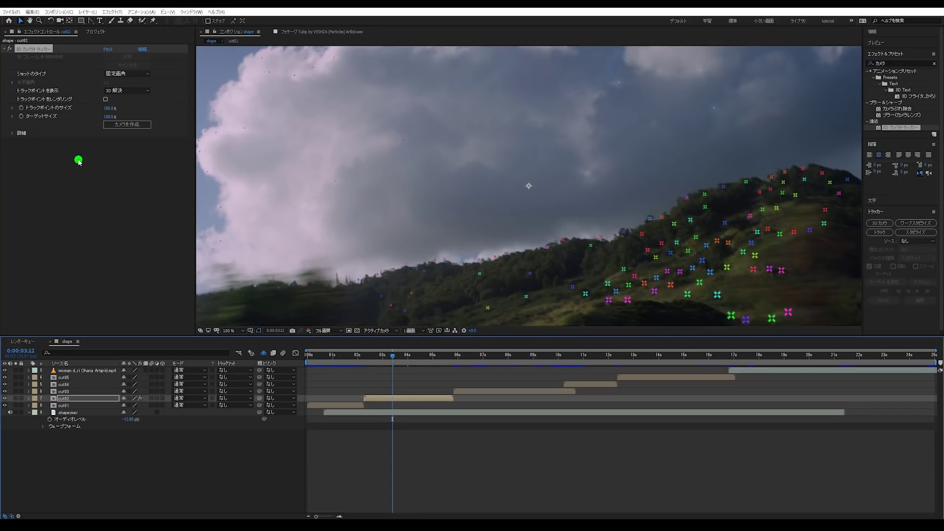
{"action": "left_click", "coordinate": [36, 49]}
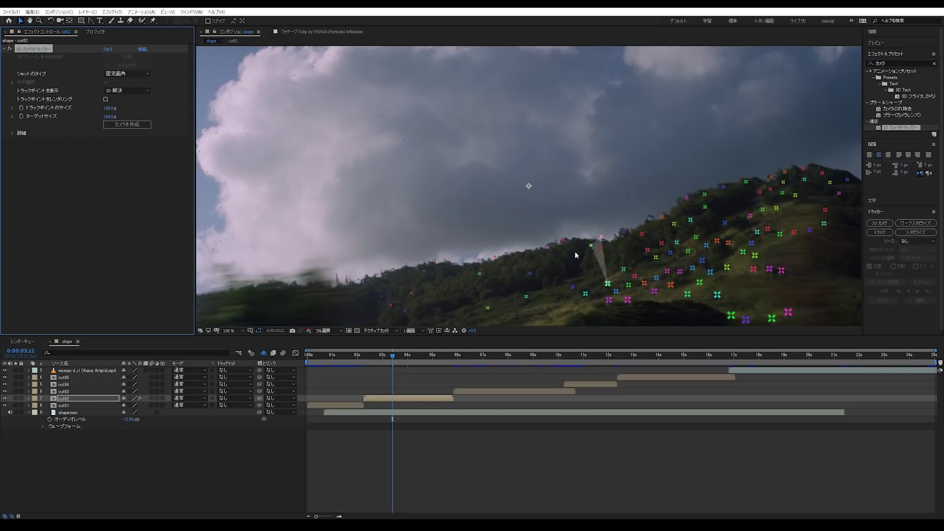
{"action": "mouse_move", "coordinate": [425, 361]}
{"action": "left_mouse_down"}
{"action": "mouse_move", "coordinate": [434, 358]}
{"action": "mouse_move", "coordinate": [414, 359]}
{"action": "left_mouse_up"}
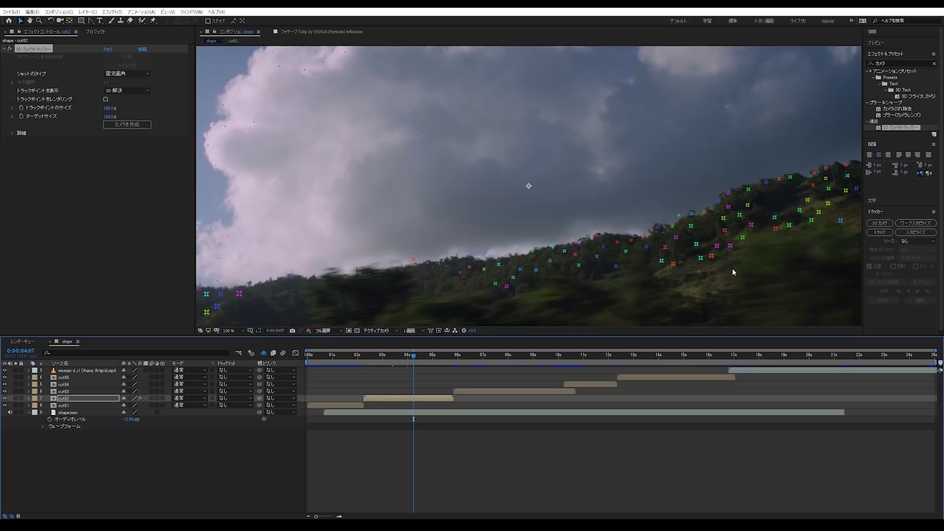
{"action": "key", "text": "comma"}
{"action": "key", "text": "period"}
{"action": "key", "text": "comma"}
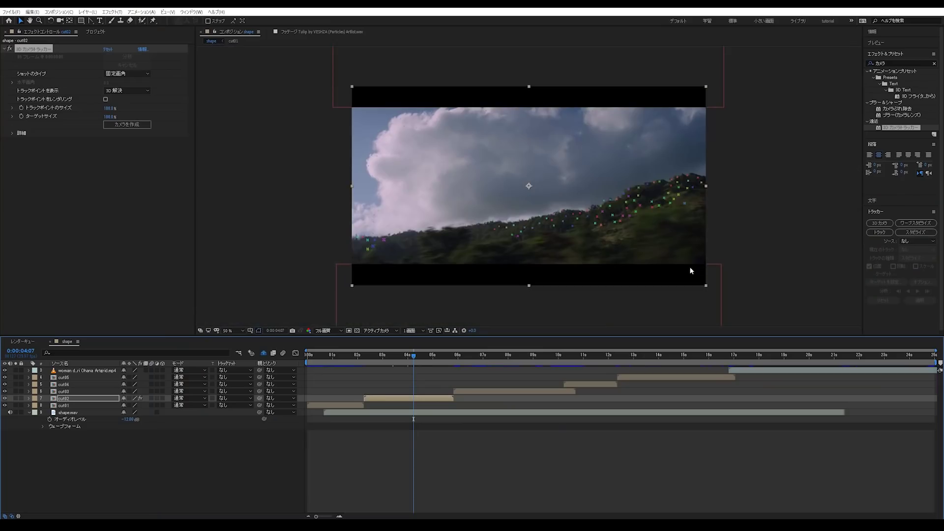
{"action": "left_click_drag", "start_coordinate": [399, 364], "coordinate": [382, 365]}
{"action": "left_click", "coordinate": [368, 364]}
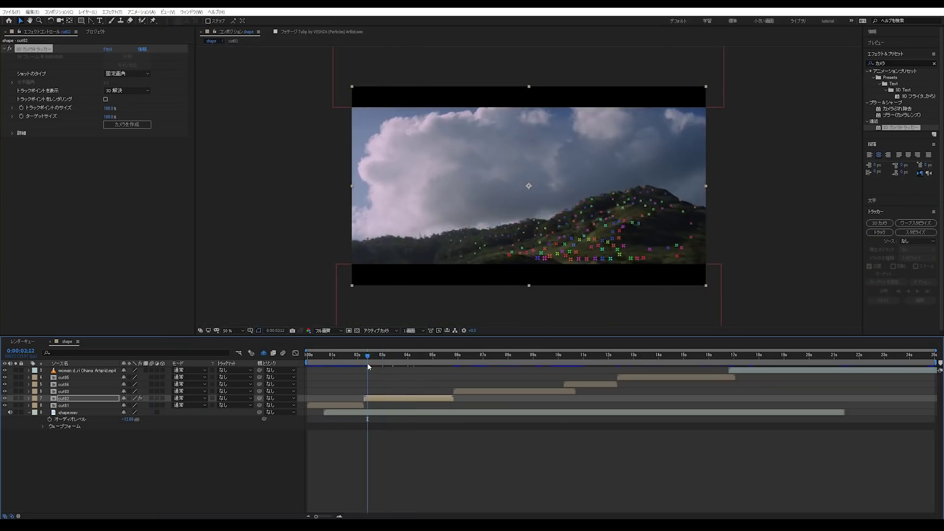
Create a null and camera from a single track point on the hill's ridgeline at 0:00:03:22.
{"action": "mouse_move", "coordinate": [377, 364]}
{"action": "left_mouse_down"}
{"action": "mouse_move", "coordinate": [432, 359]}
{"action": "mouse_move", "coordinate": [401, 360]}
{"action": "left_mouse_up"}
{"action": "key", "text": "period"}
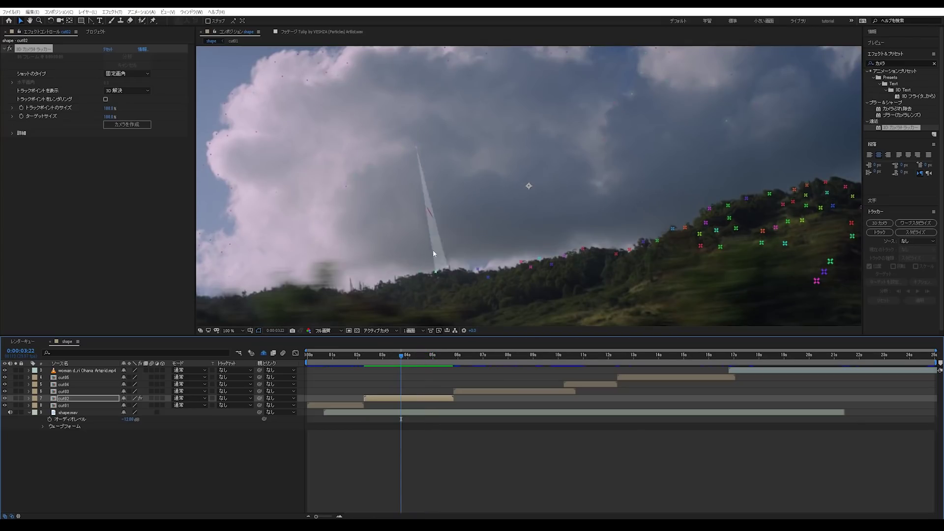
{"action": "right_click", "coordinate": [583, 249]}
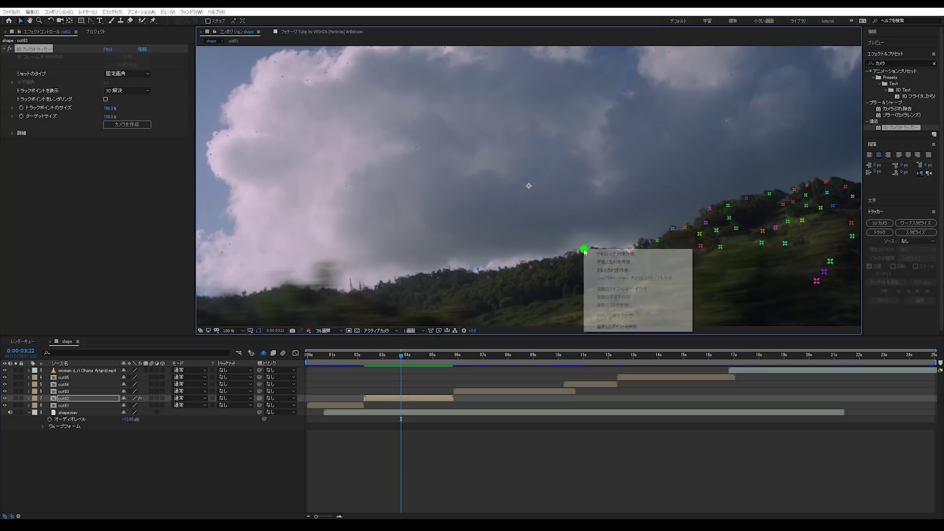
{"action": "left_click", "coordinate": [607, 271]}
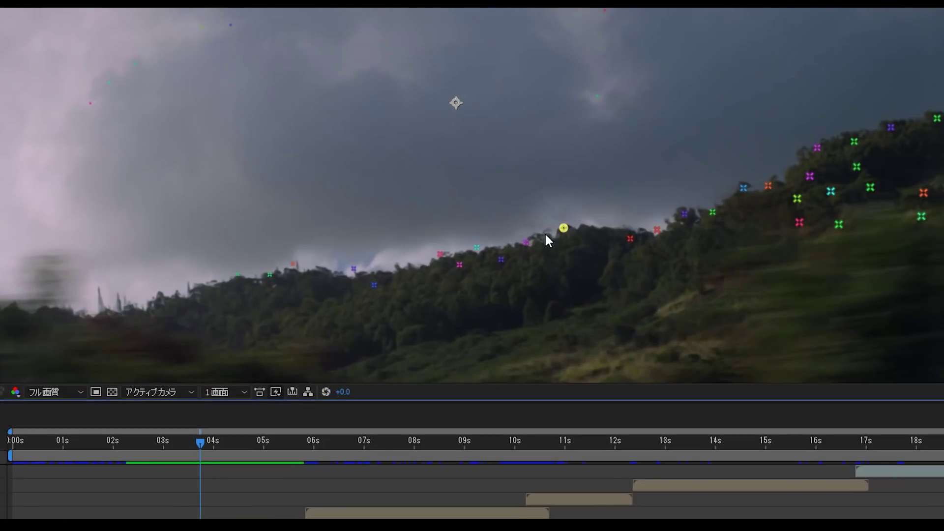
{"action": "right_click", "coordinate": [570, 226]}
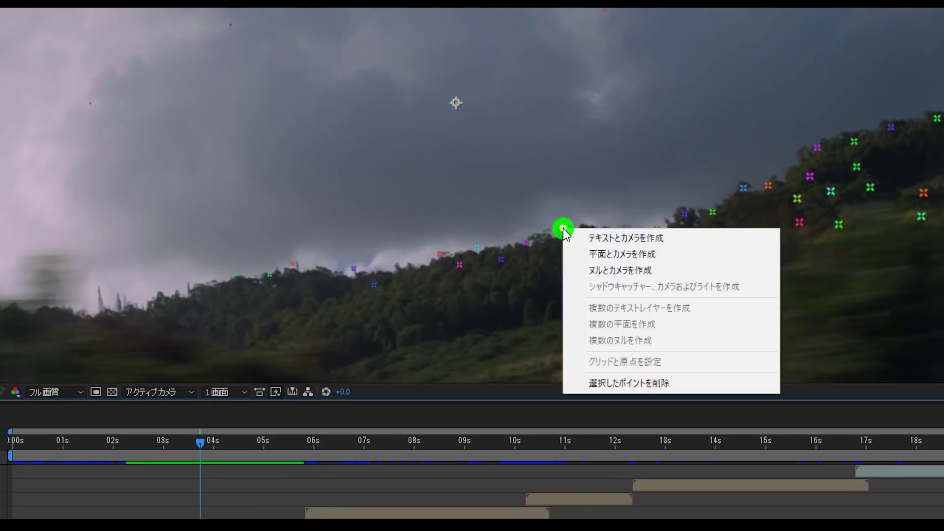
{"action": "left_click", "coordinate": [597, 276]}
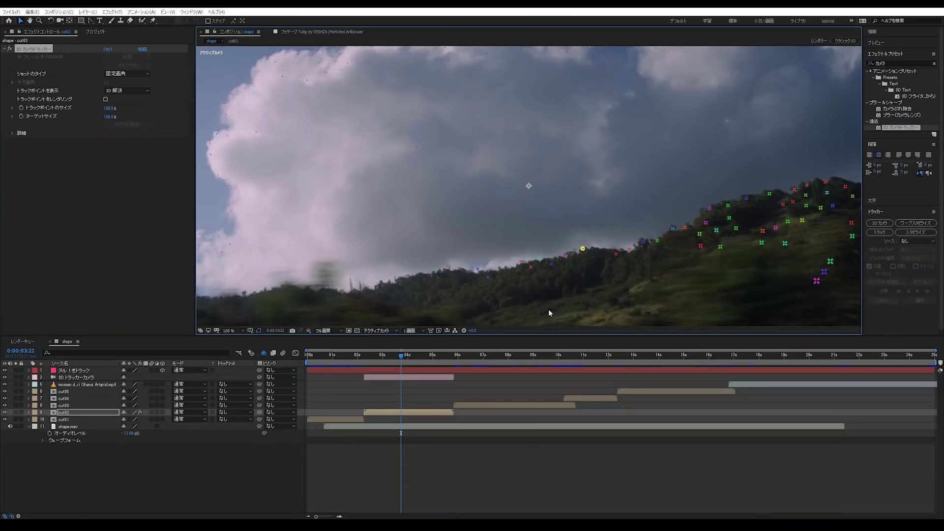
Move the tracked null and 3D tracker camera layers directly above cut02.
{"action": "left_click", "coordinate": [74, 370]}
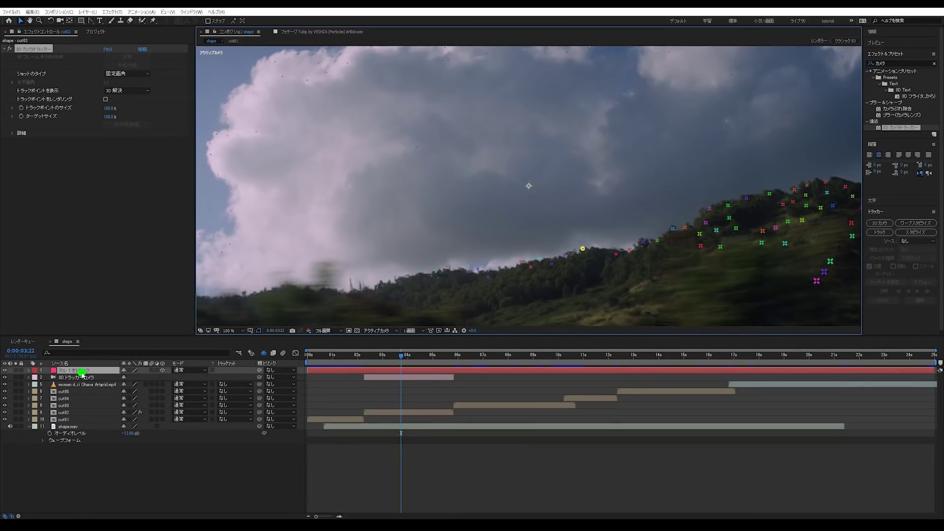
{"action": "left_click", "coordinate": [74, 376], "text": "shift"}
{"action": "left_click_drag", "start_coordinate": [79, 378], "coordinate": [78, 410]}
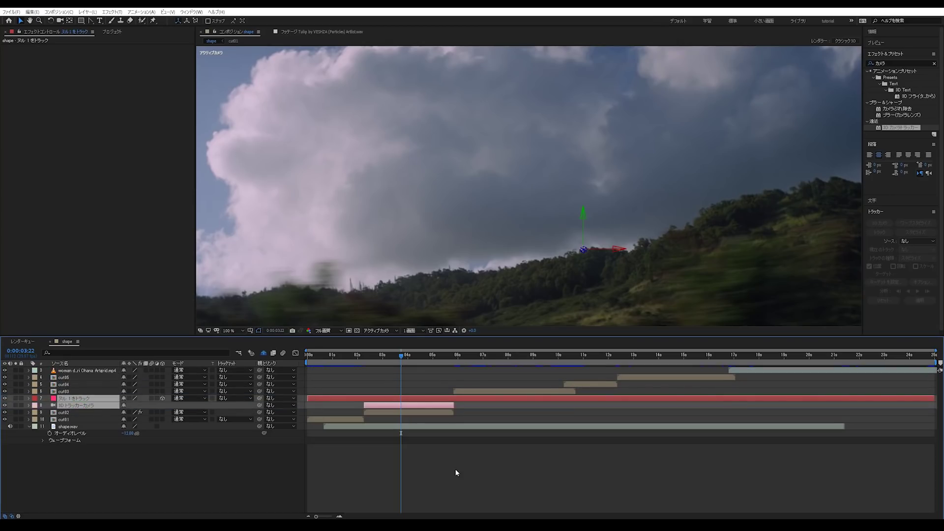
{"action": "left_click", "coordinate": [473, 474]}
Trim the tracked null layer's start and end to match the cut02 clip.
{"action": "left_click", "coordinate": [320, 397]}
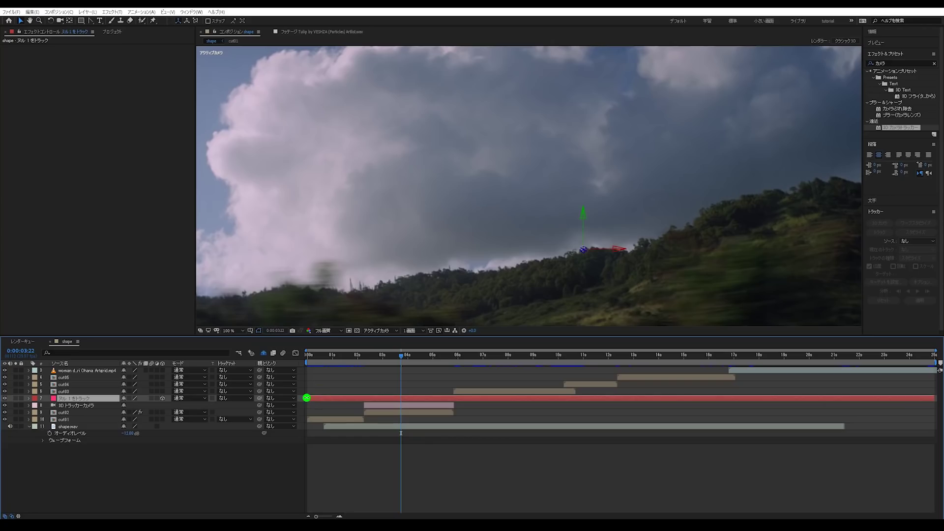
{"action": "left_click_drag", "start_coordinate": [307, 398], "coordinate": [362, 411]}
{"action": "left_click_drag", "start_coordinate": [432, 357], "coordinate": [455, 361]}
{"action": "key", "text": "alt+bracketright"}
{"action": "left_click", "coordinate": [387, 469]}
Show the project's item list and set the current time to 0:00:03:06.
{"action": "scroll", "coordinate": [388, 469], "scroll_direction": "up", "scroll_amount": 3}
{"action": "left_click_drag", "start_coordinate": [438, 356], "coordinate": [393, 355]}
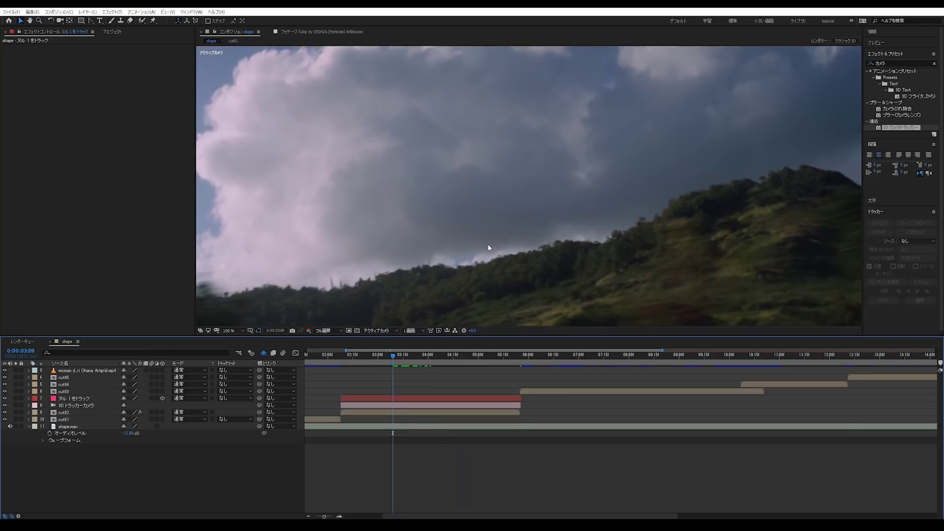
{"action": "key", "text": "comma"}
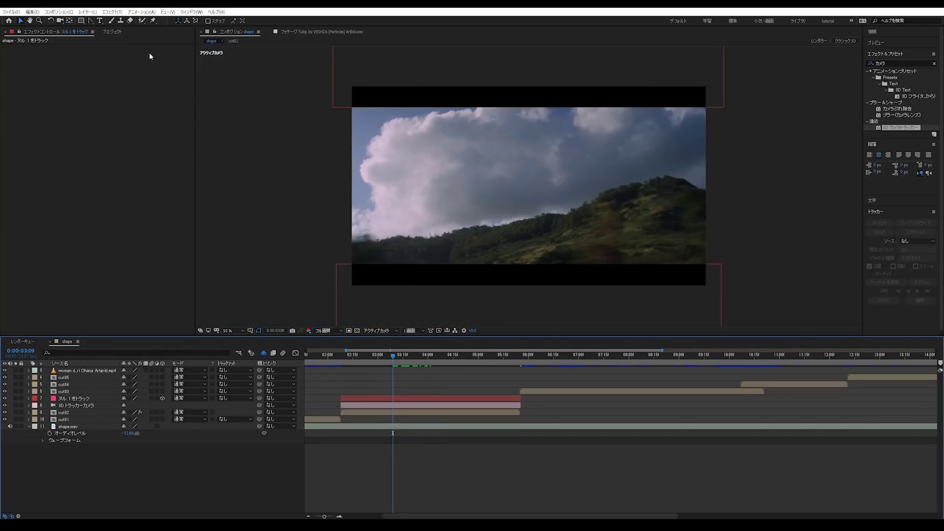
{"action": "left_click", "coordinate": [112, 31]}
{"action": "left_click", "coordinate": [413, 407]}
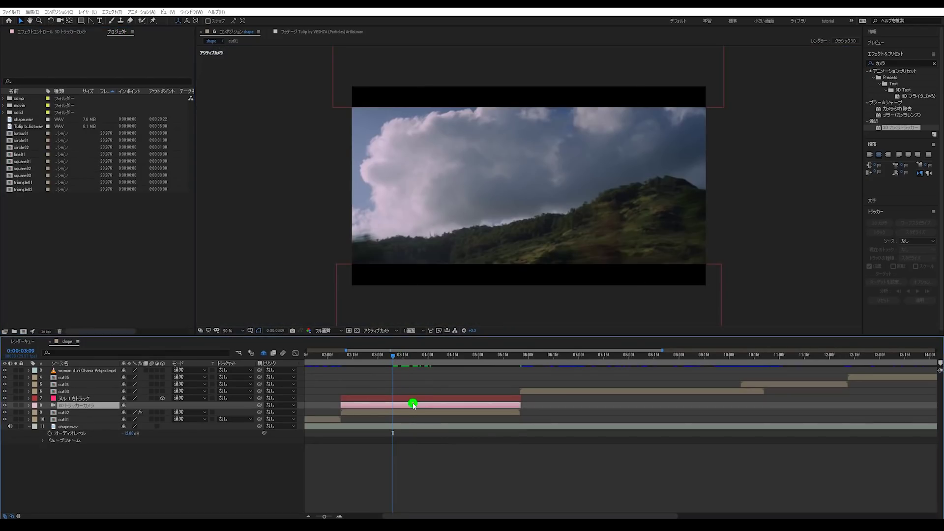
{"action": "left_click", "coordinate": [412, 484]}
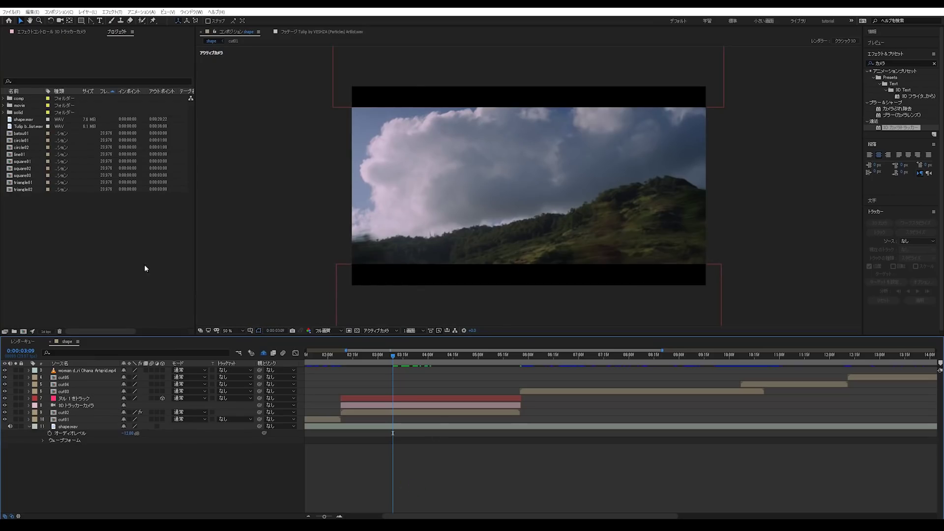
{"action": "mouse_move", "coordinate": [389, 355]}
{"action": "left_mouse_down"}
{"action": "mouse_move", "coordinate": [514, 347]}
{"action": "mouse_move", "coordinate": [417, 357]}
{"action": "mouse_move", "coordinate": [388, 371]}
{"action": "left_mouse_up"}
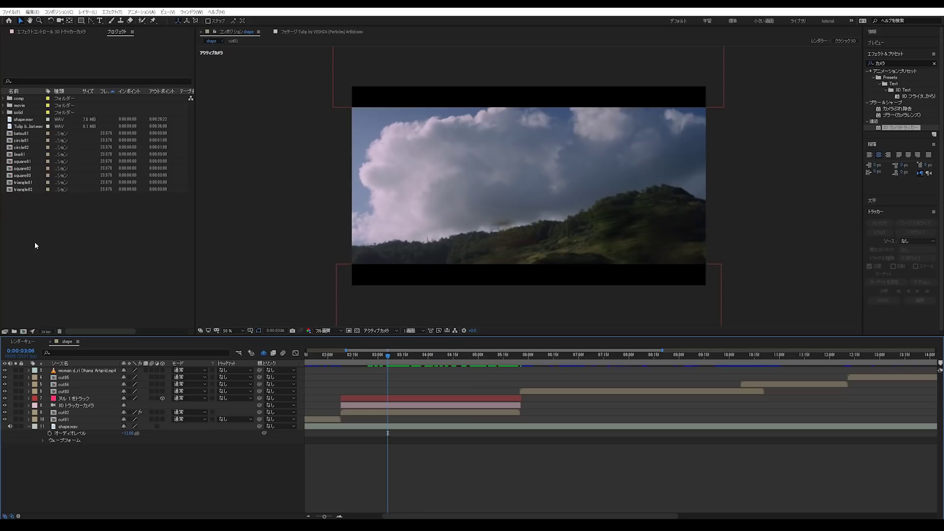
Add the circle01 composition directly above cut02, starting at about 3 seconds, and move the tracker camera layer above the tracked null.
{"action": "left_click", "coordinate": [23, 142]}
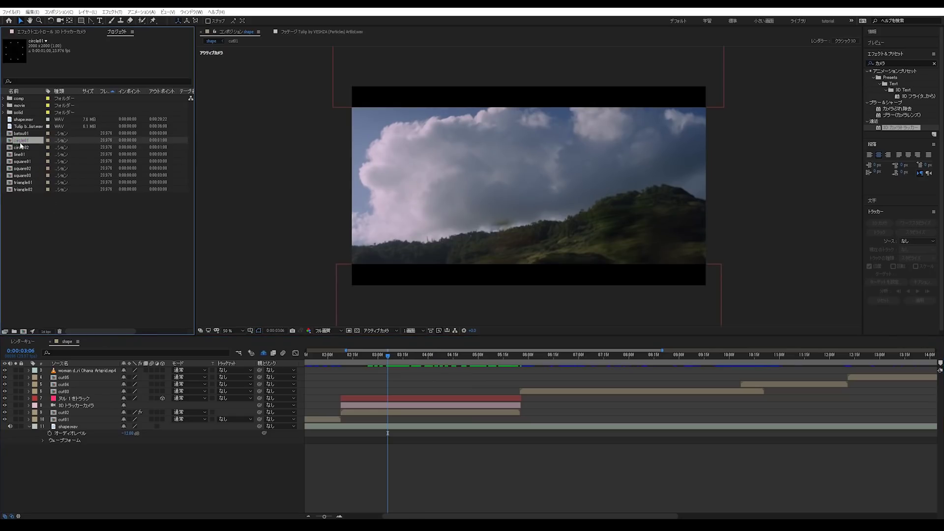
{"action": "left_click_drag", "start_coordinate": [21, 147], "coordinate": [467, 413]}
{"action": "left_click", "coordinate": [74, 406]}
{"action": "left_click_drag", "start_coordinate": [73, 408], "coordinate": [76, 398]}
Make the circle01 layer a 3D layer.
{"action": "left_click", "coordinate": [479, 417]}
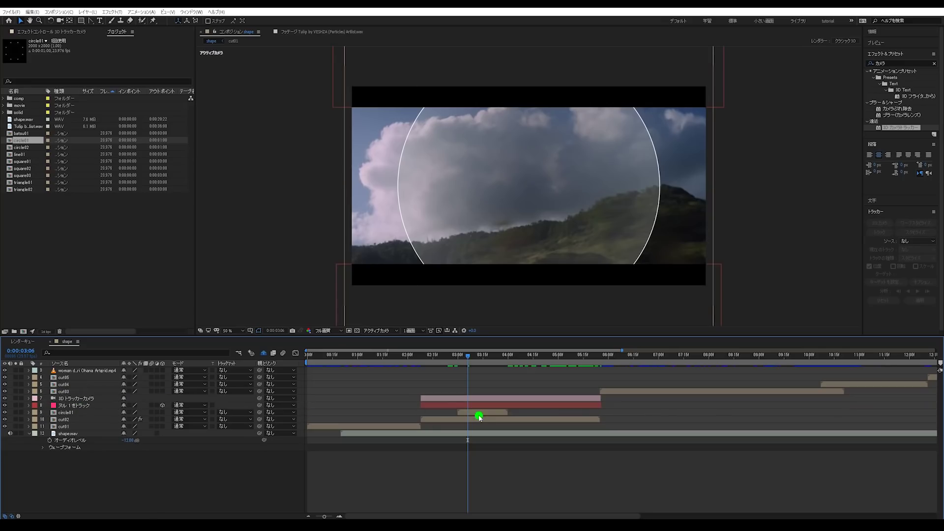
{"action": "left_click", "coordinate": [483, 413]}
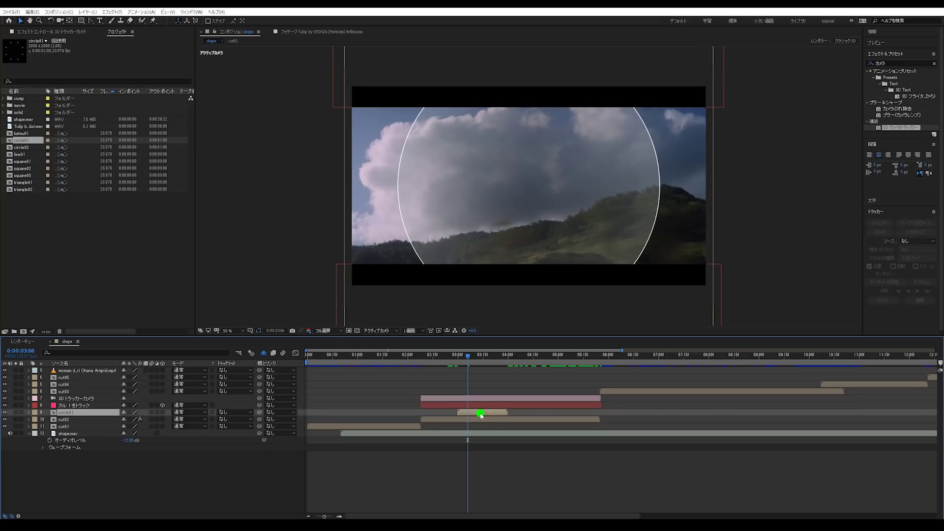
{"action": "left_click", "coordinate": [162, 412]}
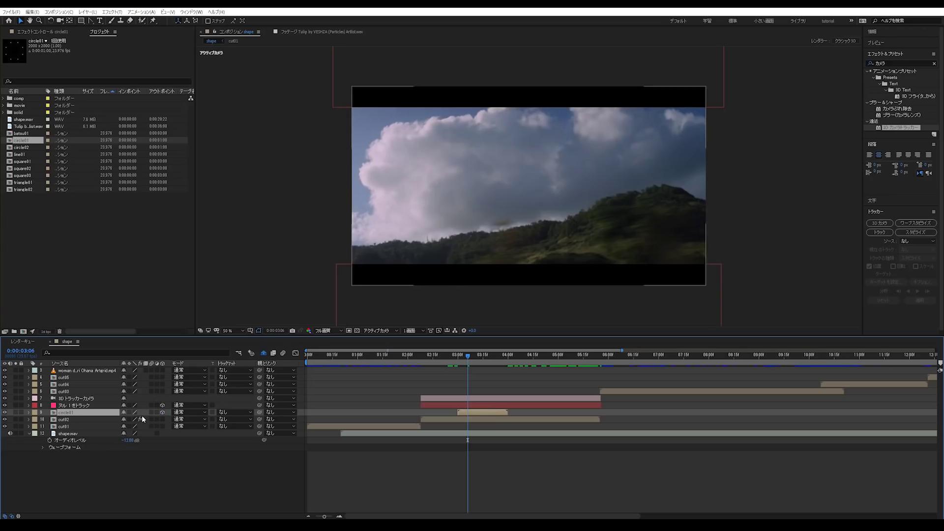
Step back to 0:00:03:03 and parent the circle01 layer to the tracked null layer.
{"action": "key", "text": "Page_Up"}
{"action": "key", "text": "Page_Up"}
{"action": "key", "text": "Page_Up"}
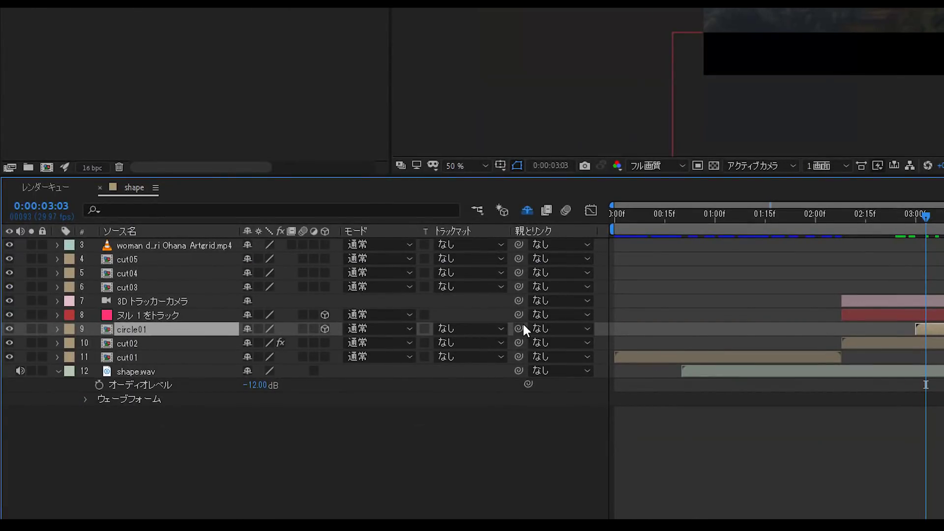
{"action": "left_click_drag", "start_coordinate": [523, 325], "coordinate": [506, 314]}
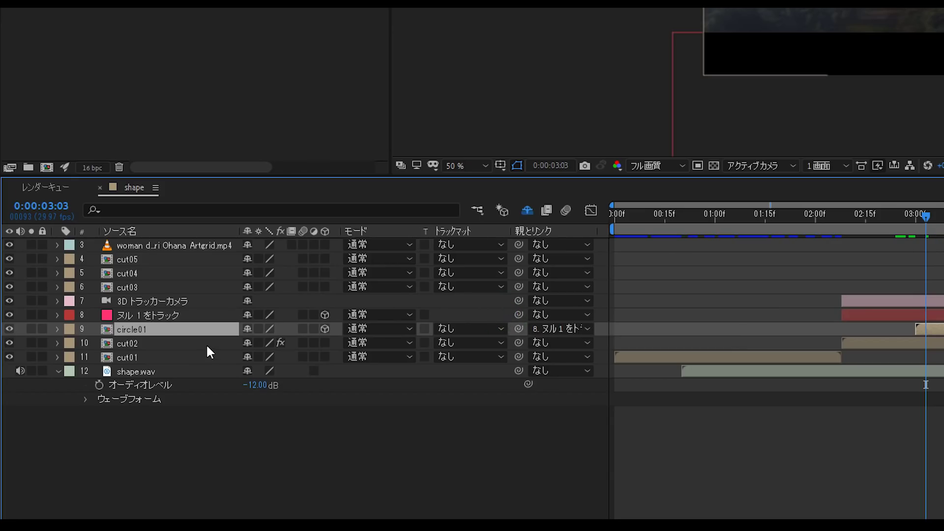
Set the circle01 layer's position to 0, 0, 0 so it sits on the tracked null.
{"action": "key", "text": "p"}
{"action": "left_click", "coordinate": [256, 343]}
{"action": "type", "text": "0"}
{"action": "key", "text": "Return"}
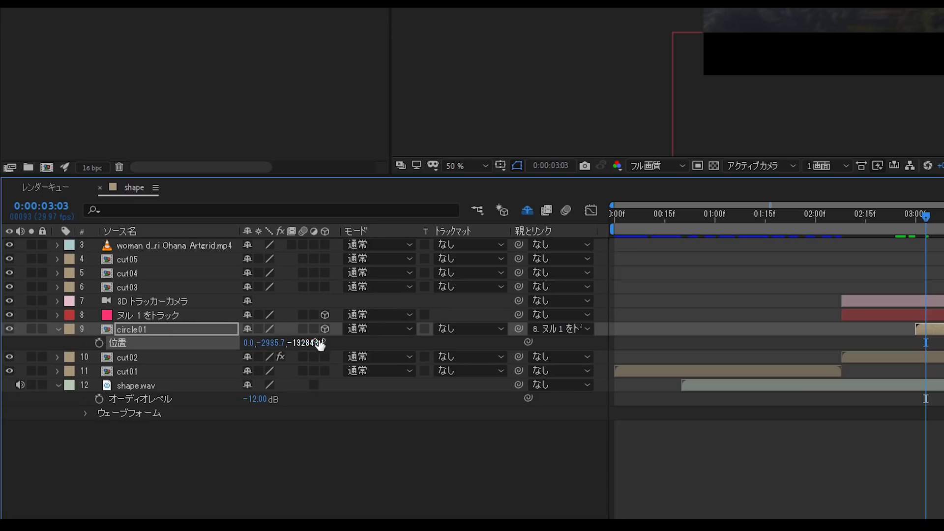
{"action": "left_click", "coordinate": [264, 342]}
{"action": "type", "text": "0"}
{"action": "key", "text": "Return"}
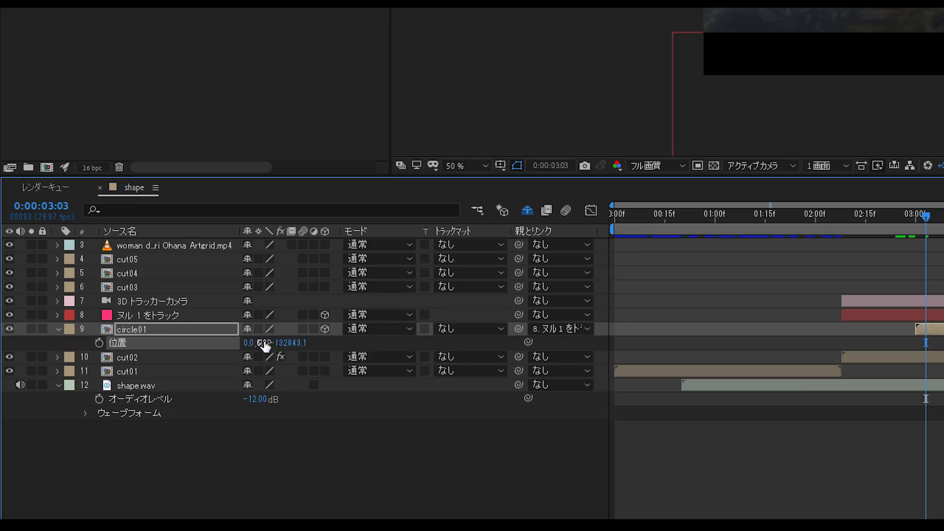
{"action": "left_click", "coordinate": [290, 343]}
{"action": "type", "text": "0"}
{"action": "key", "text": "Return"}
{"action": "left_click", "coordinate": [339, 505]}
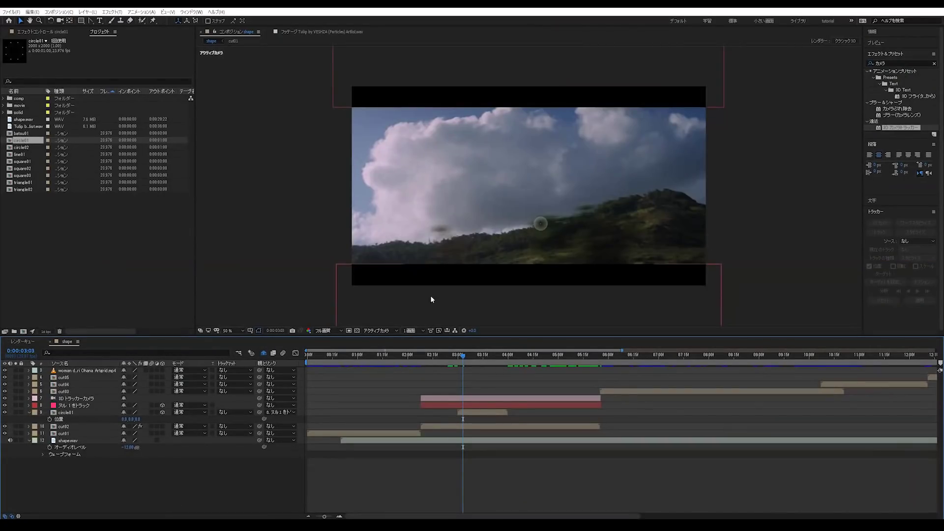
At 0:00:03:08, enlarge the circle01 layer to several times its size and raise it along its vertical axis above the hillside.
{"action": "key", "text": "slash"}
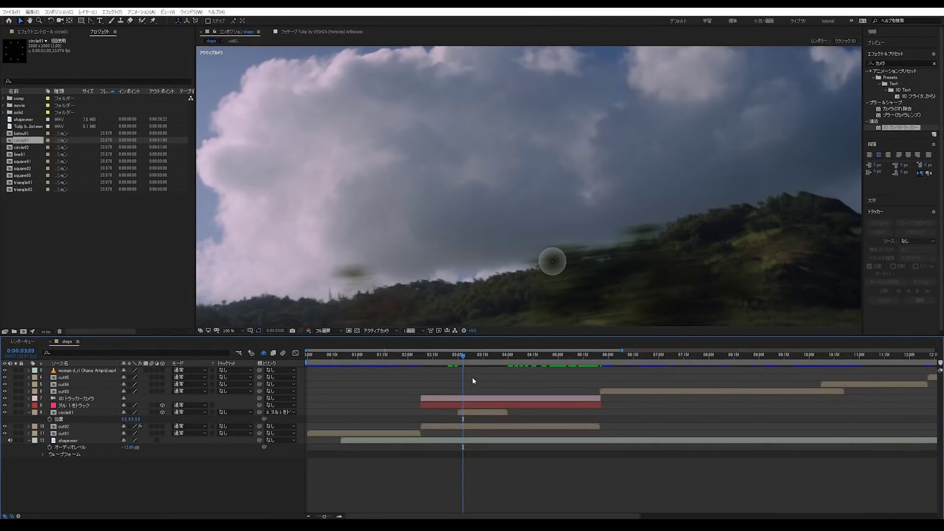
{"action": "mouse_move", "coordinate": [469, 360]}
{"action": "left_mouse_down"}
{"action": "mouse_move", "coordinate": [499, 358]}
{"action": "mouse_move", "coordinate": [471, 358]}
{"action": "left_mouse_up"}
{"action": "left_click", "coordinate": [476, 417]}
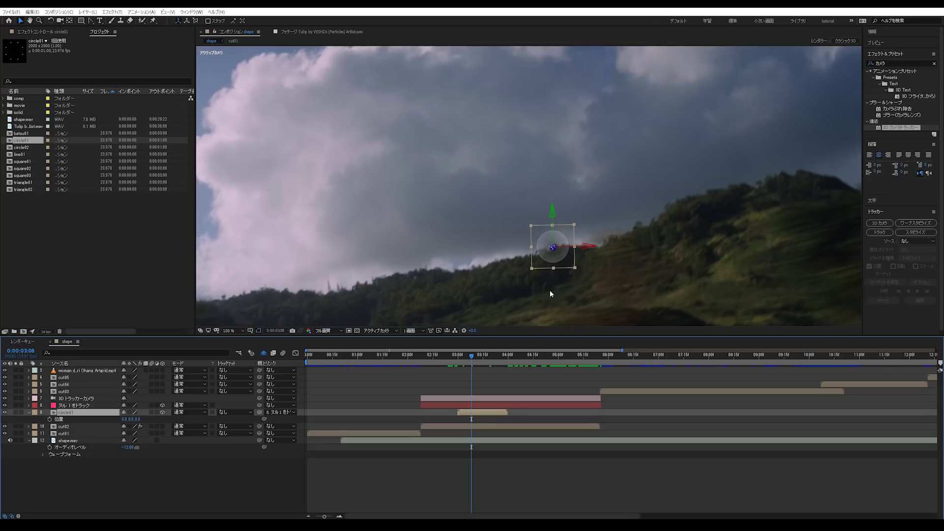
{"action": "left_click_drag", "start_coordinate": [576, 270], "coordinate": [855, 426]}
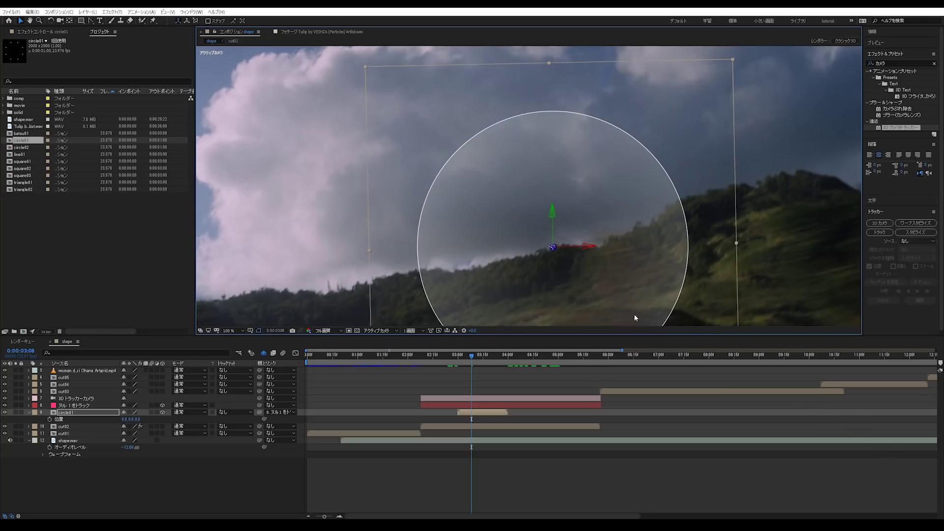
{"action": "left_click_drag", "start_coordinate": [554, 224], "coordinate": [555, 157]}
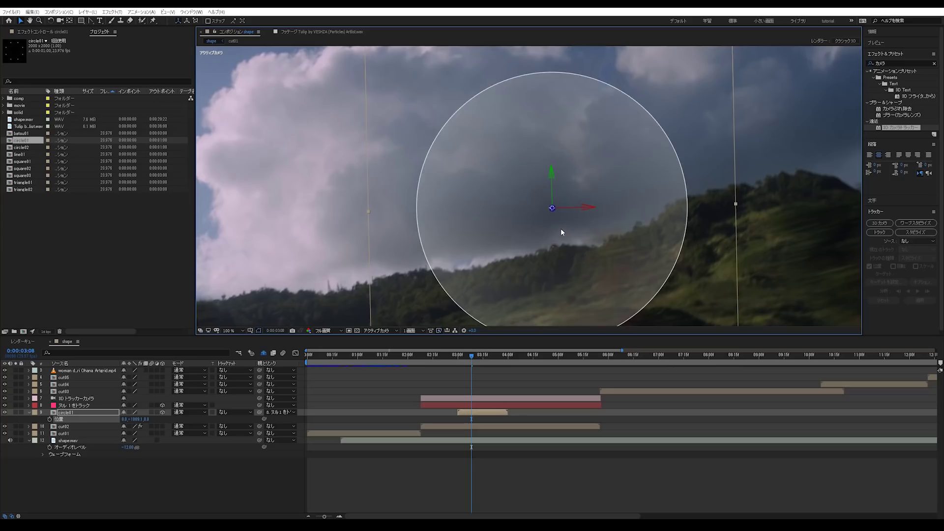
{"action": "key", "text": "comma"}
{"action": "left_click", "coordinate": [543, 486]}
Preview the shape composition from about 0:00:02:07 and 0:00:02:20 to check how circle01 follows the camera movement.
{"action": "left_click", "coordinate": [455, 355]}
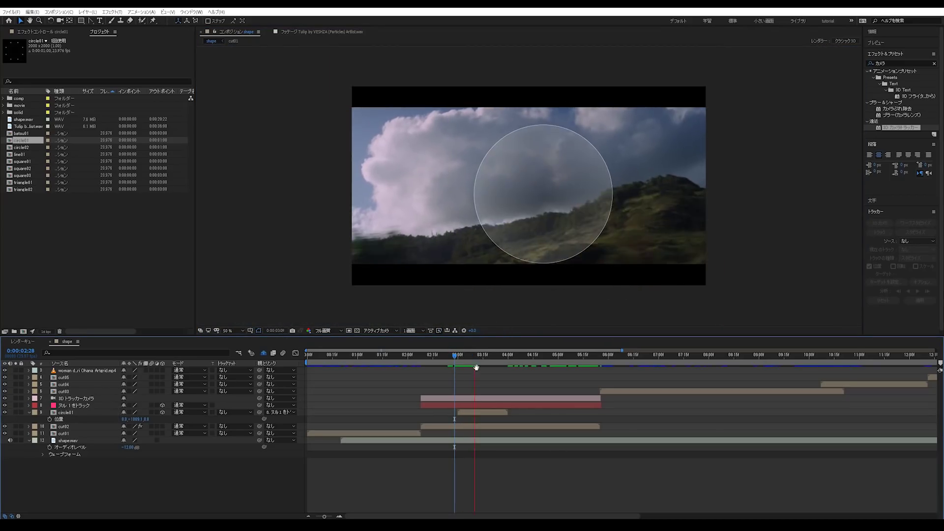
{"action": "left_click_drag", "start_coordinate": [443, 355], "coordinate": [421, 364]}
{"action": "key", "text": "space"}
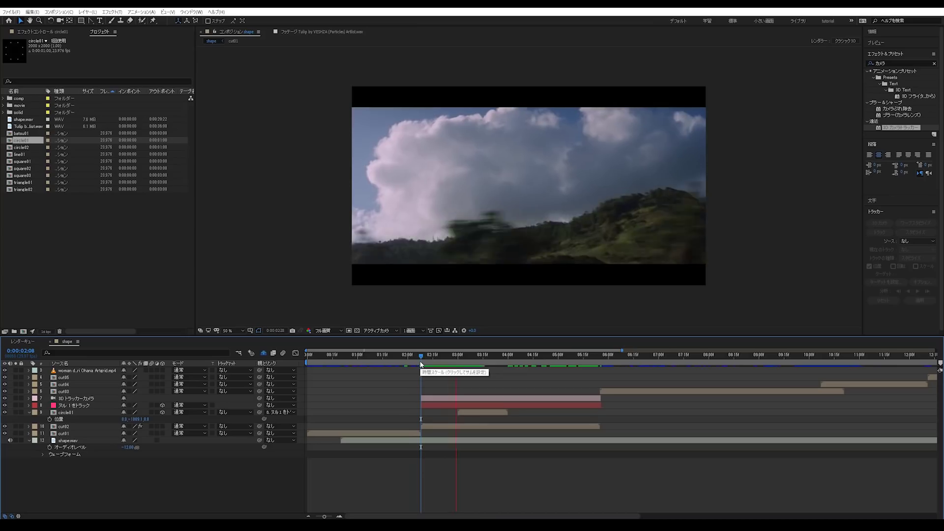
{"action": "key", "text": "space"}
{"action": "key", "text": "space"}
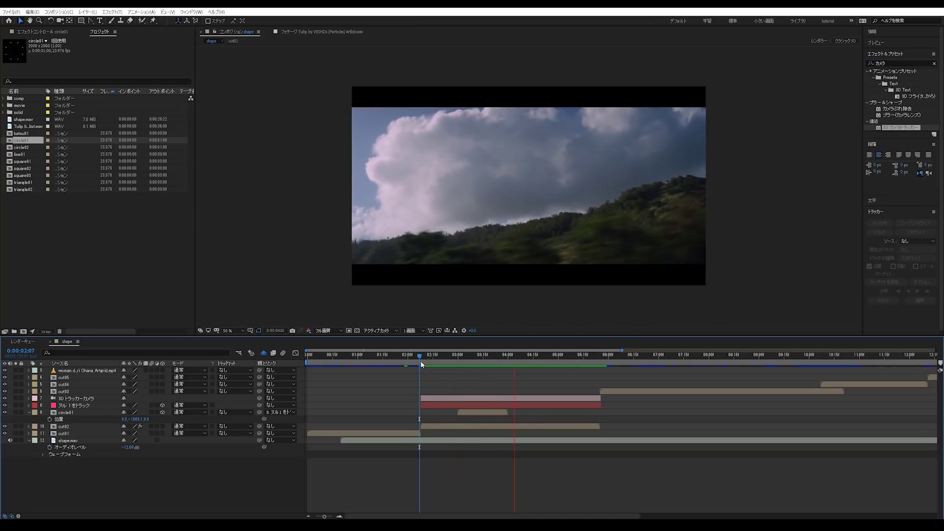
{"action": "key", "text": "space"}
{"action": "key", "text": "space"}
{"action": "key", "text": "space"}
{"action": "key", "text": "space"}
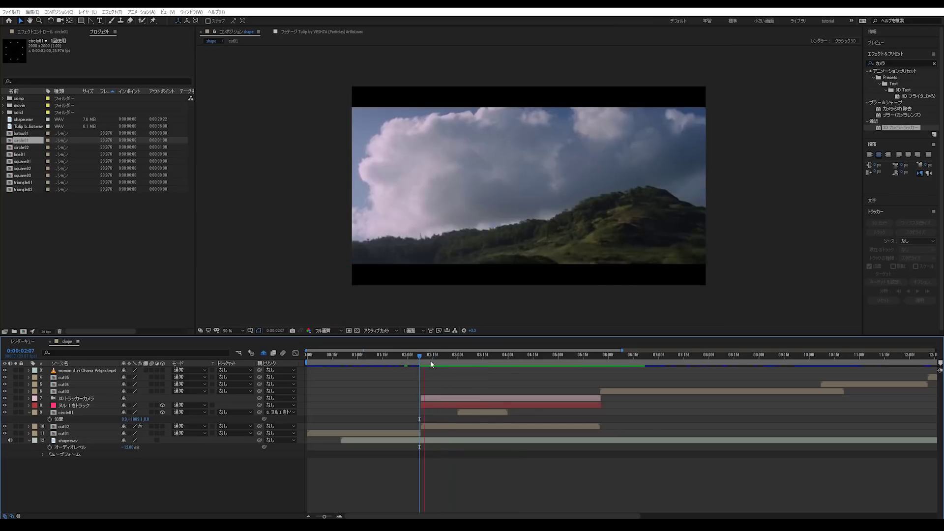
{"action": "left_click", "coordinate": [431, 363]}
{"action": "left_click_drag", "start_coordinate": [431, 365], "coordinate": [441, 367]}
{"action": "key", "text": "space"}
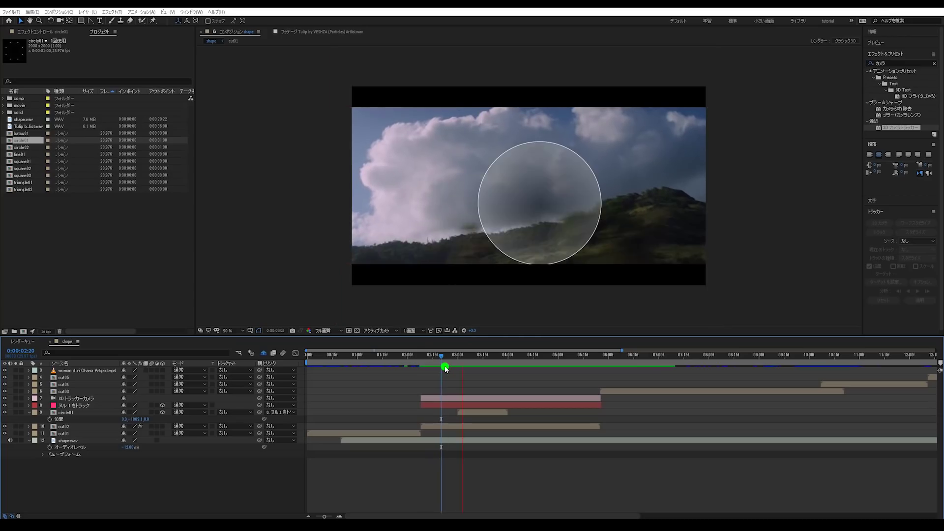
Duplicate the circle01 layer and shift the lower copy so it starts at 0:00:02:20.
{"action": "left_click", "coordinate": [442, 359]}
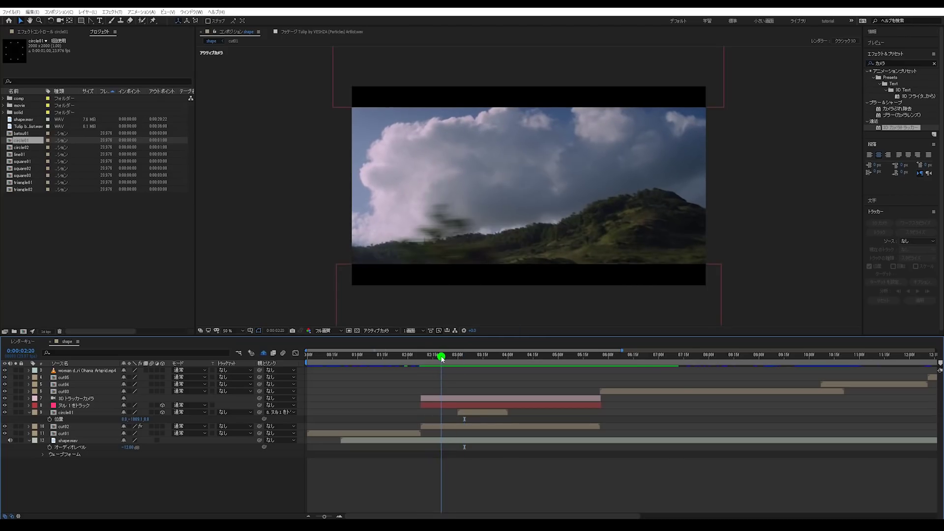
{"action": "left_click", "coordinate": [480, 413]}
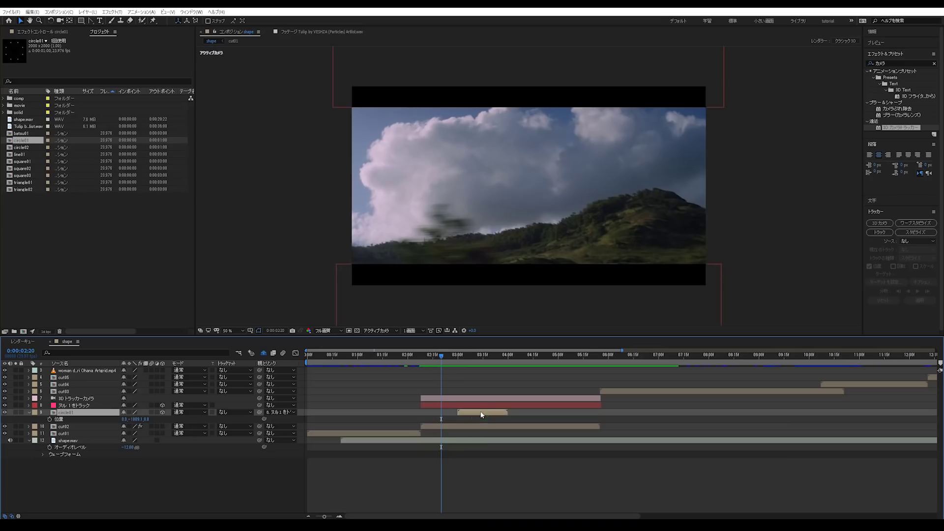
{"action": "key", "text": "ctrl+d"}
{"action": "left_click_drag", "start_coordinate": [477, 421], "coordinate": [461, 426]}
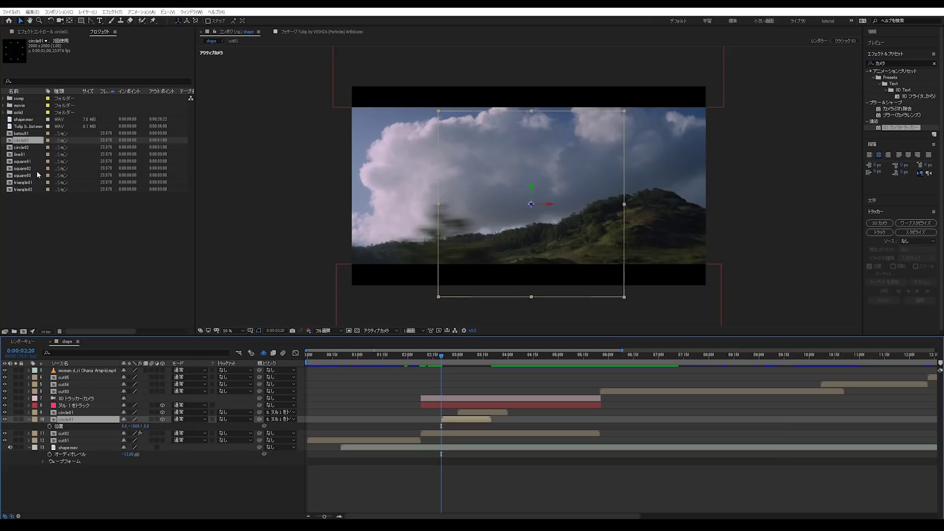
Replace the duplicated circle01 layer's source with batsu01 and set the current time to 0:00:03:00.
{"action": "left_click", "coordinate": [30, 135]}
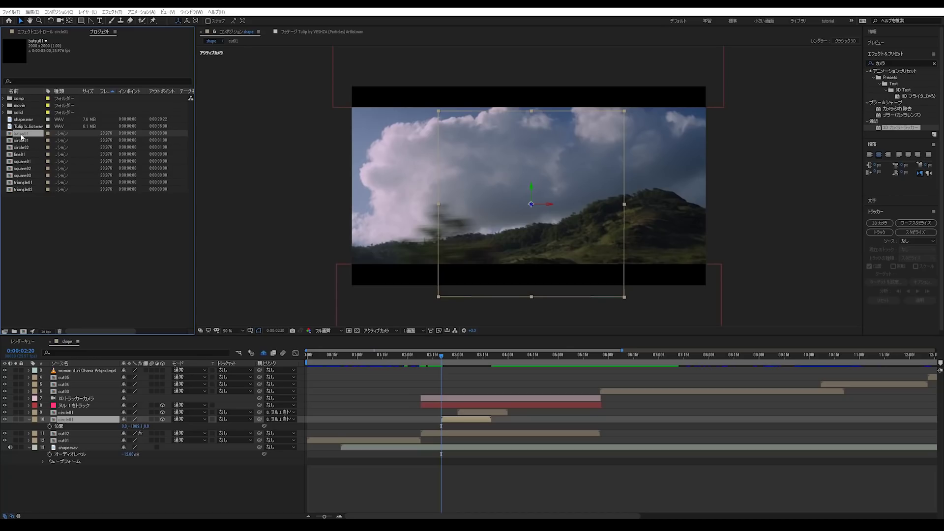
{"action": "key", "text": "ctrl+alt+slash"}
{"action": "left_click_drag", "start_coordinate": [444, 361], "coordinate": [457, 363]}
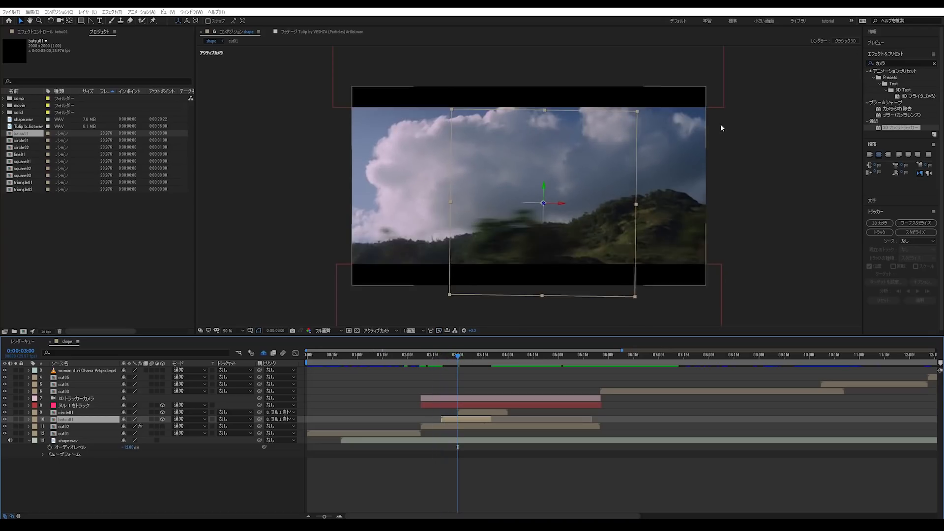
Duplicate circle01, shift the upper copy to start at 0:00:03:21, and replace its source with square02.
{"action": "left_click", "coordinate": [36, 170]}
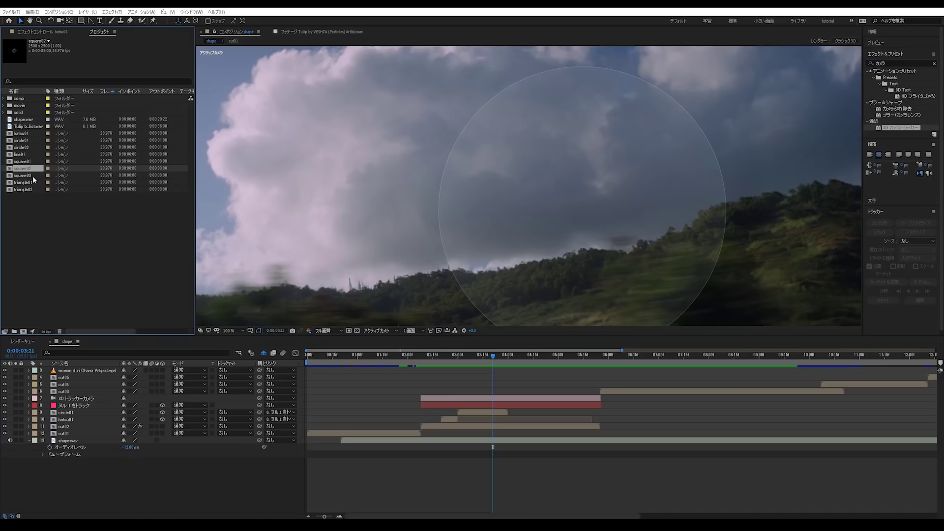
{"action": "mouse_move", "coordinate": [24, 169]}
{"action": "left_mouse_down"}
{"action": "mouse_move", "coordinate": [290, 268]}
{"action": "mouse_move", "coordinate": [34, 172]}
{"action": "left_mouse_up"}
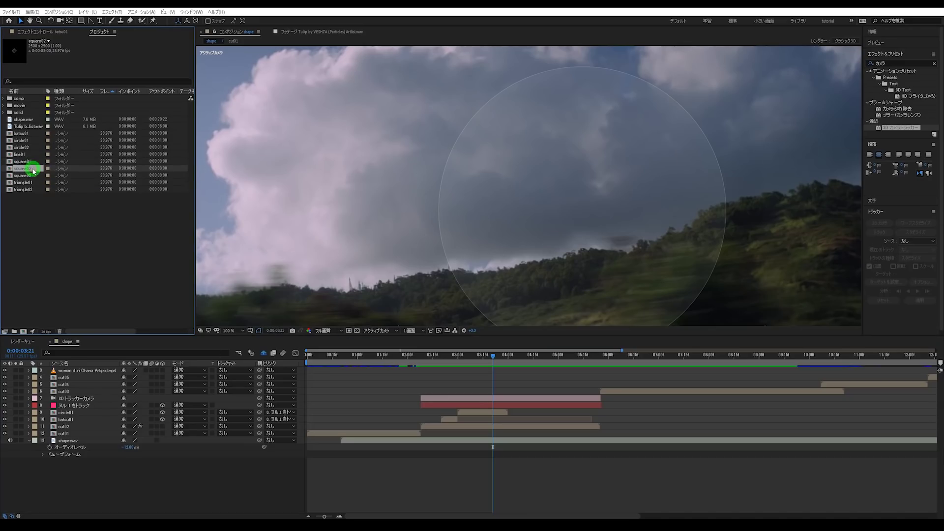
{"action": "left_click", "coordinate": [493, 416]}
{"action": "key", "text": "ctrl+d"}
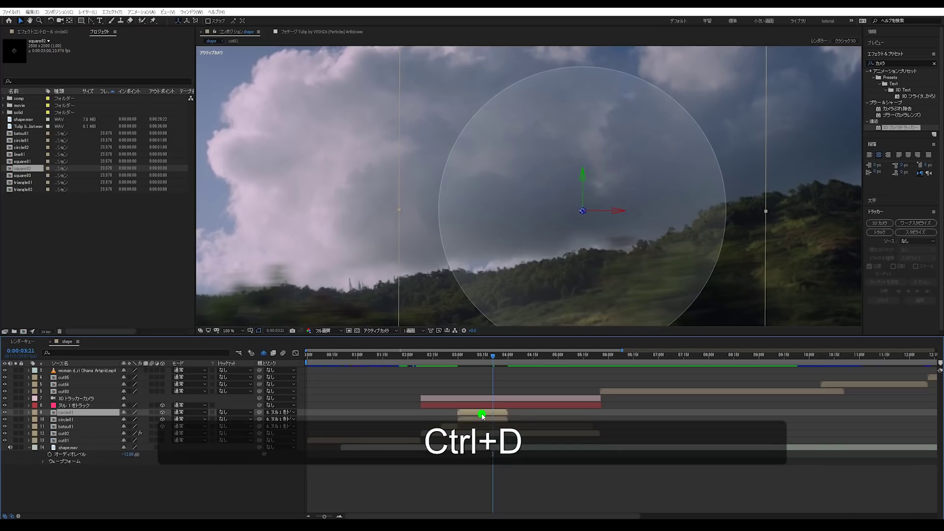
{"action": "left_click_drag", "start_coordinate": [482, 416], "coordinate": [514, 414]}
{"action": "key", "text": "ctrl+alt+slash"}
Set the square02 layer's blending mode to Screen (スクリーン).
{"action": "mouse_move", "coordinate": [495, 357]}
{"action": "left_mouse_down"}
{"action": "mouse_move", "coordinate": [518, 358]}
{"action": "mouse_move", "coordinate": [497, 357]}
{"action": "left_mouse_up"}
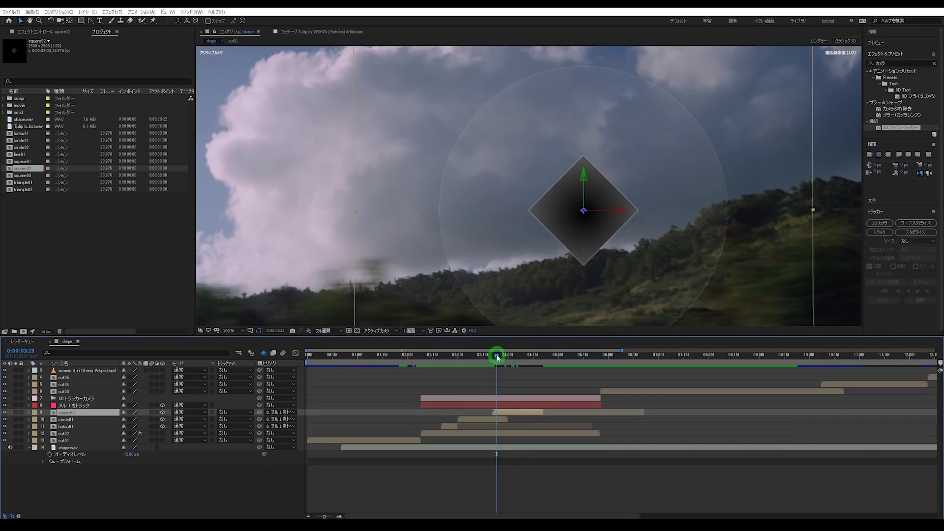
{"action": "left_click", "coordinate": [193, 412]}
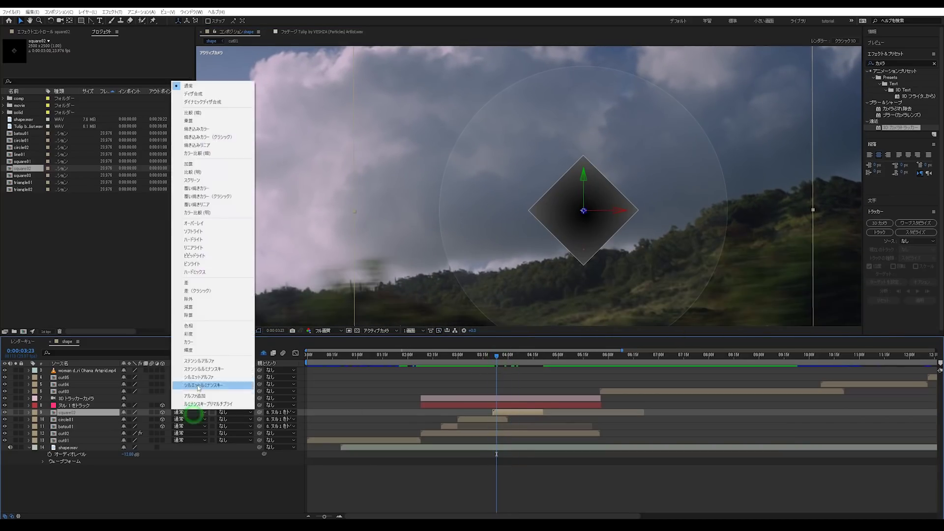
{"action": "left_click", "coordinate": [204, 184]}
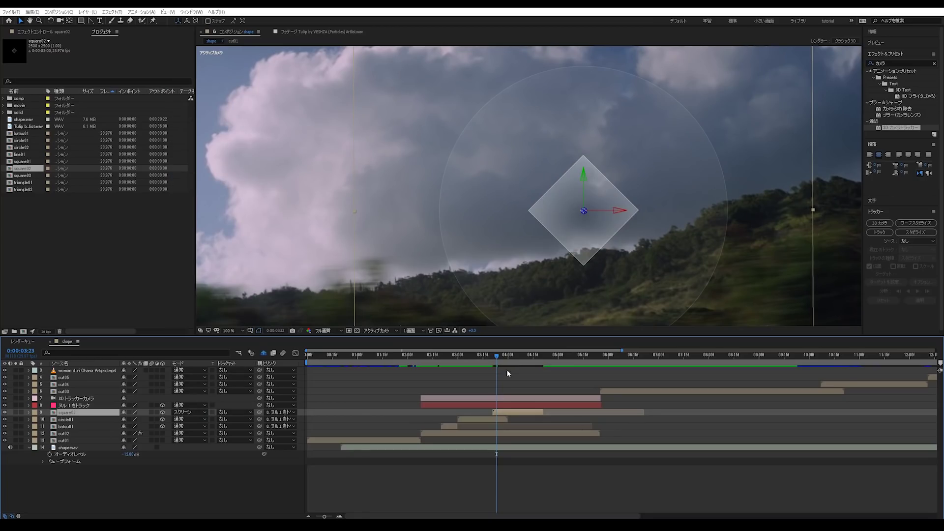
Fit the composition in the viewer, save the project, and preview the animation from 0:00:01:02.
{"action": "left_click_drag", "start_coordinate": [497, 362], "coordinate": [361, 358]}
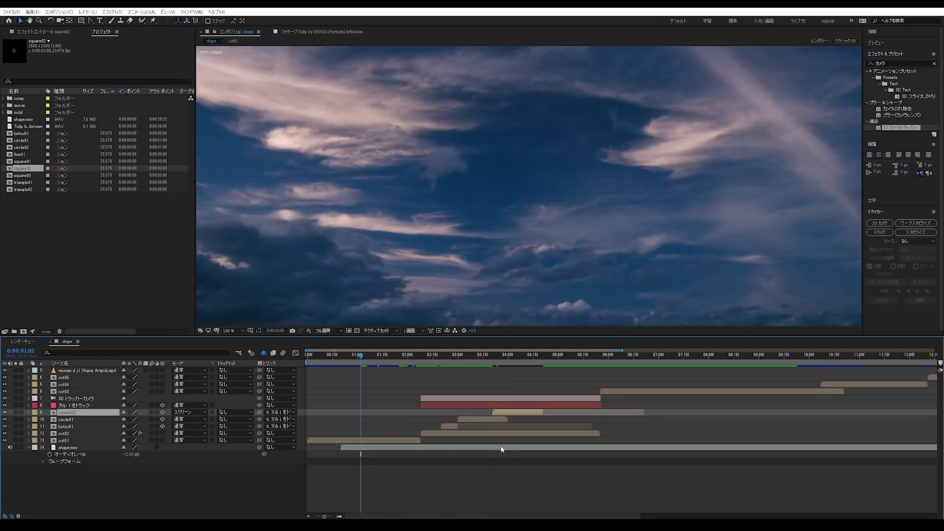
{"action": "key", "text": "Zenkaku_Hankaku"}
{"action": "key", "text": "Zenkaku_Hankaku"}
{"action": "left_click", "coordinate": [231, 331]}
{"action": "left_click", "coordinate": [236, 339]}
{"action": "key", "text": "ctrl+s"}
{"action": "key", "text": "space"}
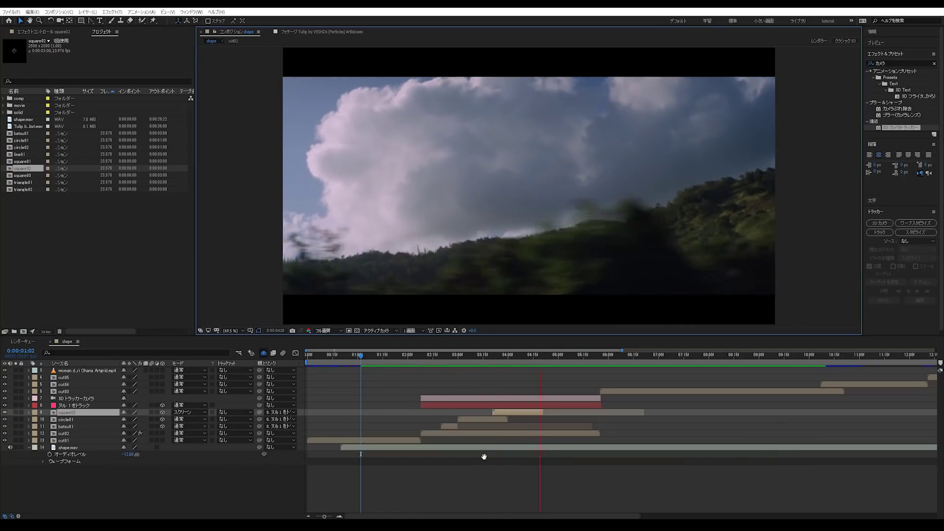
{"action": "left_click", "coordinate": [488, 356]}
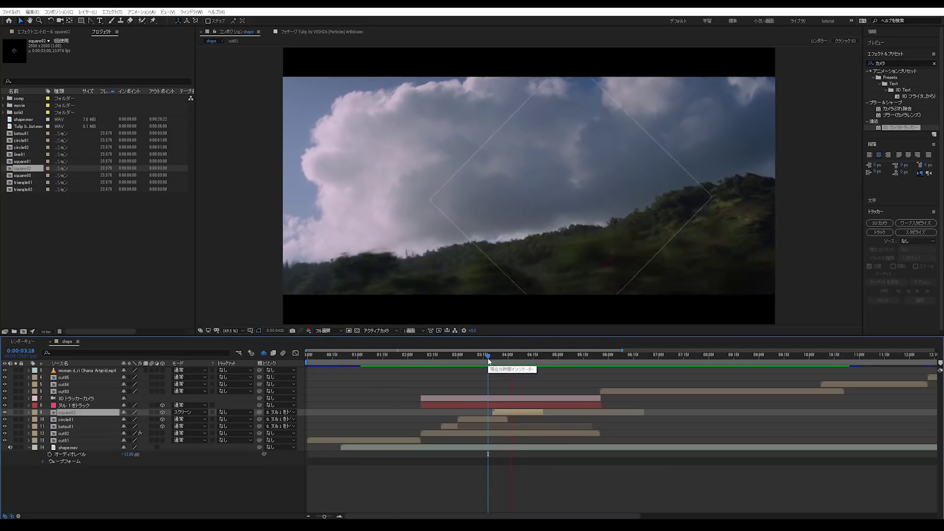
{"action": "left_click_drag", "start_coordinate": [502, 358], "coordinate": [493, 357]}
Open the square01 composition to check its animation and return to the shape composition.
{"action": "left_click", "coordinate": [23, 161]}
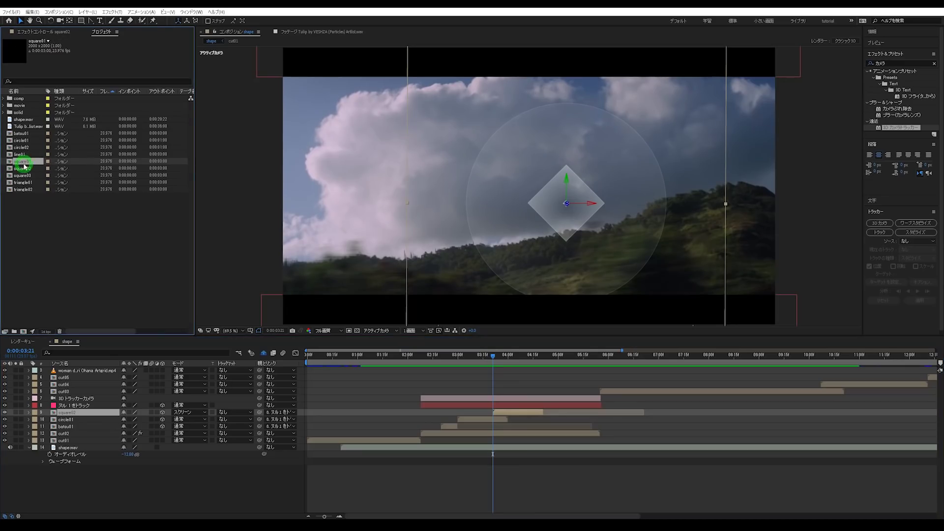
{"action": "double_click", "coordinate": [23, 165]}
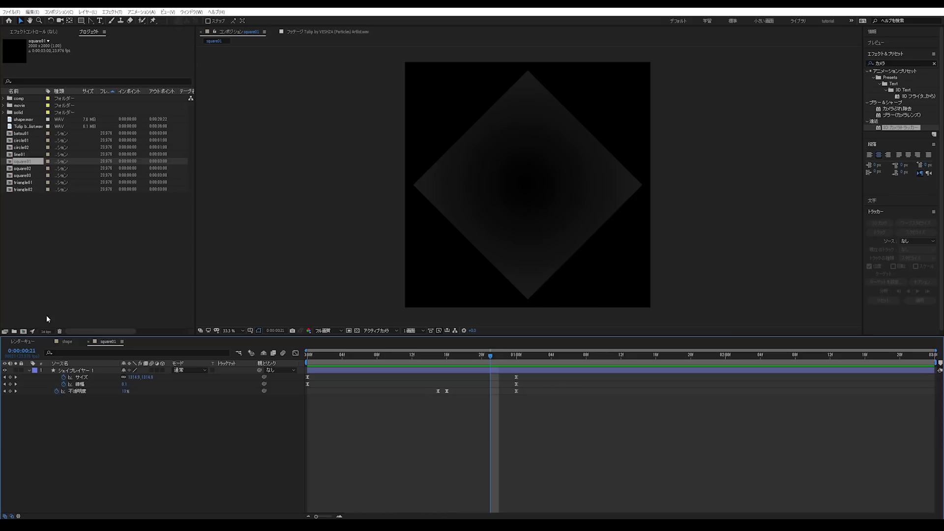
{"action": "left_click", "coordinate": [60, 342]}
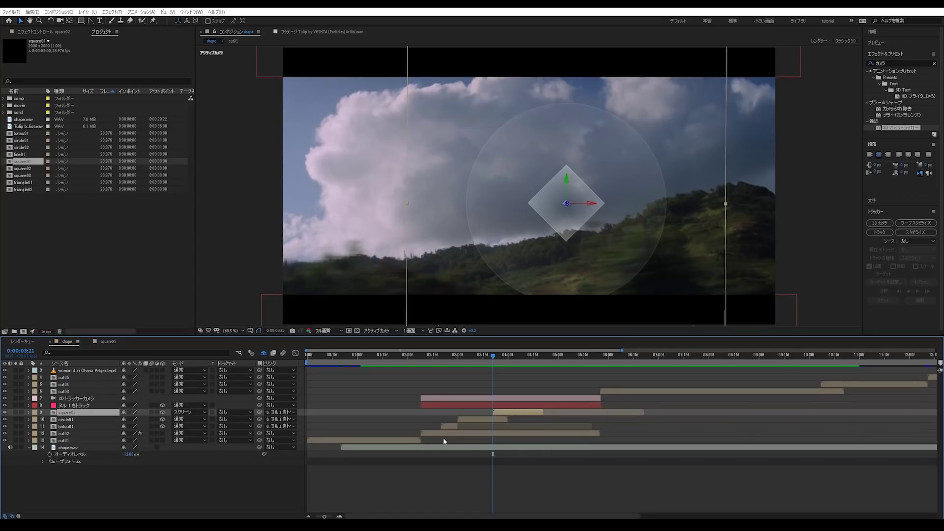
Duplicate the square02 layer and shift the upper copy to start at about 0:00:04:19.
{"action": "left_click", "coordinate": [524, 413]}
{"action": "key", "text": "ctrl+d"}
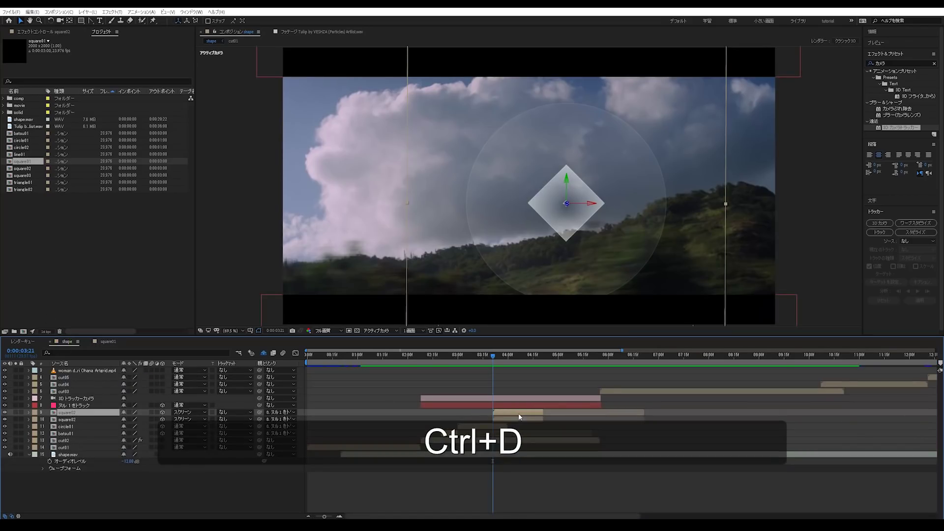
{"action": "left_click_drag", "start_coordinate": [515, 414], "coordinate": [563, 416]}
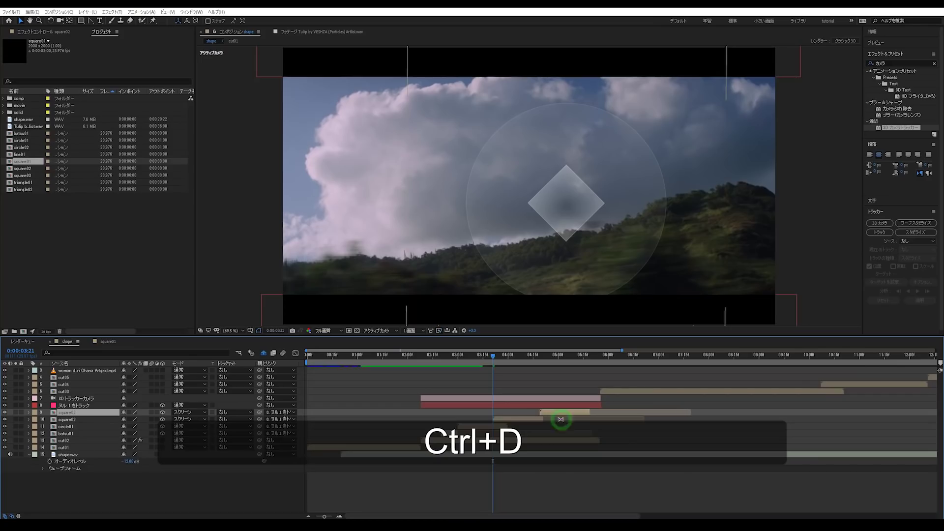
Replace the source of the earlier square02 layer, starting at 0:00:03:21, with square03.
{"action": "left_click", "coordinate": [524, 420]}
{"action": "left_click", "coordinate": [34, 175]}
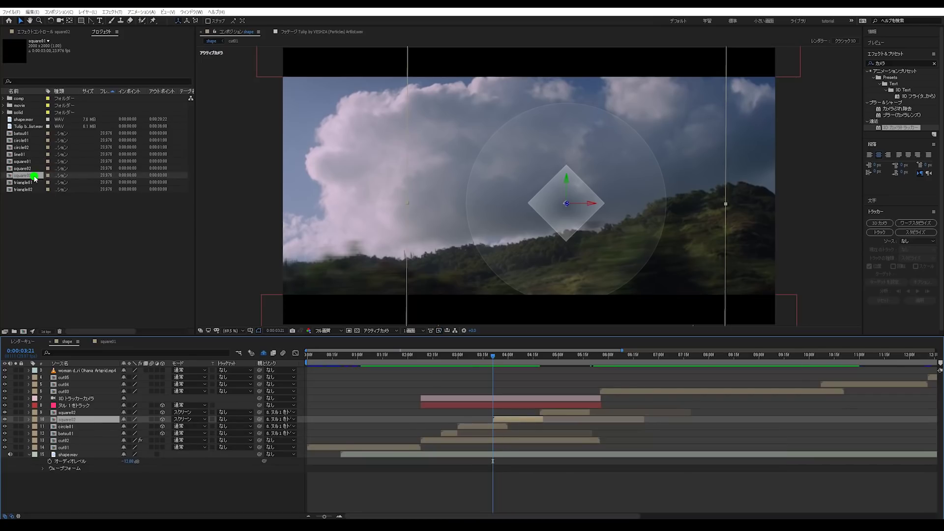
{"action": "key", "text": "ctrl+alt+slash"}
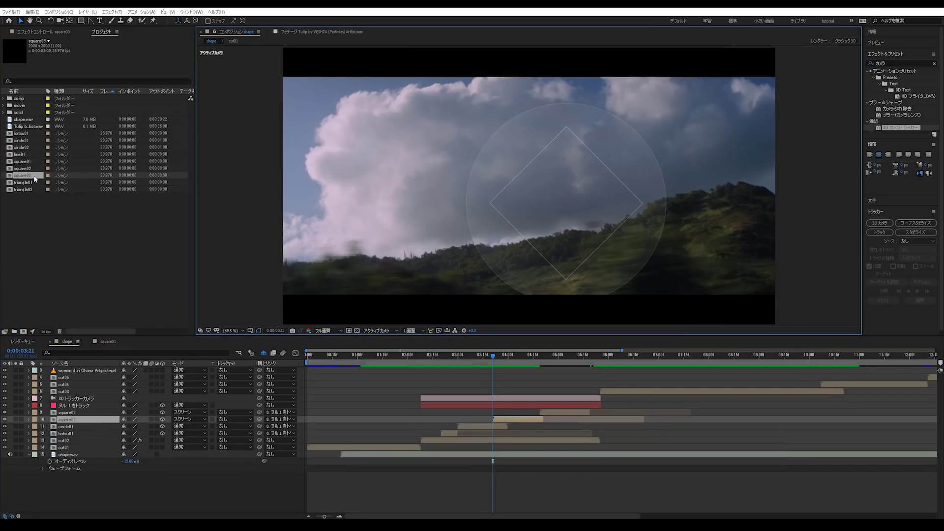
Move the square03 layer earlier to start at about 0:00:02:10, just after cut02 begins, and preview its timing.
{"action": "key", "text": "space"}
{"action": "left_click_drag", "start_coordinate": [497, 363], "coordinate": [433, 370]}
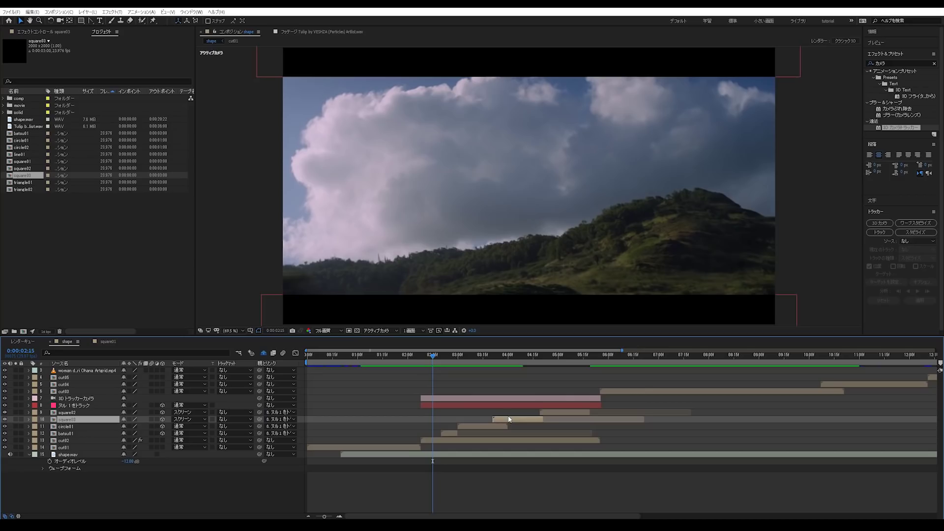
{"action": "left_click_drag", "start_coordinate": [508, 421], "coordinate": [441, 424]}
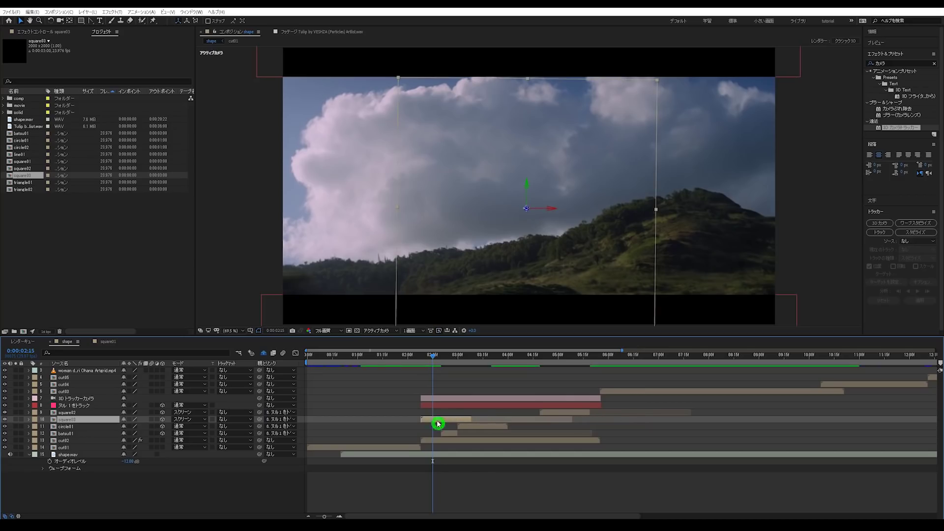
{"action": "key", "text": "i"}
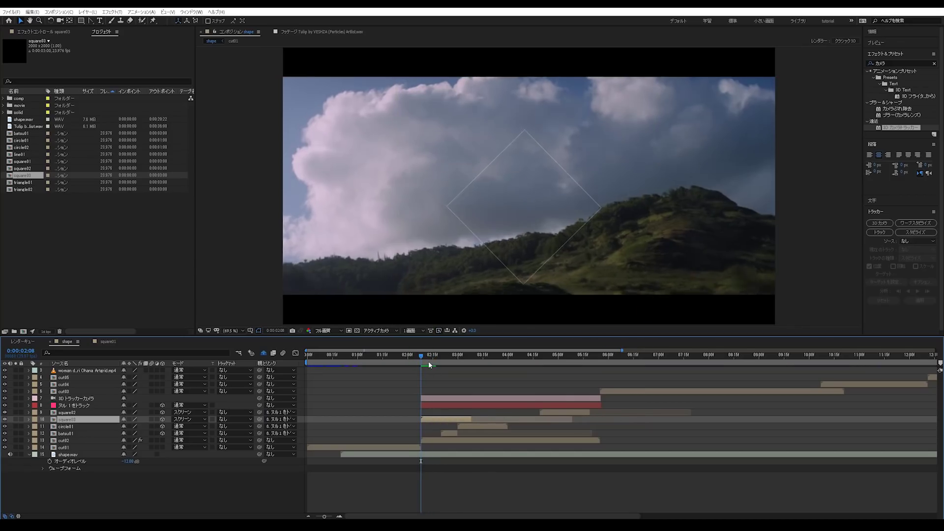
{"action": "left_click", "coordinate": [429, 364]}
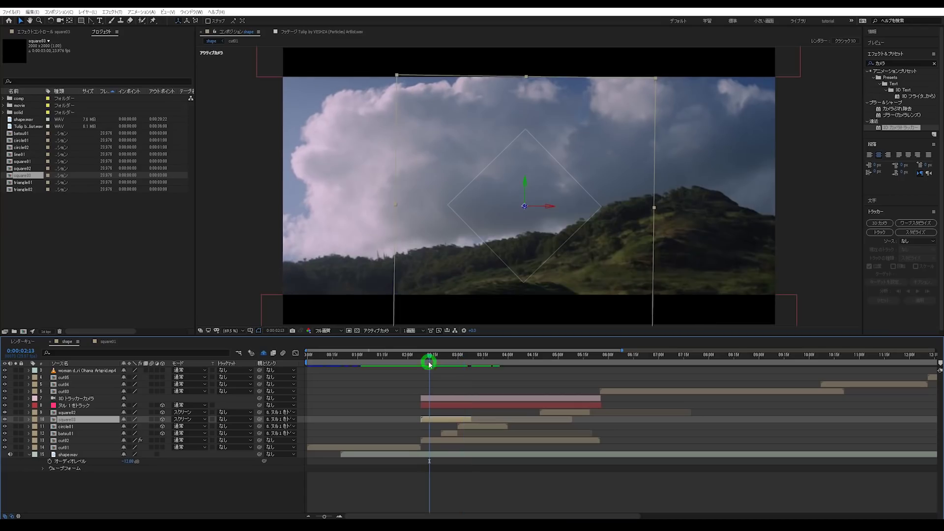
{"action": "left_click", "coordinate": [435, 422]}
{"action": "left_click_drag", "start_coordinate": [435, 422], "coordinate": [444, 422]}
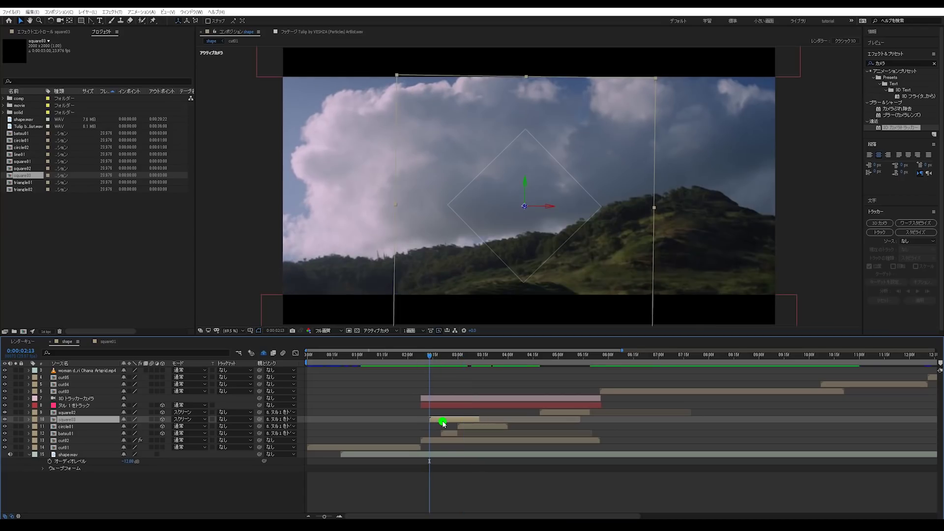
{"action": "key", "text": "space"}
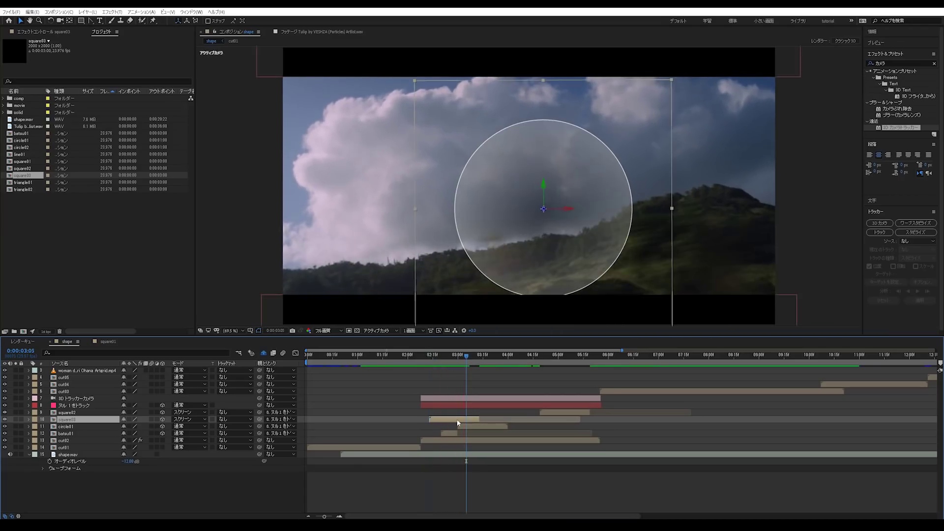
{"action": "left_click_drag", "start_coordinate": [451, 420], "coordinate": [445, 421]}
{"action": "left_click", "coordinate": [429, 365]}
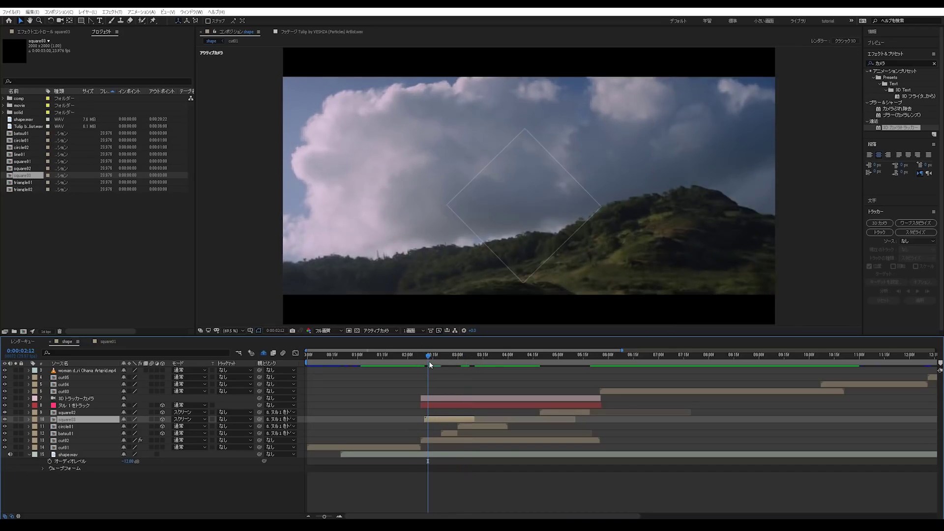
{"action": "key", "text": "space"}
Delete the batsu01 layer and preview the composition from about 0:00:02:07.
{"action": "left_click", "coordinate": [449, 435]}
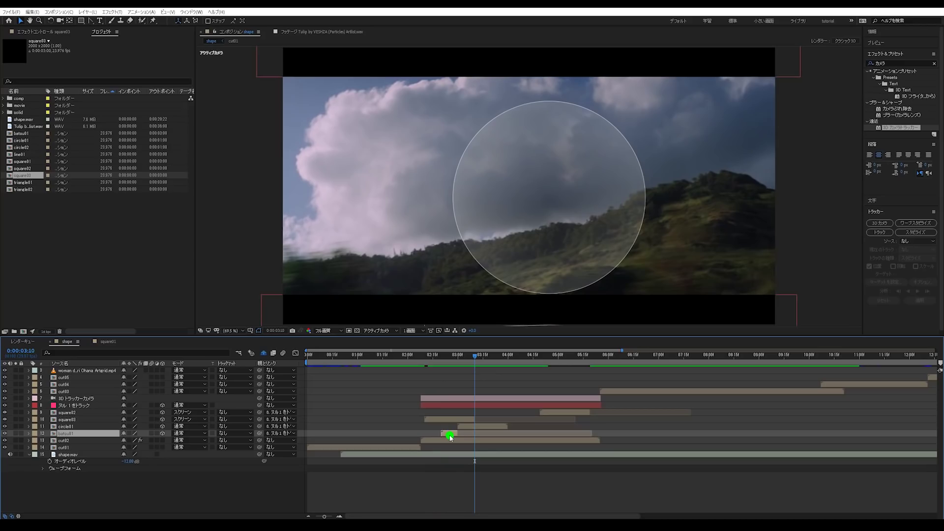
{"action": "key", "text": "Delete"}
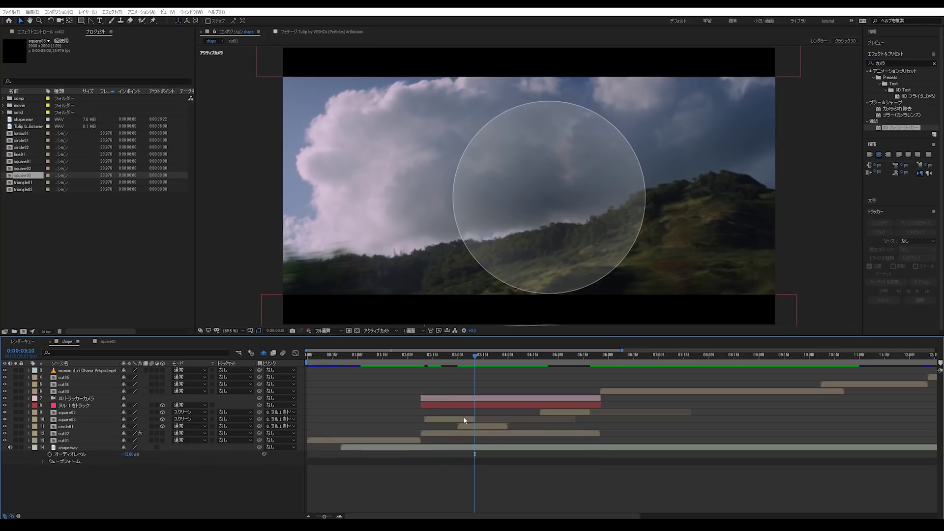
{"action": "left_click_drag", "start_coordinate": [459, 365], "coordinate": [420, 367]}
{"action": "key", "text": "space"}
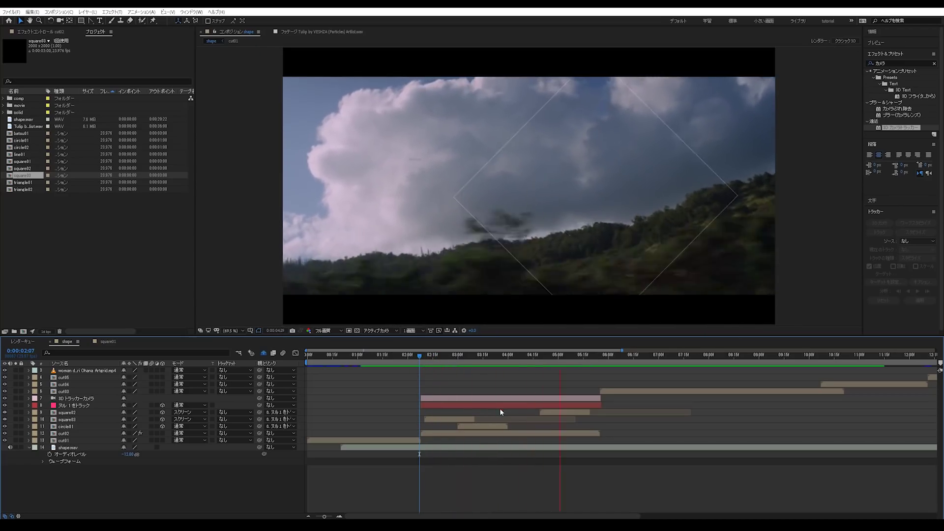
Rotate the square03 layer to about 30° on Y and about -7° on Z, judging the angle at 0:00:02:25.
{"action": "left_click", "coordinate": [496, 351]}
{"action": "mouse_move", "coordinate": [456, 355]}
{"action": "left_mouse_down"}
{"action": "mouse_move", "coordinate": [441, 355]}
{"action": "mouse_move", "coordinate": [450, 355]}
{"action": "left_mouse_up"}
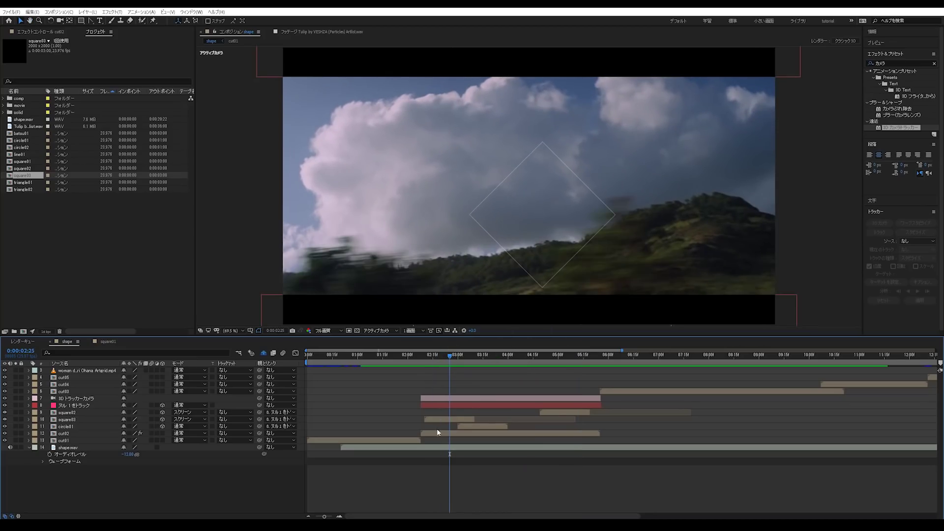
{"action": "left_click", "coordinate": [443, 421]}
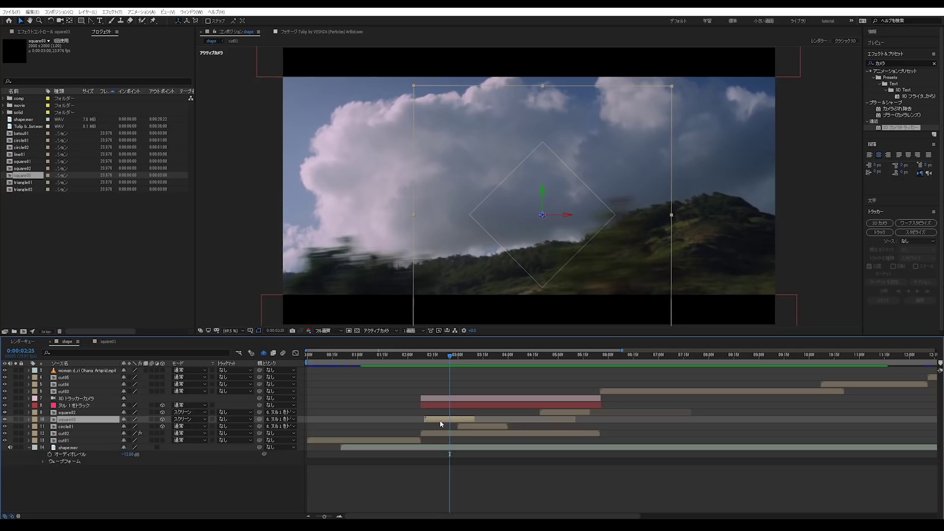
{"action": "key", "text": "r"}
{"action": "left_click_drag", "start_coordinate": [133, 441], "coordinate": [143, 441]}
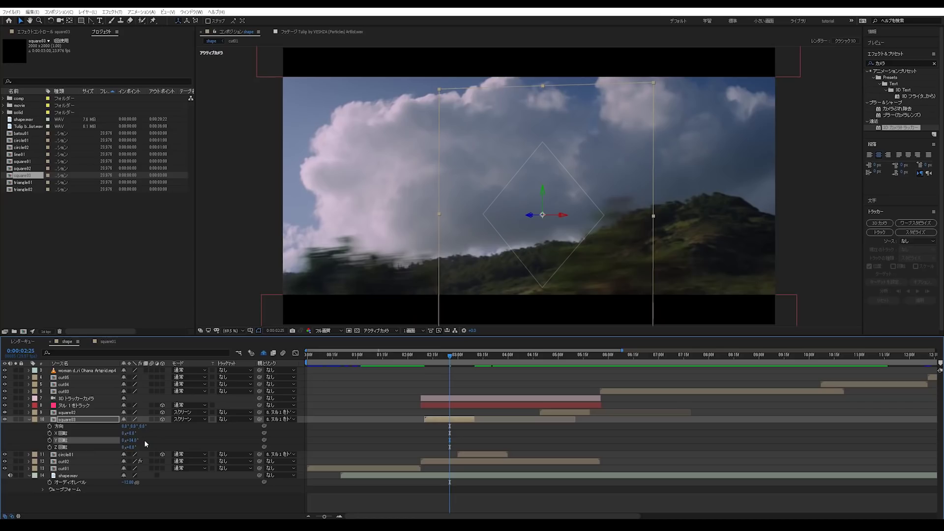
{"action": "left_click_drag", "start_coordinate": [134, 440], "coordinate": [131, 436]}
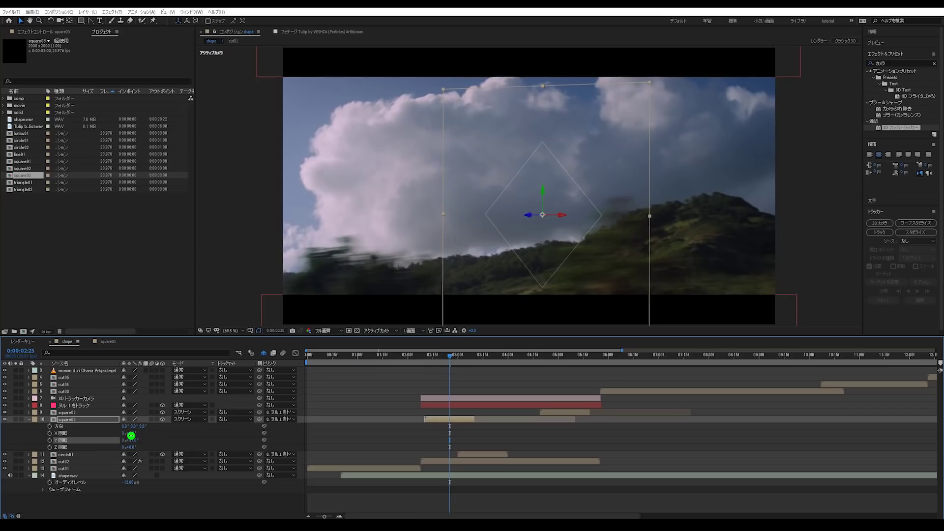
{"action": "left_click", "coordinate": [133, 441]}
{"action": "mouse_move", "coordinate": [132, 440]}
{"action": "left_mouse_down"}
{"action": "mouse_move", "coordinate": [142, 437]}
{"action": "mouse_move", "coordinate": [126, 436]}
{"action": "mouse_move", "coordinate": [129, 447]}
{"action": "left_mouse_up"}
{"action": "left_click", "coordinate": [132, 447]}
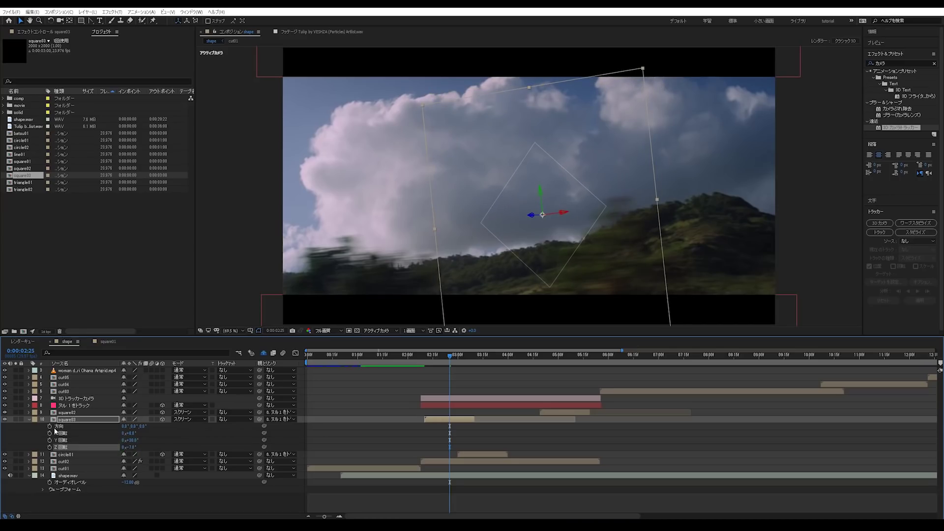
Copy the Y and Z rotation values from square03 to the circle01 and square02 layers.
{"action": "left_click", "coordinate": [58, 427]}
{"action": "left_click", "coordinate": [71, 420]}
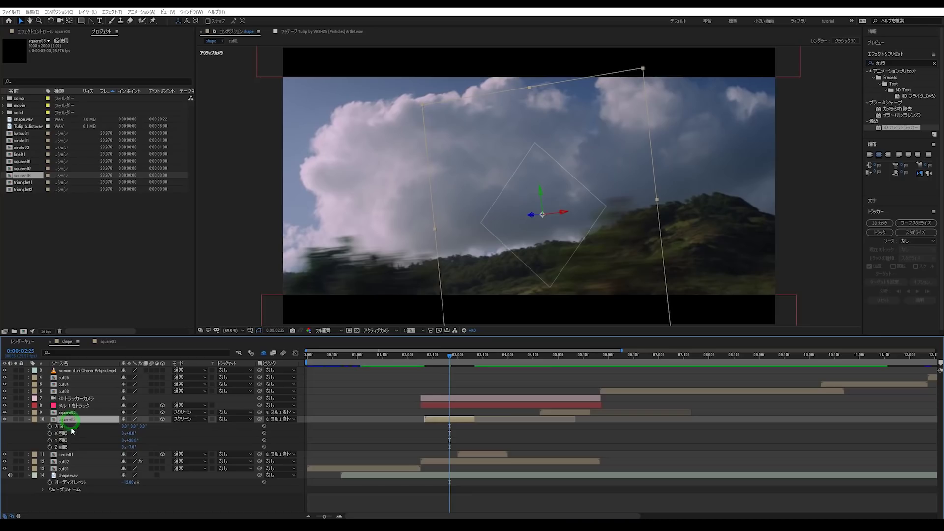
{"action": "left_click", "coordinate": [68, 447], "text": "shift"}
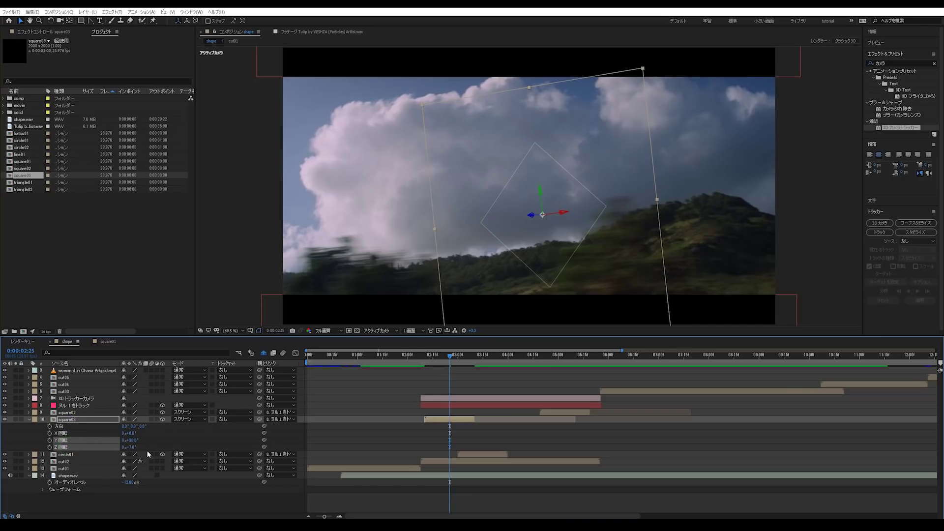
{"action": "key", "text": "ctrl+c"}
{"action": "key", "text": "ctrl+v"}
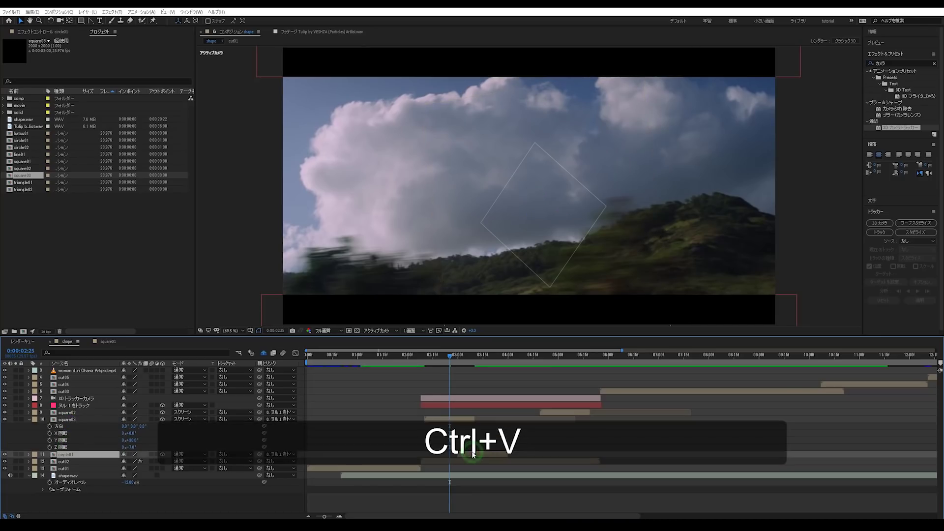
{"action": "left_click", "coordinate": [568, 415]}
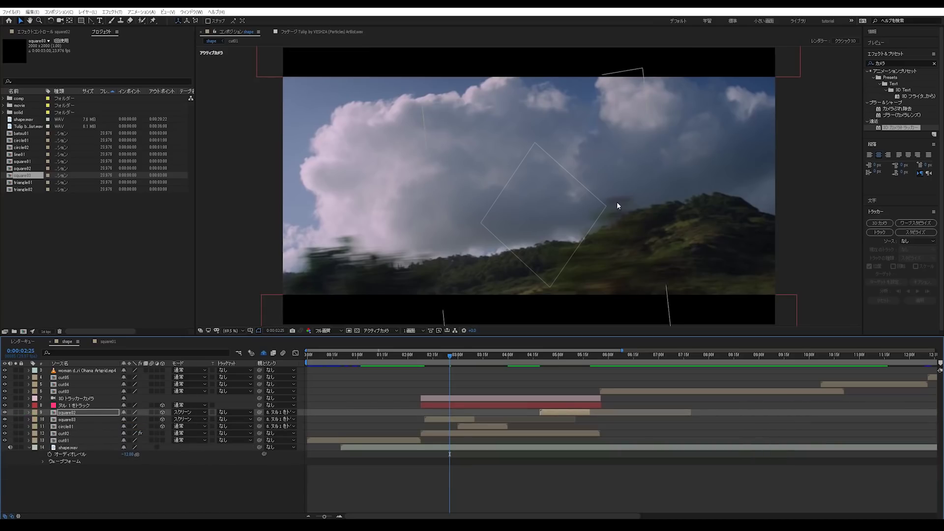
Duplicate the cut02 layer and place the copy directly above the 3D tracker camera layer.
{"action": "left_click", "coordinate": [453, 434]}
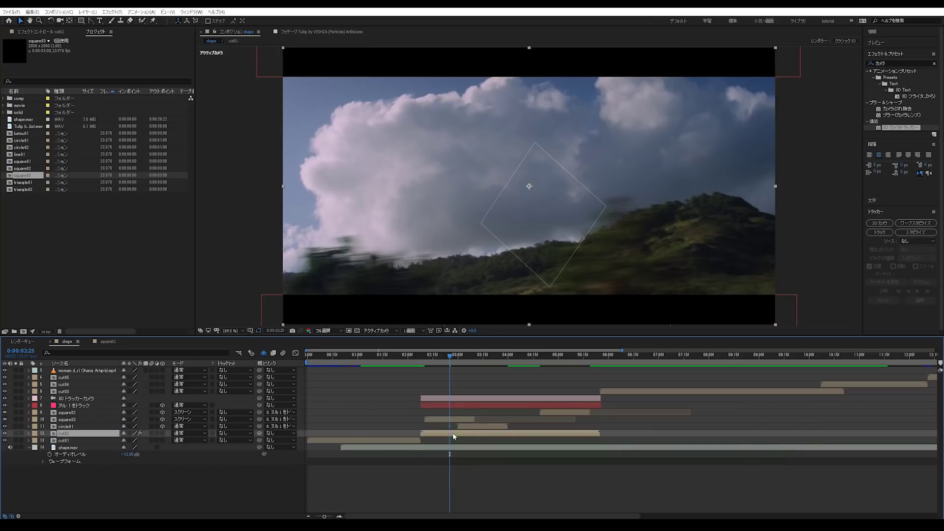
{"action": "key", "text": "ctrl+d"}
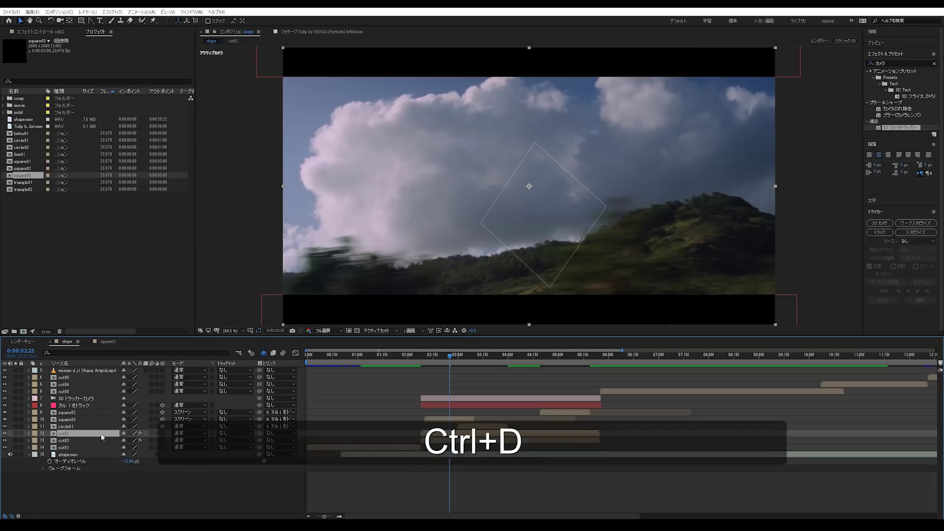
{"action": "left_click_drag", "start_coordinate": [97, 435], "coordinate": [112, 400]}
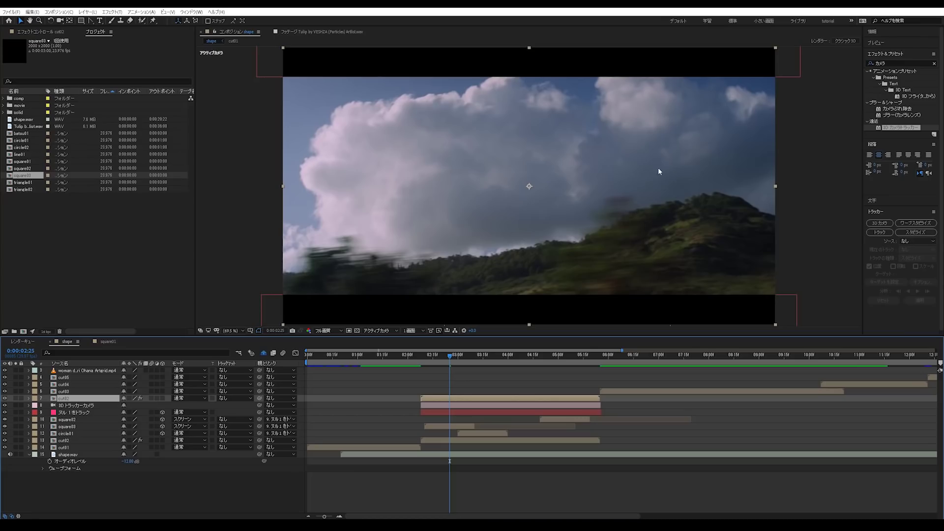
Remove the 3D Camera Tracker effect from the upper cut02 copy.
{"action": "left_click", "coordinate": [52, 33]}
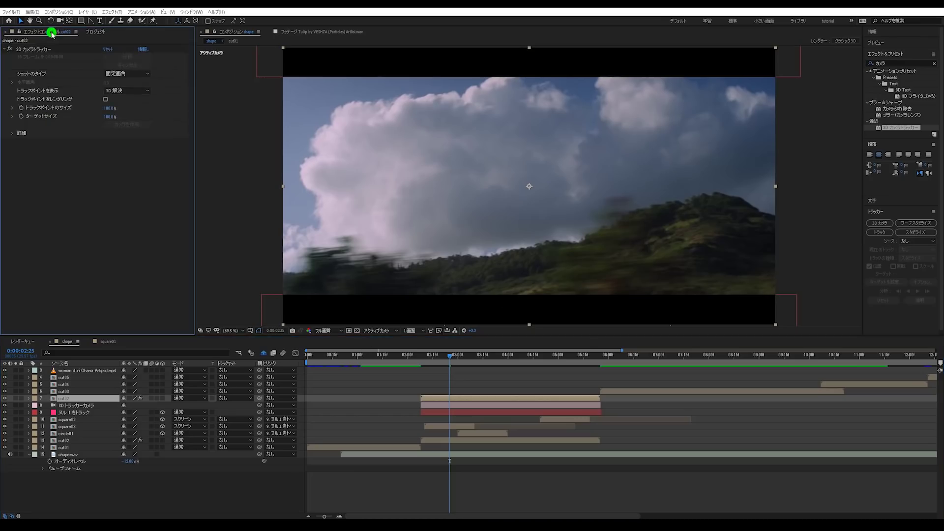
{"action": "left_click", "coordinate": [35, 50]}
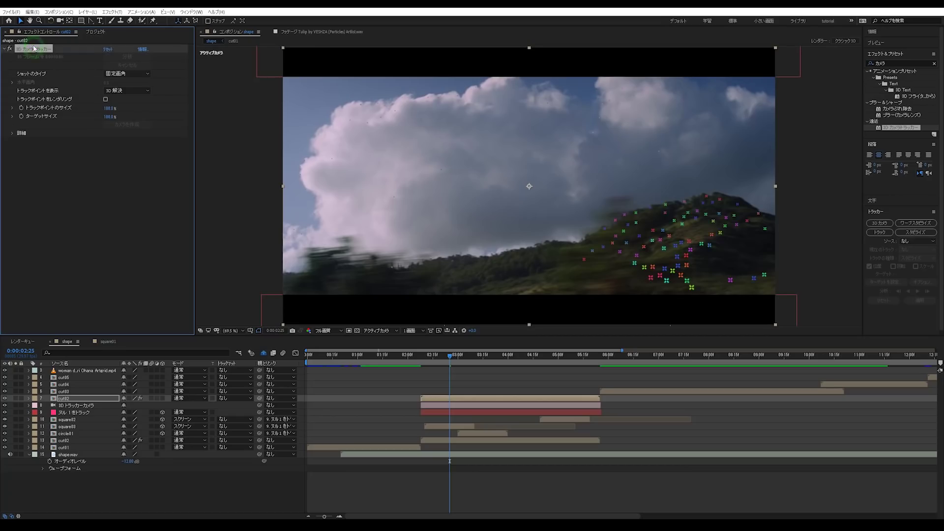
{"action": "key", "text": "Delete"}
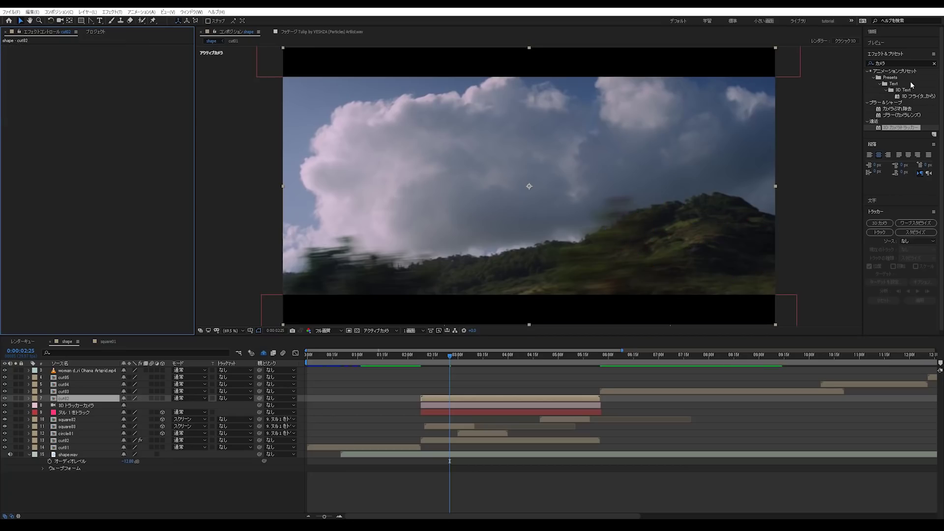
Apply the しきい値 (Threshold) effect to the upper cut02 copy and lower its level until the sky is white and the hills are mostly black.
{"action": "left_click", "coordinate": [934, 63]}
{"action": "left_click", "coordinate": [917, 63]}
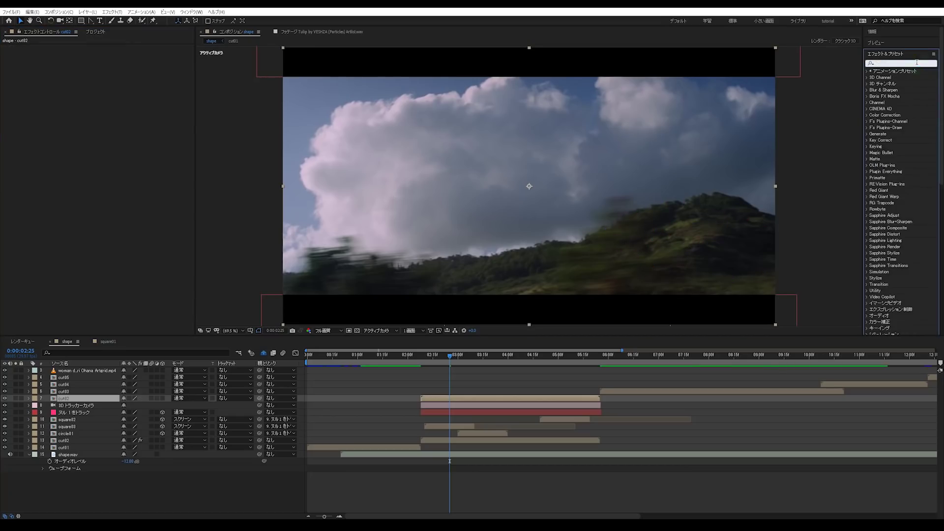
{"action": "key", "text": "Zenkaku_Hankaku"}
{"action": "type", "text": "しきい"}
{"action": "key", "text": "Return"}
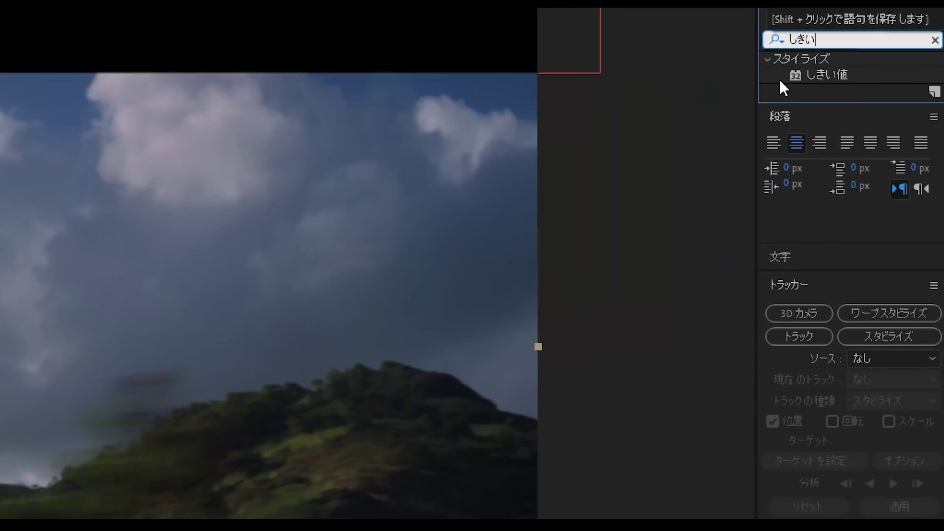
{"action": "left_click", "coordinate": [901, 77]}
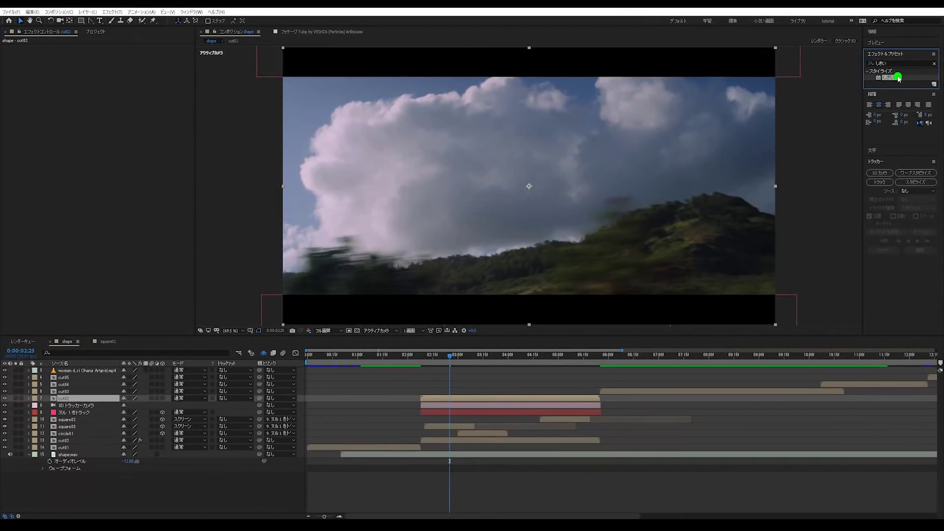
{"action": "left_click_drag", "start_coordinate": [899, 79], "coordinate": [466, 403]}
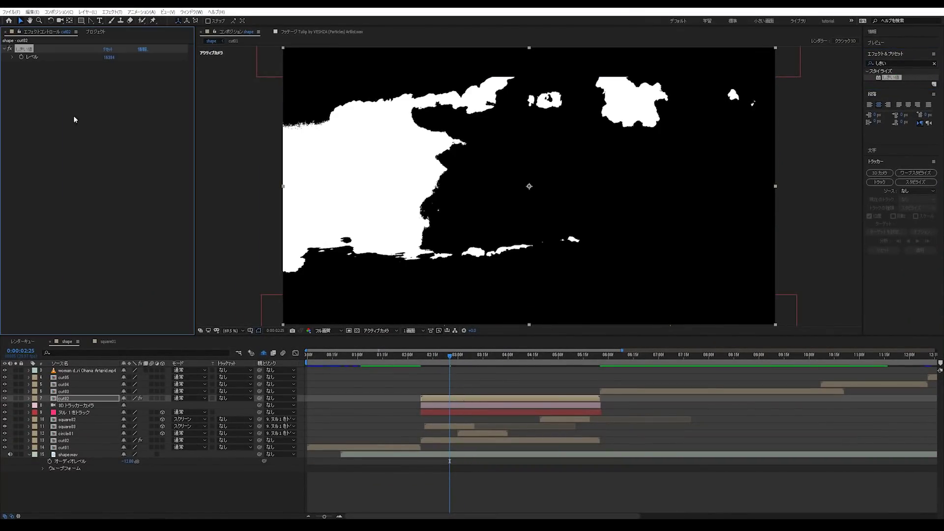
{"action": "mouse_move", "coordinate": [113, 56]}
{"action": "left_mouse_down"}
{"action": "mouse_move", "coordinate": [127, 57]}
{"action": "mouse_move", "coordinate": [107, 62]}
{"action": "left_mouse_up"}
{"action": "left_click", "coordinate": [32, 112]}
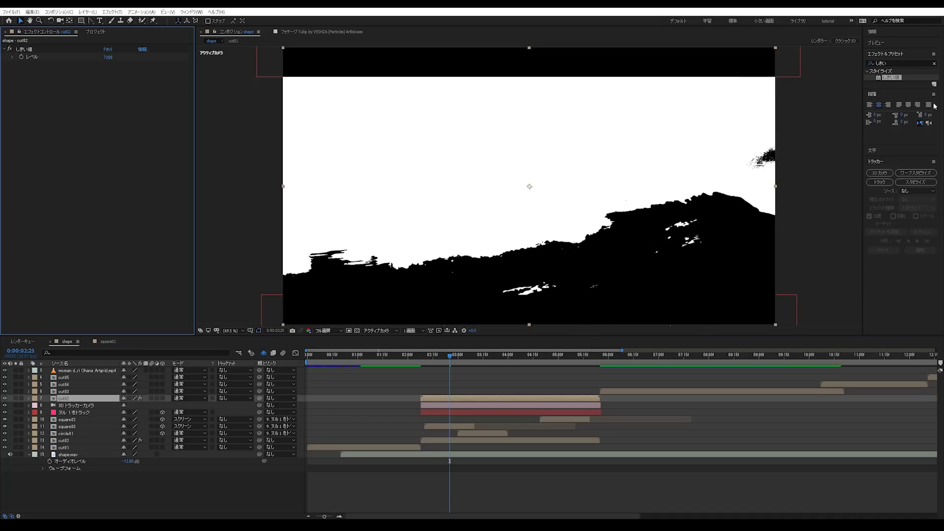
Find the 高速ボックスブラー (Fast Box Blur) effect and apply it to the thresholded cut02 copy.
{"action": "left_click", "coordinate": [934, 63]}
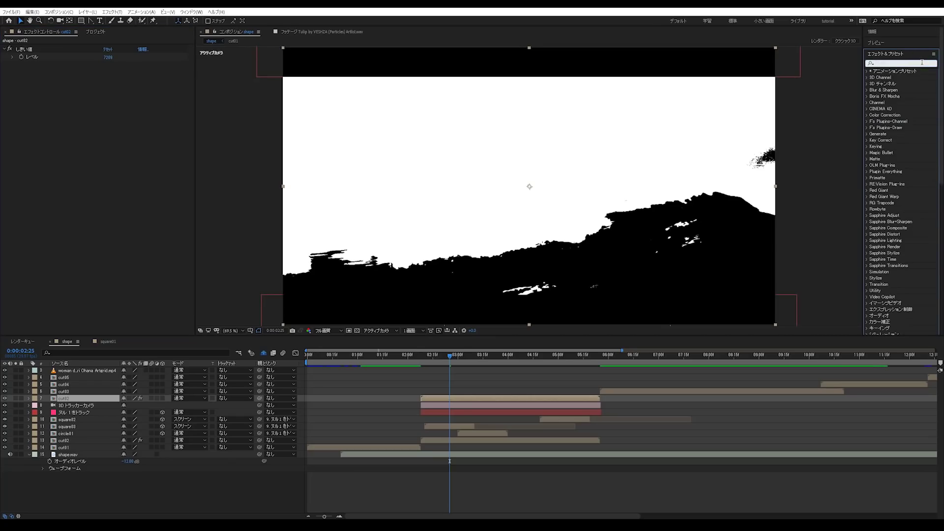
{"action": "type", "text": "ぶらー"}
{"action": "key", "text": "space"}
{"action": "key", "text": "Return"}
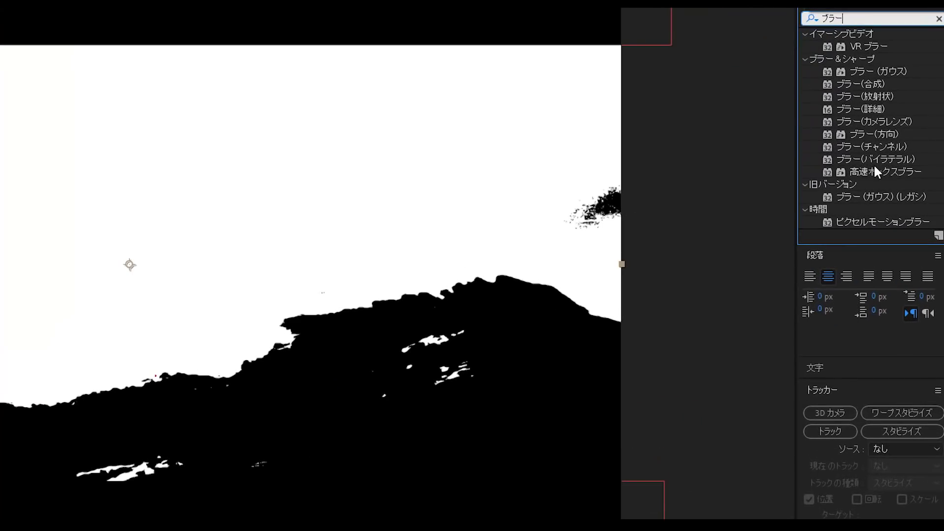
{"action": "left_click", "coordinate": [874, 173]}
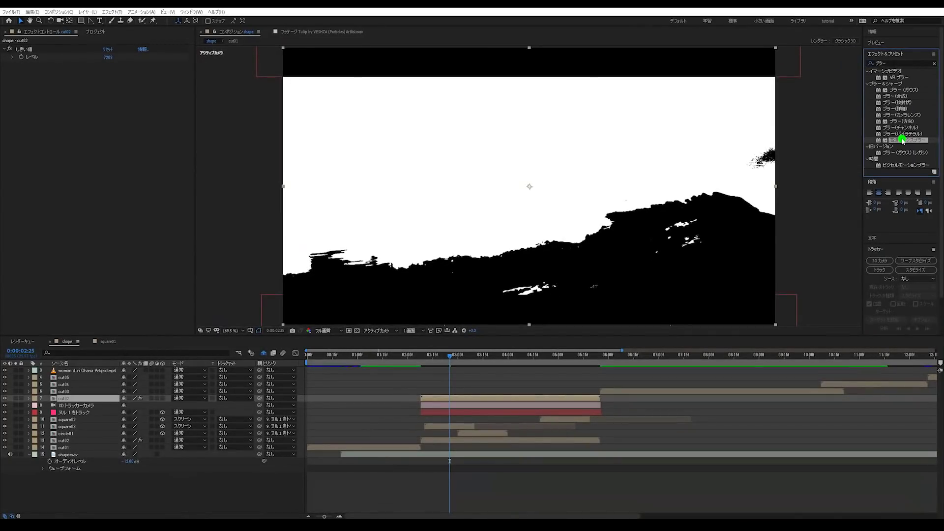
{"action": "left_click_drag", "start_coordinate": [903, 140], "coordinate": [158, 134]}
Set the 高速ボックスブラー radius on the thresholded cut02 copy to 0.5 and collapse both of its effects.
{"action": "type", "text": "88"}
{"action": "key", "text": "Return"}
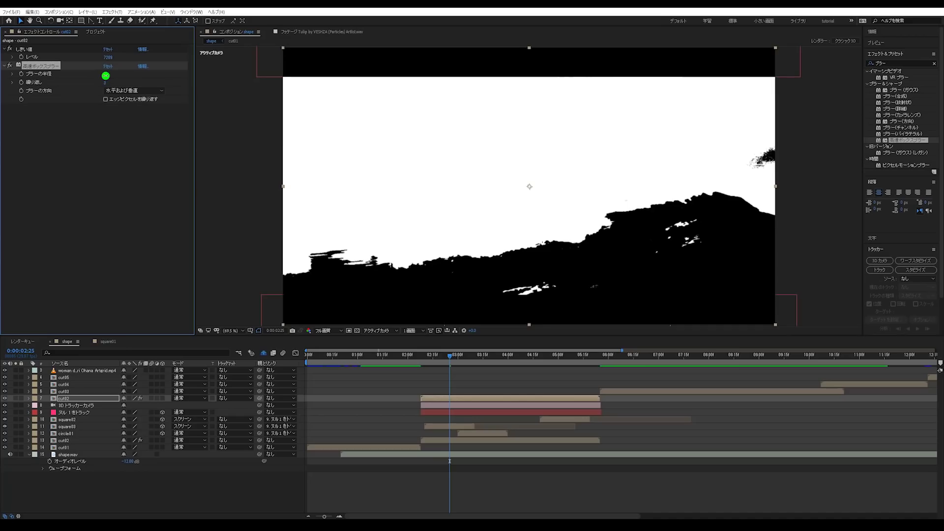
{"action": "type", "text": "0.5"}
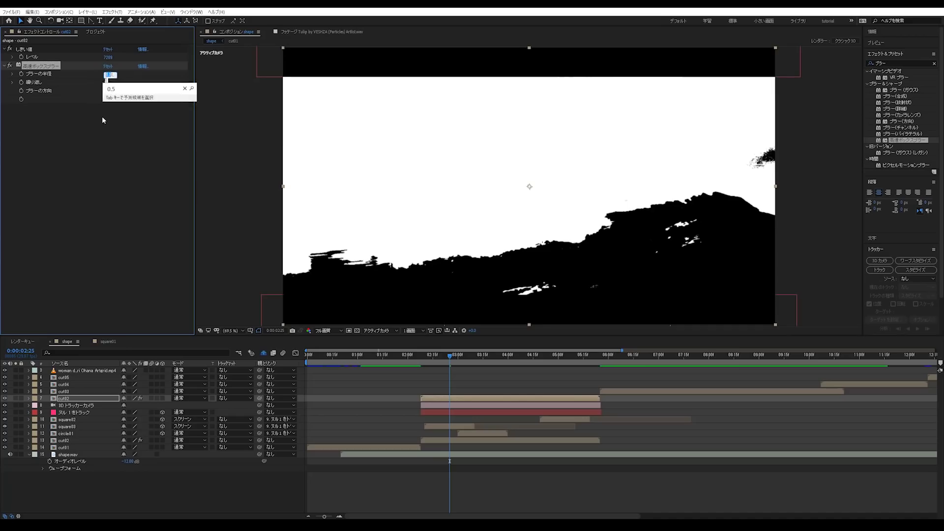
{"action": "key", "text": "Return"}
{"action": "key", "text": "period"}
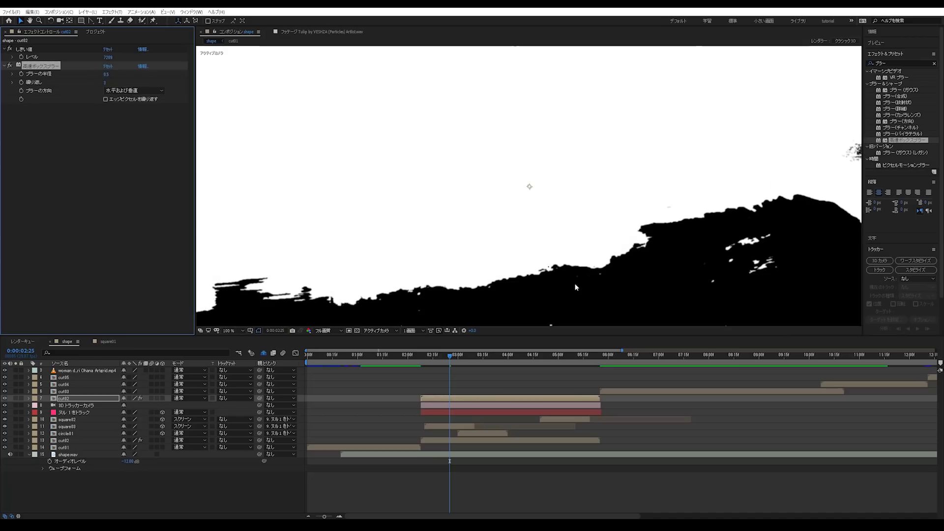
{"action": "key", "text": "comma"}
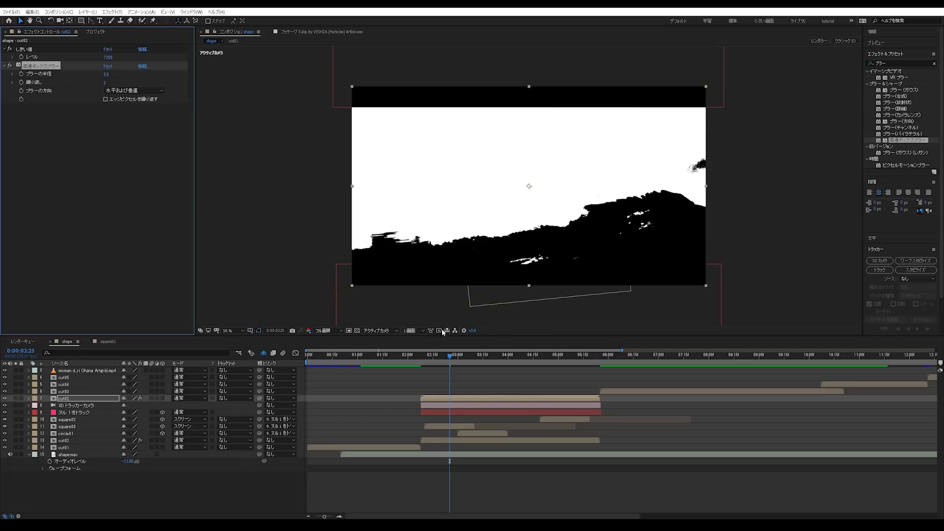
{"action": "left_click", "coordinate": [4, 51]}
{"action": "left_click", "coordinate": [4, 57]}
{"action": "left_click", "coordinate": [509, 486]}
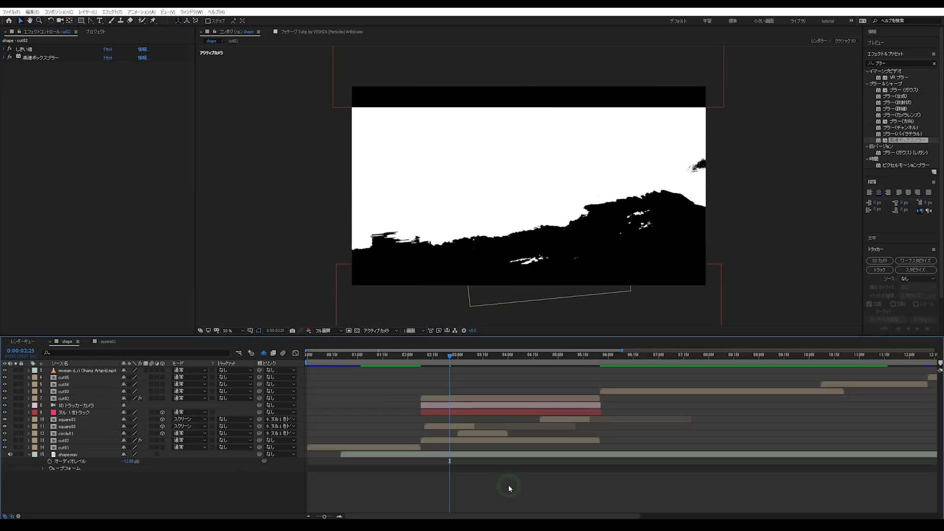
Place a duplicate of the tracked cut02 layer directly below the thresholded copy and remove the duplicate's 3D Camera Tracker effect.
{"action": "left_click", "coordinate": [451, 401]}
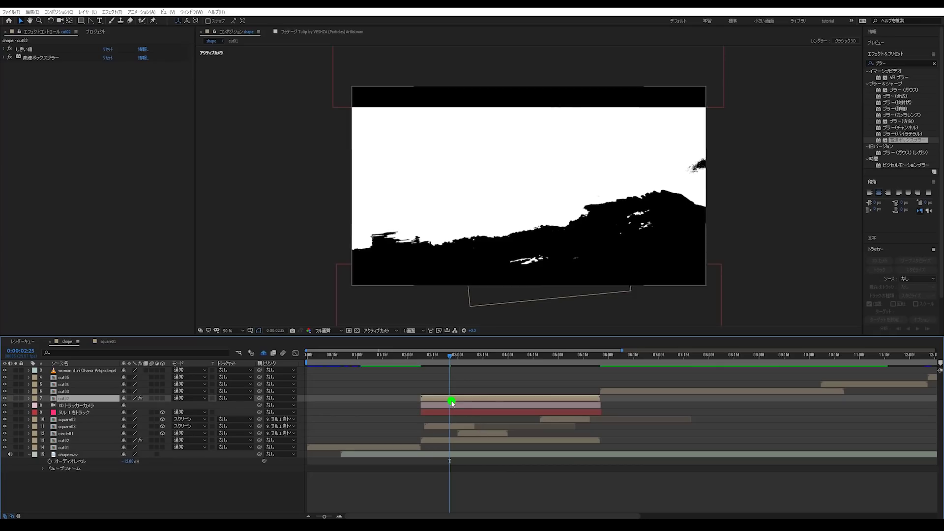
{"action": "left_click", "coordinate": [463, 441]}
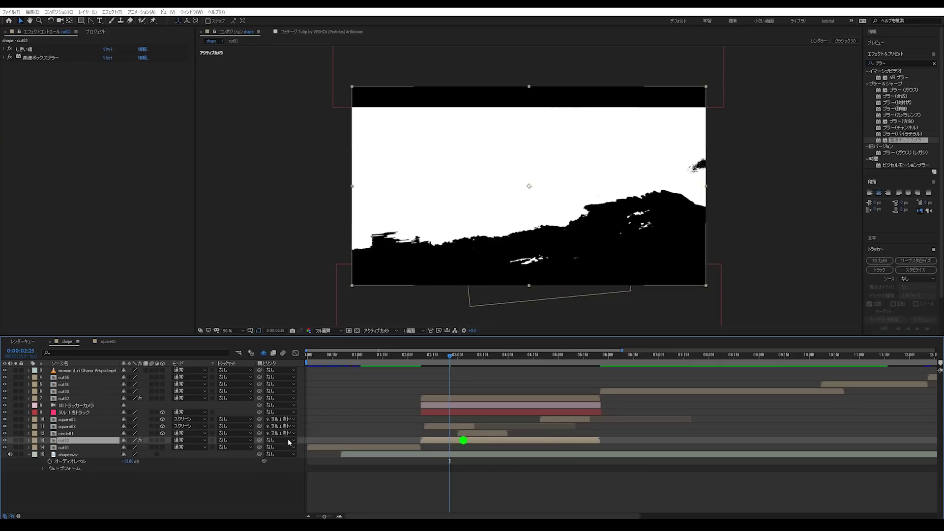
{"action": "key", "text": "ctrl+d"}
{"action": "left_click", "coordinate": [60, 442]}
{"action": "left_click_drag", "start_coordinate": [65, 404], "coordinate": [65, 406]}
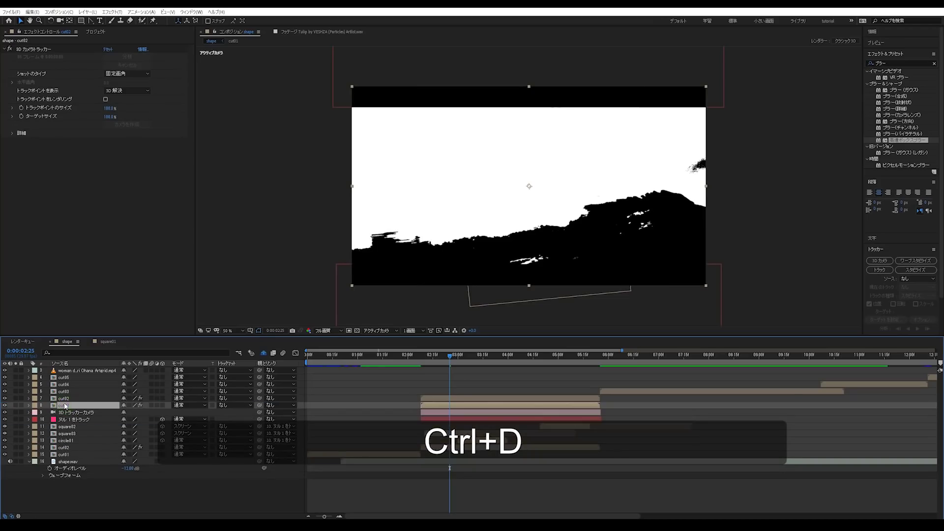
{"action": "left_click", "coordinate": [31, 50]}
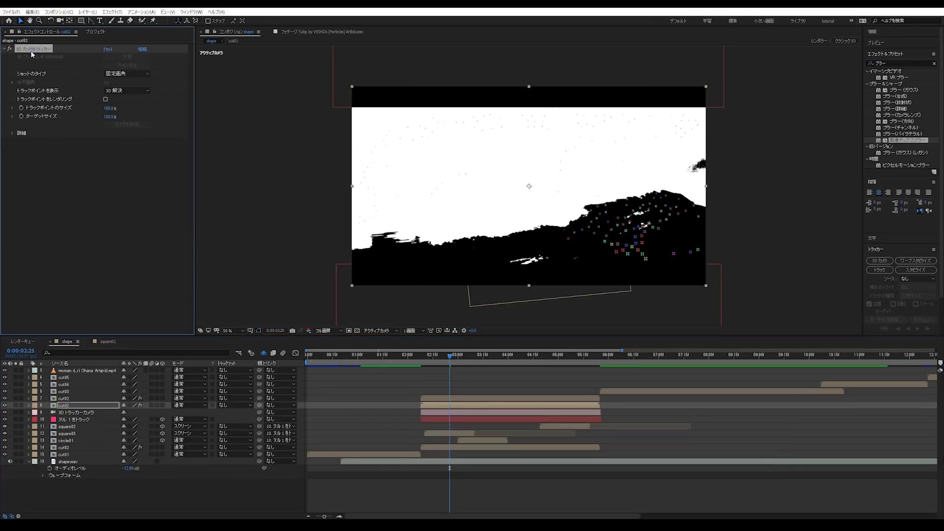
{"action": "key", "text": "Delete"}
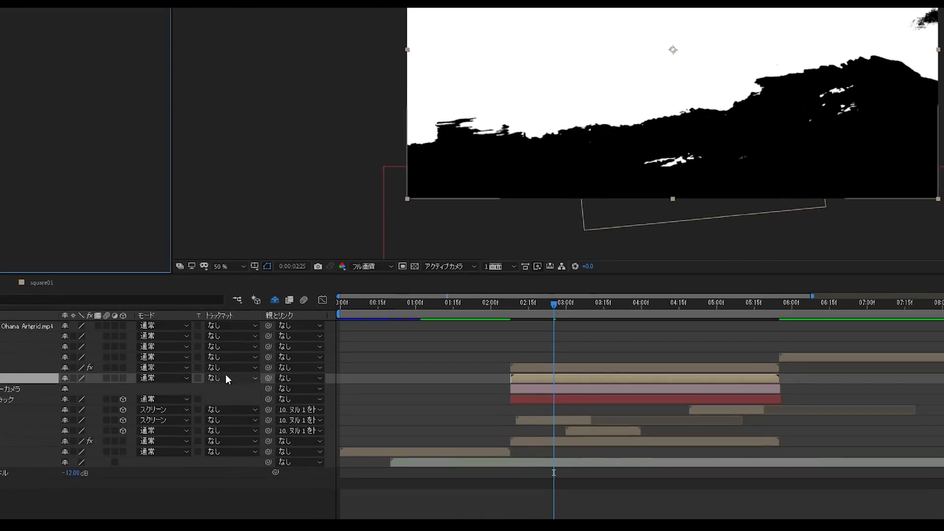
Set the new cut02 copy's track matte to ルミナンスキー反転マット (Luma Inverted Matte), using the thresholded cut02 layer above it.
{"action": "left_click", "coordinate": [226, 376]}
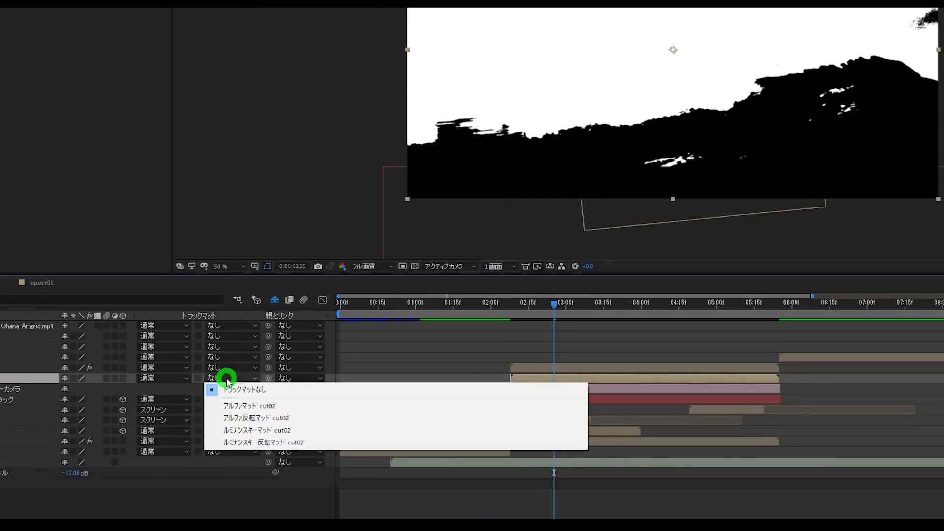
{"action": "left_click", "coordinate": [271, 430]}
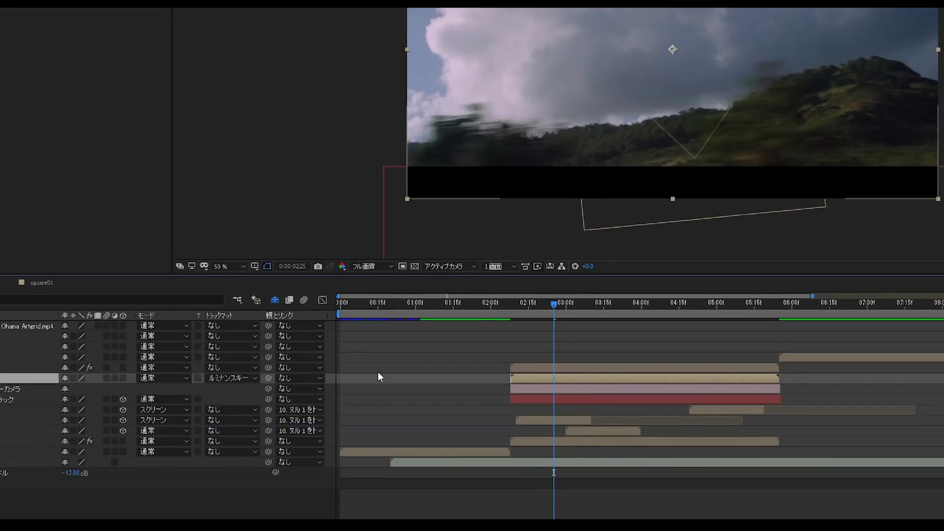
{"action": "left_click", "coordinate": [220, 380]}
{"action": "left_click", "coordinate": [227, 443]}
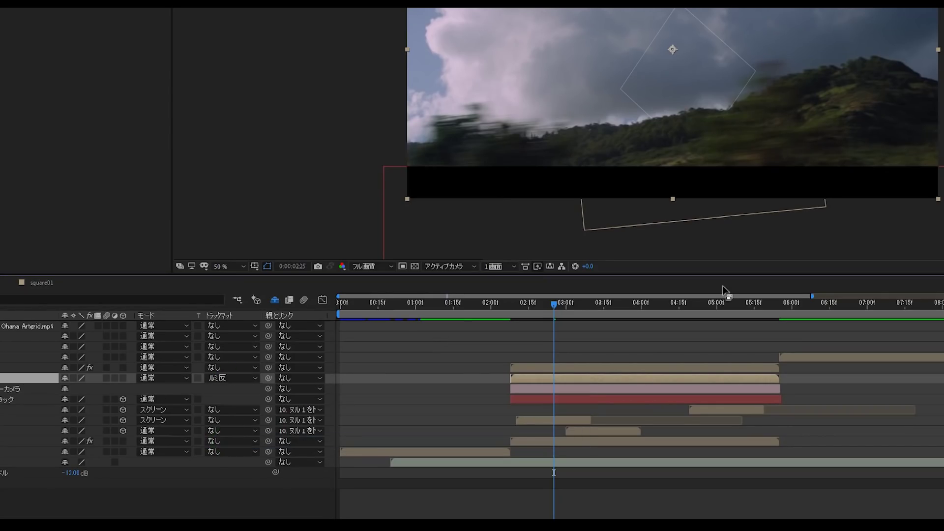
{"action": "scroll", "coordinate": [788, 172], "scroll_direction": "down", "scroll_amount": 2}
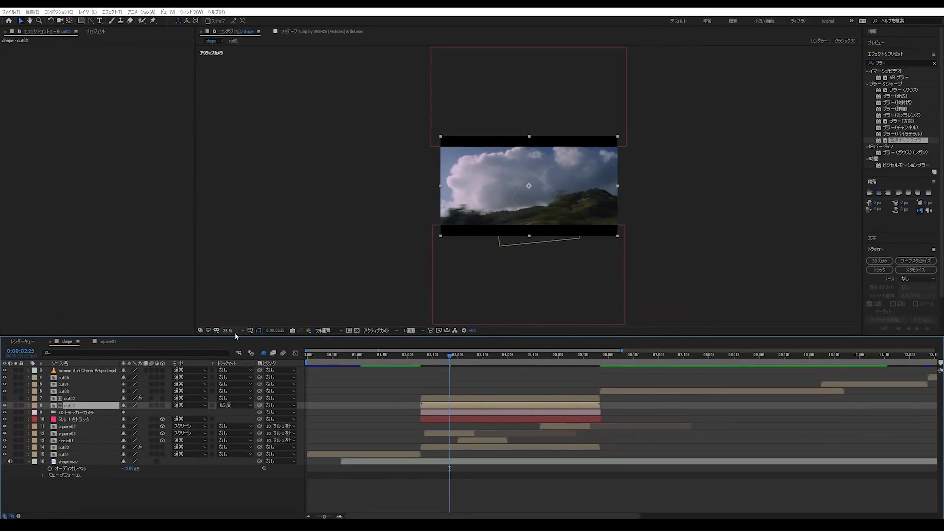
{"action": "left_click", "coordinate": [235, 334]}
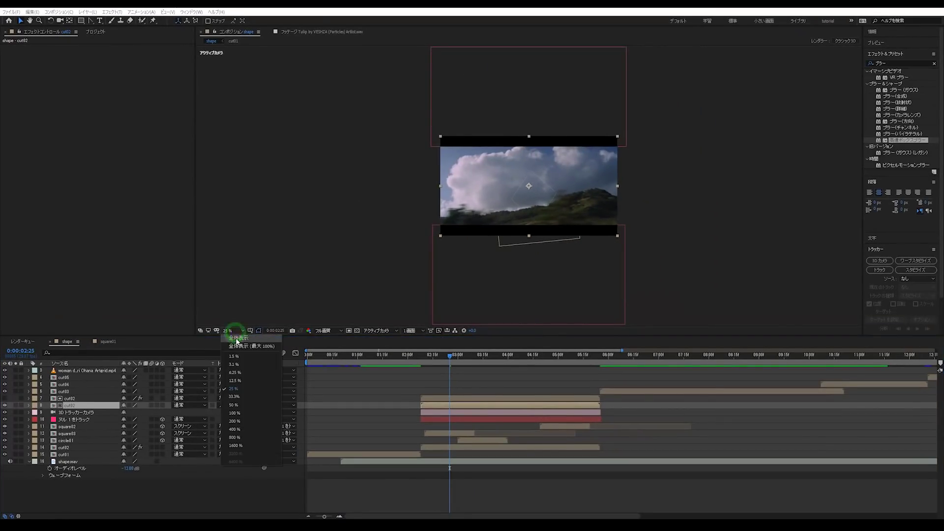
{"action": "left_click", "coordinate": [444, 401]}
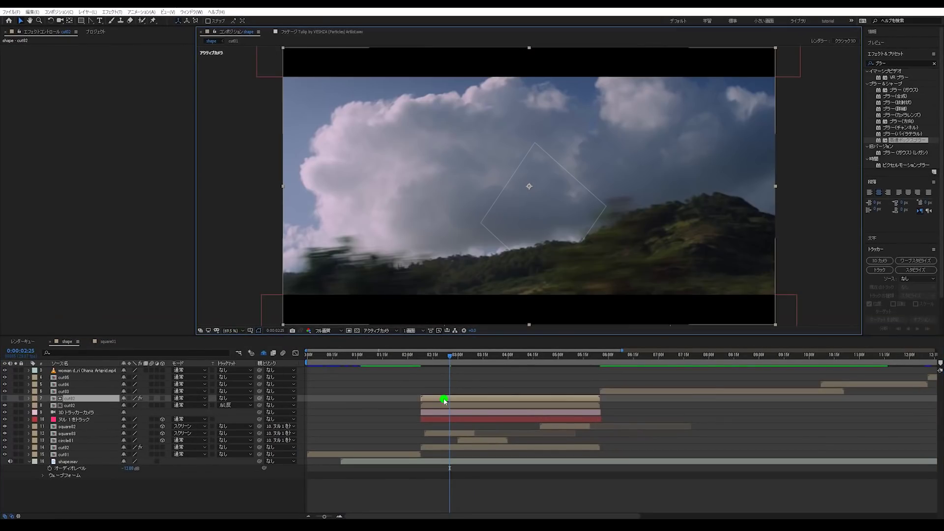
{"action": "left_click", "coordinate": [434, 406]}
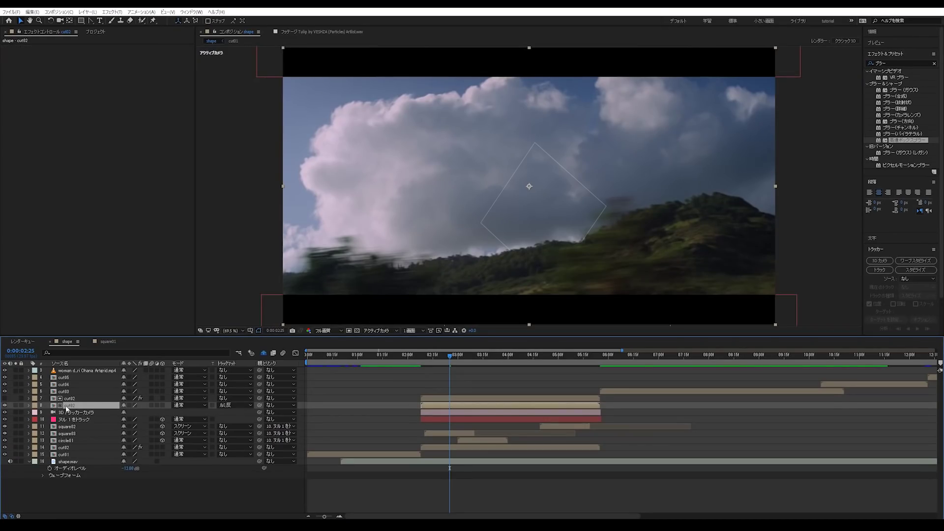
Play back the cut02 section from several points to check how the hills mask the shapes in the sky.
{"action": "left_click_drag", "start_coordinate": [437, 356], "coordinate": [416, 365]}
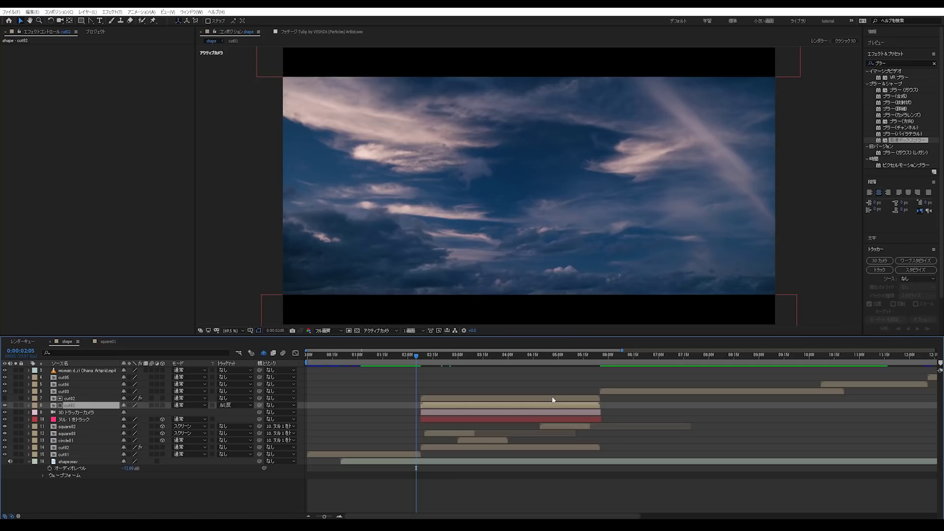
{"action": "key", "text": "space"}
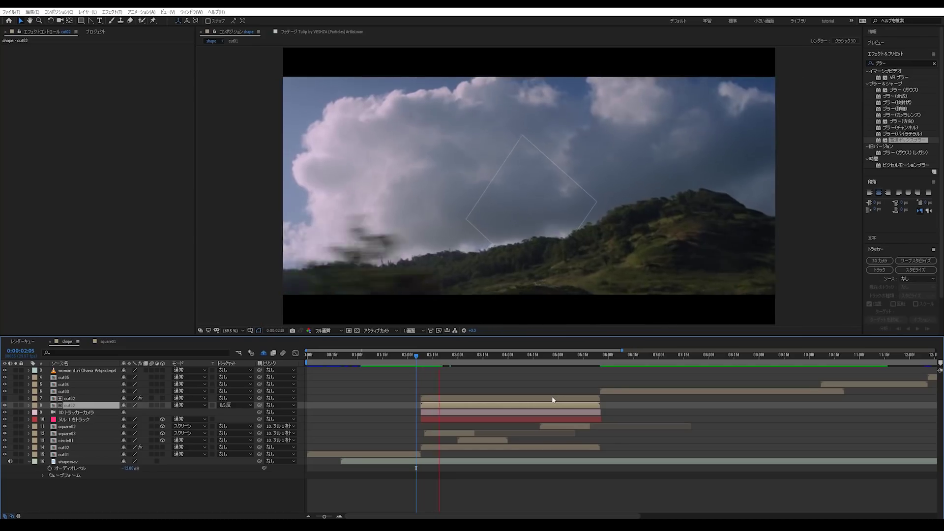
{"action": "left_click", "coordinate": [413, 358]}
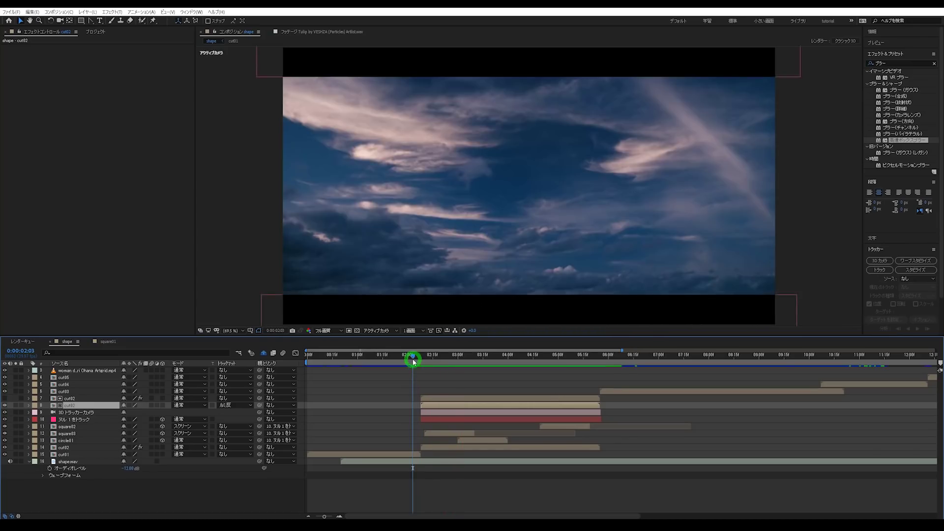
{"action": "key", "text": "space"}
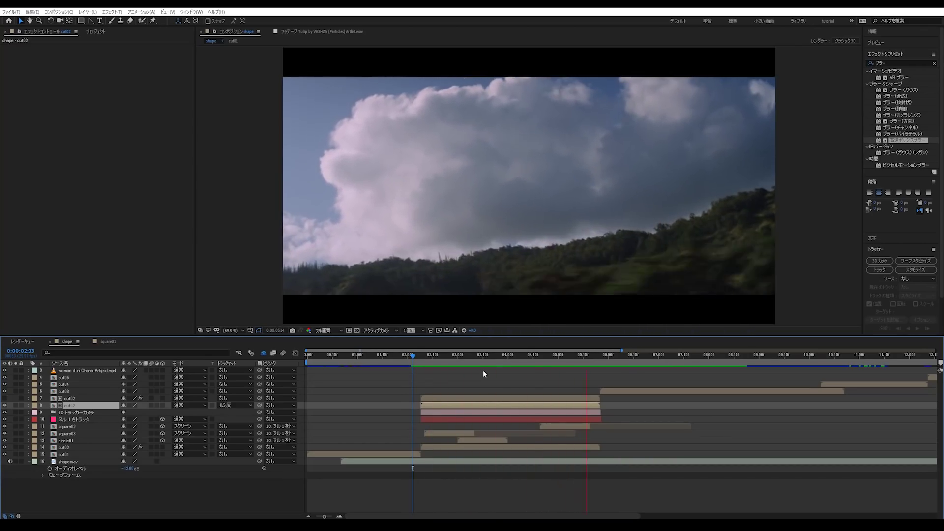
{"action": "key", "text": "space"}
{"action": "left_click", "coordinate": [449, 356]}
{"action": "key", "text": "space"}
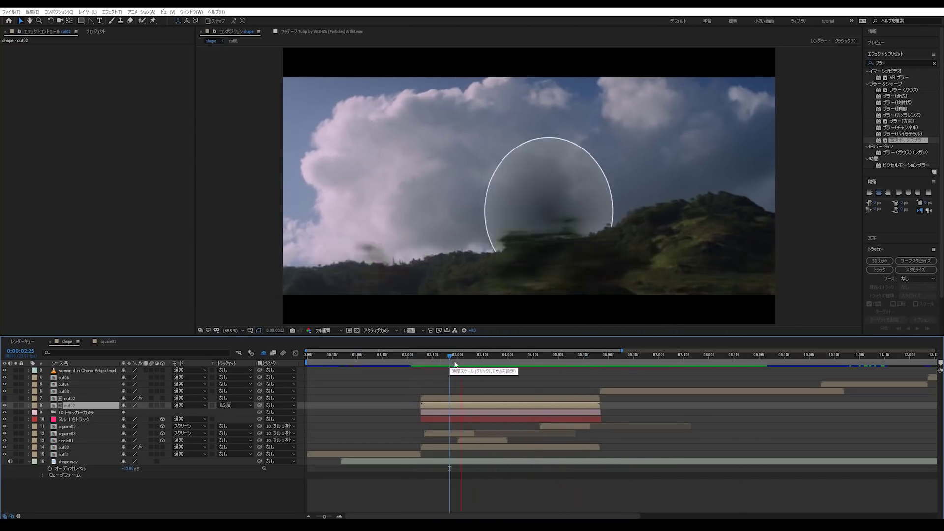
{"action": "key", "text": "space"}
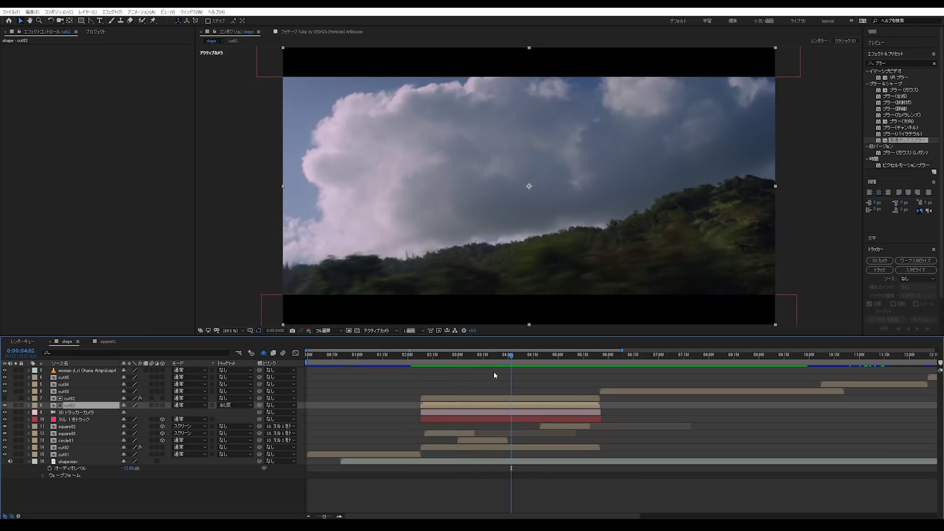
{"action": "left_click", "coordinate": [433, 365]}
{"action": "key", "text": "space"}
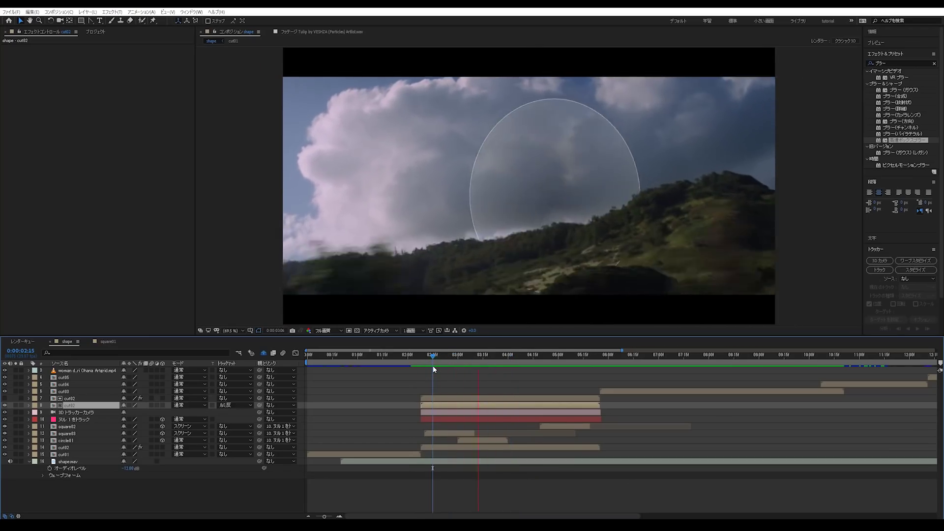
{"action": "key", "text": "space"}
{"action": "left_click_drag", "start_coordinate": [512, 353], "coordinate": [449, 365]}
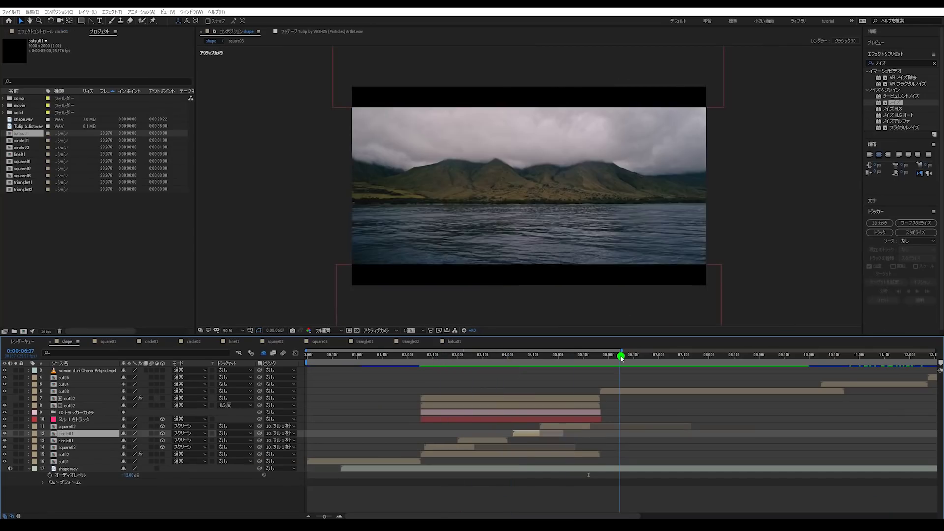
Apply the 3D カメラトラッカー (3D Camera Tracker) effect to the cut03 layer and save the project.
{"action": "left_click_drag", "start_coordinate": [621, 358], "coordinate": [646, 359]}
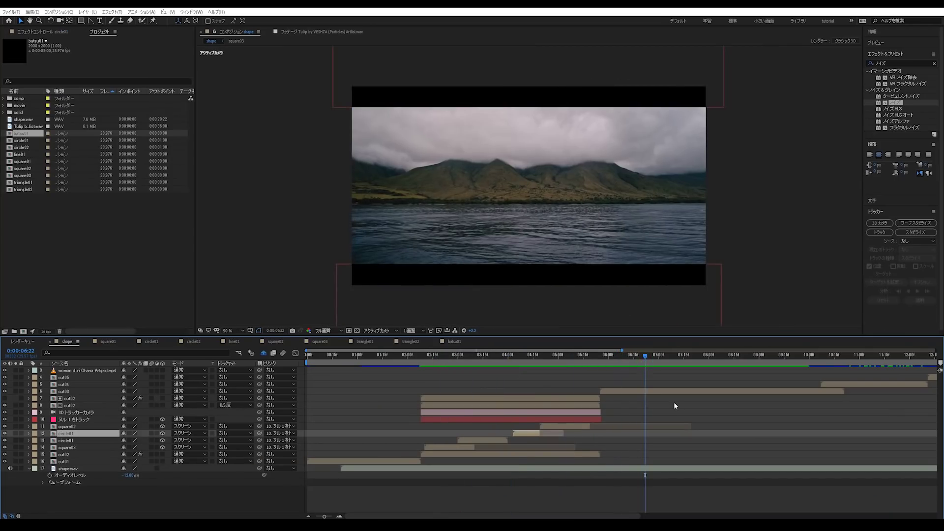
{"action": "scroll", "coordinate": [669, 404], "scroll_direction": "right", "scroll_amount": 3}
{"action": "left_click", "coordinate": [633, 393]}
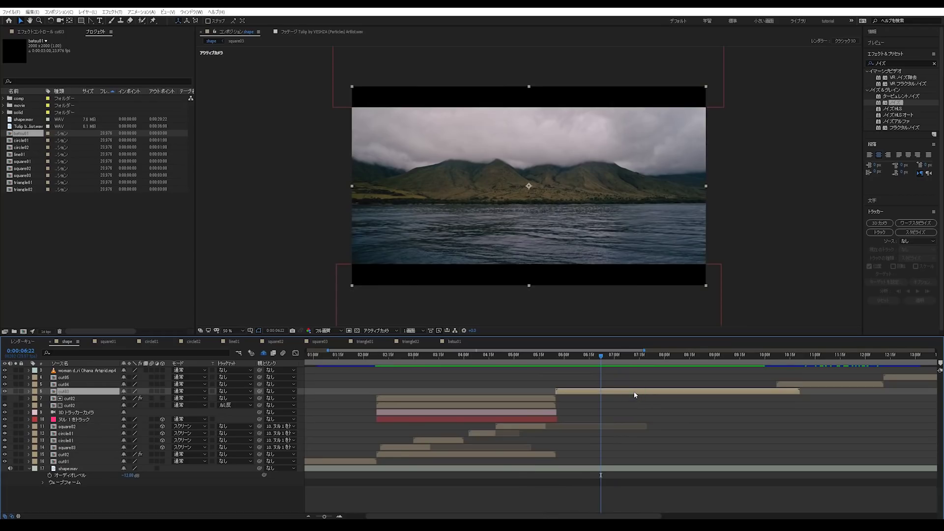
{"action": "left_click", "coordinate": [935, 67]}
{"action": "type", "text": "3d"}
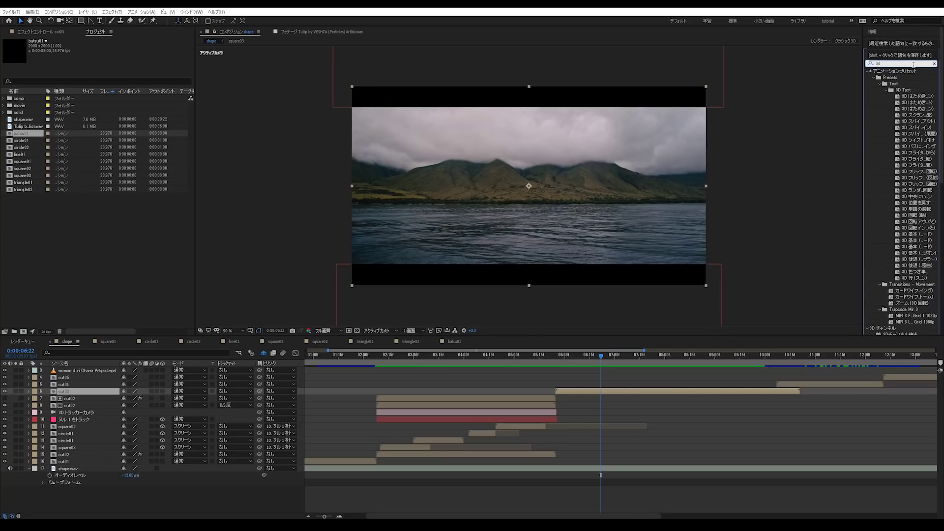
{"action": "key", "text": "BackSpace"}
{"action": "key", "text": "BackSpace"}
{"action": "key", "text": "Zenkaku_Hankaku"}
{"action": "type", "text": "カメ"}
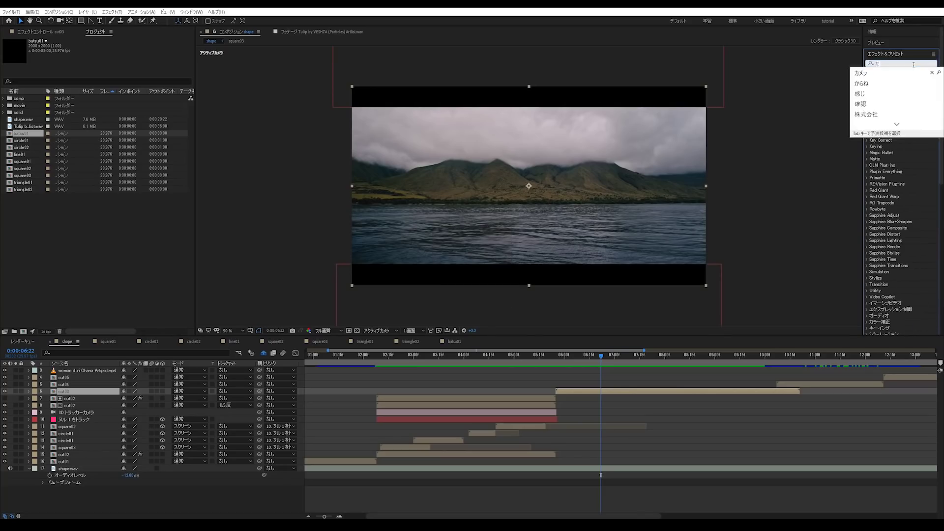
{"action": "type", "text": "ラ"}
{"action": "key", "text": "Return"}
{"action": "left_click_drag", "start_coordinate": [905, 127], "coordinate": [663, 394]}
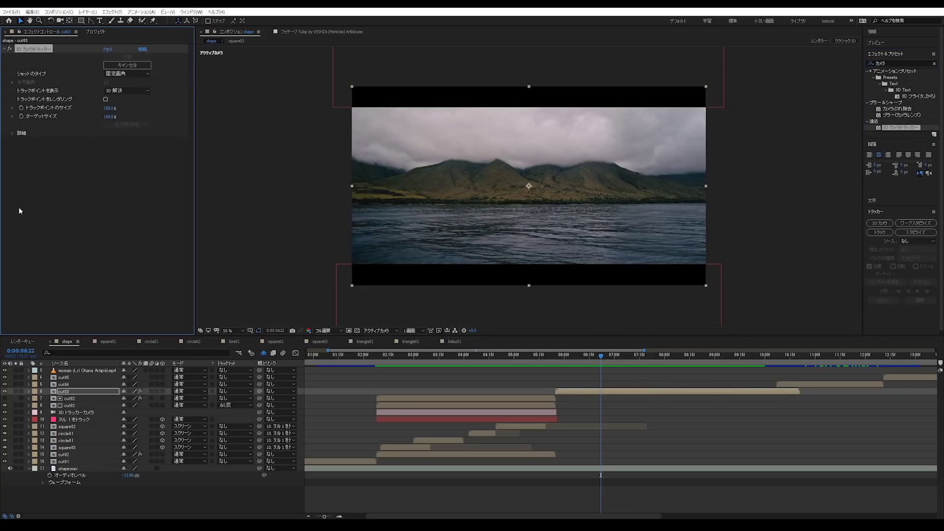
{"action": "key", "text": "ctrl+s"}
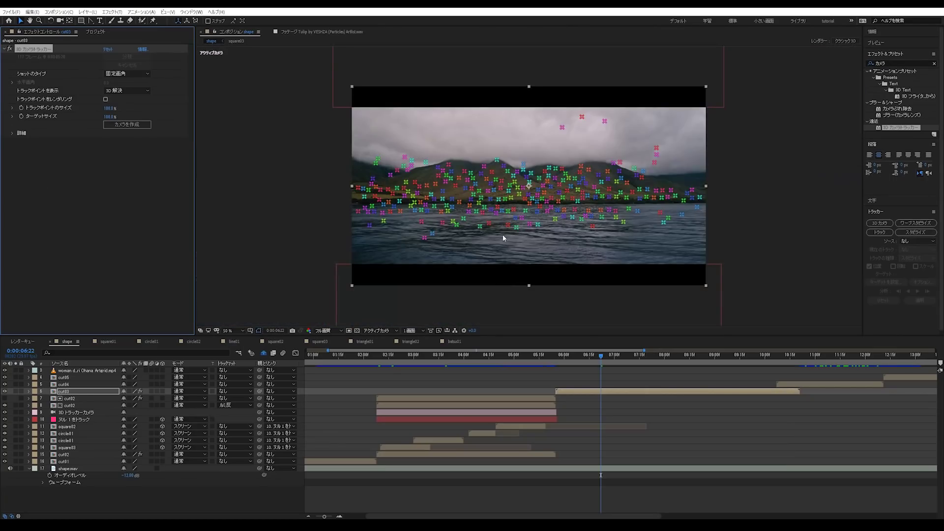
Create a null and a 3D tracker camera from a track point on the water in cut03.
{"action": "mouse_move", "coordinate": [599, 360]}
{"action": "left_mouse_down"}
{"action": "mouse_move", "coordinate": [670, 360]}
{"action": "mouse_move", "coordinate": [540, 361]}
{"action": "mouse_move", "coordinate": [592, 360]}
{"action": "left_mouse_up"}
{"action": "left_click", "coordinate": [508, 226]}
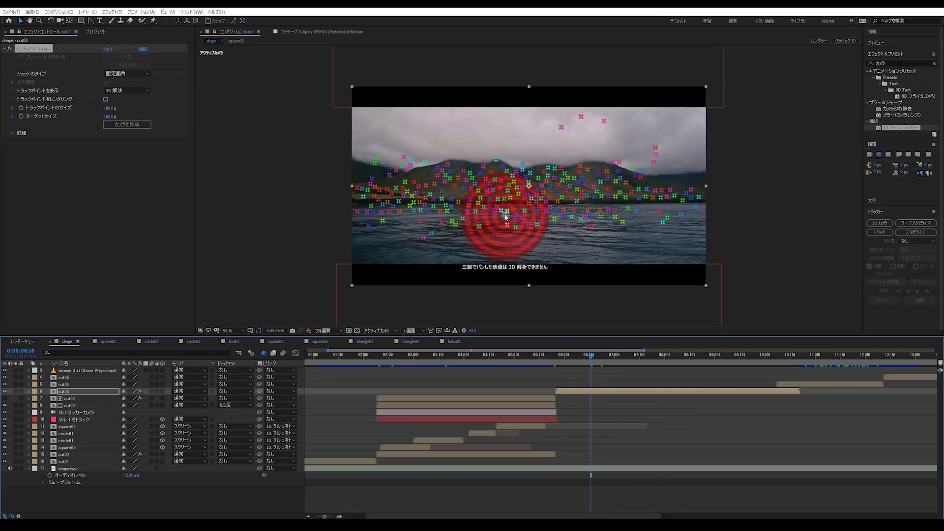
{"action": "left_click", "coordinate": [509, 226]}
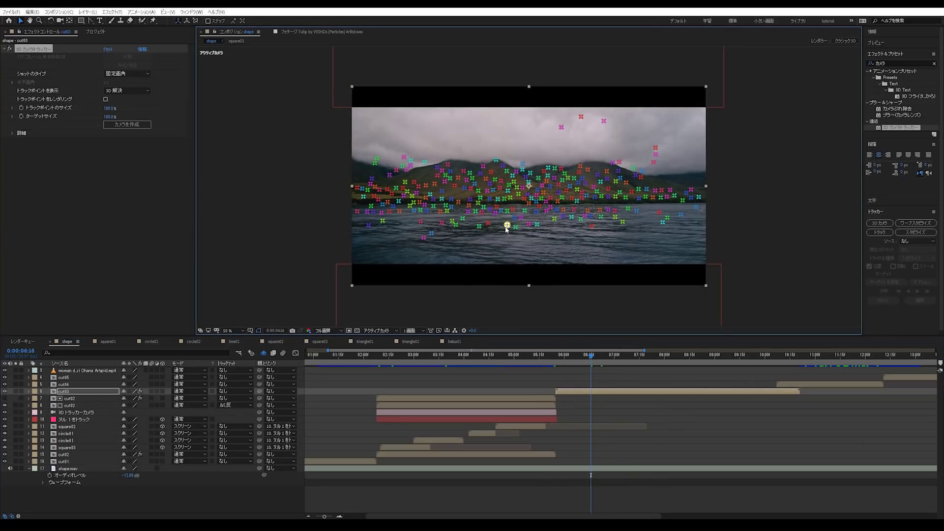
{"action": "right_click", "coordinate": [508, 227]}
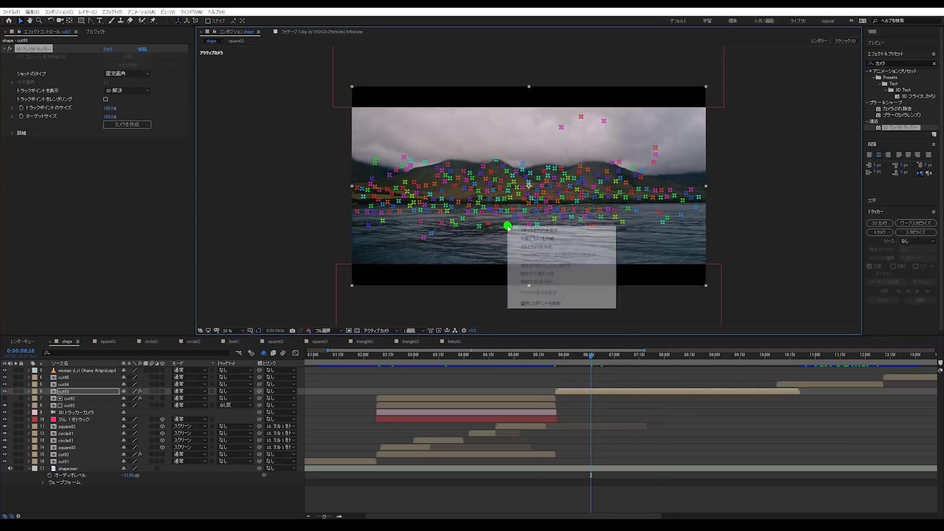
{"action": "left_click", "coordinate": [548, 247]}
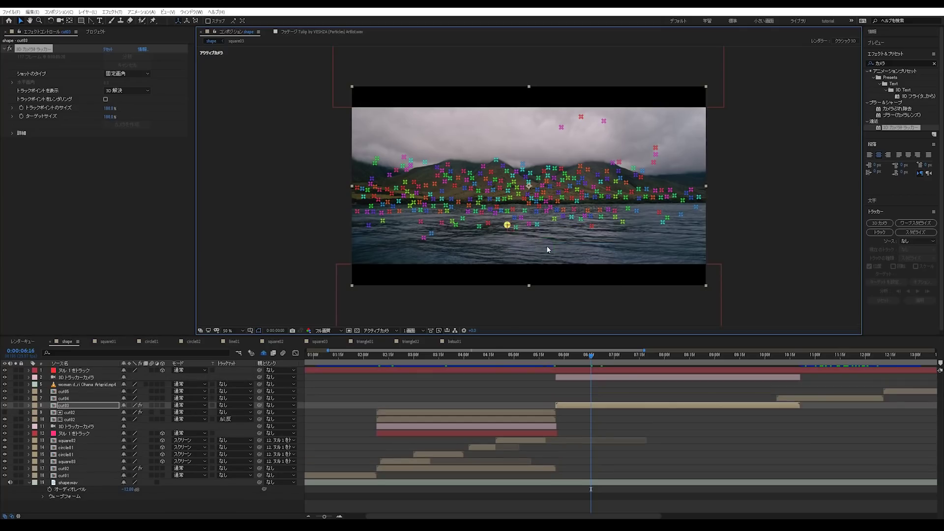
Move the new null and tracker camera directly above cut03 and trim the null to cut03's start and end.
{"action": "left_click", "coordinate": [85, 378]}
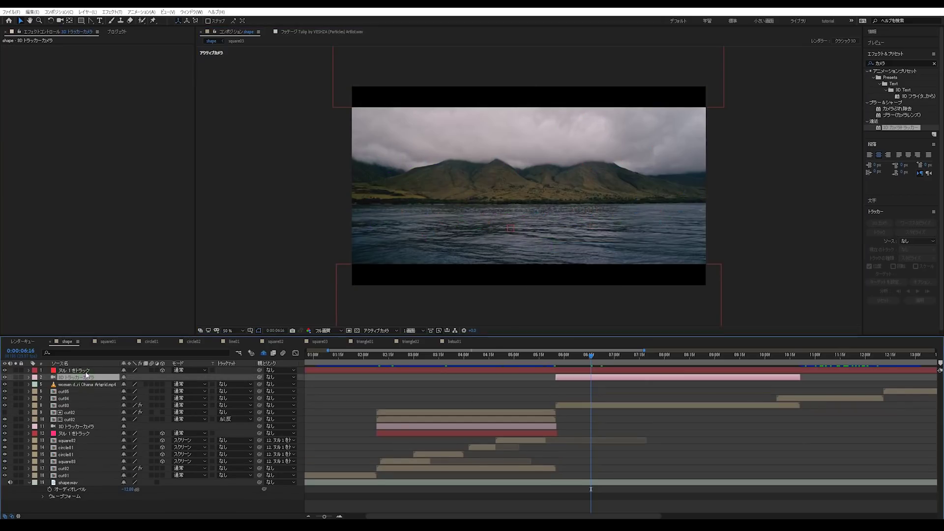
{"action": "left_click", "coordinate": [86, 372], "text": "shift"}
{"action": "left_click_drag", "start_coordinate": [86, 378], "coordinate": [89, 395]}
{"action": "left_click_drag", "start_coordinate": [579, 363], "coordinate": [557, 363]}
{"action": "key", "text": "alt+bracketleft"}
{"action": "left_click", "coordinate": [801, 355]}
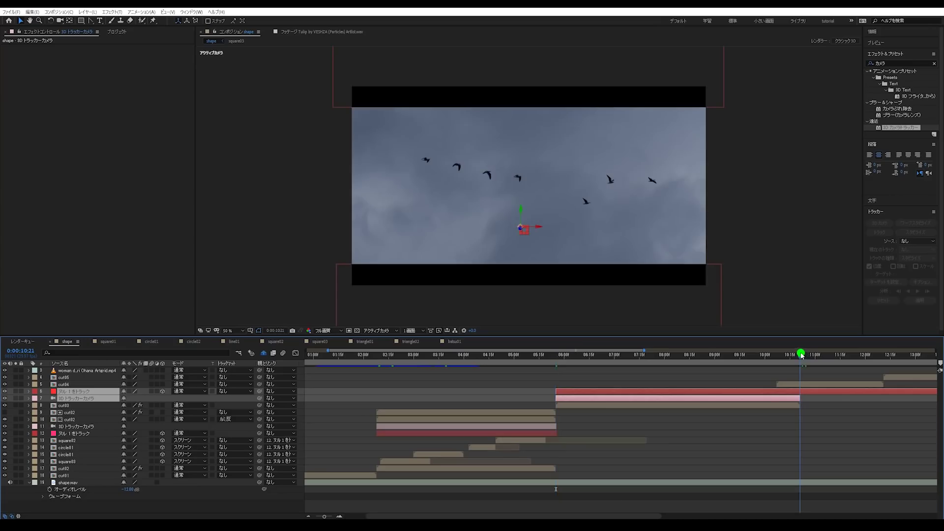
{"action": "key", "text": "alt+bracketright"}
{"action": "left_click_drag", "start_coordinate": [777, 355], "coordinate": [628, 363]}
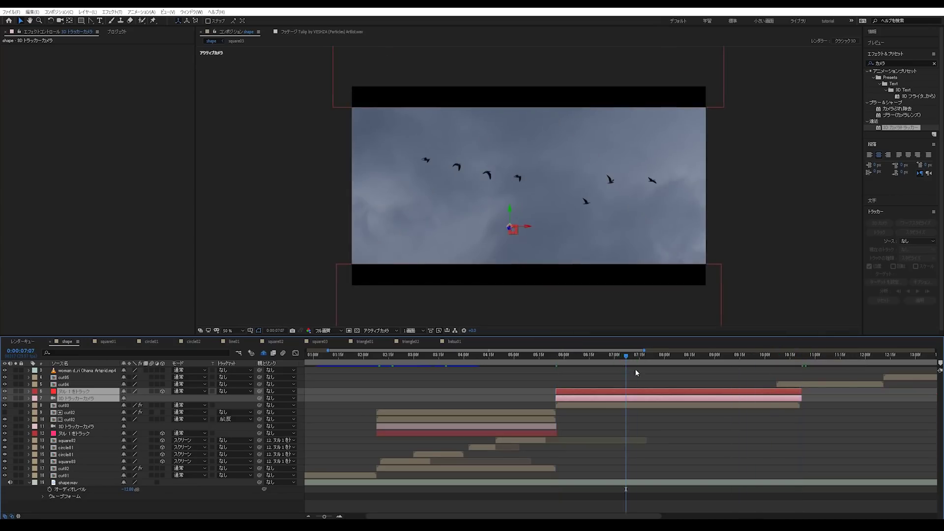
{"action": "left_click", "coordinate": [665, 440]}
Place the batsu01 composition directly above cut03, starting at 0:00:06:14, and parent it to cut03's ヌル 1をトラック null.
{"action": "left_click", "coordinate": [558, 365]}
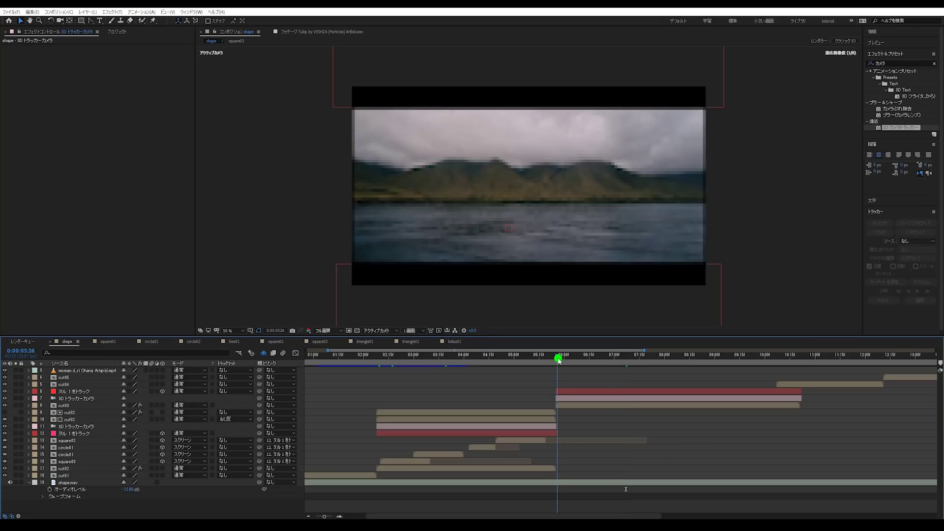
{"action": "mouse_move", "coordinate": [558, 360]}
{"action": "left_mouse_down"}
{"action": "mouse_move", "coordinate": [744, 364]}
{"action": "mouse_move", "coordinate": [544, 365]}
{"action": "mouse_move", "coordinate": [554, 365]}
{"action": "left_mouse_up"}
{"action": "key", "text": "space"}
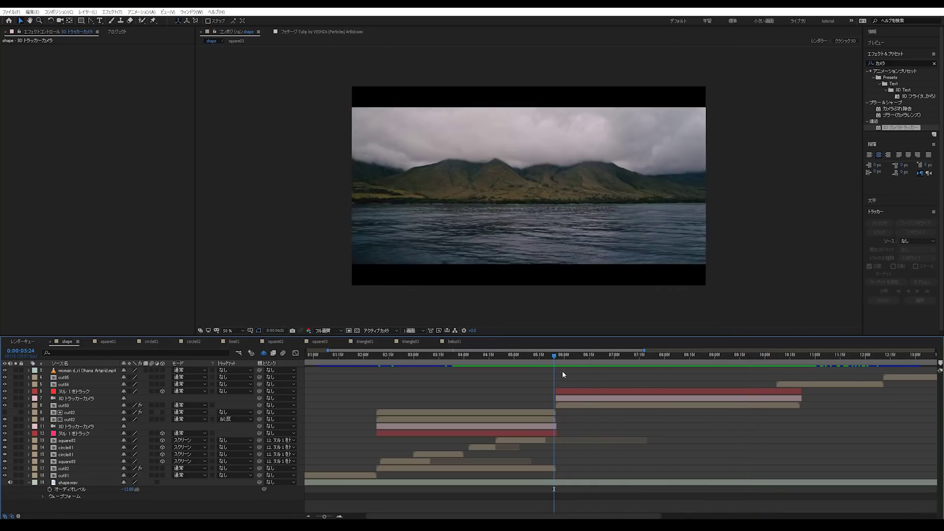
{"action": "left_click", "coordinate": [586, 359]}
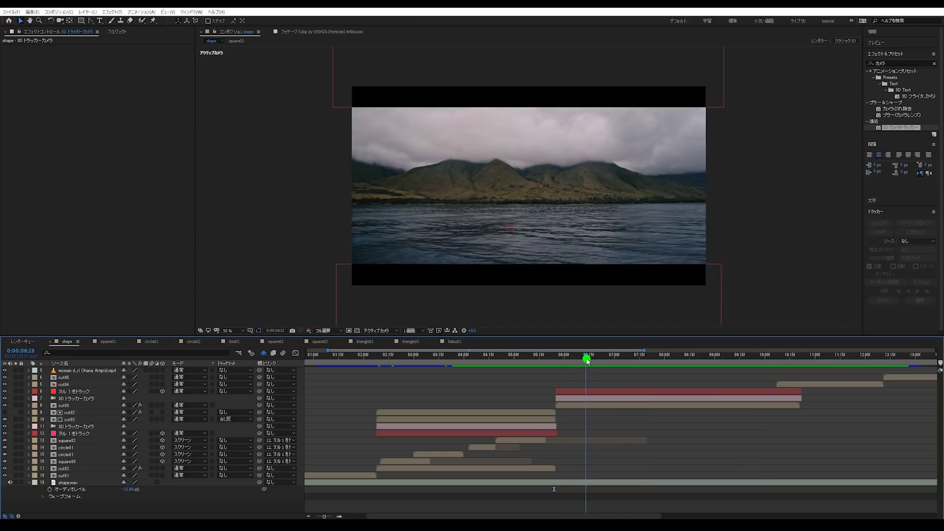
{"action": "left_click_drag", "start_coordinate": [580, 359], "coordinate": [571, 360]}
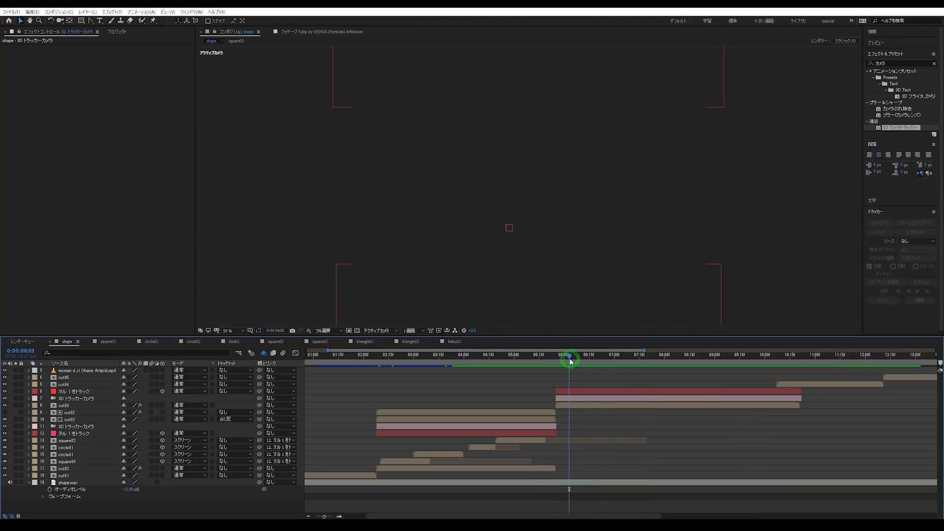
{"action": "left_click", "coordinate": [588, 362]}
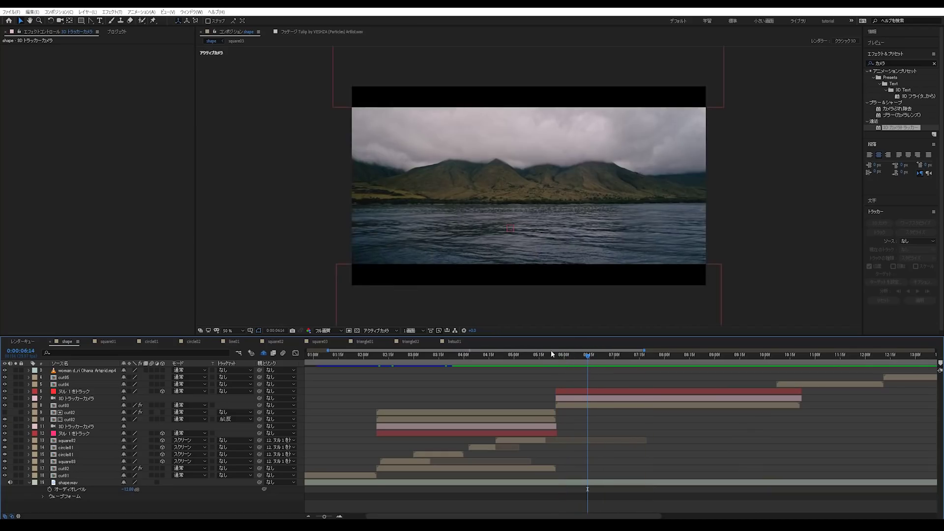
{"action": "left_click", "coordinate": [117, 32]}
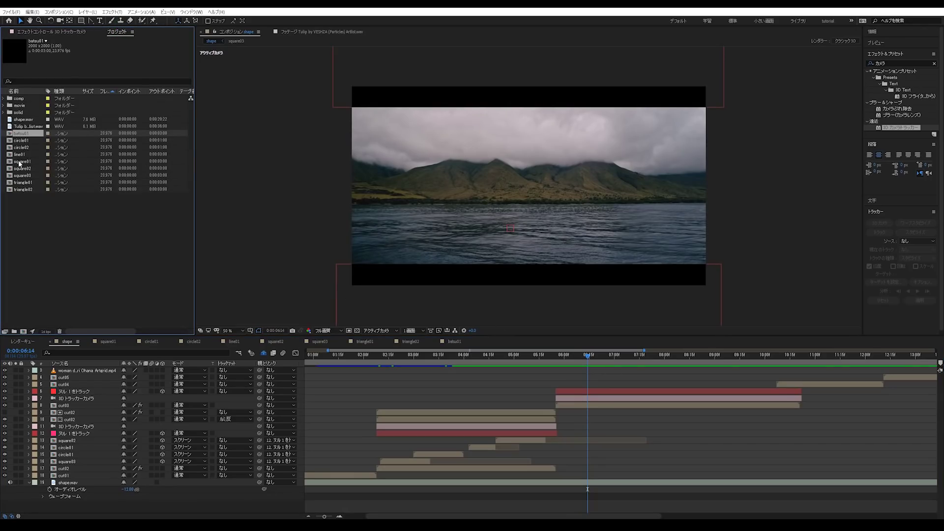
{"action": "left_click_drag", "start_coordinate": [25, 137], "coordinate": [606, 407]}
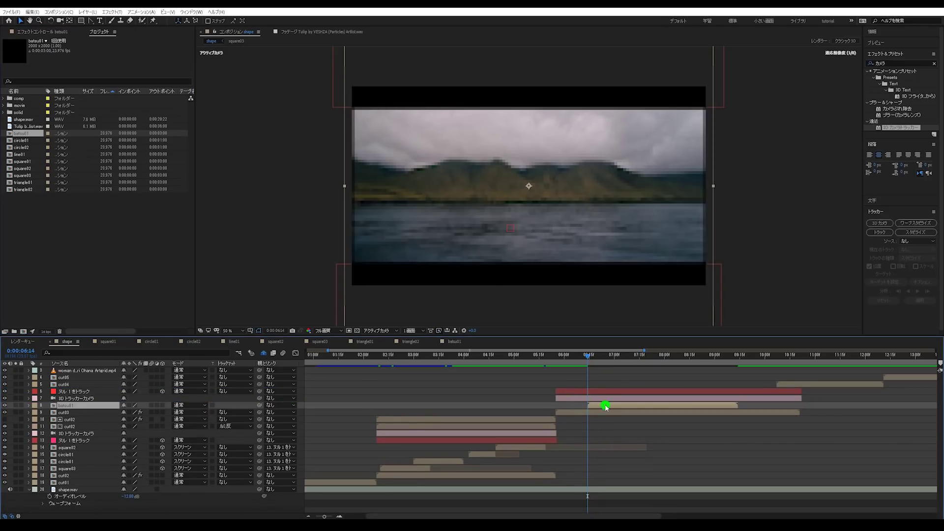
{"action": "left_click_drag", "start_coordinate": [261, 406], "coordinate": [166, 390]}
Make the batsu01 layer 3D and set its position to 0, 0, 0.
{"action": "left_click", "coordinate": [73, 406]}
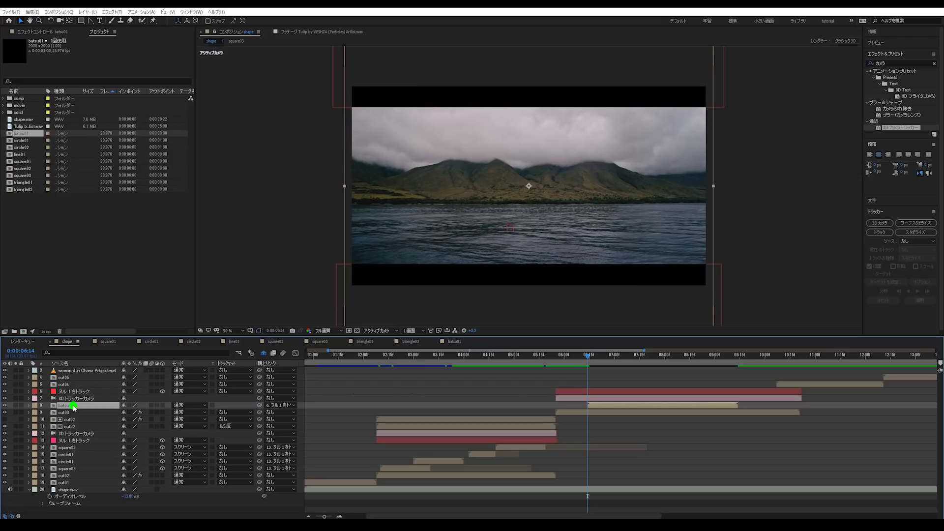
{"action": "key", "text": "p"}
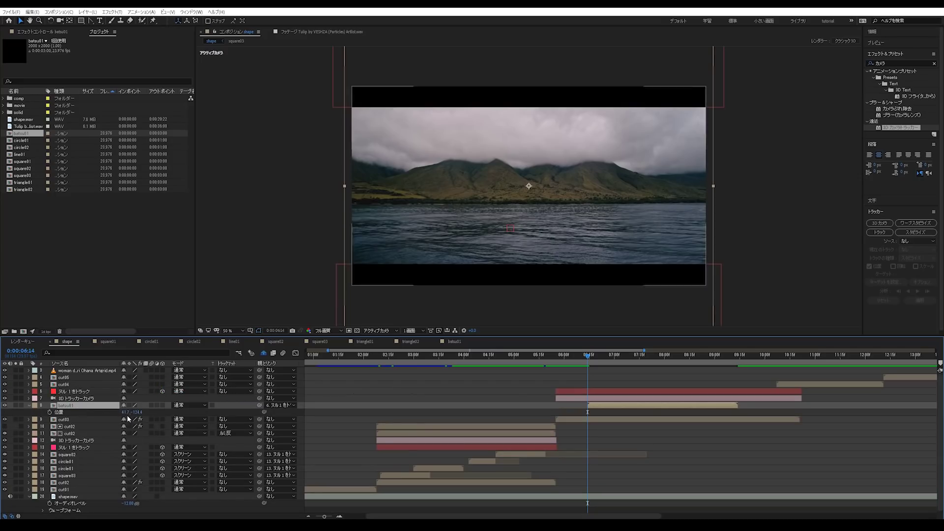
{"action": "left_click", "coordinate": [163, 405]}
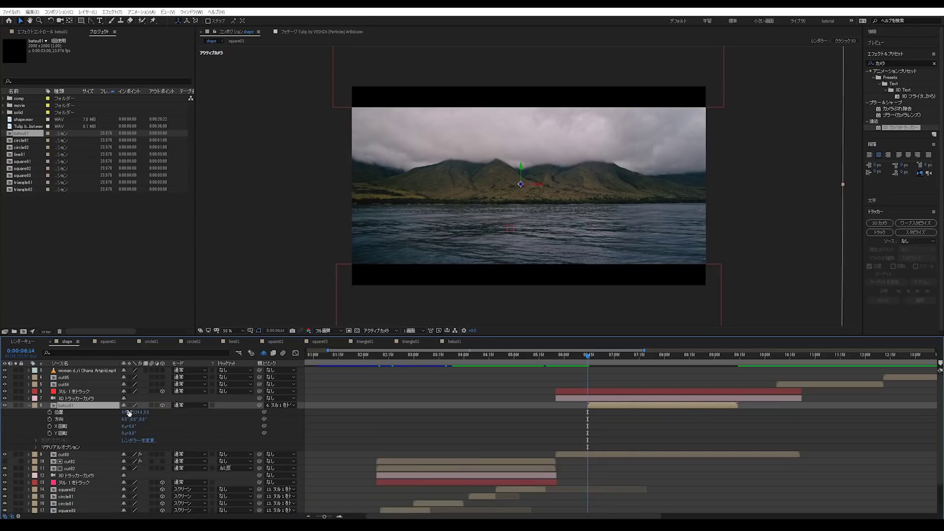
{"action": "left_click", "coordinate": [128, 412]}
{"action": "type", "text": "0"}
{"action": "key", "text": "Return"}
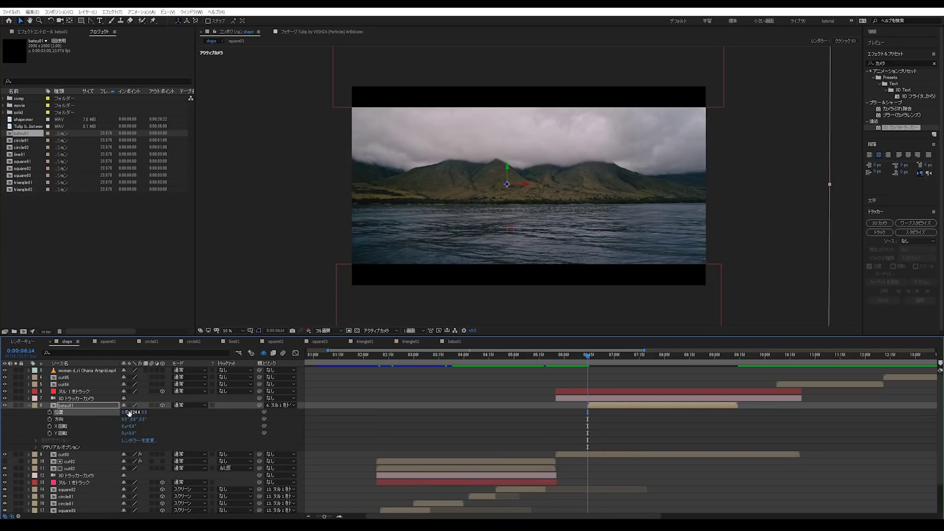
{"action": "left_click", "coordinate": [138, 414]}
{"action": "type", "text": "0"}
{"action": "key", "text": "Return"}
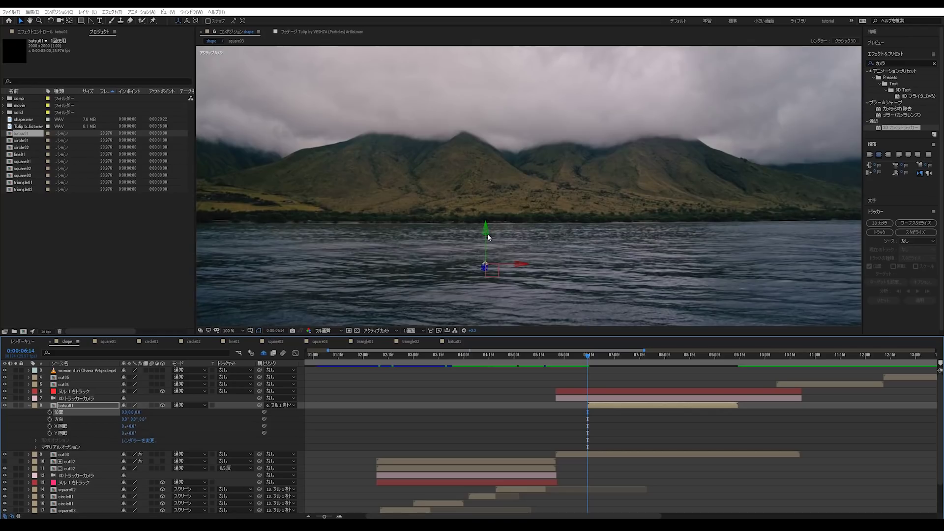
Raise the batsu01 layer from the water to the middle of the hills and scale it down to a small cross.
{"action": "left_click_drag", "start_coordinate": [485, 232], "coordinate": [494, 202]}
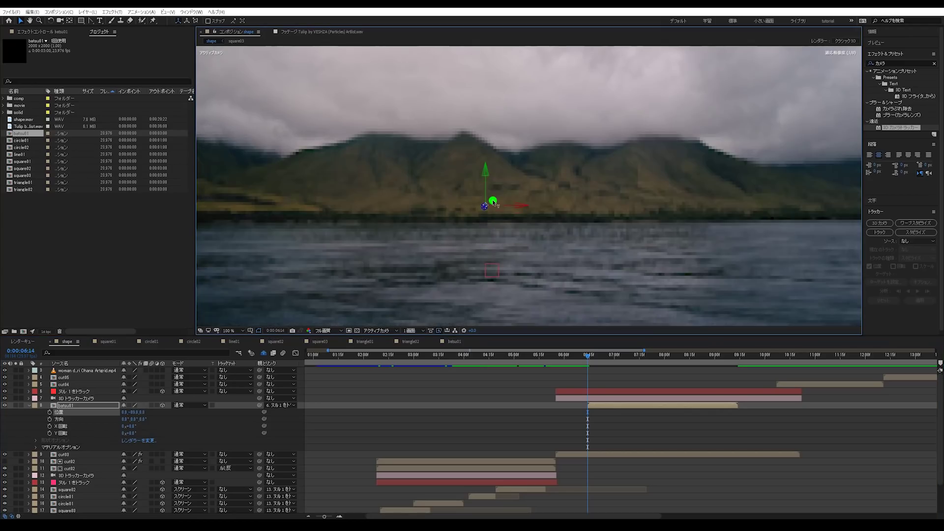
{"action": "left_click_drag", "start_coordinate": [592, 366], "coordinate": [600, 364]}
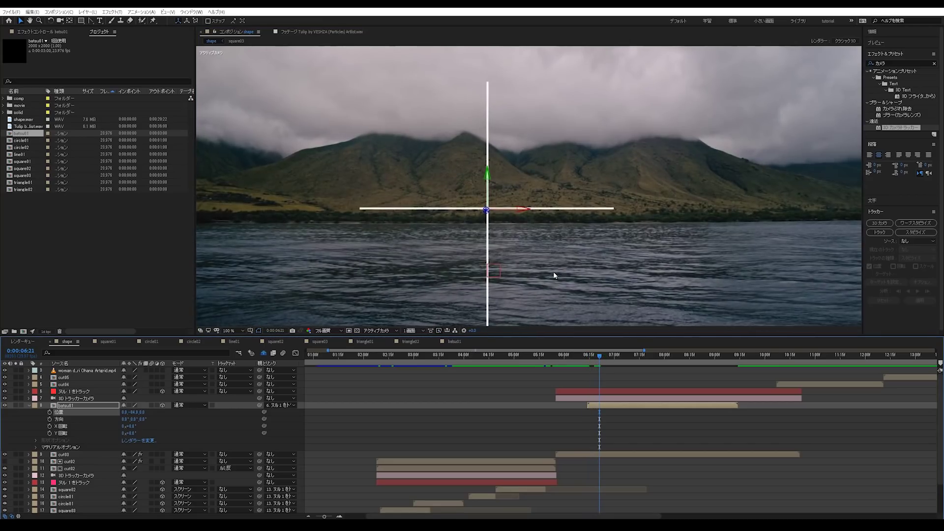
{"action": "key", "text": "comma"}
{"action": "key", "text": "comma"}
{"action": "left_click_drag", "start_coordinate": [831, 196], "coordinate": [600, 194]}
{"action": "key", "text": "period"}
{"action": "key", "text": "period"}
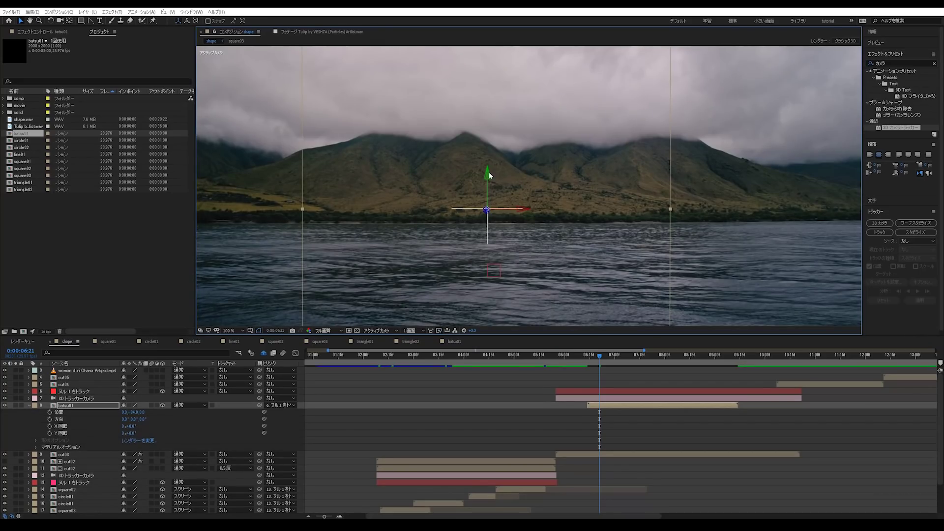
{"action": "left_click_drag", "start_coordinate": [489, 175], "coordinate": [489, 149]}
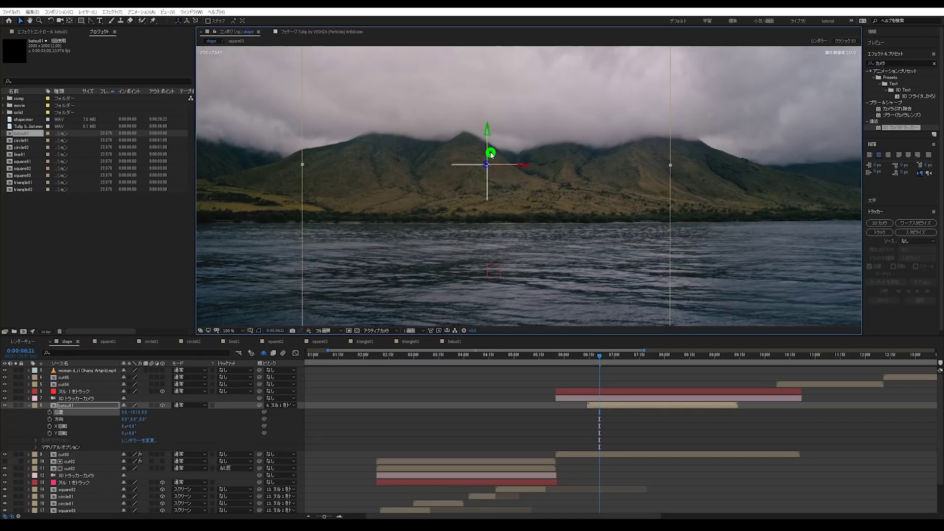
{"action": "left_click_drag", "start_coordinate": [669, 170], "coordinate": [591, 189]}
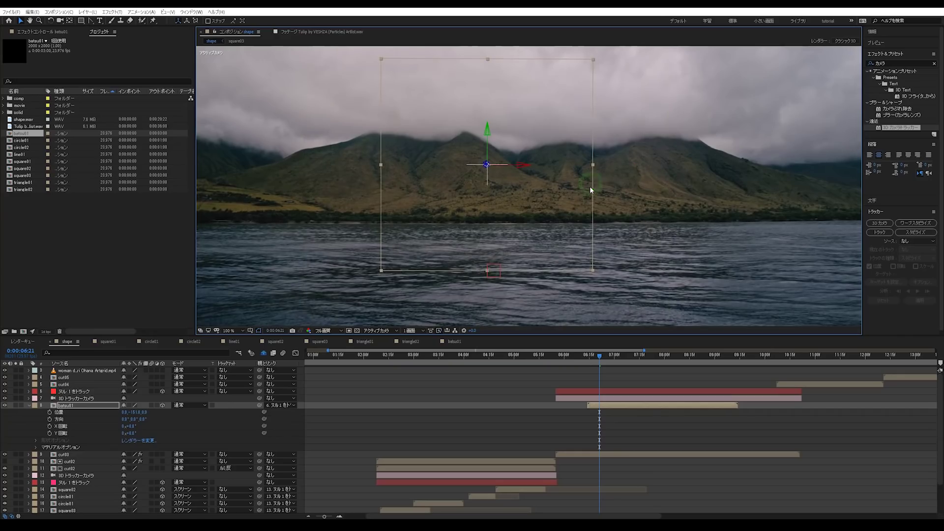
{"action": "left_click", "coordinate": [613, 442]}
{"action": "key", "text": "comma"}
{"action": "key", "text": "comma"}
Duplicate the batsu01 layer and replace the copy's source with the triangle02 composition.
{"action": "left_click_drag", "start_coordinate": [586, 362], "coordinate": [611, 359]}
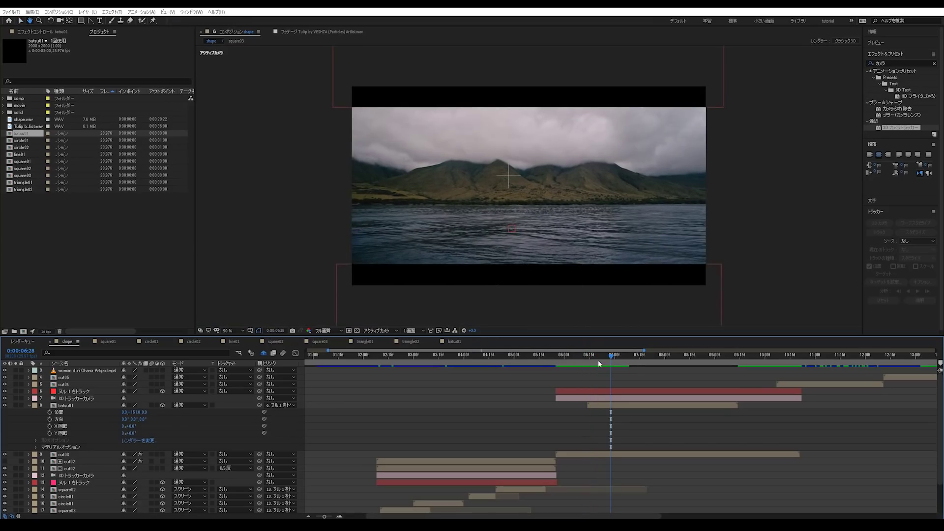
{"action": "left_click", "coordinate": [29, 177]}
{"action": "left_click", "coordinate": [28, 188]}
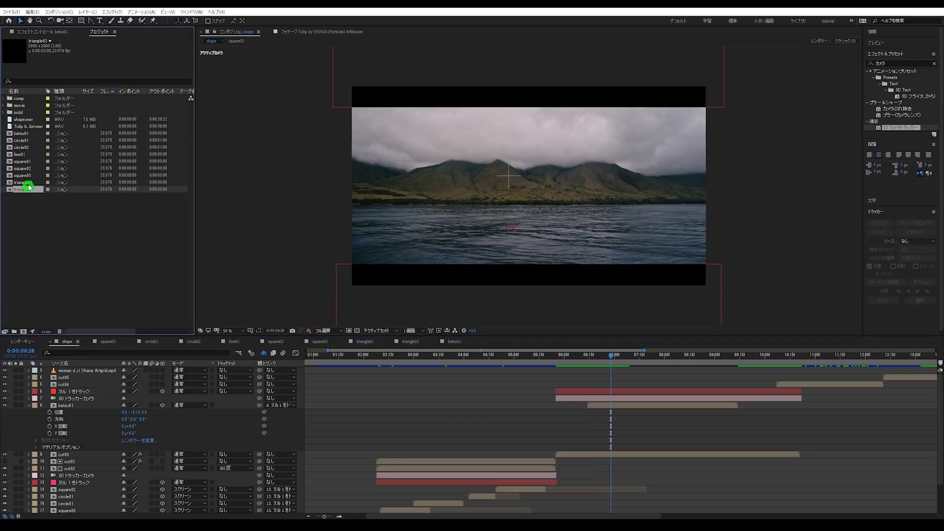
{"action": "left_click_drag", "start_coordinate": [29, 190], "coordinate": [6, 235]}
{"action": "left_click", "coordinate": [597, 404]}
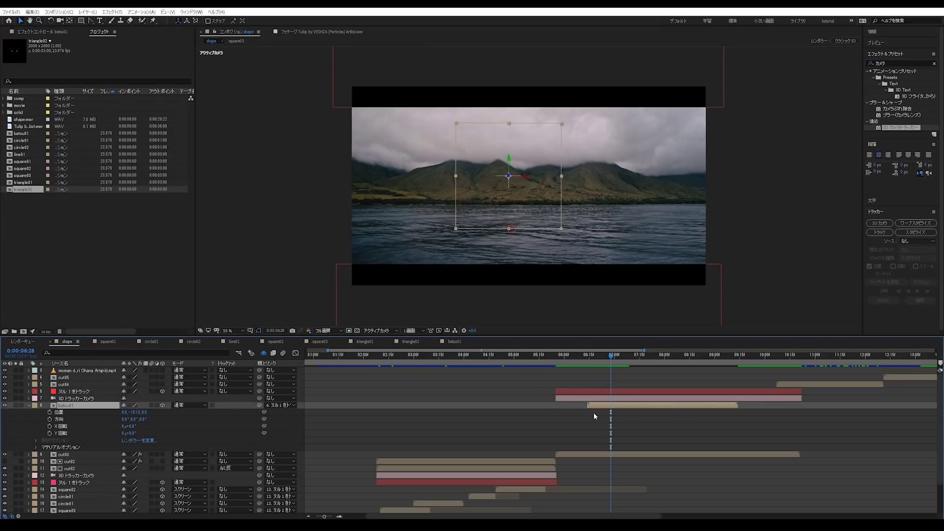
{"action": "key", "text": "ctrl+d"}
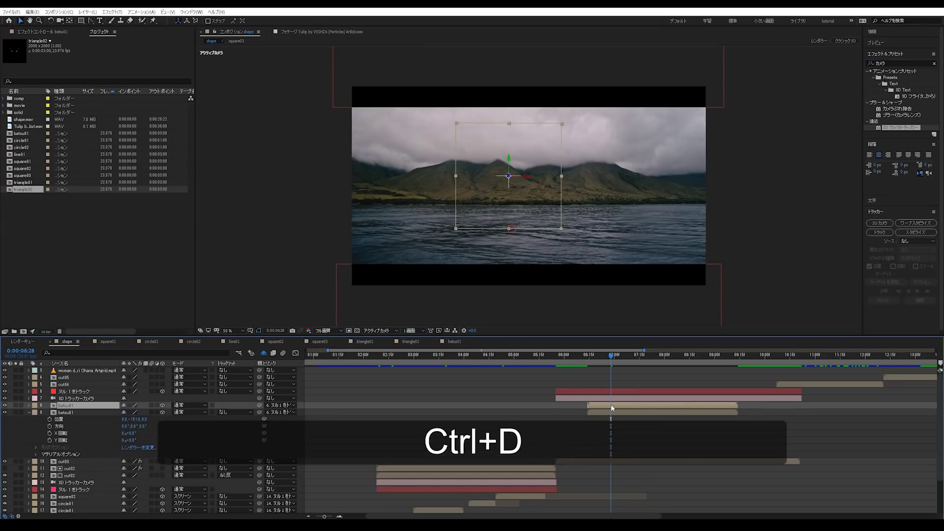
{"action": "key", "text": "ctrl+z"}
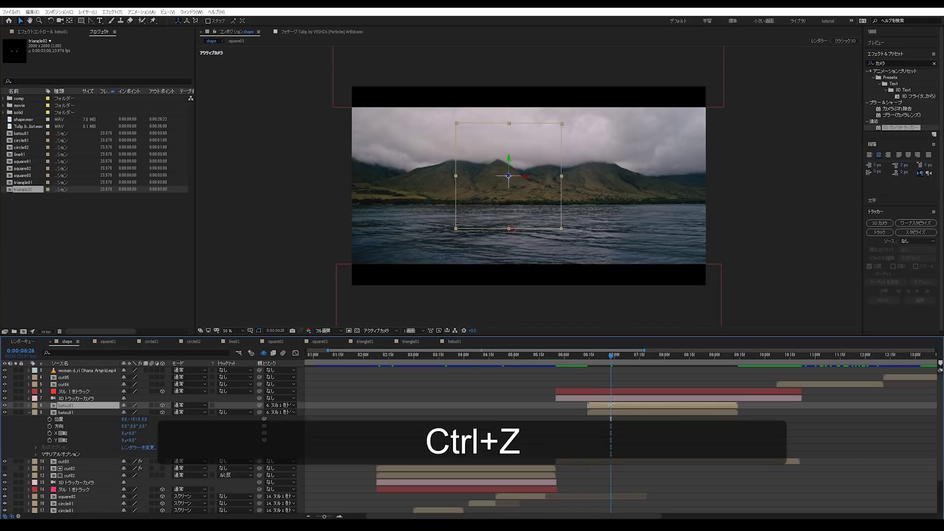
{"action": "key", "text": "ctrl+shift+z"}
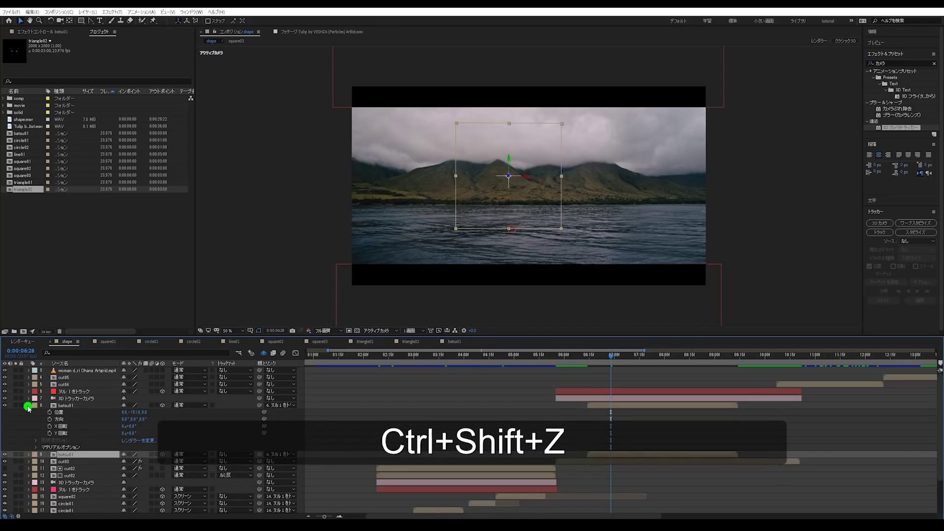
{"action": "left_click", "coordinate": [28, 406]}
{"action": "left_click", "coordinate": [612, 406]}
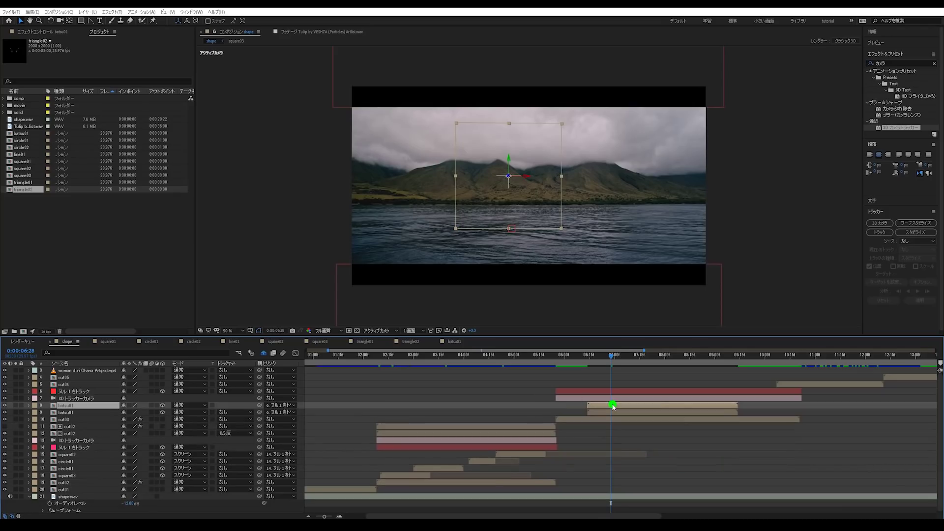
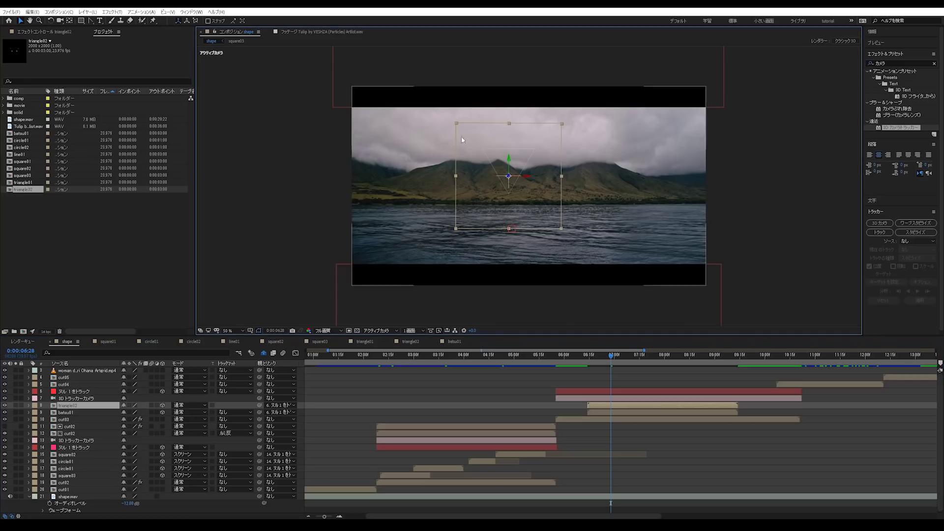
Shift the triangle02 layer to start at 0:00:06:28 and trim batsu01 to end where it begins.
{"action": "left_click_drag", "start_coordinate": [608, 407], "coordinate": [633, 407]}
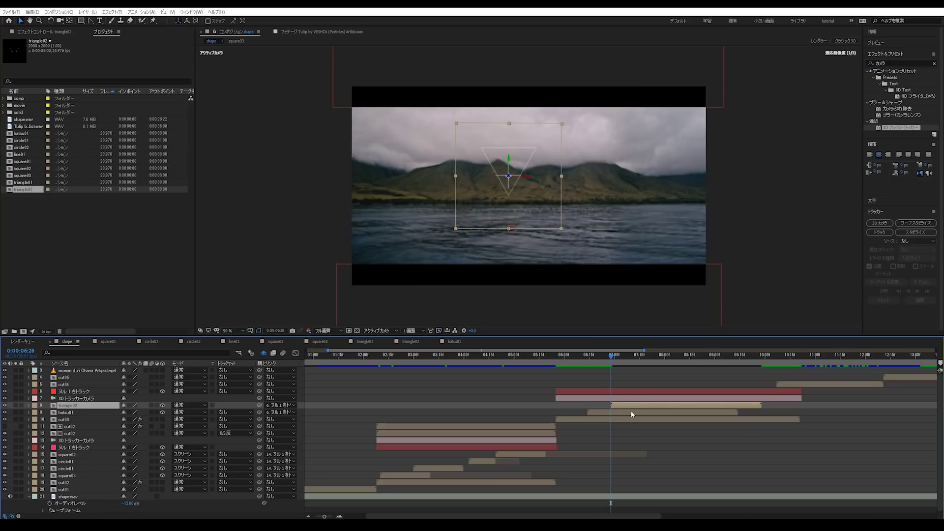
{"action": "left_click", "coordinate": [632, 414]}
{"action": "key", "text": "alt+bracketright"}
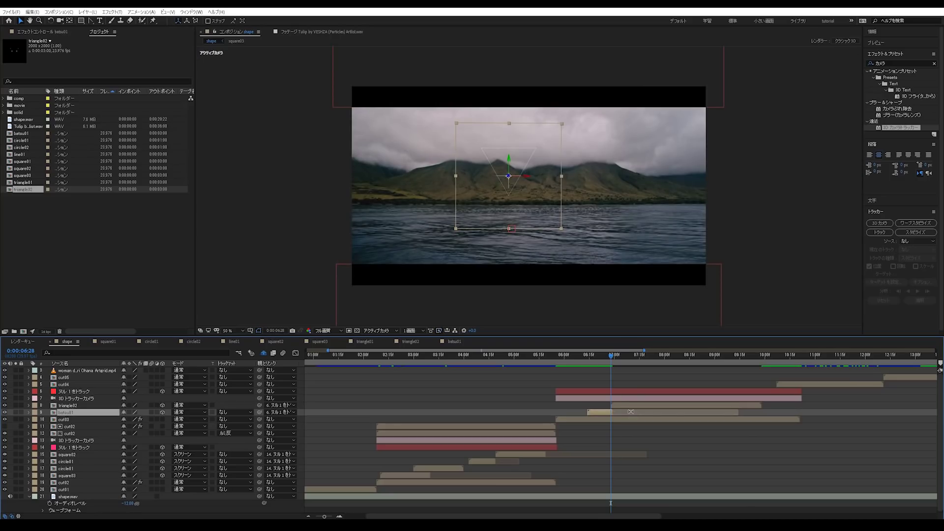
{"action": "key", "text": "equal"}
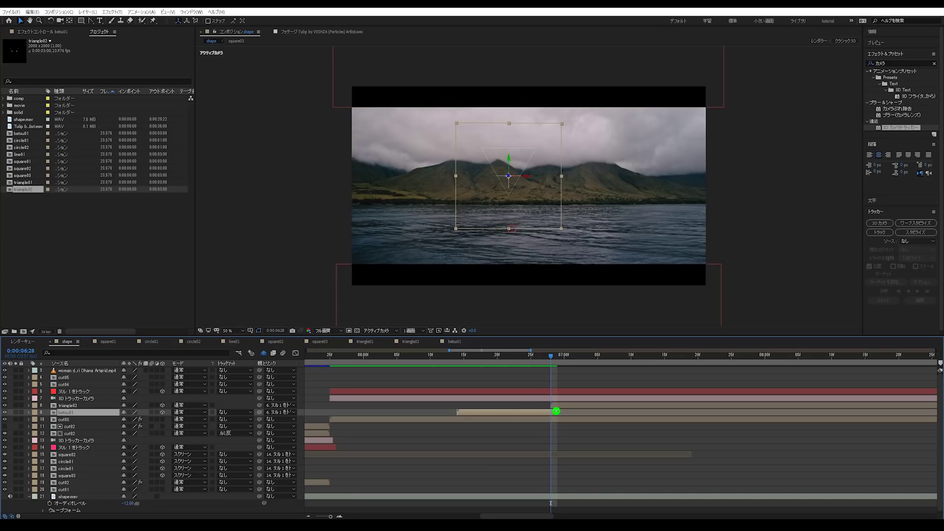
{"action": "left_click_drag", "start_coordinate": [554, 412], "coordinate": [552, 412]}
Replace the triangle02 layer's source with the triangle01 composition, keeping its placement and parenting.
{"action": "left_click_drag", "start_coordinate": [561, 355], "coordinate": [732, 355]}
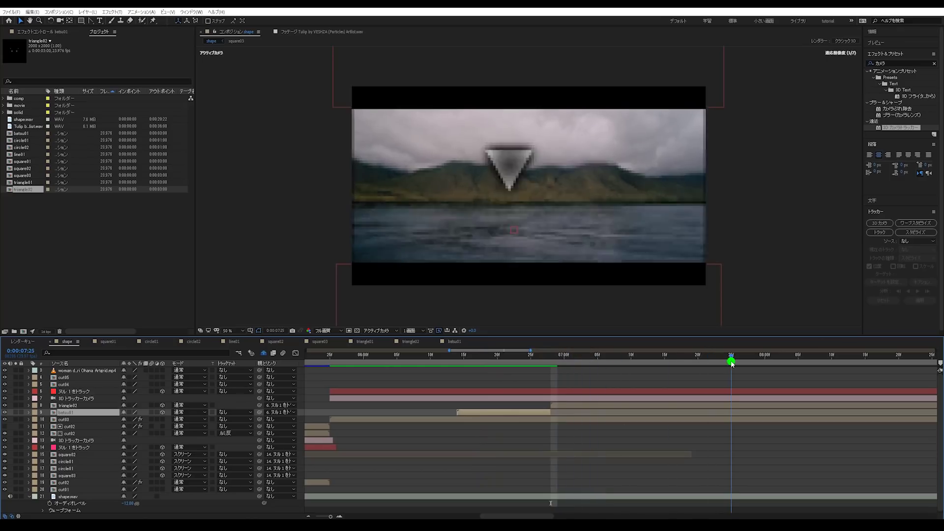
{"action": "left_click_drag", "start_coordinate": [24, 183], "coordinate": [552, 401]}
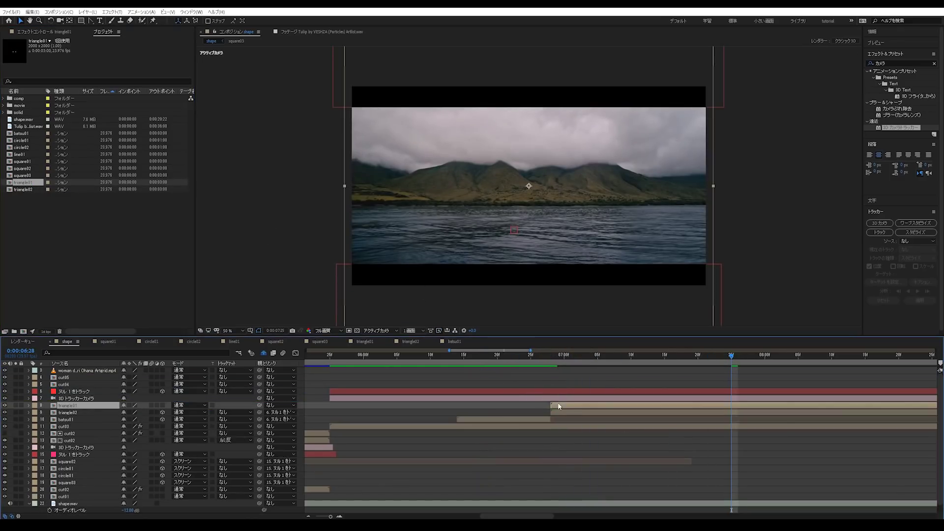
{"action": "key", "text": "ctrl+z"}
{"action": "left_click", "coordinate": [562, 407]}
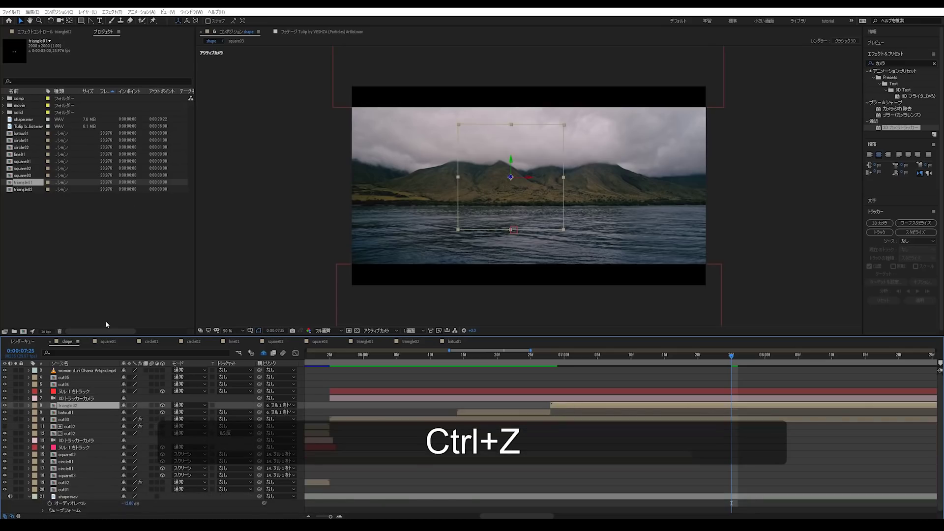
{"action": "key", "text": "ctrl+alt+slash"}
Lower the triangle01 layer slightly and scale it up so the triangle stands larger over the central hill.
{"action": "left_click_drag", "start_coordinate": [538, 355], "coordinate": [598, 358]}
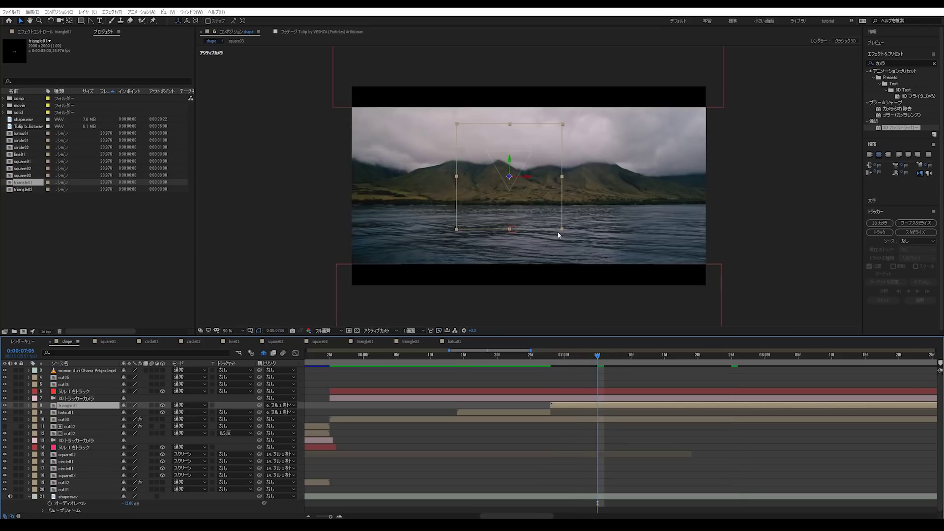
{"action": "left_click_drag", "start_coordinate": [510, 160], "coordinate": [515, 166]}
{"action": "left_click_drag", "start_coordinate": [540, 354], "coordinate": [558, 355]}
{"action": "left_click_drag", "start_coordinate": [563, 243], "coordinate": [713, 305]}
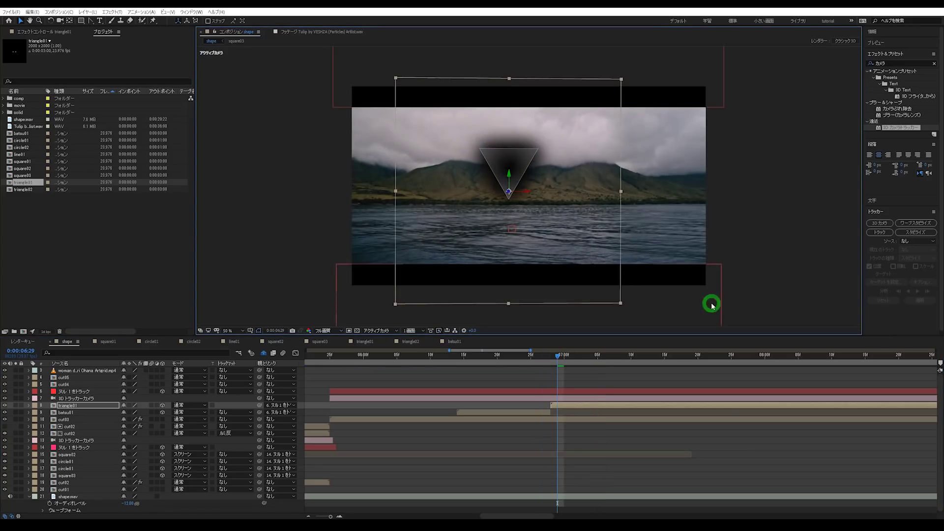
Set the triangle01 layer's blending mode to Screen (スクリーン) and scale the layer down to about two-thirds of its size.
{"action": "left_click", "coordinate": [185, 406]}
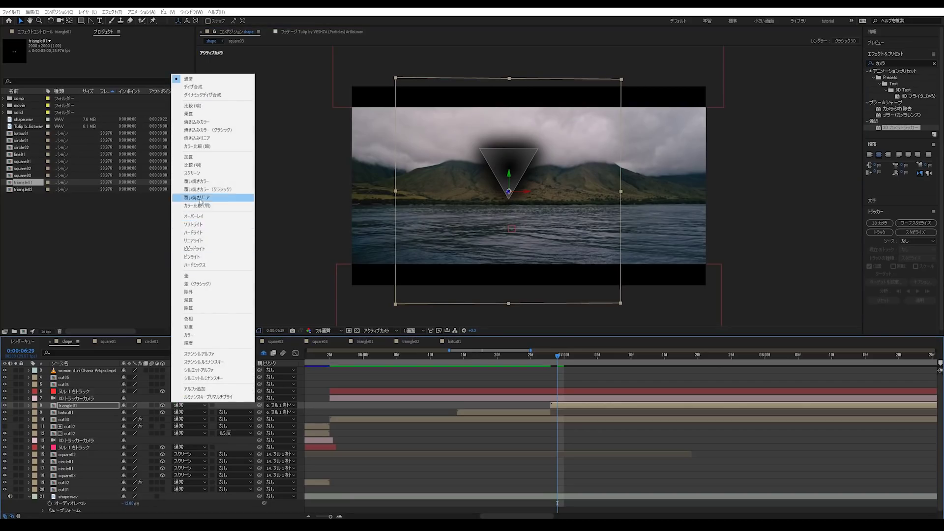
{"action": "left_click", "coordinate": [193, 173]}
{"action": "left_click_drag", "start_coordinate": [525, 362], "coordinate": [618, 354]}
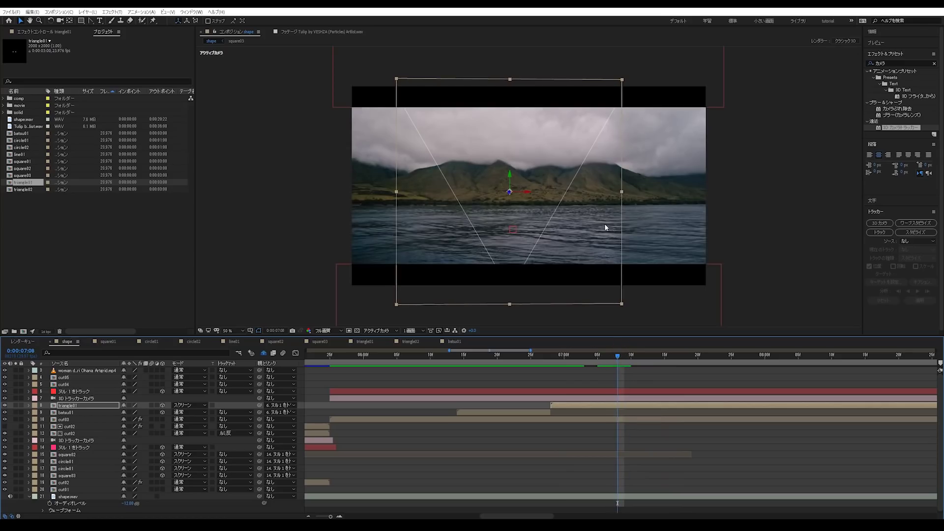
{"action": "left_click_drag", "start_coordinate": [623, 187], "coordinate": [583, 199]}
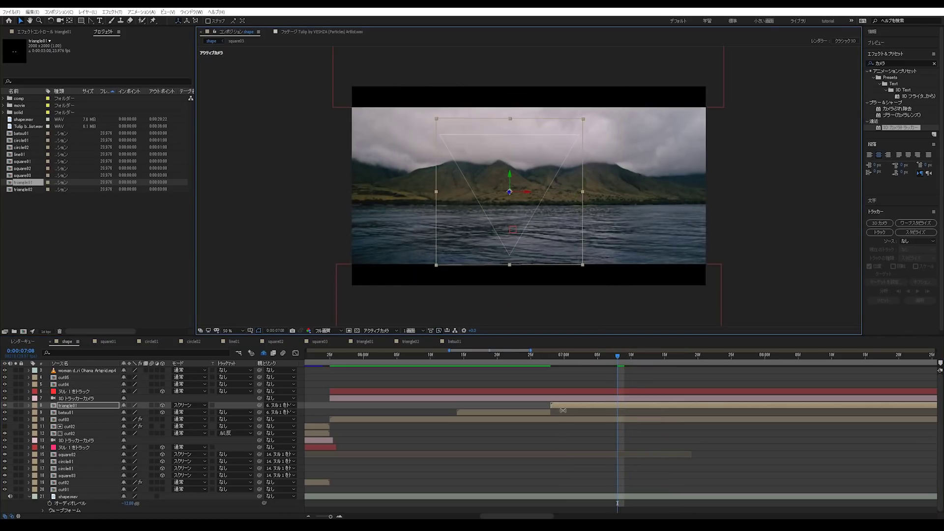
Play back the resized triangle's appearance starting from 0:00:06:14.
{"action": "mouse_move", "coordinate": [538, 354]}
{"action": "left_mouse_down"}
{"action": "mouse_move", "coordinate": [681, 354]}
{"action": "mouse_move", "coordinate": [430, 355]}
{"action": "left_mouse_up"}
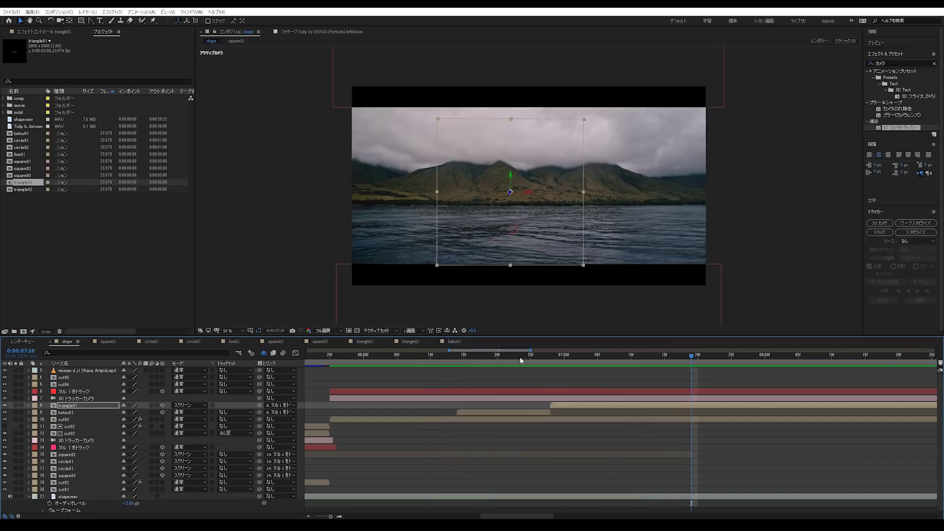
{"action": "left_click_drag", "start_coordinate": [520, 356], "coordinate": [455, 365]}
{"action": "key", "text": "space"}
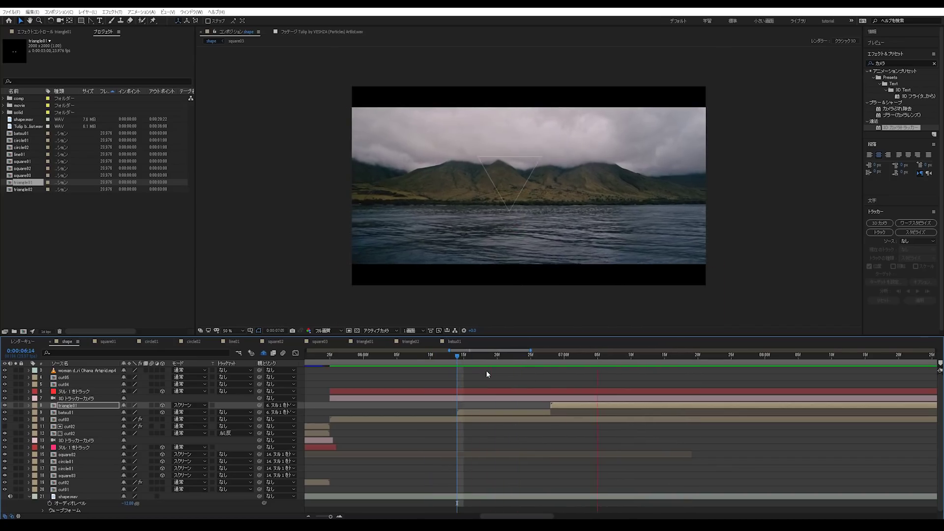
{"action": "key", "text": "space"}
Animate triangle01's Z Rotation with keyframes of 0° at 0:00:06:28 and about 22° at 0:00:07:10.
{"action": "left_click", "coordinate": [551, 356]}
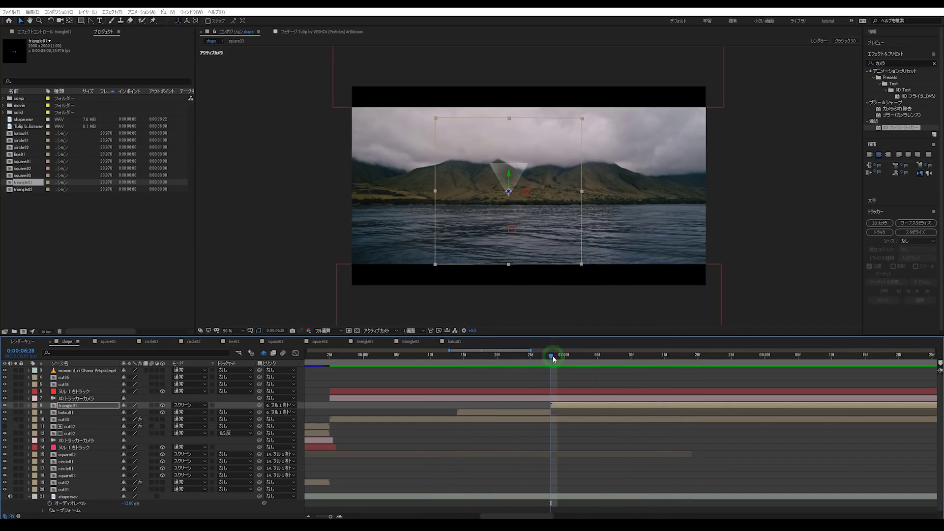
{"action": "key", "text": "r"}
{"action": "left_click", "coordinate": [50, 434]}
{"action": "left_click_drag", "start_coordinate": [556, 360], "coordinate": [633, 368]}
{"action": "key", "text": "ctrl+z"}
{"action": "mouse_move", "coordinate": [131, 434]}
{"action": "left_mouse_down"}
{"action": "mouse_move", "coordinate": [147, 430]}
{"action": "mouse_move", "coordinate": [130, 425]}
{"action": "left_mouse_up"}
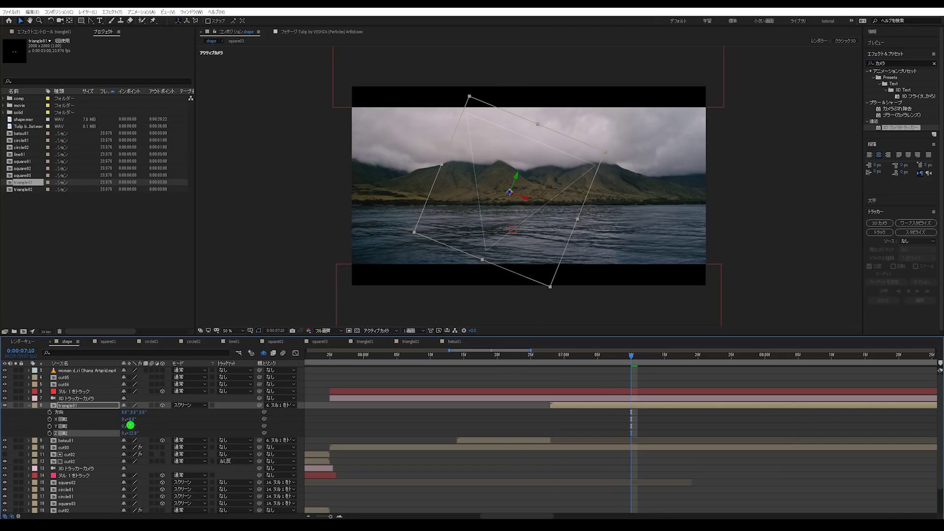
{"action": "left_click", "coordinate": [48, 433]}
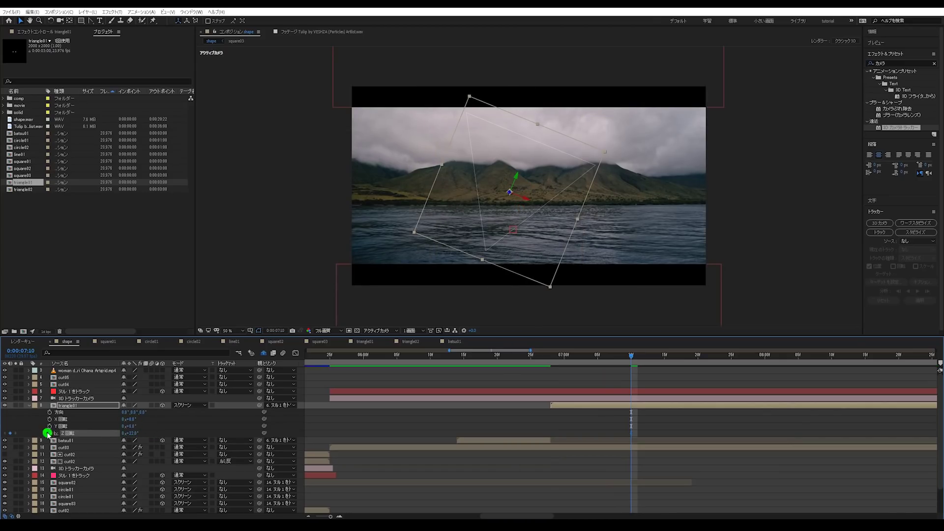
{"action": "left_click", "coordinate": [552, 361]}
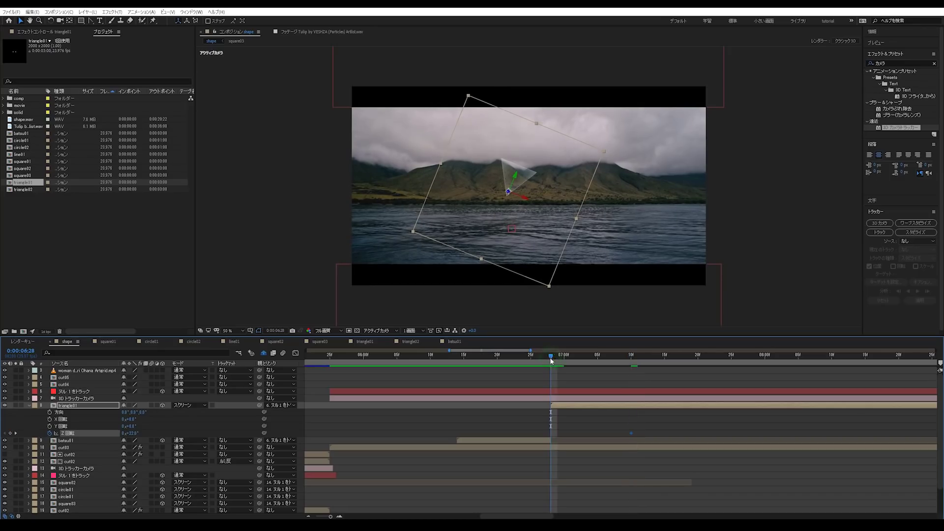
{"action": "type", "text": "0"}
{"action": "key", "text": "Return"}
Preview the triangle's new rotation animation from shortly before the layer starts.
{"action": "key", "text": "space"}
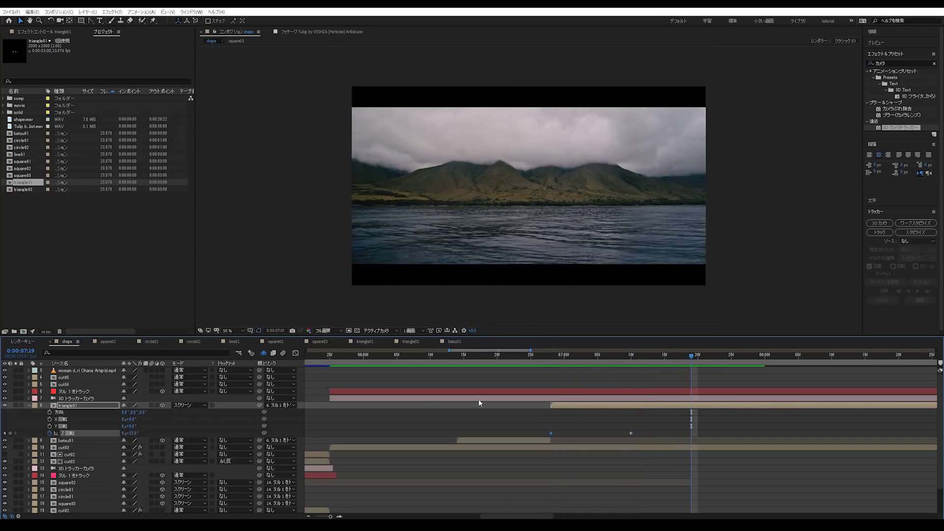
{"action": "left_click_drag", "start_coordinate": [582, 354], "coordinate": [444, 356]}
{"action": "key", "text": "space"}
{"action": "key", "text": "space"}
Go to 0:00:06:28 and move triangle01's anchor point up to the middle of the triangle shape.
{"action": "left_click_drag", "start_coordinate": [553, 357], "coordinate": [556, 359]}
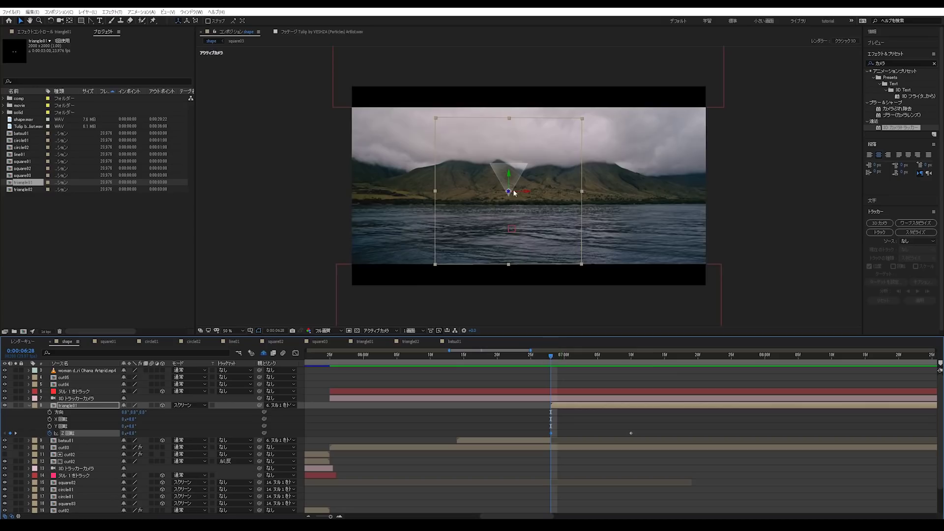
{"action": "scroll", "coordinate": [517, 187], "scroll_direction": "up", "scroll_amount": 2}
{"action": "left_click", "coordinate": [68, 23]}
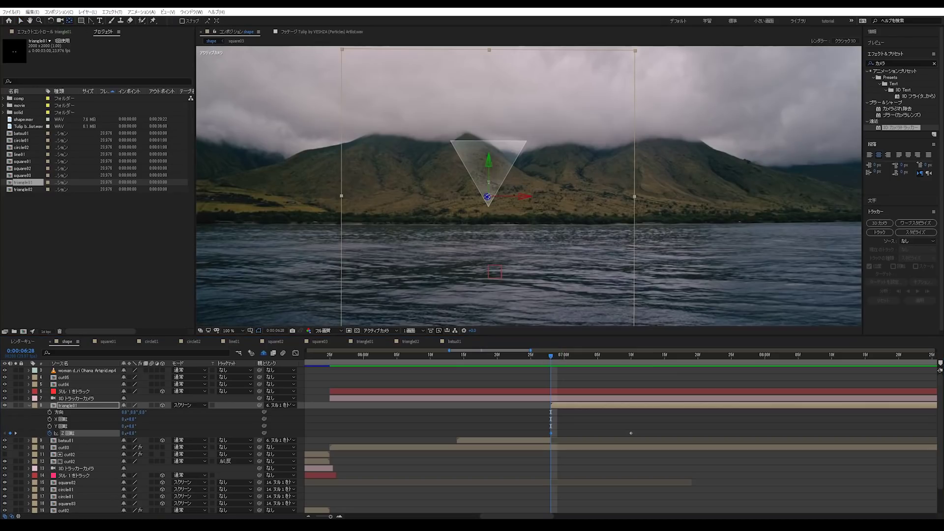
{"action": "left_click_drag", "start_coordinate": [489, 182], "coordinate": [500, 106]}
Preview the triangle rotating around its new anchor point, starting from 0:00:06:11.
{"action": "key", "text": "space"}
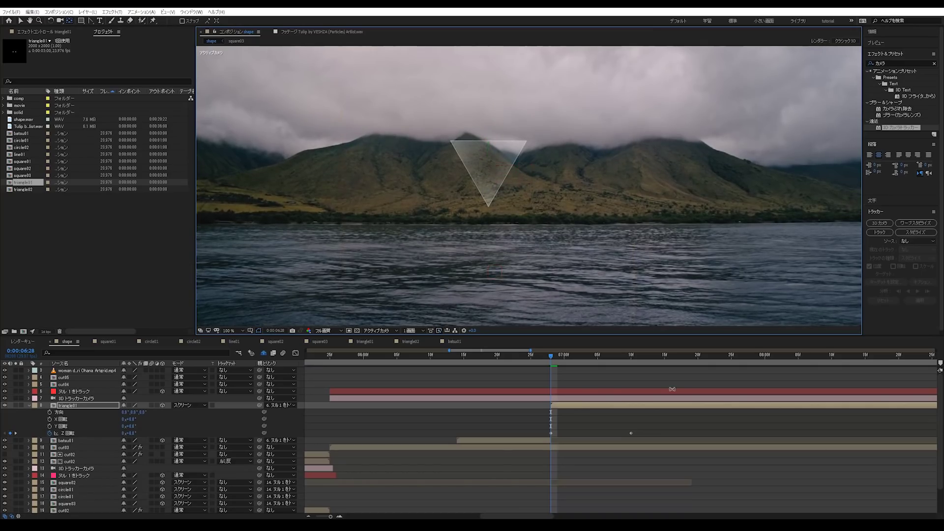
{"action": "key", "text": "space"}
{"action": "left_click_drag", "start_coordinate": [559, 365], "coordinate": [442, 365]}
{"action": "key", "text": "space"}
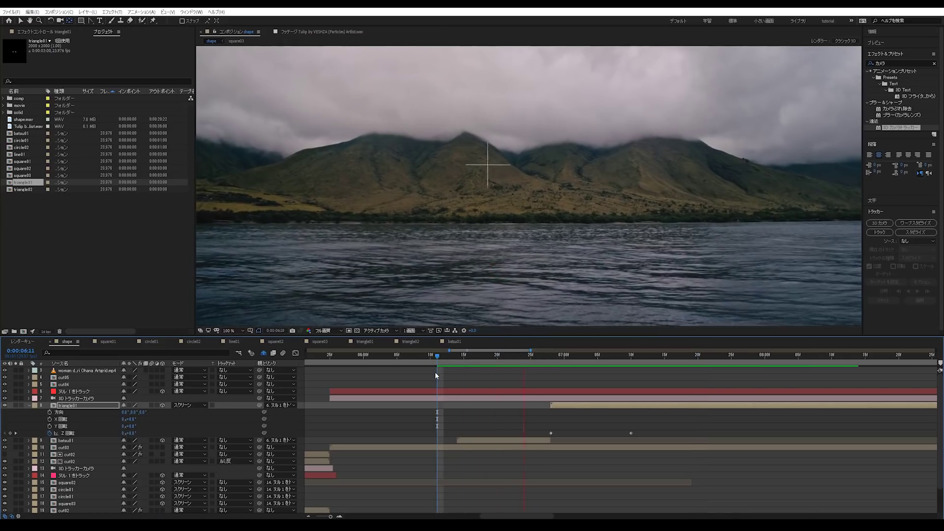
{"action": "key", "text": "space"}
Collapse triangle01's properties, replay the transition from 0:00:06:05 and park the playhead at 0:00:07:10.
{"action": "key", "text": "comma"}
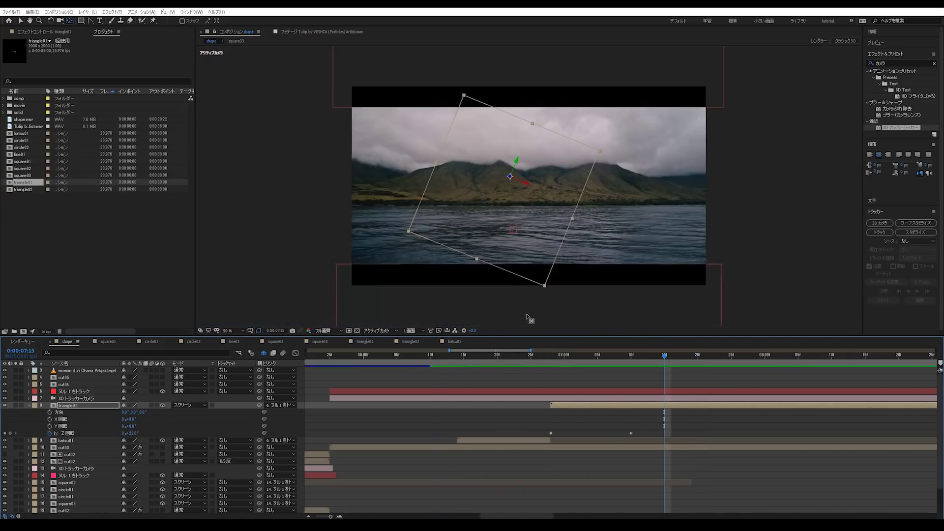
{"action": "left_click_drag", "start_coordinate": [567, 365], "coordinate": [611, 369]}
{"action": "left_click", "coordinate": [29, 407]}
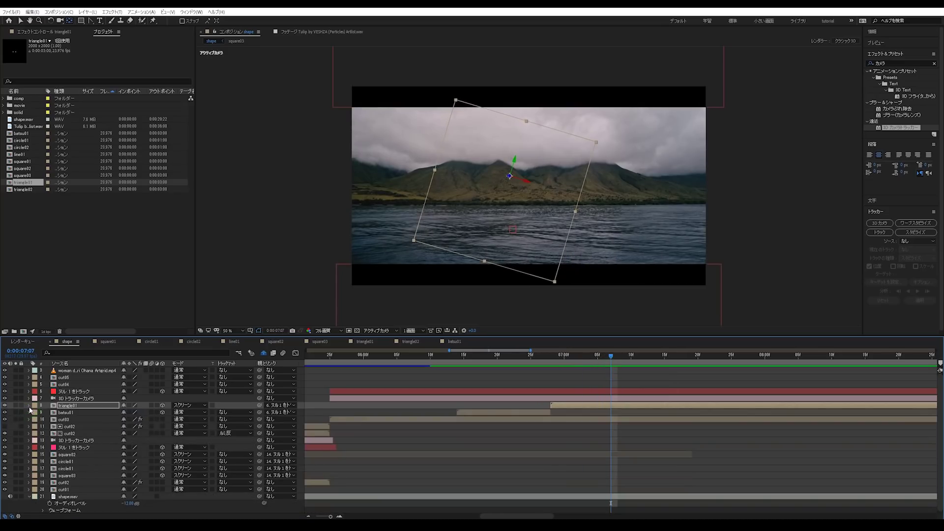
{"action": "scroll", "coordinate": [488, 443], "scroll_direction": "down", "scroll_amount": 2}
{"action": "left_click", "coordinate": [444, 365]}
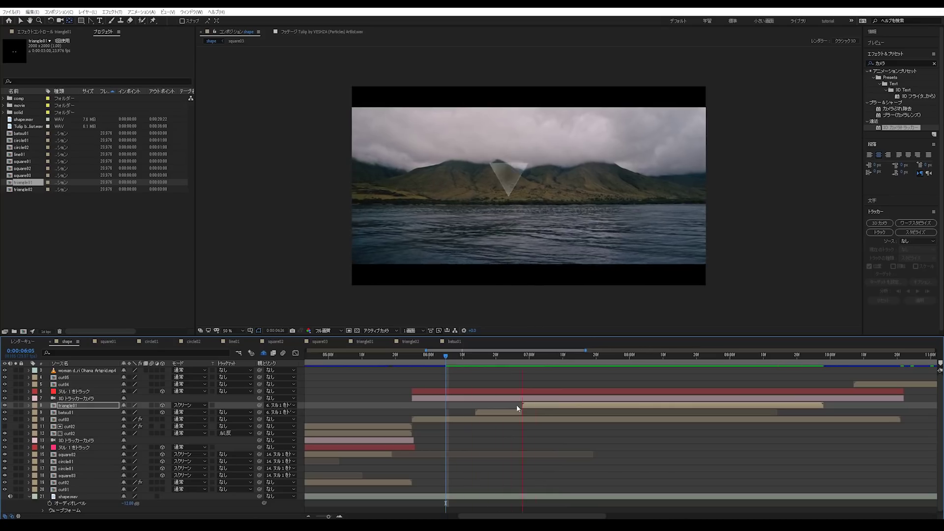
{"action": "left_click", "coordinate": [582, 356]}
{"action": "left_click_drag", "start_coordinate": [582, 356], "coordinate": [563, 361]}
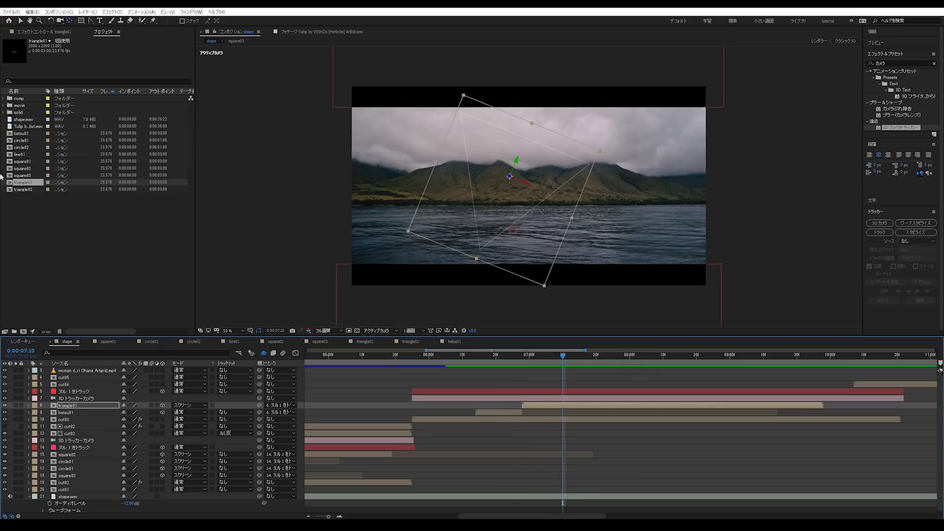
{"action": "mouse_move", "coordinate": [24, 155]}
{"action": "left_mouse_down"}
{"action": "mouse_move", "coordinate": [211, 264]}
{"action": "mouse_move", "coordinate": [569, 403]}
{"action": "left_mouse_up"}
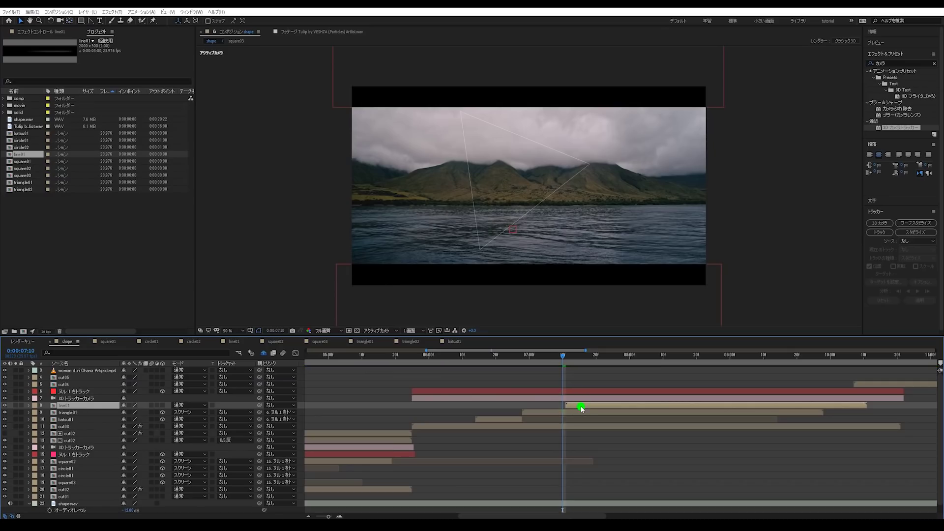
{"action": "key", "text": "ctrl+z"}
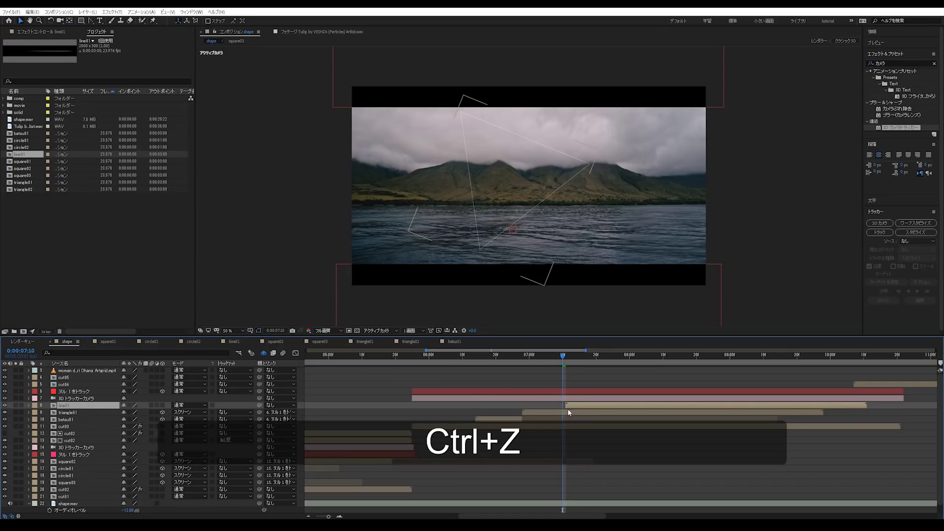
{"action": "key", "text": "ctrl+z"}
Duplicate the triangle01 layer and shift the copy so that it starts at 0:00:07:10.
{"action": "left_click", "coordinate": [566, 408]}
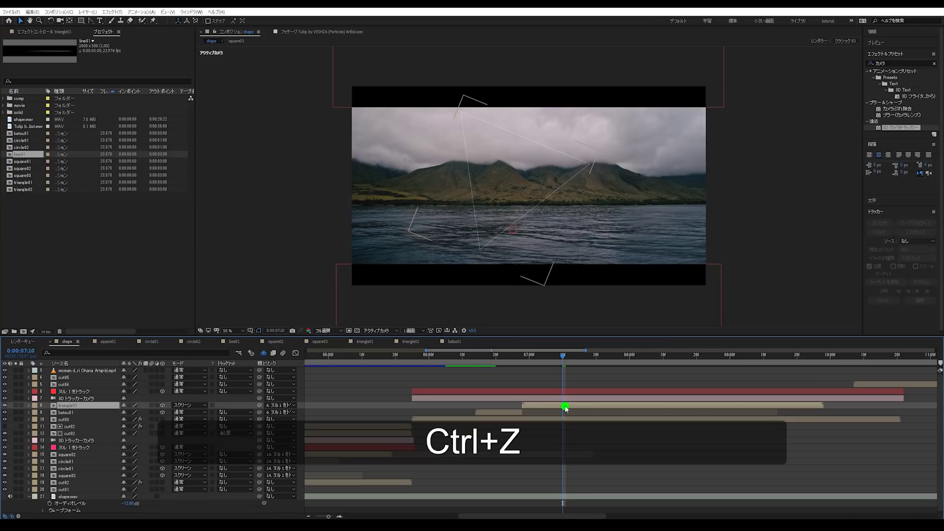
{"action": "key", "text": "ctrl+d"}
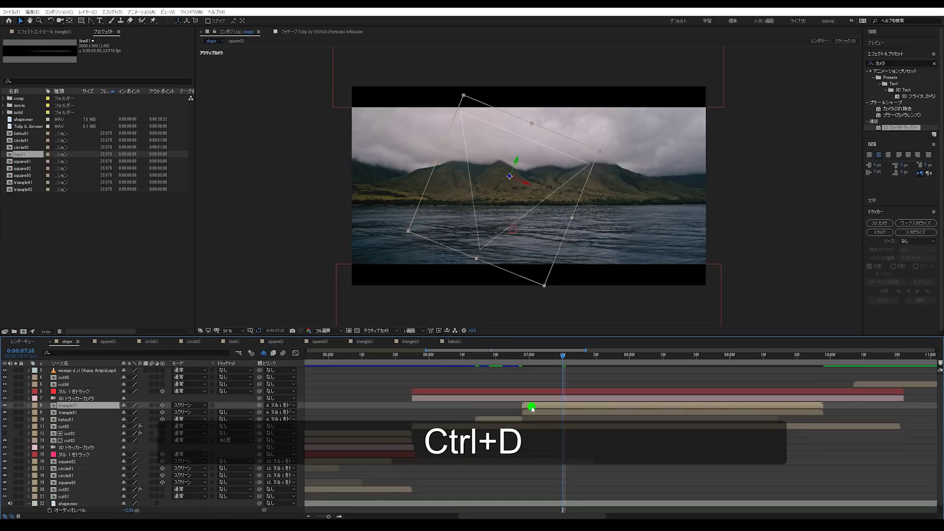
{"action": "left_click_drag", "start_coordinate": [537, 409], "coordinate": [565, 410]}
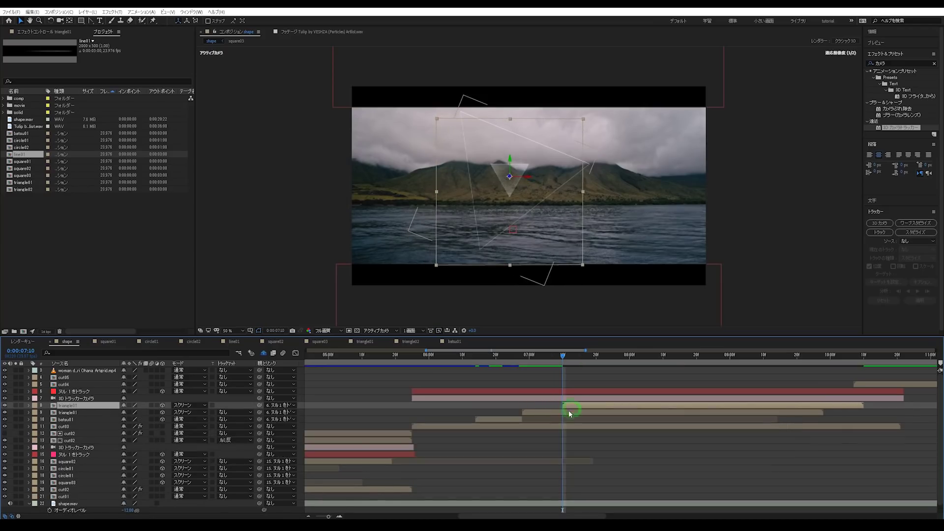
Trim the original triangle01 layer's end to 0:00:07:10 and replace the duplicate's source with the line01 composition.
{"action": "left_click", "coordinate": [569, 414]}
{"action": "key", "text": "alt+]"}
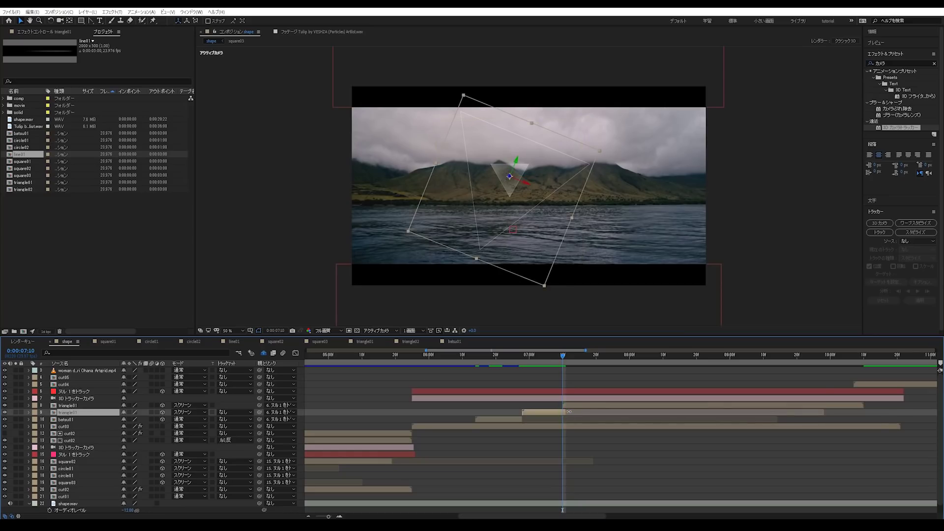
{"action": "left_click", "coordinate": [580, 406]}
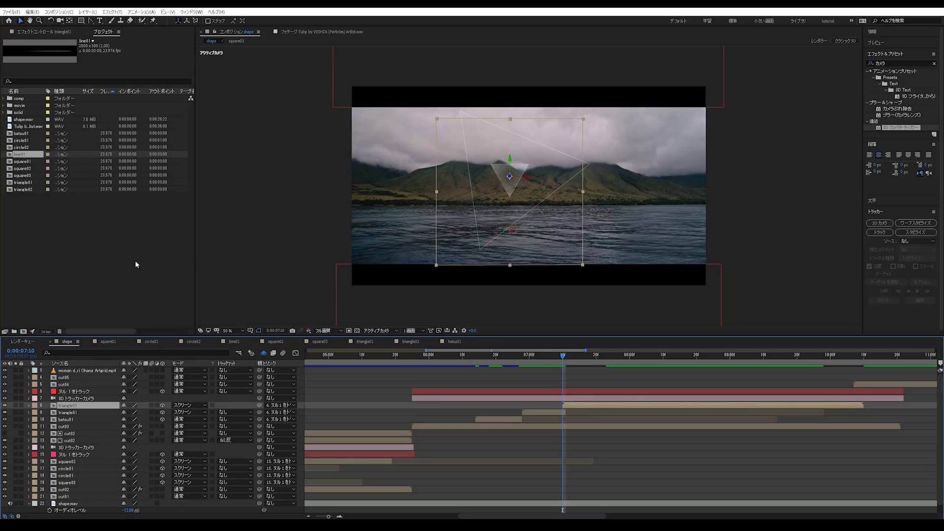
{"action": "key", "text": "ctrl+alt+slash"}
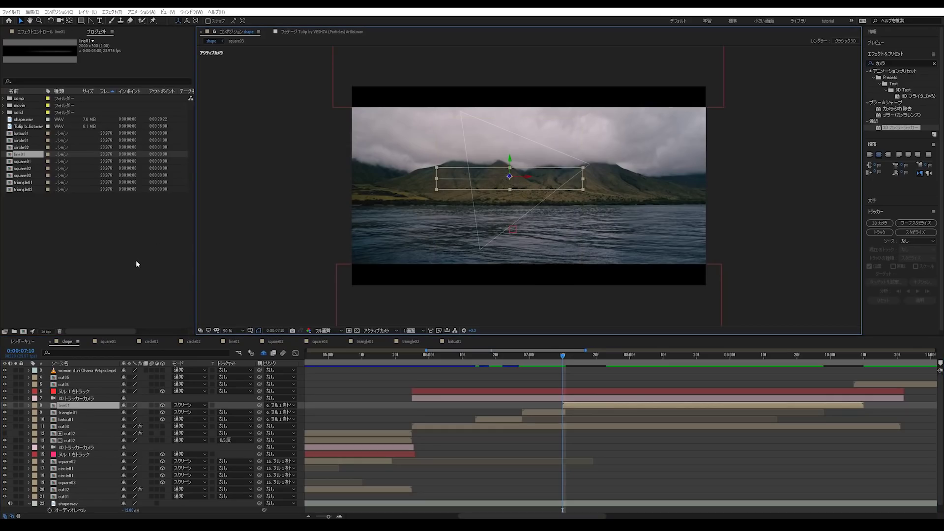
Move line01's anchor point onto the left end of the line, aligned exactly with the line's height.
{"action": "key", "text": "period"}
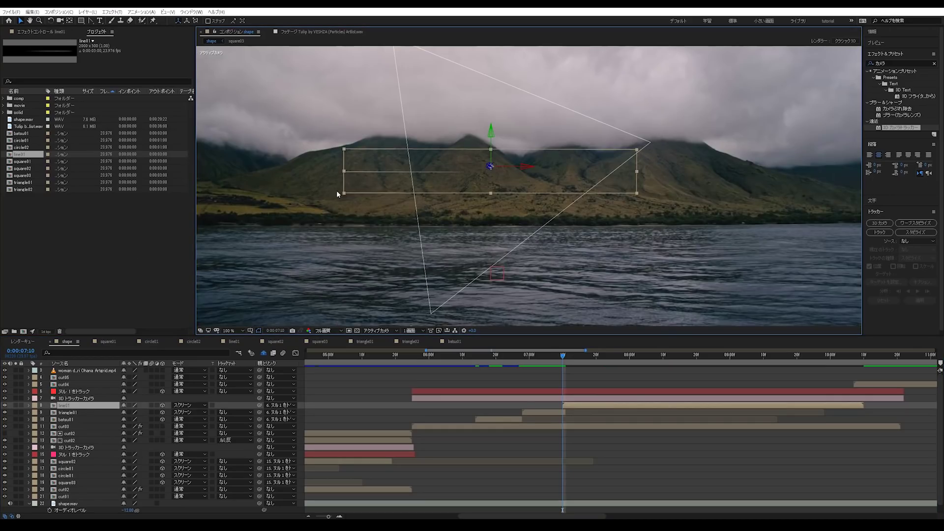
{"action": "left_click", "coordinate": [69, 21]}
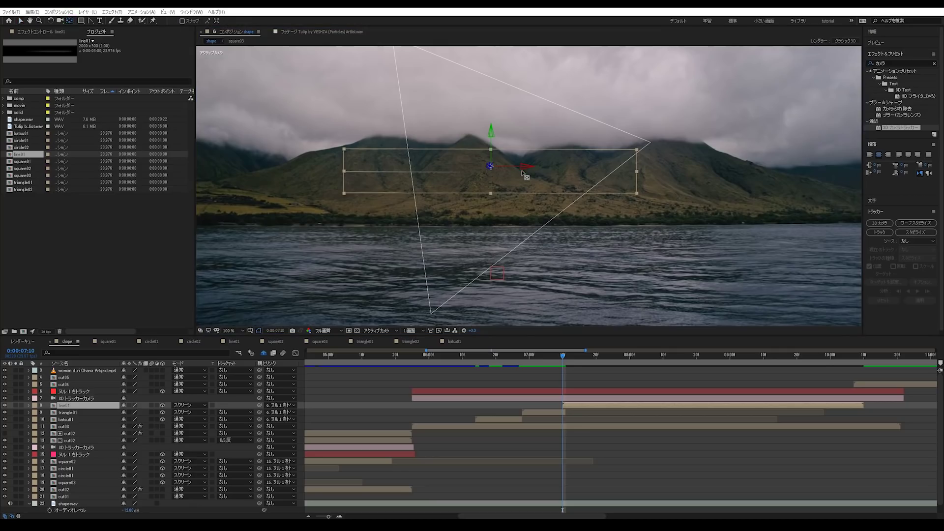
{"action": "left_click_drag", "start_coordinate": [523, 167], "coordinate": [345, 170]}
{"action": "left_click_drag", "start_coordinate": [433, 177], "coordinate": [182, 161]}
{"action": "scroll", "coordinate": [305, 203], "scroll_direction": "up", "scroll_amount": 4}
{"action": "left_click_drag", "start_coordinate": [306, 202], "coordinate": [687, 209]}
{"action": "scroll", "coordinate": [326, 193], "scroll_direction": "down", "scroll_amount": 1}
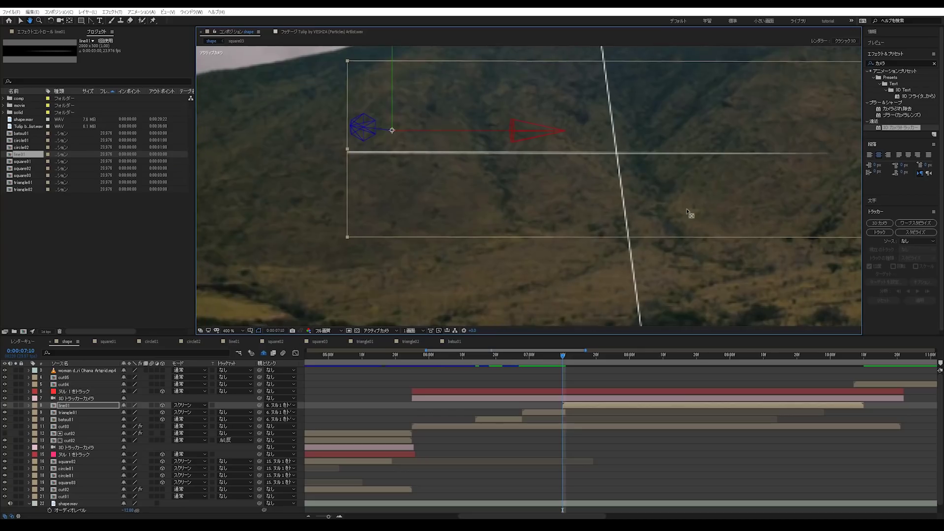
{"action": "left_click_drag", "start_coordinate": [493, 131], "coordinate": [382, 142]}
{"action": "left_click_drag", "start_coordinate": [347, 96], "coordinate": [356, 148]}
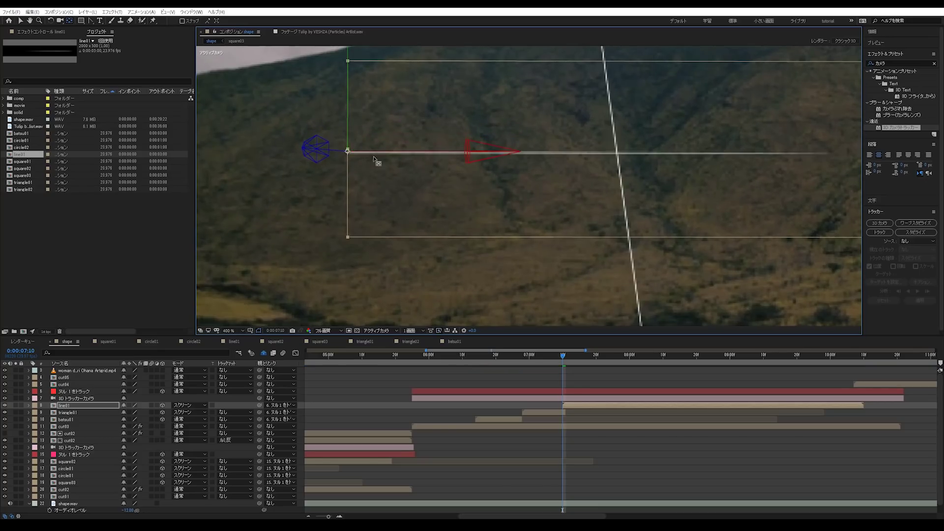
{"action": "key", "text": "comma"}
{"action": "key", "text": "comma"}
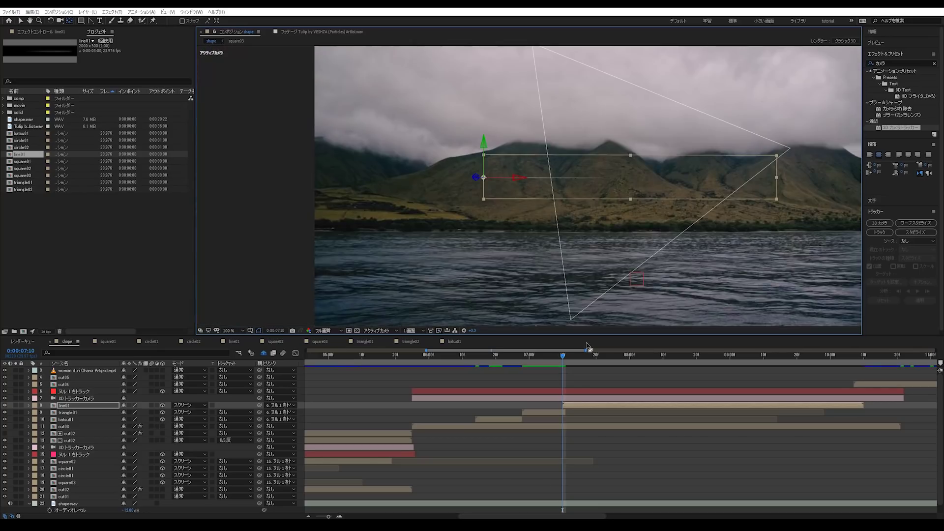
Show line01's rotation properties and remove its Z Rotation keyframes at 0:00:07:10, keeping the value at 0°.
{"action": "left_click", "coordinate": [589, 426]}
{"action": "mouse_move", "coordinate": [576, 359]}
{"action": "left_mouse_down"}
{"action": "mouse_move", "coordinate": [586, 358]}
{"action": "mouse_move", "coordinate": [545, 355]}
{"action": "mouse_move", "coordinate": [577, 358]}
{"action": "left_mouse_up"}
{"action": "left_click", "coordinate": [579, 405]}
{"action": "key", "text": "r"}
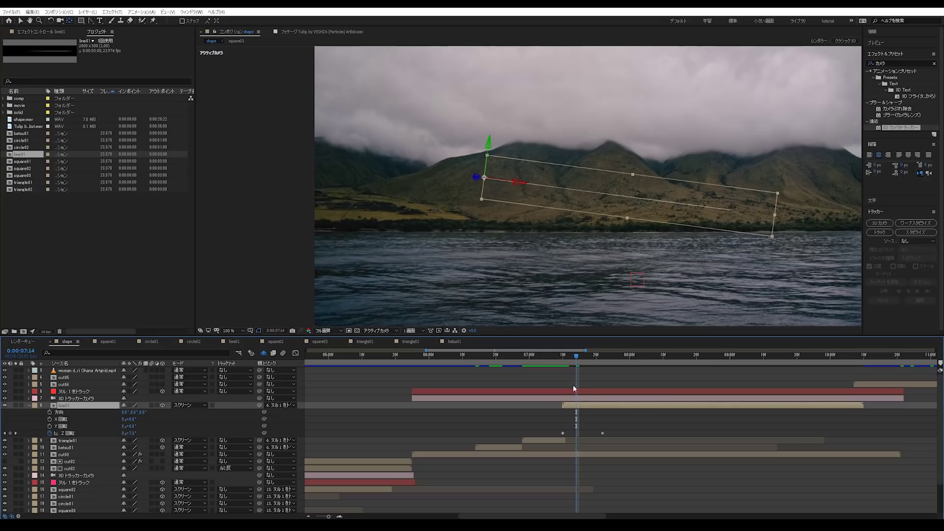
{"action": "left_click_drag", "start_coordinate": [577, 363], "coordinate": [564, 361]}
{"action": "left_click", "coordinate": [49, 434]}
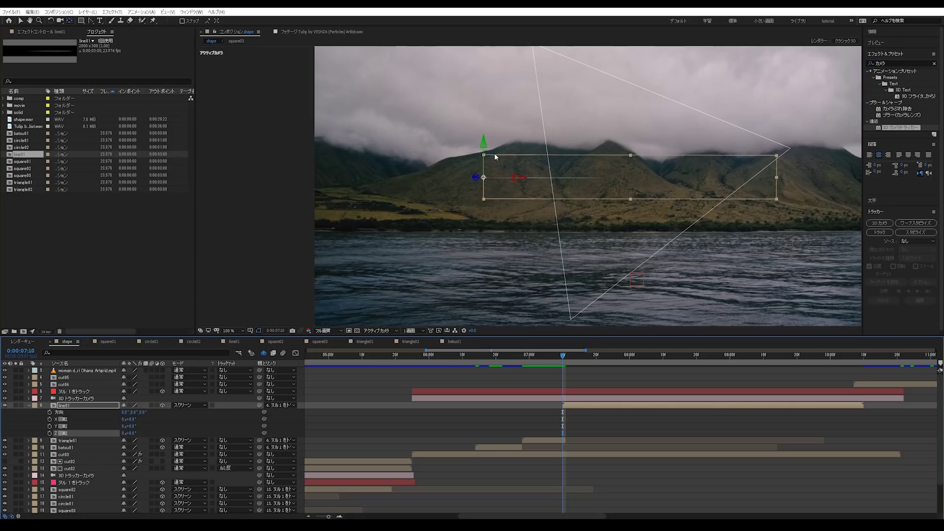
Move the line01 layer up and to the right, into the black bar above the footage.
{"action": "scroll", "coordinate": [489, 157], "scroll_direction": "down", "scroll_amount": 3}
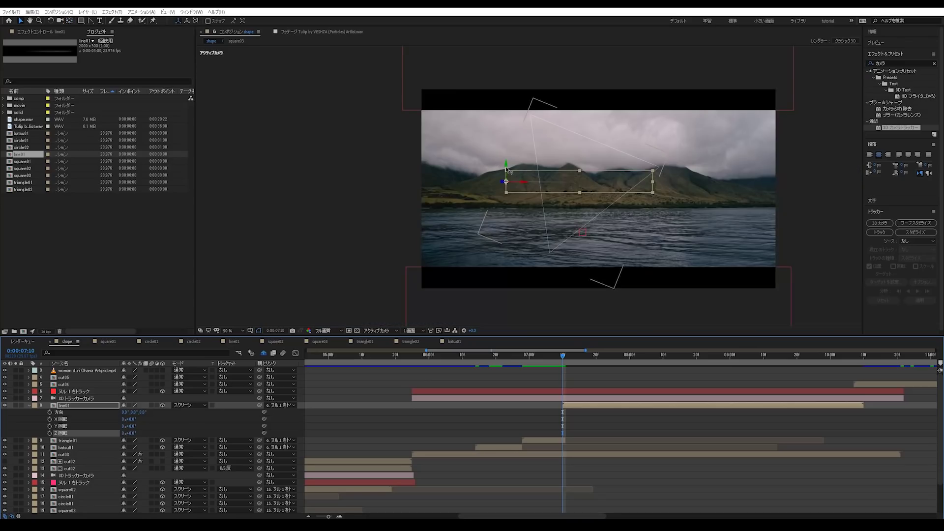
{"action": "left_click_drag", "start_coordinate": [507, 168], "coordinate": [565, 96]}
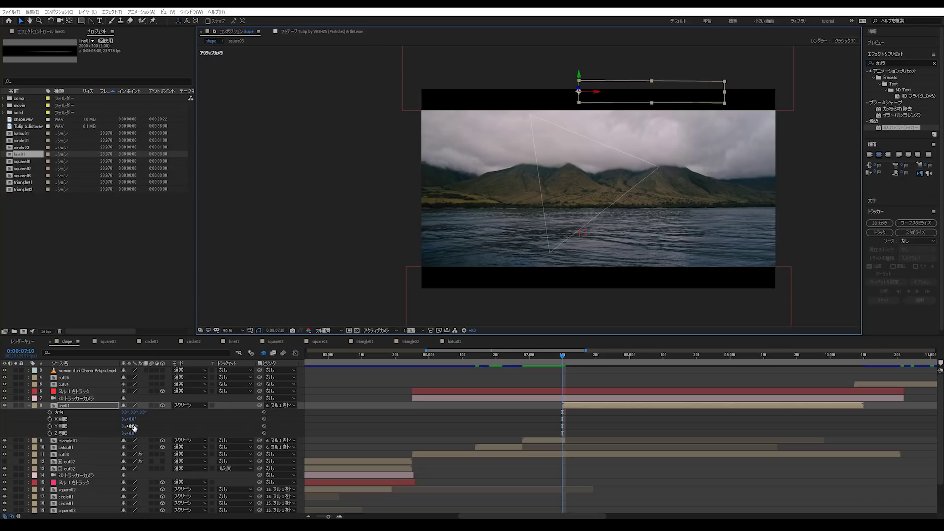
Set line01's Z Rotation to 90° to make the line vertical.
{"action": "mouse_move", "coordinate": [134, 426]}
{"action": "left_mouse_down"}
{"action": "mouse_move", "coordinate": [147, 419]}
{"action": "mouse_move", "coordinate": [136, 436]}
{"action": "left_mouse_up"}
{"action": "key", "text": "ctrl+z"}
{"action": "key", "text": "ctrl+z"}
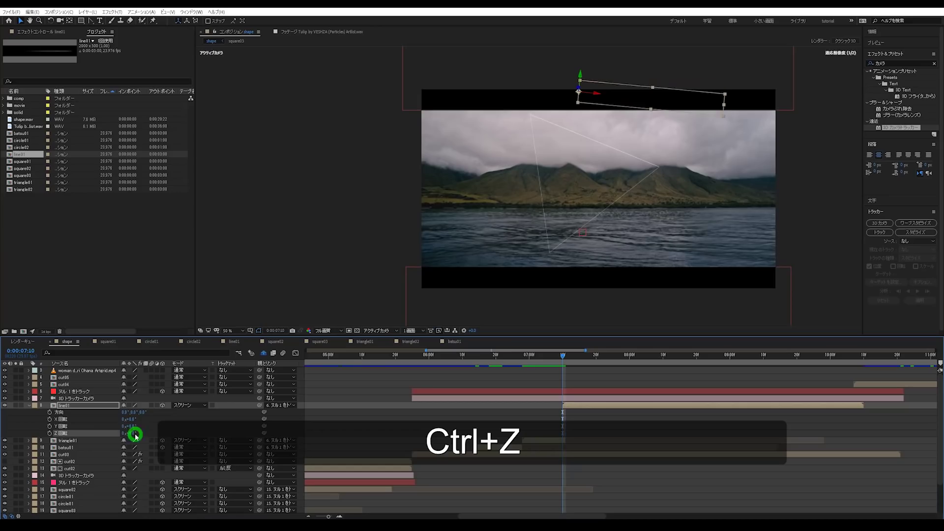
{"action": "key", "text": "KP_9"}
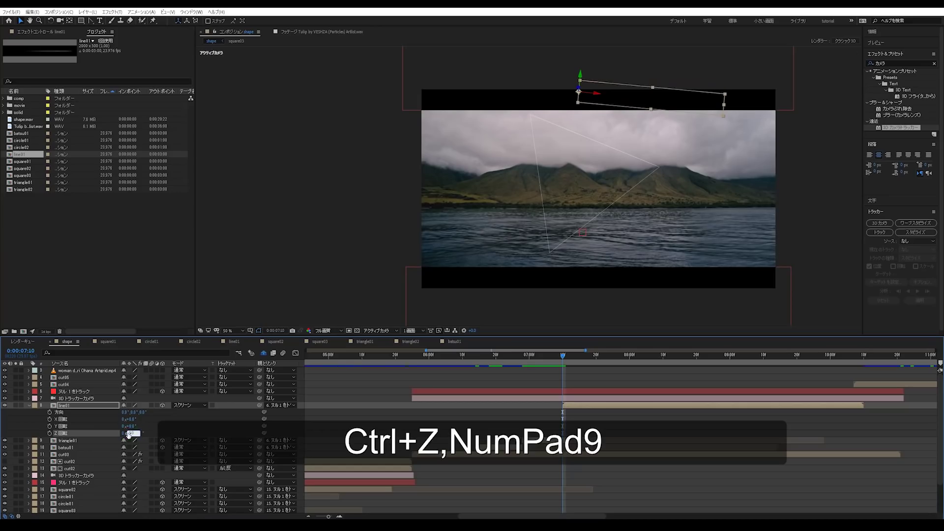
Preview the vertical line01, then shift it slightly upward along its length at 0:00:07:15.
{"action": "key", "text": "space"}
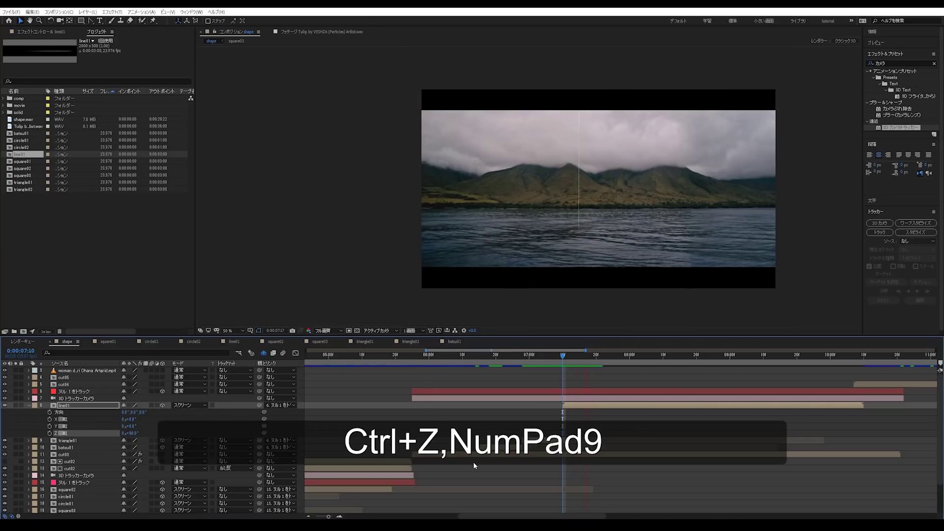
{"action": "key", "text": "space"}
{"action": "mouse_move", "coordinate": [569, 367]}
{"action": "left_mouse_down"}
{"action": "mouse_move", "coordinate": [548, 366]}
{"action": "mouse_move", "coordinate": [581, 366]}
{"action": "left_mouse_up"}
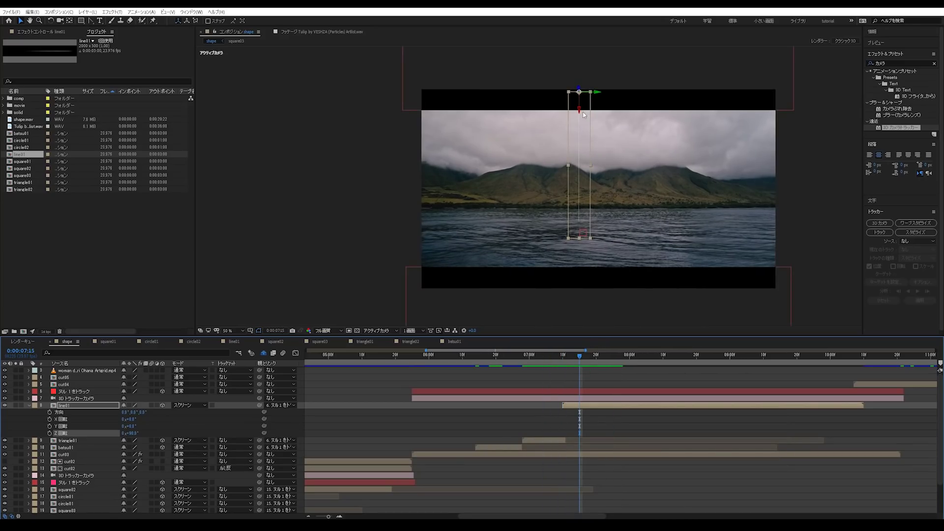
{"action": "left_click_drag", "start_coordinate": [579, 112], "coordinate": [580, 107]}
Play back the triangle-to-line transition from about 0:00:06:28 and again from 0:00:06:15 to check line01's position and timing.
{"action": "key", "text": "space"}
{"action": "left_click_drag", "start_coordinate": [618, 366], "coordinate": [522, 368]}
{"action": "key", "text": "space"}
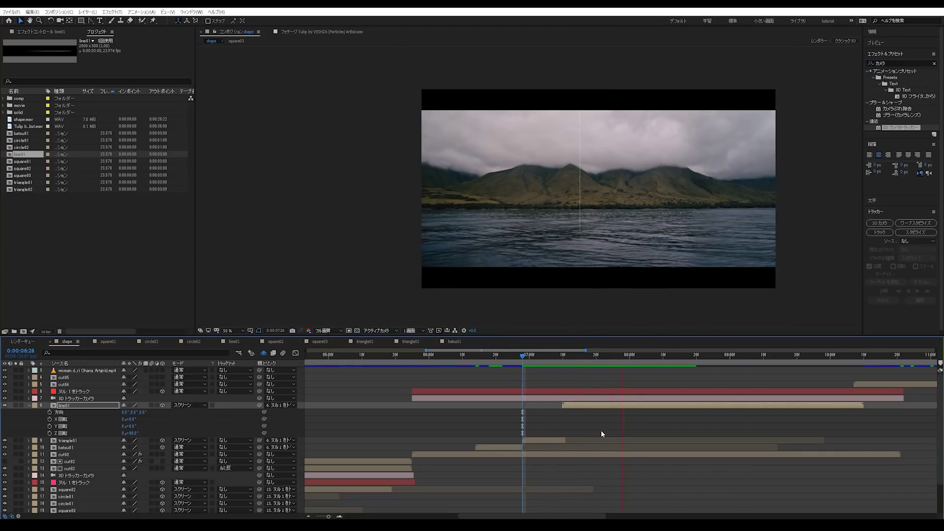
{"action": "key", "text": "space"}
{"action": "key", "text": "ctrl+shift+h"}
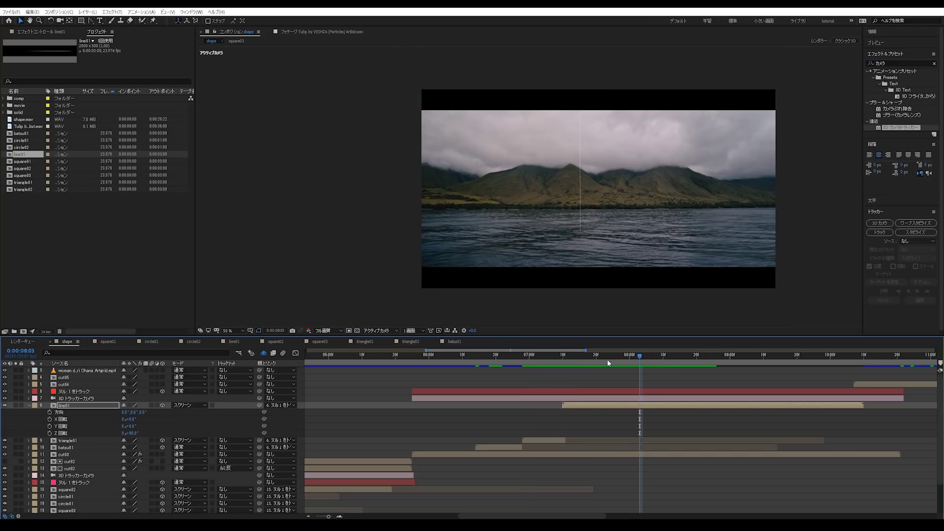
{"action": "left_click_drag", "start_coordinate": [694, 364], "coordinate": [482, 364]}
{"action": "key", "text": "space"}
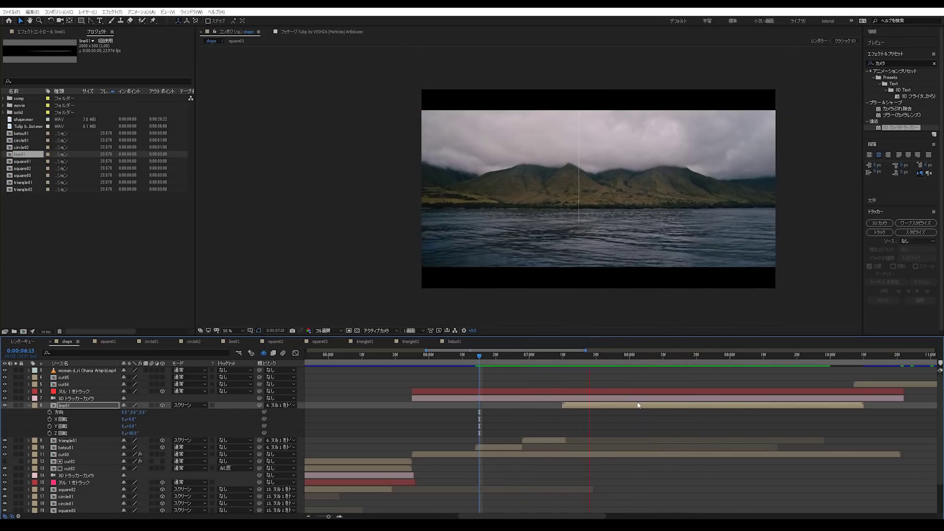
{"action": "key", "text": "space"}
Duplicate the line01 layer at 0:00:08:19 and slide the copy's start to about 0:00:08:16.
{"action": "mouse_move", "coordinate": [675, 355]}
{"action": "left_mouse_down"}
{"action": "mouse_move", "coordinate": [674, 363]}
{"action": "mouse_move", "coordinate": [691, 358]}
{"action": "left_mouse_up"}
{"action": "key", "text": "shift+Page_Down"}
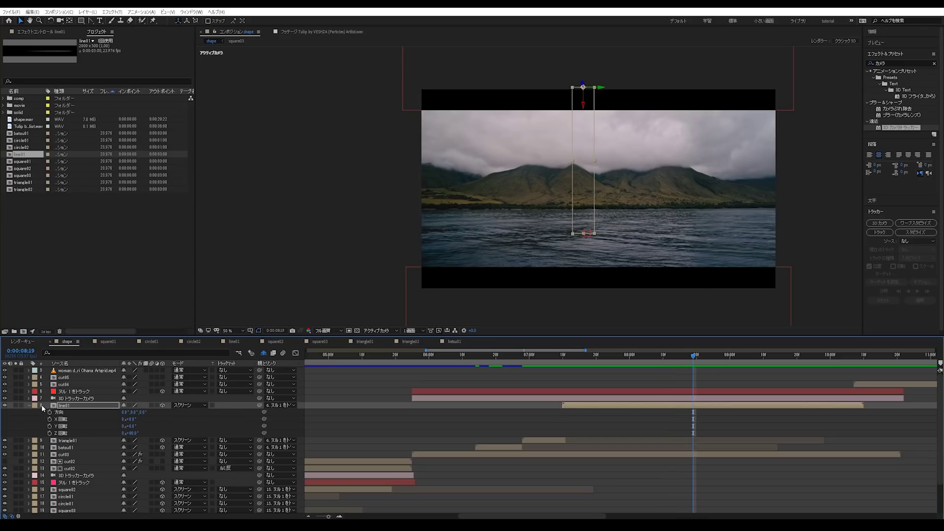
{"action": "left_click", "coordinate": [29, 409]}
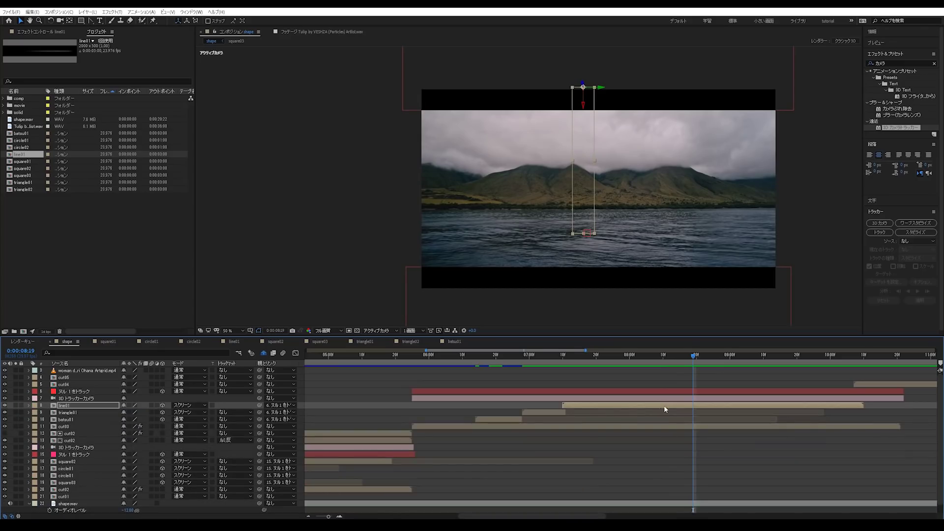
{"action": "key", "text": "ctrl+d"}
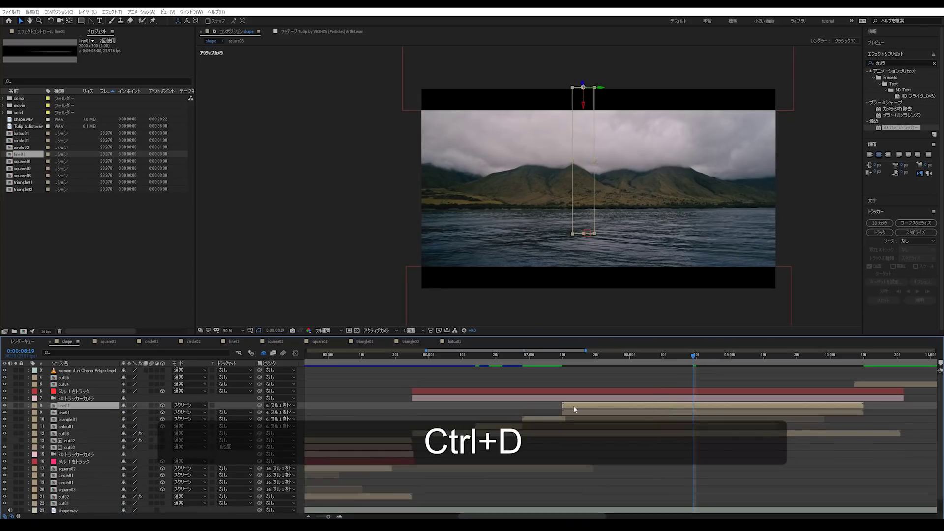
{"action": "mouse_move", "coordinate": [574, 408]}
{"action": "left_mouse_down"}
{"action": "mouse_move", "coordinate": [710, 422]}
{"action": "mouse_move", "coordinate": [643, 412]}
{"action": "mouse_move", "coordinate": [733, 412]}
{"action": "mouse_move", "coordinate": [687, 413]}
{"action": "mouse_move", "coordinate": [696, 413]}
{"action": "left_mouse_up"}
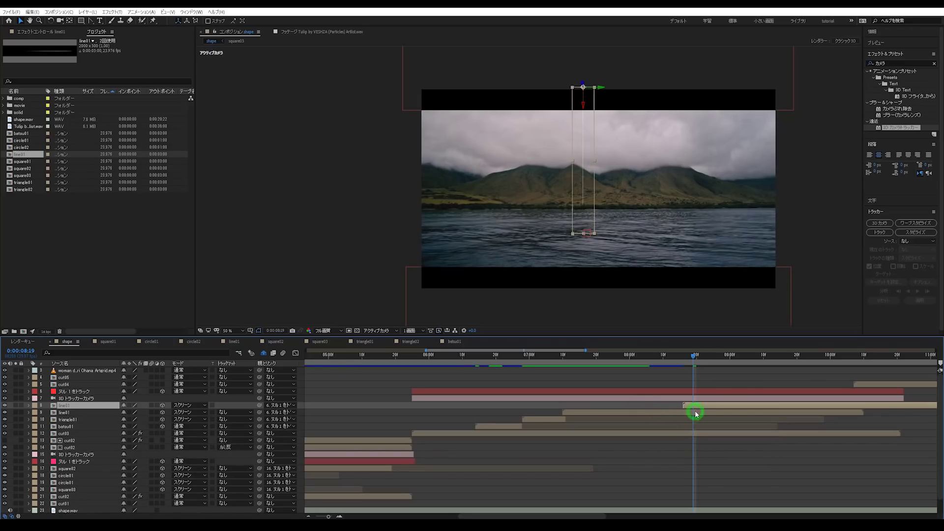
Move the line01 copy down to the vertical line's lower end and set its Z Rotation to about -64°.
{"action": "key", "text": "r"}
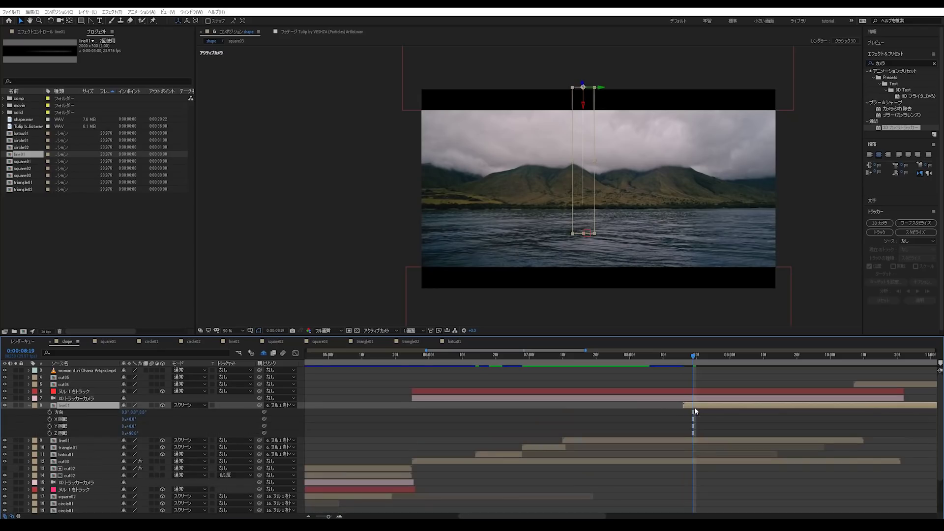
{"action": "mouse_move", "coordinate": [584, 103]}
{"action": "left_mouse_down"}
{"action": "mouse_move", "coordinate": [597, 196]}
{"action": "mouse_move", "coordinate": [601, 181]}
{"action": "left_mouse_up"}
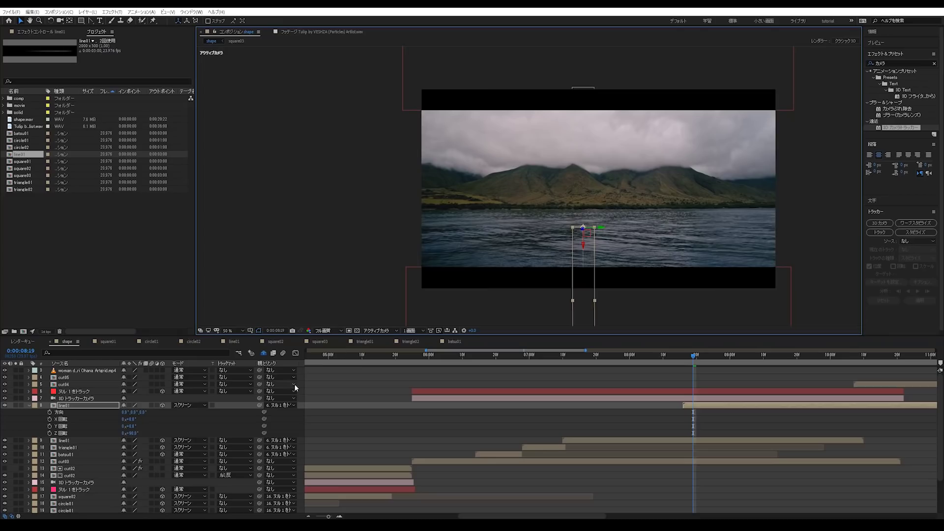
{"action": "left_click_drag", "start_coordinate": [132, 434], "coordinate": [65, 425]}
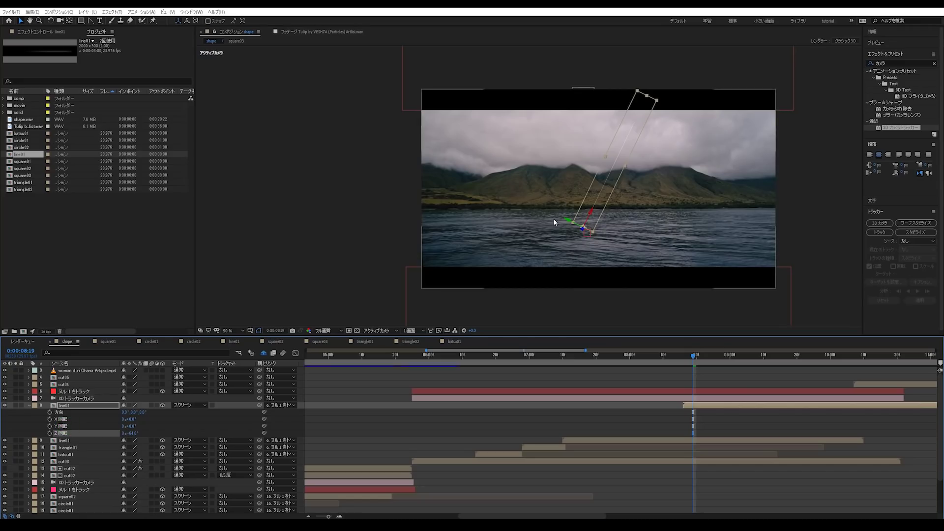
Fine-tune the tilted copy's position so its starting end meets the vertical line's lower tip, and collapse its properties.
{"action": "key", "text": "period"}
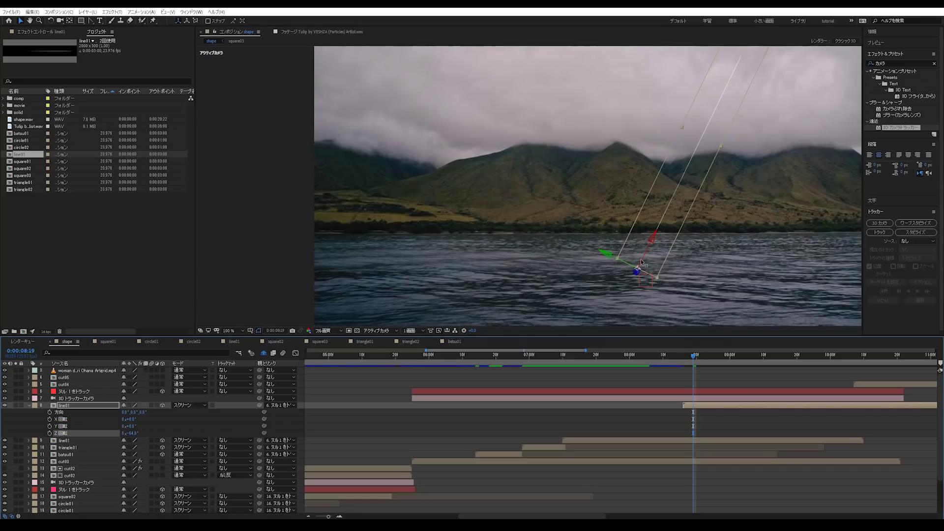
{"action": "left_click", "coordinate": [646, 256]}
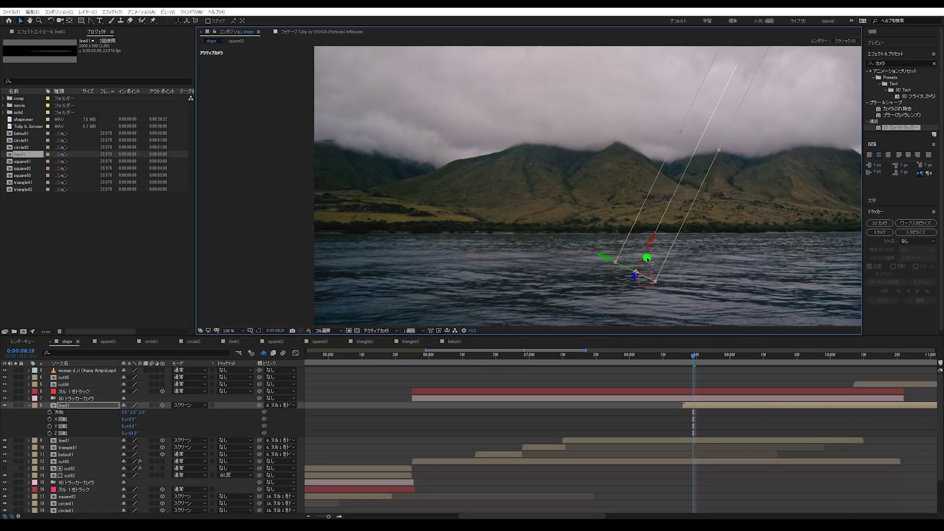
{"action": "scroll", "coordinate": [648, 261], "scroll_direction": "down", "scroll_amount": 2}
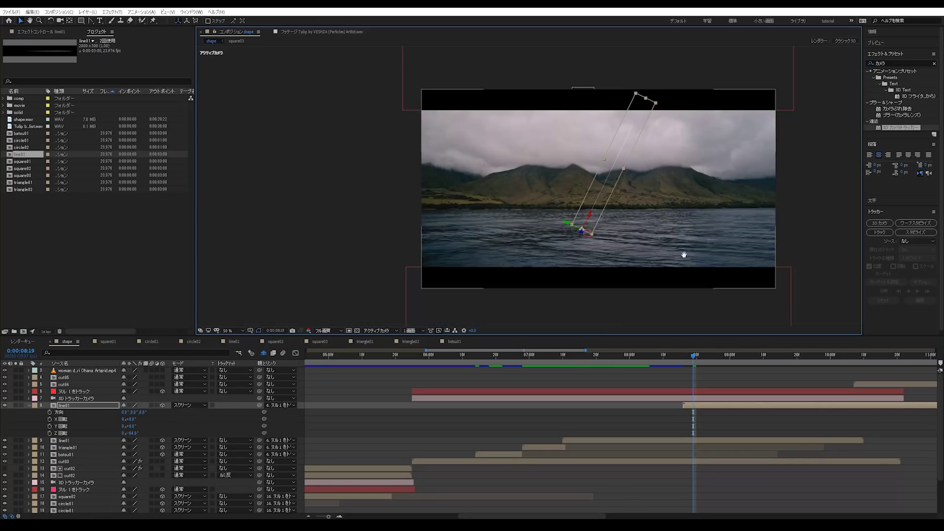
{"action": "mouse_move", "coordinate": [708, 355]}
{"action": "left_mouse_down"}
{"action": "mouse_move", "coordinate": [803, 354]}
{"action": "mouse_move", "coordinate": [673, 361]}
{"action": "mouse_move", "coordinate": [782, 357]}
{"action": "mouse_move", "coordinate": [682, 358]}
{"action": "mouse_move", "coordinate": [721, 360]}
{"action": "mouse_move", "coordinate": [704, 359]}
{"action": "left_mouse_up"}
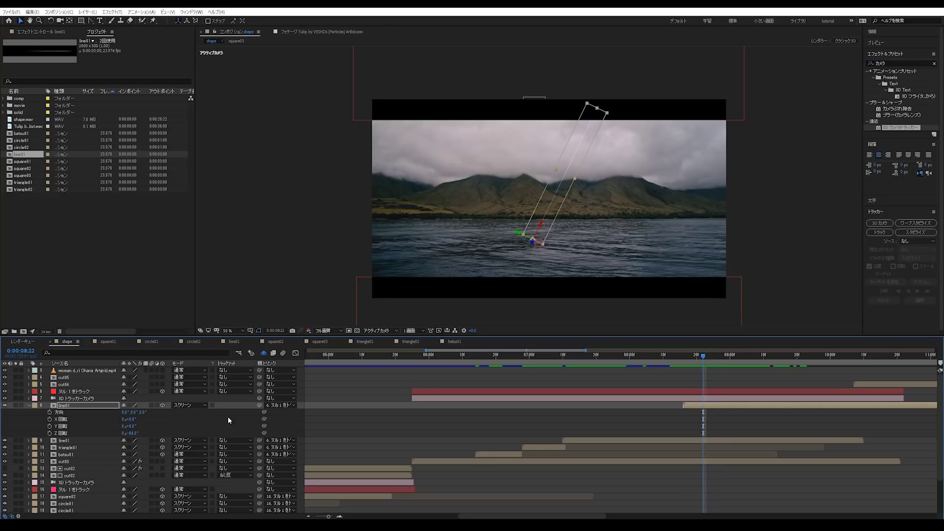
{"action": "left_click", "coordinate": [27, 407]}
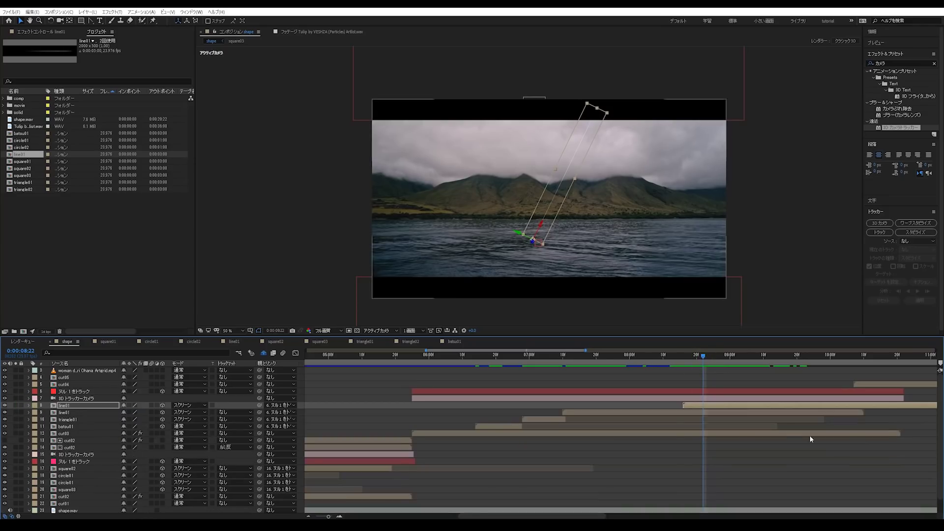
Play back the transition from the vertical line to the tilted line to check their timing and alignment.
{"action": "scroll", "coordinate": [619, 447], "scroll_direction": "right", "scroll_amount": 5}
{"action": "left_click_drag", "start_coordinate": [555, 355], "coordinate": [368, 355]}
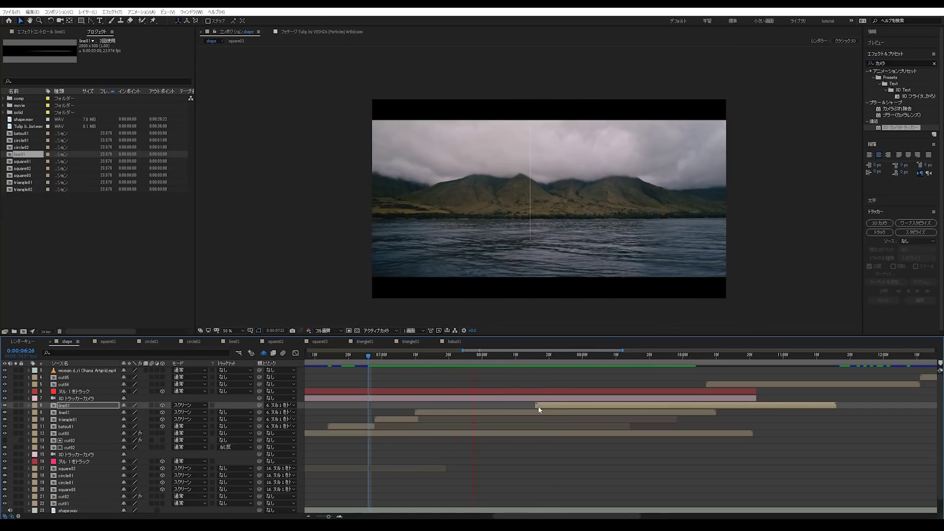
{"action": "key", "text": "space"}
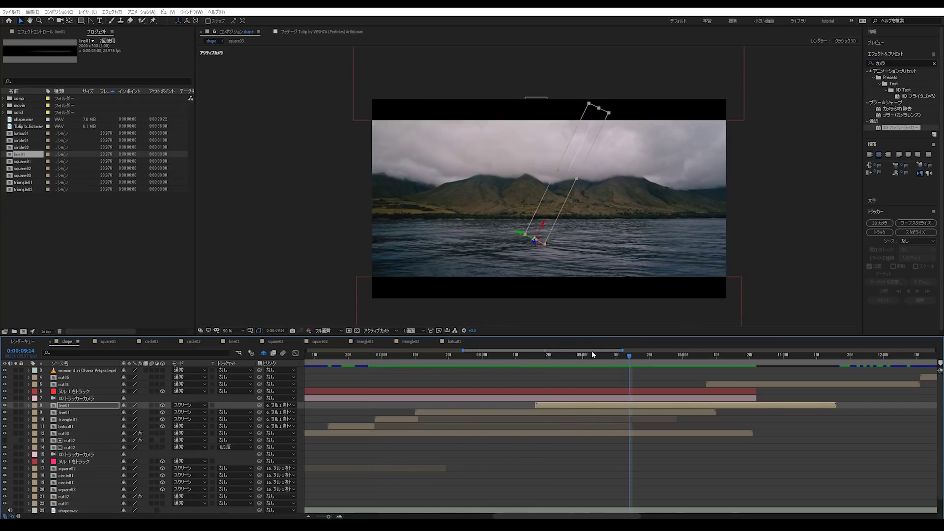
{"action": "left_click", "coordinate": [536, 355]}
{"action": "key", "text": "space"}
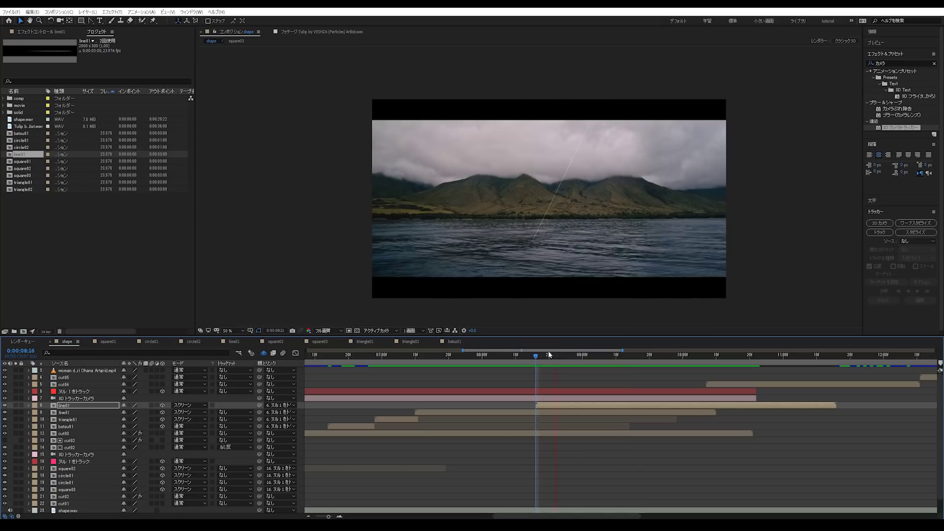
{"action": "key", "text": "space"}
{"action": "left_click", "coordinate": [513, 354]}
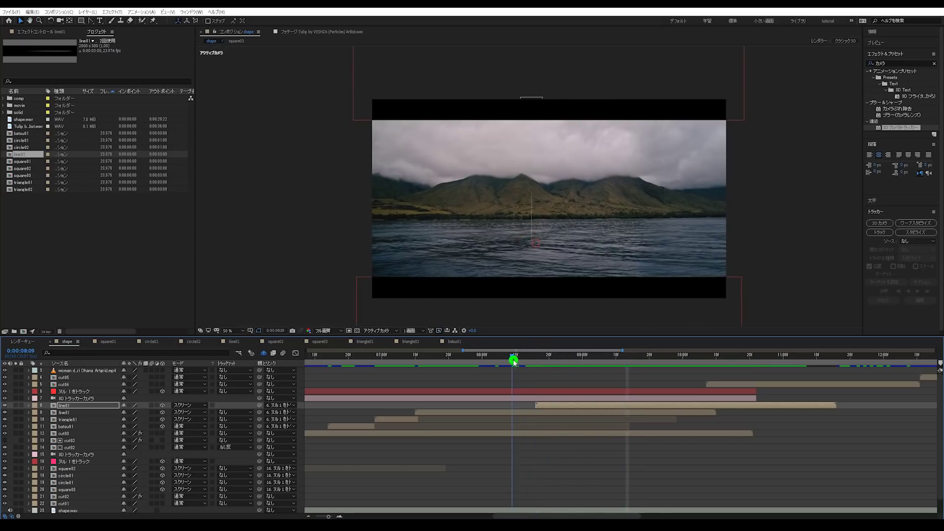
{"action": "key", "text": "space"}
Duplicate the tilted line01 four times at 0:00:08:19 and space the copies horizontally across the footage on both sides.
{"action": "left_click", "coordinate": [545, 356]}
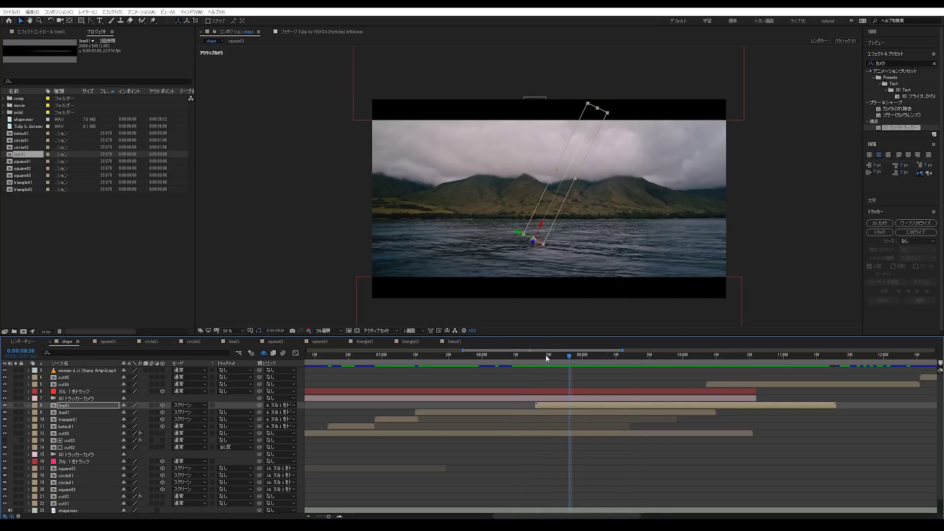
{"action": "key", "text": "ctrl+d"}
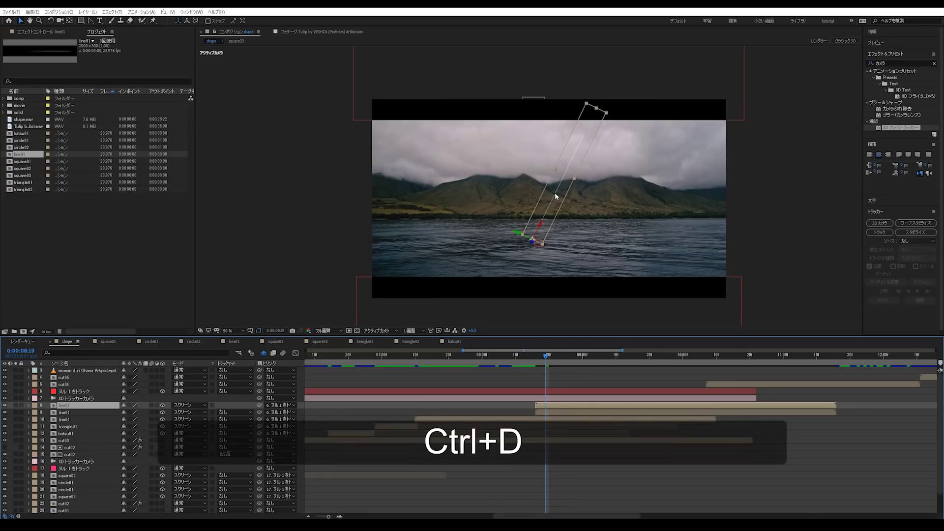
{"action": "left_click_drag", "start_coordinate": [546, 204], "coordinate": [491, 199]}
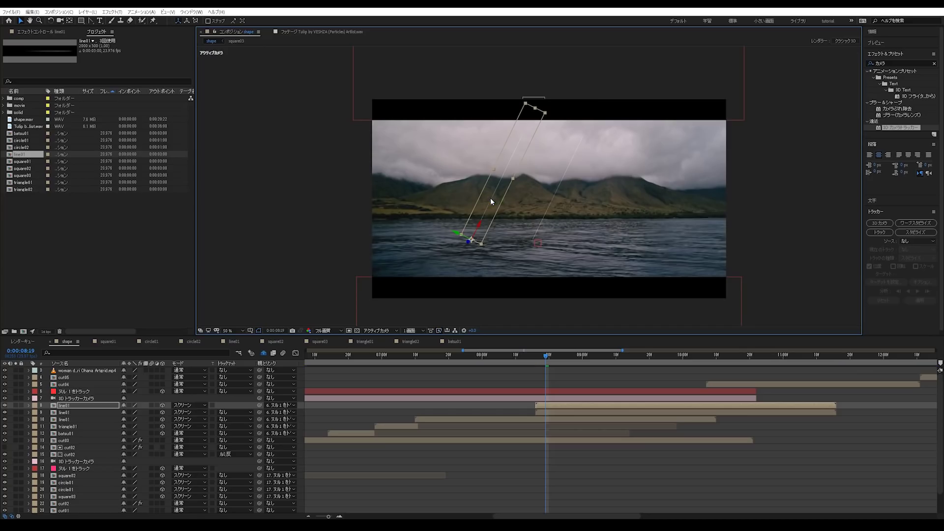
{"action": "key", "text": "ctrl+d"}
{"action": "left_click_drag", "start_coordinate": [490, 193], "coordinate": [709, 191]}
{"action": "key", "text": "ctrl+d"}
{"action": "key", "text": "ctrl+d"}
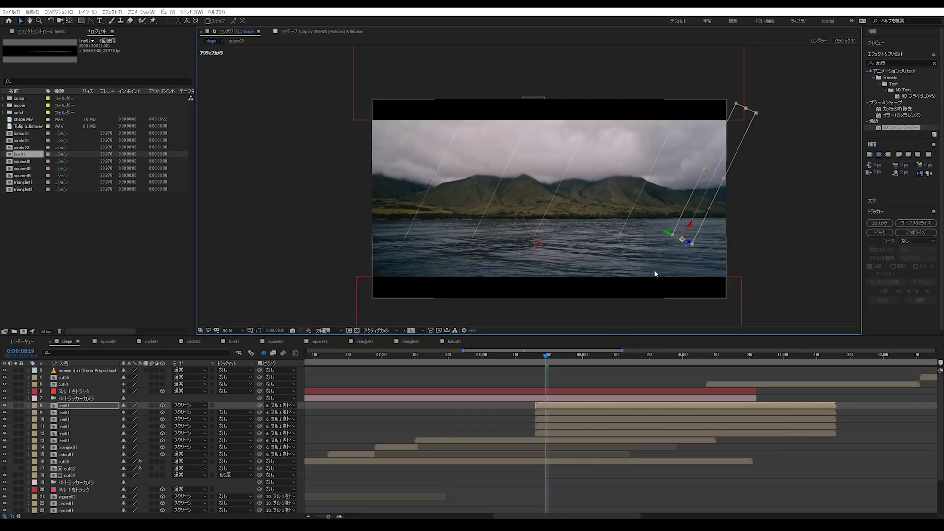
Bring the rightmost and second-from-left tilted lines closer in depth and readjust the left one's horizontal position.
{"action": "left_click_drag", "start_coordinate": [690, 246], "coordinate": [713, 213]}
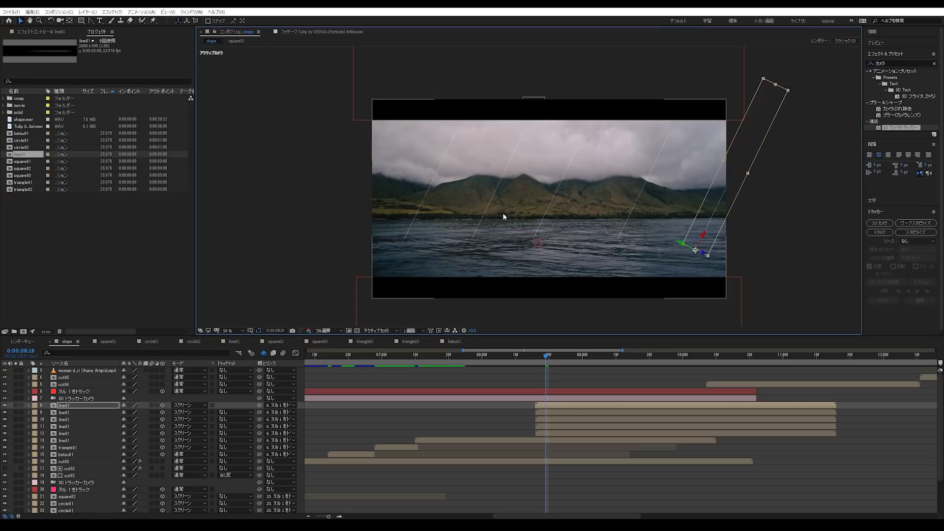
{"action": "left_click", "coordinate": [485, 213]}
{"action": "left_click_drag", "start_coordinate": [469, 242], "coordinate": [417, 293]}
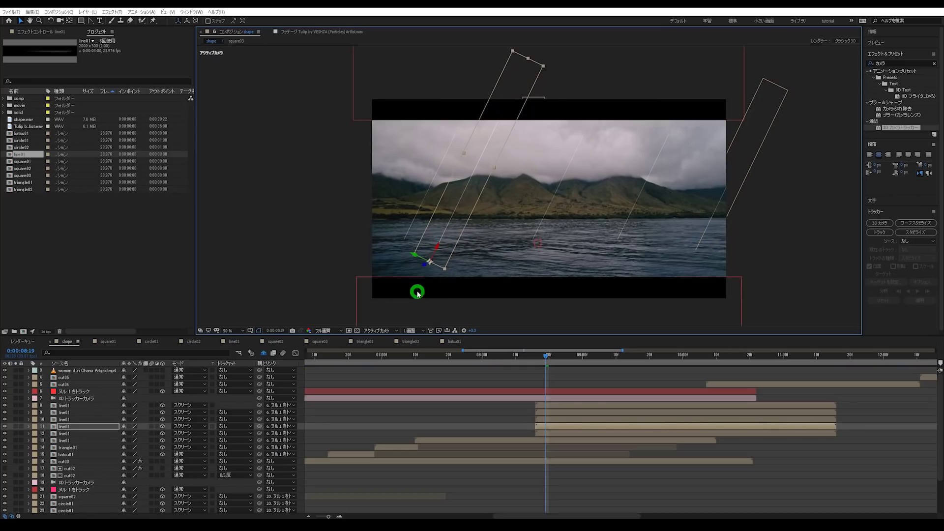
{"action": "left_click_drag", "start_coordinate": [445, 228], "coordinate": [459, 227]}
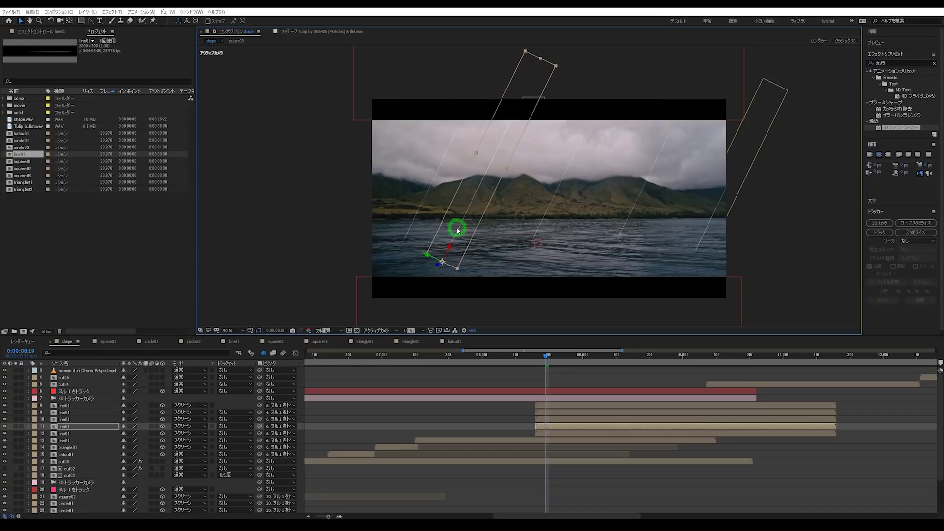
Duplicate the far-left and right-of-centre tilted lines together and push the pair farther back in depth.
{"action": "left_click", "coordinate": [537, 227]}
{"action": "left_click", "coordinate": [416, 218]}
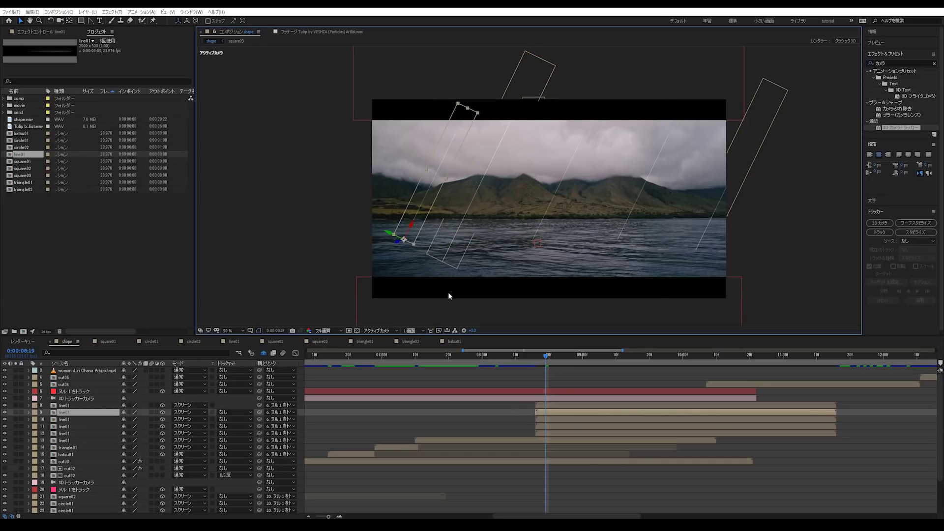
{"action": "left_click", "coordinate": [547, 417], "text": "ctrl"}
{"action": "key", "text": "ctrl+d"}
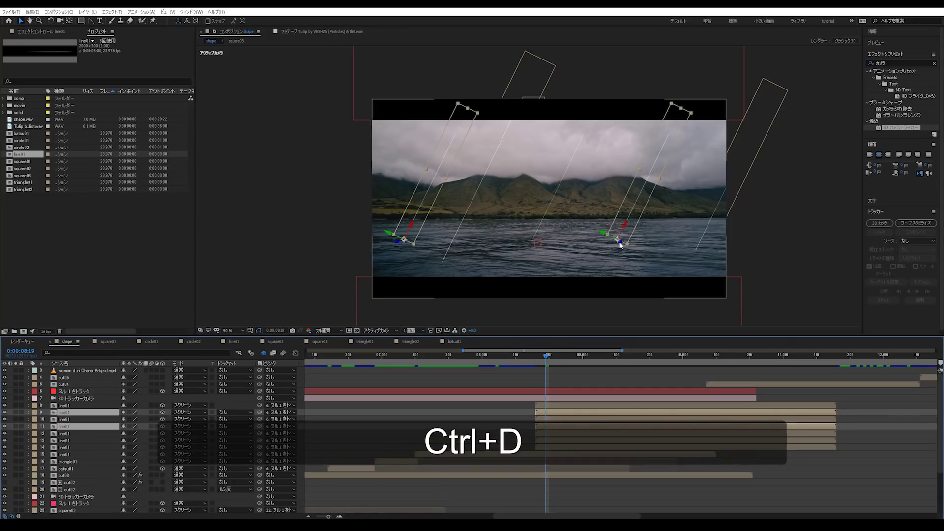
{"action": "left_click_drag", "start_coordinate": [620, 242], "coordinate": [565, 162]}
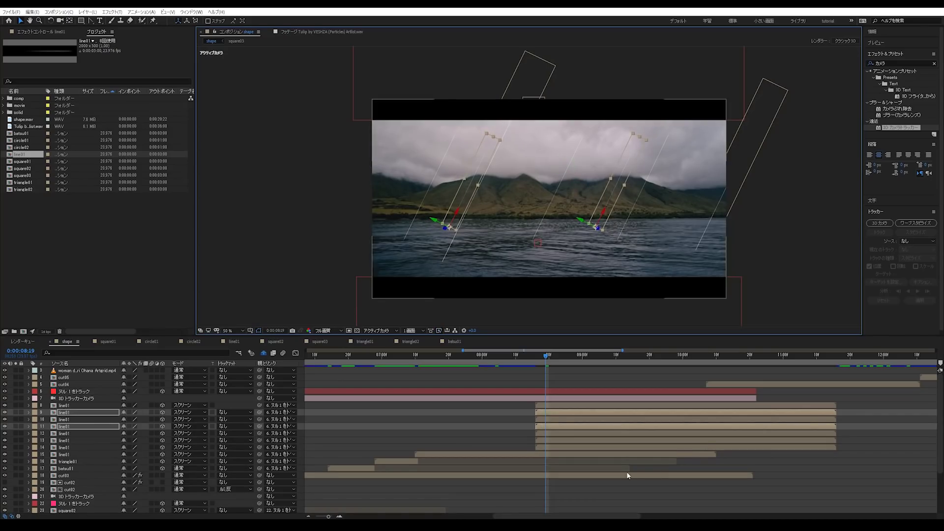
Move the distant right-hand copy farther right, between the two rightmost lines, and select the middle tilted line.
{"action": "left_click", "coordinate": [778, 505]}
{"action": "left_click_drag", "start_coordinate": [605, 215], "coordinate": [665, 224]}
{"action": "left_click", "coordinate": [502, 422]}
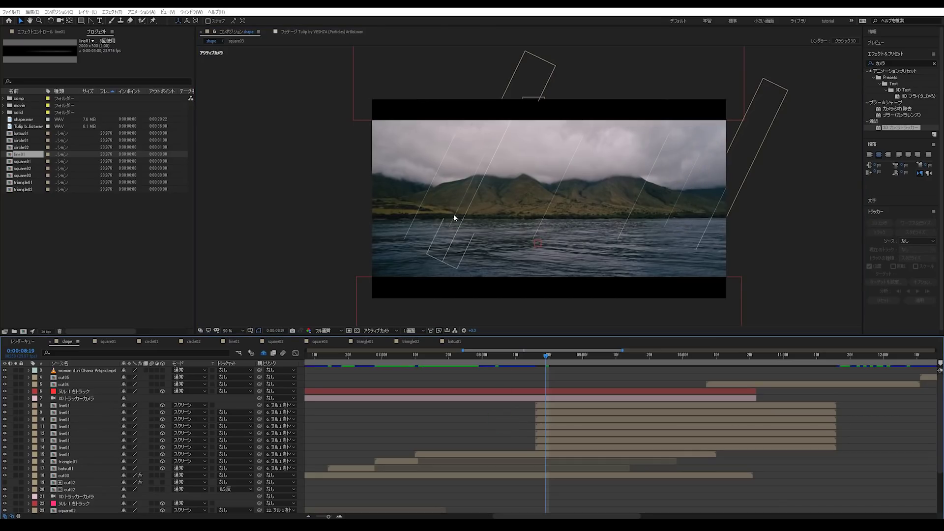
{"action": "left_click", "coordinate": [531, 215]}
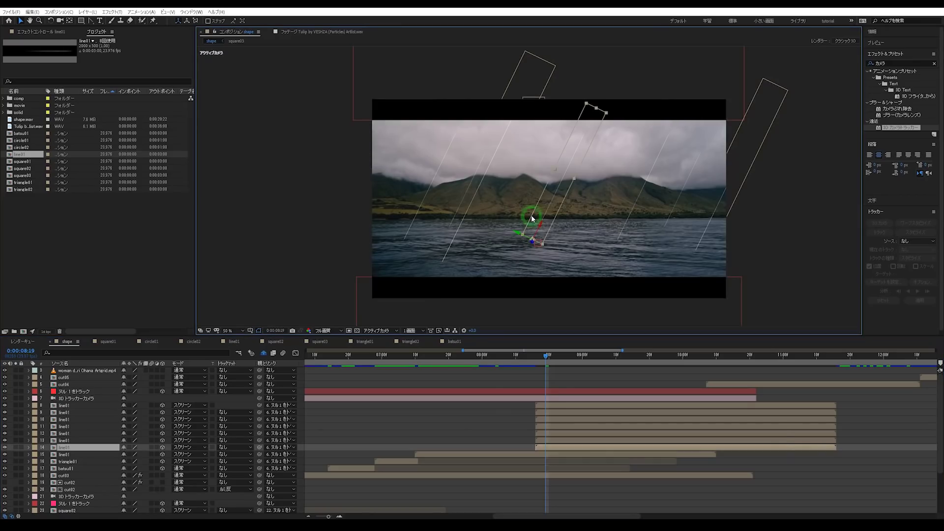
Duplicate the middle tilted line, push the copy farther back in depth and shift it left of centre.
{"action": "key", "text": "ctrl+d"}
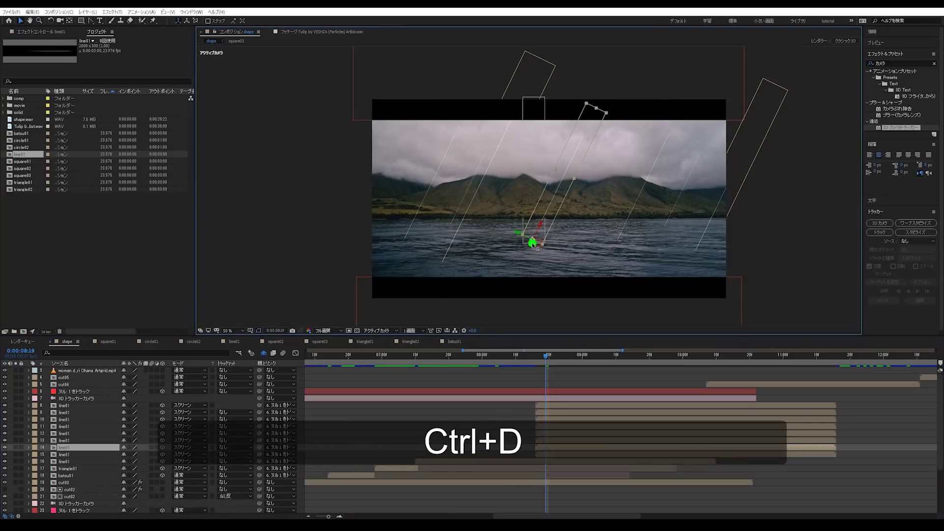
{"action": "left_click_drag", "start_coordinate": [535, 246], "coordinate": [538, 220]}
{"action": "left_click_drag", "start_coordinate": [563, 181], "coordinate": [534, 181]}
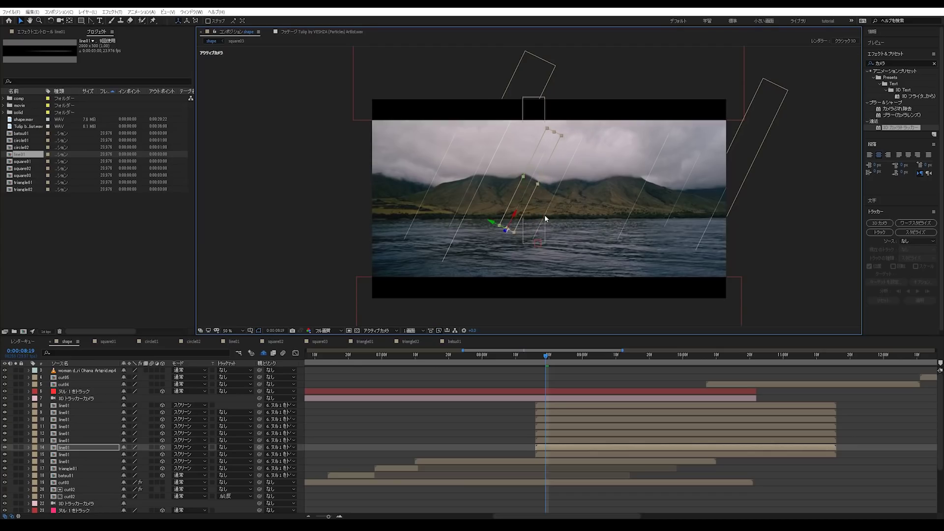
Duplicate the second-from-left tilted line, bring the copy closer in depth and place it right of centre in the foreground.
{"action": "left_click", "coordinate": [545, 218]}
{"action": "left_click", "coordinate": [465, 242]}
{"action": "key", "text": "ctrl+d"}
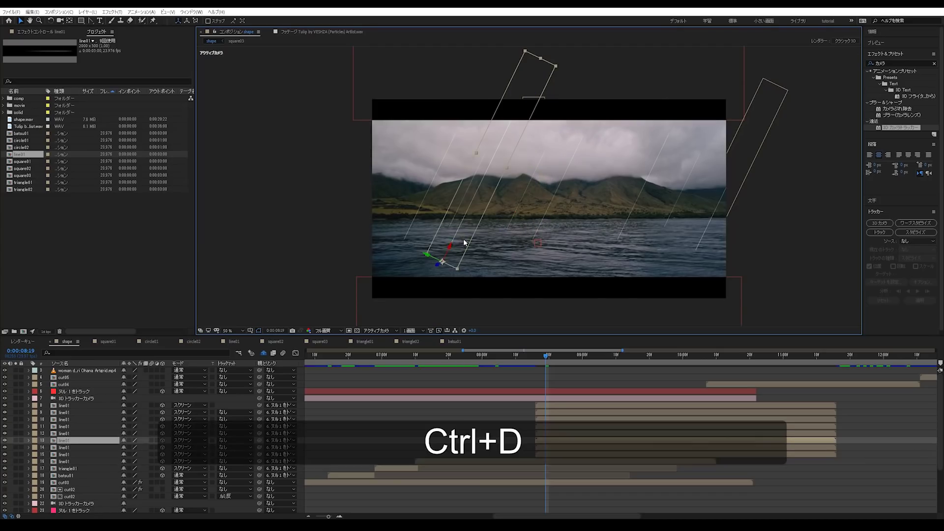
{"action": "left_click_drag", "start_coordinate": [444, 263], "coordinate": [563, 290]}
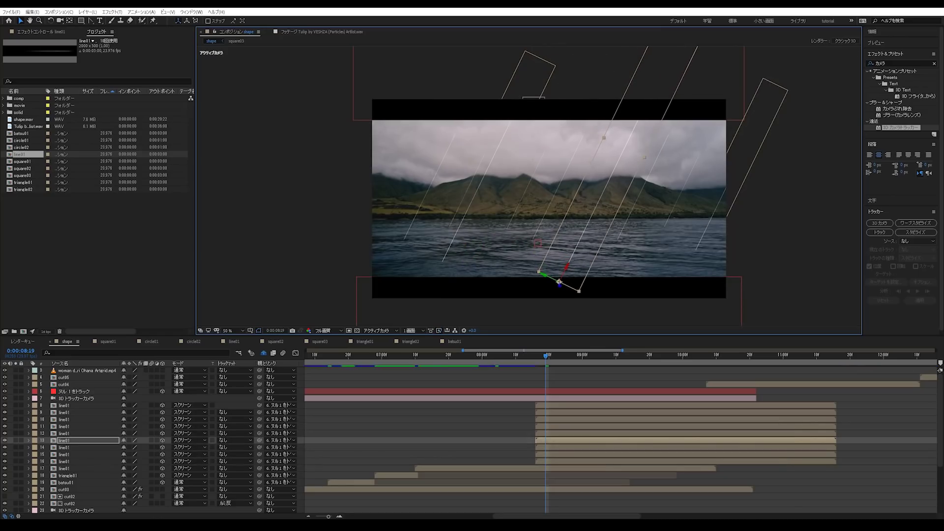
{"action": "left_click", "coordinate": [803, 498]}
{"action": "key", "text": "period"}
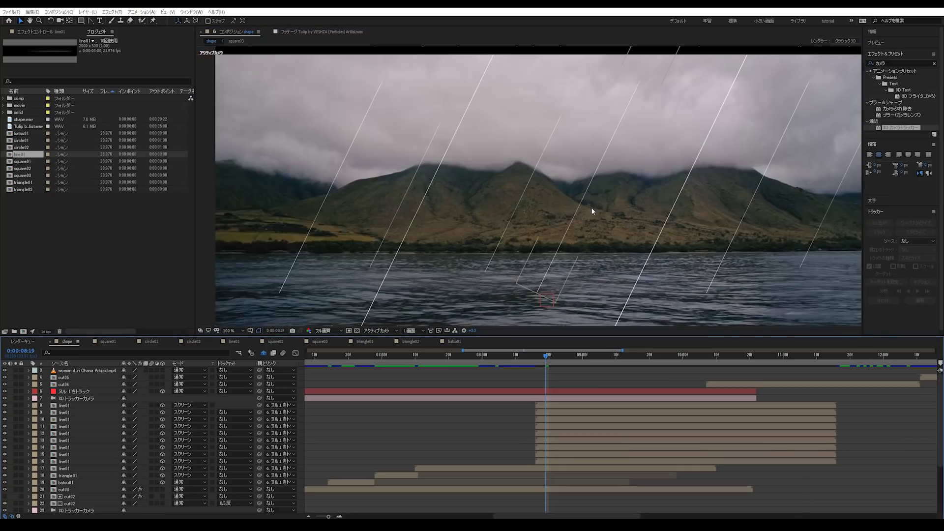
{"action": "key", "text": "comma"}
Move the far-left line's layer to the bottom of the line01 copies and the second-from-left line's layer directly above it.
{"action": "left_click", "coordinate": [406, 236]}
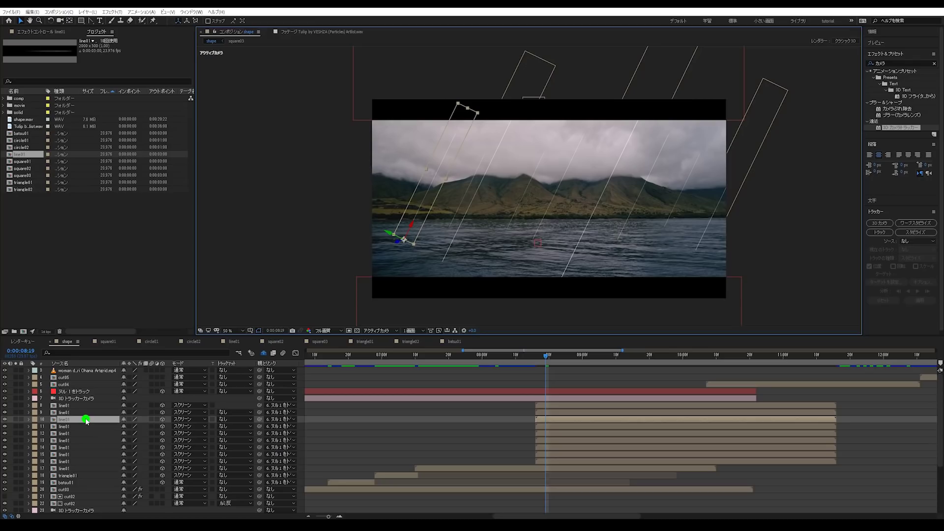
{"action": "left_click", "coordinate": [95, 462]}
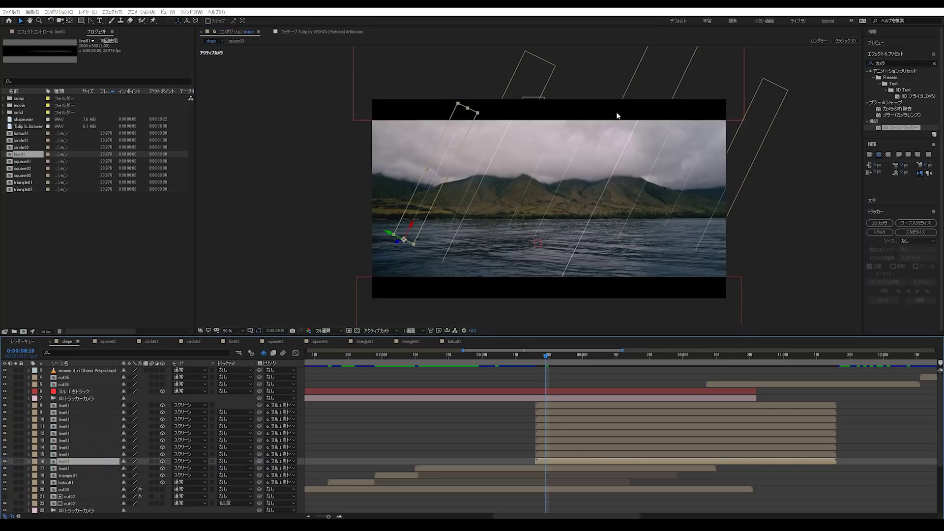
{"action": "left_click", "coordinate": [465, 244]}
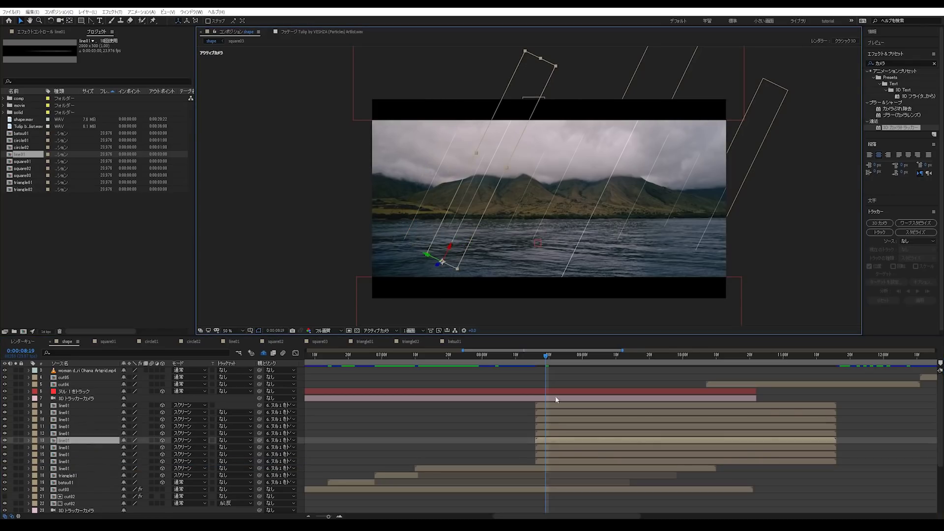
{"action": "left_click_drag", "start_coordinate": [90, 447], "coordinate": [93, 455]}
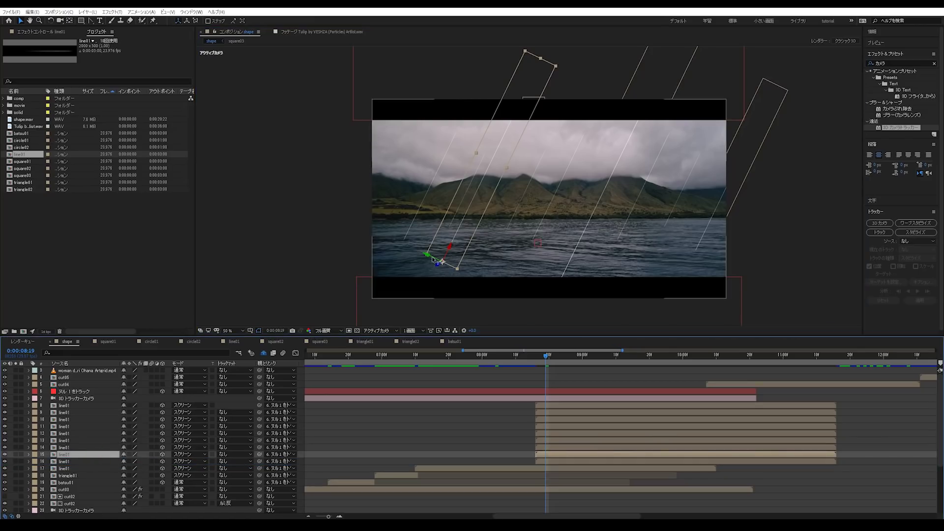
Identify the distant left line among the line01 copies and move its layer directly above the far-left line's layer.
{"action": "left_click", "coordinate": [514, 198]}
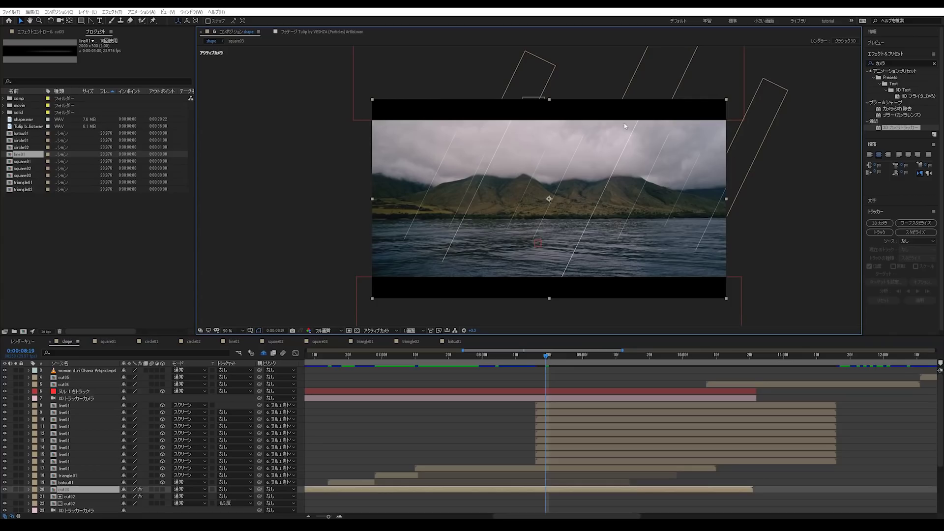
{"action": "left_click", "coordinate": [819, 232]}
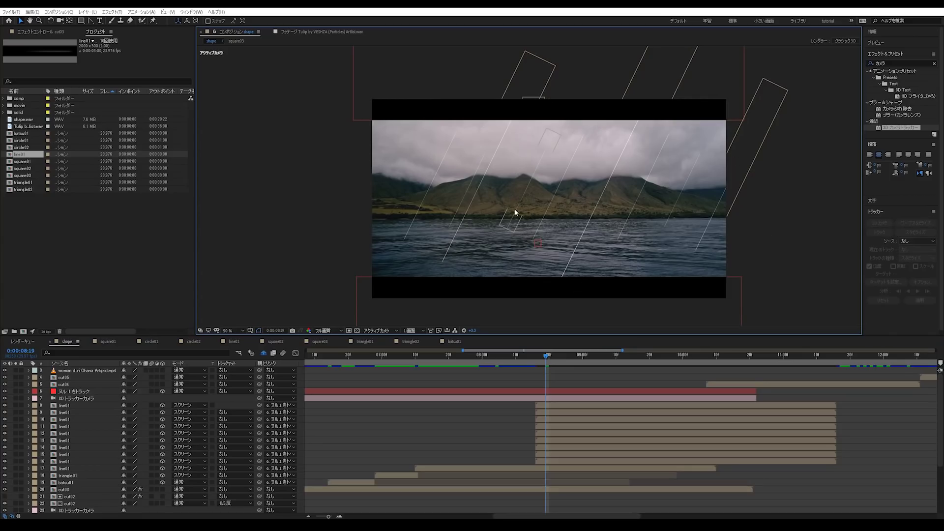
{"action": "left_click", "coordinate": [514, 211]}
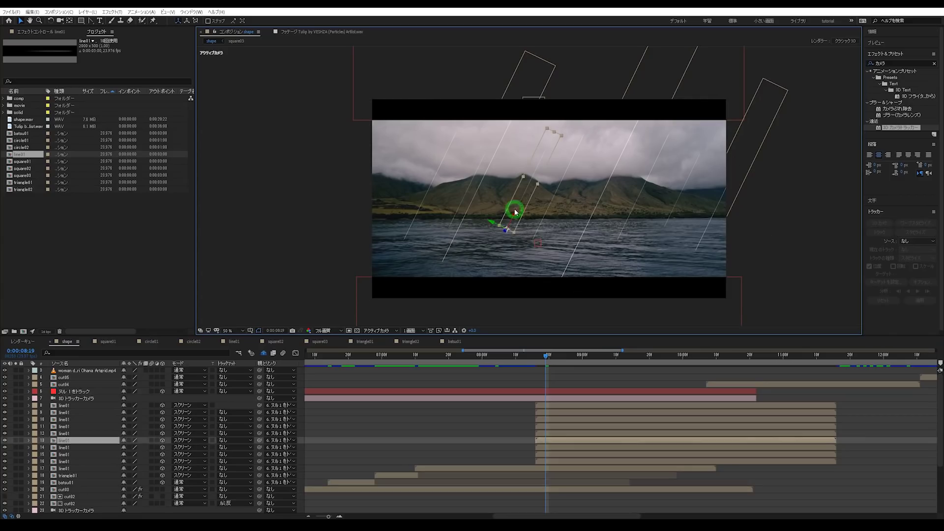
{"action": "left_click", "coordinate": [546, 446]}
{"action": "left_click", "coordinate": [546, 436]}
{"action": "left_click", "coordinate": [544, 430]}
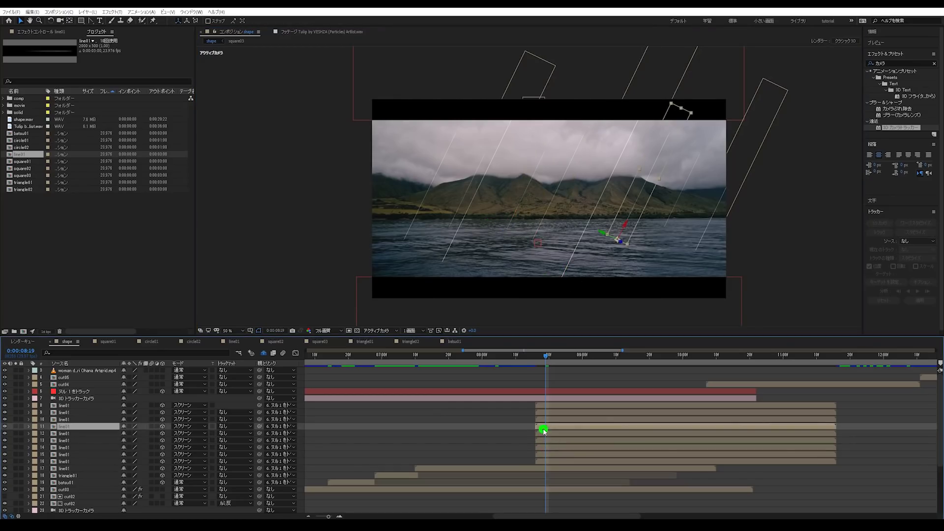
{"action": "left_click", "coordinate": [545, 419]}
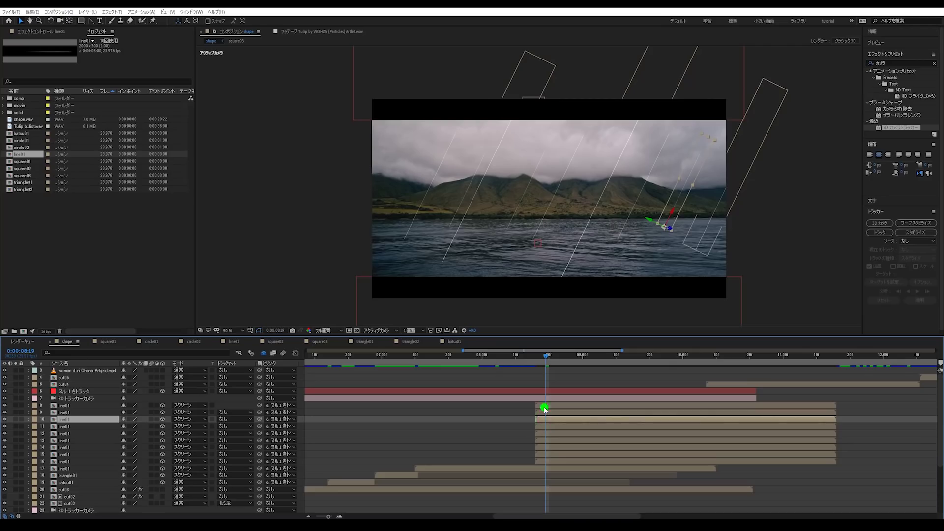
{"action": "left_click", "coordinate": [545, 408]}
{"action": "left_click", "coordinate": [540, 414]}
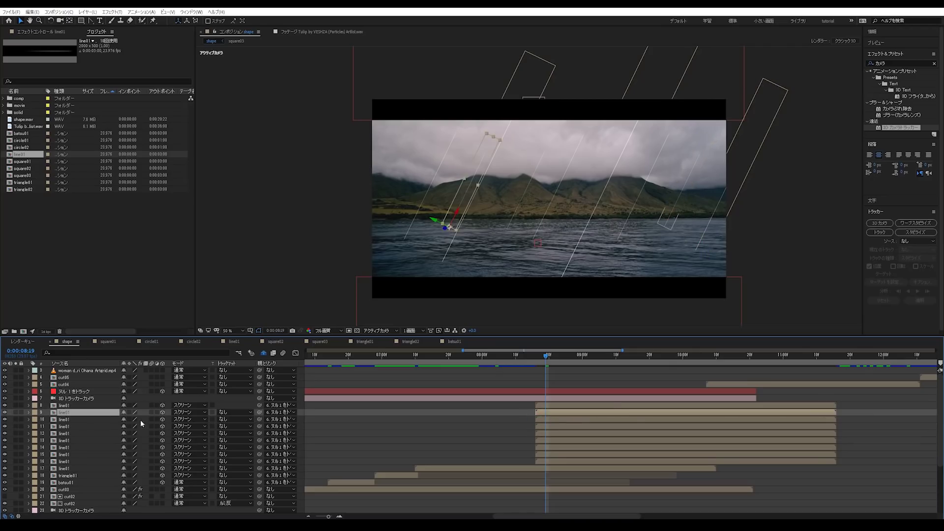
{"action": "left_click_drag", "start_coordinate": [100, 415], "coordinate": [120, 453]}
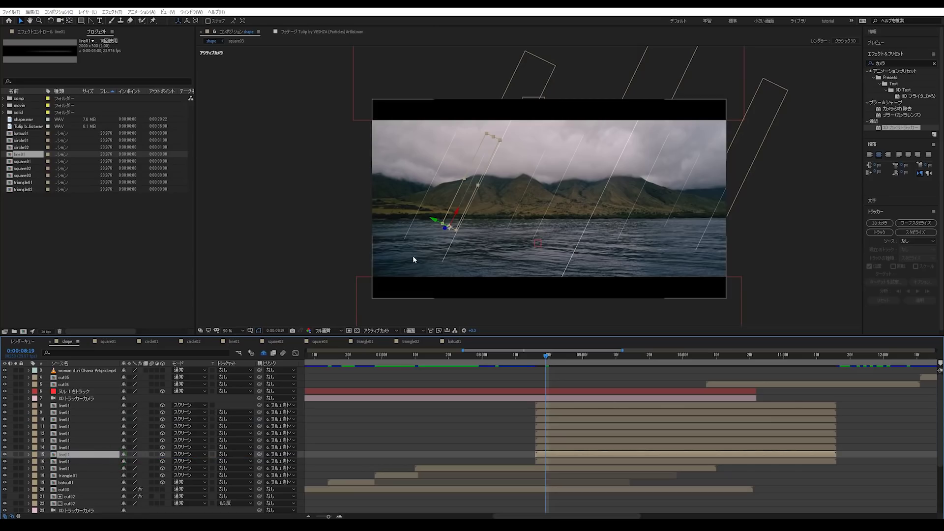
Move the distant centre line's layer below the middle line's layer and check that the remaining line01 copies stack upward toward the right.
{"action": "left_click", "coordinate": [513, 208]}
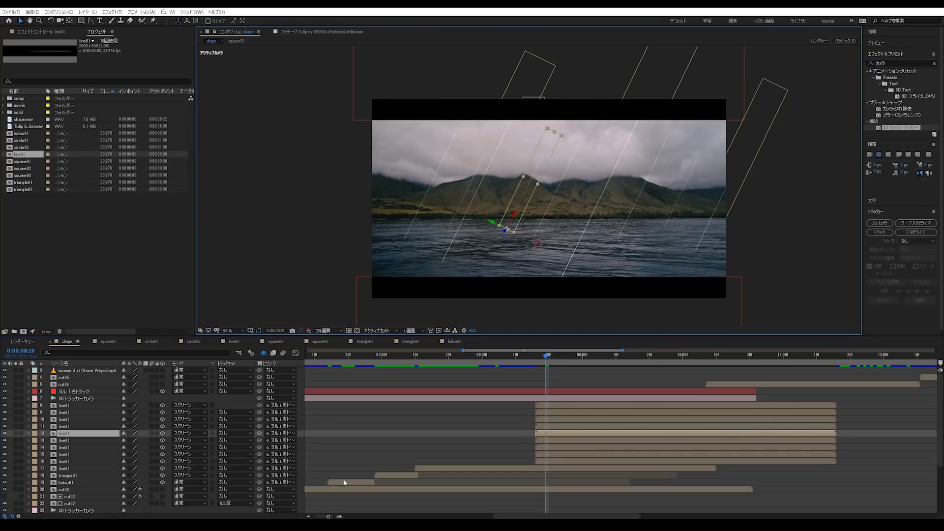
{"action": "left_click", "coordinate": [72, 440]}
{"action": "left_click", "coordinate": [541, 213]}
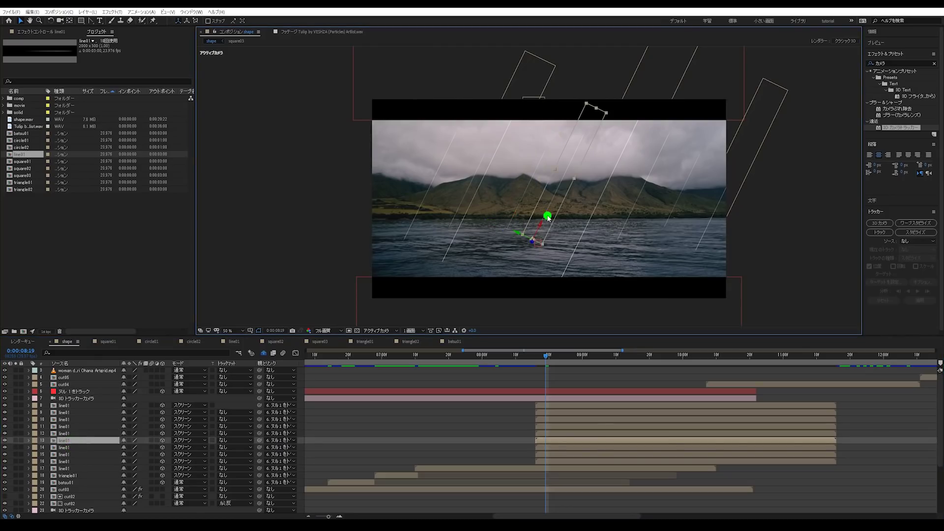
{"action": "left_click", "coordinate": [574, 235]}
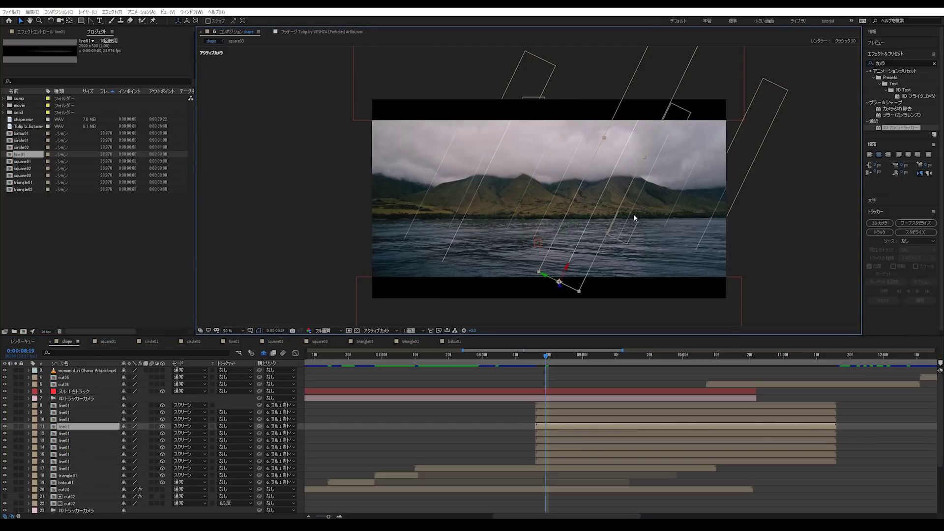
{"action": "left_click", "coordinate": [633, 215]}
{"action": "left_click", "coordinate": [675, 210]}
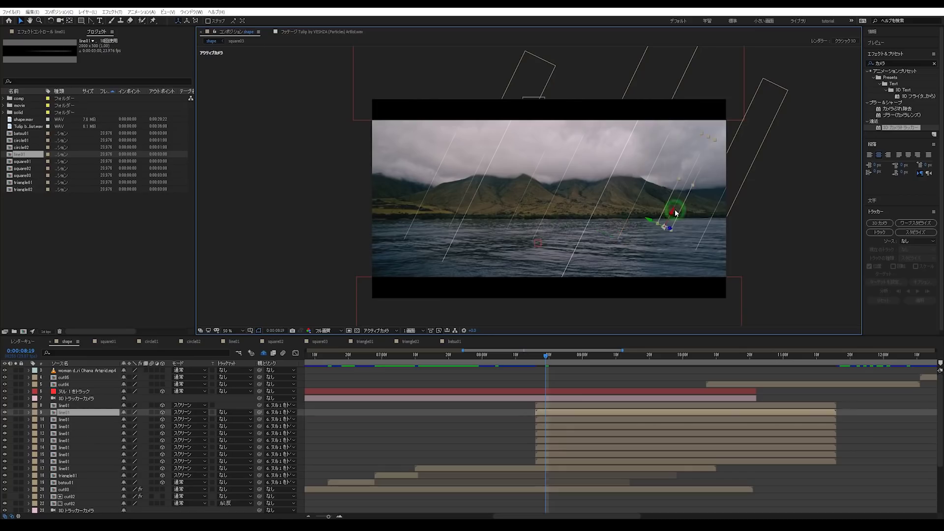
{"action": "left_click", "coordinate": [707, 222]}
Stagger the nine line01 copies so each layer starts one frame later than the one below it.
{"action": "left_click", "coordinate": [507, 442]}
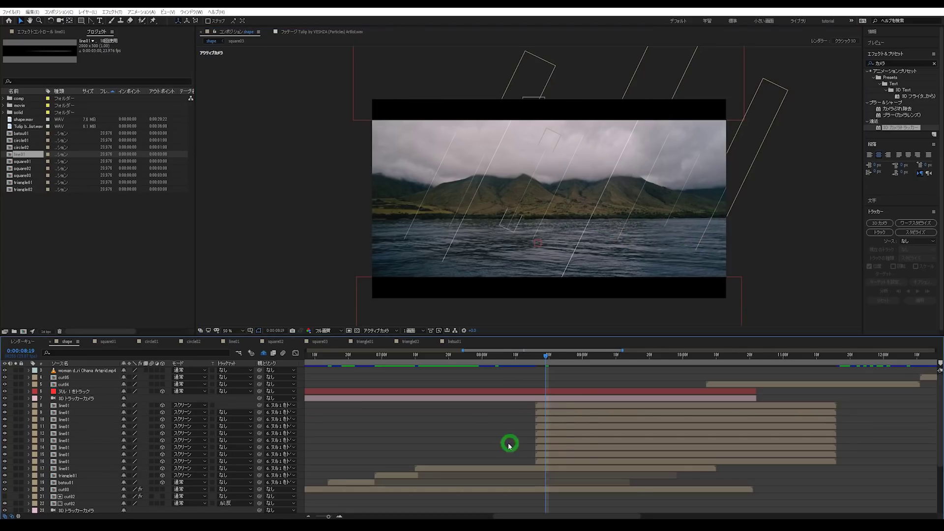
{"action": "scroll", "coordinate": [520, 443], "scroll_direction": "up", "scroll_amount": 5, "text": "alt"}
{"action": "left_click", "coordinate": [573, 408]}
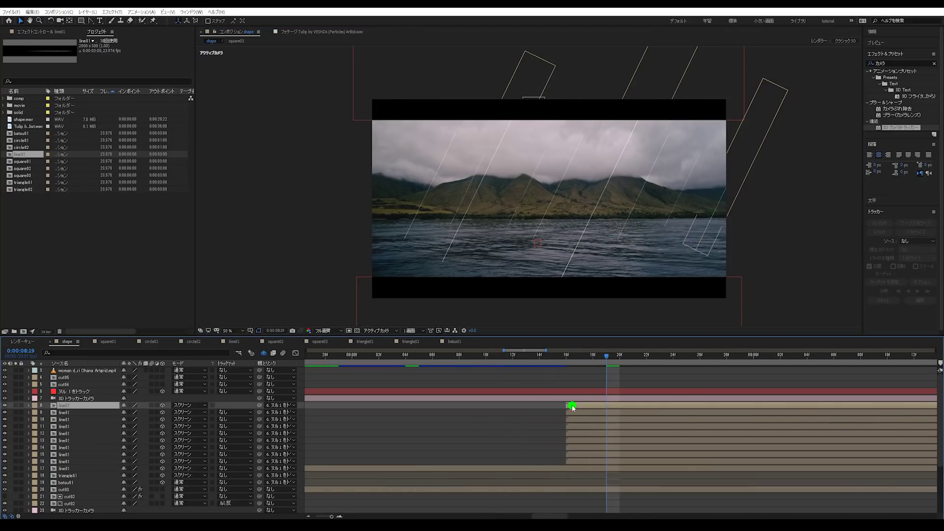
{"action": "left_click", "coordinate": [578, 414], "text": "shift"}
{"action": "left_click_drag", "start_coordinate": [579, 413], "coordinate": [586, 414]}
{"action": "left_click", "coordinate": [576, 419], "text": "shift"}
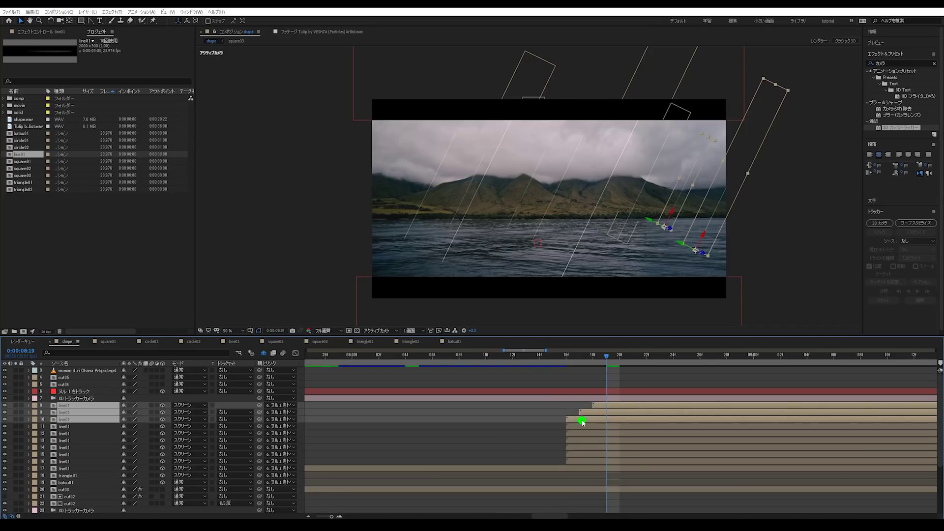
{"action": "left_click", "coordinate": [578, 426], "text": "shift"}
{"action": "left_click_drag", "start_coordinate": [578, 427], "coordinate": [582, 453]}
{"action": "left_click", "coordinate": [581, 435], "text": "shift"}
{"action": "left_click", "coordinate": [585, 440], "text": "shift"}
{"action": "left_click", "coordinate": [581, 449], "text": "shift"}
{"action": "left_click", "coordinate": [576, 454], "text": "shift"}
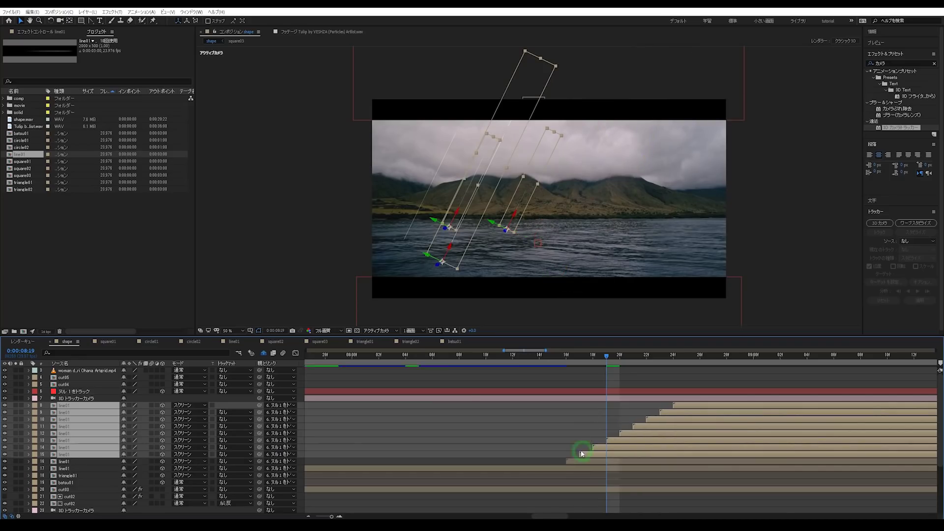
Play back the sequence around the staggered lines and check how they appear.
{"action": "key", "text": "minus"}
{"action": "key", "text": "minus"}
{"action": "key", "text": "minus"}
{"action": "key", "text": "minus"}
{"action": "key", "text": "minus"}
{"action": "key", "text": "space"}
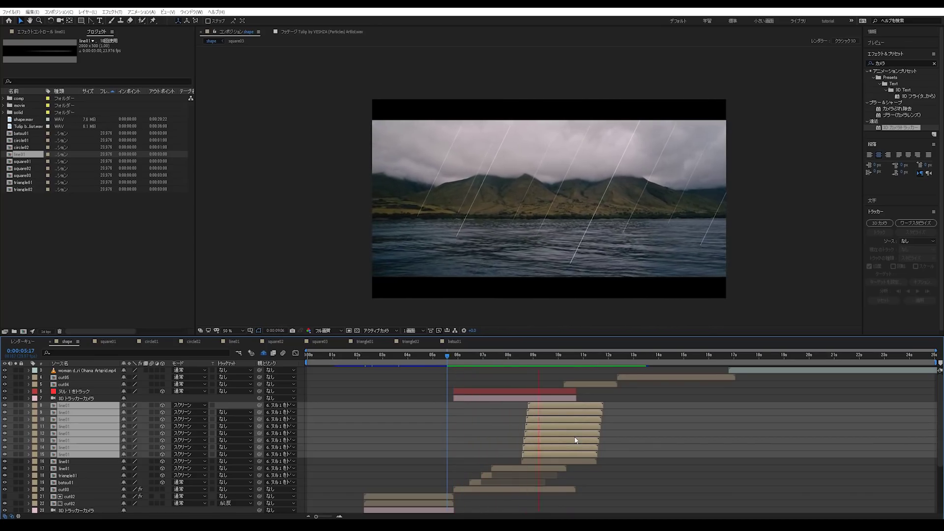
{"action": "left_click_drag", "start_coordinate": [540, 351], "coordinate": [529, 351]}
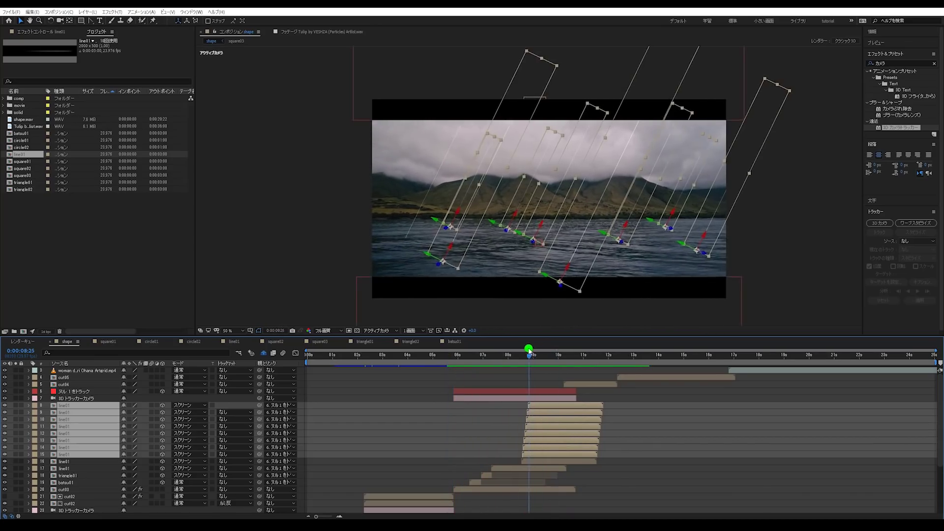
Trim the end of all nine staggered line01 copies at 0:00:10:07, where the bird footage begins.
{"action": "left_click", "coordinate": [606, 495]}
{"action": "scroll", "coordinate": [525, 297], "scroll_direction": "up", "scroll_amount": 2}
{"action": "left_click", "coordinate": [564, 362]}
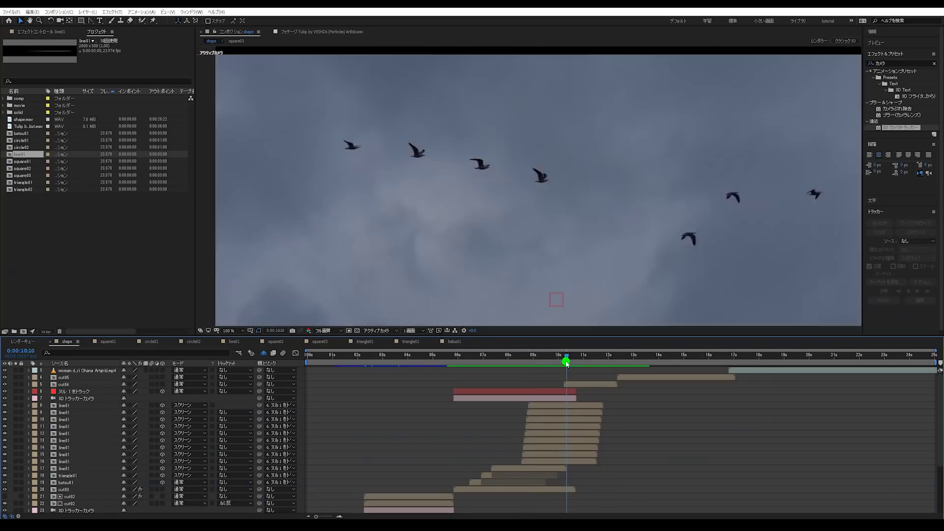
{"action": "left_click", "coordinate": [569, 406]}
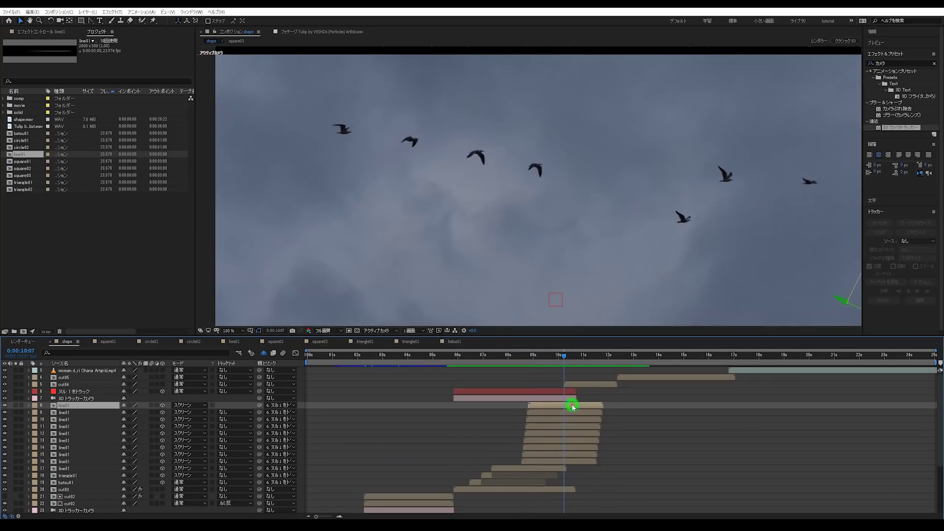
{"action": "left_click", "coordinate": [572, 463], "text": "shift"}
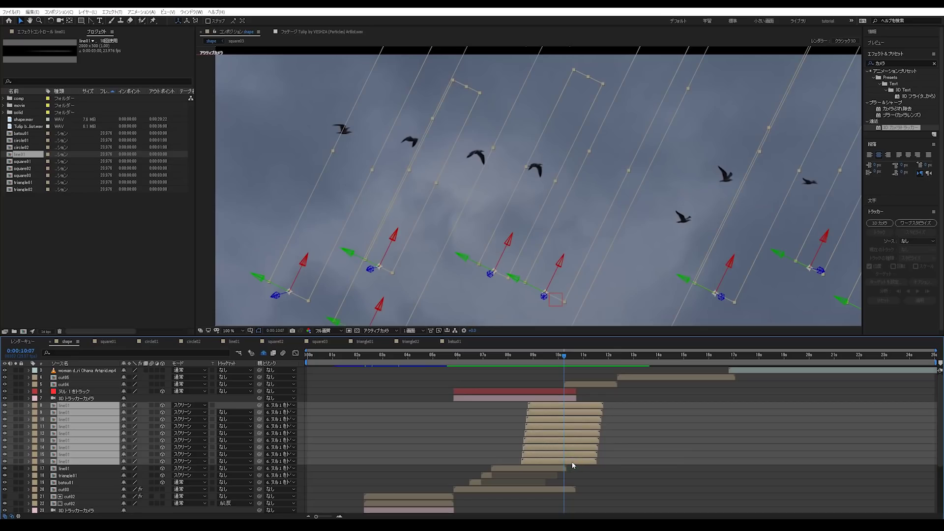
{"action": "key", "text": "alt+bracketright"}
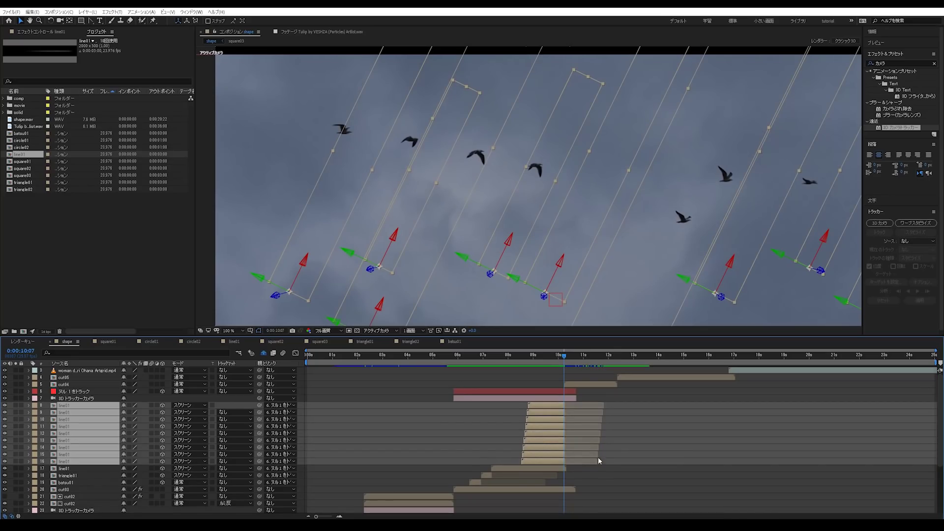
Scrub back from the bird cut through the line sequence to check how the staggered lines appear over the water footage.
{"action": "key", "text": "equal"}
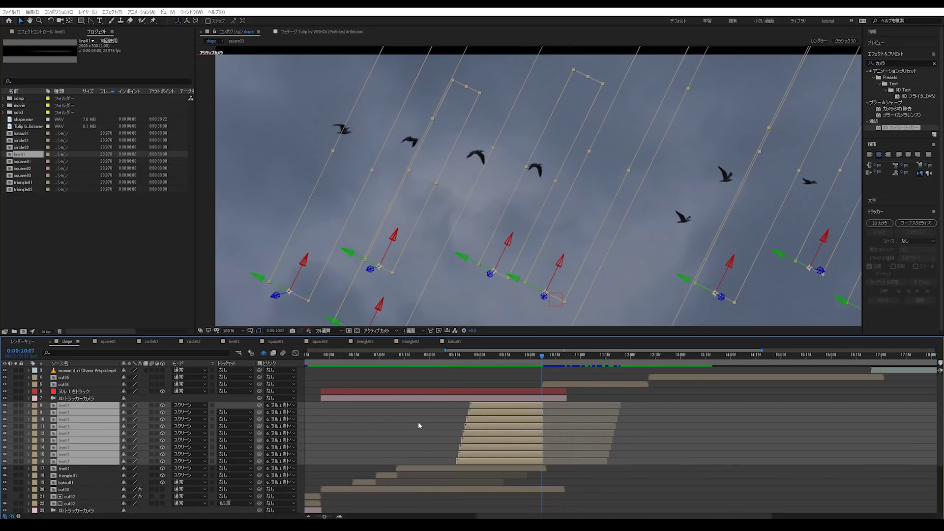
{"action": "left_click", "coordinate": [397, 421]}
{"action": "left_click_drag", "start_coordinate": [391, 362], "coordinate": [481, 365]}
{"action": "scroll", "coordinate": [424, 242], "scroll_direction": "down", "scroll_amount": 2}
Precompose the ten line01 layers together with triangle01 and batsu01 into a new composition named cut03_shape.
{"action": "left_click", "coordinate": [487, 401]}
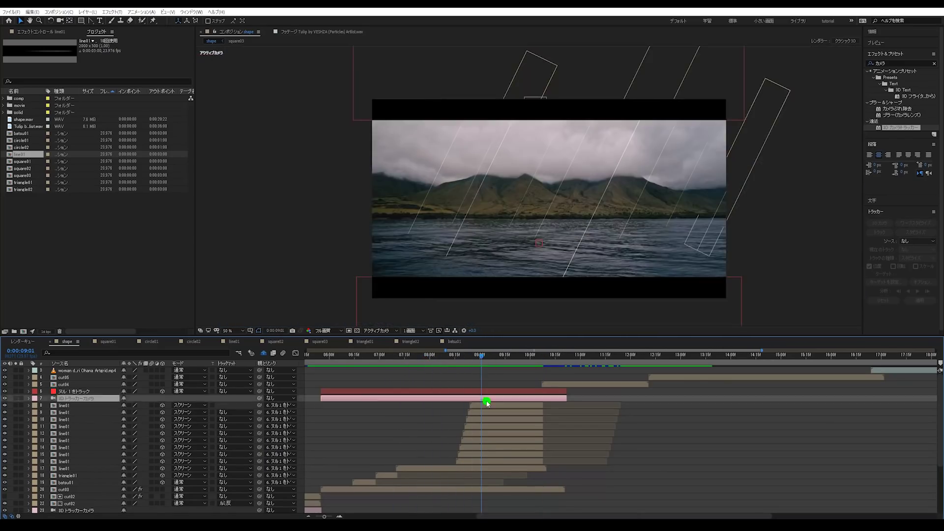
{"action": "left_click", "coordinate": [487, 405]}
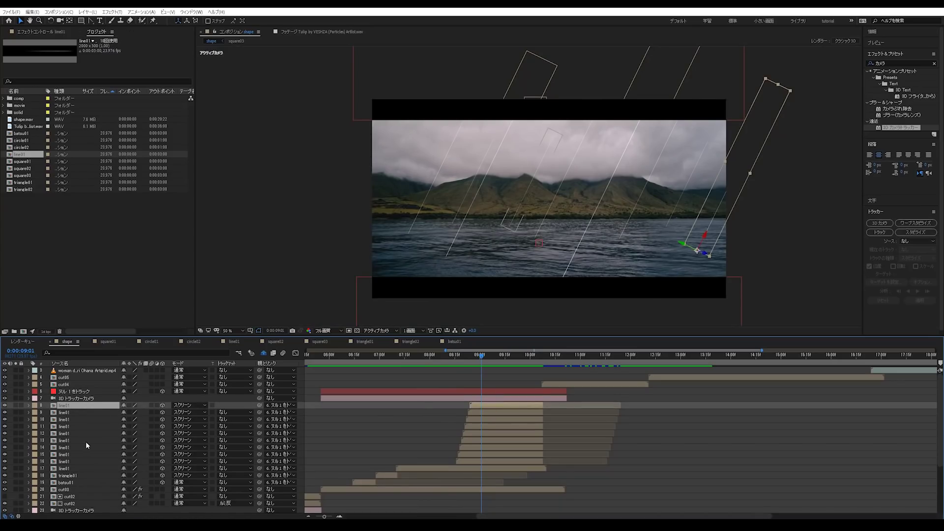
{"action": "scroll", "coordinate": [85, 443], "scroll_direction": "down", "scroll_amount": 2}
{"action": "left_click", "coordinate": [73, 462], "text": "shift"}
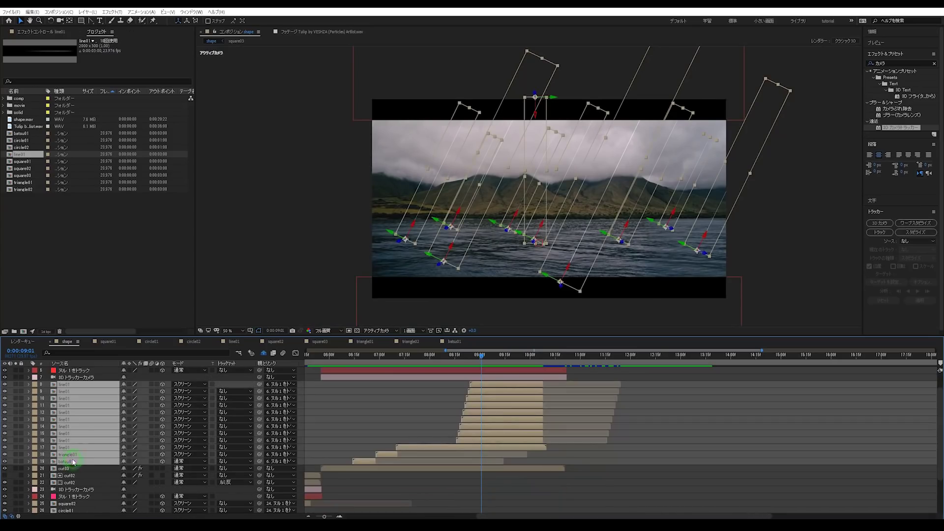
{"action": "left_click_drag", "start_coordinate": [399, 364], "coordinate": [428, 366]}
{"action": "right_click", "coordinate": [477, 438]}
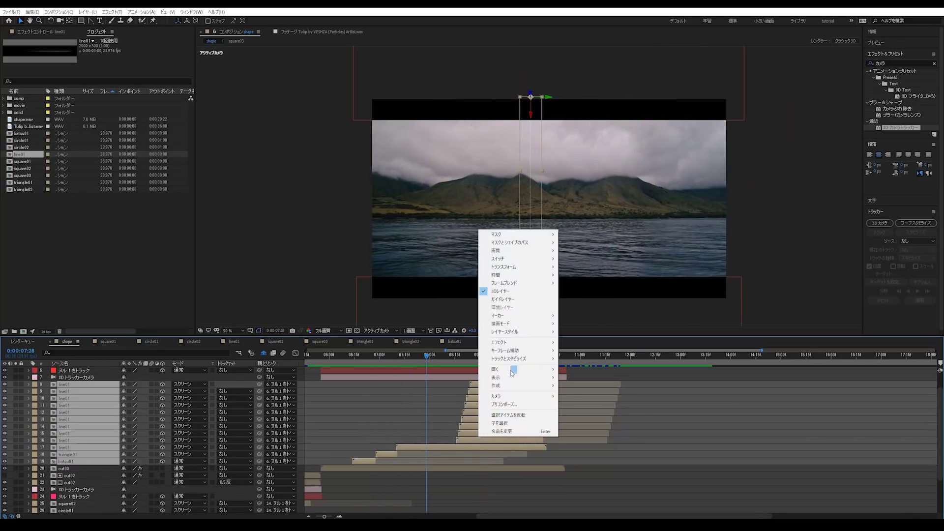
{"action": "left_click", "coordinate": [511, 404]}
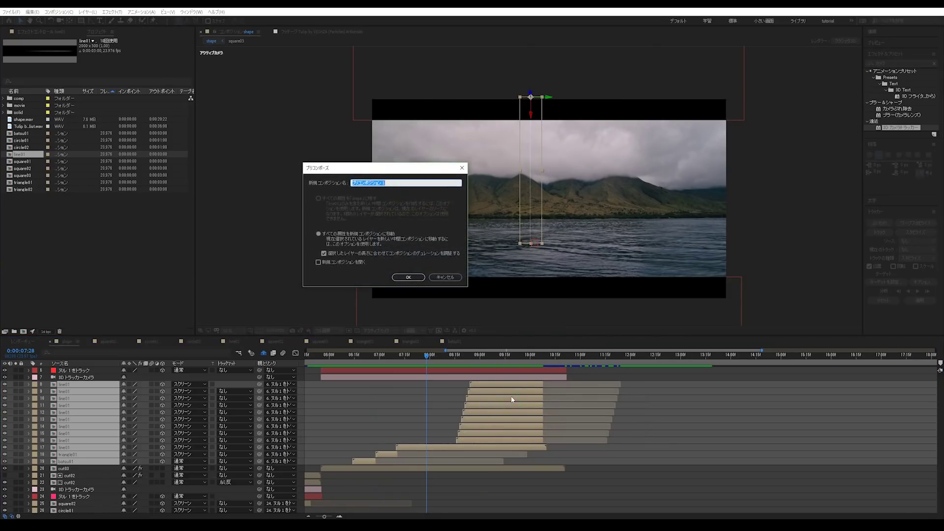
{"action": "type", "text": "cut03_shape"}
{"action": "key", "text": "Return"}
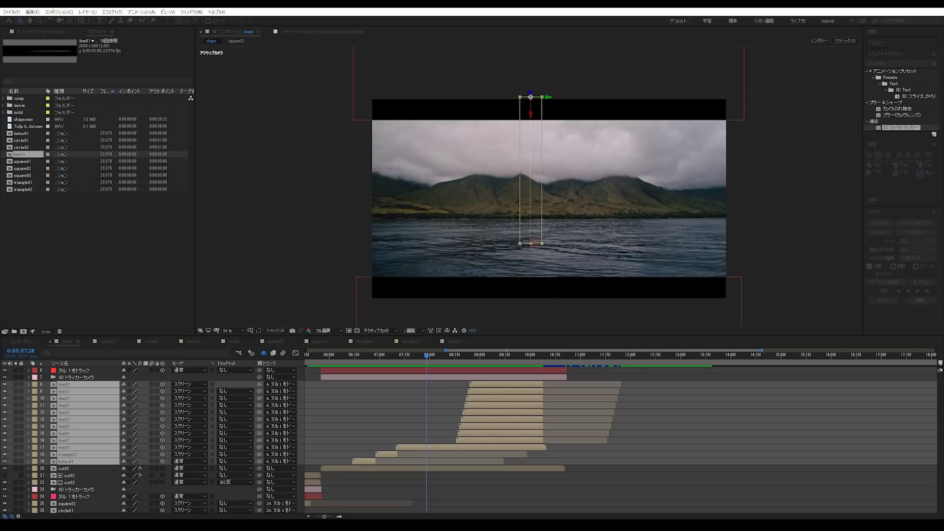
Make the cut03_shape layer 3D with collapsed transformations and check that its shapes still follow the tracked footage.
{"action": "left_click", "coordinate": [162, 406]}
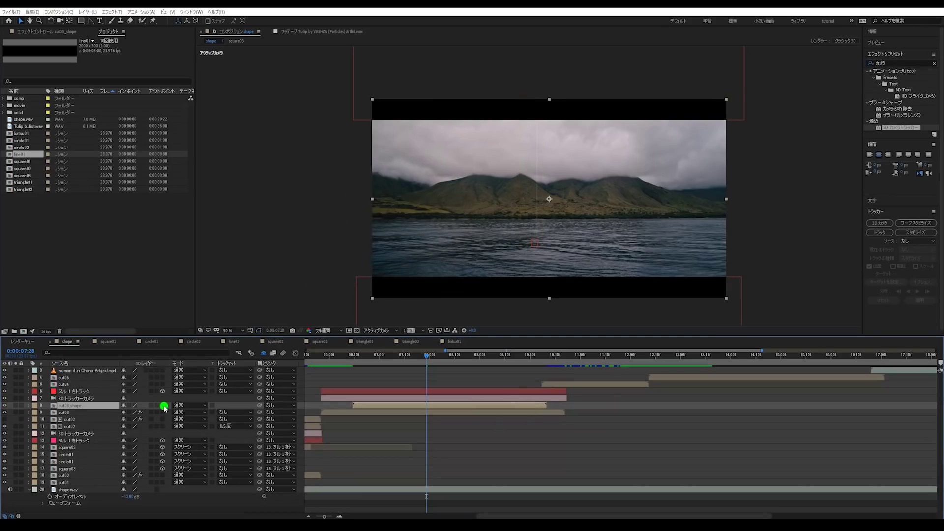
{"action": "left_click", "coordinate": [129, 405]}
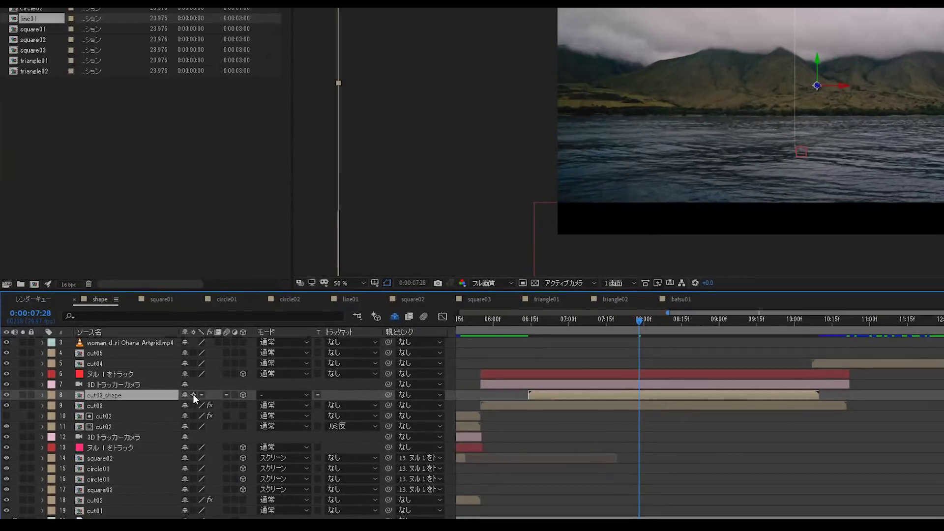
{"action": "left_click_drag", "start_coordinate": [640, 333], "coordinate": [733, 331]}
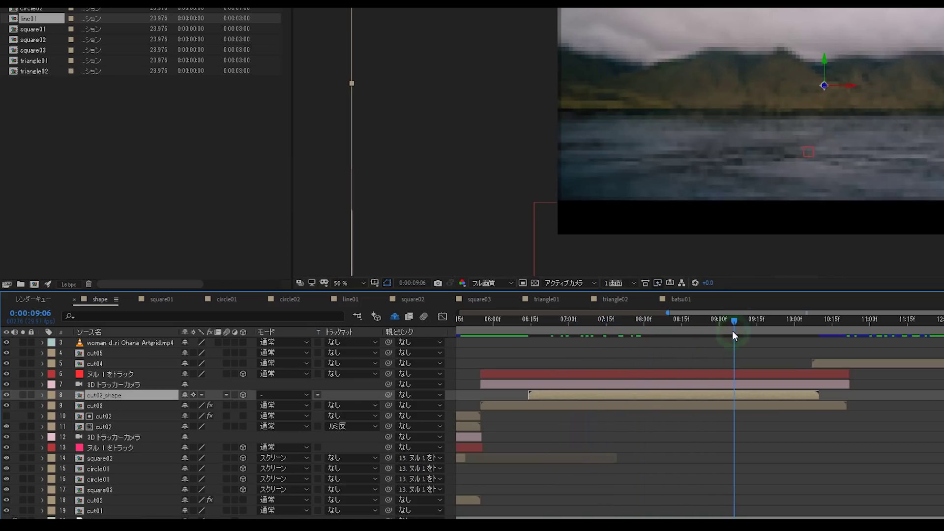
{"action": "scroll", "coordinate": [728, 215], "scroll_direction": "down", "scroll_amount": 2}
{"action": "left_click_drag", "start_coordinate": [734, 215], "coordinate": [448, 258]}
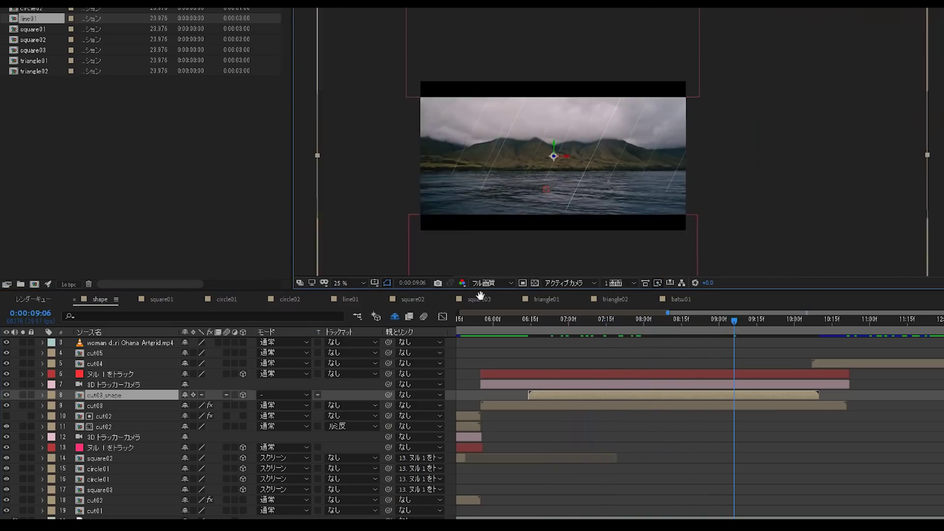
{"action": "scroll", "coordinate": [568, 226], "scroll_direction": "up", "scroll_amount": 2}
{"action": "left_click_drag", "start_coordinate": [608, 203], "coordinate": [774, 105]}
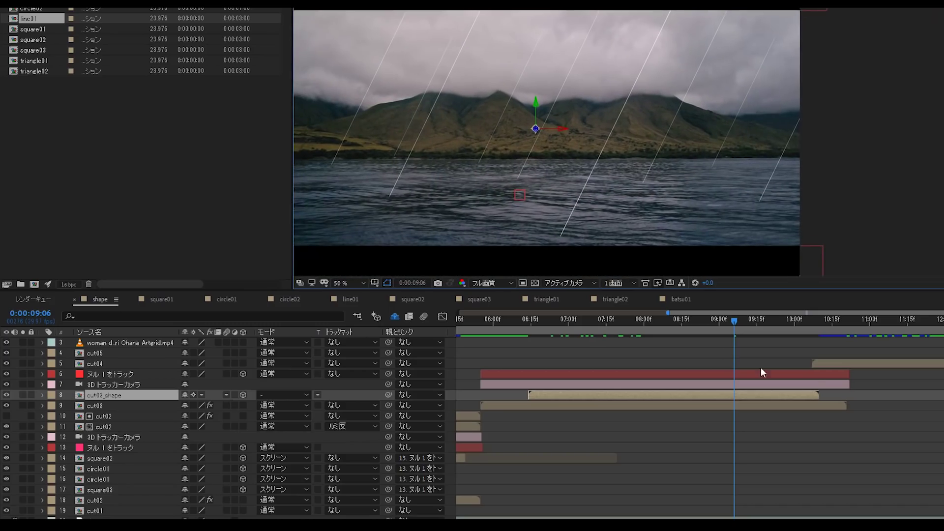
{"action": "left_click_drag", "start_coordinate": [747, 323], "coordinate": [627, 323]}
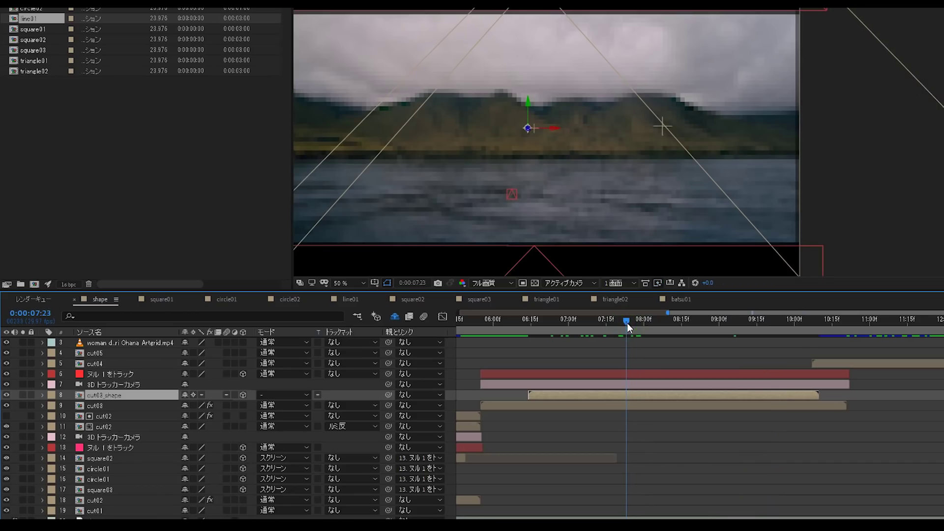
Duplicate the cut03_shape layer and flip the copy vertically by setting its Y scale to -100%.
{"action": "key", "text": "comma"}
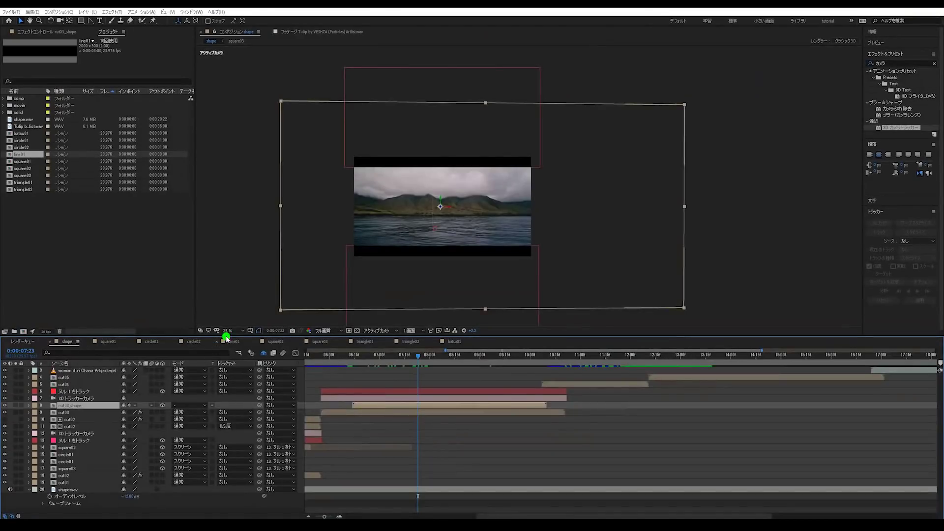
{"action": "left_click", "coordinate": [227, 338]}
{"action": "left_click", "coordinate": [64, 340]}
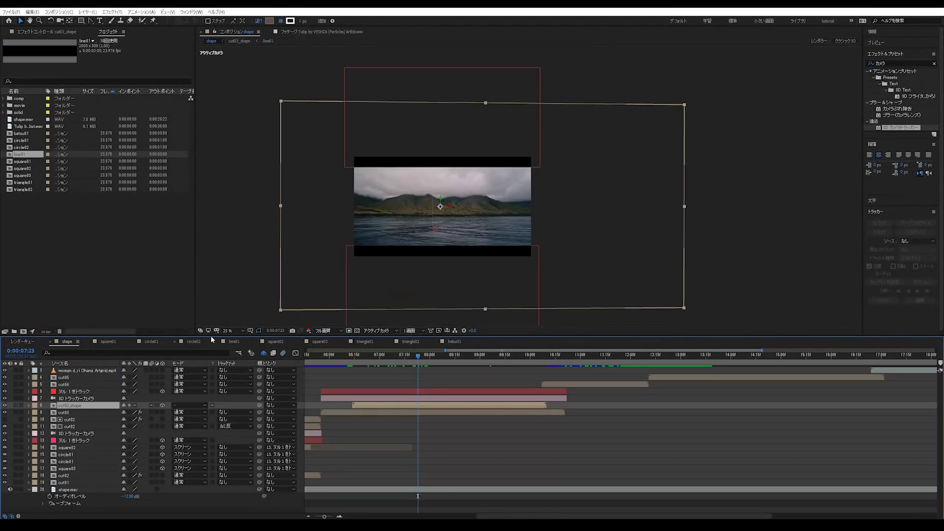
{"action": "left_click", "coordinate": [239, 330]}
{"action": "left_click", "coordinate": [239, 338]}
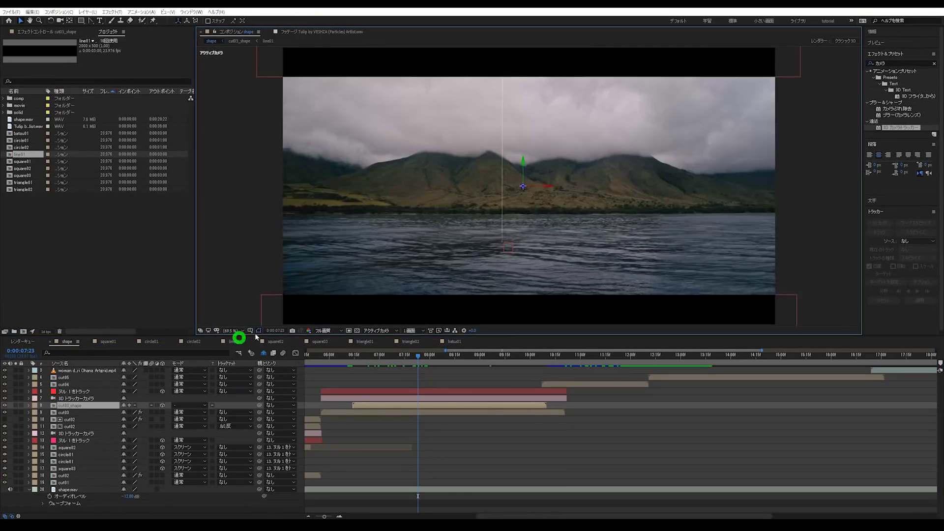
{"action": "left_click", "coordinate": [429, 424]}
{"action": "left_click", "coordinate": [432, 408]}
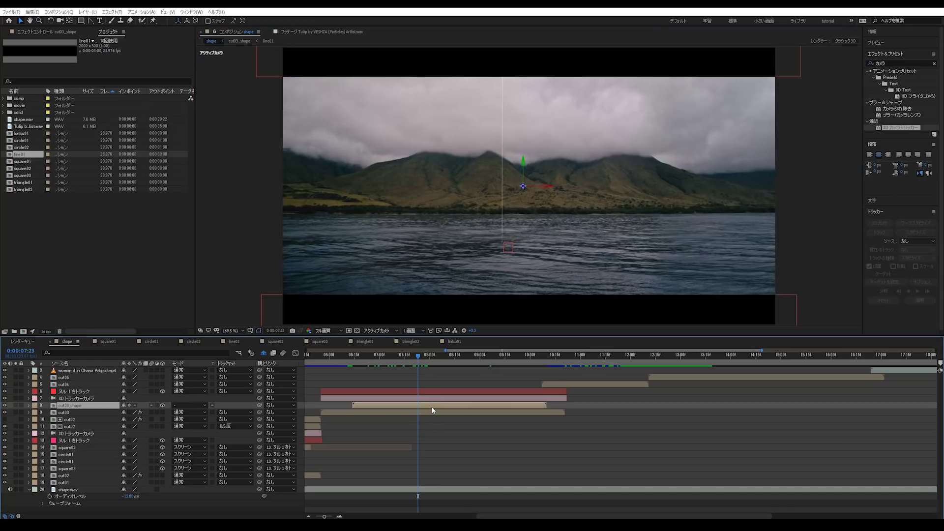
{"action": "key", "text": "ctrl+d"}
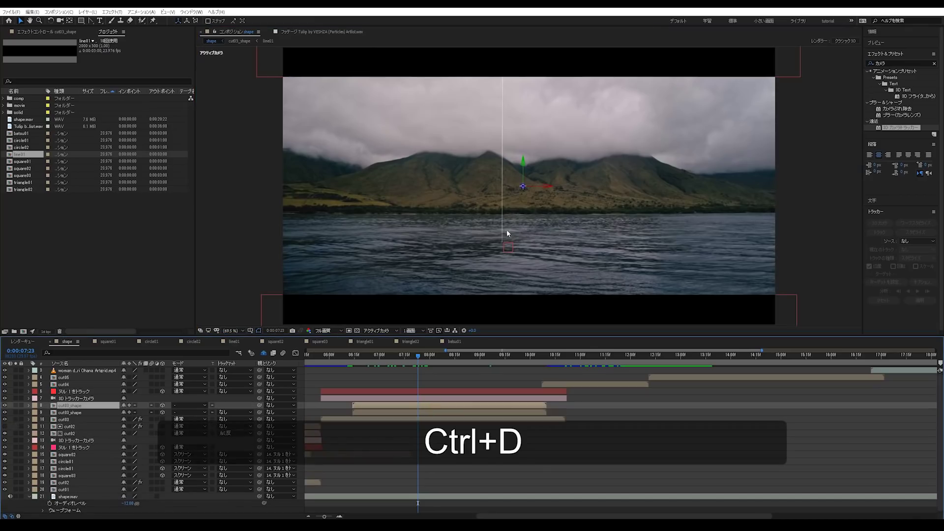
{"action": "key", "text": "s"}
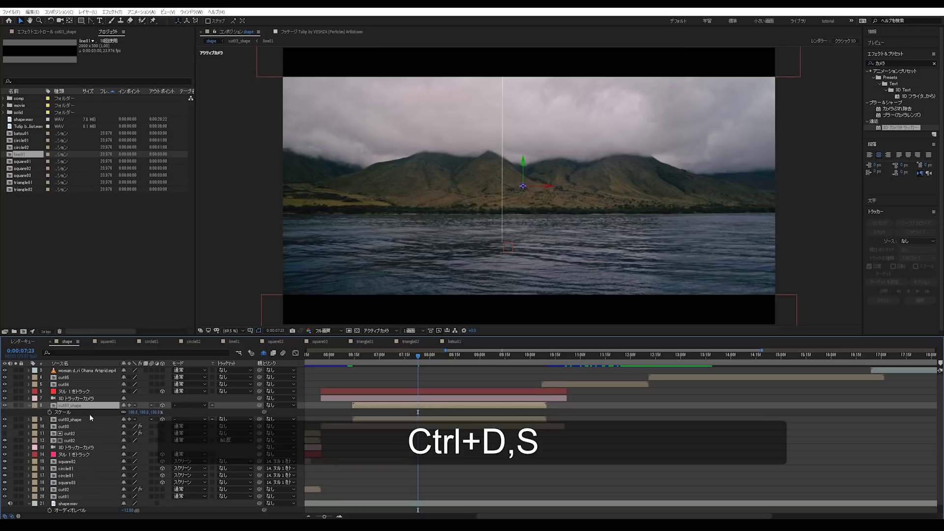
{"action": "left_click", "coordinate": [142, 412]}
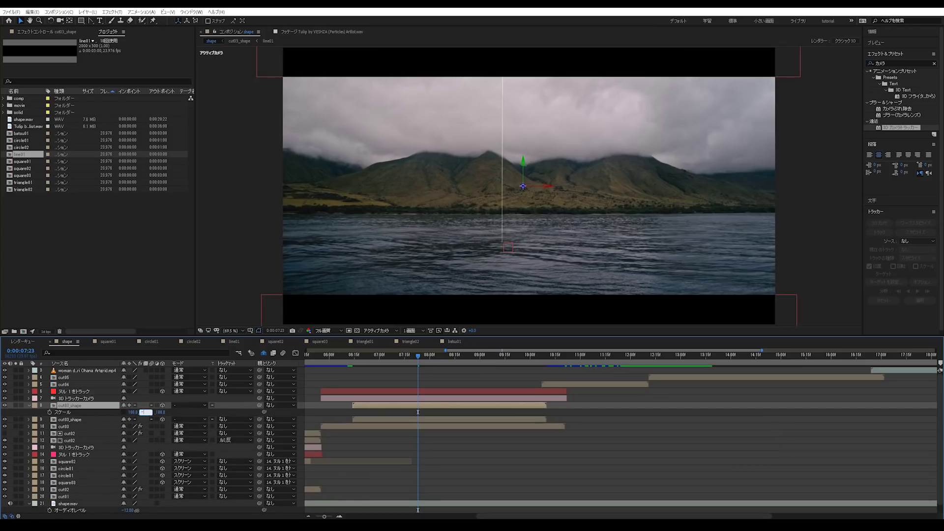
{"action": "key", "text": "Return"}
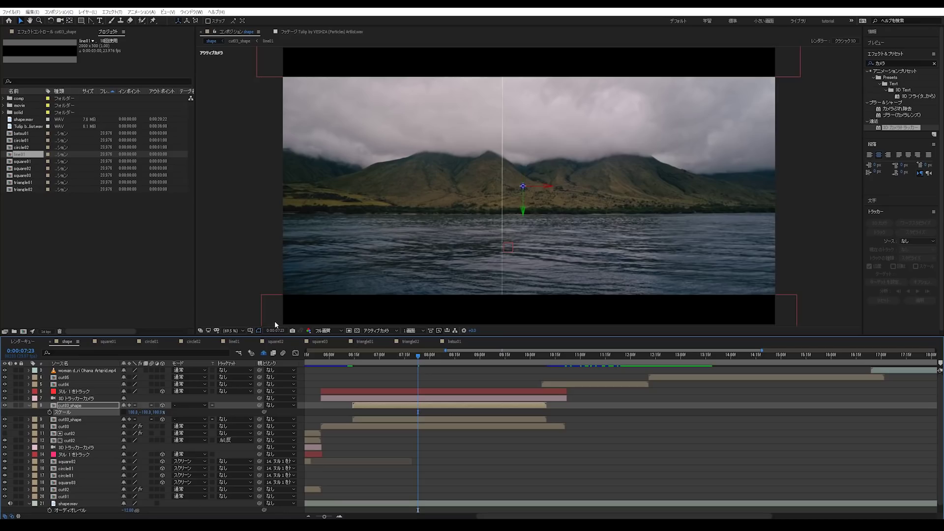
Move the flipped cut03_shape copy straight down over the water as a reflection and check it across the shape animation.
{"action": "left_click_drag", "start_coordinate": [524, 209], "coordinate": [537, 270]}
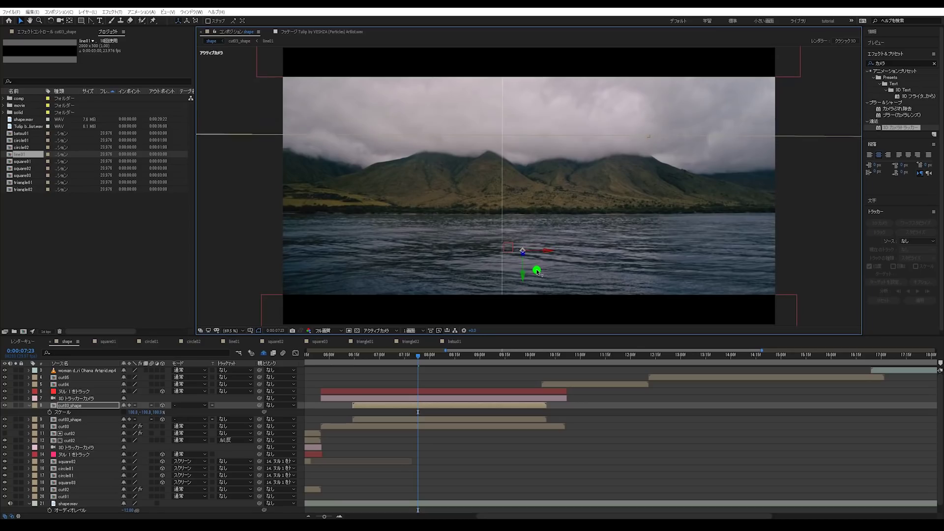
{"action": "left_click_drag", "start_coordinate": [430, 353], "coordinate": [477, 361]}
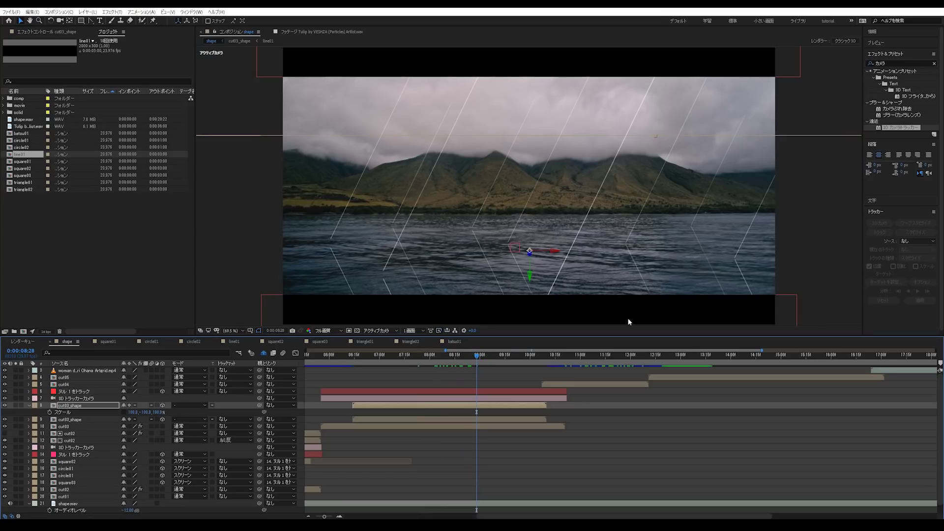
{"action": "mouse_move", "coordinate": [475, 358]}
{"action": "left_mouse_down"}
{"action": "mouse_move", "coordinate": [428, 359]}
{"action": "mouse_move", "coordinate": [517, 358]}
{"action": "mouse_move", "coordinate": [456, 358]}
{"action": "mouse_move", "coordinate": [474, 358]}
{"action": "left_mouse_up"}
{"action": "left_click", "coordinate": [616, 450]}
{"action": "scroll", "coordinate": [583, 243], "scroll_direction": "down", "scroll_amount": 1}
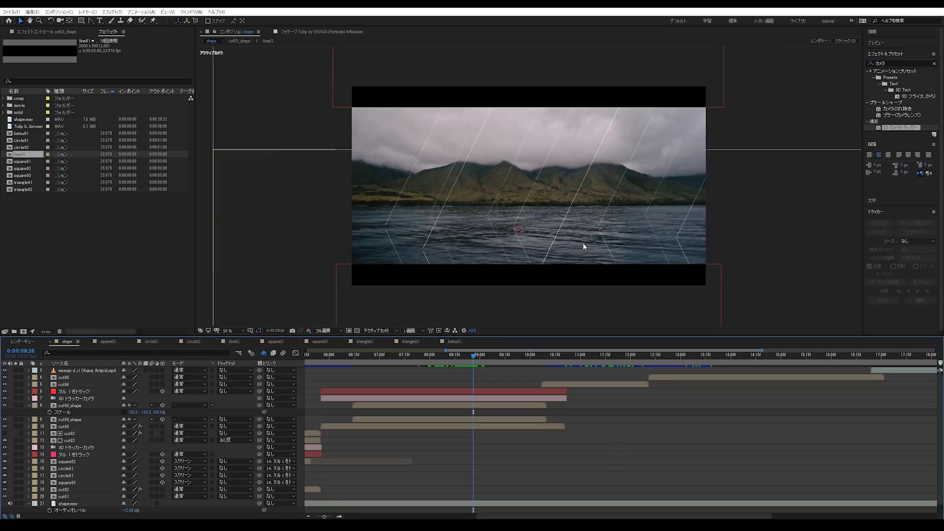
{"action": "left_click_drag", "start_coordinate": [455, 367], "coordinate": [393, 379]}
{"action": "key", "text": "period"}
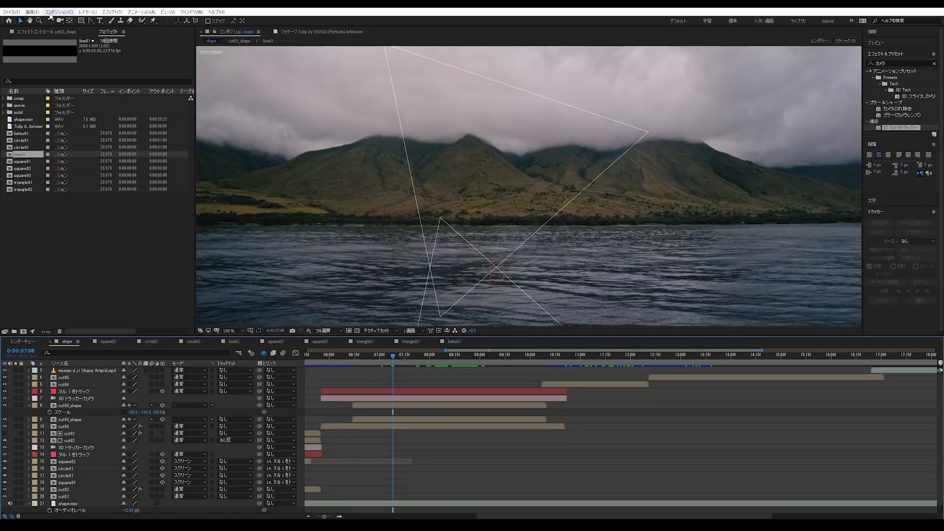
Open the cut03_shape composition at 0:00:07:09, where the triangle is drawn, with no layer selected.
{"action": "left_click", "coordinate": [82, 21]}
{"action": "key", "text": "comma"}
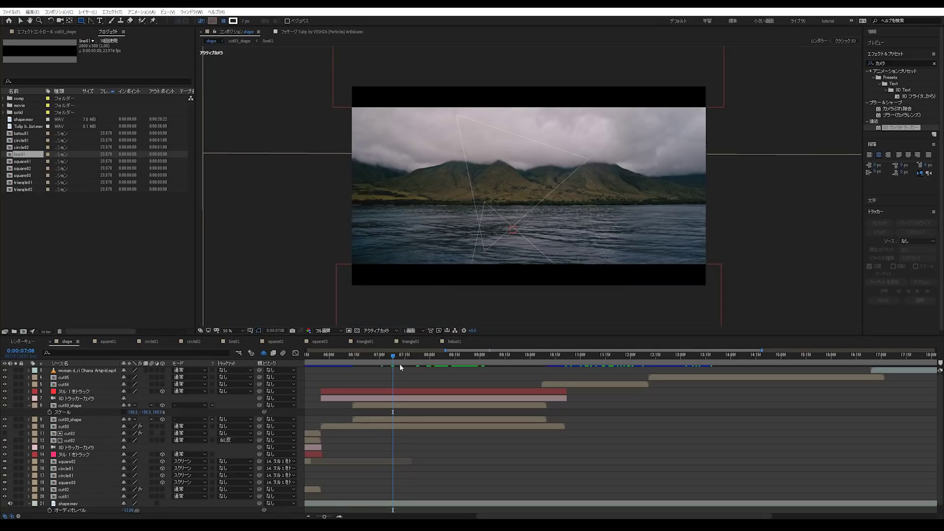
{"action": "left_click", "coordinate": [402, 404]}
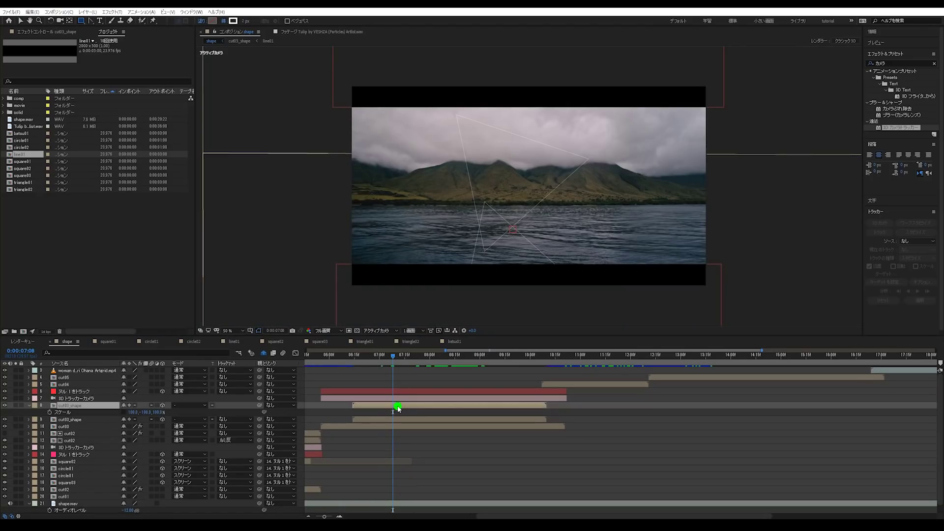
{"action": "mouse_move", "coordinate": [395, 353]}
{"action": "left_mouse_down"}
{"action": "mouse_move", "coordinate": [379, 357]}
{"action": "mouse_move", "coordinate": [395, 358]}
{"action": "left_mouse_up"}
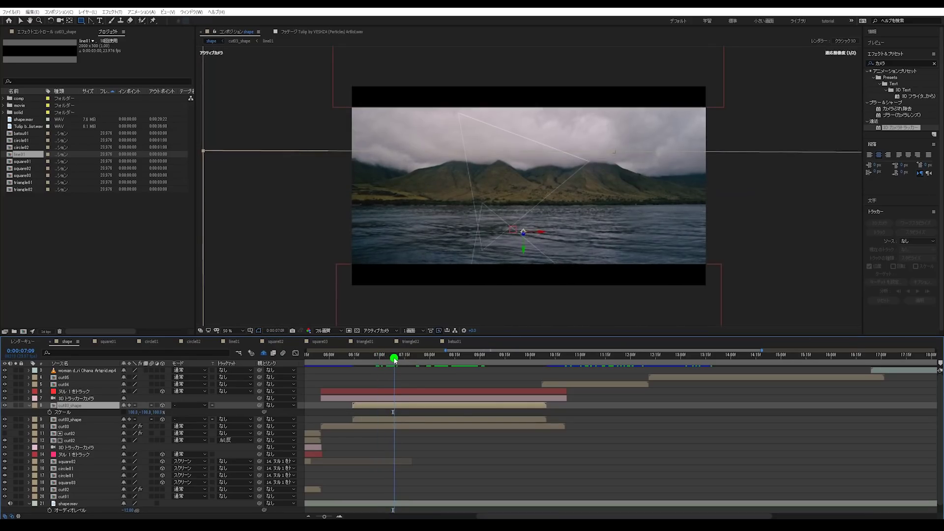
{"action": "double_click", "coordinate": [390, 407]}
{"action": "left_click", "coordinate": [412, 440]}
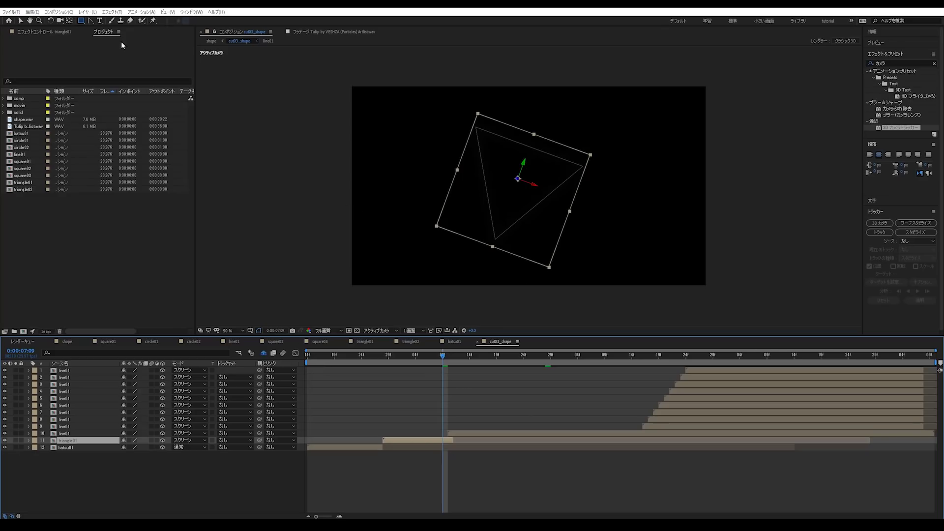
{"action": "left_click", "coordinate": [432, 468]}
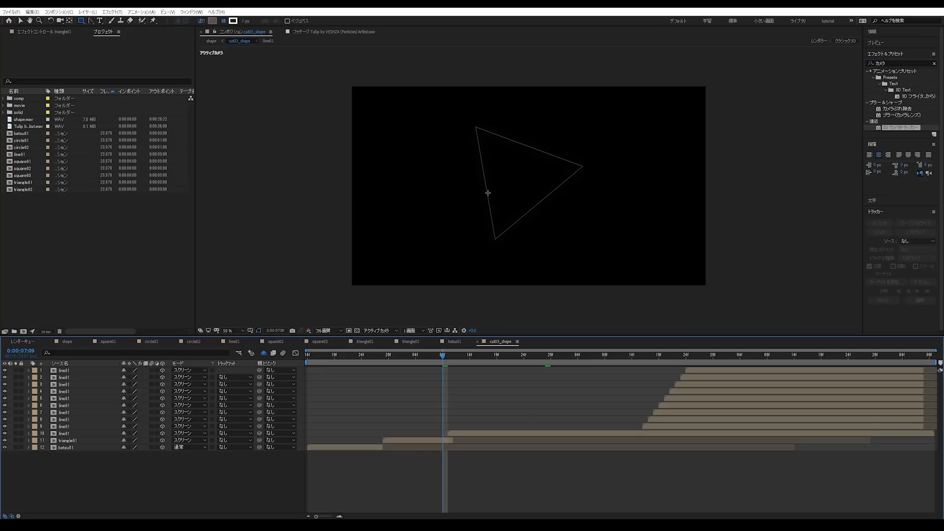
{"action": "left_click", "coordinate": [225, 22]}
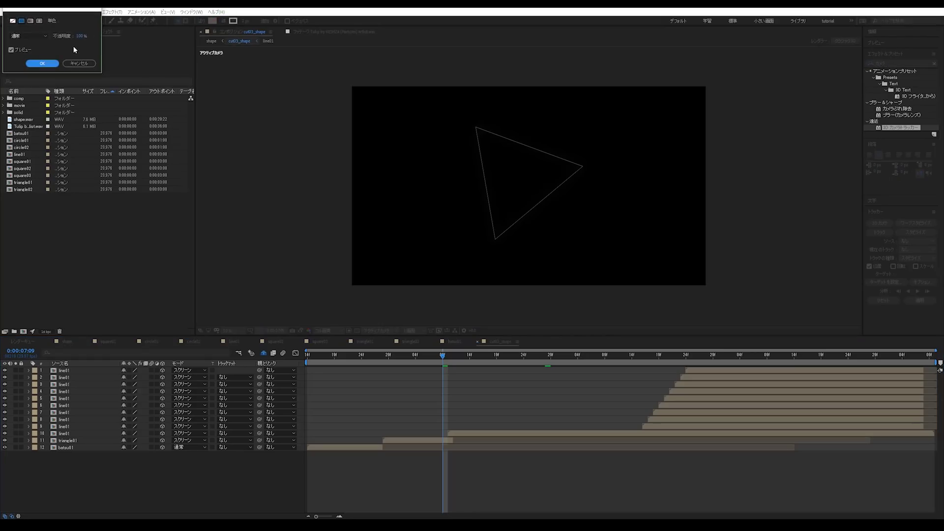
{"action": "left_click", "coordinate": [79, 63]}
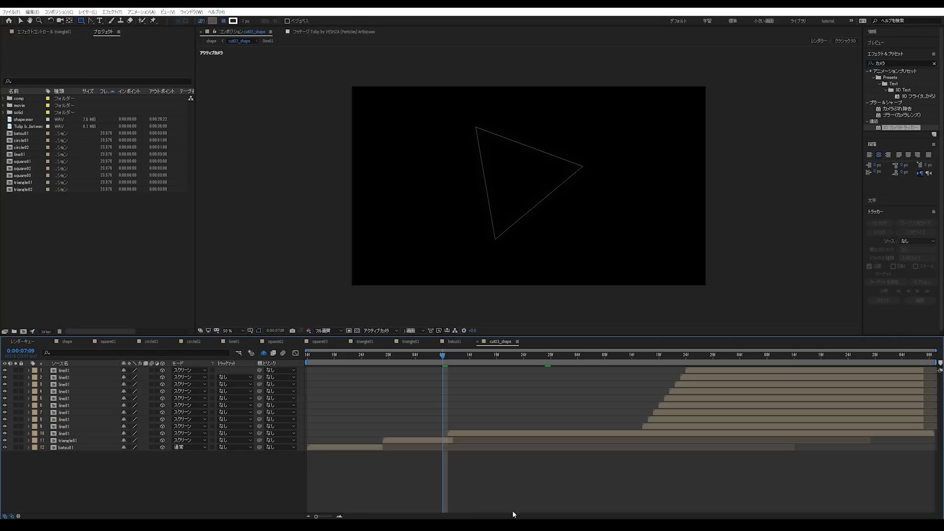
Create a white solid at the full composition size in cut03_shape.
{"action": "key", "text": "ctrl+y"}
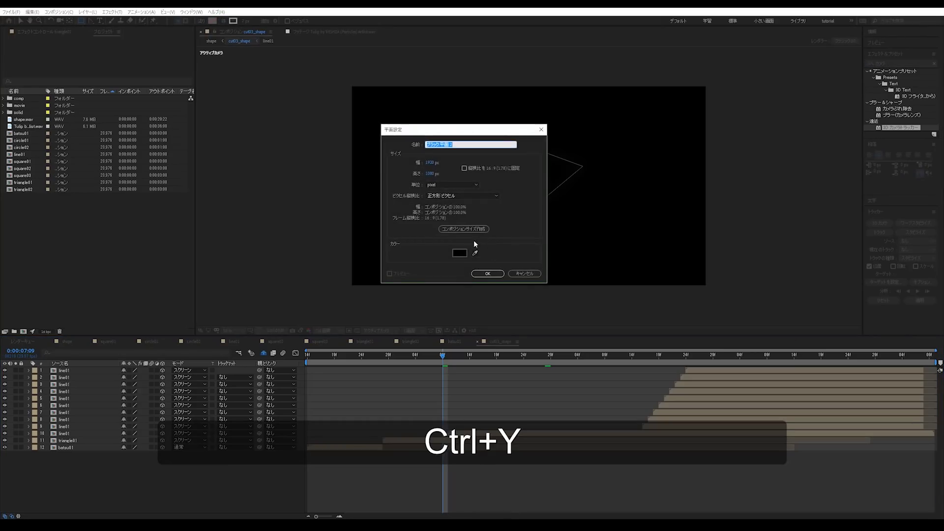
{"action": "left_click", "coordinate": [459, 253]}
{"action": "left_click", "coordinate": [78, 161]}
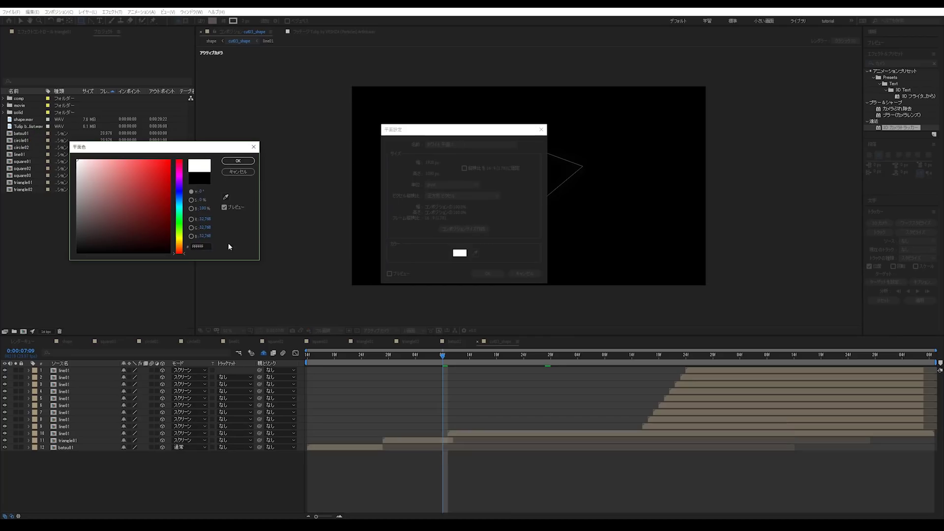
{"action": "left_click", "coordinate": [238, 161]}
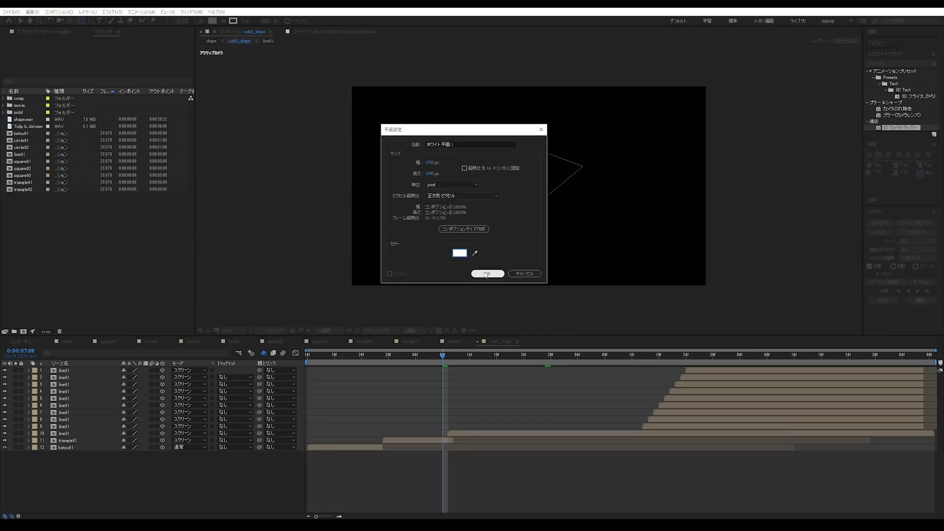
{"action": "left_click", "coordinate": [488, 274]}
Move the white solid up so the triangle's lower tip stays uncovered, and place it directly above triangle01 in the layer stack.
{"action": "left_click", "coordinate": [21, 22]}
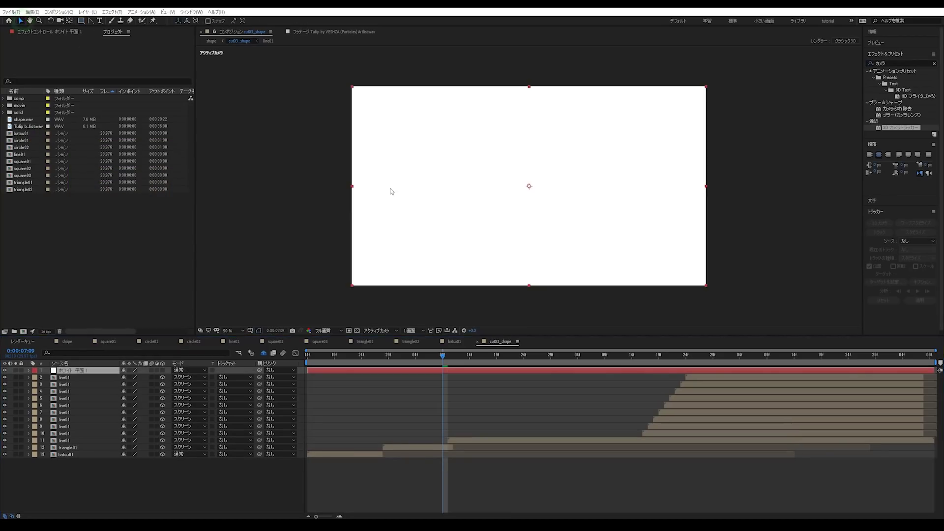
{"action": "left_click_drag", "start_coordinate": [527, 227], "coordinate": [531, 161]}
{"action": "left_click_drag", "start_coordinate": [85, 370], "coordinate": [89, 442]}
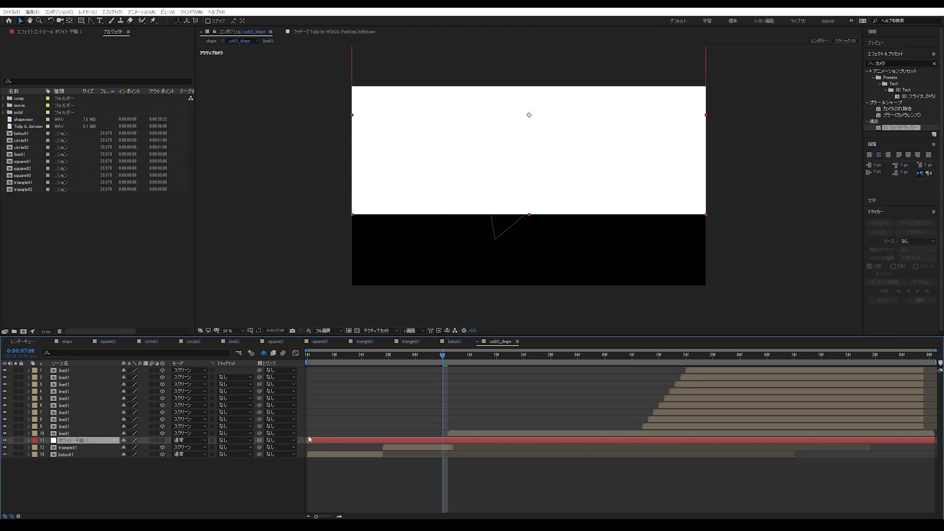
Trim the white solid's start and end to match the visible duration of triangle01.
{"action": "key", "text": "alt+bracketright"}
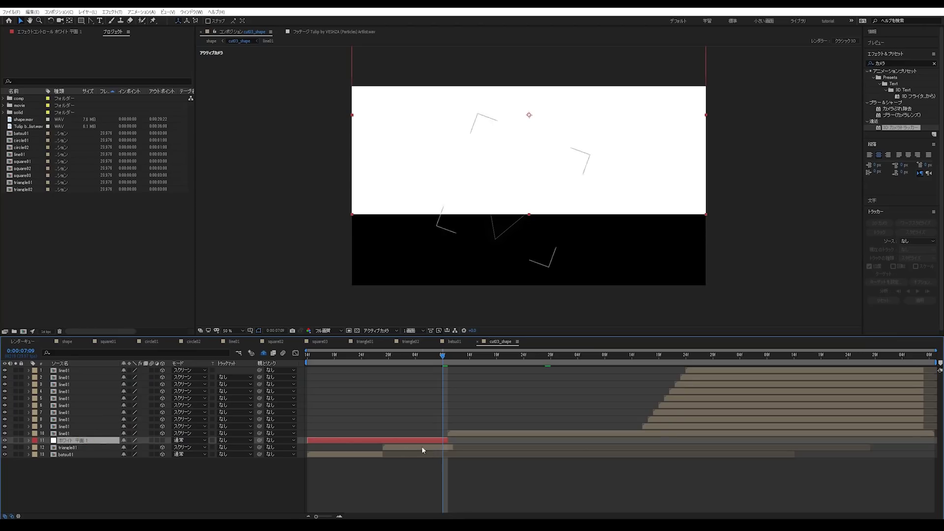
{"action": "left_click", "coordinate": [391, 358]}
{"action": "key", "text": "alt+bracketleft"}
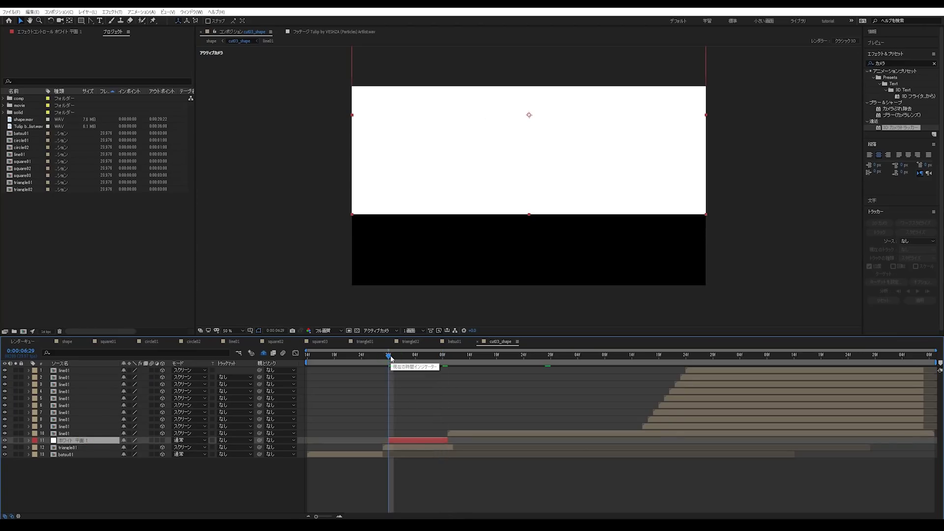
{"action": "left_click", "coordinate": [385, 443]}
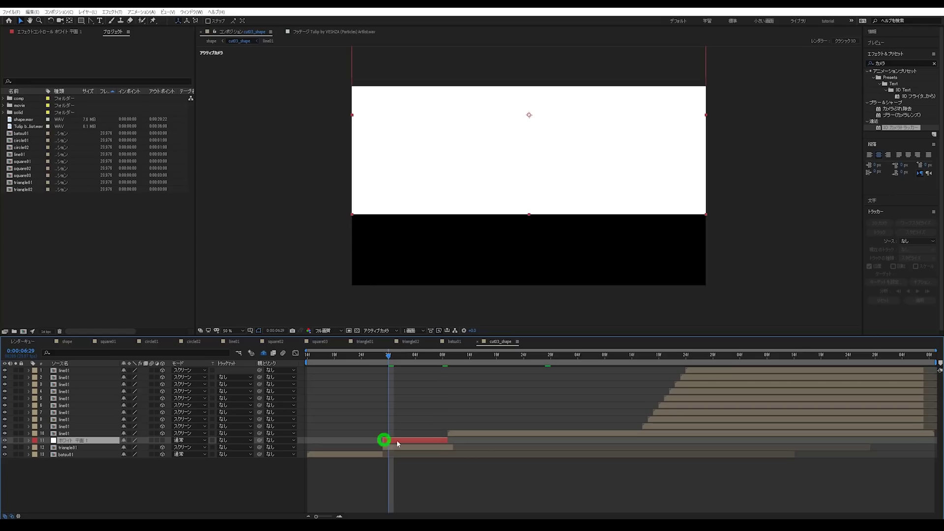
Set triangle01's track matte to alpha using the white solid and check the cut-off triangle at 0:00:07:08.
{"action": "left_click", "coordinate": [444, 448]}
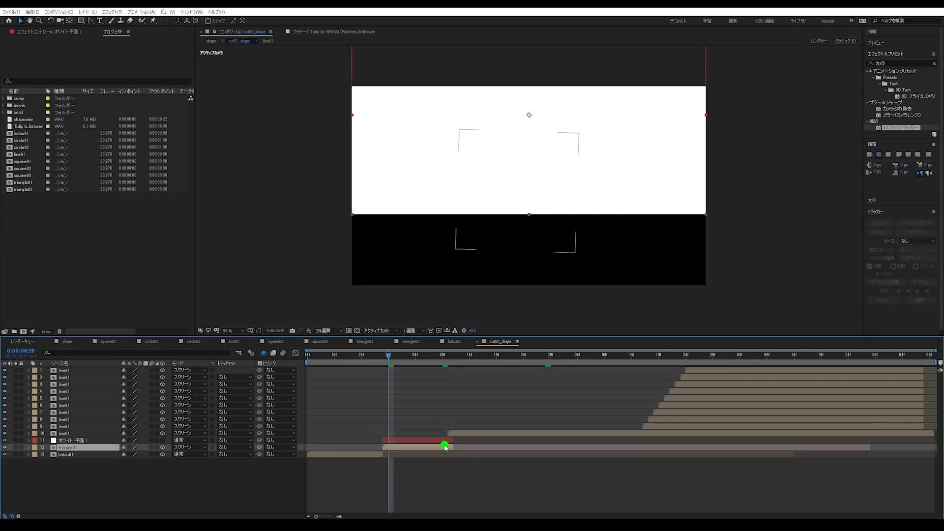
{"action": "left_click", "coordinate": [251, 449]}
{"action": "left_click", "coordinate": [257, 464]}
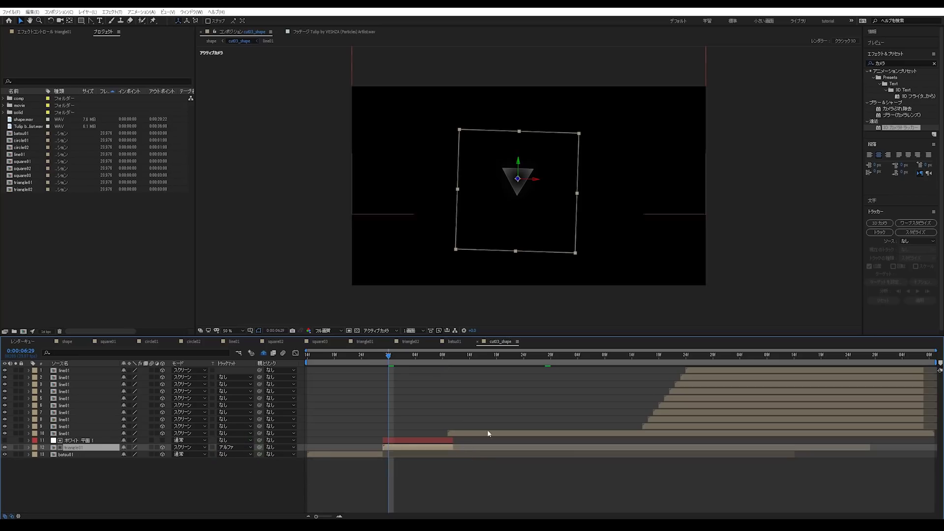
{"action": "left_click_drag", "start_coordinate": [388, 356], "coordinate": [440, 358]}
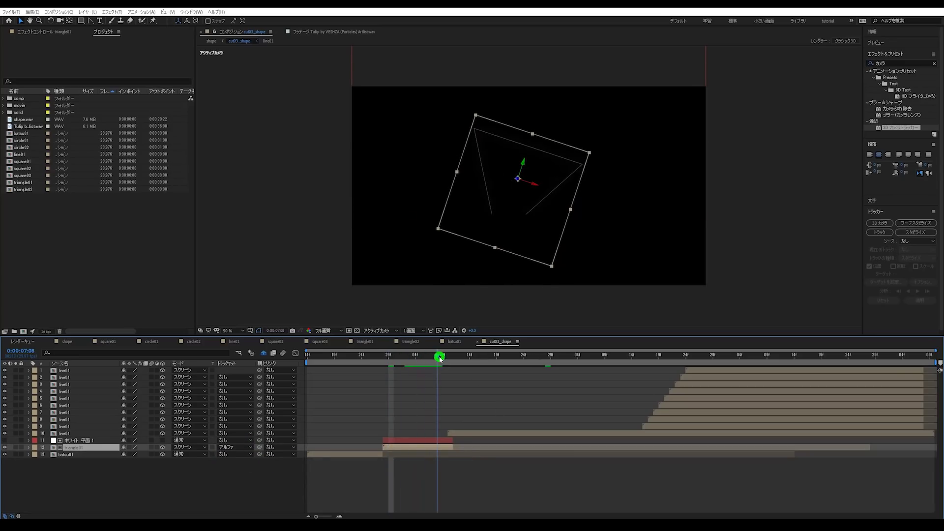
{"action": "key", "text": "slash"}
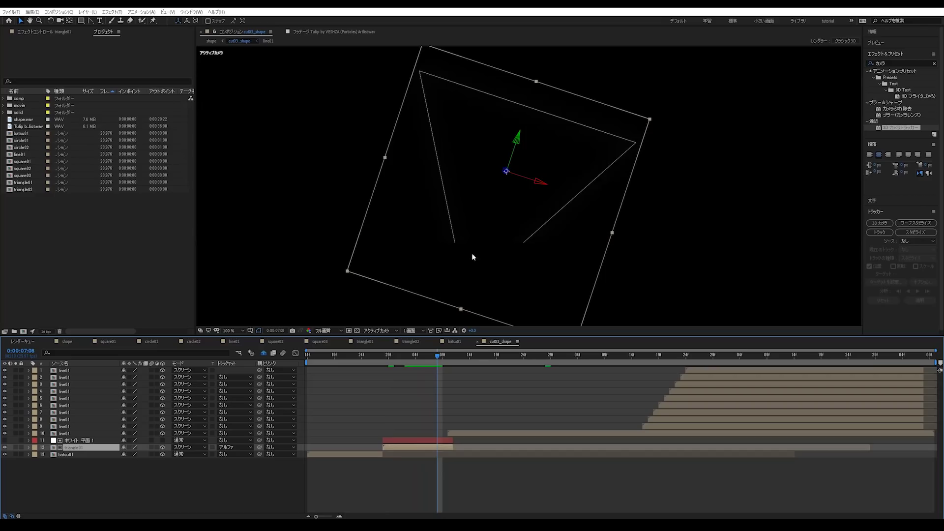
Close the individual shape compositions in the timeline, keeping only shape and cut03_shape open.
{"action": "left_click", "coordinate": [88, 343]}
{"action": "left_click", "coordinate": [88, 343]}
{"action": "left_click", "coordinate": [88, 343]}
{"action": "left_click", "coordinate": [89, 342]}
{"action": "left_click", "coordinate": [89, 343]}
{"action": "left_click", "coordinate": [89, 343]}
{"action": "left_click", "coordinate": [90, 343]}
{"action": "left_click", "coordinate": [91, 343]}
{"action": "left_click", "coordinate": [91, 343]}
Check the matted triangle over the water in the shape composition, undo the last change and return to cut03_shape.
{"action": "left_click", "coordinate": [66, 341]}
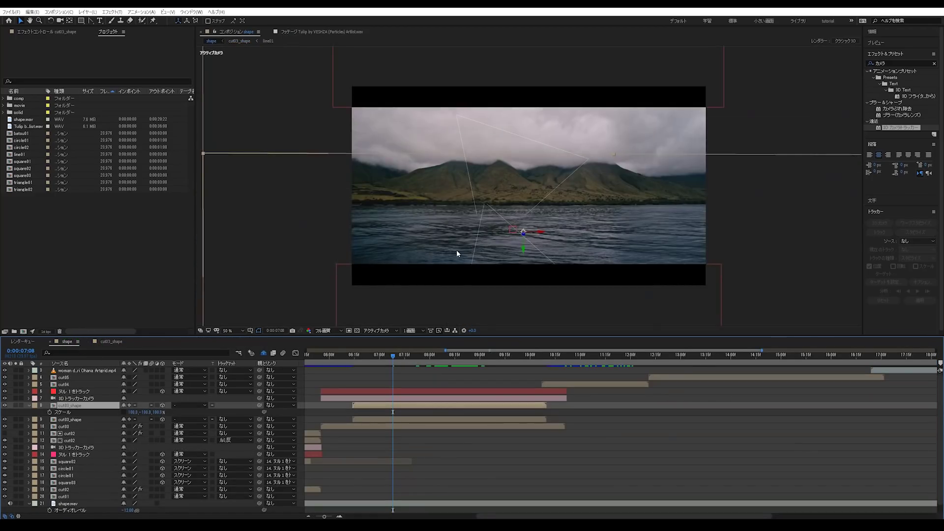
{"action": "key", "text": "slash"}
{"action": "key", "text": "ctrl+z"}
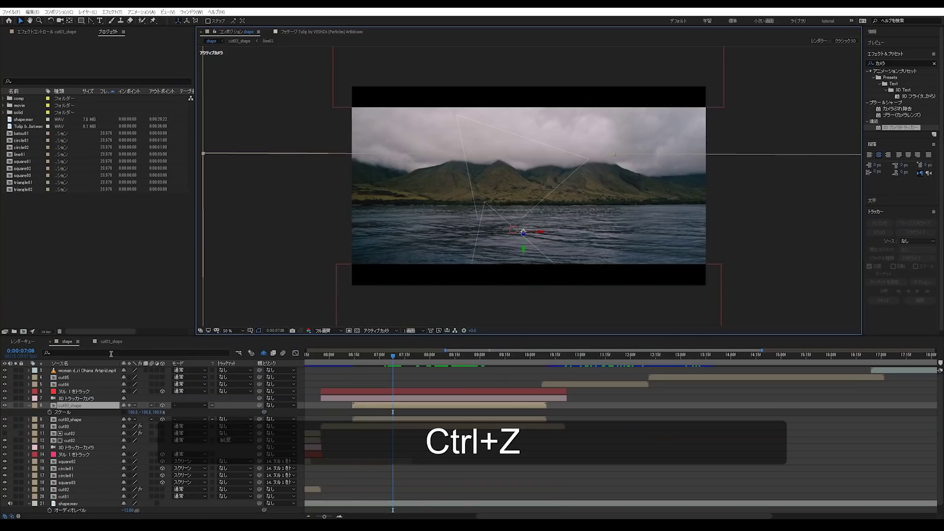
{"action": "left_click", "coordinate": [98, 341]}
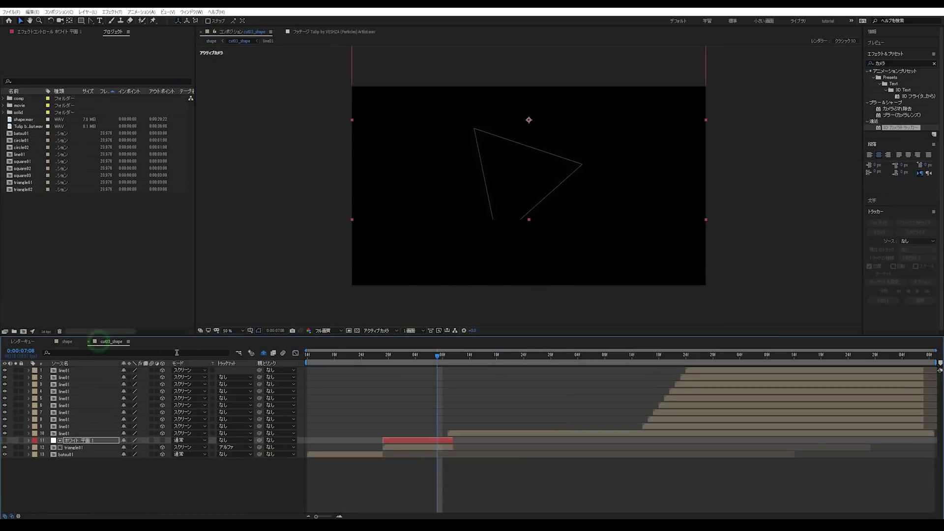
Show the positions of triangle01 and the white solid, make the solid 3D and set its Z position to match triangle01.
{"action": "left_click", "coordinate": [77, 449]}
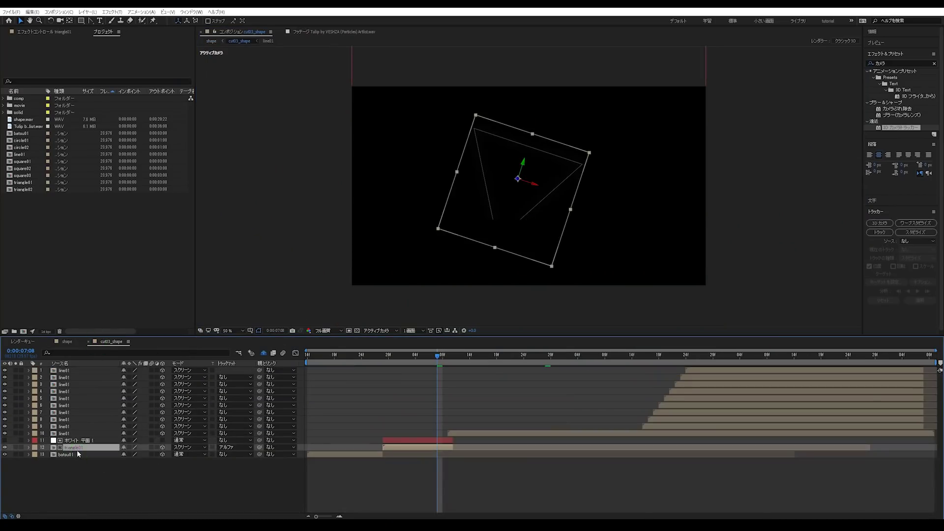
{"action": "key", "text": "p"}
{"action": "left_click", "coordinate": [74, 441]}
{"action": "key", "text": "p"}
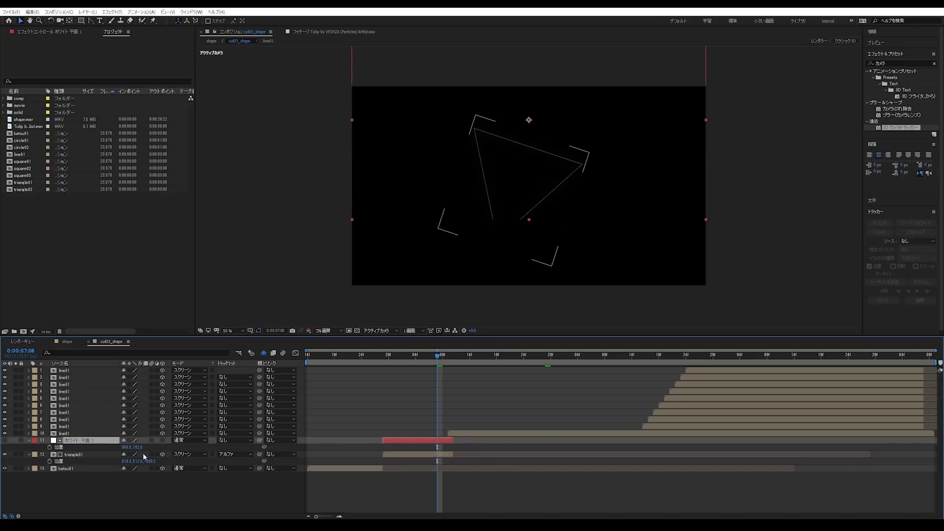
{"action": "left_click", "coordinate": [159, 444]}
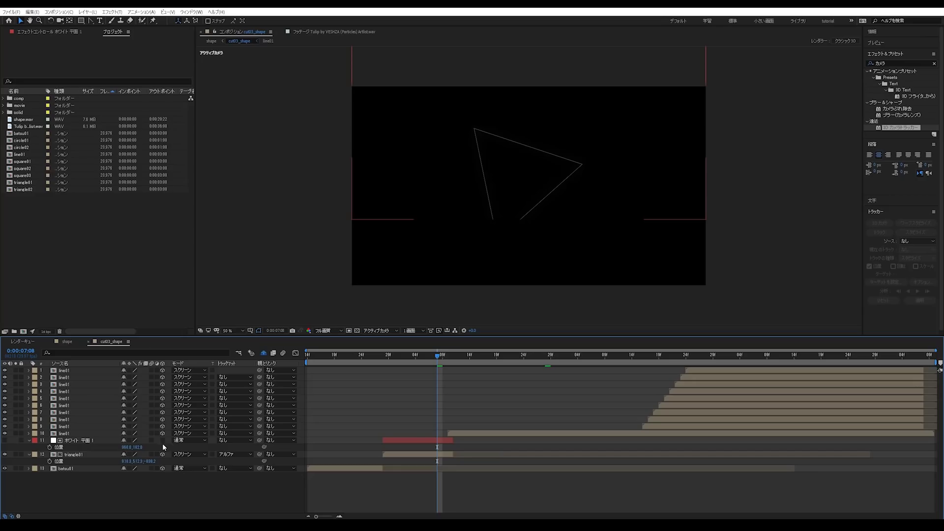
{"action": "left_click", "coordinate": [162, 441]}
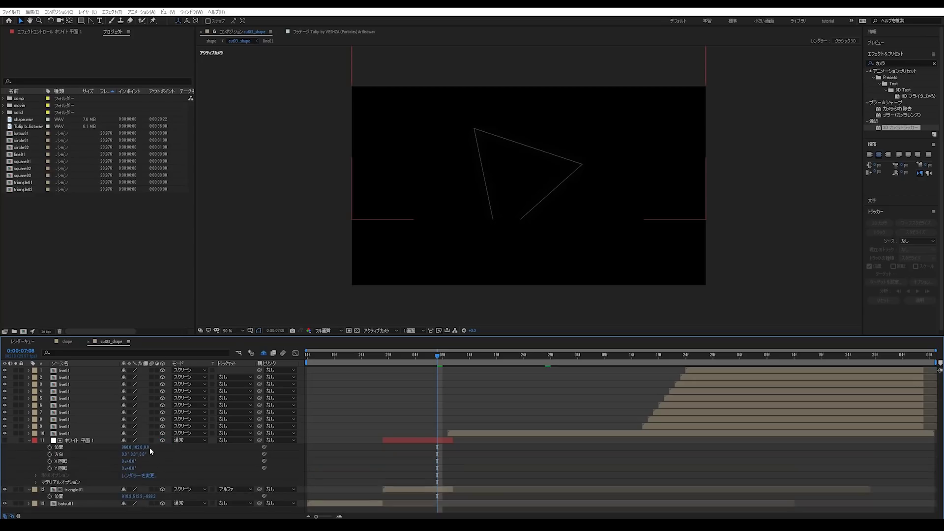
{"action": "left_click", "coordinate": [149, 447]}
{"action": "key", "text": "Return"}
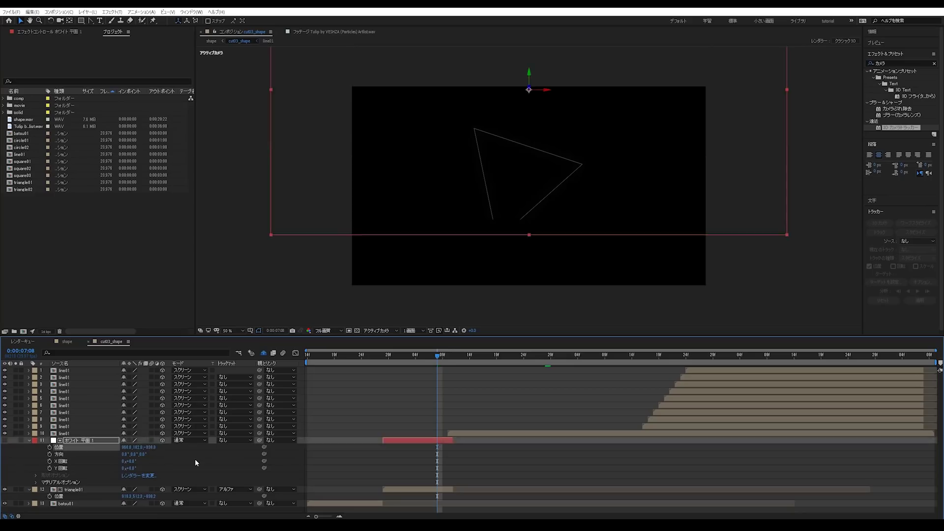
Adjust the white solid's height to bring the triangle's cut closer to its reflection, checking the join in the shape composition.
{"action": "left_click_drag", "start_coordinate": [529, 74], "coordinate": [534, 58]}
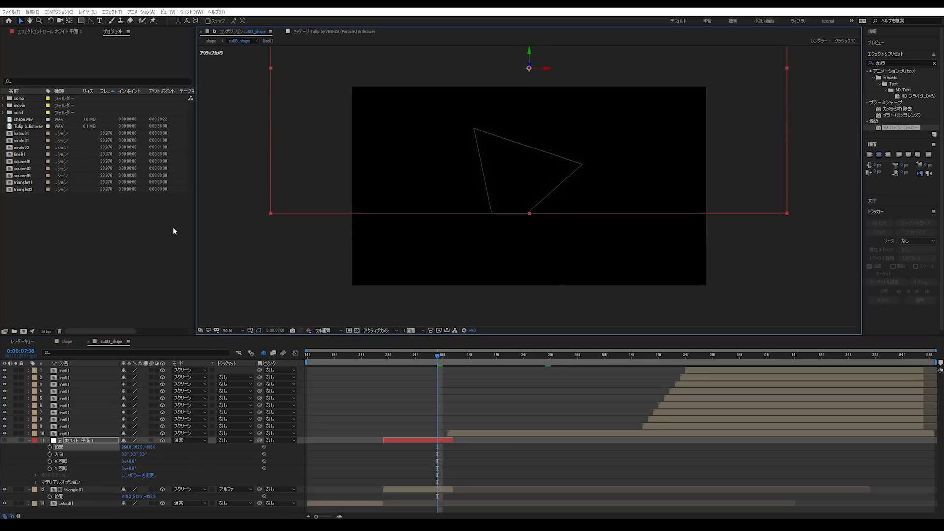
{"action": "left_click", "coordinate": [68, 340]}
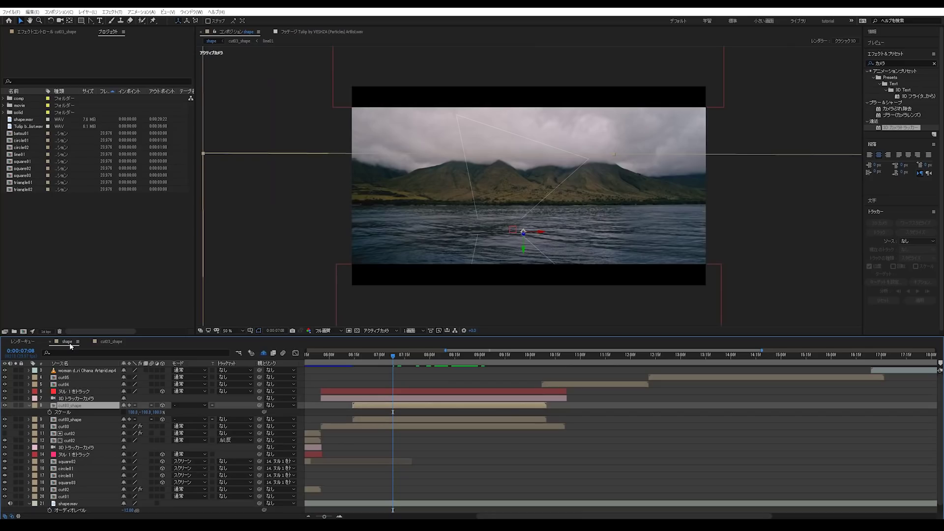
{"action": "left_click", "coordinate": [112, 342]}
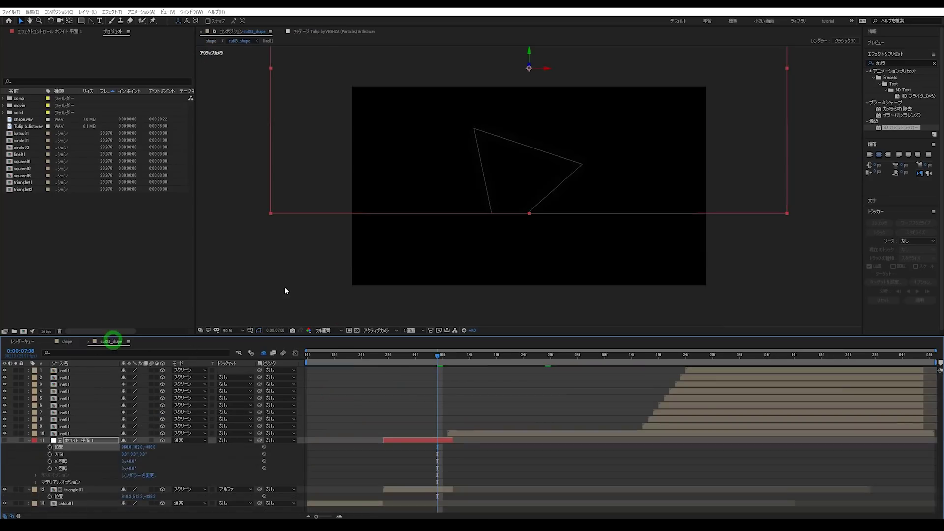
{"action": "left_click_drag", "start_coordinate": [530, 55], "coordinate": [532, 55]}
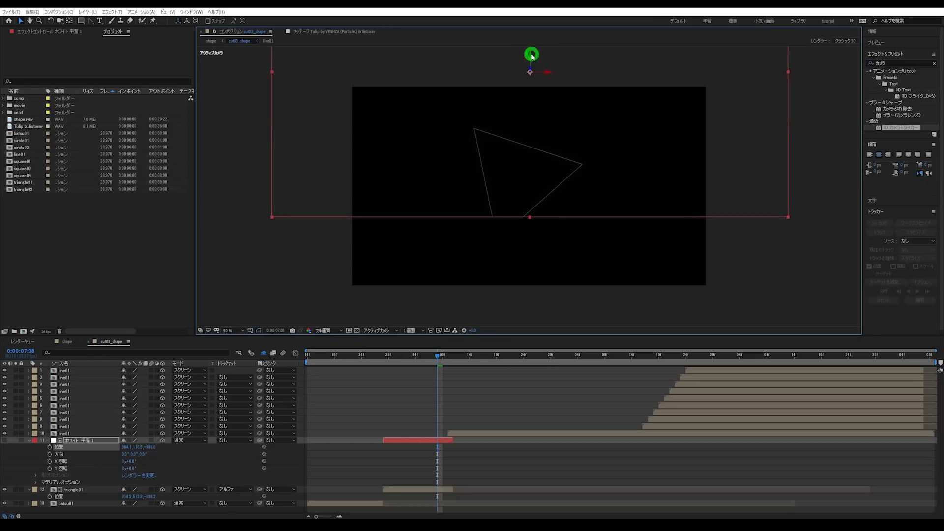
{"action": "left_click", "coordinate": [68, 342]}
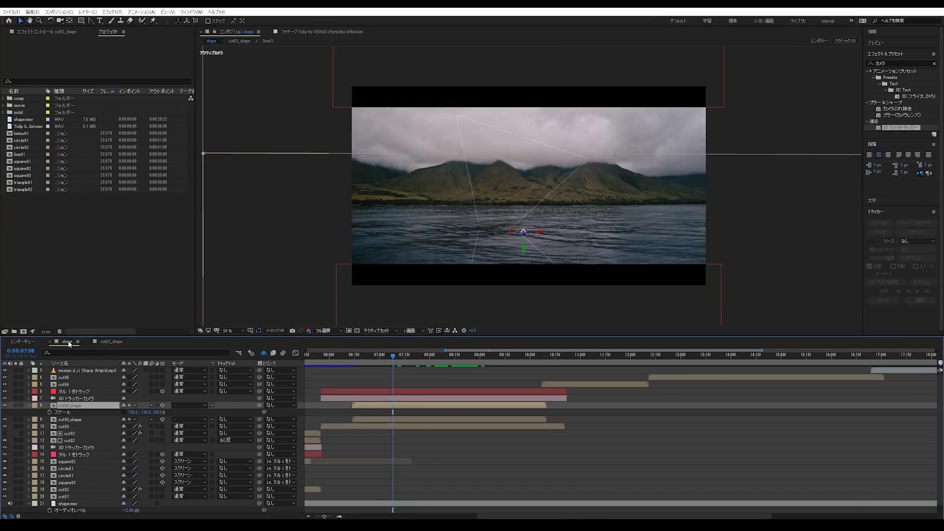
{"action": "key", "text": "period"}
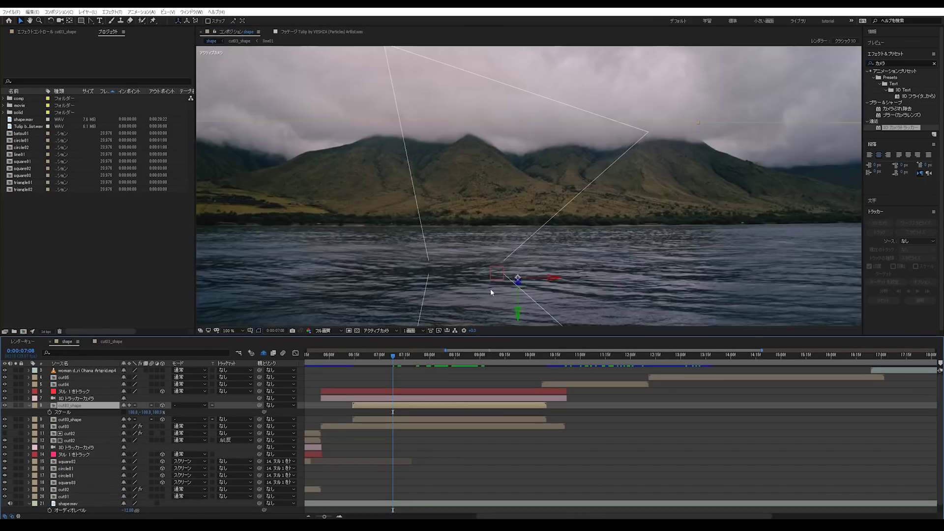
Lower the white solid slightly so the triangle's cut ends meet its reflection on the water, and compare both compositions.
{"action": "left_click", "coordinate": [112, 342]}
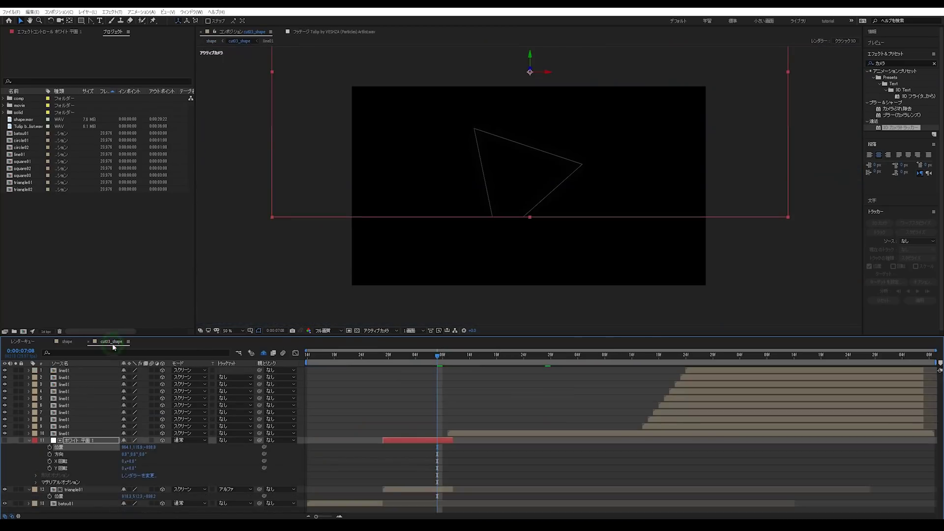
{"action": "left_click_drag", "start_coordinate": [531, 56], "coordinate": [531, 60]}
{"action": "left_click", "coordinate": [72, 346]}
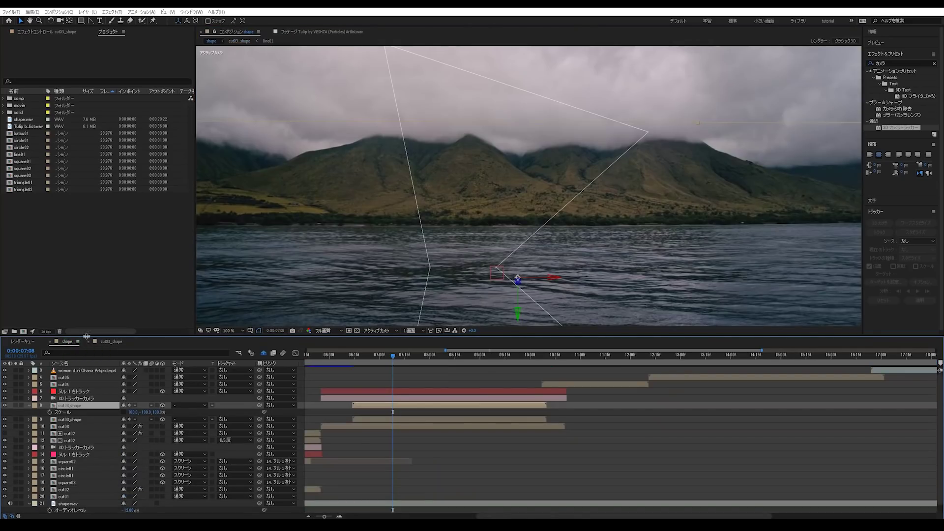
{"action": "left_click", "coordinate": [122, 346]}
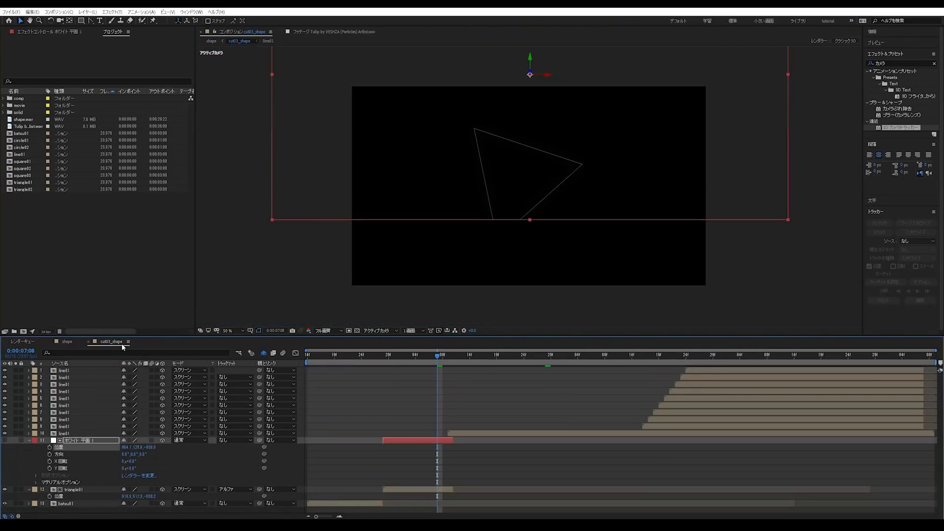
{"action": "left_click", "coordinate": [68, 343]}
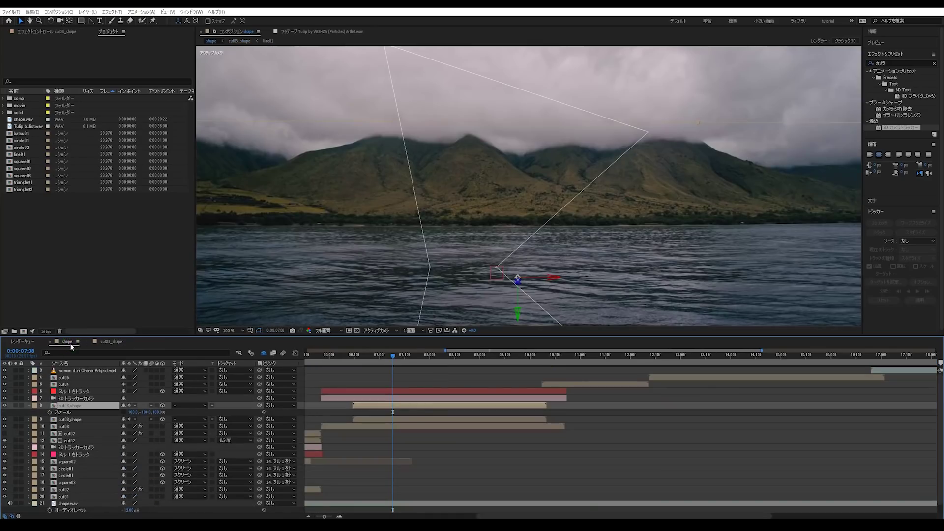
Collapse the flipped cut03_shape layer's properties and check the line shapes and their reflections up to 0:00:08:27.
{"action": "left_click", "coordinate": [29, 406]}
{"action": "key", "text": "comma"}
{"action": "key", "text": "comma"}
{"action": "left_click_drag", "start_coordinate": [393, 362], "coordinate": [474, 360]}
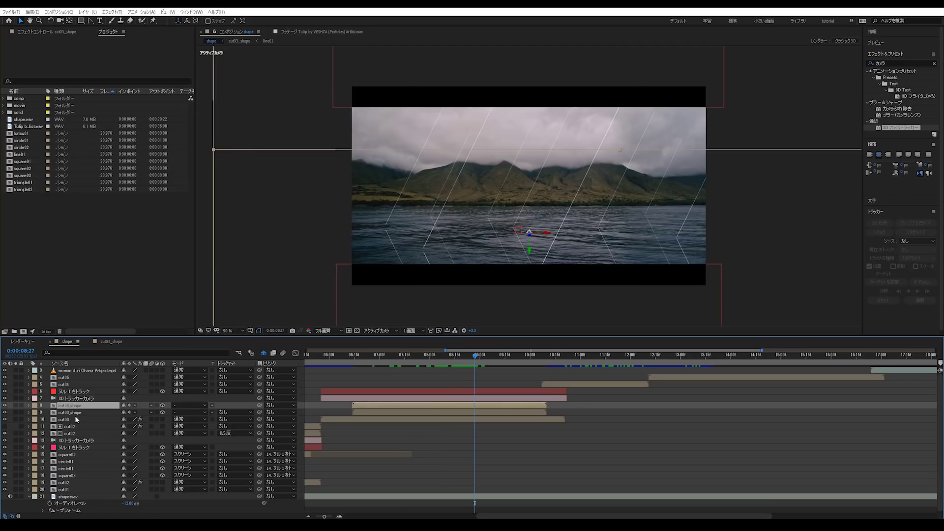
Apply the 高速ボックスブラー (Fast Box Blur) effect to the flipped cut03_shape reflection layer.
{"action": "left_click", "coordinate": [555, 453]}
{"action": "left_click", "coordinate": [533, 407]}
{"action": "left_click", "coordinate": [51, 33]}
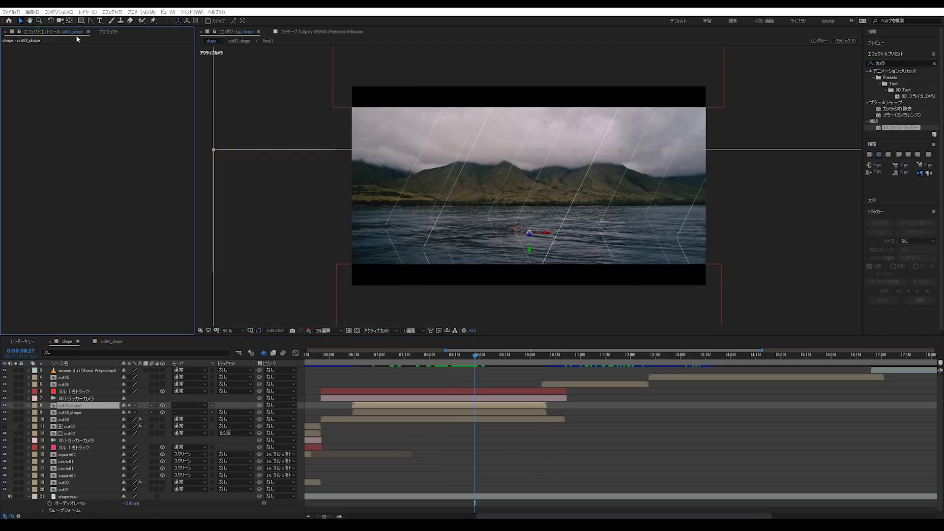
{"action": "left_click", "coordinate": [931, 63]}
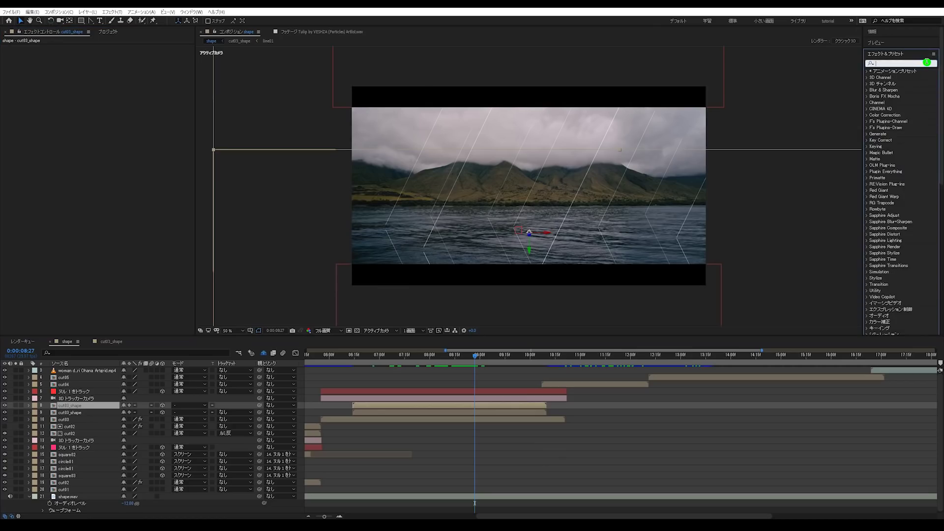
{"action": "type", "text": "ブラー"}
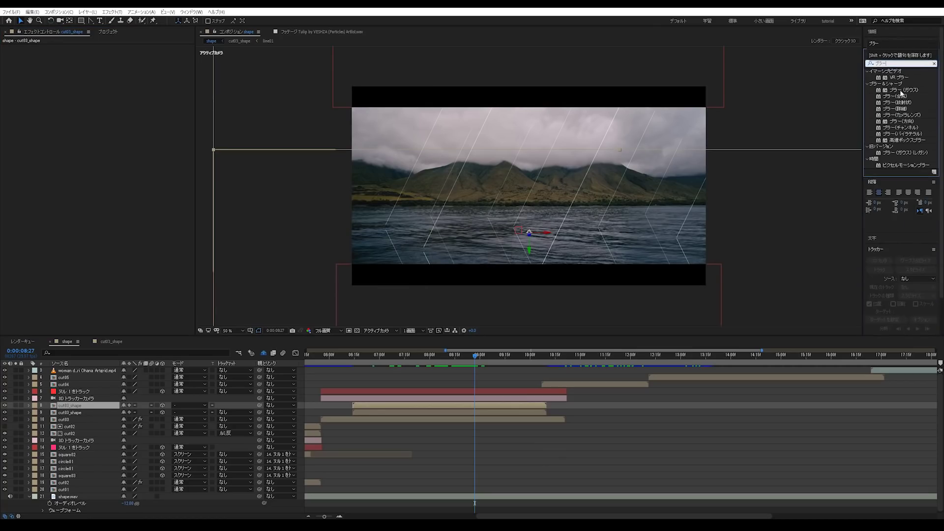
{"action": "left_click_drag", "start_coordinate": [903, 140], "coordinate": [539, 407]}
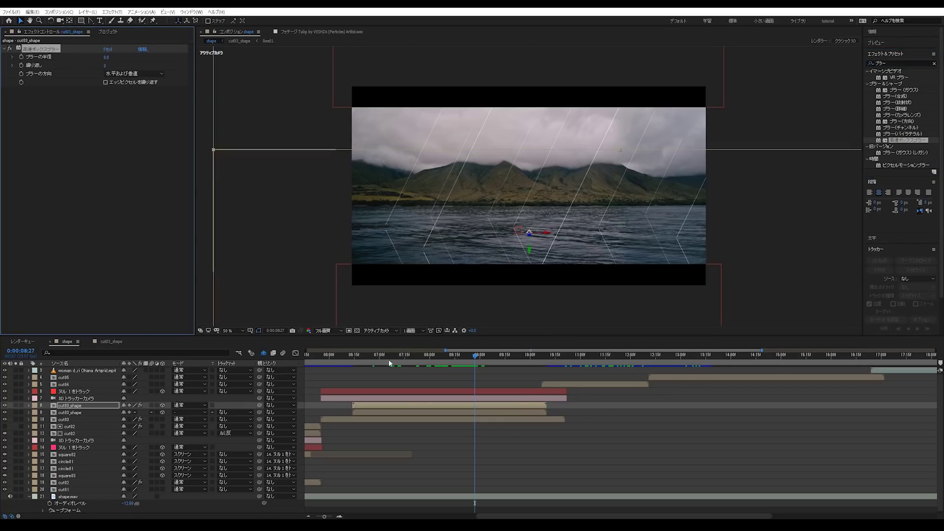
Set the Fast Box Blur radius on the flipped cut03_shape reflection layer to 0.5.
{"action": "left_click", "coordinate": [108, 58]}
{"action": "scroll", "coordinate": [416, 275], "scroll_direction": "up", "scroll_amount": 2}
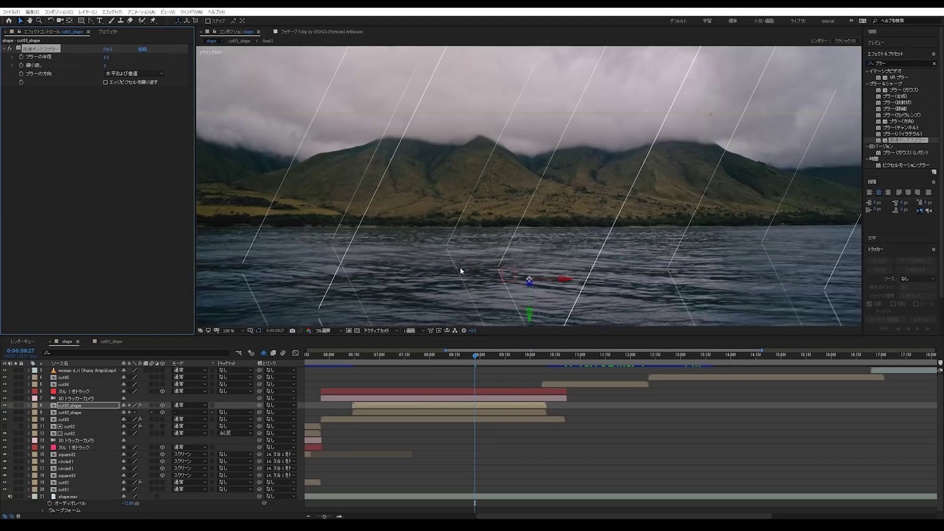
{"action": "left_click_drag", "start_coordinate": [460, 267], "coordinate": [488, 194]}
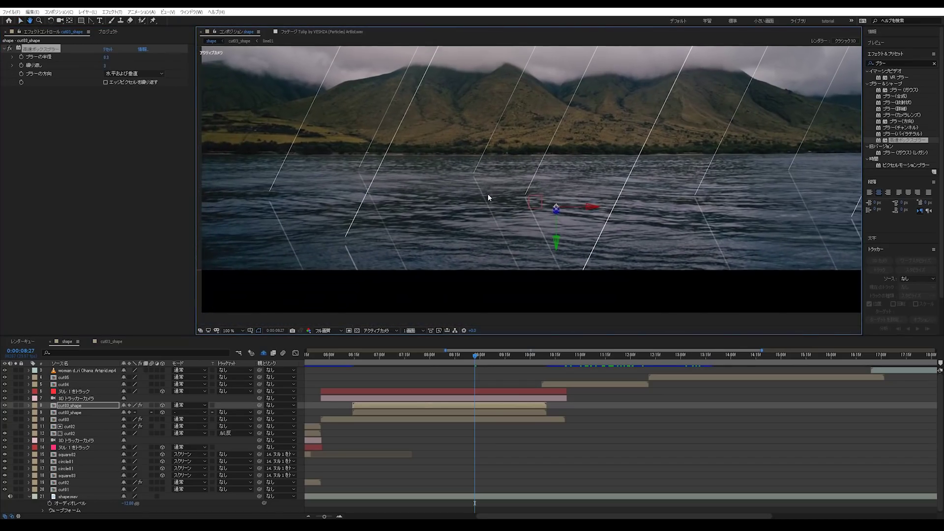
{"action": "left_click", "coordinate": [108, 56]}
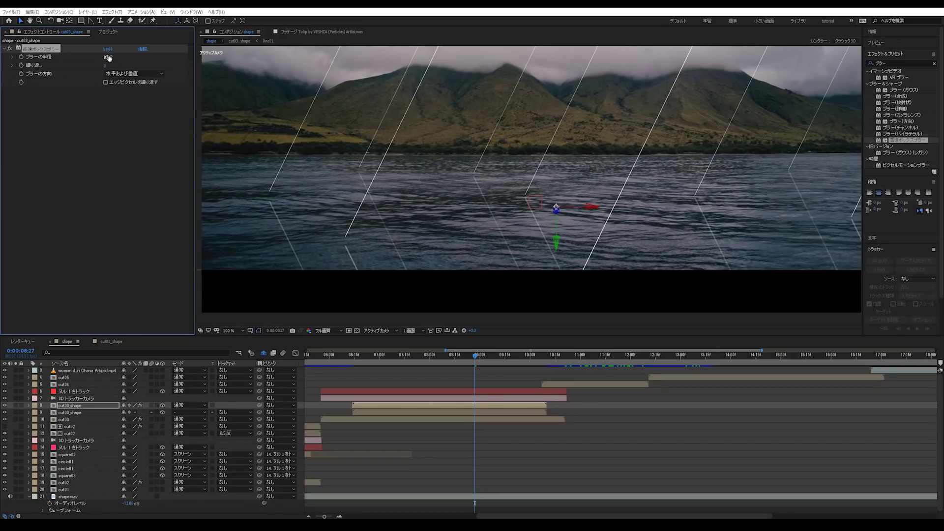
Find the タービュレントディスプレイス (Turbulent Displace) effect and apply it to the flipped cut03_shape reflection layer.
{"action": "left_click", "coordinate": [923, 61]}
{"action": "left_click", "coordinate": [910, 60]}
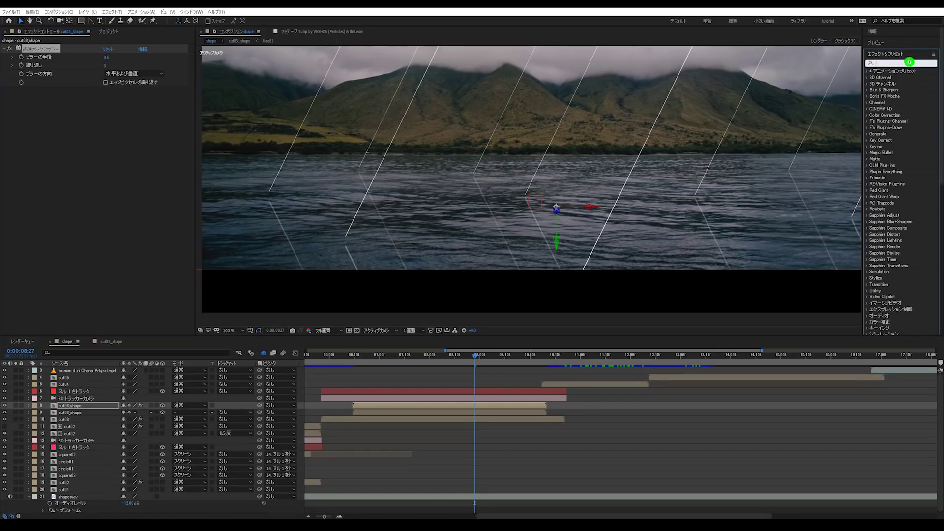
{"action": "type", "text": "たービュレント"}
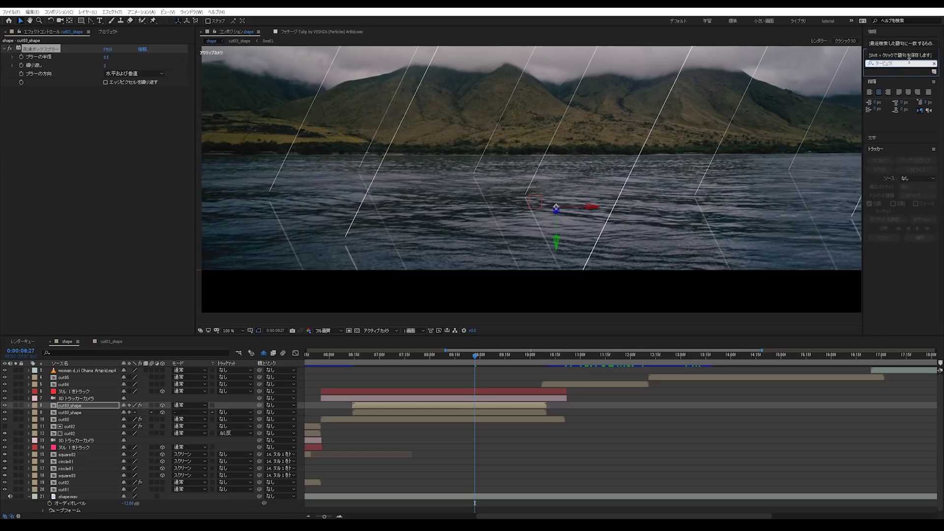
{"action": "key", "text": "BackSpace"}
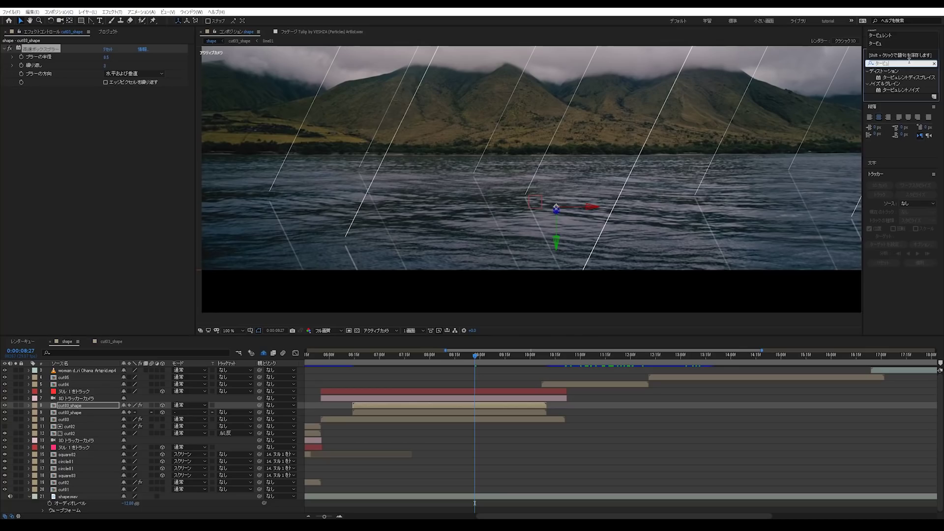
{"action": "left_click", "coordinate": [910, 79]}
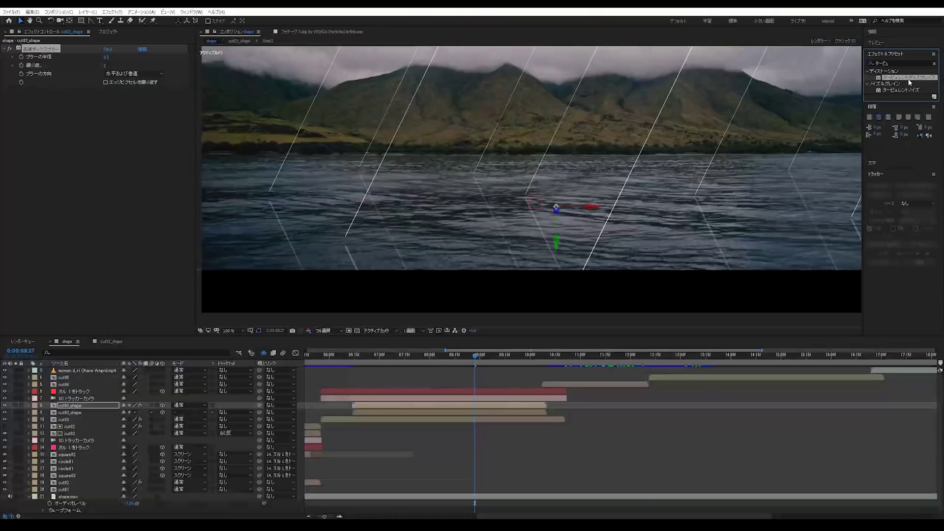
{"action": "left_click_drag", "start_coordinate": [910, 80], "coordinate": [17, 231]}
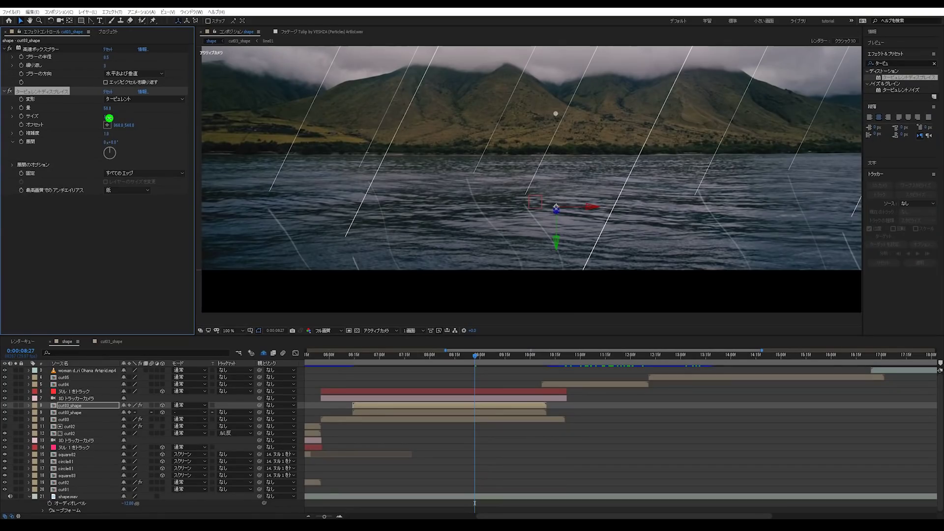
Reduce the Turbulent Displace size to fine ripples and set its amount to 120 on the reflection layer.
{"action": "left_click_drag", "start_coordinate": [98, 117], "coordinate": [52, 113]}
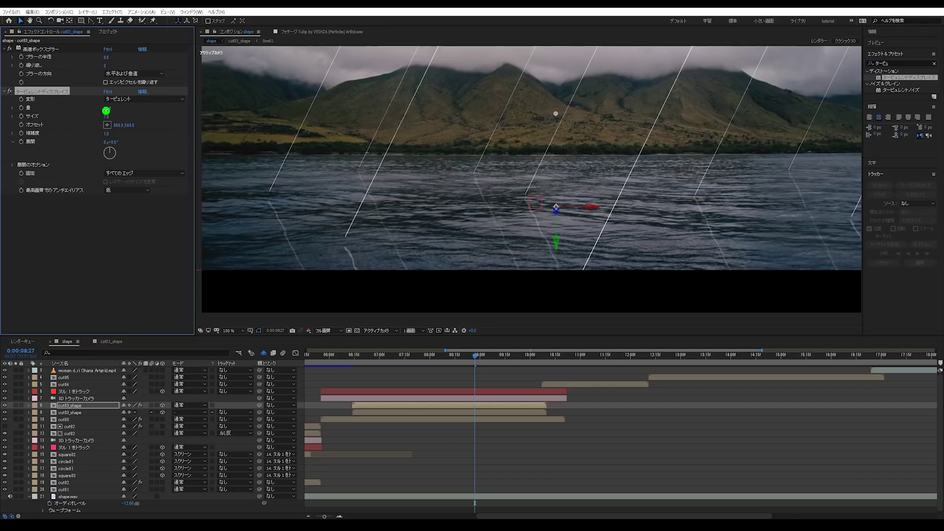
{"action": "left_click_drag", "start_coordinate": [108, 111], "coordinate": [131, 112]}
{"action": "left_click_drag", "start_coordinate": [106, 117], "coordinate": [100, 118]}
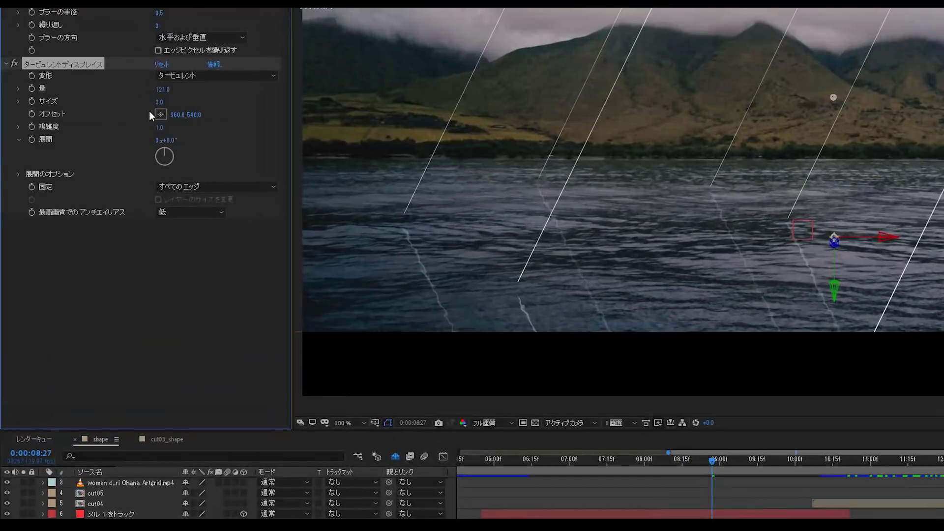
{"action": "left_click_drag", "start_coordinate": [109, 111], "coordinate": [112, 110]}
{"action": "left_click", "coordinate": [167, 89]}
{"action": "type", "text": "120"}
{"action": "key", "text": "Return"}
Examine the rippled line reflections on the water up close at 0:00:08:27 and 0:00:07:24.
{"action": "left_click_drag", "start_coordinate": [782, 285], "coordinate": [485, 258]}
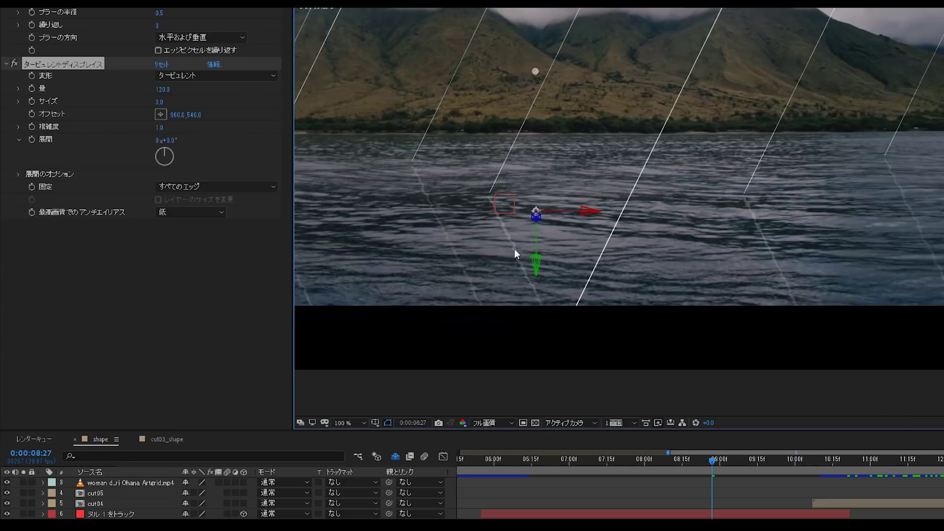
{"action": "scroll", "coordinate": [753, 205], "scroll_direction": "down", "scroll_amount": 2}
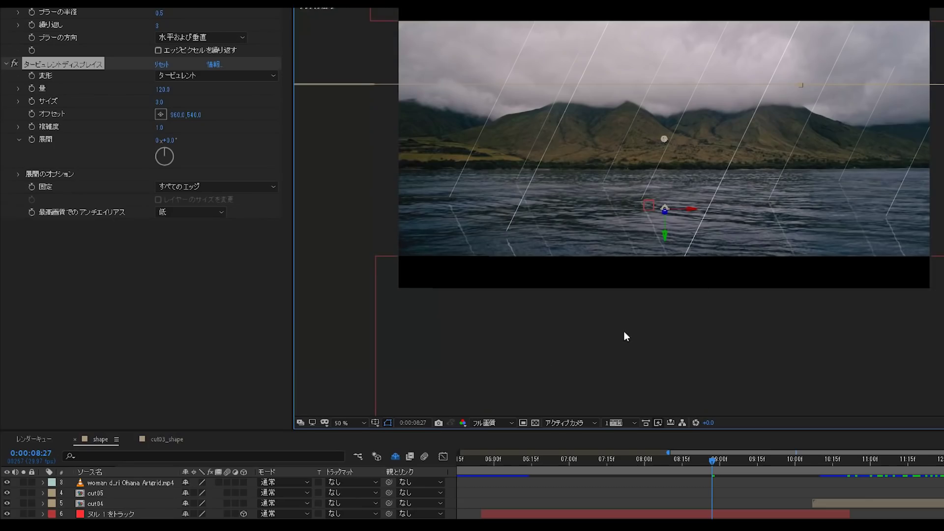
{"action": "left_click_drag", "start_coordinate": [717, 466], "coordinate": [629, 463]}
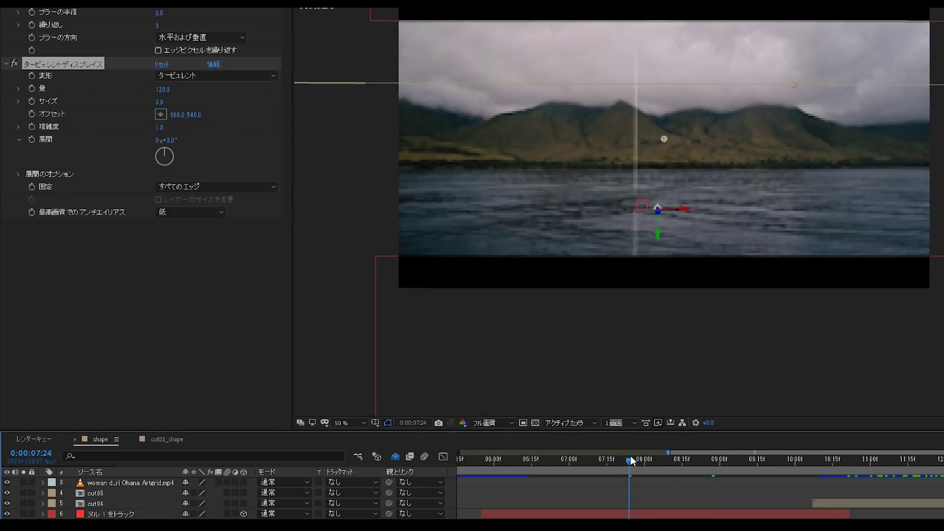
{"action": "scroll", "coordinate": [662, 250], "scroll_direction": "up", "scroll_amount": 2}
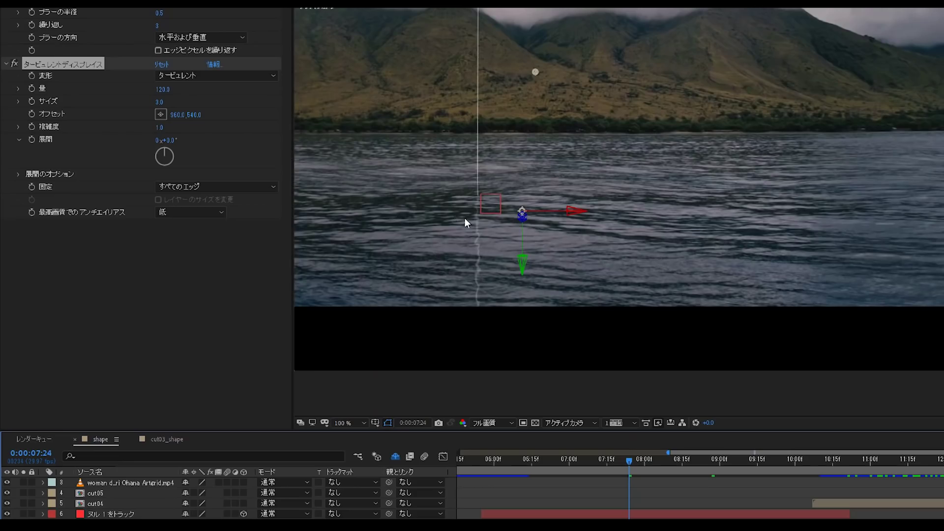
{"action": "scroll", "coordinate": [615, 254], "scroll_direction": "down", "scroll_amount": 2}
{"action": "left_click", "coordinate": [340, 423]}
{"action": "left_click", "coordinate": [347, 434]}
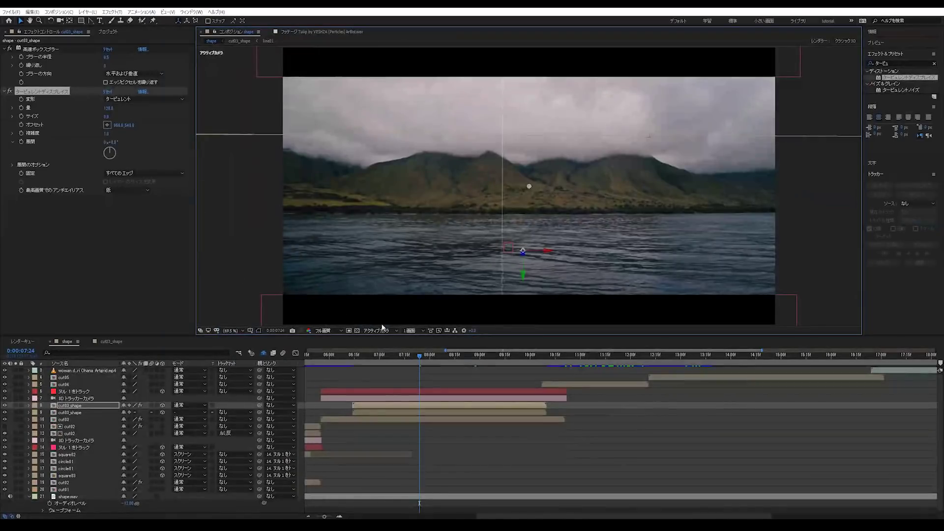
Set the flipped cut03_shape layer's blending mode to スクリーン (Screen) and preview the sequence through cut 03.
{"action": "left_click", "coordinate": [377, 438]}
{"action": "left_click_drag", "start_coordinate": [371, 359], "coordinate": [319, 361]}
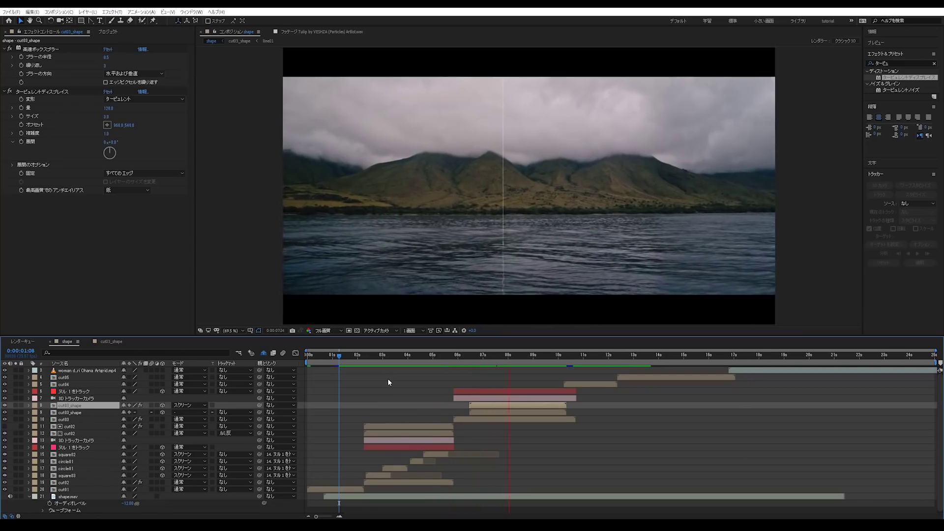
{"action": "key", "text": "space"}
{"action": "left_click_drag", "start_coordinate": [444, 360], "coordinate": [383, 362]}
{"action": "key", "text": "space"}
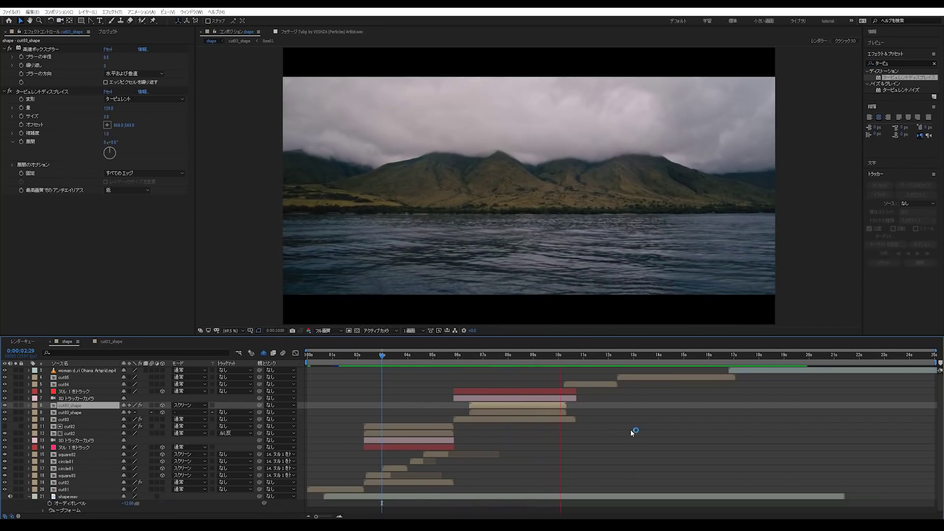
Examine the cut 03 lines and reflections around 0:00:08:28 and play the sequence back from 0:00:02:26.
{"action": "mouse_move", "coordinate": [541, 361]}
{"action": "left_mouse_down"}
{"action": "mouse_move", "coordinate": [508, 362]}
{"action": "mouse_move", "coordinate": [532, 361]}
{"action": "left_mouse_up"}
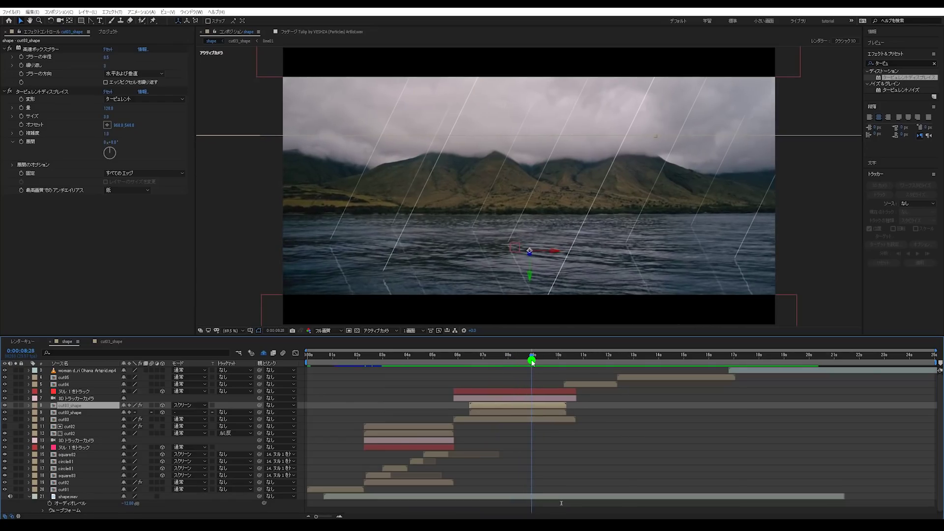
{"action": "key", "text": "period"}
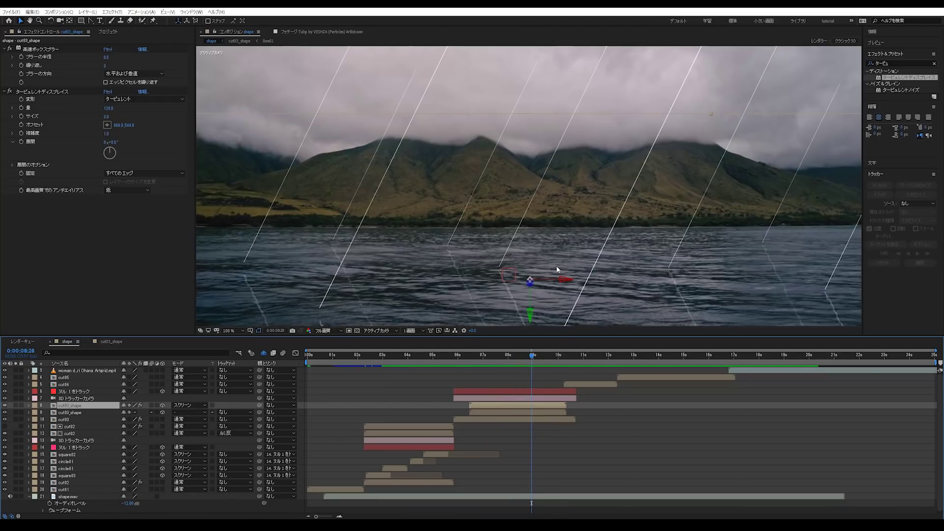
{"action": "key", "text": "comma"}
{"action": "key", "text": "comma"}
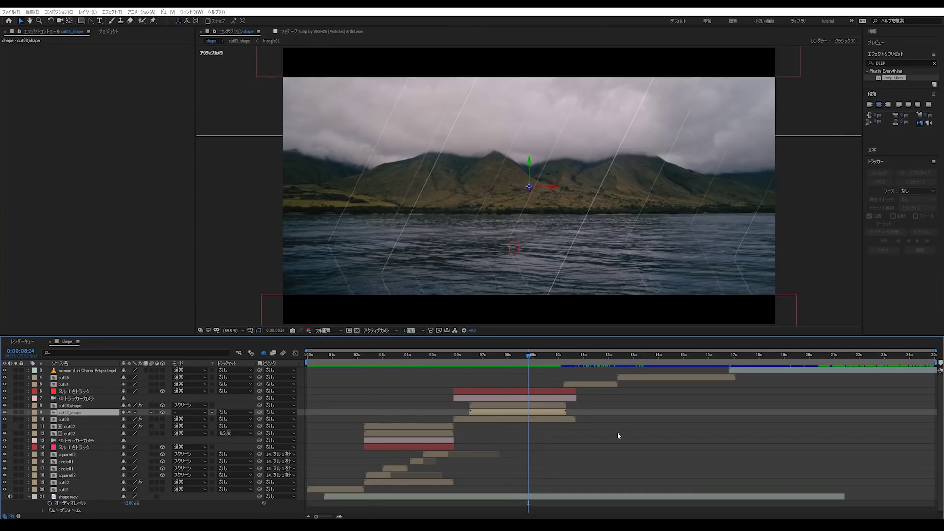
{"action": "left_click", "coordinate": [624, 467]}
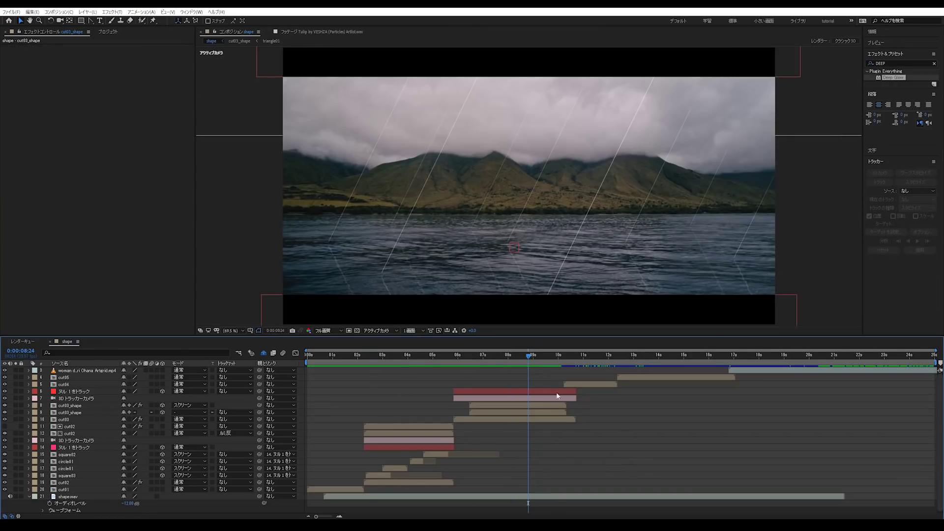
{"action": "left_click_drag", "start_coordinate": [580, 361], "coordinate": [383, 375]}
{"action": "key", "text": "space"}
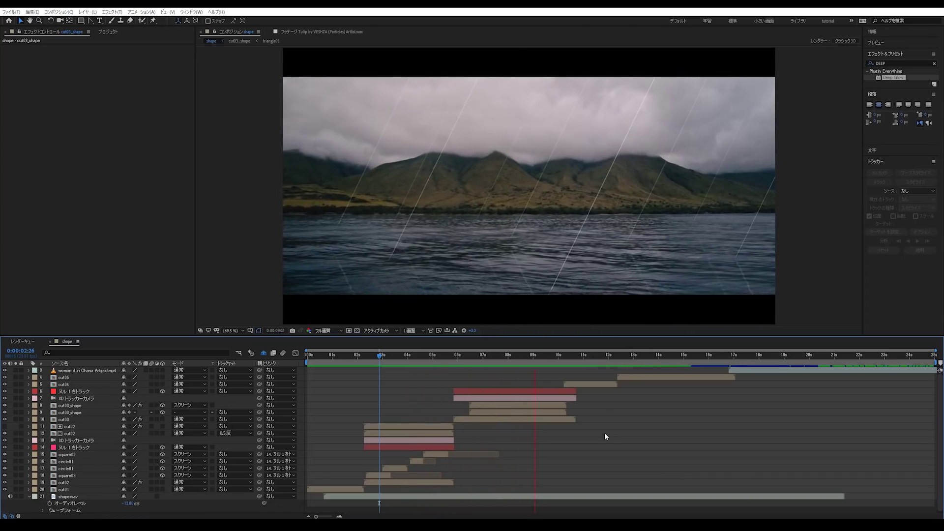
{"action": "left_click_drag", "start_coordinate": [538, 358], "coordinate": [529, 361]}
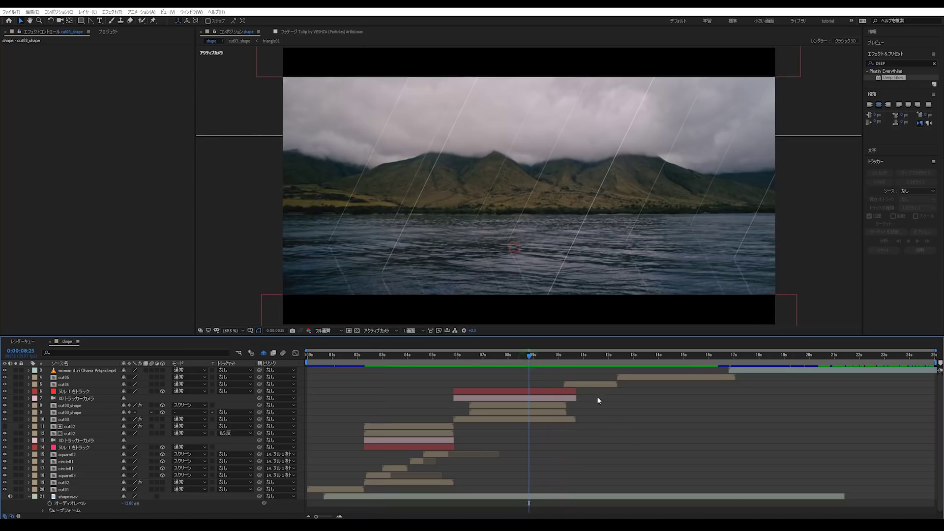
Try placing the triangle01 composition above cut05 at 0:00:12:18.
{"action": "left_click", "coordinate": [636, 366]}
{"action": "left_click", "coordinate": [650, 362]}
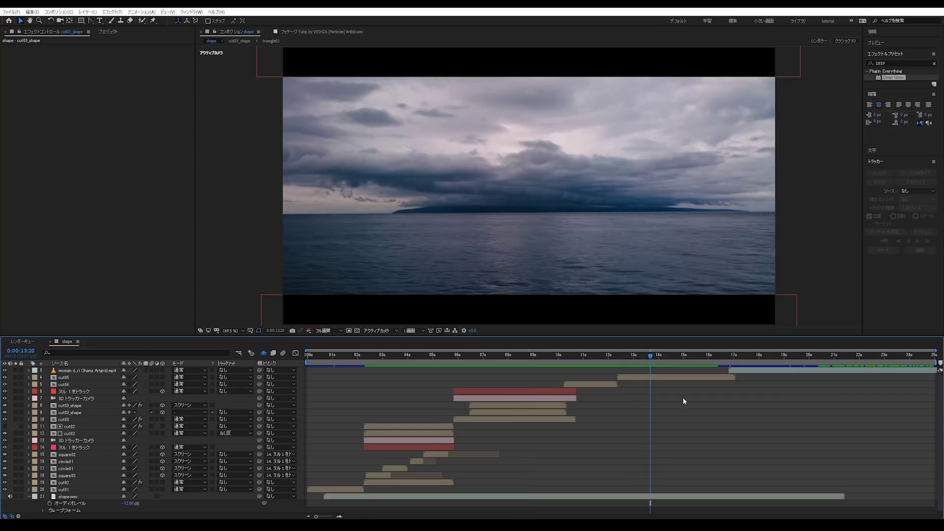
{"action": "left_click", "coordinate": [624, 359]}
{"action": "left_click_drag", "start_coordinate": [23, 182], "coordinate": [633, 375]}
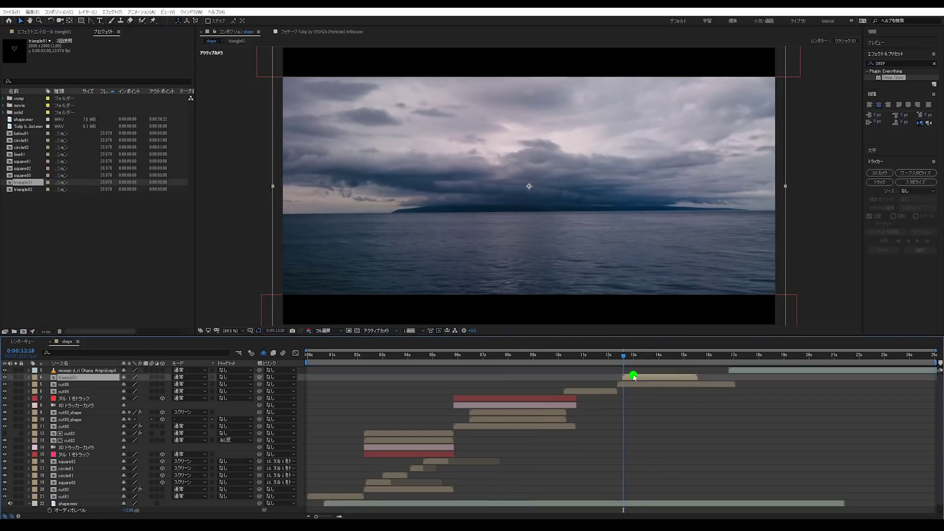
Camera-track cut05 with a null and camera at the waterline, and set the null-parented triangle02 layer to スクリーン (Screen) blending.
{"action": "left_click", "coordinate": [918, 64]}
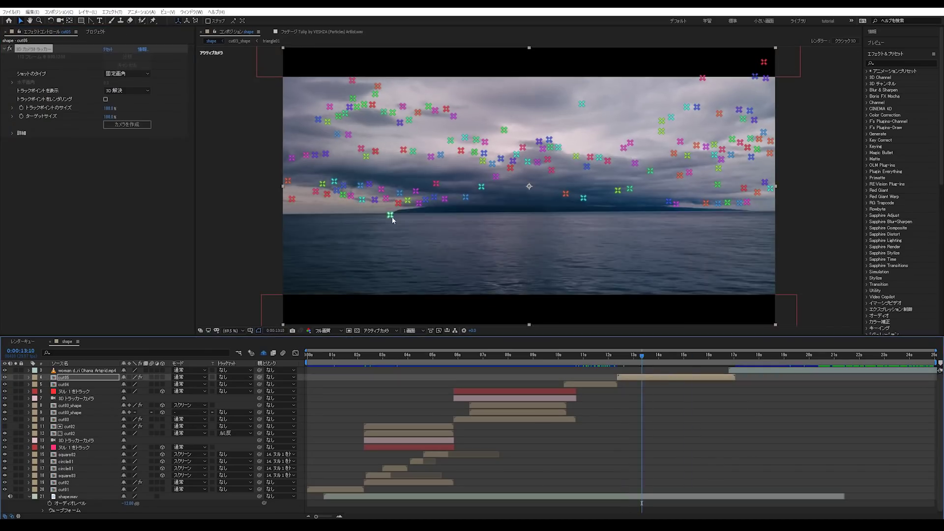
{"action": "left_click", "coordinate": [731, 370]}
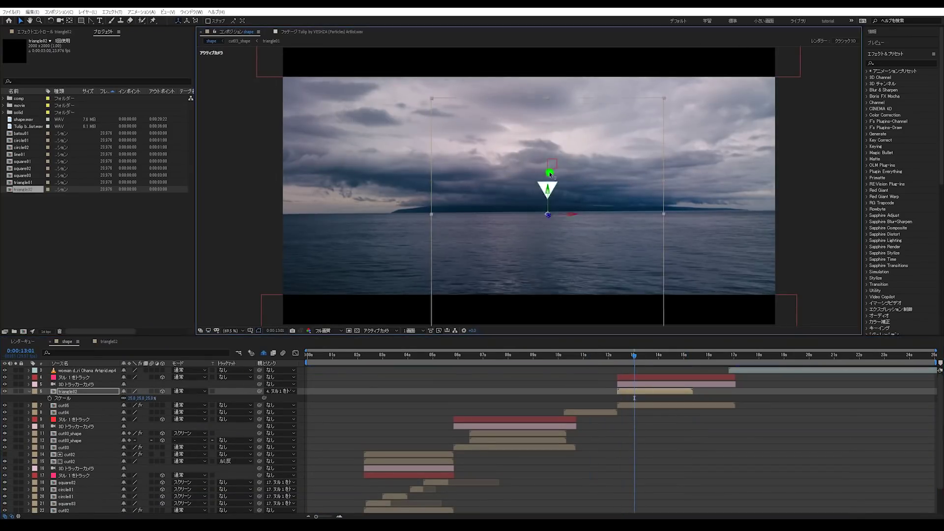
{"action": "left_click", "coordinate": [189, 391]}
{"action": "left_click", "coordinate": [192, 159]}
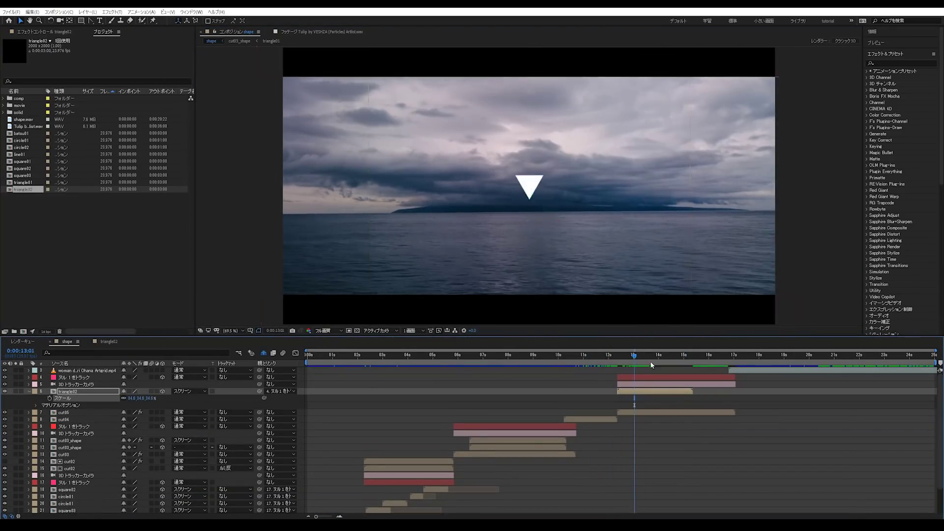
Add the square02 and line01 compositions in sequence above triangle02 in the cut05 section, with line01 as a 3D layer.
{"action": "left_click_drag", "start_coordinate": [21, 168], "coordinate": [650, 391]}
{"action": "left_click", "coordinate": [649, 364]}
{"action": "left_click_drag", "start_coordinate": [19, 154], "coordinate": [683, 393]}
{"action": "key", "text": "slash"}
{"action": "key", "text": "ctrl+d"}
{"action": "left_click", "coordinate": [162, 391]}
Duplicate the upright line01 layer repeatedly at 0:00:14:27 and space the copies across the sea as a row of vertical lines.
{"action": "left_click_drag", "start_coordinate": [666, 354], "coordinate": [682, 355]}
{"action": "key", "text": "comma"}
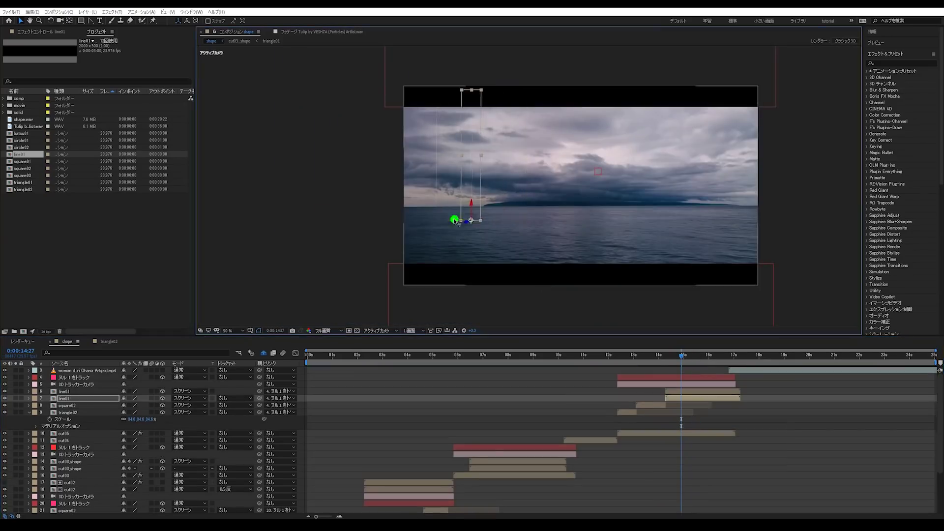
{"action": "key", "text": "slash"}
{"action": "key", "text": "ctrl+d"}
{"action": "key", "text": "ctrl+d"}
{"action": "key", "text": "ctrl+d"}
{"action": "key", "text": "ctrl+d"}
{"action": "key", "text": "ctrl+d"}
{"action": "key", "text": "ctrl+d"}
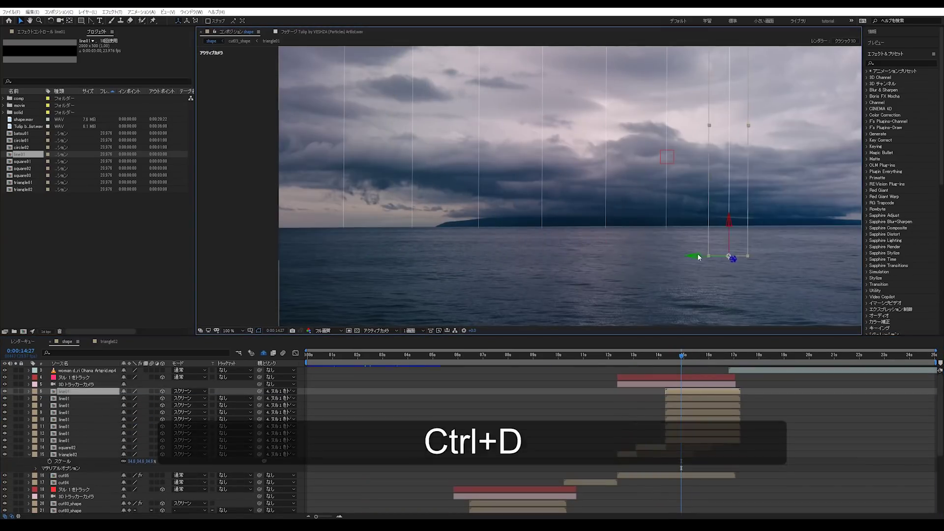
Stagger the line01 layers in time and add the circle01 composition between them and square02.
{"action": "key", "text": "ctrl+z"}
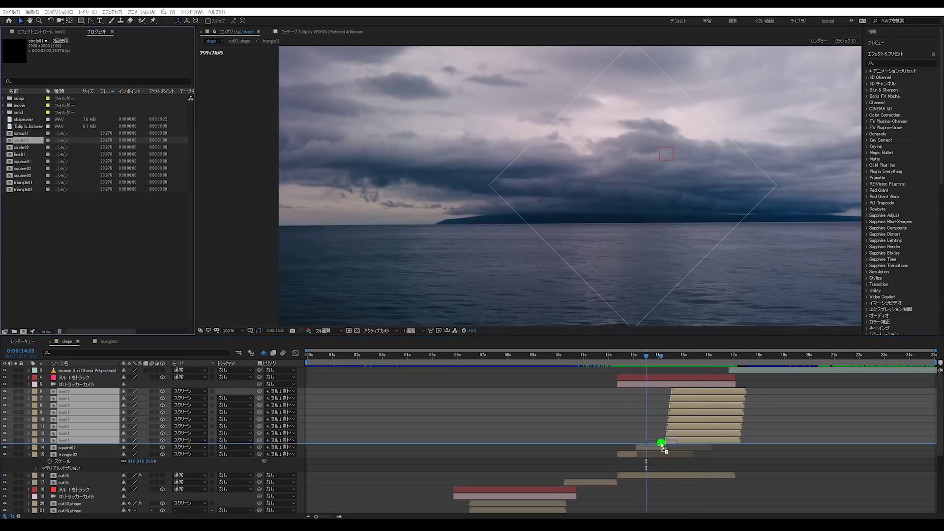
{"action": "key", "text": "ctrl+d"}
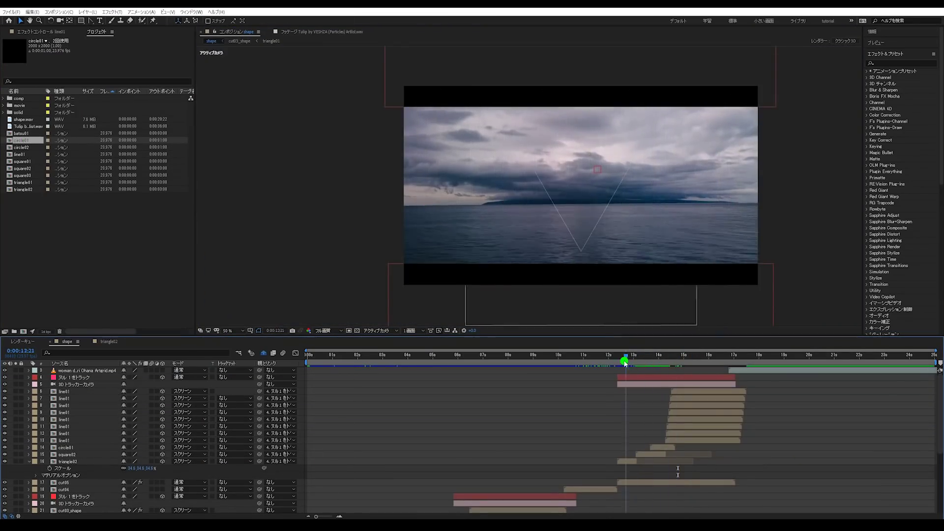
Create a white solid ending near the waterline and use copies of it as alpha mattes for circle01, square02 and triangle02.
{"action": "key", "text": "ctrl+y"}
{"action": "key", "text": "Return"}
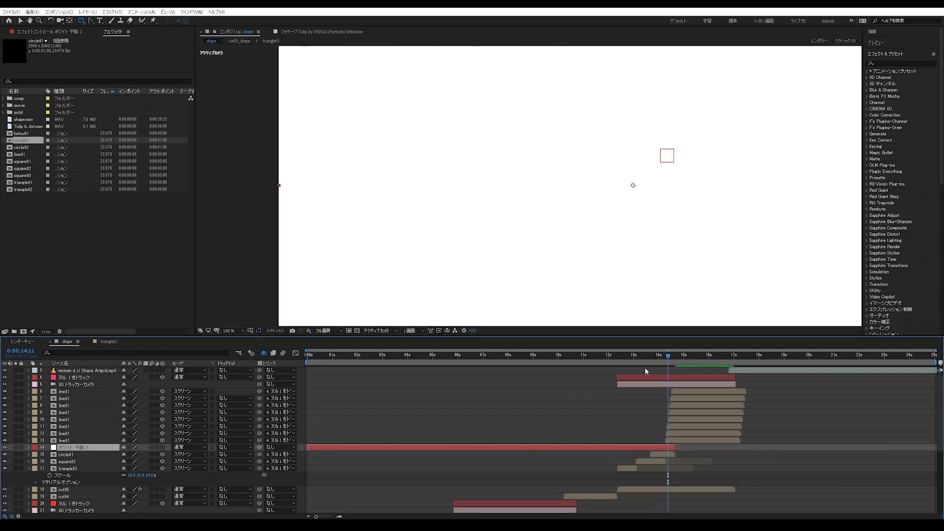
{"action": "scroll", "coordinate": [582, 167], "scroll_direction": "down", "scroll_amount": 3}
{"action": "left_click_drag", "start_coordinate": [582, 163], "coordinate": [582, 83]}
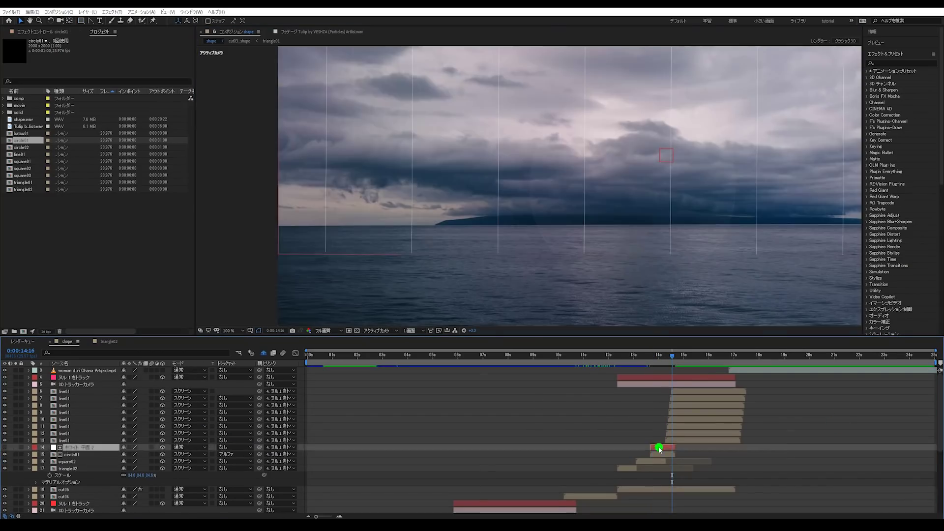
{"action": "key", "text": "ctrl+z"}
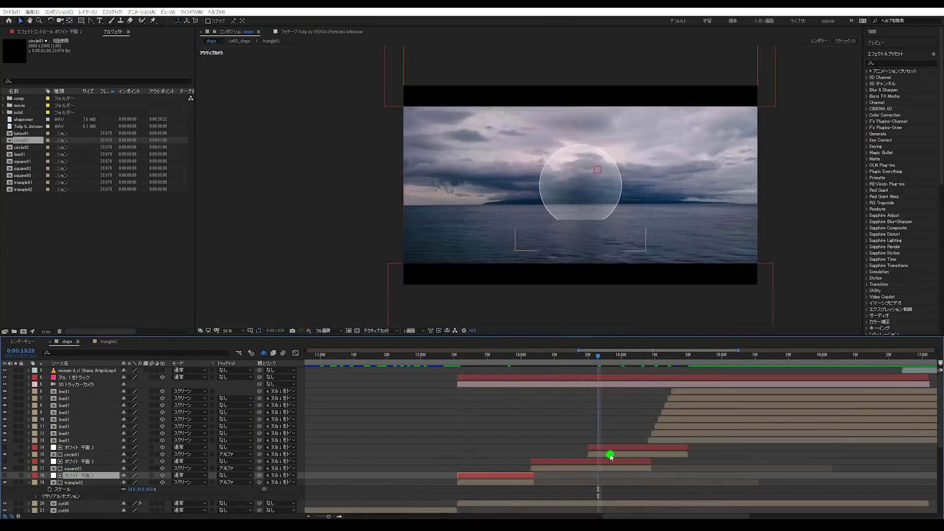
Duplicate circle01 with its white alpha matte and stagger the copies in time as a series of expanding circles.
{"action": "key", "text": "ctrl+d"}
{"action": "mouse_move", "coordinate": [609, 373]}
{"action": "left_mouse_down"}
{"action": "mouse_move", "coordinate": [525, 368]}
{"action": "mouse_move", "coordinate": [609, 367]}
{"action": "left_mouse_up"}
{"action": "key", "text": "ctrl+d"}
{"action": "left_click", "coordinate": [601, 464]}
{"action": "left_click_drag", "start_coordinate": [601, 464], "coordinate": [553, 428]}
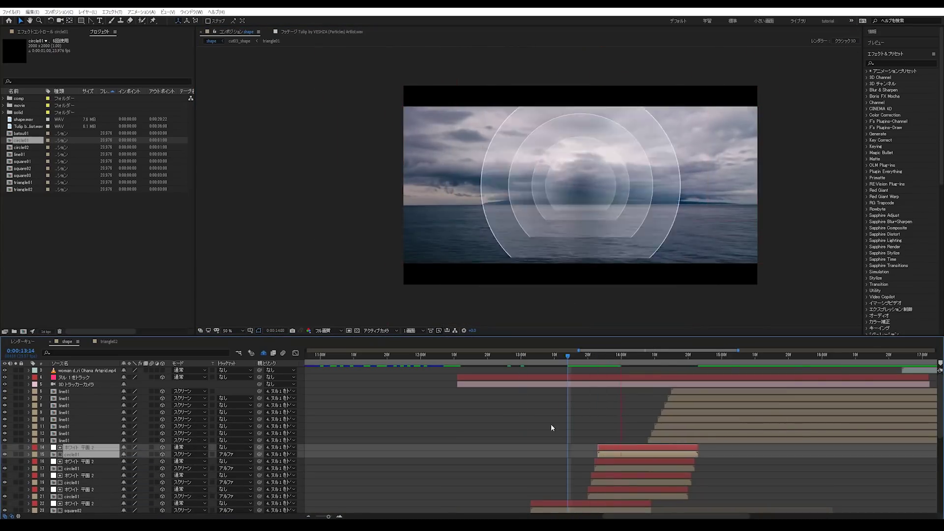
Duplicate the line01 layers and move the copies forward to form a second row of vertical lines across the sea.
{"action": "left_click", "coordinate": [561, 284]}
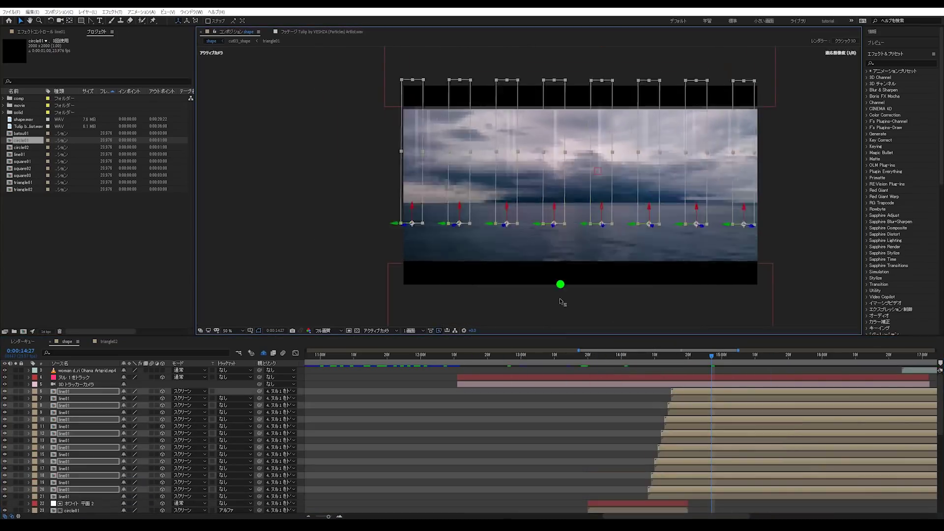
{"action": "left_click", "coordinate": [562, 302]}
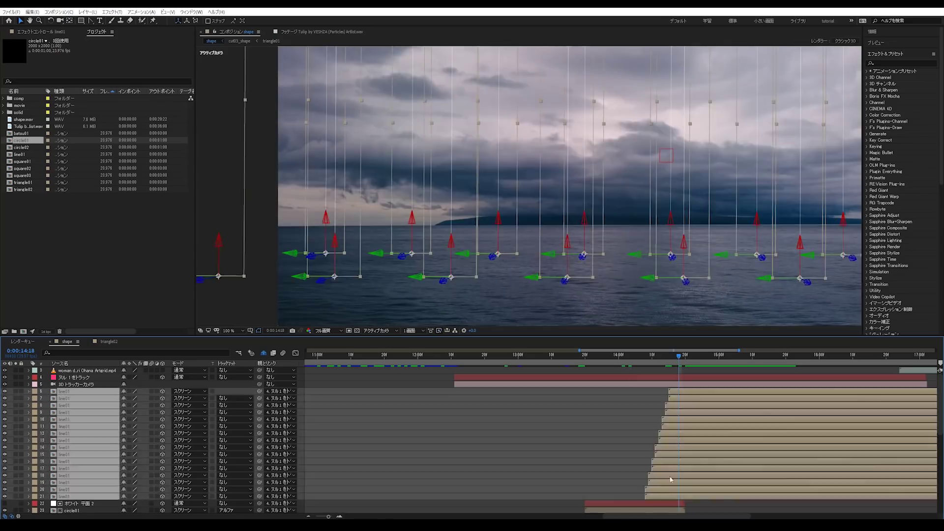
Turn a vertically flipped cut05-shape copy into a rippled reflection with Fast Box Blur, Turbulent Displace and a feathered mask.
{"action": "left_click", "coordinate": [786, 356]}
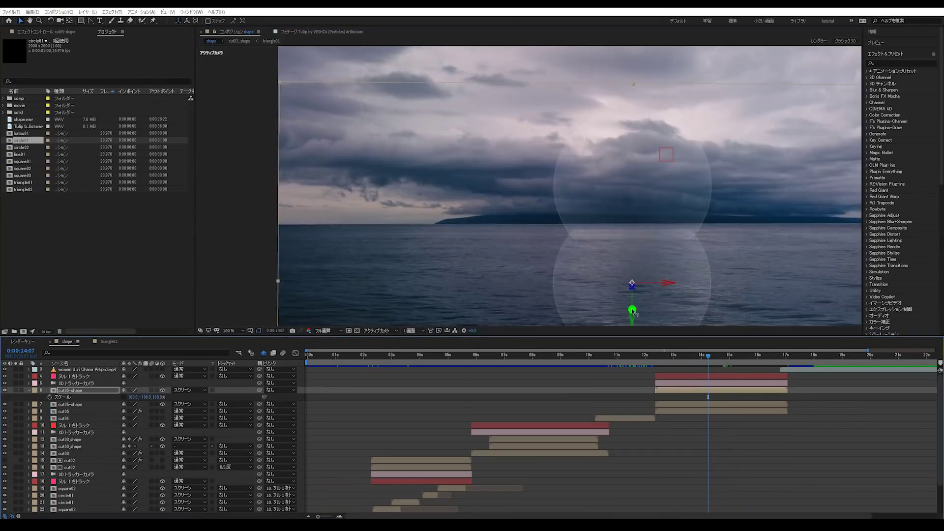
{"action": "left_click", "coordinate": [35, 48]}
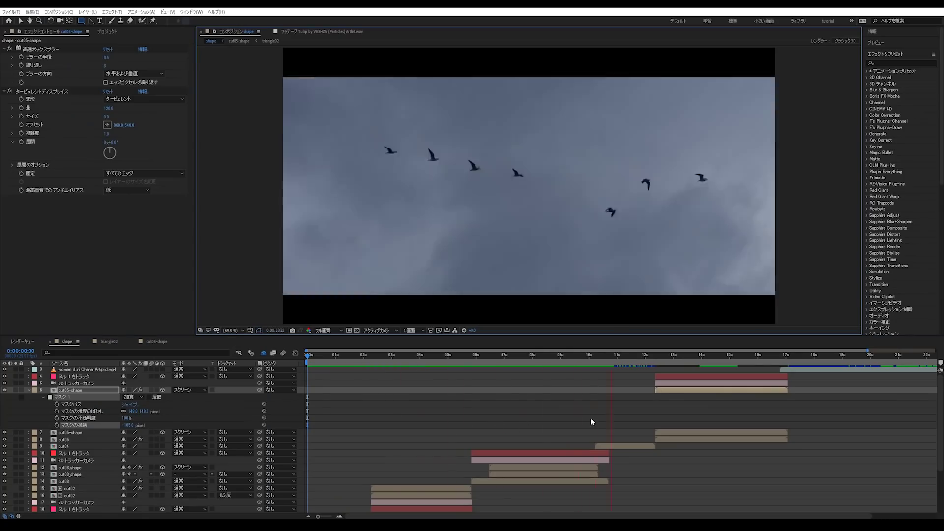
{"action": "left_click", "coordinate": [144, 392]}
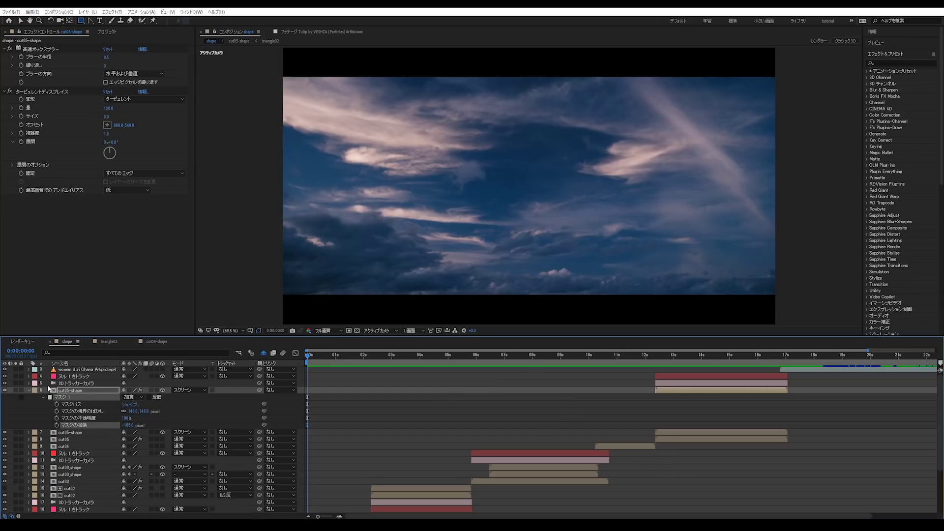
{"action": "left_click", "coordinate": [29, 390]}
Play back the whole sequence and examine the line thickness in the cut03 and cut05 sections at 100% zoom.
{"action": "key", "text": "space"}
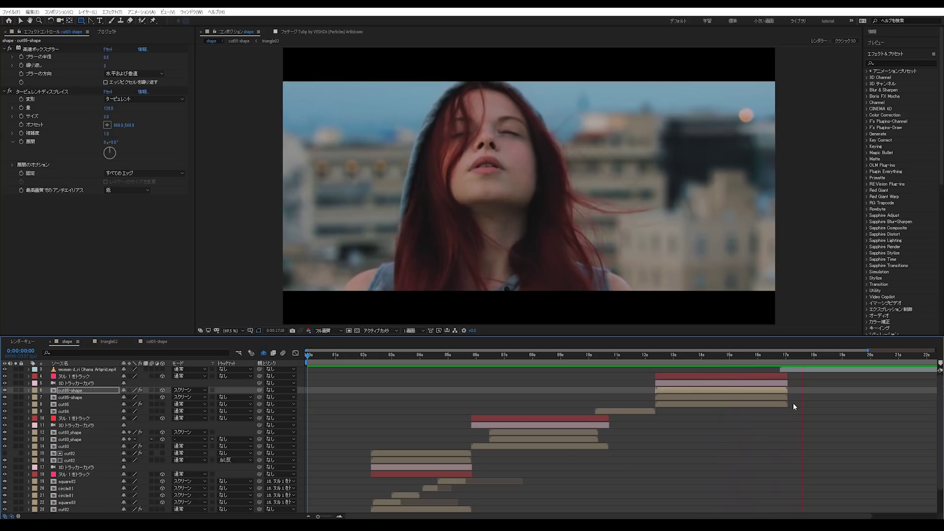
{"action": "left_click_drag", "start_coordinate": [760, 362], "coordinate": [525, 384]}
{"action": "key", "text": "/"}
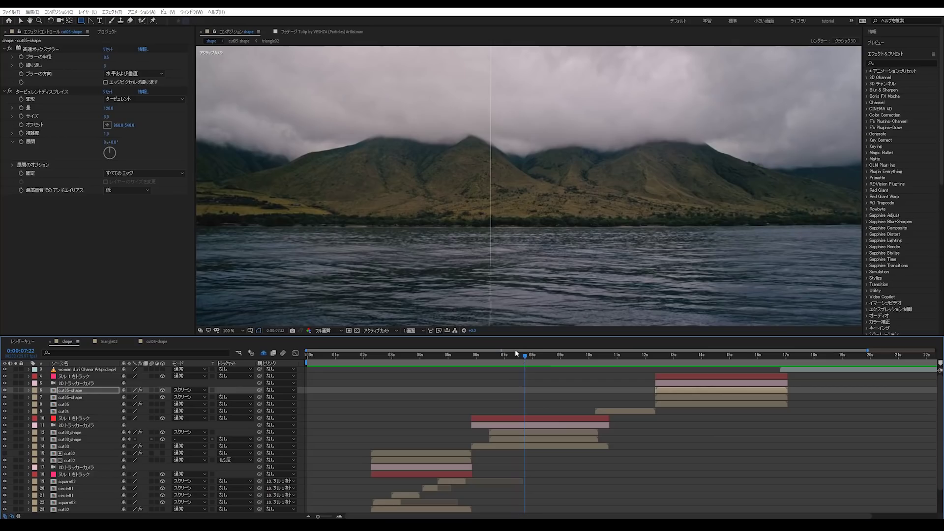
{"action": "left_click_drag", "start_coordinate": [548, 360], "coordinate": [567, 360]}
{"action": "scroll", "coordinate": [549, 285], "scroll_direction": "down", "scroll_amount": 2}
{"action": "scroll", "coordinate": [548, 282], "scroll_direction": "up", "scroll_amount": 2}
{"action": "left_click_drag", "start_coordinate": [584, 367], "coordinate": [715, 375]}
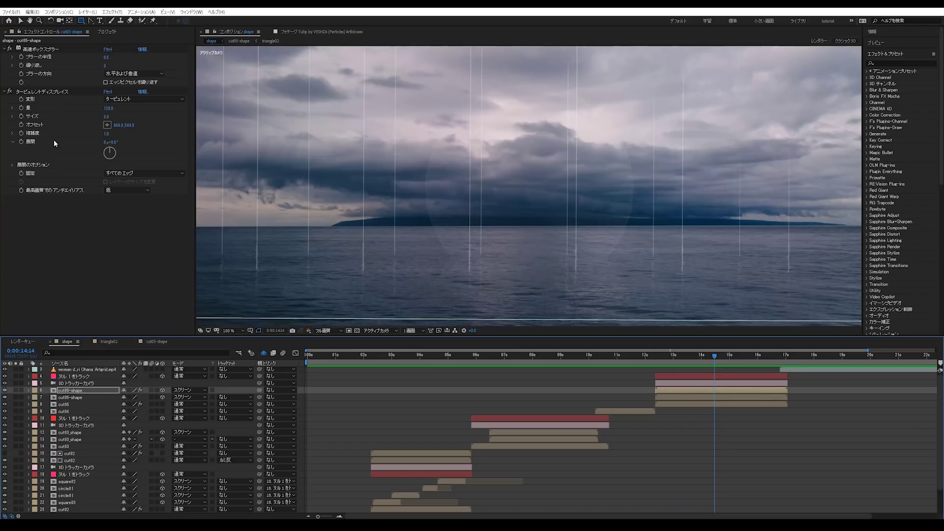
Set the stroke width of the shape layer in the line01 composition to 3 px.
{"action": "left_click", "coordinate": [104, 32]}
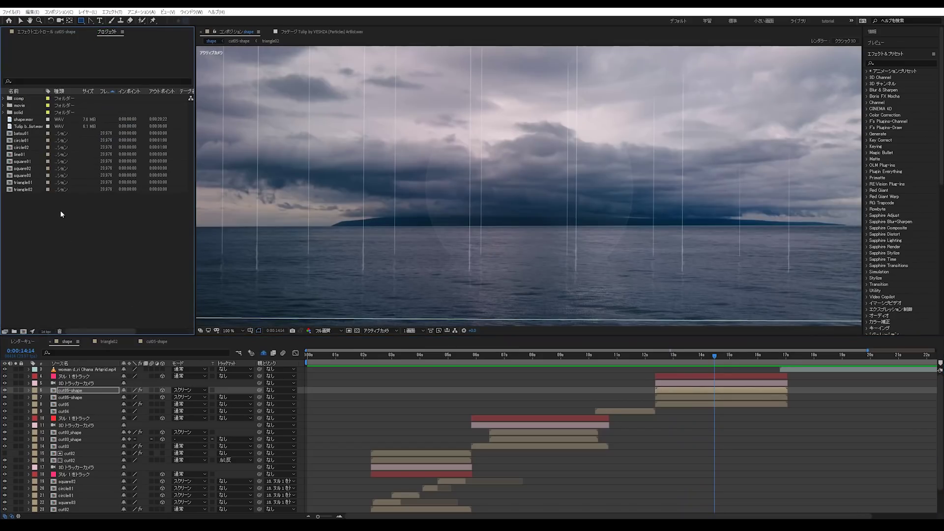
{"action": "double_click", "coordinate": [20, 155]}
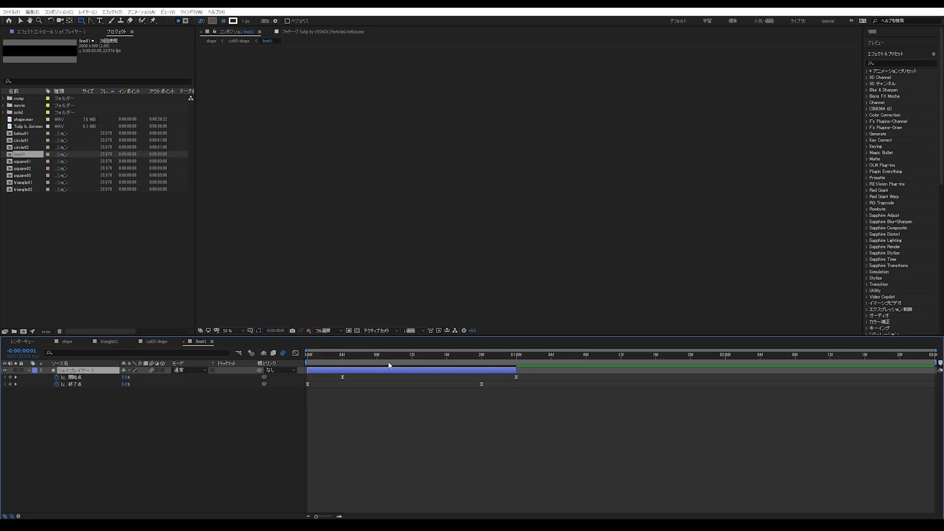
{"action": "left_click", "coordinate": [392, 360]}
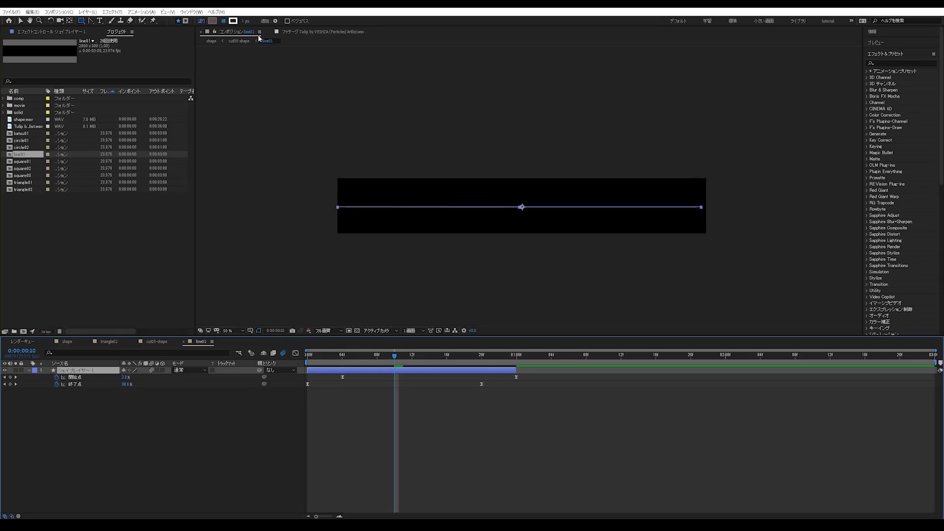
{"action": "left_click", "coordinate": [245, 22]}
{"action": "type", "text": "3"}
{"action": "key", "text": "Return"}
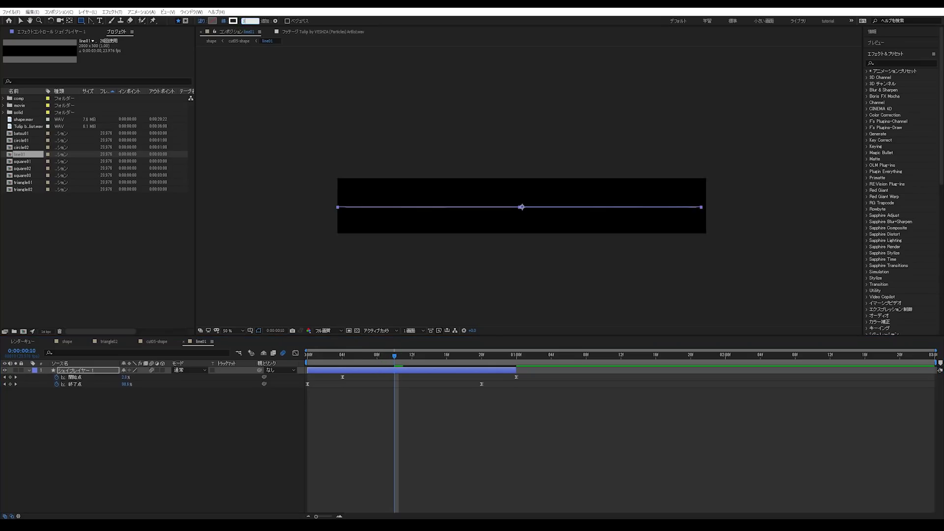
{"action": "left_click", "coordinate": [480, 435]}
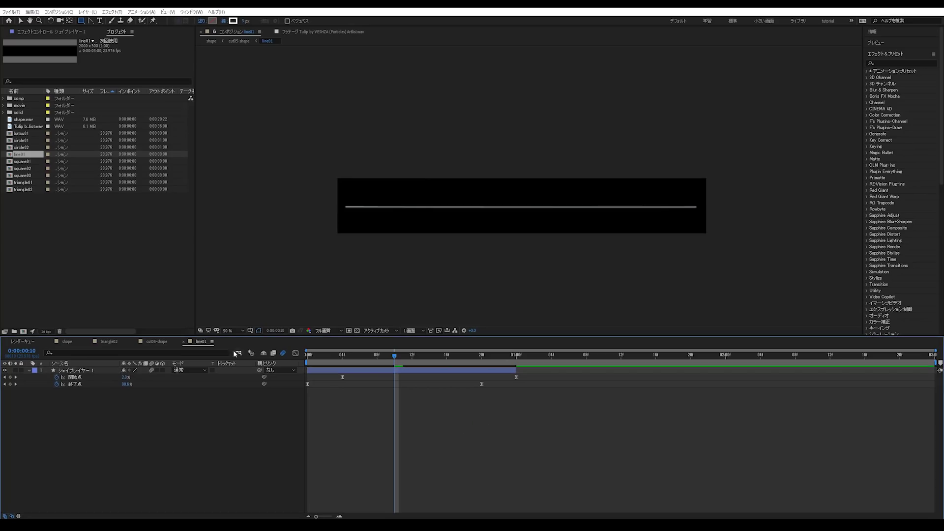
Review the cut03 lines in the shape composition and thicken the strokes of both shape layers in batsu01.
{"action": "left_click", "coordinate": [69, 342]}
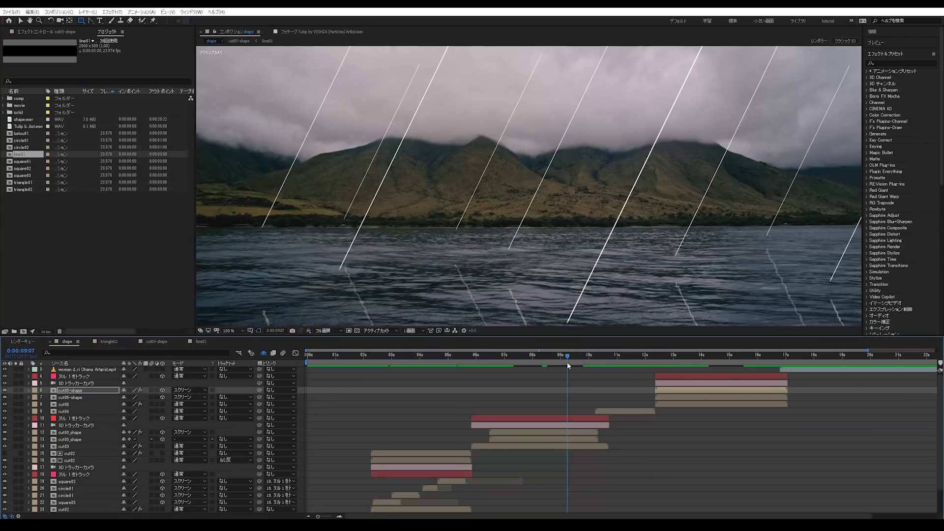
{"action": "mouse_move", "coordinate": [567, 362]}
{"action": "left_mouse_down"}
{"action": "mouse_move", "coordinate": [547, 361]}
{"action": "mouse_move", "coordinate": [579, 369]}
{"action": "left_mouse_up"}
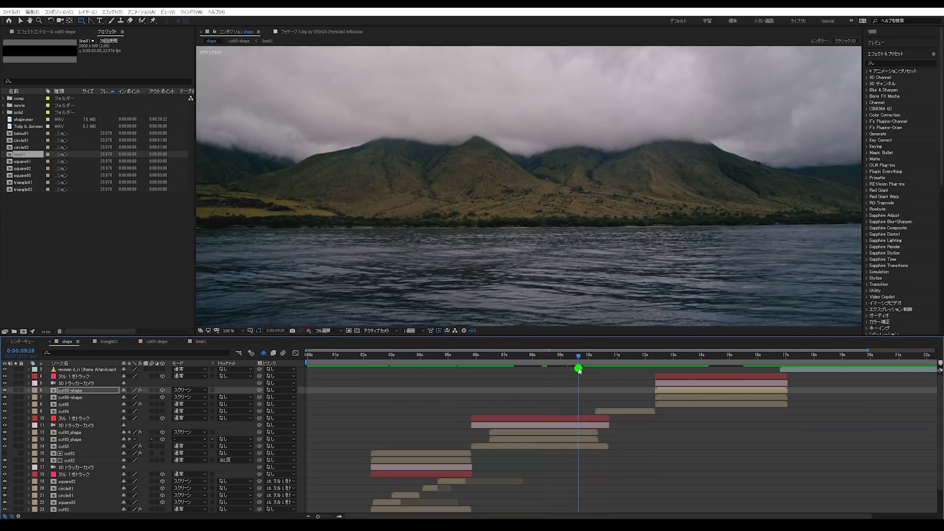
{"action": "left_click", "coordinate": [521, 357]}
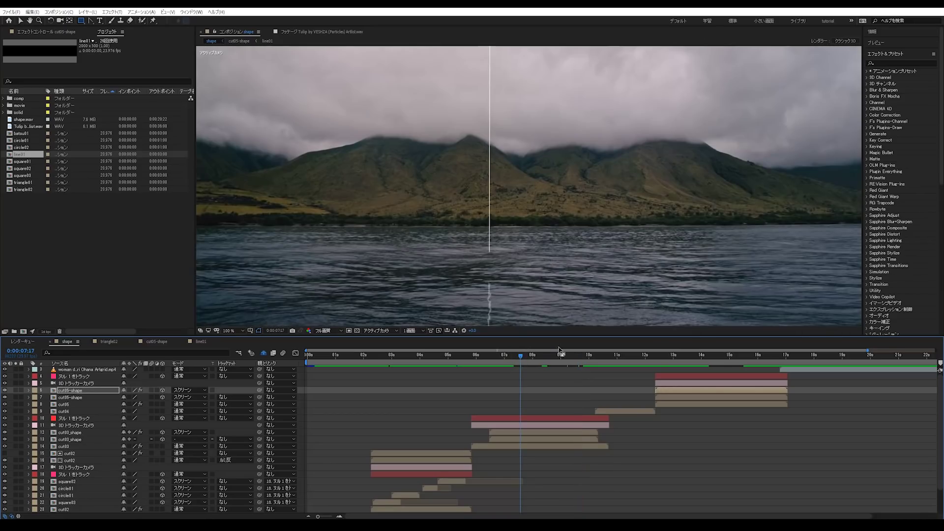
{"action": "left_click_drag", "start_coordinate": [504, 367], "coordinate": [502, 366]}
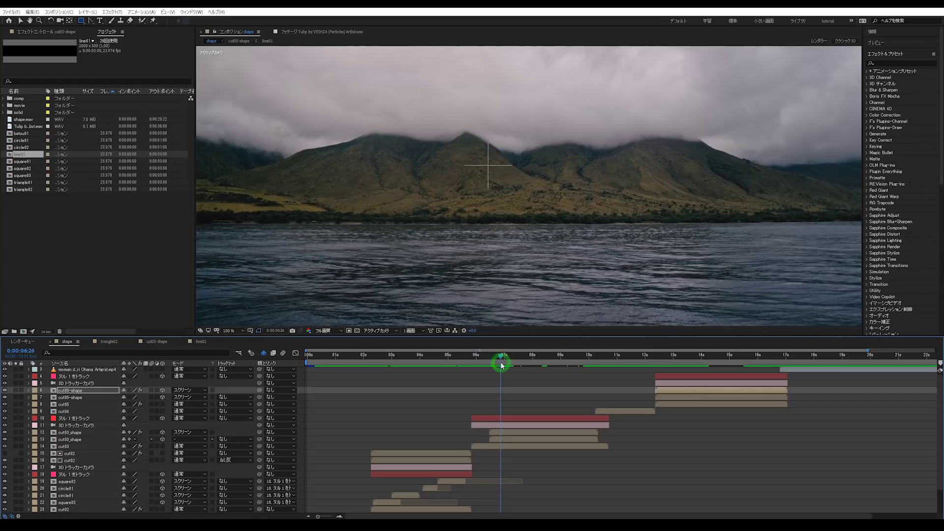
{"action": "double_click", "coordinate": [20, 135]}
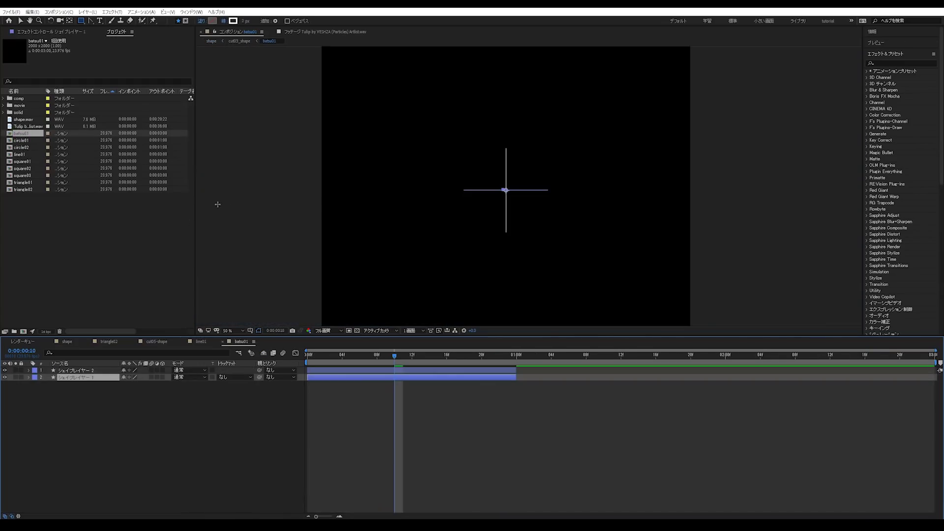
{"action": "left_click", "coordinate": [410, 373], "text": "shift"}
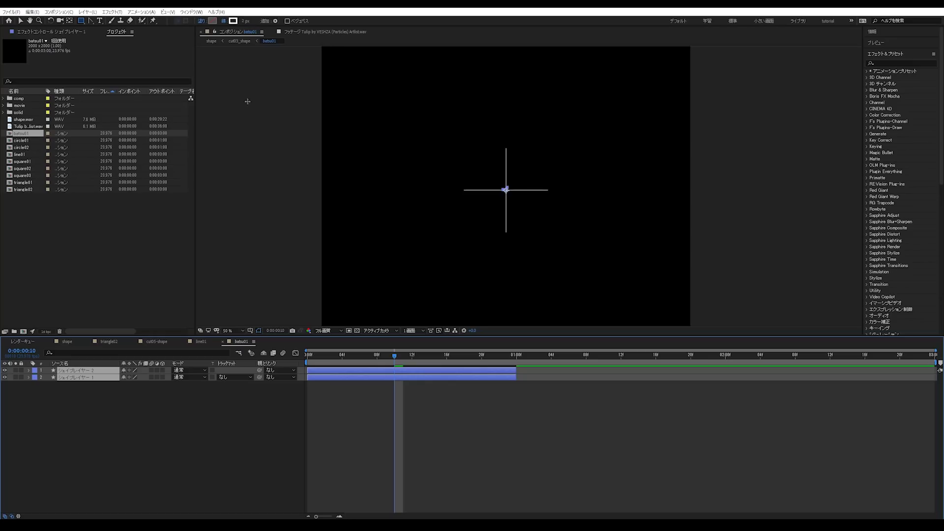
{"action": "left_click", "coordinate": [243, 22]}
{"action": "left_click_drag", "start_coordinate": [244, 24], "coordinate": [245, 24]}
{"action": "left_click", "coordinate": [493, 445]}
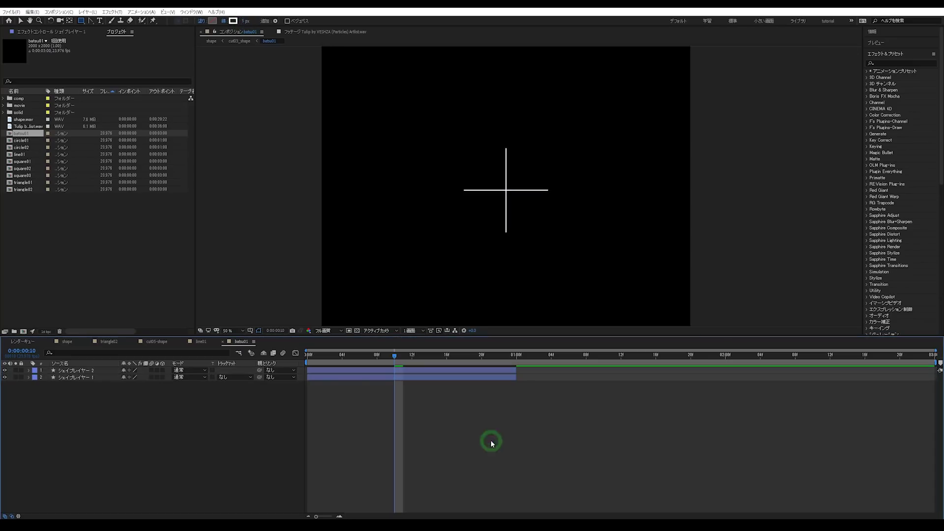
Play back the cut03 section of the shape composition to examine the cross and line strokes.
{"action": "left_click", "coordinate": [69, 342]}
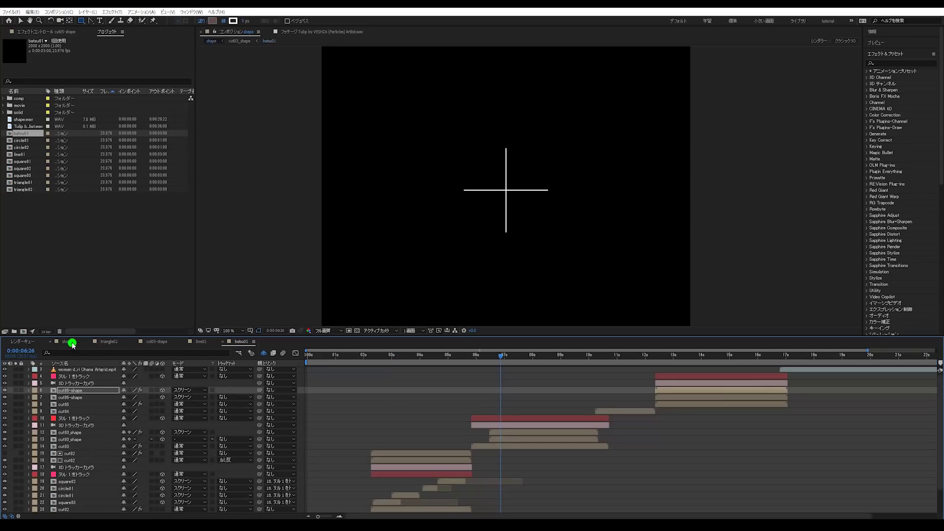
{"action": "left_click_drag", "start_coordinate": [504, 364], "coordinate": [474, 373]}
{"action": "key", "text": "space"}
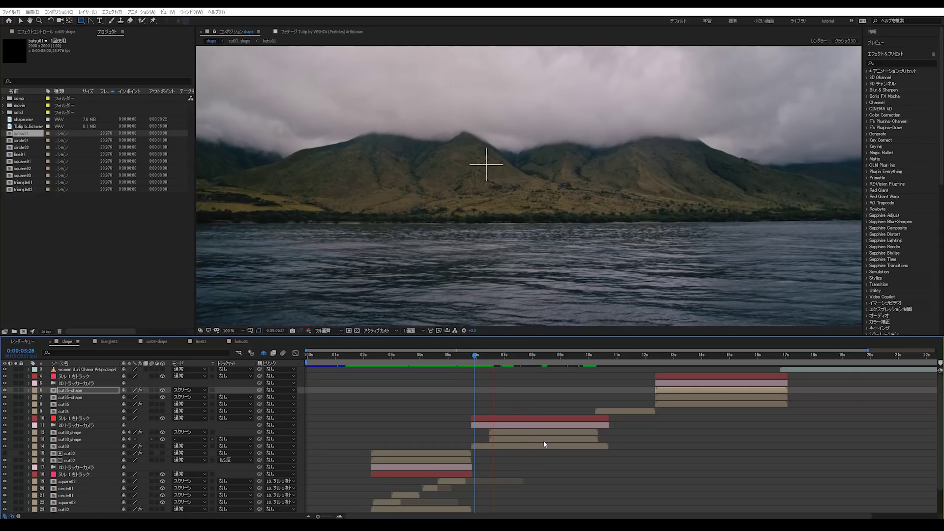
{"action": "key", "text": "space"}
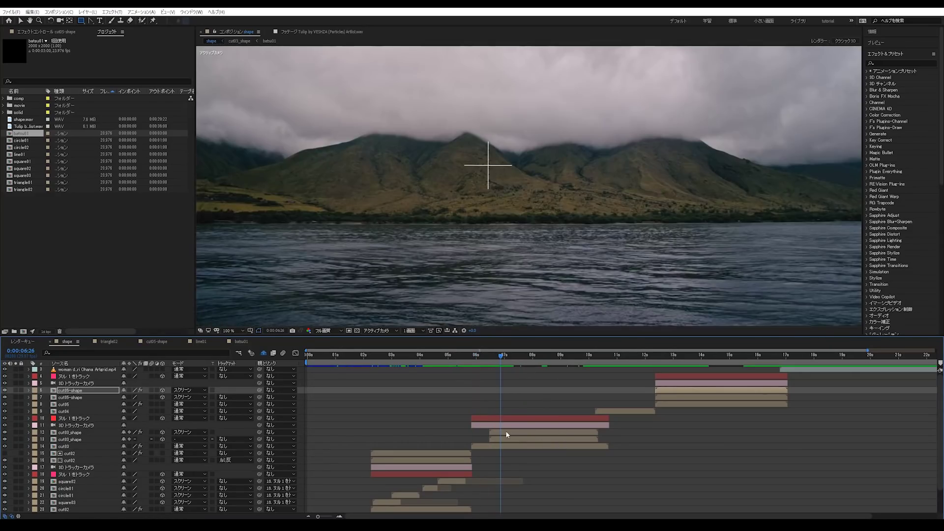
{"action": "key", "text": "space"}
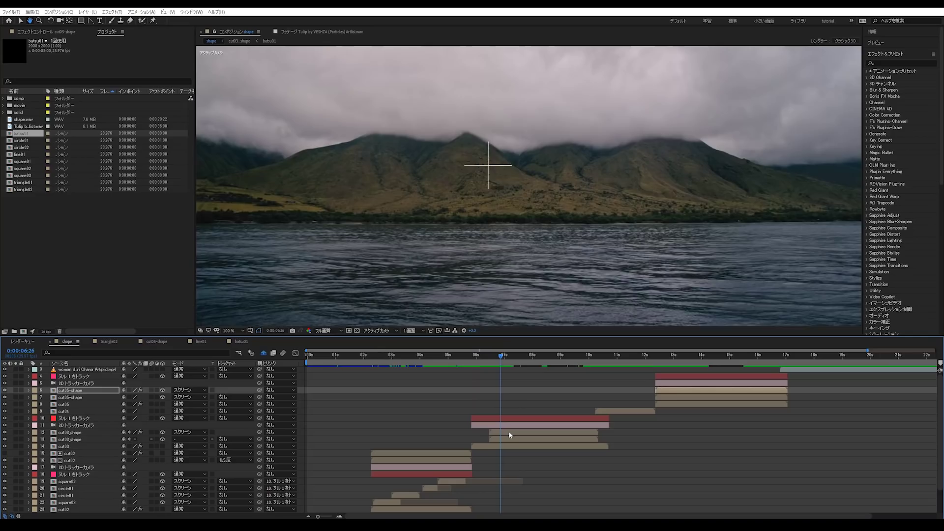
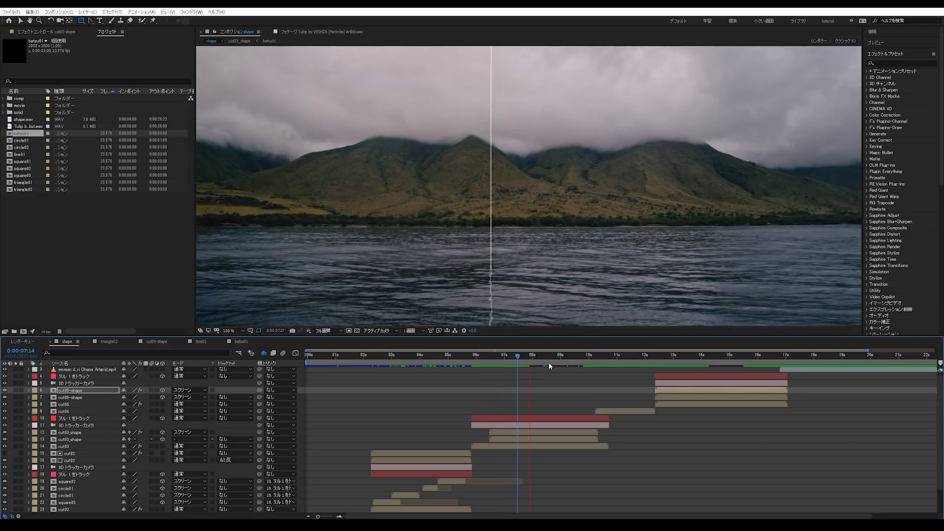
{"action": "key", "text": "space"}
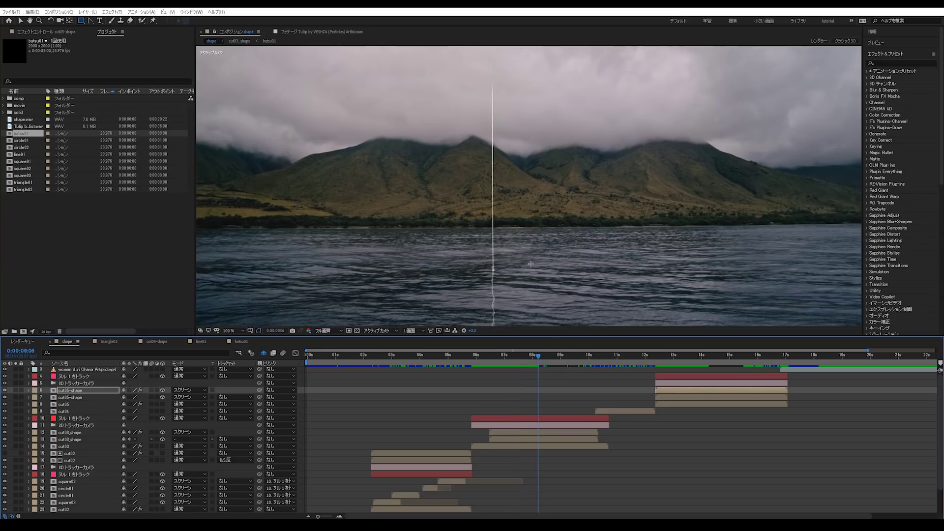
{"action": "key", "text": "space"}
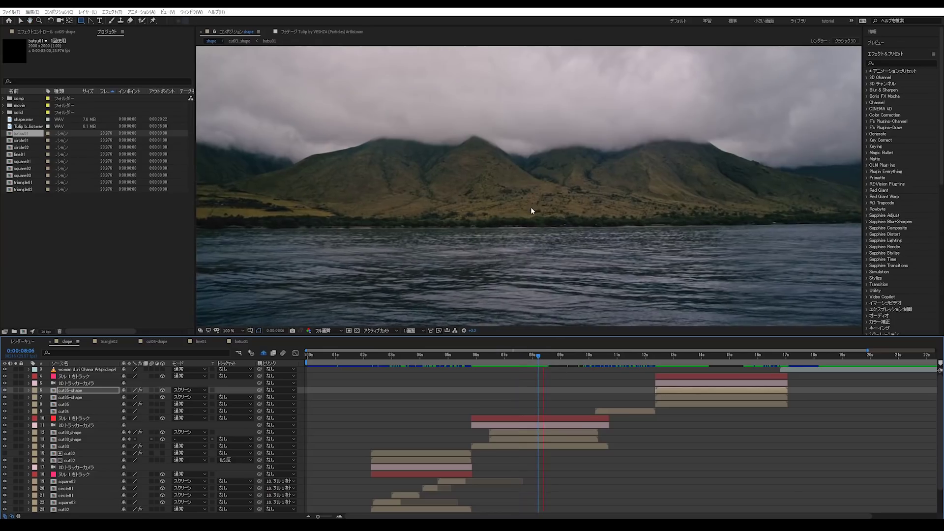
{"action": "key", "text": "space"}
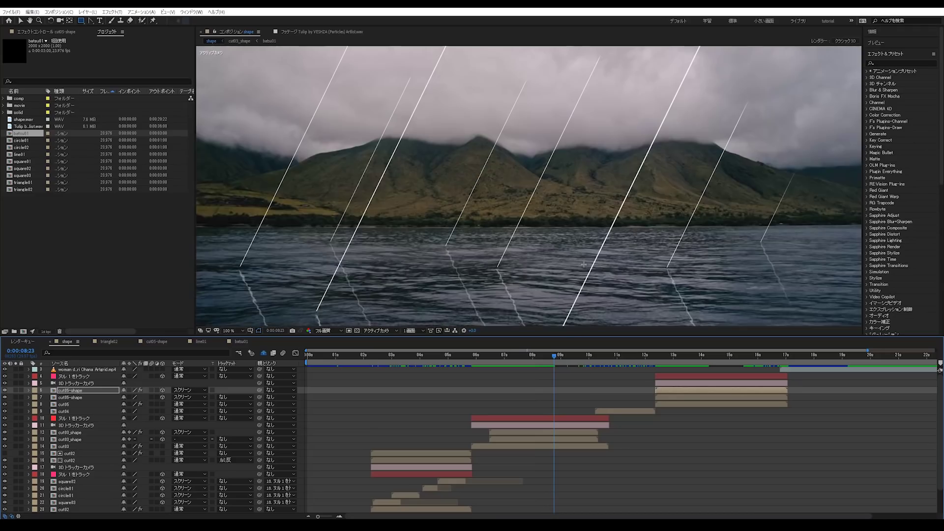
{"action": "left_click_drag", "start_coordinate": [577, 363], "coordinate": [519, 361]}
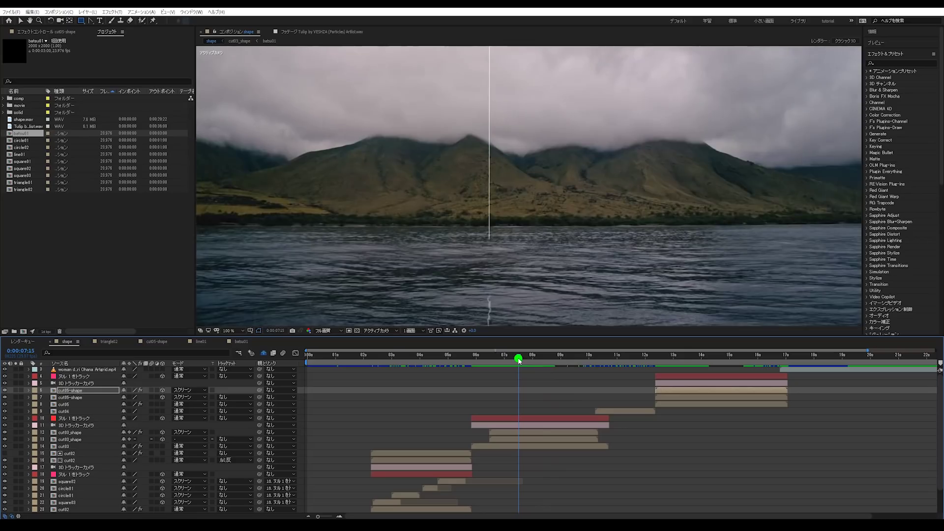
Set the stroke width of all three shape layers in triangle01 to 3 px and preview the composition.
{"action": "left_click", "coordinate": [19, 183]}
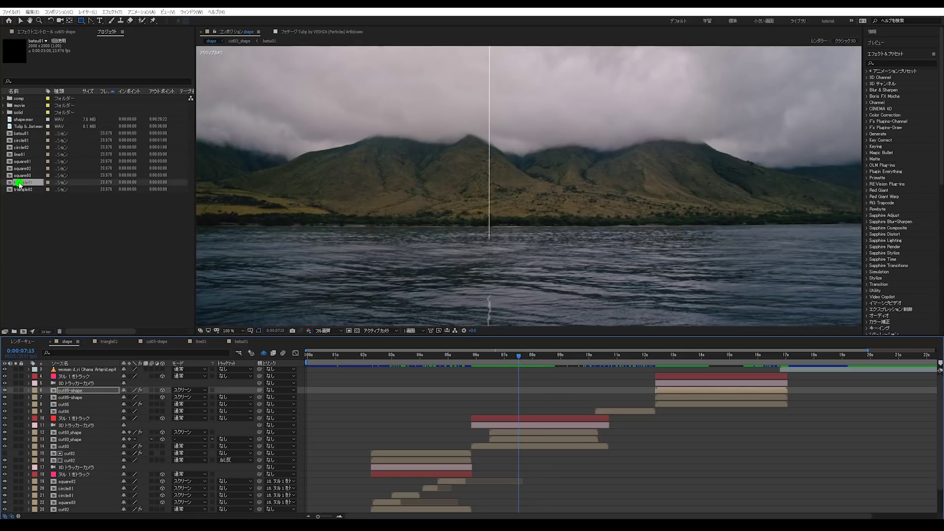
{"action": "double_click", "coordinate": [19, 183]}
{"action": "left_click_drag", "start_coordinate": [360, 355], "coordinate": [284, 358]}
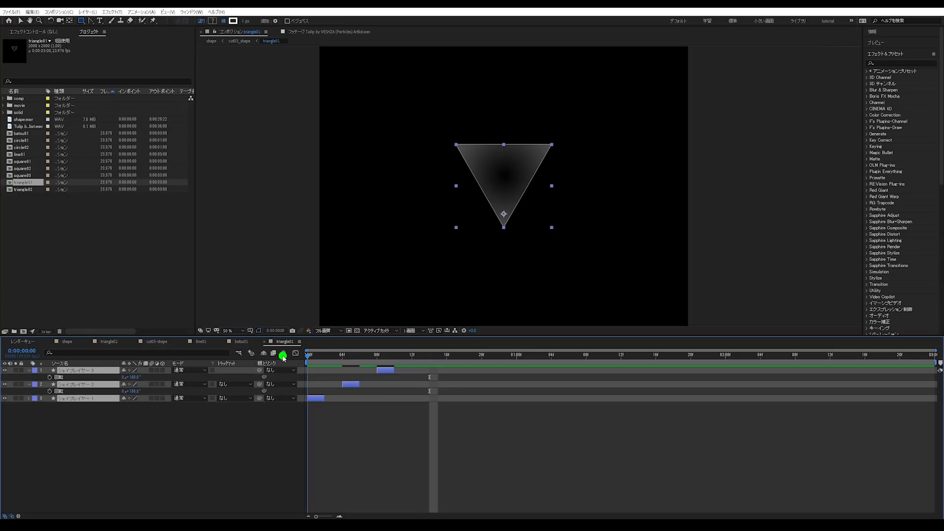
{"action": "left_click", "coordinate": [244, 21]}
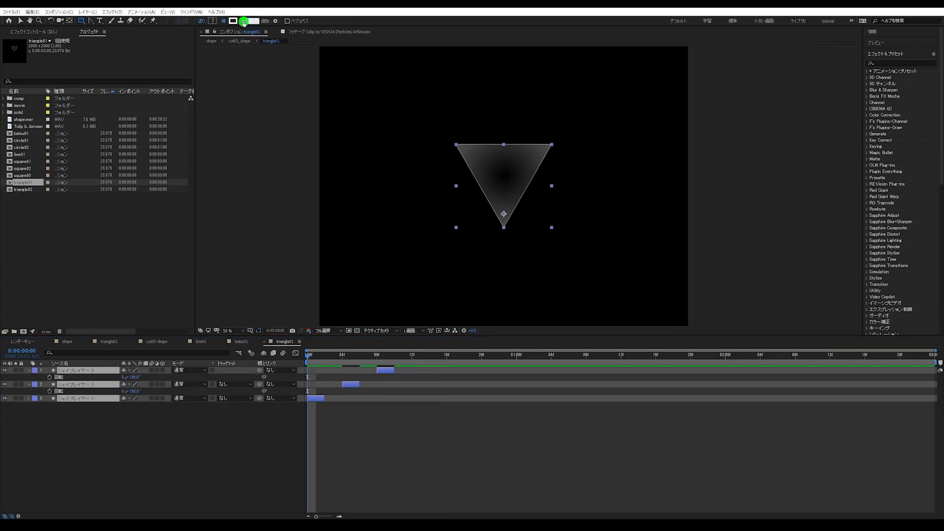
{"action": "type", "text": "3"}
{"action": "key", "text": "Return"}
{"action": "left_click", "coordinate": [547, 491]}
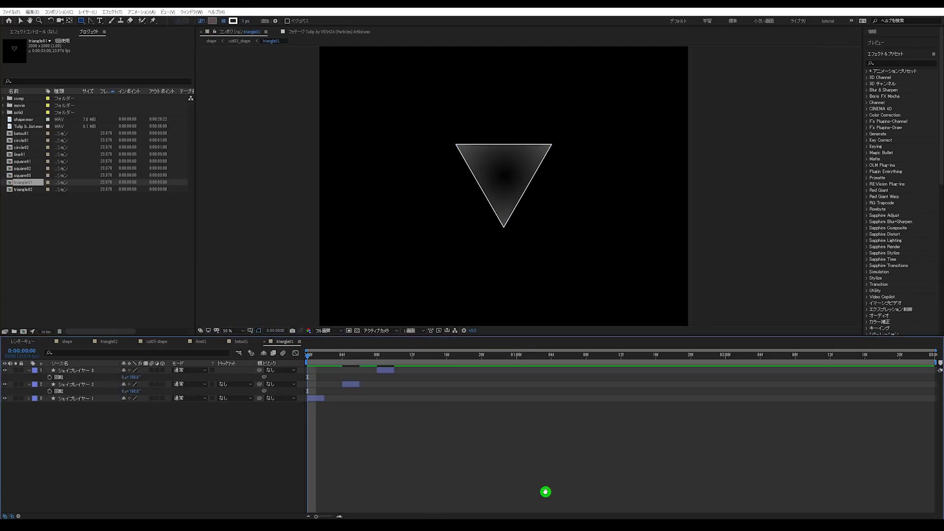
{"action": "key", "text": "space"}
{"action": "key", "text": "space"}
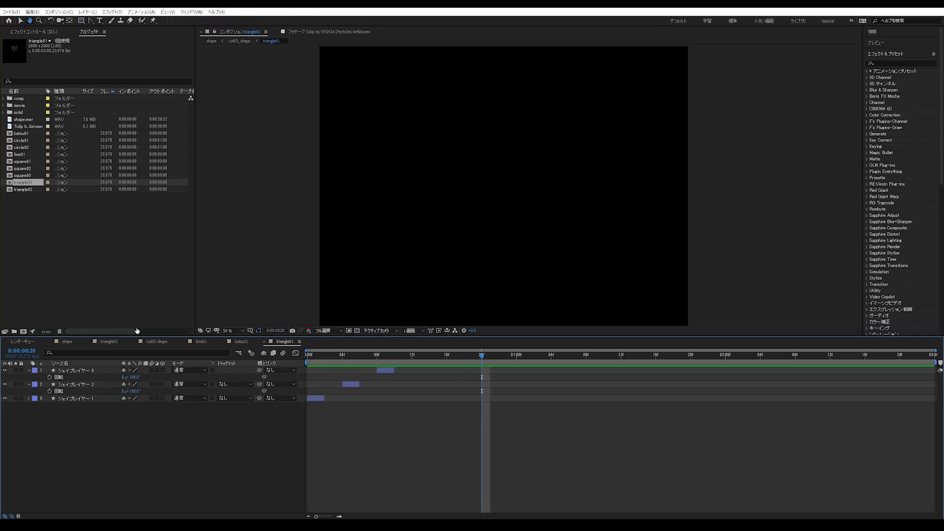
Set the stroke width of the shape layer in the square03 composition to 3 px.
{"action": "left_click_drag", "start_coordinate": [26, 170], "coordinate": [26, 175]}
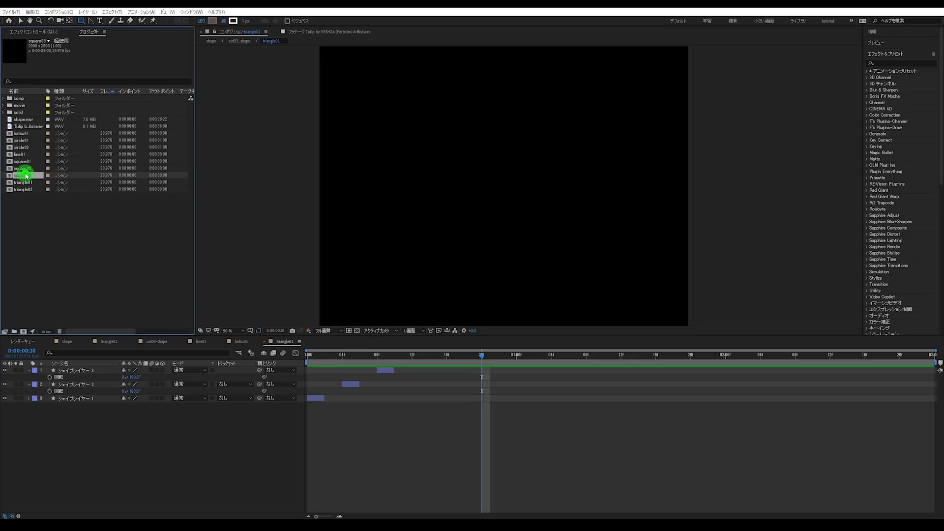
{"action": "double_click", "coordinate": [26, 175]}
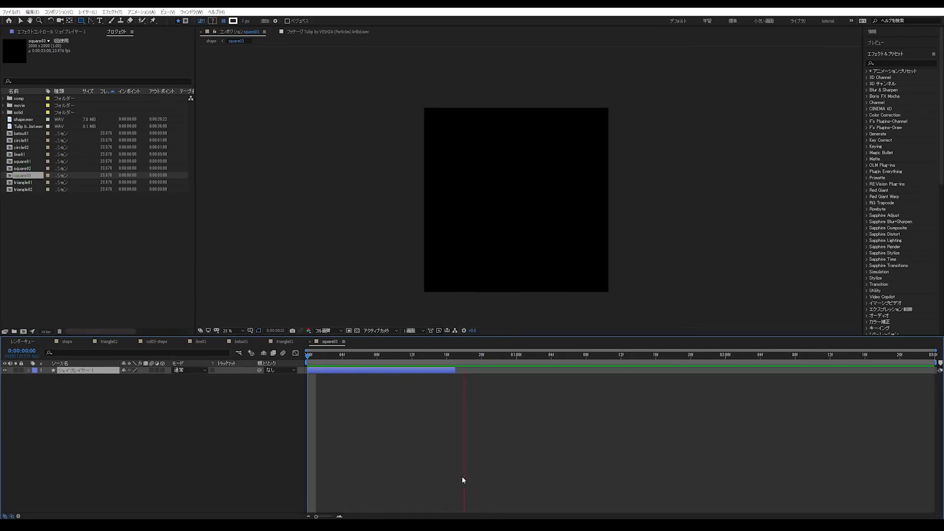
{"action": "left_click", "coordinate": [386, 356]}
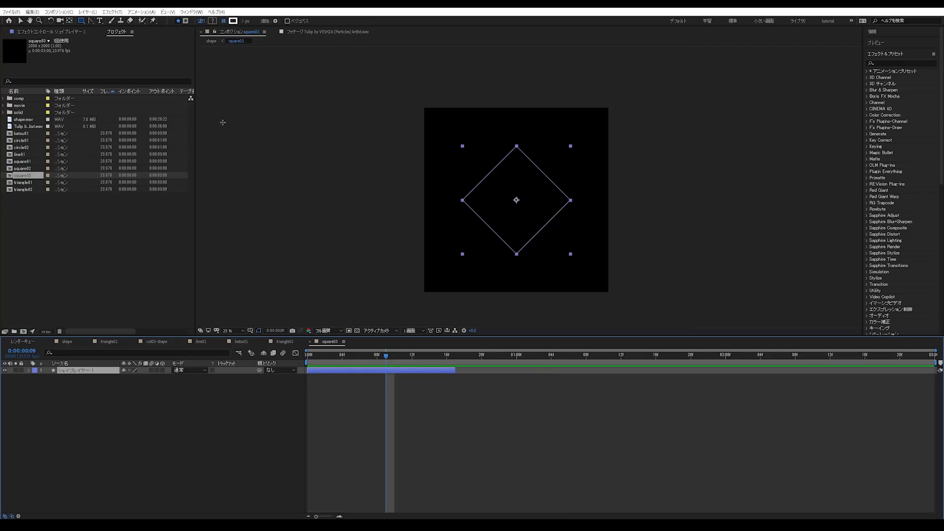
{"action": "key", "text": "u"}
{"action": "key", "text": "u"}
{"action": "left_click", "coordinate": [244, 22]}
{"action": "type", "text": "3"}
{"action": "key", "text": "Return"}
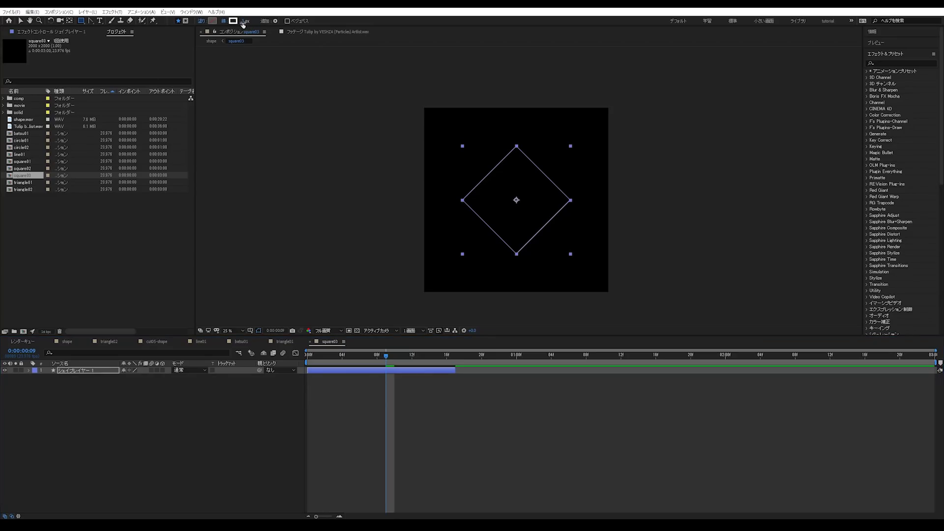
Set the stroke width of all three shape layers in square02 to 3 px and inspect the outline.
{"action": "double_click", "coordinate": [23, 162]}
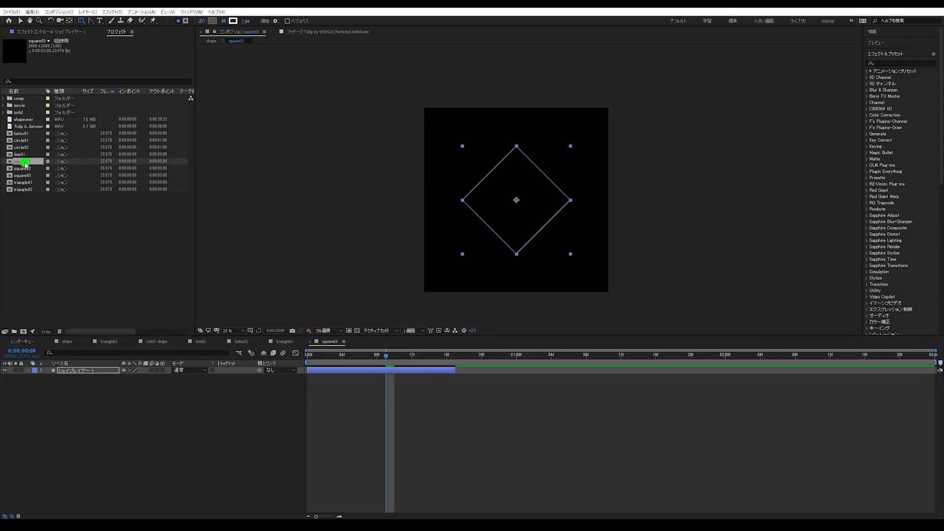
{"action": "double_click", "coordinate": [24, 168]}
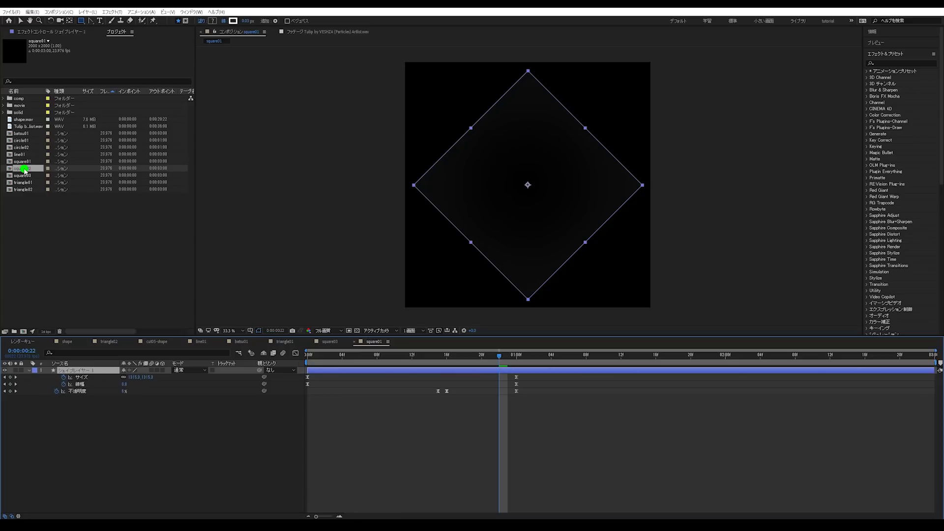
{"action": "left_click", "coordinate": [316, 355]}
{"action": "left_click", "coordinate": [245, 21]}
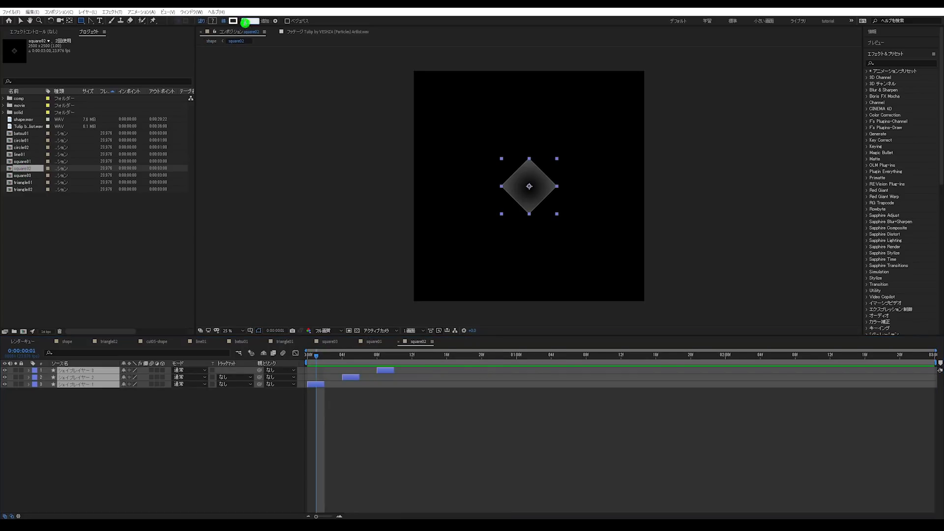
{"action": "type", "text": "3"}
{"action": "key", "text": "Return"}
{"action": "left_click", "coordinate": [461, 509]}
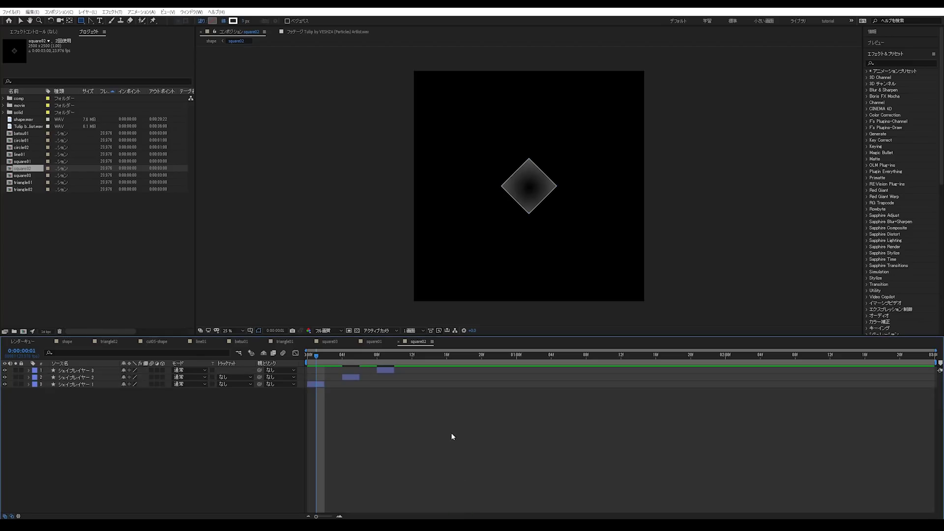
{"action": "key", "text": "period"}
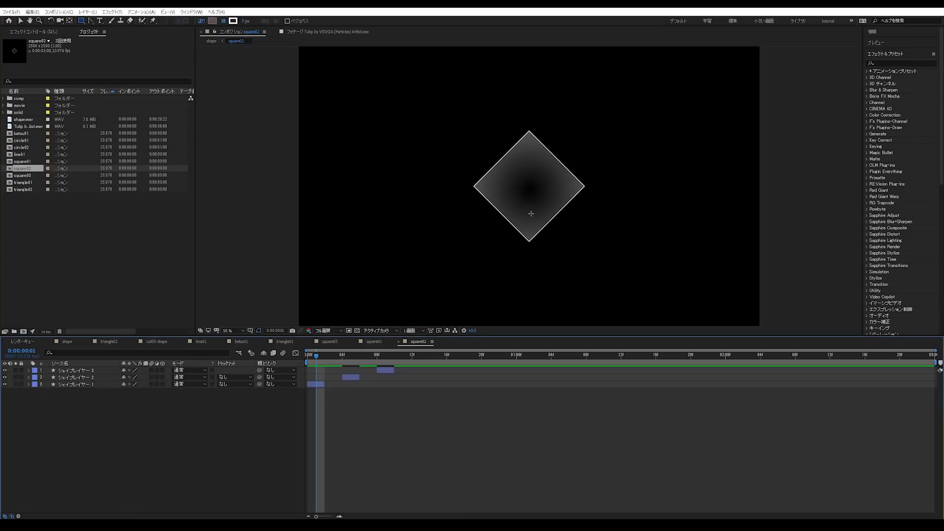
Review the cut02 section of the shape composition to examine the square strokes.
{"action": "left_click", "coordinate": [67, 343]}
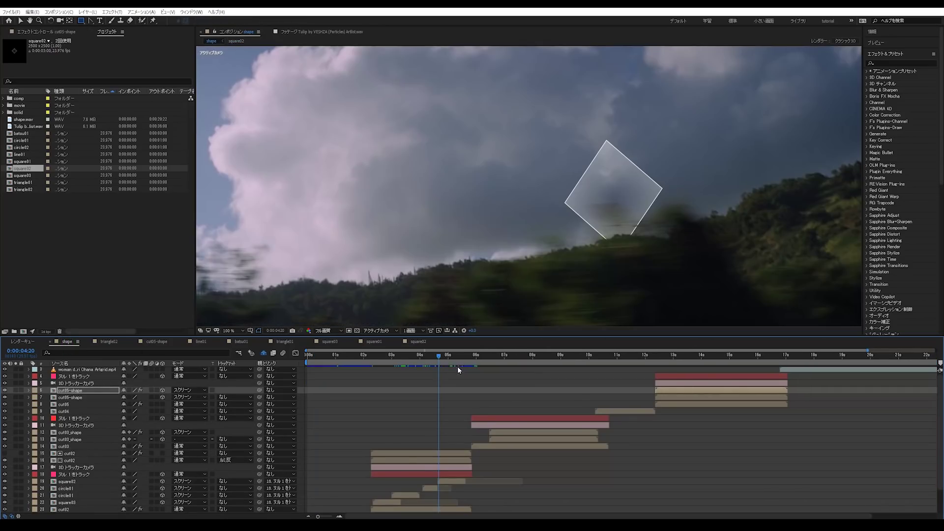
{"action": "left_click", "coordinate": [442, 370]}
{"action": "left_click_drag", "start_coordinate": [437, 356], "coordinate": [387, 362]}
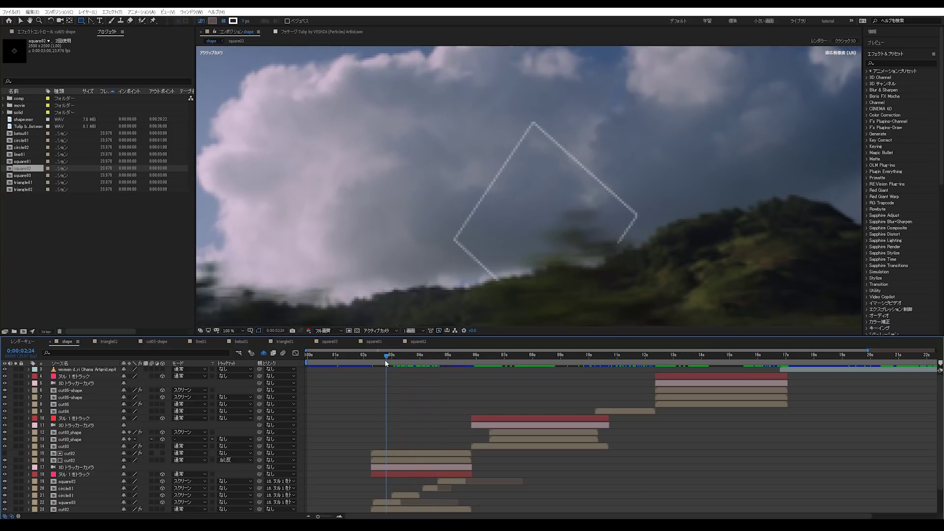
Open the circle, line, square and triangle compositions from the project so each is available in the timeline.
{"action": "left_click", "coordinate": [27, 134]}
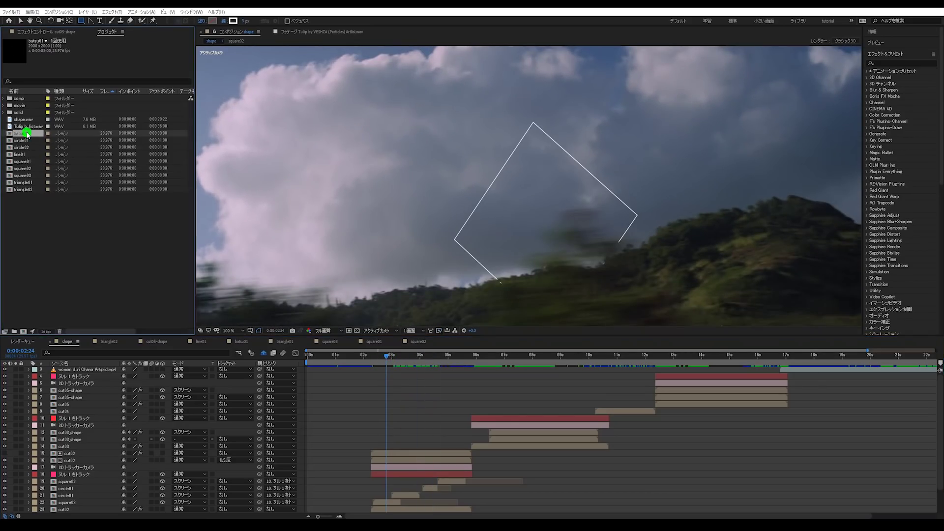
{"action": "left_click", "coordinate": [24, 141]}
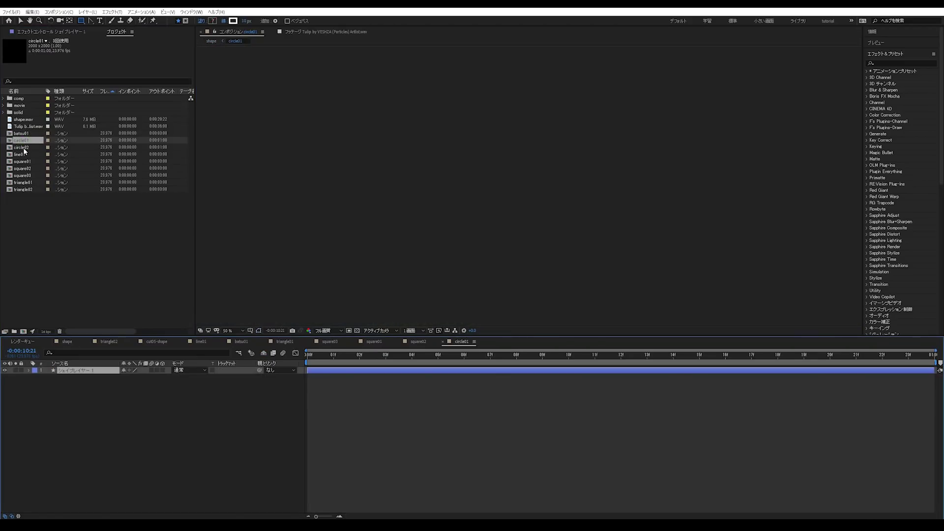
{"action": "double_click", "coordinate": [21, 147]}
{"action": "double_click", "coordinate": [21, 154]}
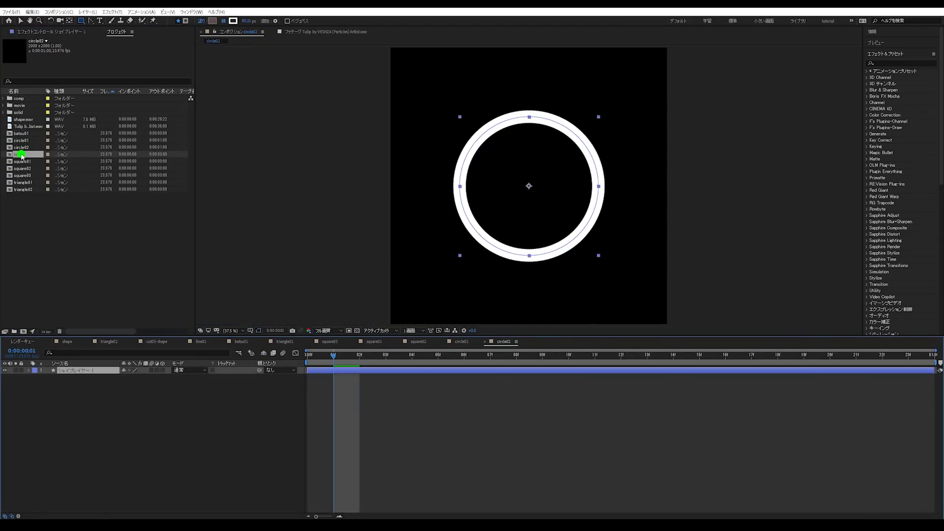
{"action": "left_click", "coordinate": [21, 161]}
{"action": "double_click", "coordinate": [22, 161]}
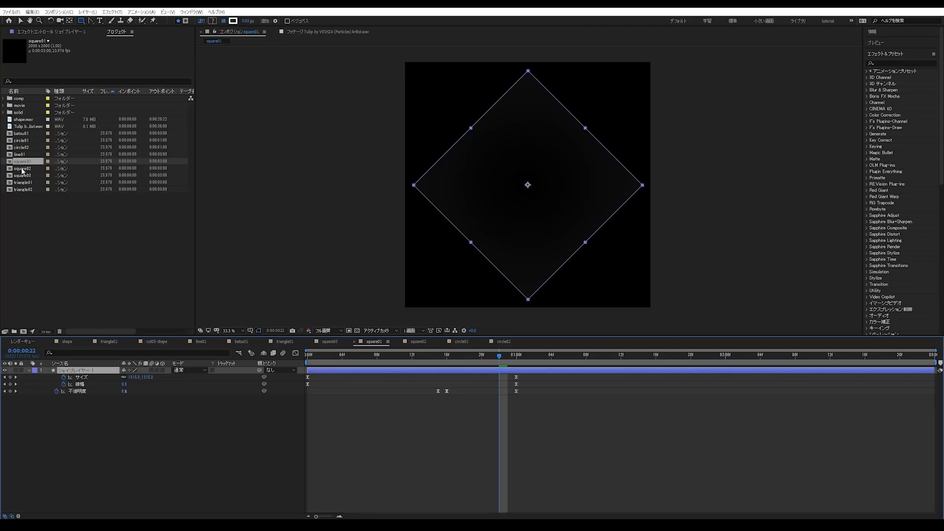
{"action": "double_click", "coordinate": [22, 168]}
{"action": "left_click", "coordinate": [22, 176]}
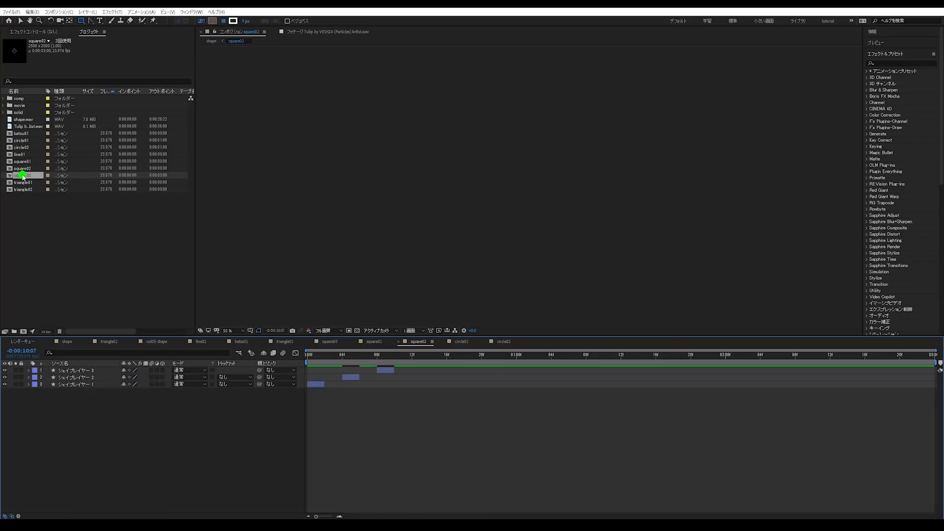
{"action": "double_click", "coordinate": [22, 176]}
{"action": "double_click", "coordinate": [23, 182]}
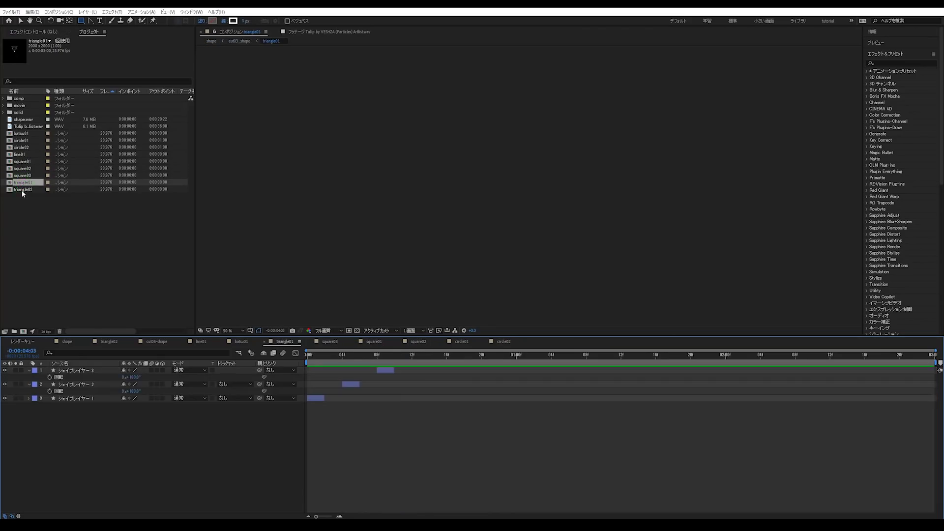
{"action": "double_click", "coordinate": [22, 189]}
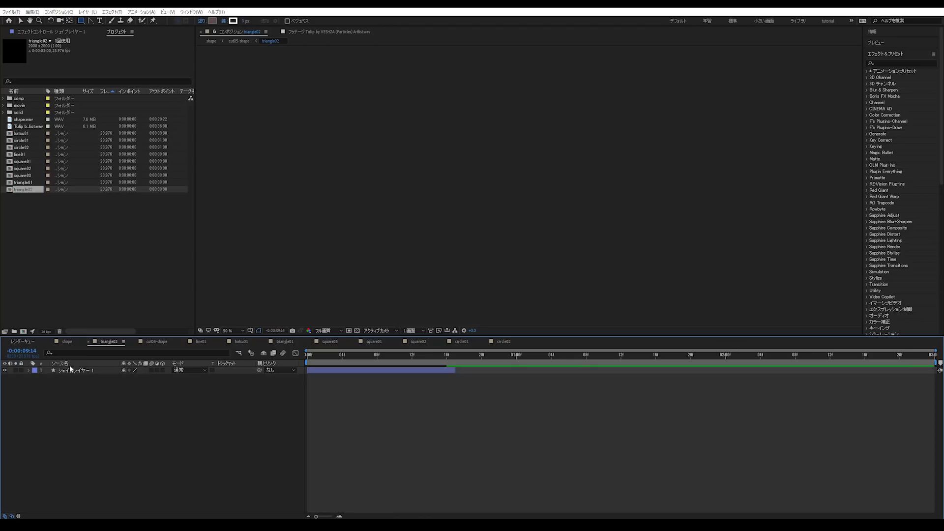
Find the Noise effect (ノイズ) and apply it to the shape layer in triangle02.
{"action": "mouse_move", "coordinate": [350, 365]}
{"action": "left_mouse_down"}
{"action": "mouse_move", "coordinate": [320, 362]}
{"action": "mouse_move", "coordinate": [430, 359]}
{"action": "left_mouse_up"}
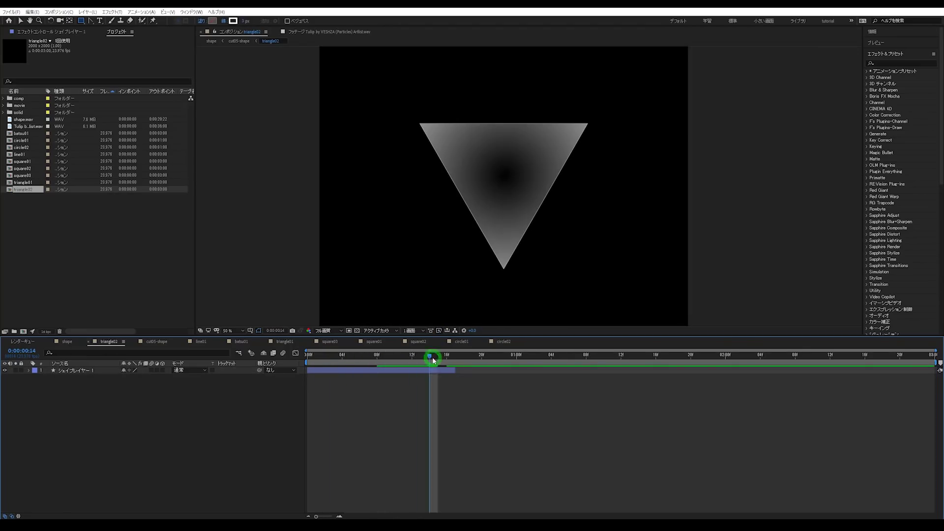
{"action": "left_click", "coordinate": [418, 370]}
{"action": "left_click", "coordinate": [900, 64]}
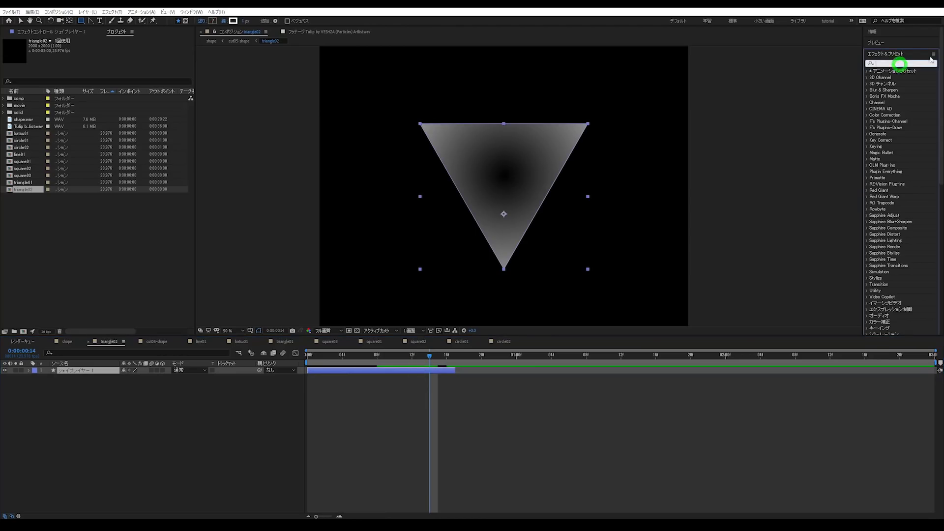
{"action": "type", "text": "ノイズ"}
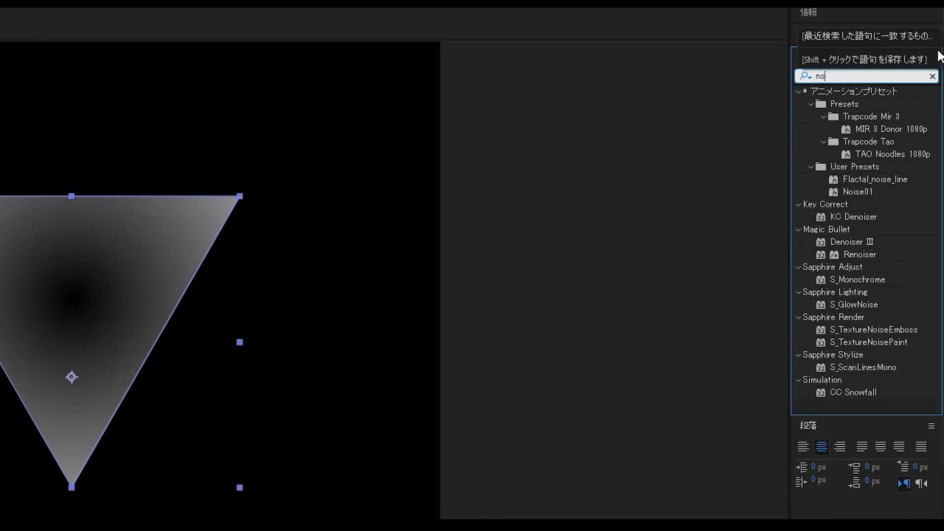
{"action": "type", "text": "n"}
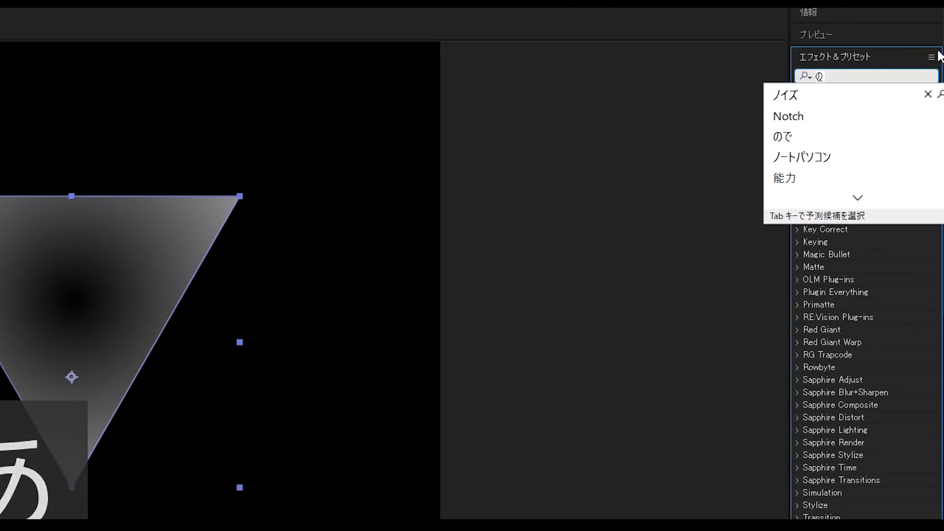
{"action": "key", "text": "Tab"}
{"action": "key", "text": "Return"}
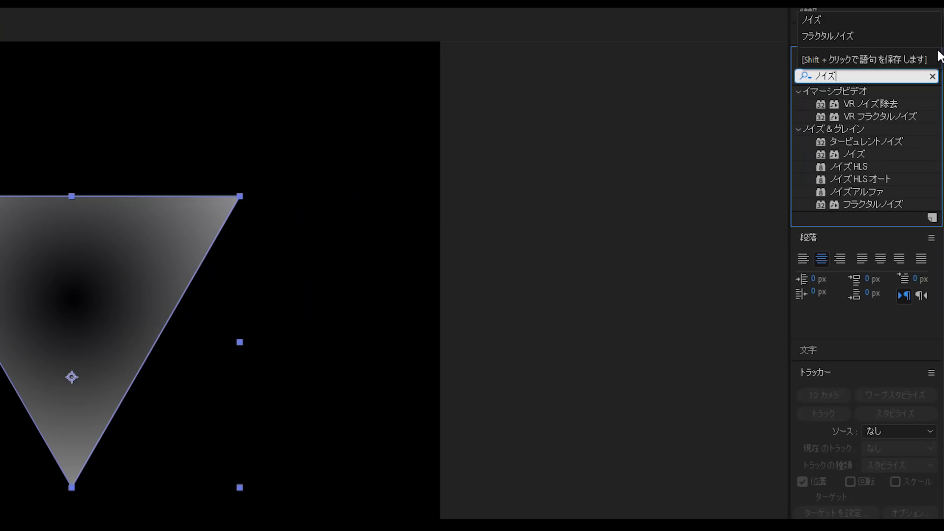
{"action": "left_click", "coordinate": [856, 154]}
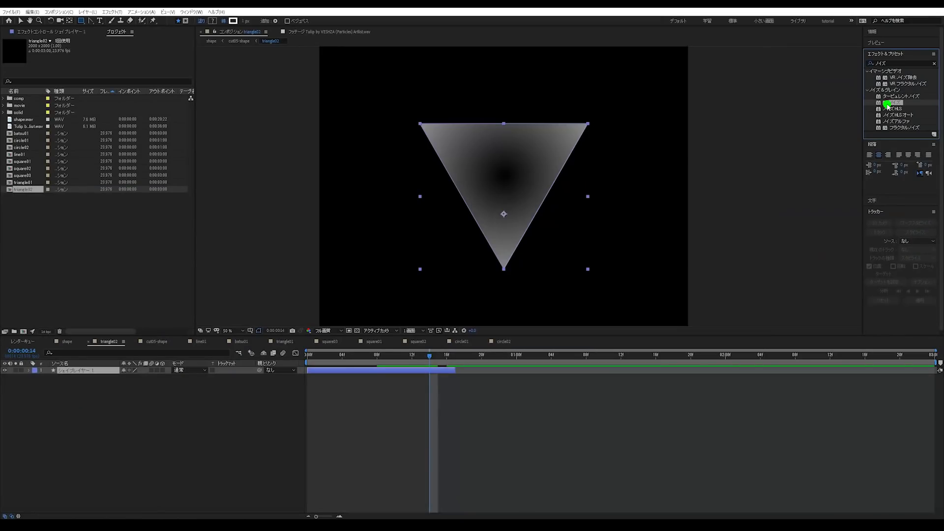
{"action": "left_click_drag", "start_coordinate": [889, 105], "coordinate": [83, 375]}
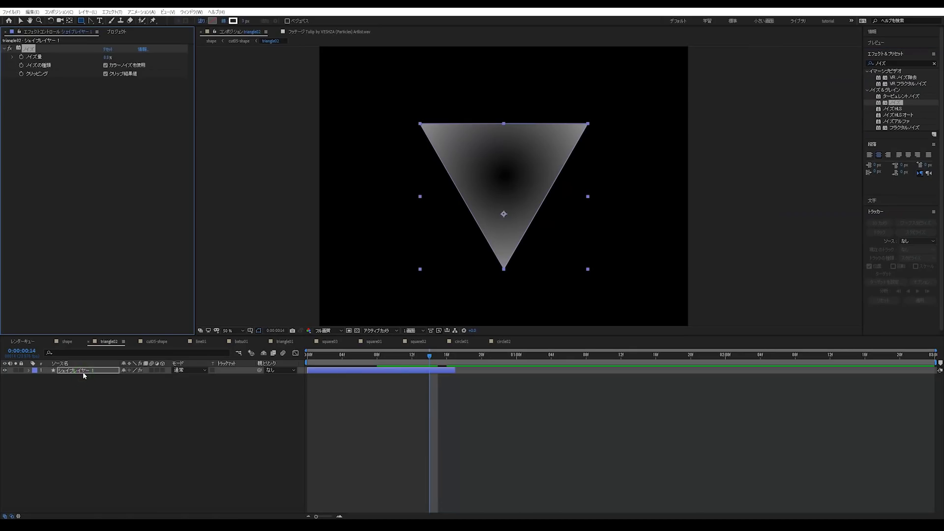
Turn off colour noise for the triangle02 Noise effect and set the noise amount to 10%.
{"action": "left_click", "coordinate": [106, 66]}
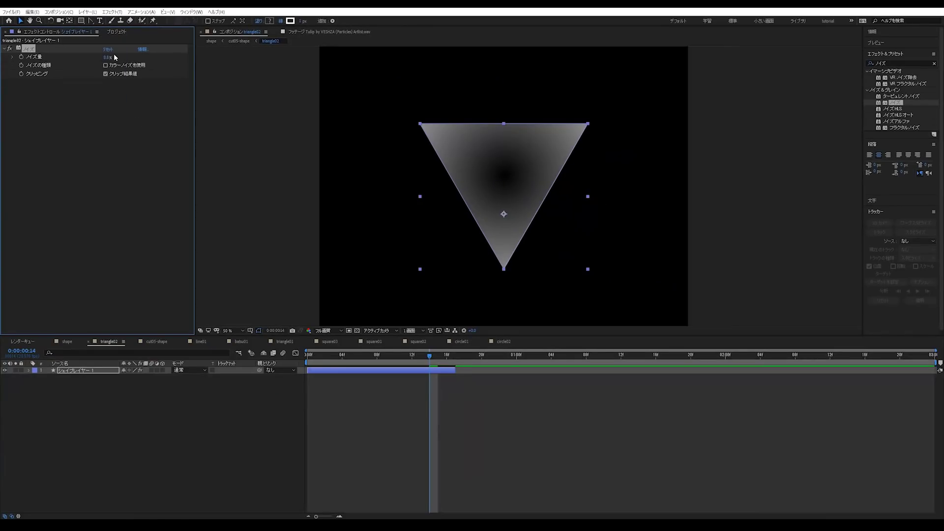
{"action": "left_click", "coordinate": [109, 58]}
{"action": "type", "text": "10"}
{"action": "key", "text": "Return"}
{"action": "left_click", "coordinate": [513, 396]}
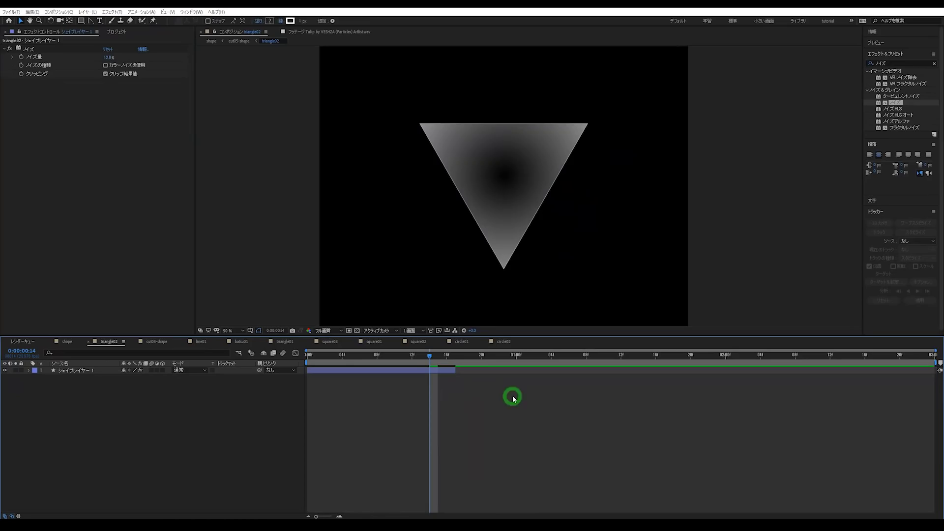
Inspect the grain on the triangle at close range and copy its Noise effect.
{"action": "scroll", "coordinate": [541, 191], "scroll_direction": "up", "scroll_amount": 2}
{"action": "mouse_move", "coordinate": [430, 356]}
{"action": "left_mouse_down"}
{"action": "mouse_move", "coordinate": [448, 363]}
{"action": "mouse_move", "coordinate": [438, 362]}
{"action": "left_mouse_up"}
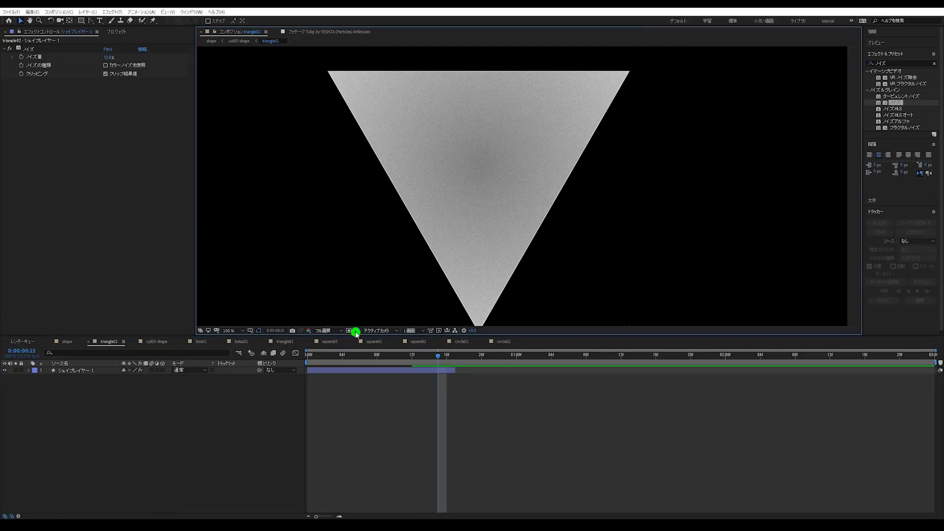
{"action": "left_click", "coordinate": [358, 331]}
{"action": "left_click", "coordinate": [357, 330]}
{"action": "left_click", "coordinate": [39, 49]}
{"action": "key", "text": "ctrl+c"}
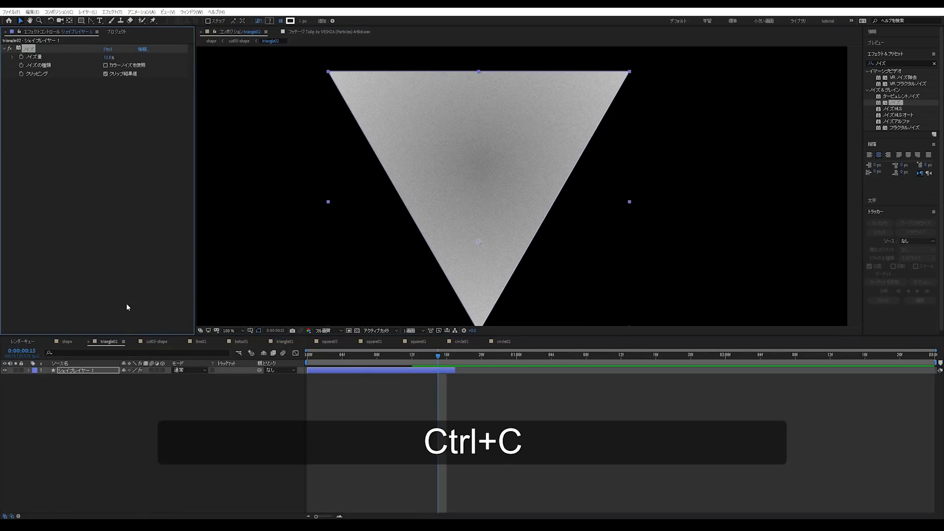
Close the cut05-shape timeline and paste the Noise effect onto the shape layer in line01.
{"action": "left_click", "coordinate": [134, 341]}
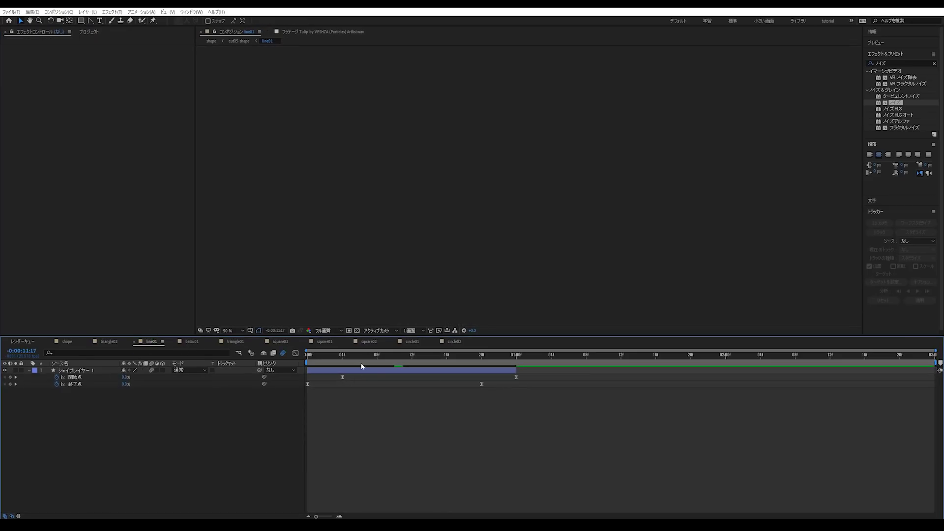
{"action": "left_click_drag", "start_coordinate": [357, 371], "coordinate": [386, 370]}
{"action": "left_click", "coordinate": [388, 375]}
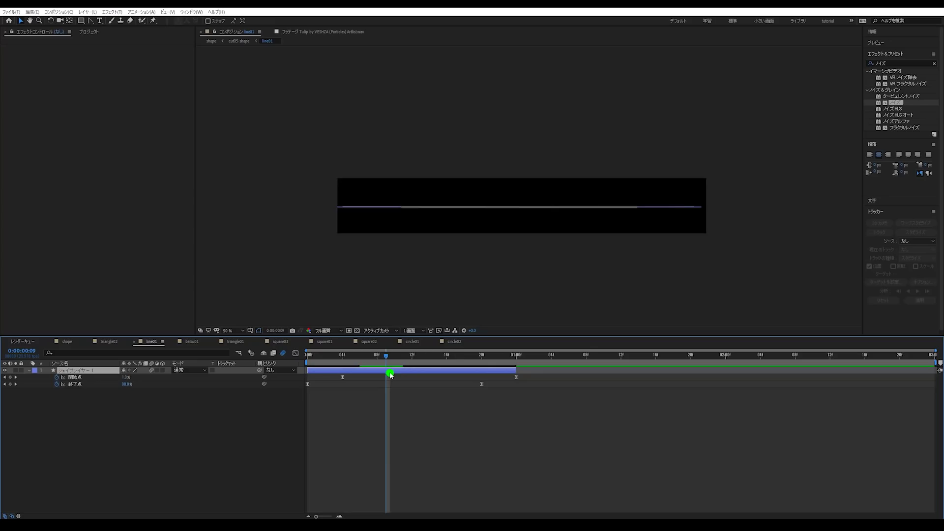
{"action": "key", "text": "ctrl+v"}
{"action": "scroll", "coordinate": [481, 247], "scroll_direction": "up", "scroll_amount": 2}
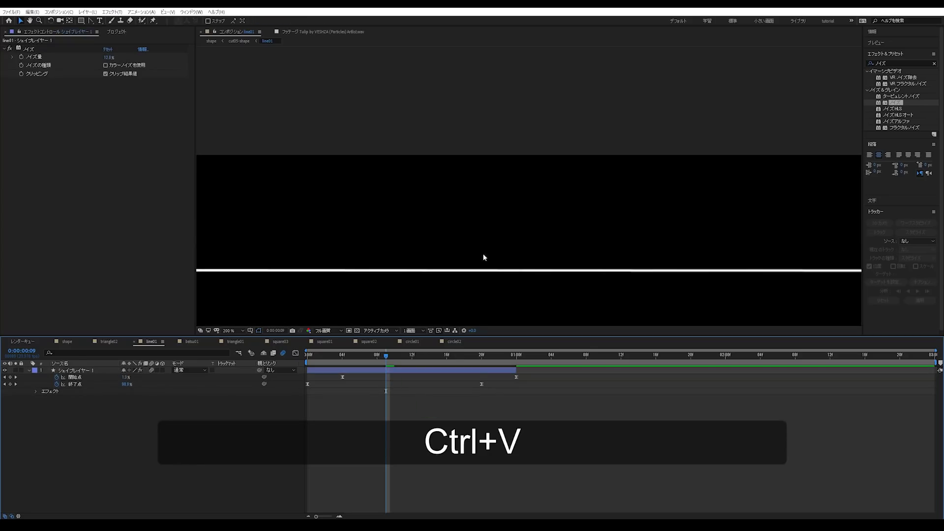
{"action": "scroll", "coordinate": [437, 306], "scroll_direction": "down", "scroll_amount": 2}
Paste the Noise effect onto both shape layers in the batsu01 composition.
{"action": "left_click", "coordinate": [192, 341]}
{"action": "left_click", "coordinate": [350, 363]}
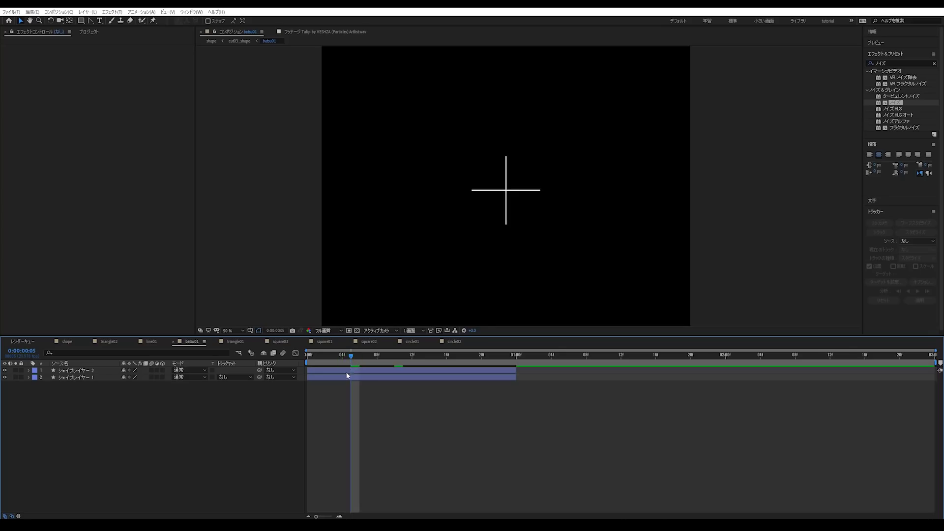
{"action": "left_click", "coordinate": [347, 372]}
{"action": "left_click", "coordinate": [347, 377], "text": "ctrl"}
{"action": "key", "text": "ctrl+v"}
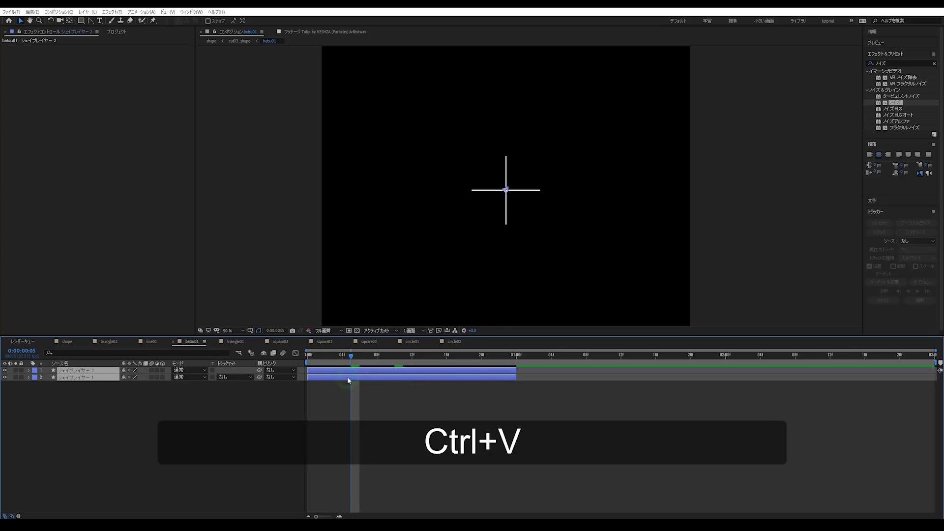
Paste the Noise effect onto all three shape layers in the triangle01 composition.
{"action": "left_click", "coordinate": [242, 345]}
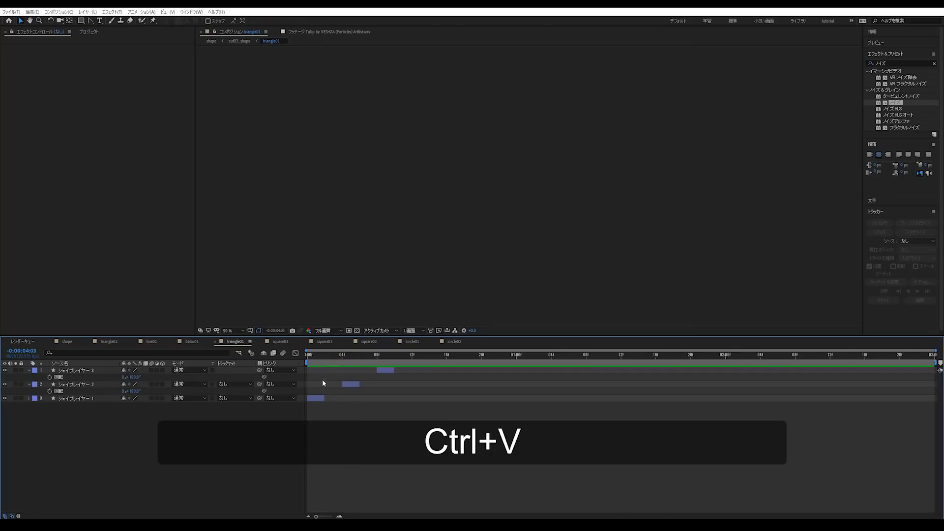
{"action": "left_click", "coordinate": [319, 362]}
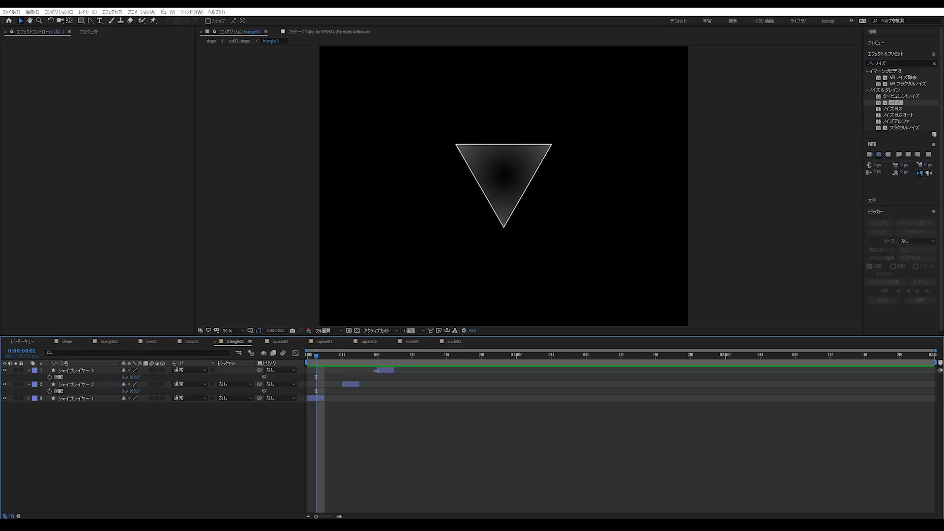
{"action": "key", "text": "ctrl+a"}
{"action": "key", "text": "ctrl+v"}
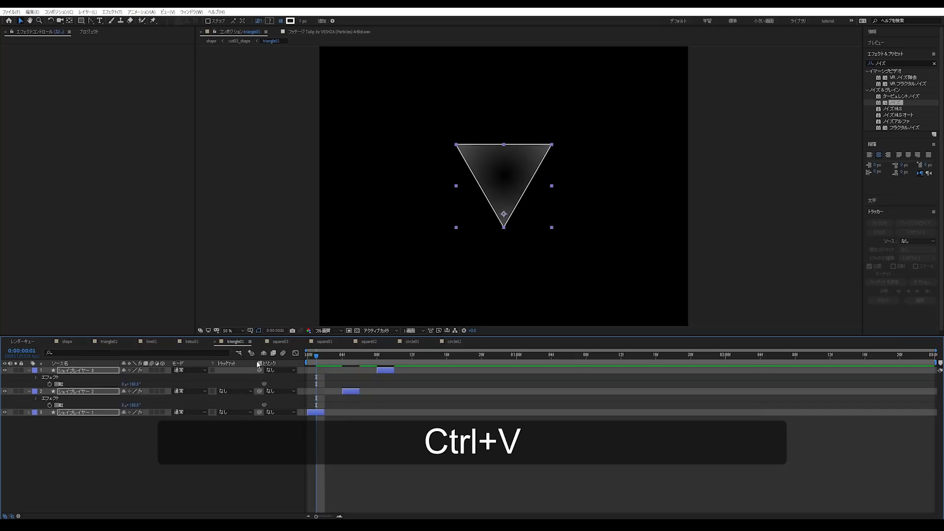
Paste the Noise effect onto the shape layers in the square03, square01 and square02 compositions.
{"action": "left_click", "coordinate": [280, 341]}
{"action": "key", "text": "ctrl+v"}
{"action": "left_click", "coordinate": [325, 341]}
{"action": "key", "text": "ctrl+v"}
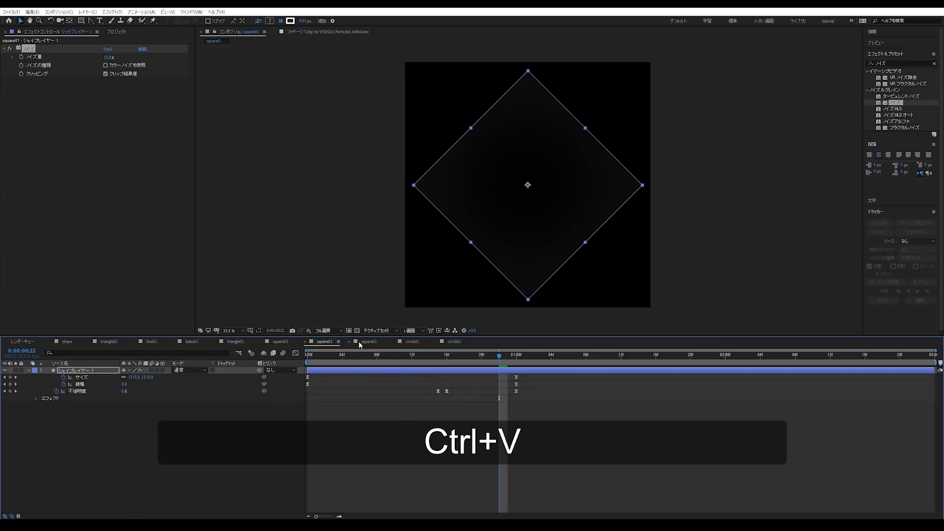
{"action": "left_click", "coordinate": [360, 342]}
{"action": "key", "text": "ctrl+a"}
{"action": "key", "text": "ctrl+v"}
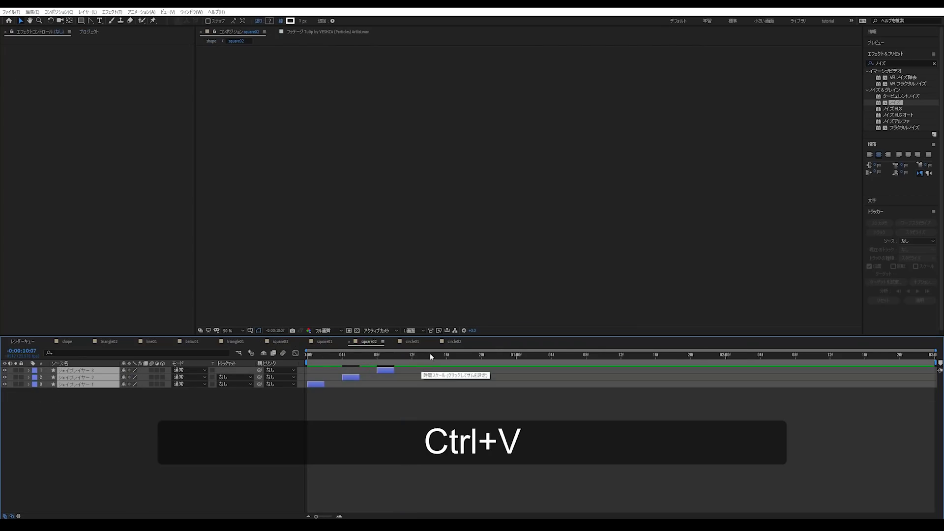
Paste the Noise effect onto the shape layers in circle01 and circle02, and check circle02 at frame 14.
{"action": "left_click", "coordinate": [416, 341]}
{"action": "key", "text": "ctrl+v"}
{"action": "left_click", "coordinate": [453, 342]}
{"action": "key", "text": "ctrl+v"}
{"action": "left_click", "coordinate": [438, 401]}
{"action": "left_click", "coordinate": [349, 363]}
{"action": "mouse_move", "coordinate": [349, 363]}
{"action": "left_mouse_down"}
{"action": "mouse_move", "coordinate": [497, 368]}
{"action": "mouse_move", "coordinate": [326, 376]}
{"action": "mouse_move", "coordinate": [674, 390]}
{"action": "left_mouse_up"}
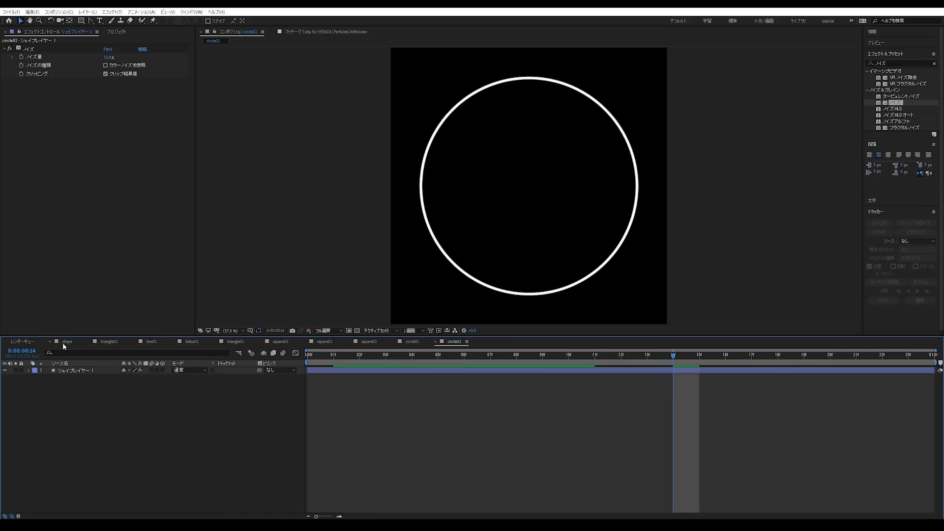
In the shape composition, set the opacity of the square02, square03 and both circle01 layers to 60%.
{"action": "left_click", "coordinate": [66, 342]}
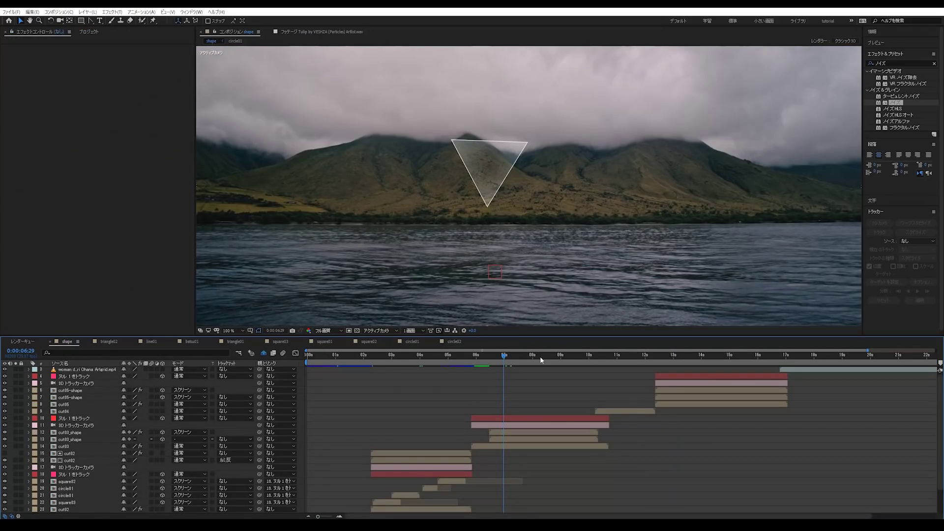
{"action": "mouse_move", "coordinate": [521, 367]}
{"action": "left_mouse_down"}
{"action": "mouse_move", "coordinate": [532, 361]}
{"action": "mouse_move", "coordinate": [509, 367]}
{"action": "left_mouse_up"}
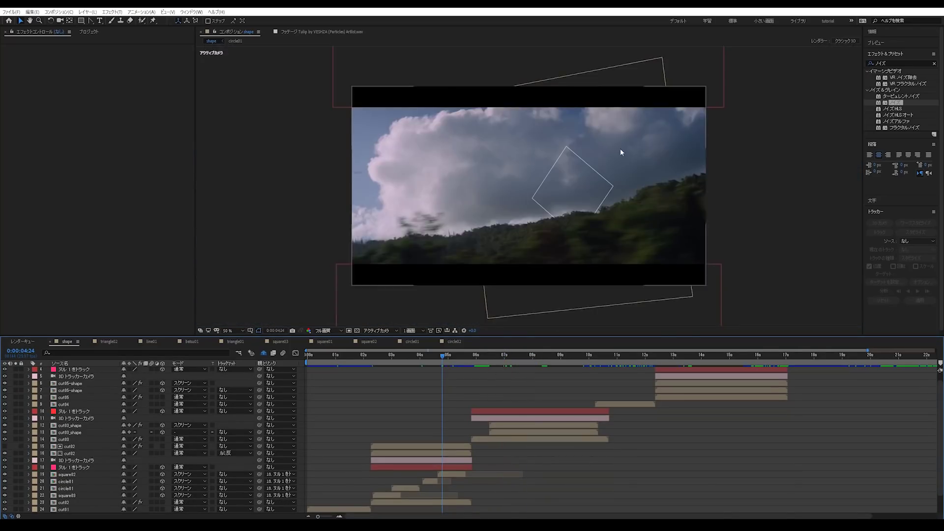
{"action": "scroll", "coordinate": [622, 152], "scroll_direction": "up", "scroll_amount": 3}
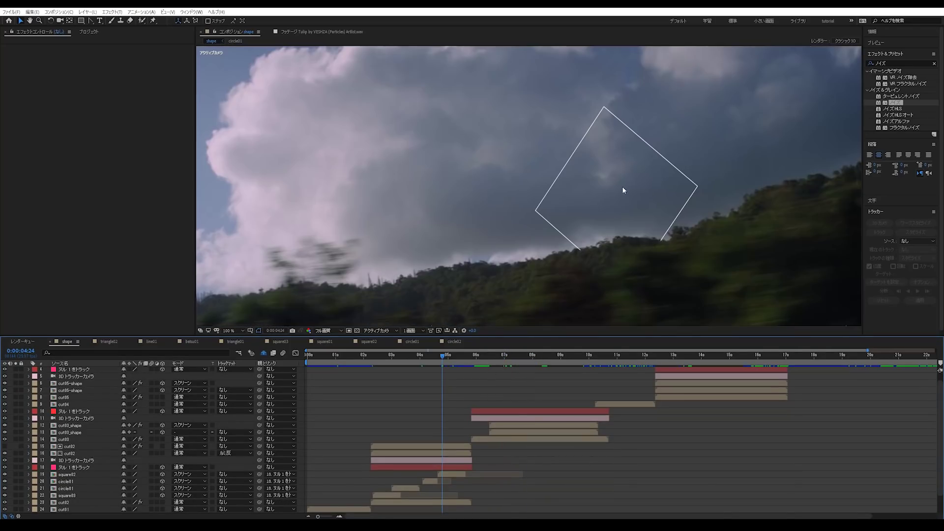
{"action": "left_click", "coordinate": [448, 475]}
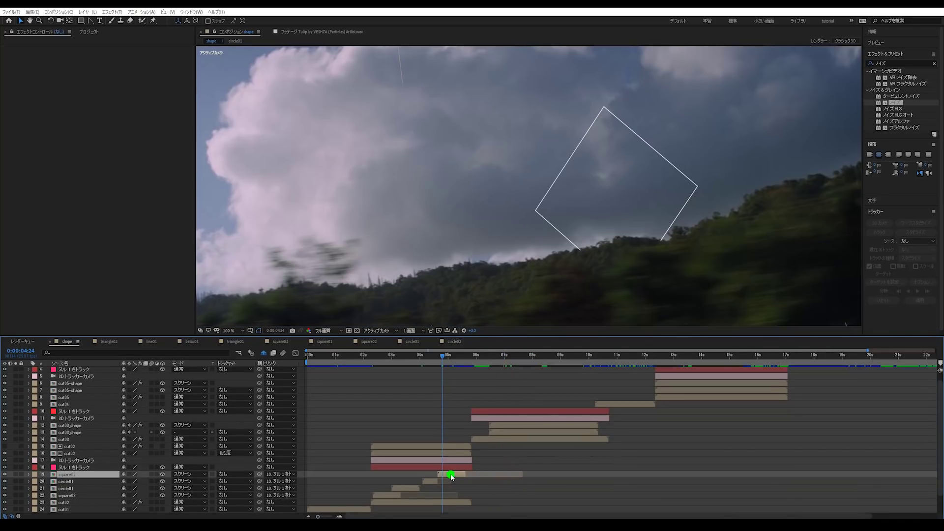
{"action": "left_click", "coordinate": [395, 495], "text": "shift"}
{"action": "key", "text": "t"}
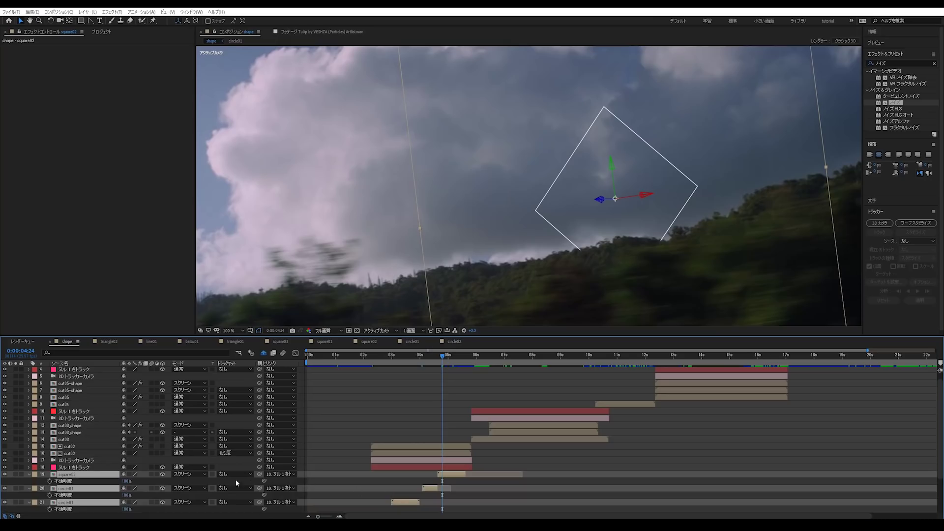
{"action": "left_click", "coordinate": [125, 481]}
{"action": "type", "text": "70"}
{"action": "key", "text": "Return"}
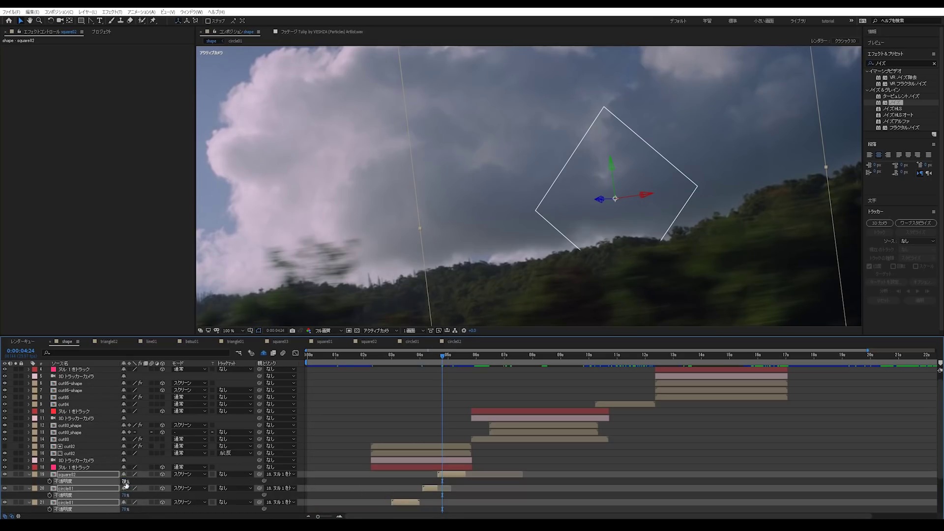
{"action": "type", "text": "60"}
{"action": "key", "text": "Return"}
Enable motion blur on the square02, square03 and both circle01 layers and check the shapes around 3 to 4 seconds.
{"action": "left_click_drag", "start_coordinate": [456, 355], "coordinate": [432, 357]}
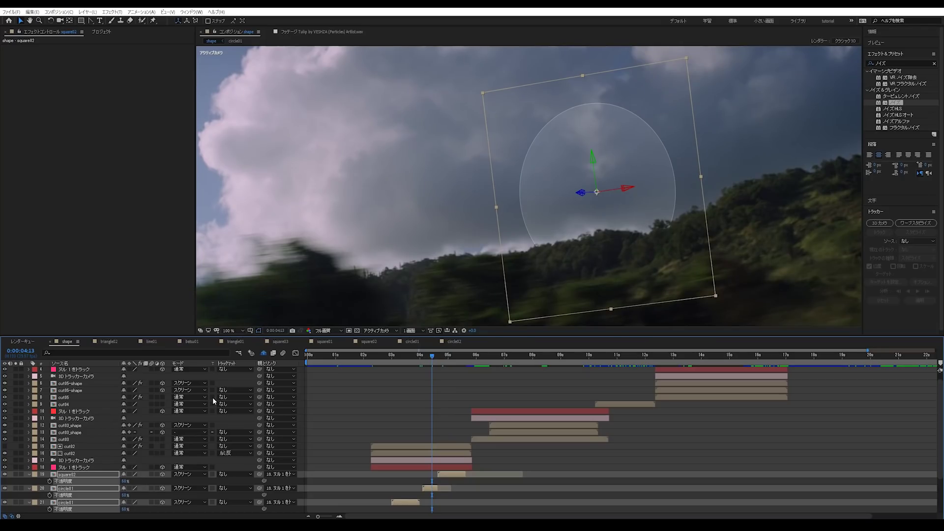
{"action": "left_click", "coordinate": [30, 476]}
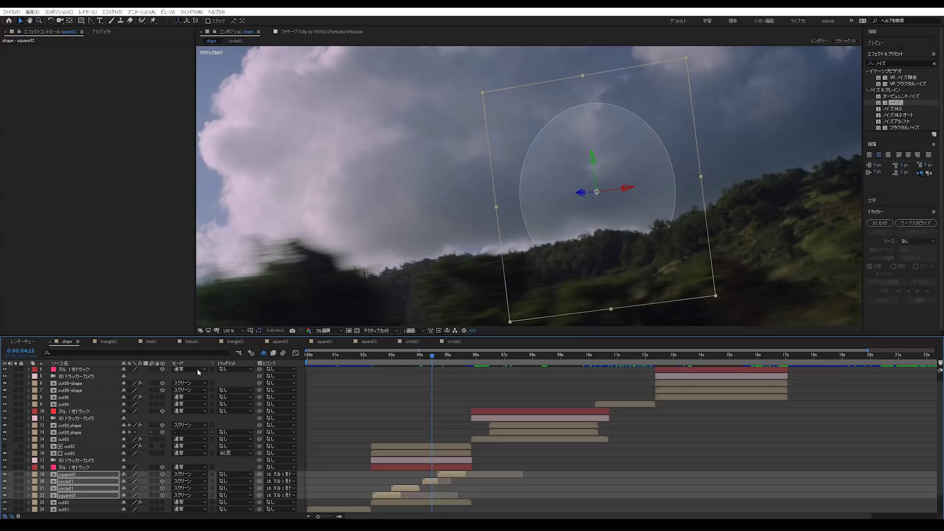
{"action": "left_click", "coordinate": [151, 475]}
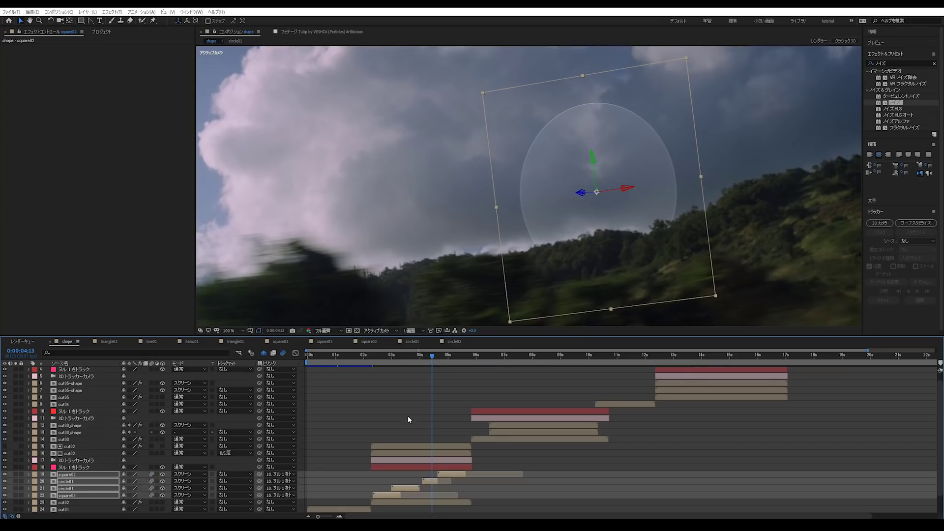
{"action": "left_click_drag", "start_coordinate": [433, 360], "coordinate": [426, 360]}
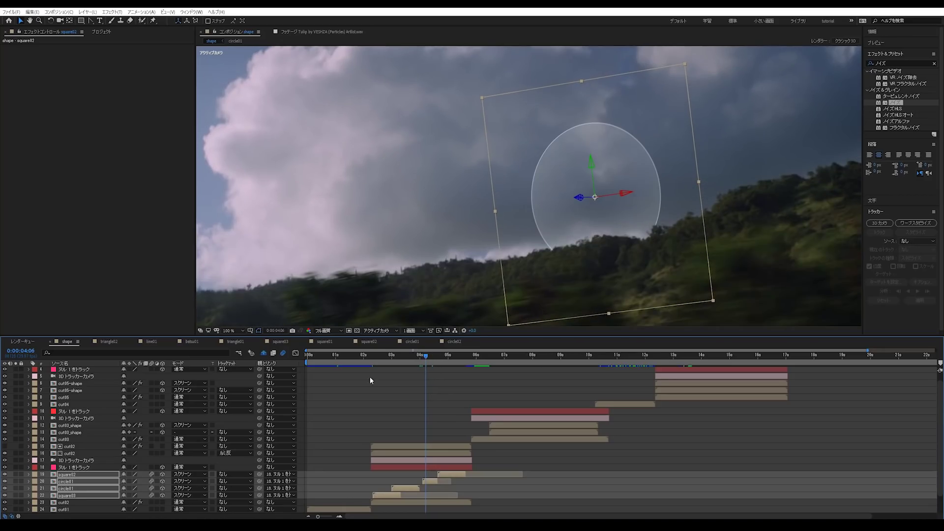
{"action": "left_click", "coordinate": [396, 355]}
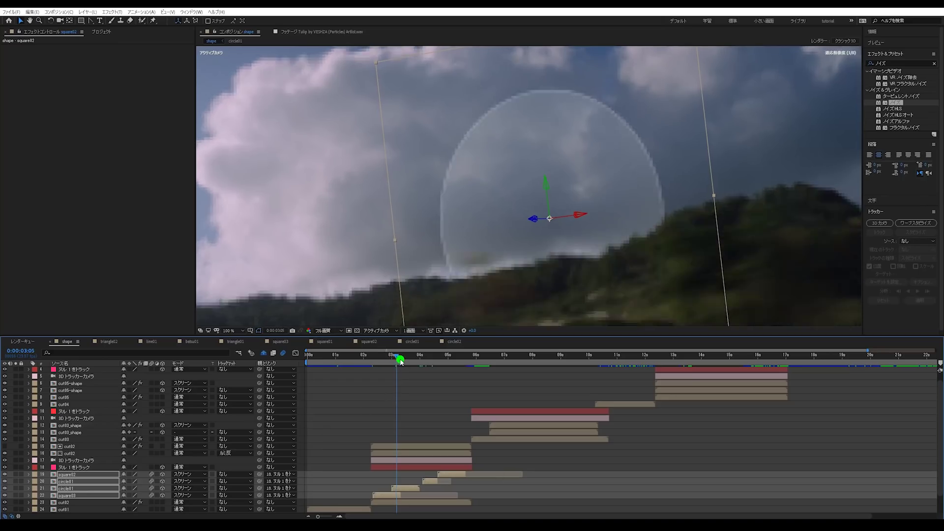
{"action": "left_click_drag", "start_coordinate": [402, 362], "coordinate": [399, 363]}
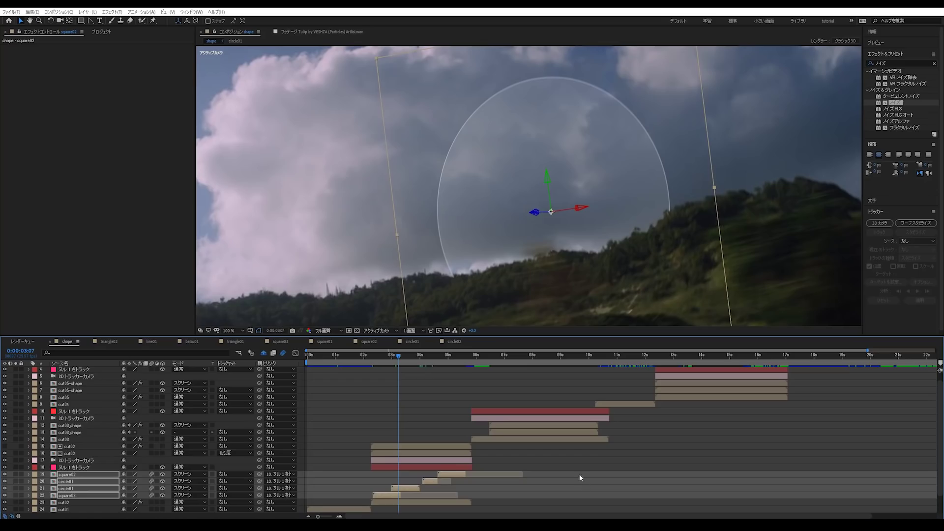
{"action": "left_click", "coordinate": [554, 468]}
{"action": "scroll", "coordinate": [536, 214], "scroll_direction": "down", "scroll_amount": 2}
{"action": "scroll", "coordinate": [536, 214], "scroll_direction": "up", "scroll_amount": 2}
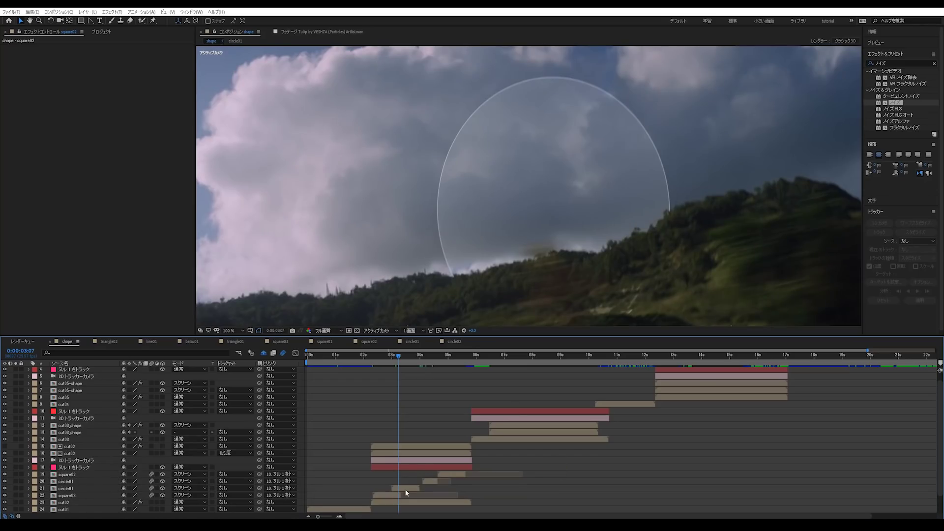
Search the effects for ブラー and apply Fast Box Blur (高速ボックスブラー) to the circle01 layer that starts at about 3 seconds.
{"action": "left_click", "coordinate": [393, 497]}
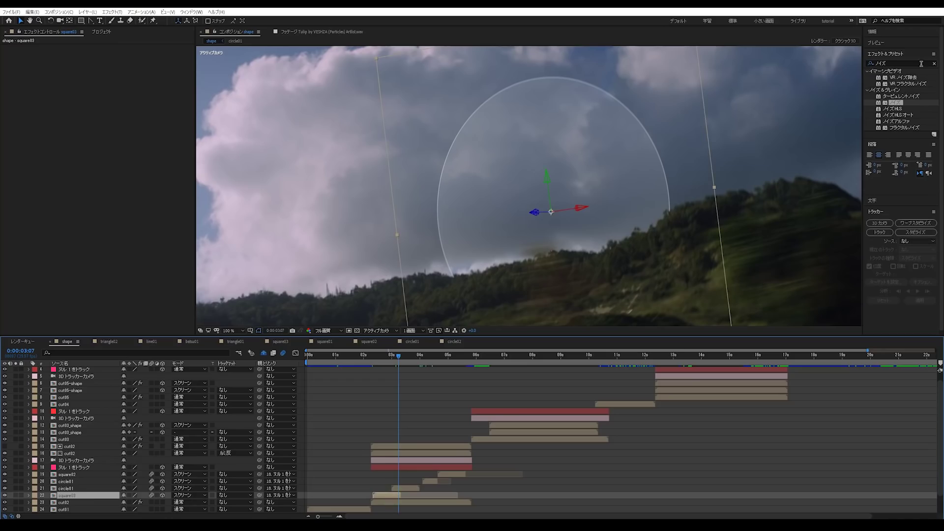
{"action": "left_click", "coordinate": [935, 64]}
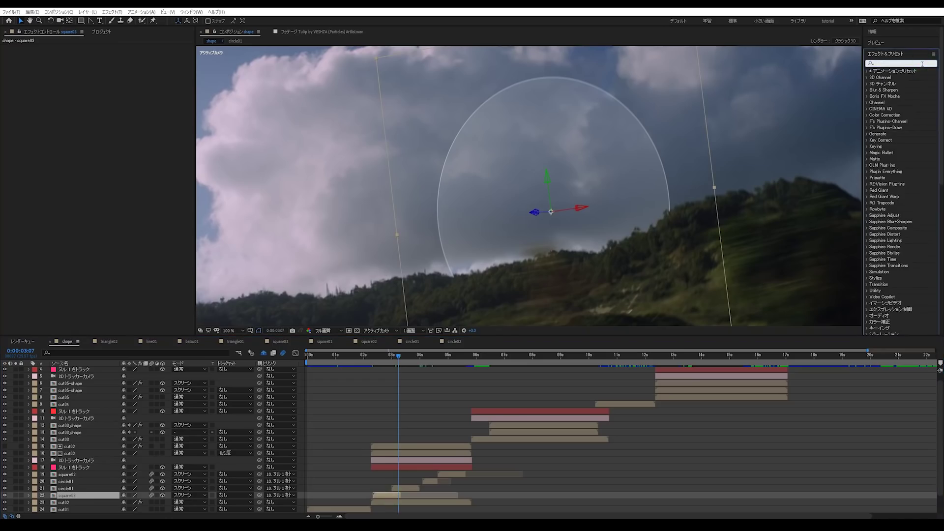
{"action": "type", "text": "bu"}
{"action": "key", "text": "BackSpace"}
{"action": "key", "text": "BackSpace"}
{"action": "type", "text": "ブラー"}
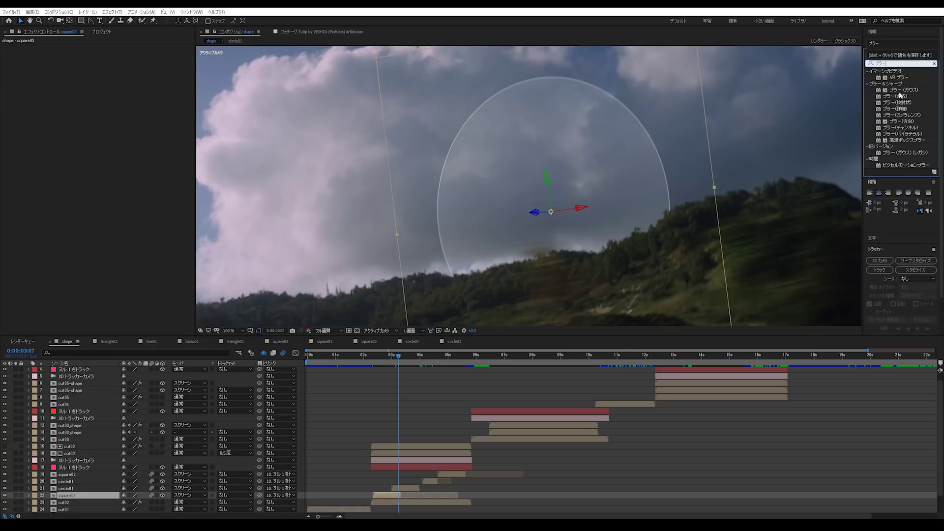
{"action": "left_click_drag", "start_coordinate": [905, 141], "coordinate": [76, 491]}
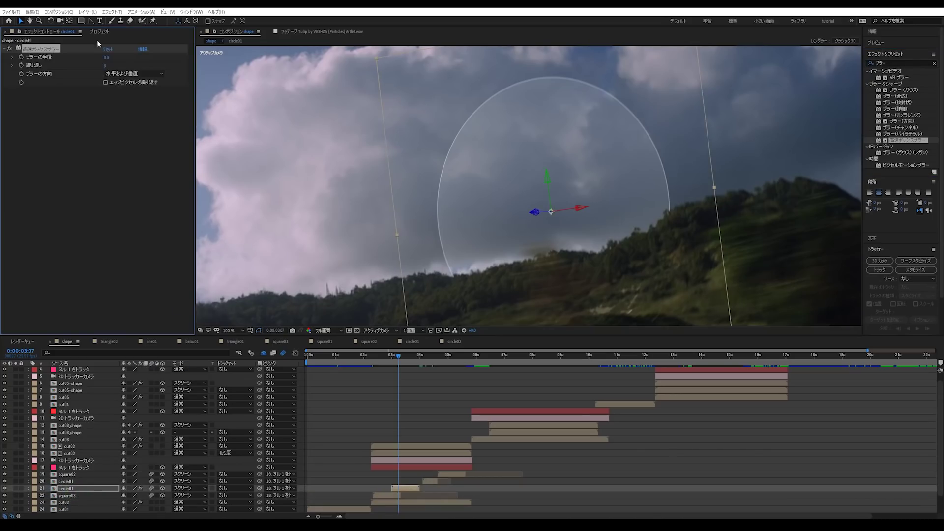
Set the Fast Box Blur radius on circle01 to about 1 and copy the effect.
{"action": "left_click_drag", "start_coordinate": [112, 58], "coordinate": [113, 61]}
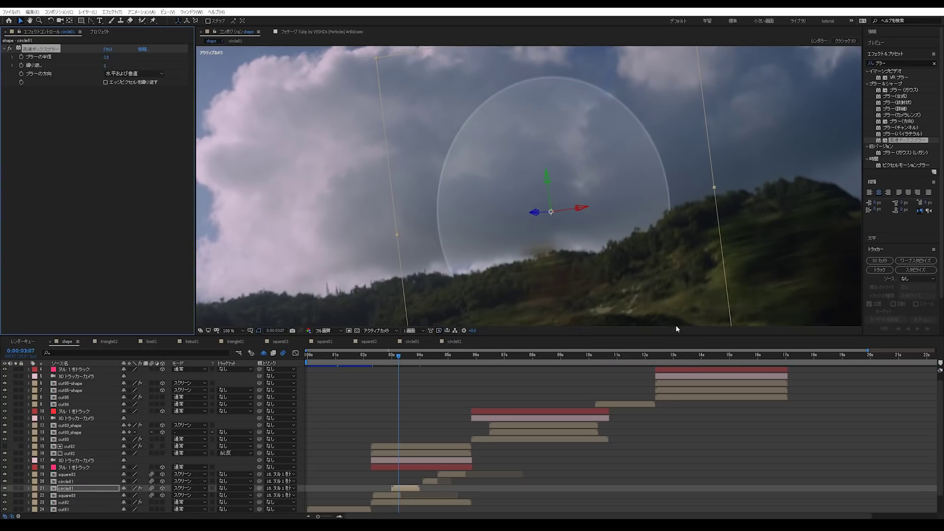
{"action": "key", "text": "comma"}
{"action": "key", "text": "period"}
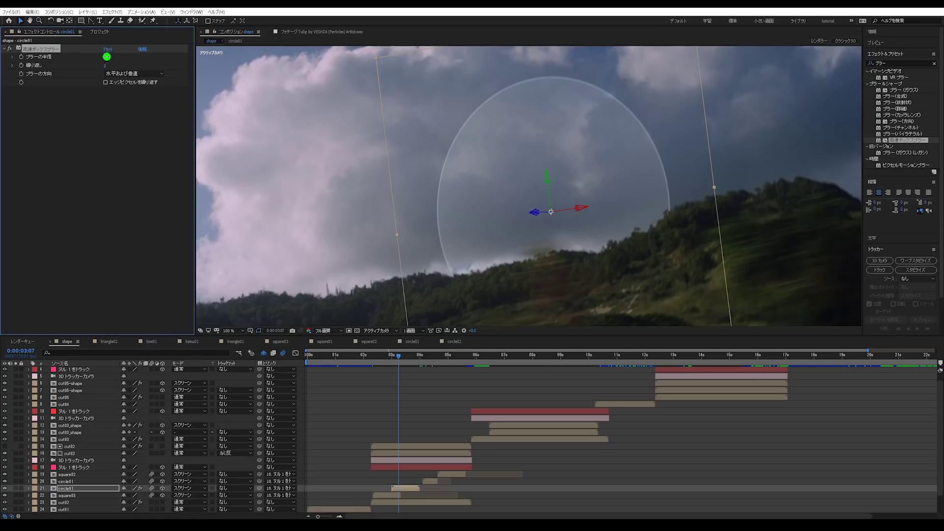
{"action": "left_click_drag", "start_coordinate": [107, 57], "coordinate": [107, 59]}
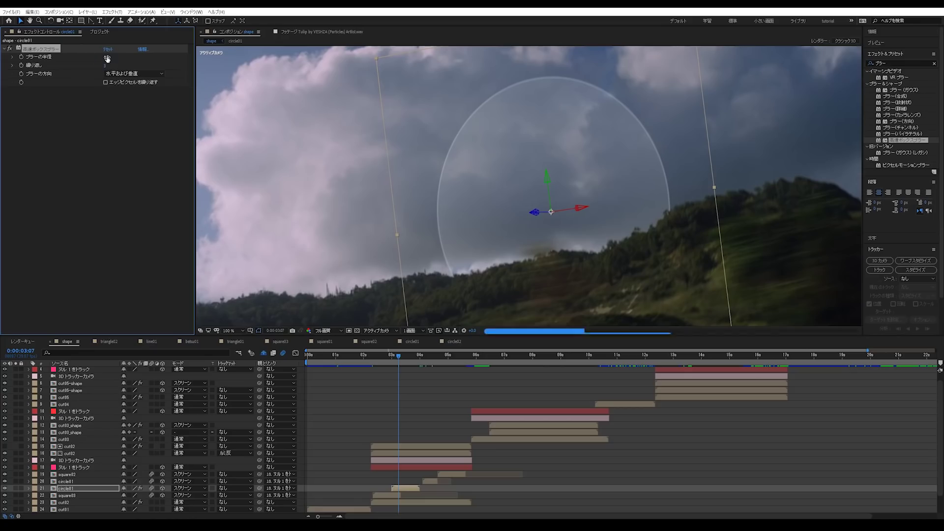
{"action": "key", "text": "ctrl+c"}
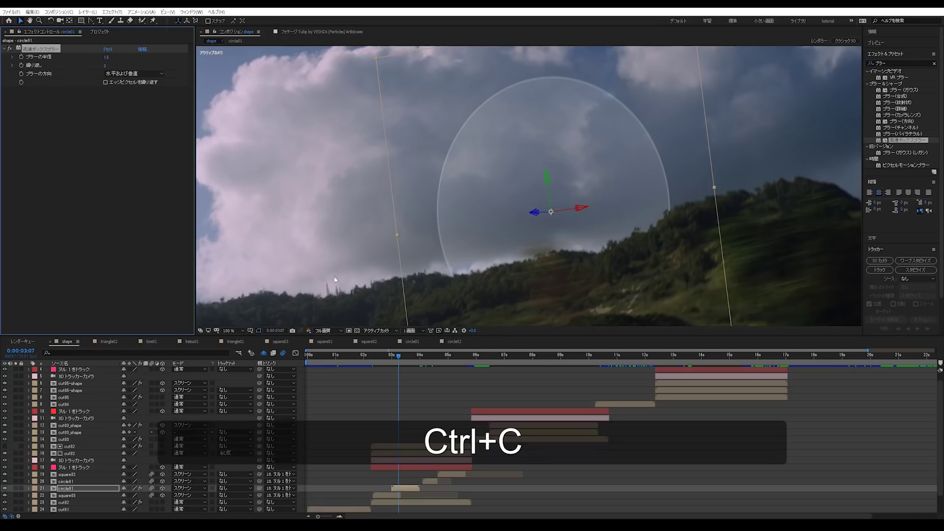
Compare the circle's edge at close range with Fast Box Blur turned off and back on.
{"action": "left_click", "coordinate": [10, 50]}
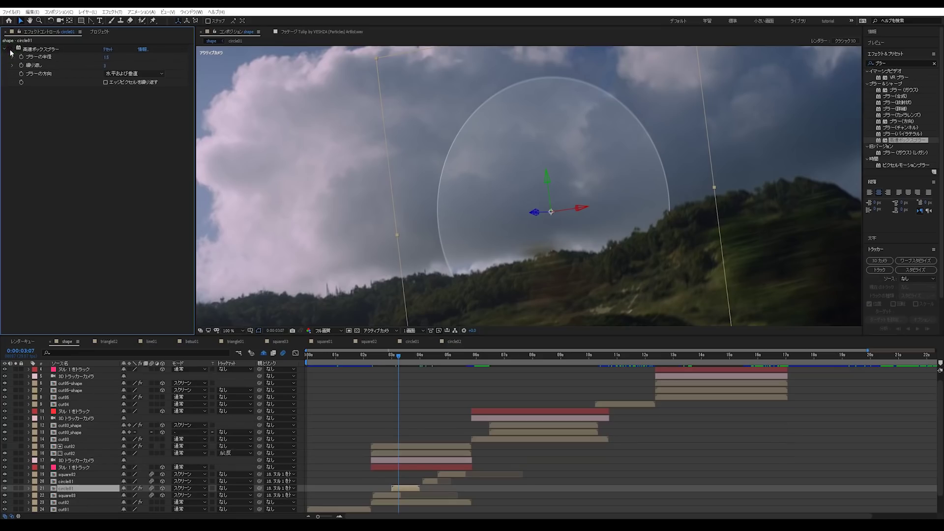
{"action": "scroll", "coordinate": [406, 267], "scroll_direction": "up", "scroll_amount": 2}
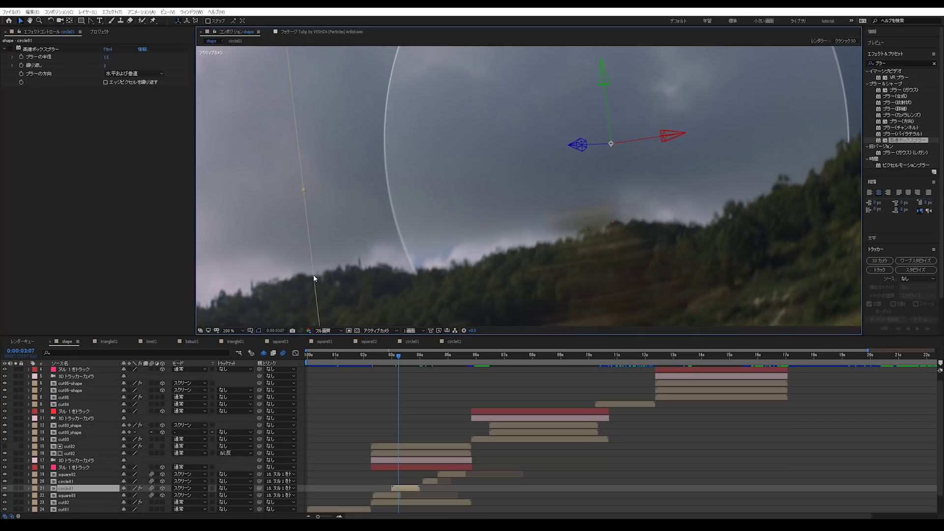
{"action": "left_click", "coordinate": [10, 50]}
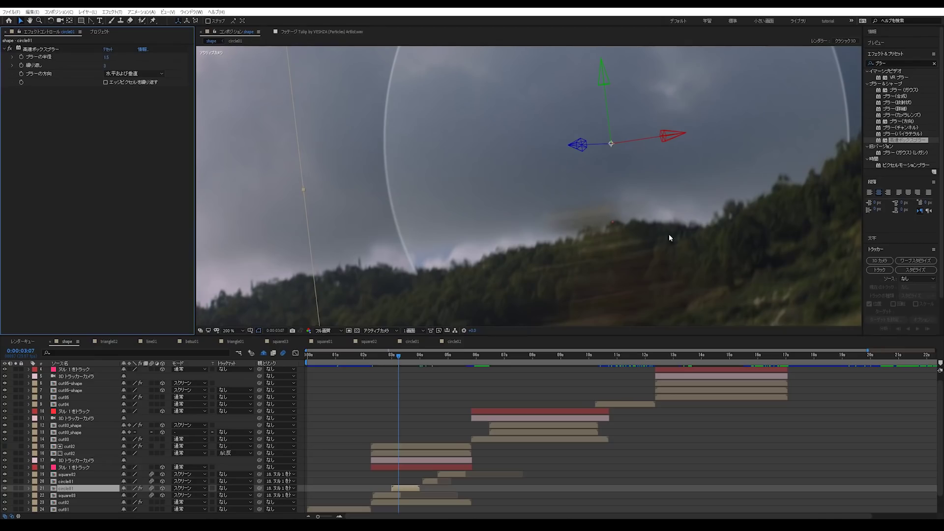
Paste the Fast Box Blur effect onto the square03, second circle01 and square02 layers.
{"action": "scroll", "coordinate": [544, 220], "scroll_direction": "down", "scroll_amount": 4}
{"action": "left_click", "coordinate": [391, 356]}
{"action": "left_click", "coordinate": [383, 497]}
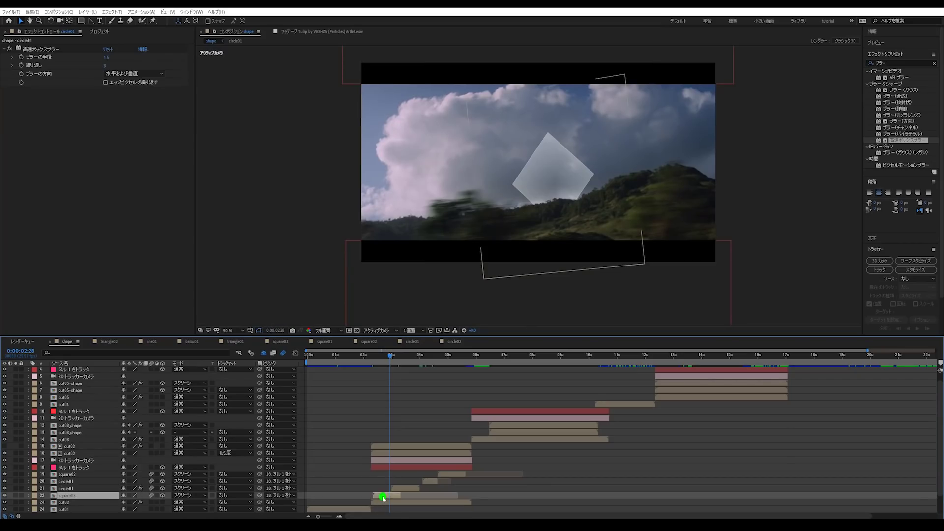
{"action": "key", "text": "ctrl+v"}
{"action": "left_click_drag", "start_coordinate": [413, 367], "coordinate": [427, 366]}
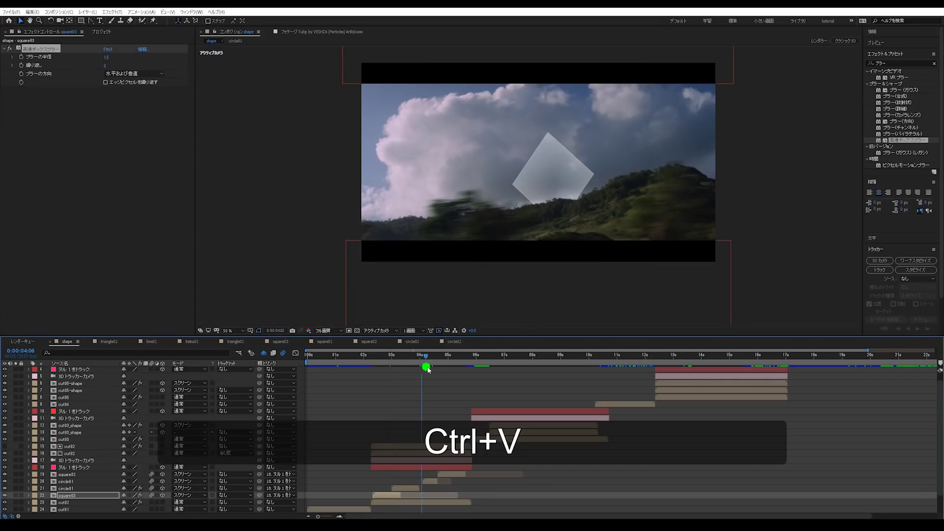
{"action": "left_click", "coordinate": [434, 482]}
{"action": "key", "text": "ctrl+v"}
{"action": "left_click", "coordinate": [448, 473]}
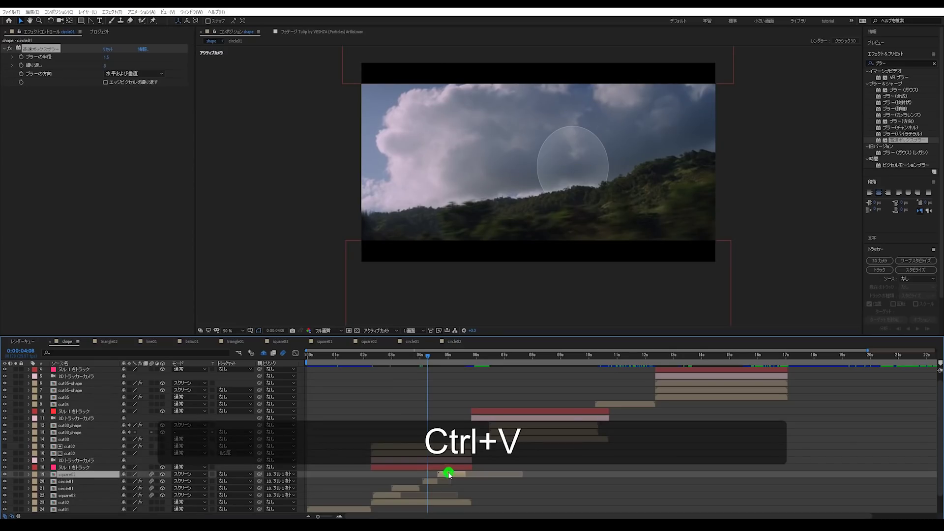
{"action": "key", "text": "ctrl+v"}
At about 7 seconds, set the opacity of the lower cut03_shape layer, which holds the shapes above the water, to 60%.
{"action": "left_click_drag", "start_coordinate": [428, 364], "coordinate": [523, 366]}
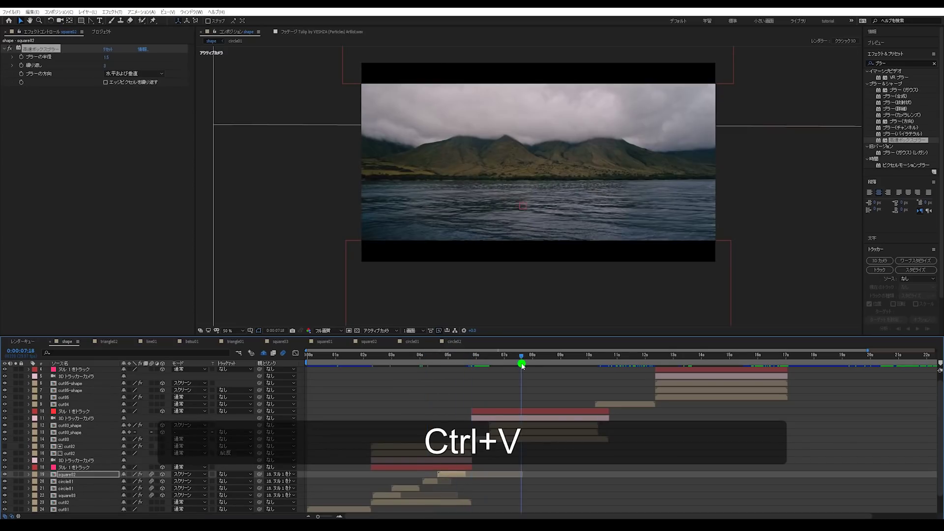
{"action": "scroll", "coordinate": [523, 168], "scroll_direction": "up", "scroll_amount": 2}
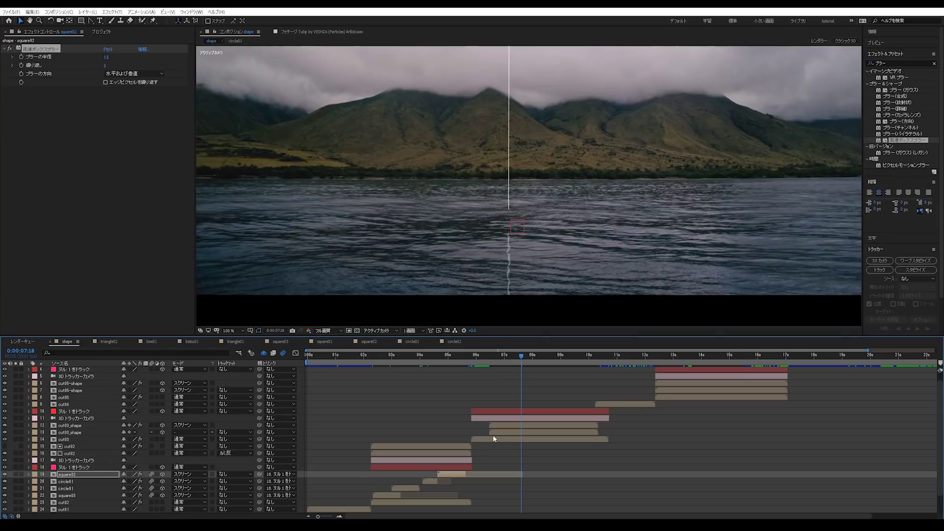
{"action": "left_click", "coordinate": [506, 432]}
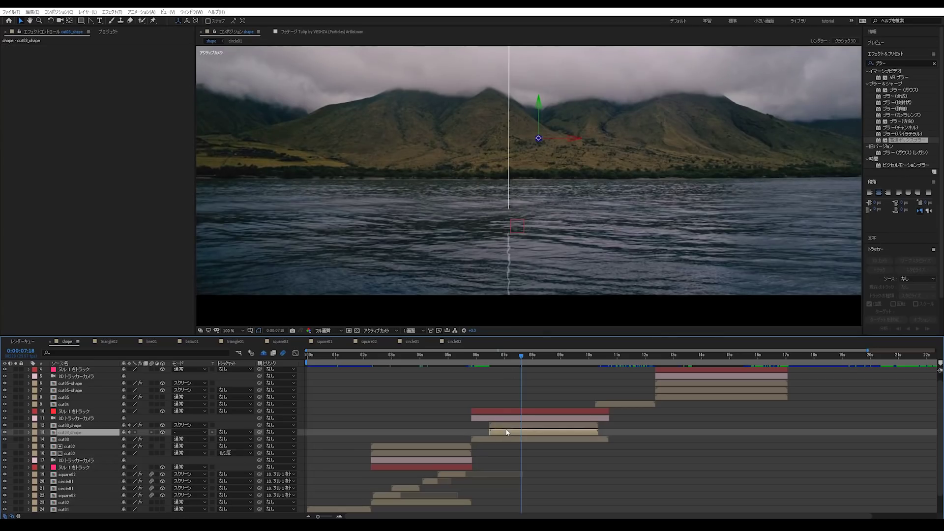
{"action": "key", "text": "t"}
{"action": "key", "text": "Zenkaku_Hankaku"}
{"action": "key", "text": "t"}
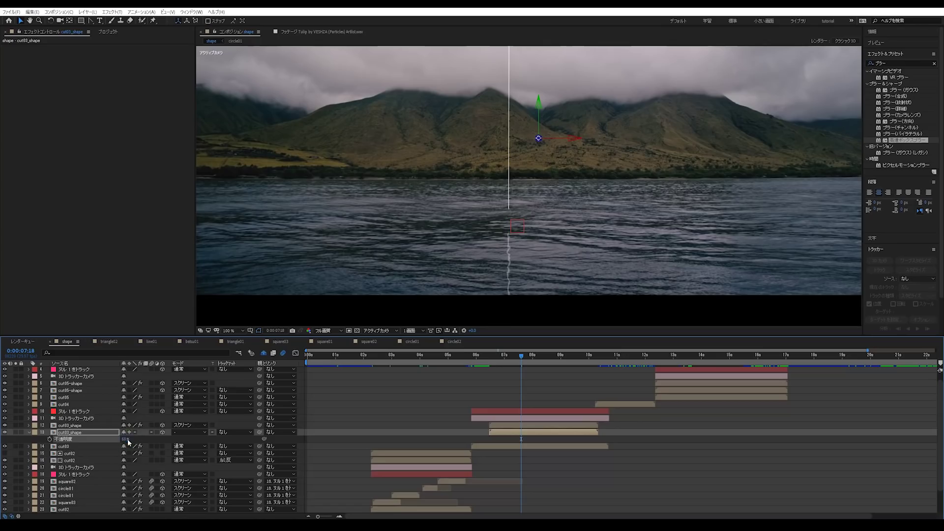
Set the opacity of the upper cut03_shape layer, the water reflection, to 40%.
{"action": "left_click", "coordinate": [79, 428]}
{"action": "key", "text": "t"}
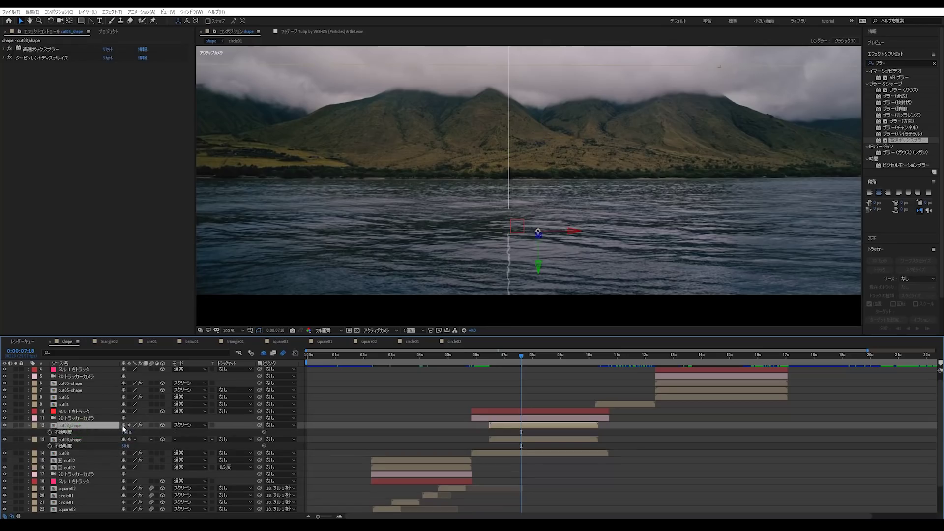
{"action": "left_click", "coordinate": [126, 432]}
{"action": "type", "text": "40"}
{"action": "key", "text": "Return"}
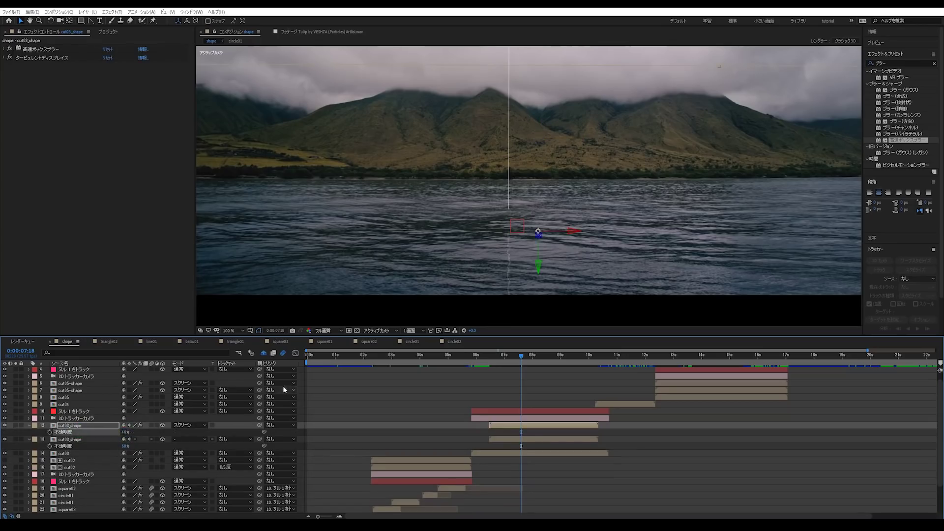
Go to about 13.5 seconds and set the opacity of the lower cut05-shape layer to 60%.
{"action": "left_click_drag", "start_coordinate": [534, 357], "coordinate": [553, 360]}
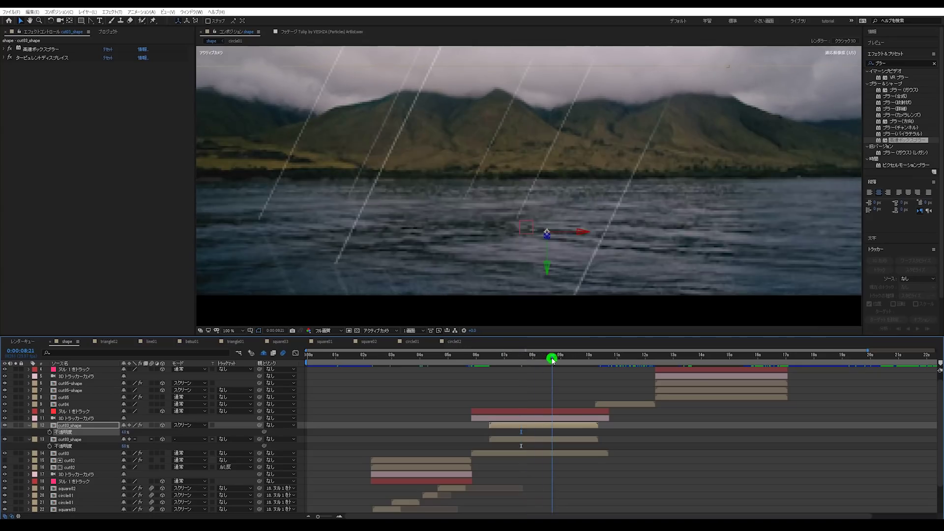
{"action": "scroll", "coordinate": [485, 243], "scroll_direction": "down", "scroll_amount": 2}
{"action": "key", "text": "slash"}
{"action": "left_click_drag", "start_coordinate": [568, 358], "coordinate": [578, 358]}
{"action": "mouse_move", "coordinate": [680, 355]}
{"action": "left_mouse_down"}
{"action": "mouse_move", "coordinate": [738, 355]}
{"action": "mouse_move", "coordinate": [688, 355]}
{"action": "left_mouse_up"}
{"action": "left_click", "coordinate": [681, 390]}
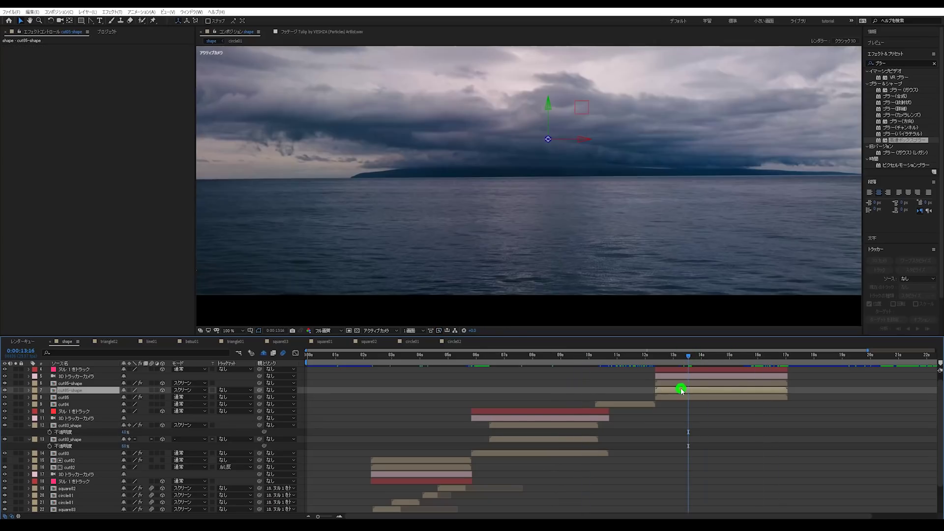
{"action": "key", "text": "t"}
{"action": "left_click", "coordinate": [125, 398]}
{"action": "type", "text": "60"}
{"action": "key", "text": "Return"}
Set the opacity of the upper cut05-shape layer, the reflection with blur and Turbulent Displace, to 40%.
{"action": "left_click", "coordinate": [88, 384]}
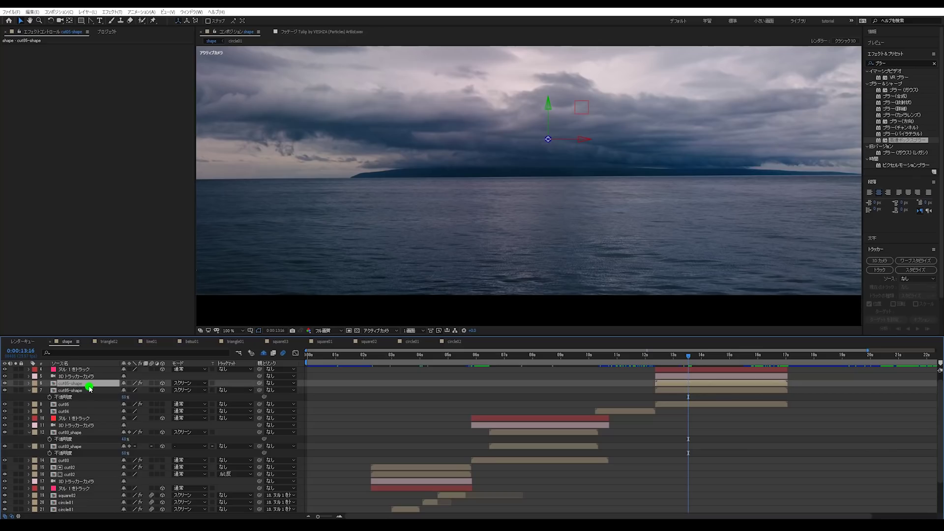
{"action": "key", "text": "t"}
{"action": "left_click", "coordinate": [124, 389]}
{"action": "key", "text": "Return"}
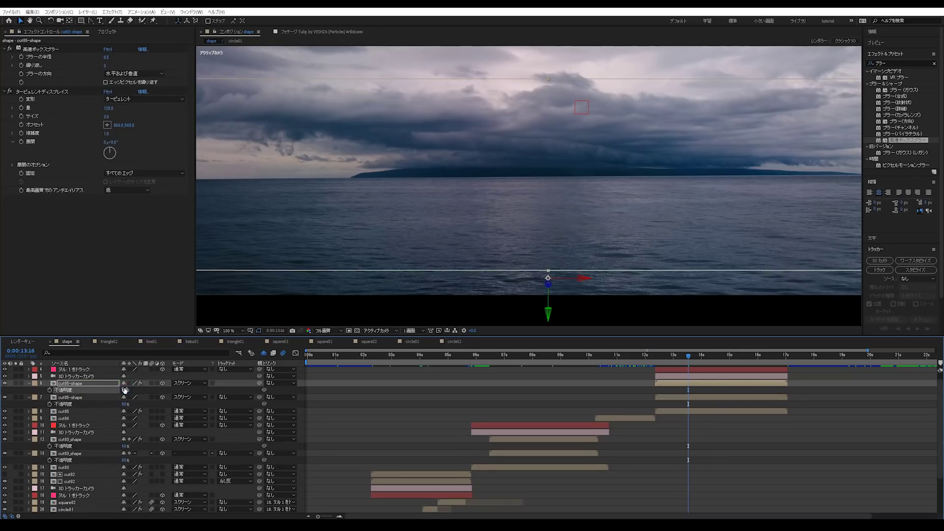
Examine how the cut05 lines, circle and their reflections blend with the sea footage between about 13 and 15 seconds.
{"action": "scroll", "coordinate": [552, 260], "scroll_direction": "down", "scroll_amount": 2}
{"action": "mouse_move", "coordinate": [712, 363]}
{"action": "left_mouse_down"}
{"action": "mouse_move", "coordinate": [738, 362]}
{"action": "mouse_move", "coordinate": [716, 363]}
{"action": "left_mouse_up"}
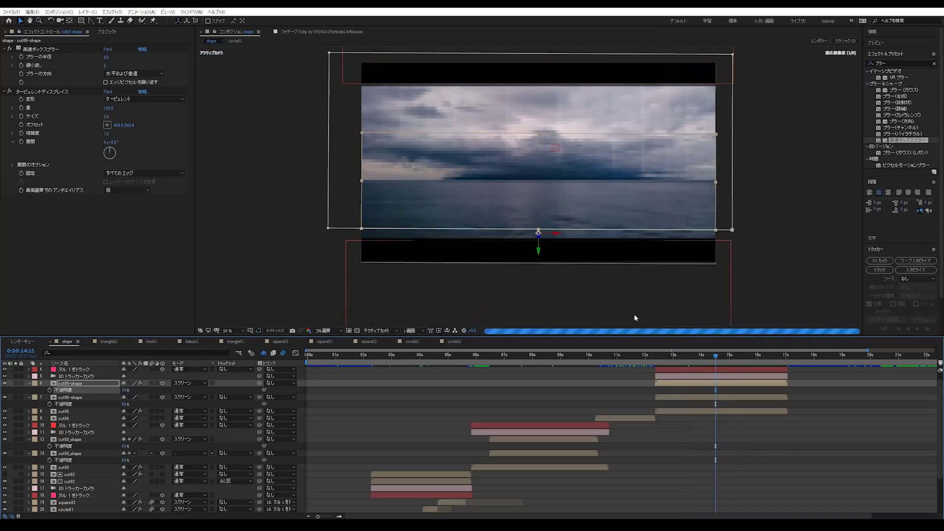
{"action": "key", "text": "period"}
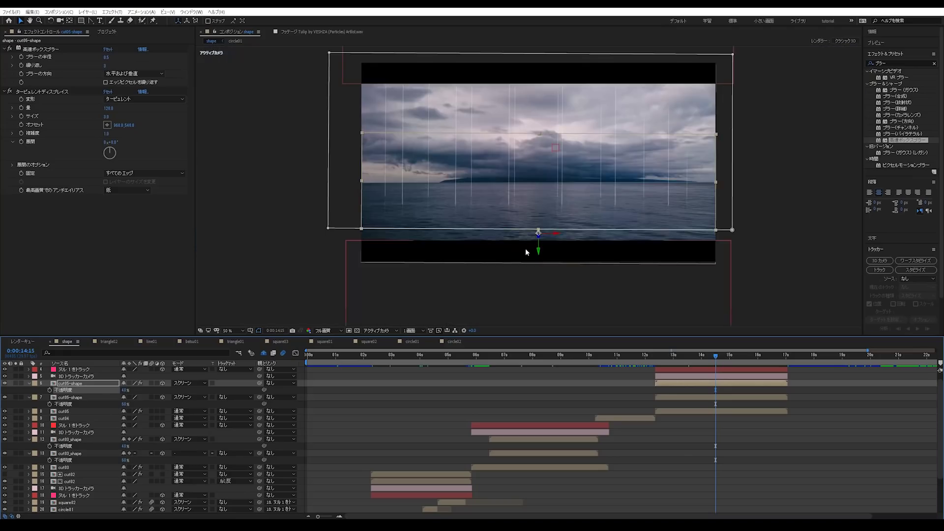
{"action": "key", "text": "period"}
{"action": "left_click_drag", "start_coordinate": [717, 364], "coordinate": [694, 358]}
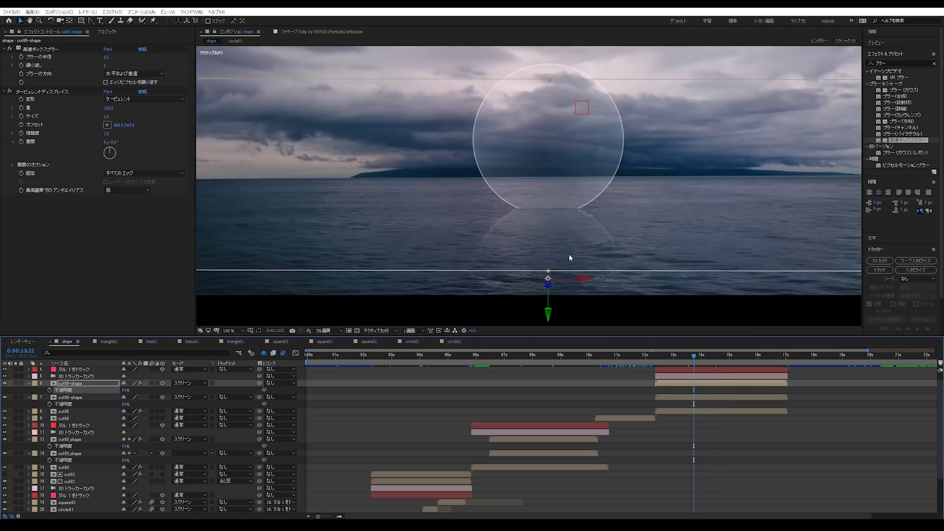
{"action": "key", "text": "comma"}
{"action": "left_click", "coordinate": [574, 322]}
{"action": "key", "text": "period"}
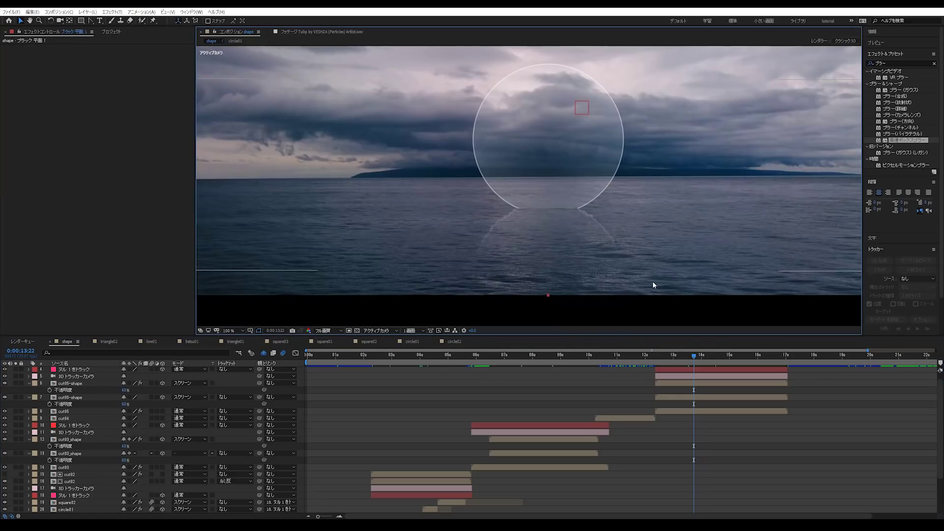
Return to the triangle at 7 seconds, collapse both cut03_shape layers' opacity properties and select the lower cut03_shape layer.
{"action": "left_click_drag", "start_coordinate": [509, 362], "coordinate": [517, 362]}
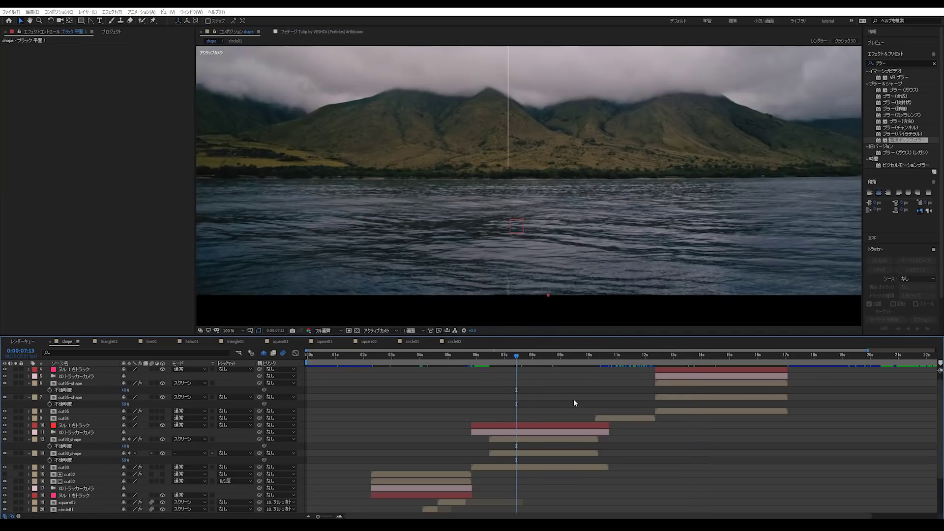
{"action": "mouse_move", "coordinate": [513, 358]}
{"action": "left_mouse_down"}
{"action": "mouse_move", "coordinate": [434, 370]}
{"action": "mouse_move", "coordinate": [505, 363]}
{"action": "left_mouse_up"}
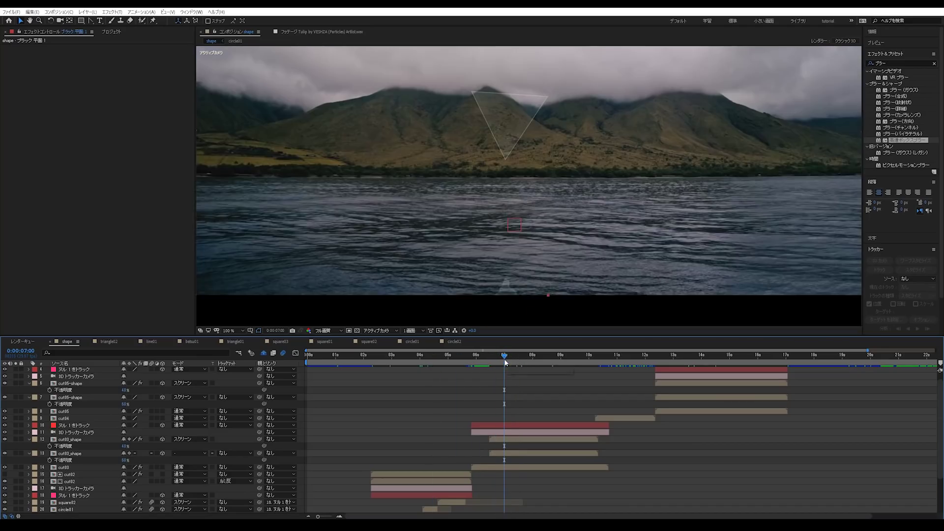
{"action": "left_click", "coordinate": [28, 439]}
{"action": "left_click", "coordinate": [29, 446]}
{"action": "left_click", "coordinate": [71, 453]}
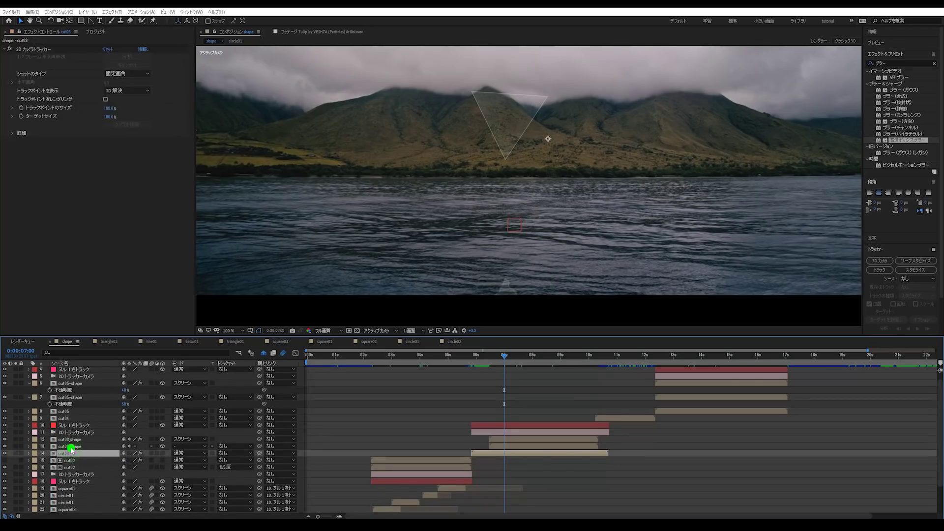
{"action": "left_click", "coordinate": [72, 446]}
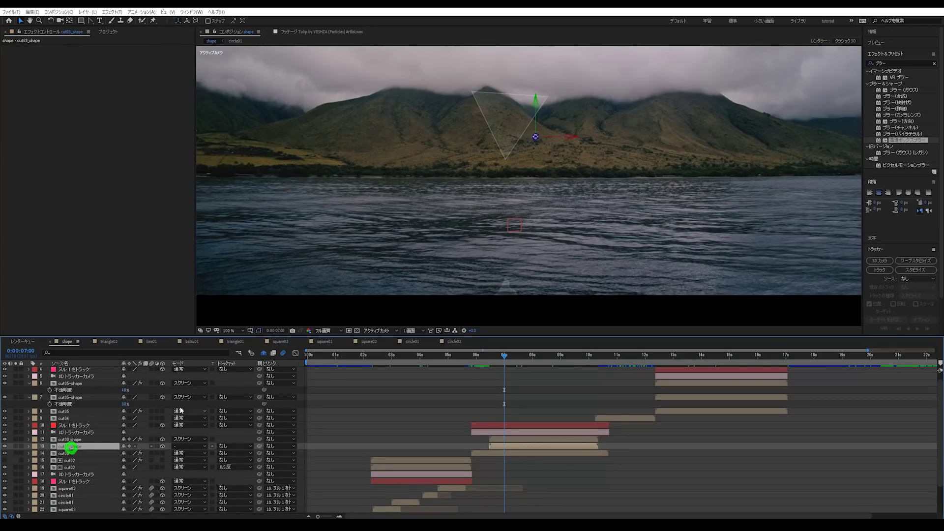
Search the effects for グロー and apply the Stylize Glow effect to the lower cut03_shape layer.
{"action": "left_click", "coordinate": [934, 63]}
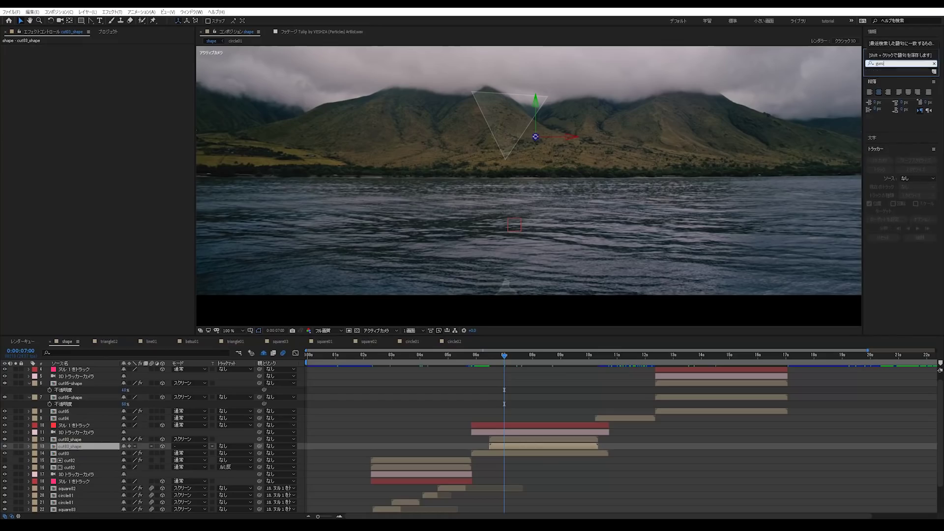
{"action": "type", "text": "guo"}
{"action": "key", "text": "BackSpace"}
{"action": "type", "text": "ro-"}
{"action": "key", "text": "Return"}
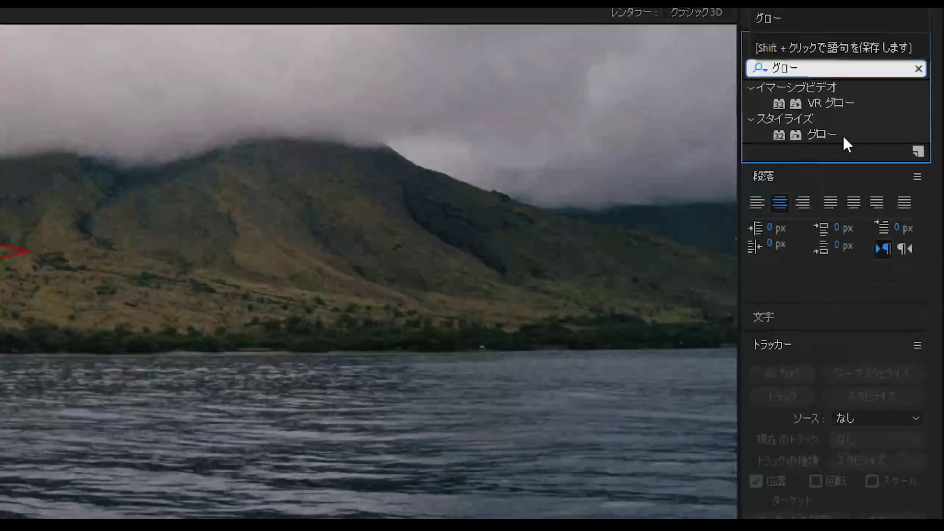
{"action": "left_click", "coordinate": [886, 91]}
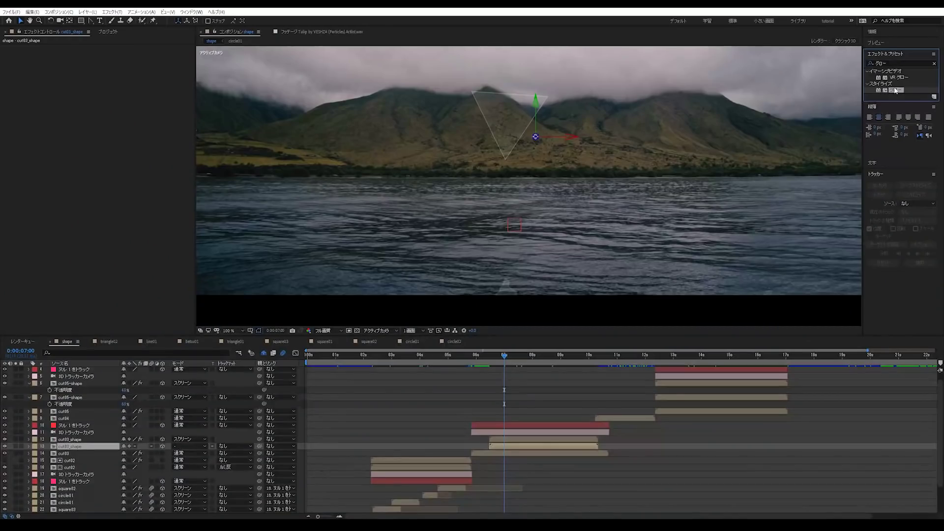
{"action": "left_click_drag", "start_coordinate": [890, 93], "coordinate": [514, 448]}
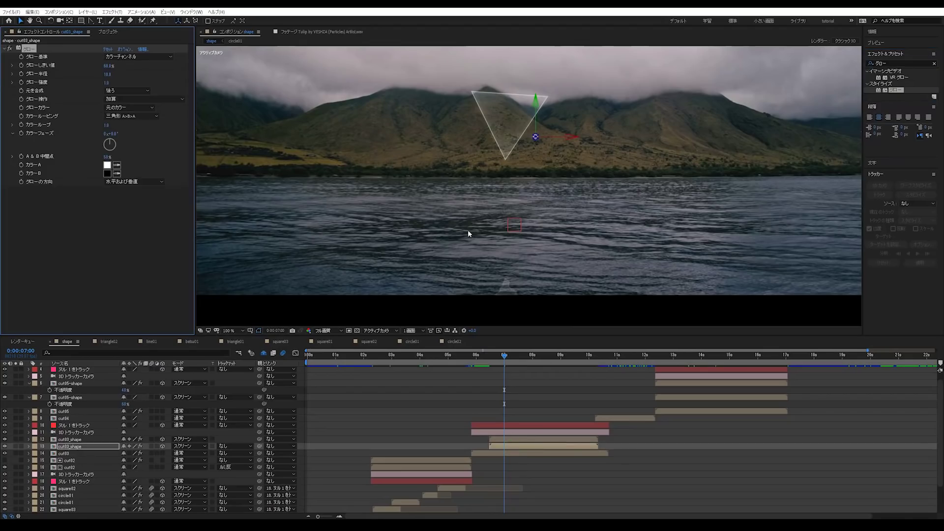
Check the glowing vertical line at 0:00:07:20 and duplicate the Glow effect on the lower cut03_shape layer.
{"action": "left_click_drag", "start_coordinate": [502, 365], "coordinate": [525, 363]}
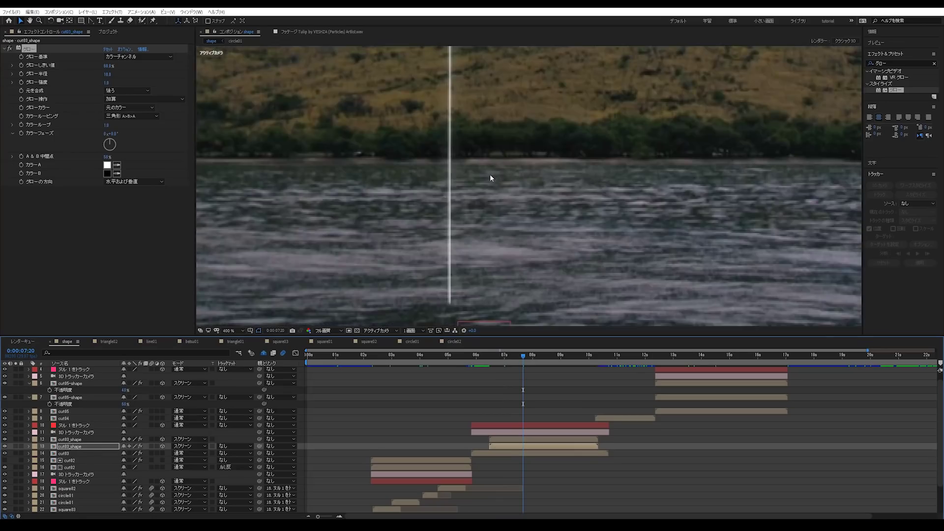
{"action": "key", "text": "period"}
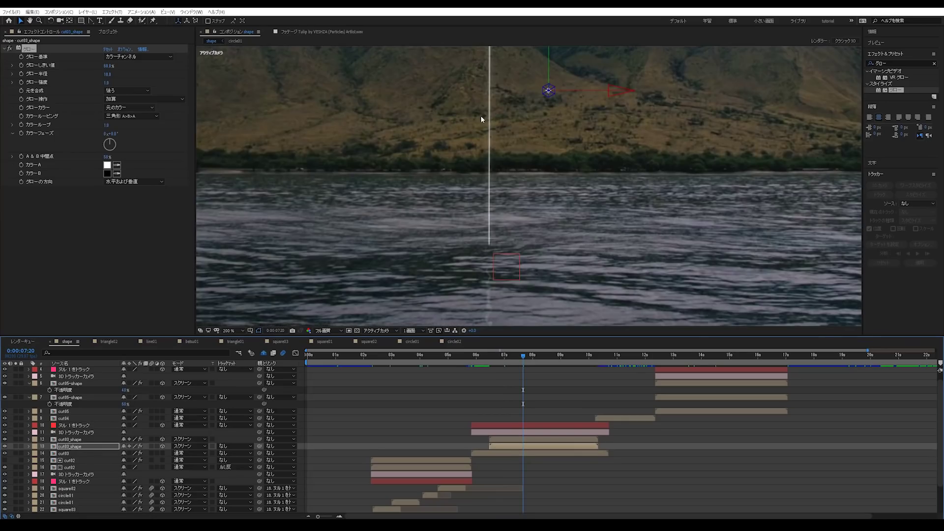
{"action": "left_click", "coordinate": [5, 50]}
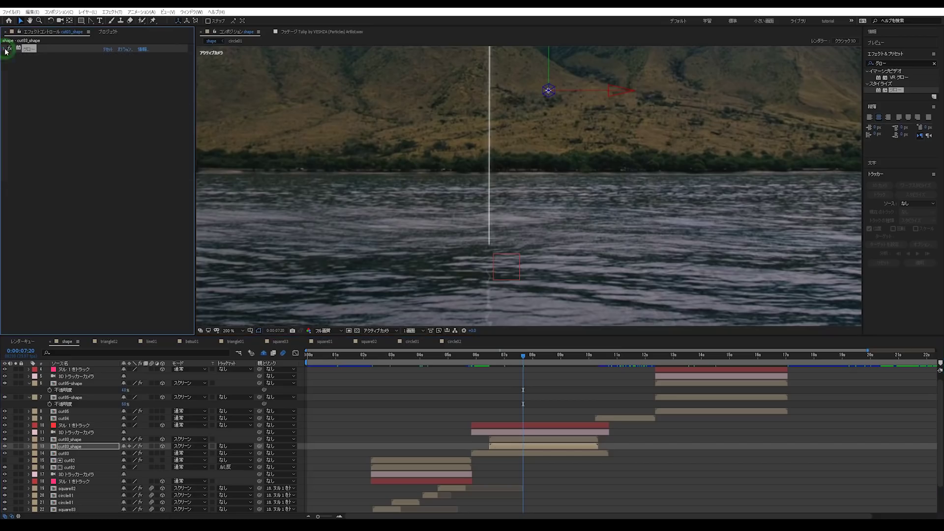
{"action": "left_click", "coordinate": [29, 48]}
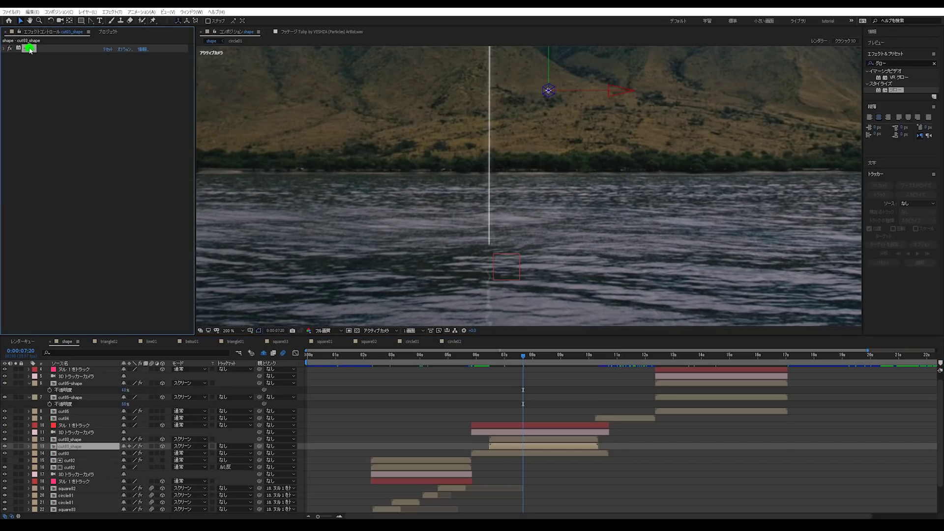
{"action": "key", "text": "ctrl+d"}
{"action": "key", "text": "comma"}
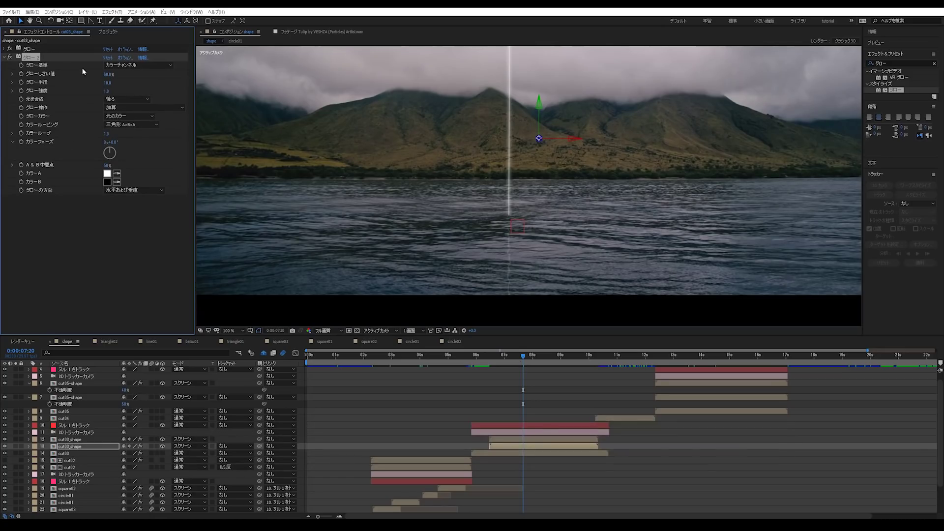
Set the second Glow's radius to 40, compare it with the first Glow's settings, and collapse both effects.
{"action": "left_click_drag", "start_coordinate": [112, 84], "coordinate": [118, 85]}
{"action": "left_click", "coordinate": [110, 85]}
{"action": "left_click", "coordinate": [40, 228]}
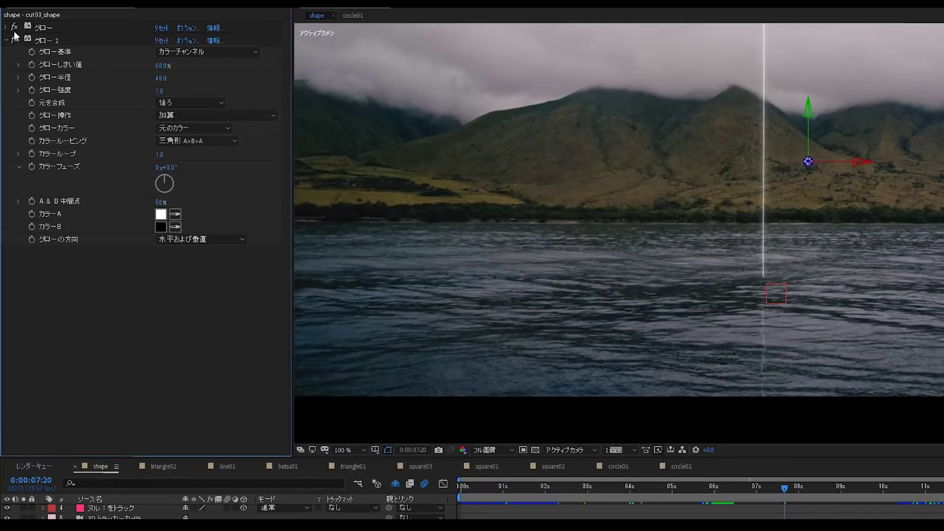
{"action": "left_click", "coordinate": [5, 28]}
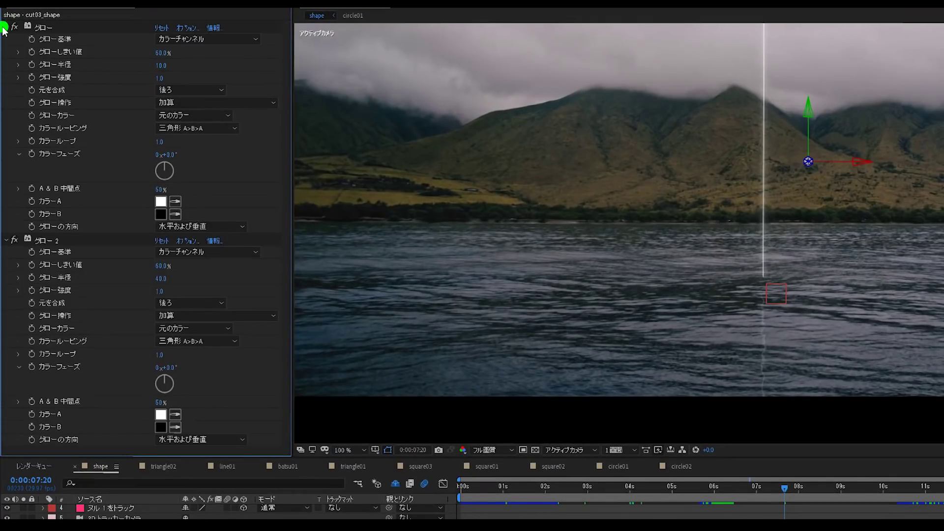
{"action": "left_click", "coordinate": [6, 28]}
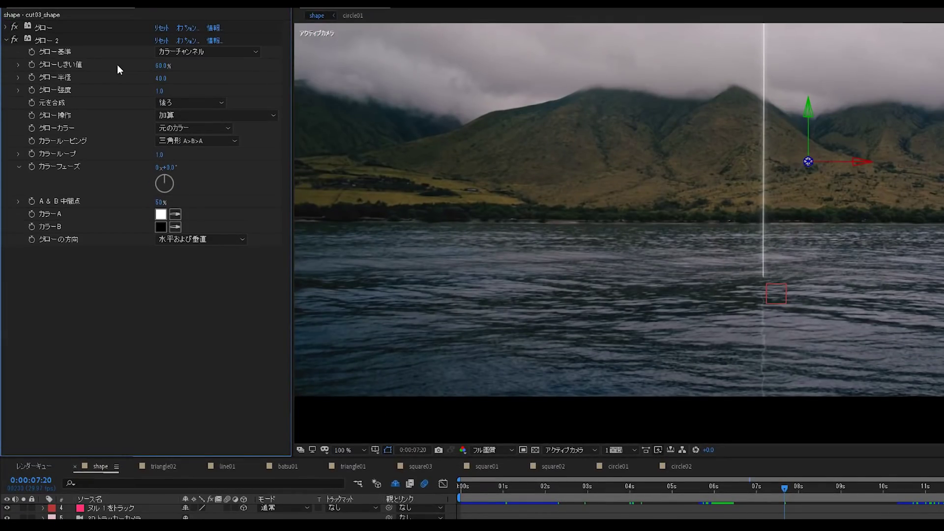
{"action": "left_click", "coordinate": [11, 42]}
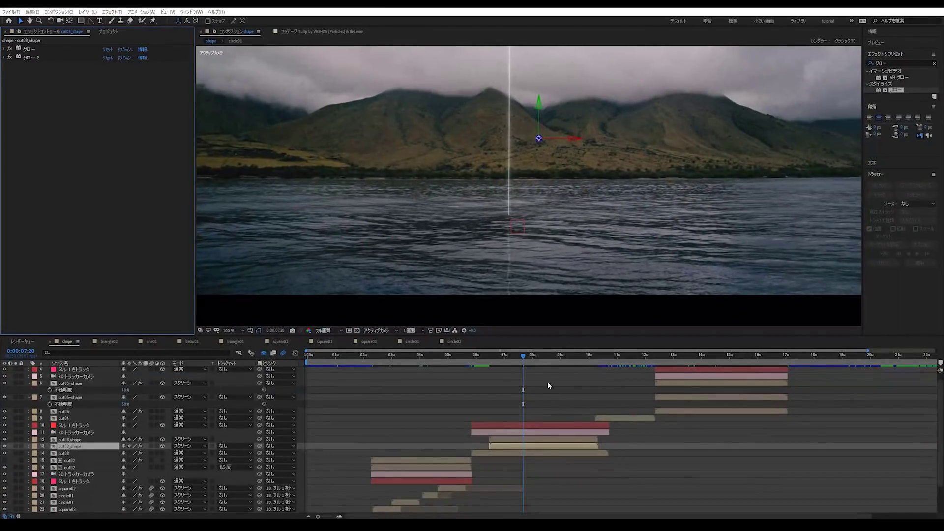
Copy both Glow effects from the lower cut03_shape layer and paste them onto the upper cut03_shape layer.
{"action": "left_click", "coordinate": [30, 49]}
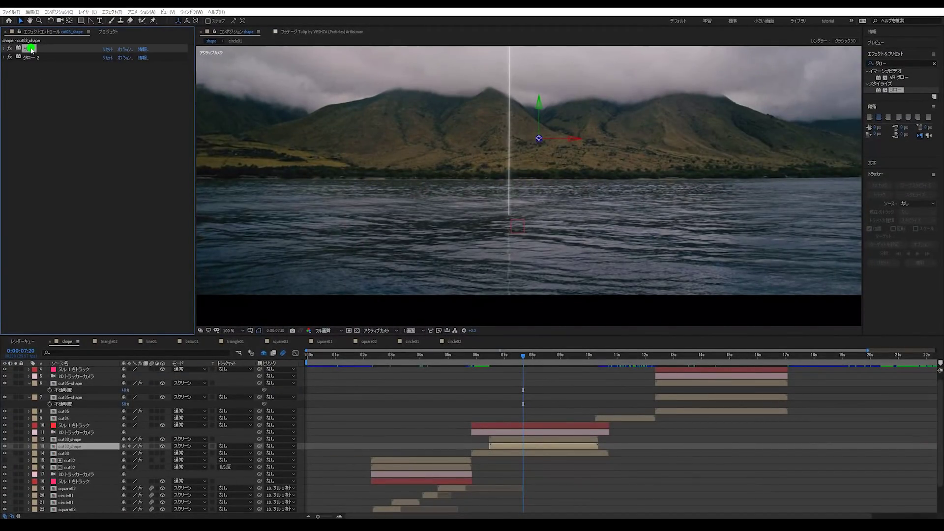
{"action": "left_click", "coordinate": [33, 59], "text": "shift"}
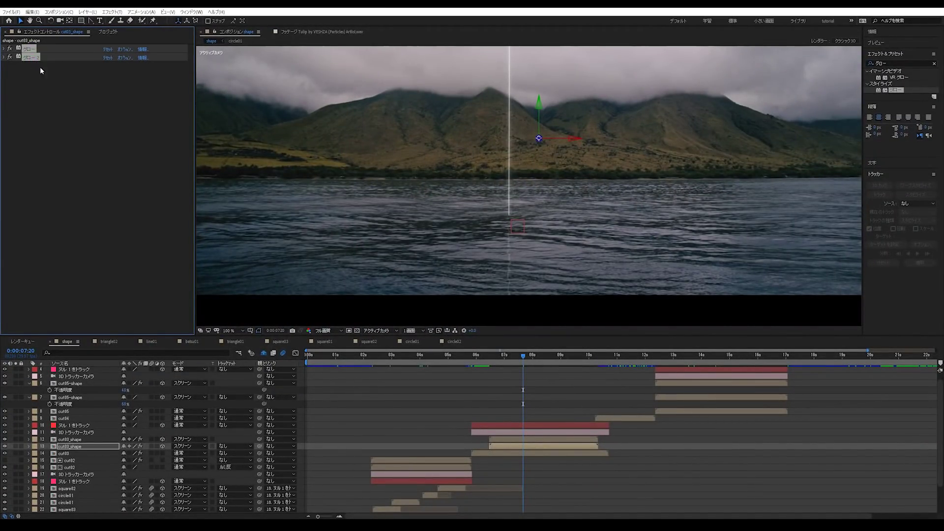
{"action": "key", "text": "ctrl+c"}
{"action": "left_click", "coordinate": [86, 438]}
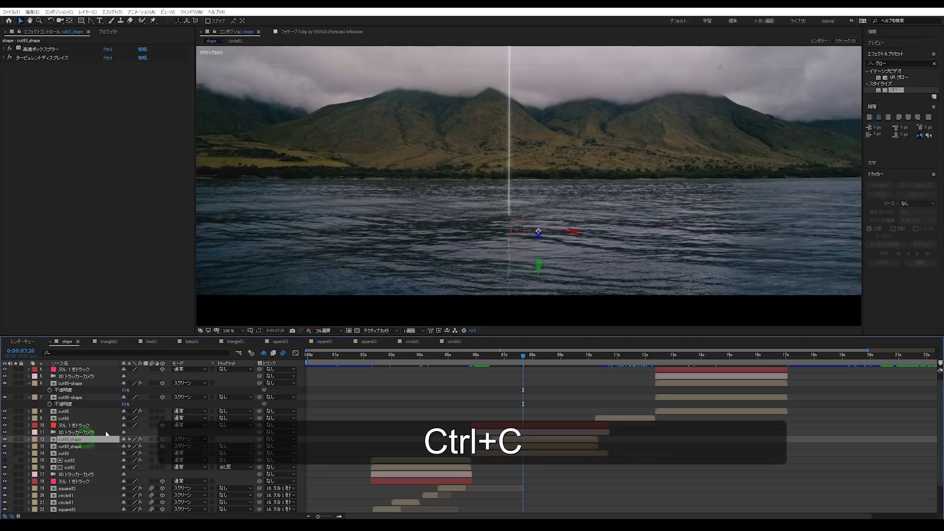
{"action": "key", "text": "ctrl+v"}
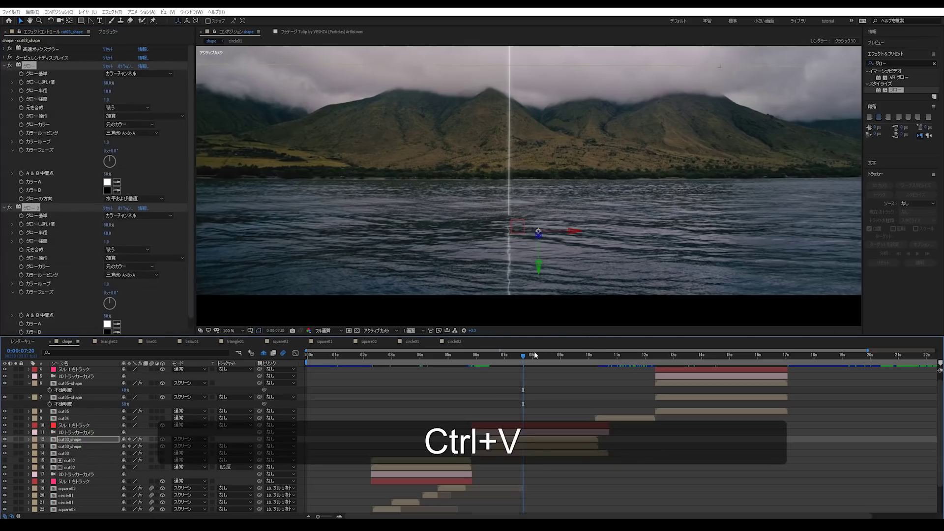
Play the composition from 0:00:06:00 to check the glowing lines in the cut03 section.
{"action": "left_click_drag", "start_coordinate": [524, 358], "coordinate": [494, 356]}
{"action": "left_click", "coordinate": [476, 364]}
{"action": "key", "text": "comma"}
{"action": "key", "text": "space"}
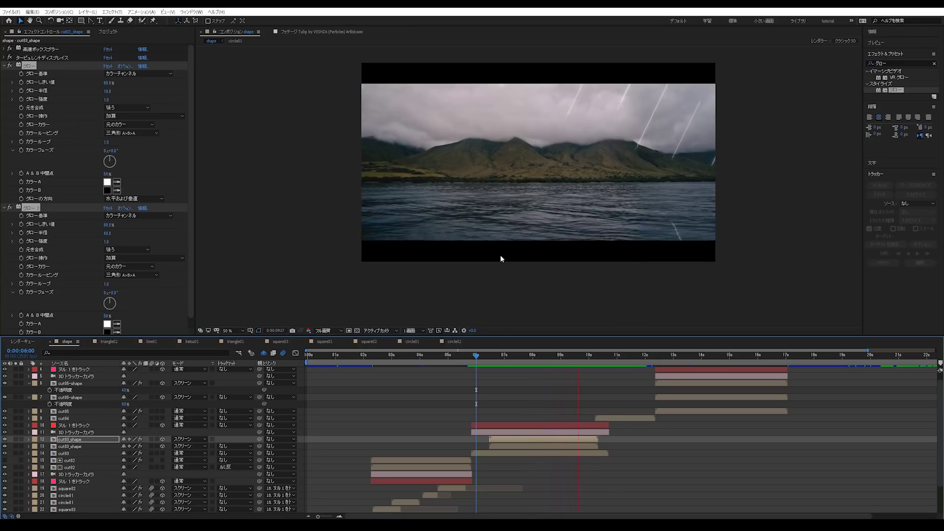
Paste the two copied Glow effects onto both cut05-shape layers.
{"action": "left_click", "coordinate": [707, 358]}
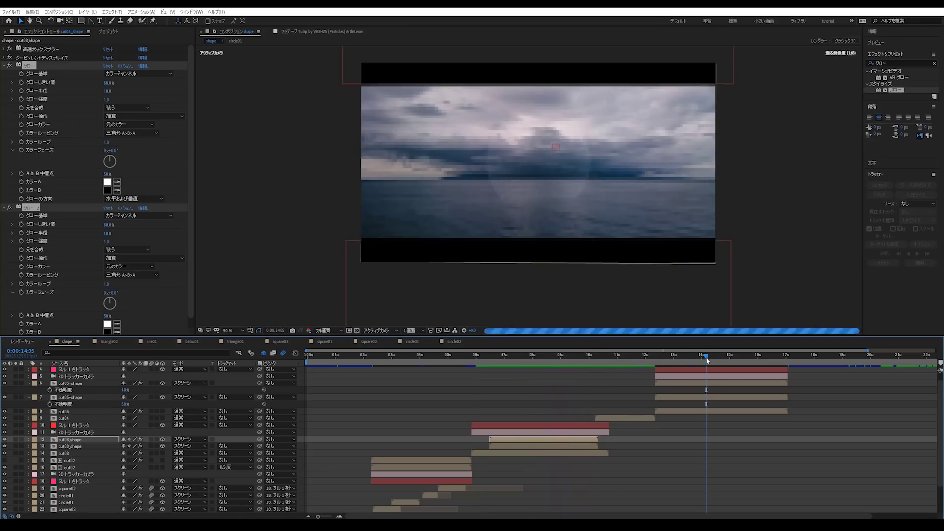
{"action": "key", "text": "period"}
{"action": "left_click", "coordinate": [677, 396]}
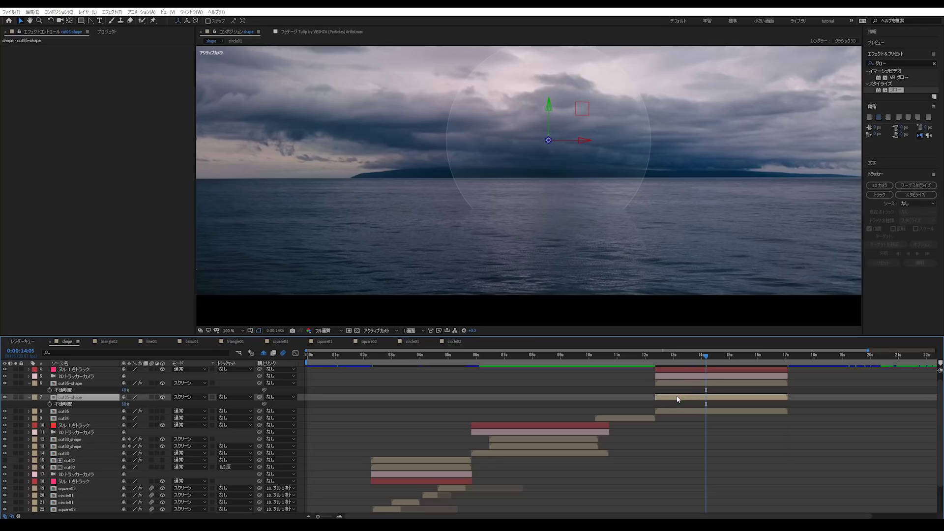
{"action": "key", "text": "ctrl+v"}
{"action": "left_click", "coordinate": [688, 387]}
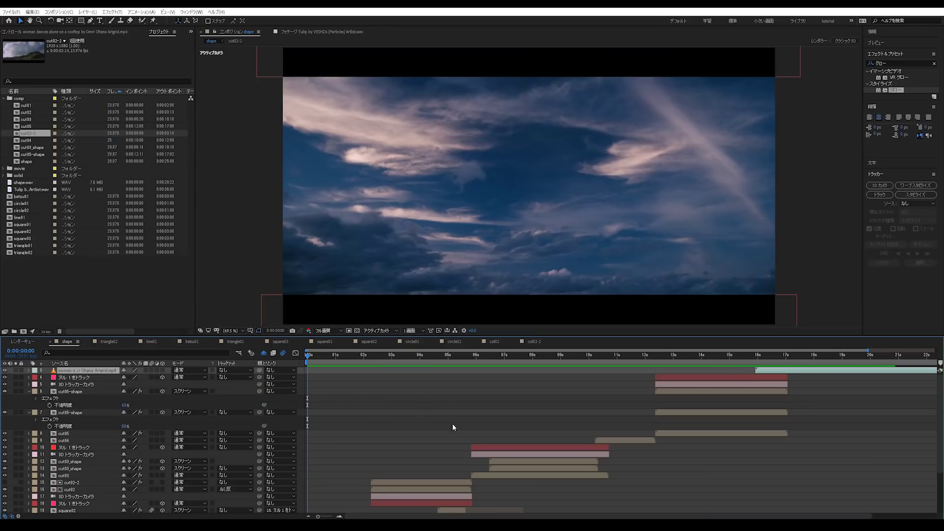
Play the shape composition from the start and check the glowing shapes throughout every cut.
{"action": "key", "text": "space"}
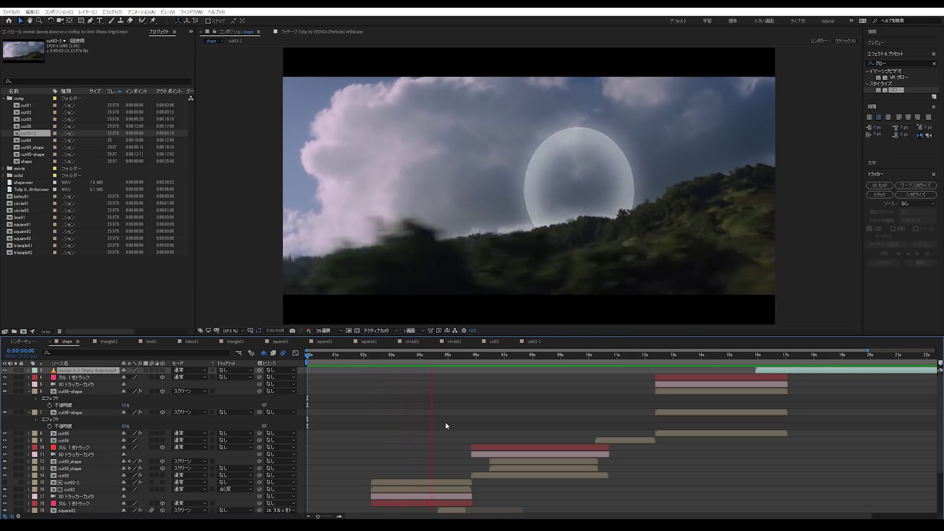
{"action": "left_click_drag", "start_coordinate": [420, 357], "coordinate": [325, 372]}
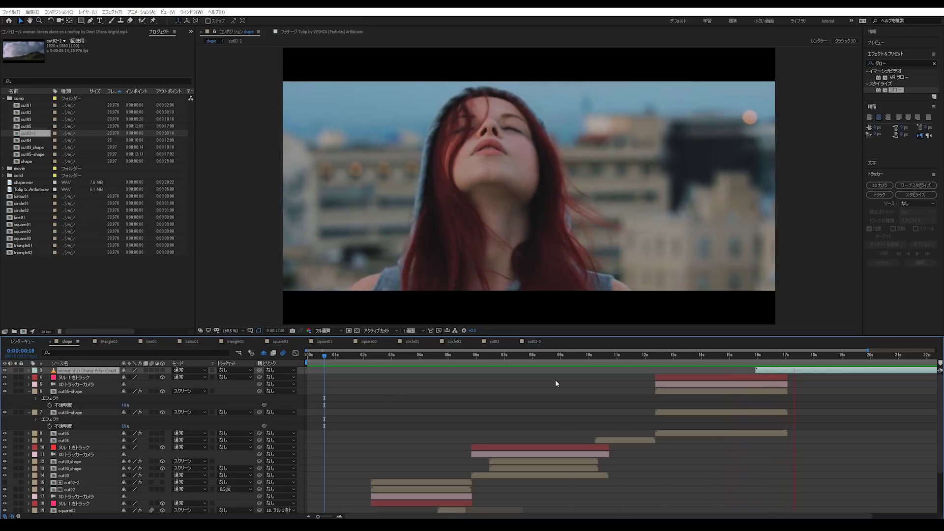
{"action": "left_click_drag", "start_coordinate": [650, 360], "coordinate": [707, 371]}
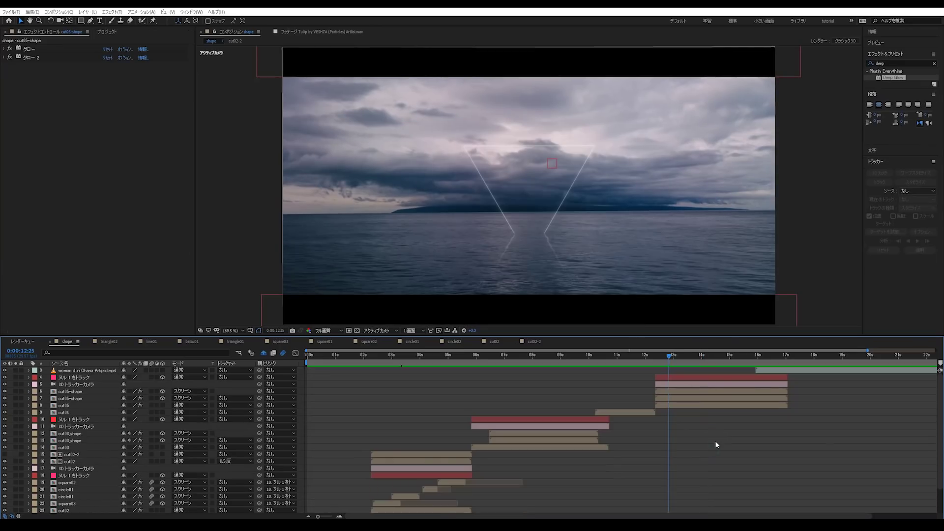
At 0:00:09:04, add an adjustment layer above the footage and apply the Lumetri Color effect to it.
{"action": "left_click_drag", "start_coordinate": [657, 367], "coordinate": [565, 383]}
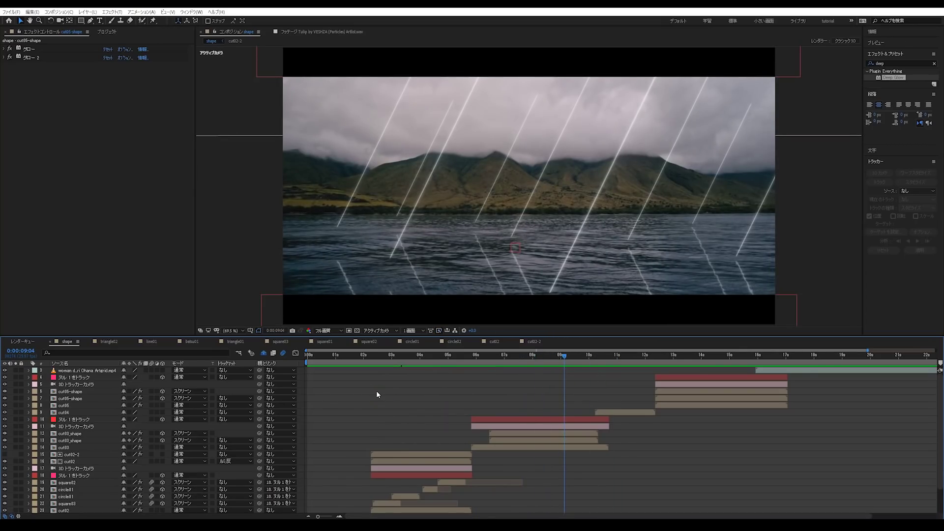
{"action": "key", "text": "ctrl+alt+y"}
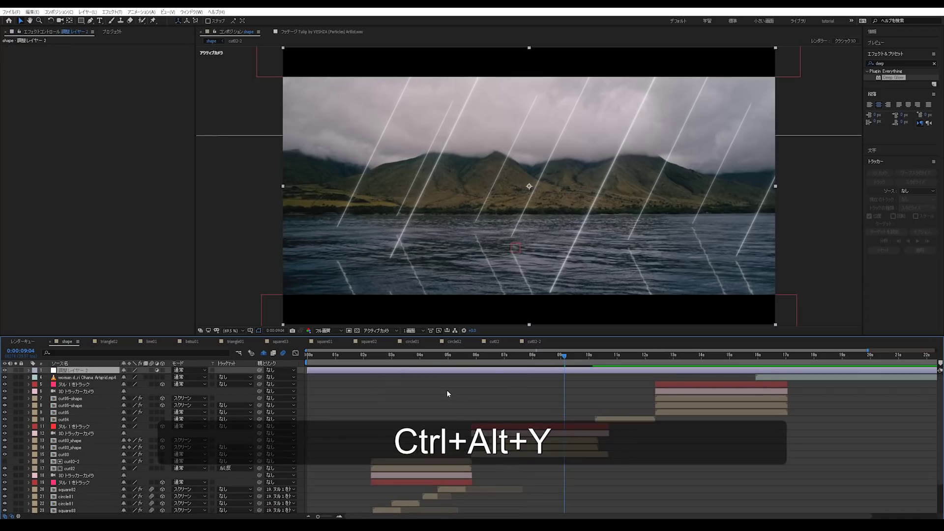
{"action": "left_click", "coordinate": [934, 64]}
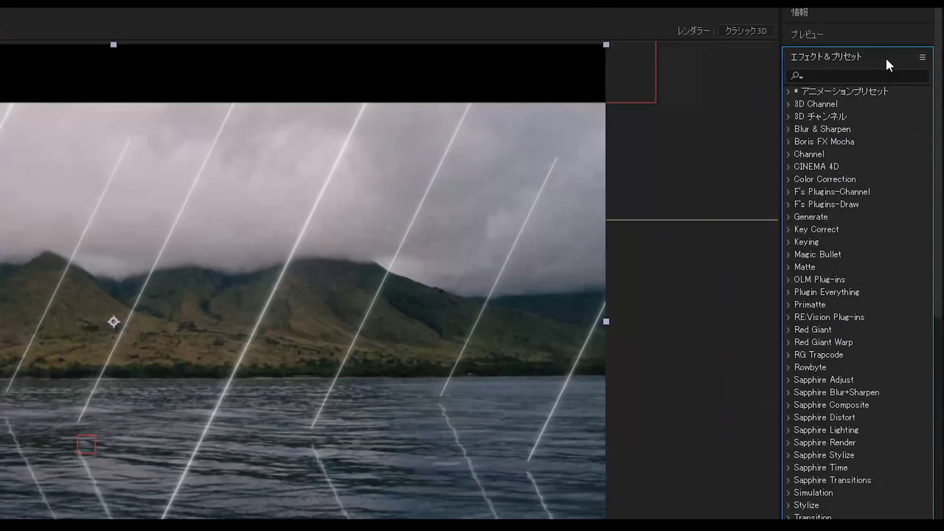
{"action": "left_click", "coordinate": [865, 76]}
{"action": "type", "text": "lume"}
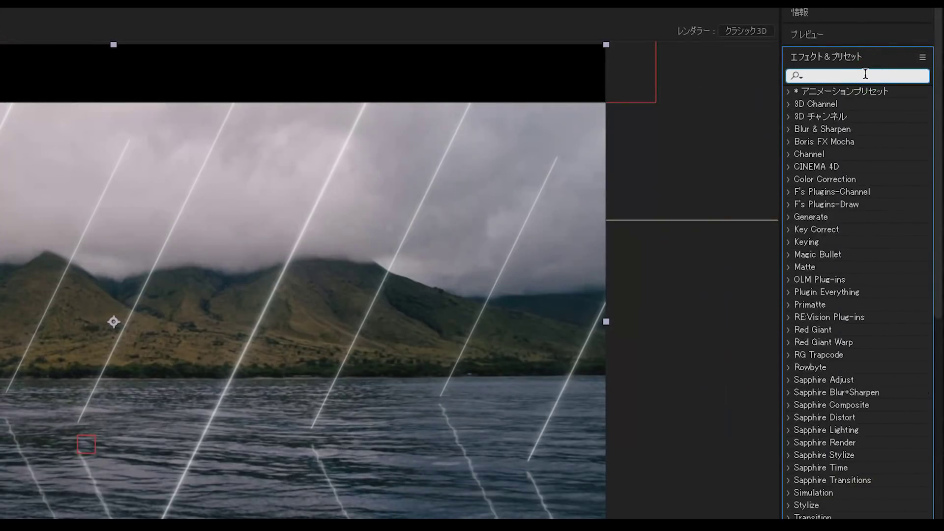
{"action": "type", "text": "t"}
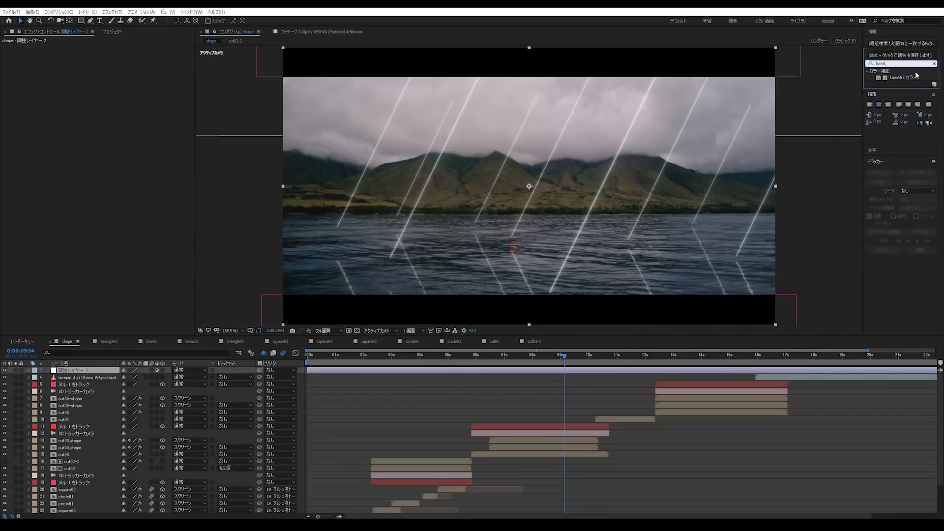
{"action": "left_click_drag", "start_coordinate": [863, 104], "coordinate": [567, 125]}
{"action": "left_click_drag", "start_coordinate": [757, 89], "coordinate": [98, 109]}
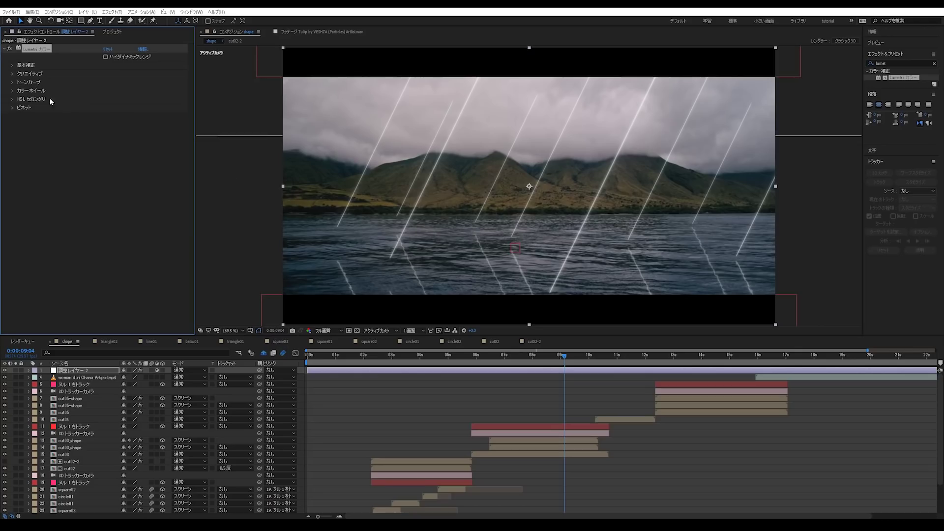
Expand Lumetri's colour wheels, enlarge the effect settings area, and tint the shadows slightly toward blue.
{"action": "left_click", "coordinate": [13, 67]}
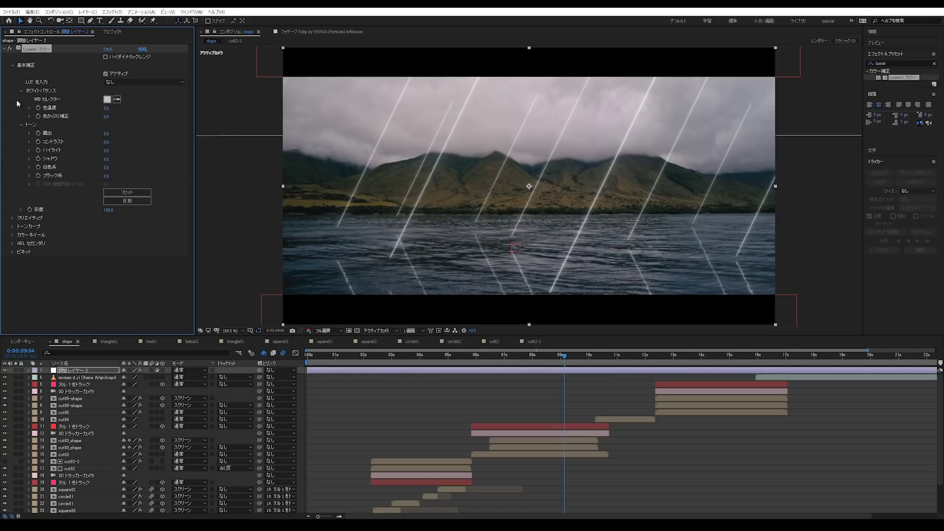
{"action": "left_click", "coordinate": [12, 66]}
{"action": "left_click", "coordinate": [13, 74]}
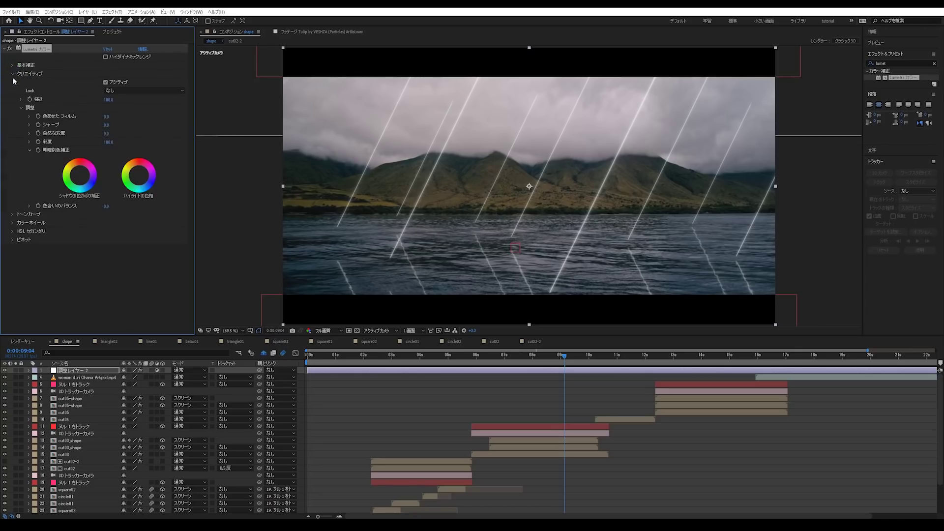
{"action": "left_click", "coordinate": [13, 224]}
{"action": "left_click_drag", "start_coordinate": [195, 206], "coordinate": [293, 203]}
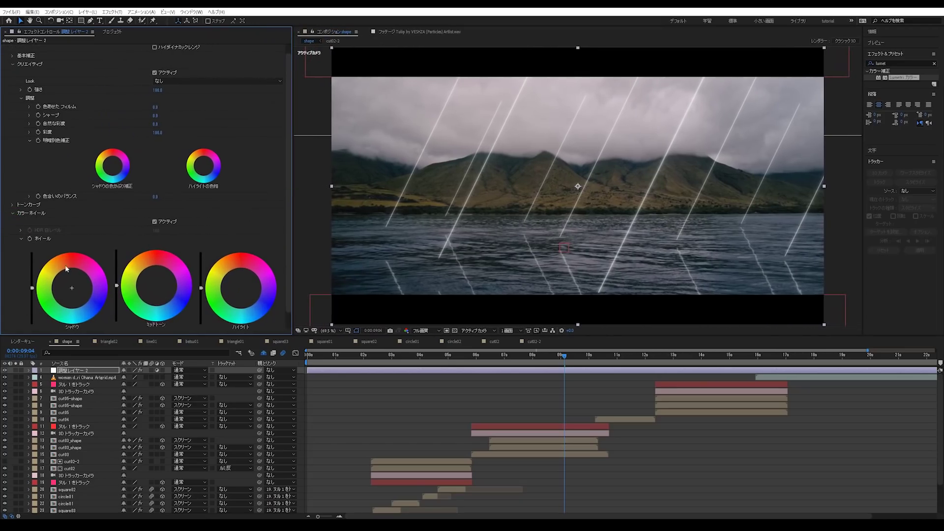
{"action": "mouse_move", "coordinate": [69, 287]}
{"action": "left_mouse_down"}
{"action": "mouse_move", "coordinate": [102, 322]}
{"action": "mouse_move", "coordinate": [77, 293]}
{"action": "left_mouse_up"}
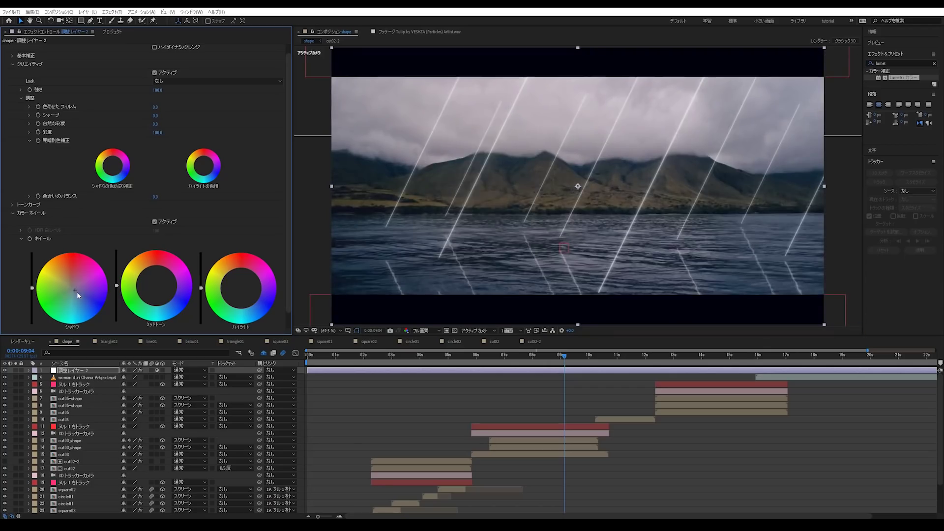
{"action": "left_click", "coordinate": [77, 293]}
{"action": "left_click", "coordinate": [79, 294]}
{"action": "left_click_drag", "start_coordinate": [77, 291], "coordinate": [77, 294]}
Tint the Lumetri midtones slightly toward orange and the highlights slightly toward blue.
{"action": "left_click", "coordinate": [153, 284]}
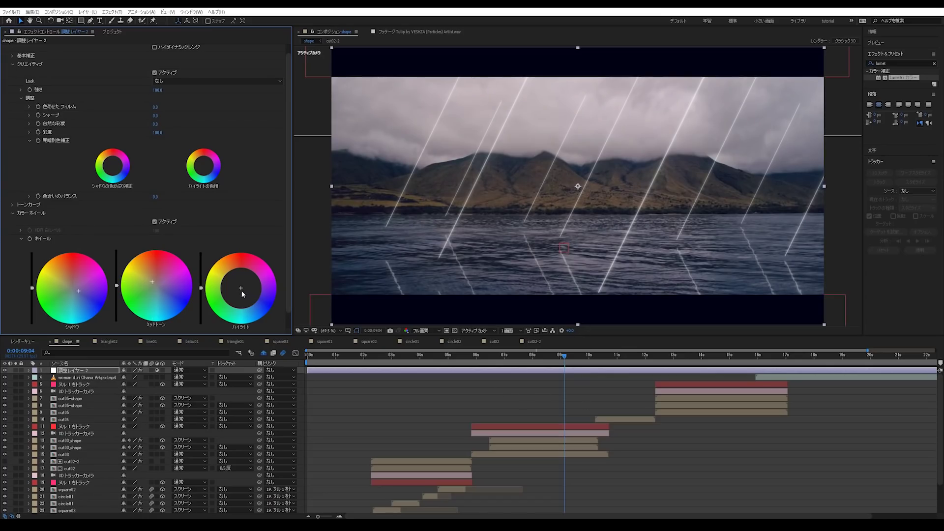
{"action": "left_click", "coordinate": [155, 280]}
{"action": "left_click_drag", "start_coordinate": [155, 283], "coordinate": [153, 283]}
{"action": "left_click_drag", "start_coordinate": [241, 293], "coordinate": [242, 296]}
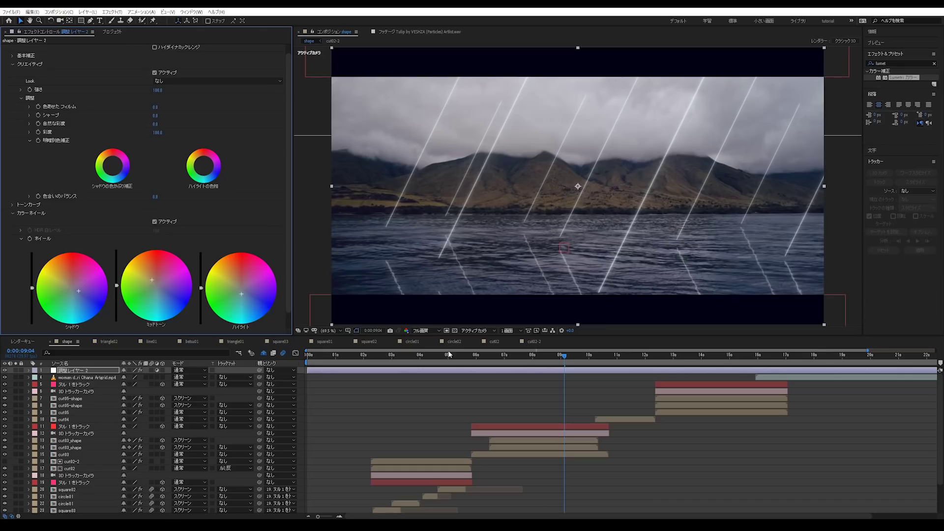
Check the colour grade on frames from several cuts and play the whole composition from the start.
{"action": "left_click_drag", "start_coordinate": [451, 359], "coordinate": [423, 359]}
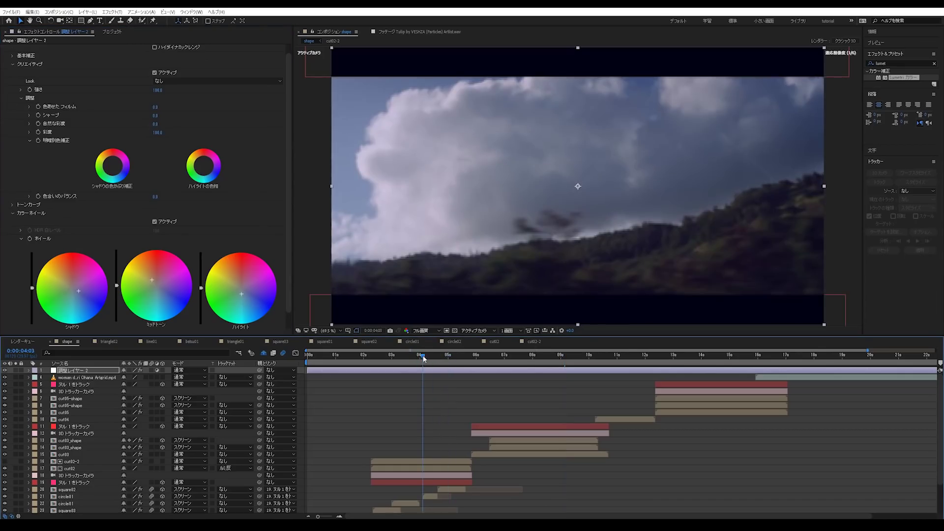
{"action": "left_click", "coordinate": [449, 364]}
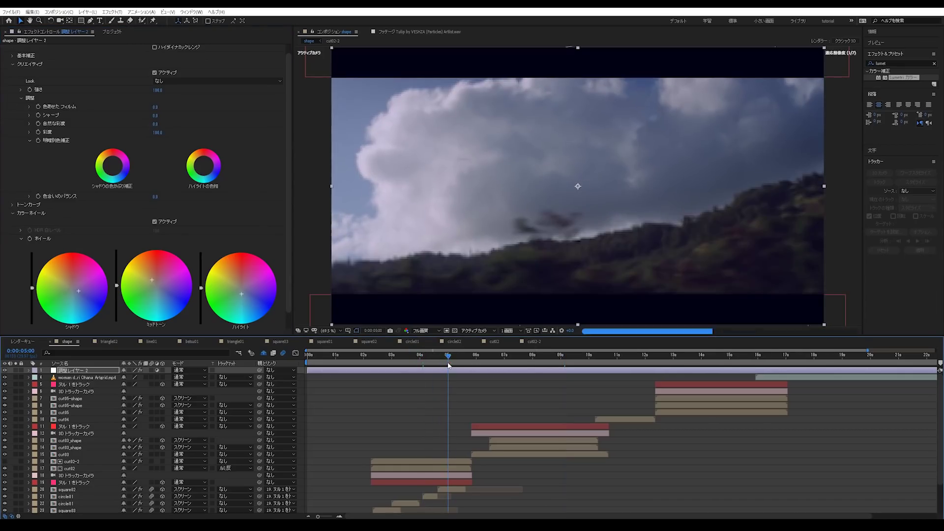
{"action": "left_click", "coordinate": [562, 363]}
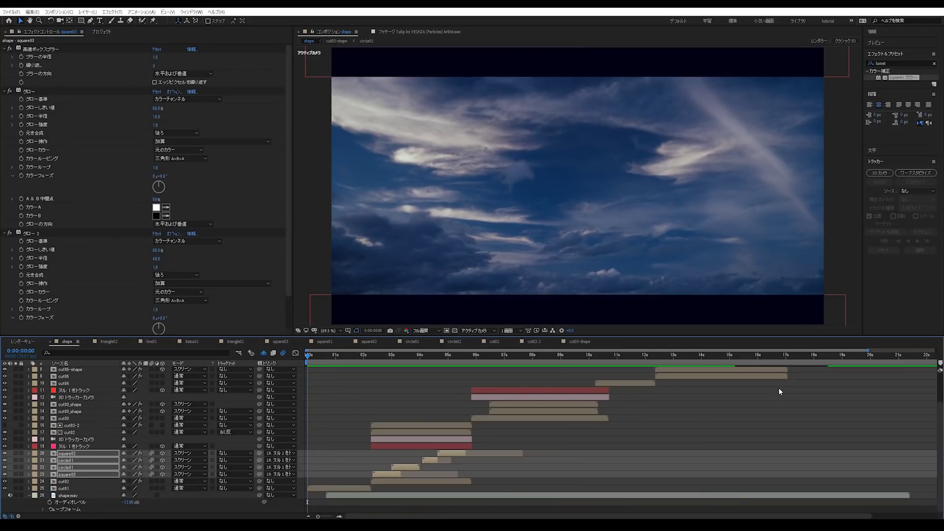
{"action": "key", "text": "space"}
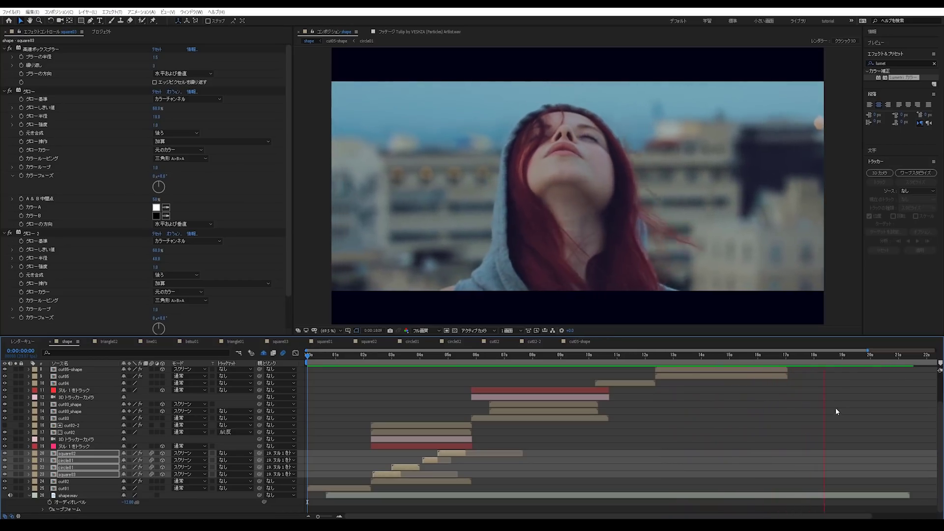
{"action": "mouse_move", "coordinate": [738, 359]}
{"action": "left_mouse_down"}
{"action": "mouse_move", "coordinate": [719, 363]}
{"action": "mouse_move", "coordinate": [744, 365]}
{"action": "mouse_move", "coordinate": [720, 362]}
{"action": "left_mouse_up"}
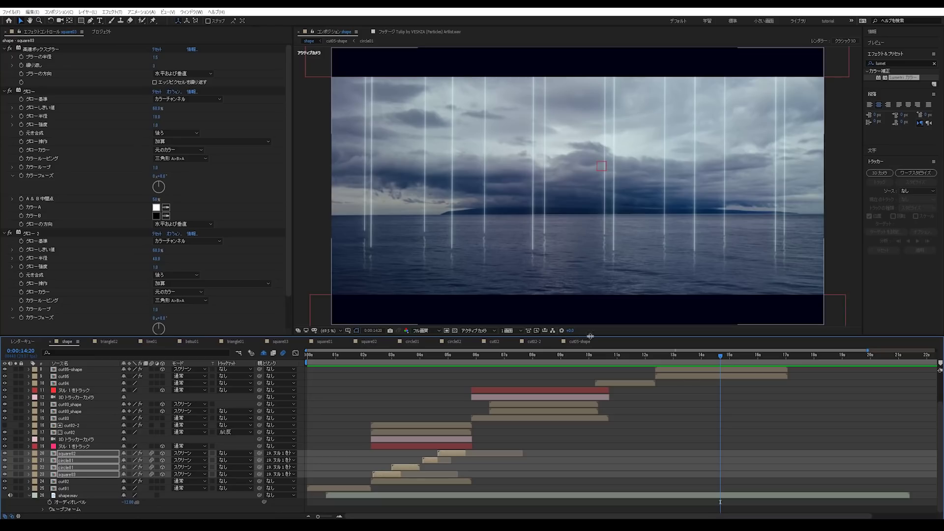
Try to raise the lower-left corner of the mask on the upper cut05-shape layer, and undo the change.
{"action": "scroll", "coordinate": [701, 404], "scroll_direction": "up", "scroll_amount": 3}
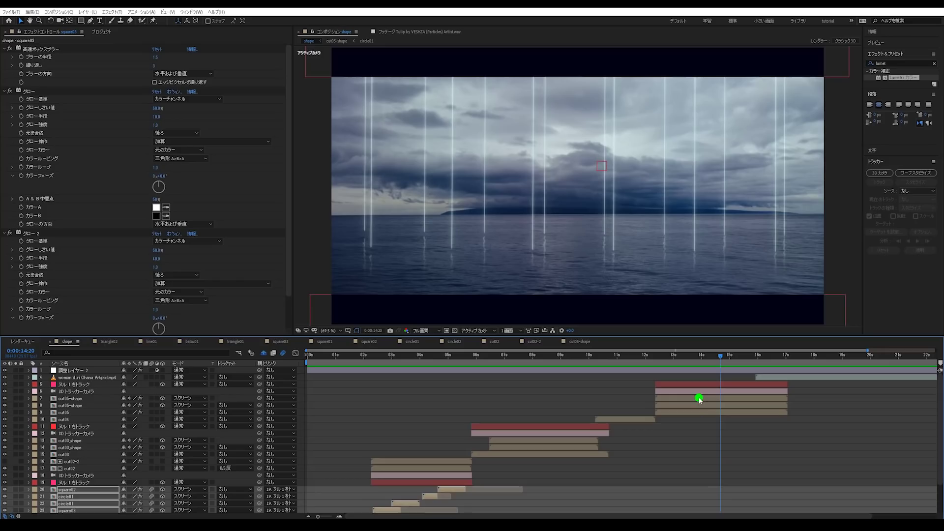
{"action": "left_click", "coordinate": [700, 399]}
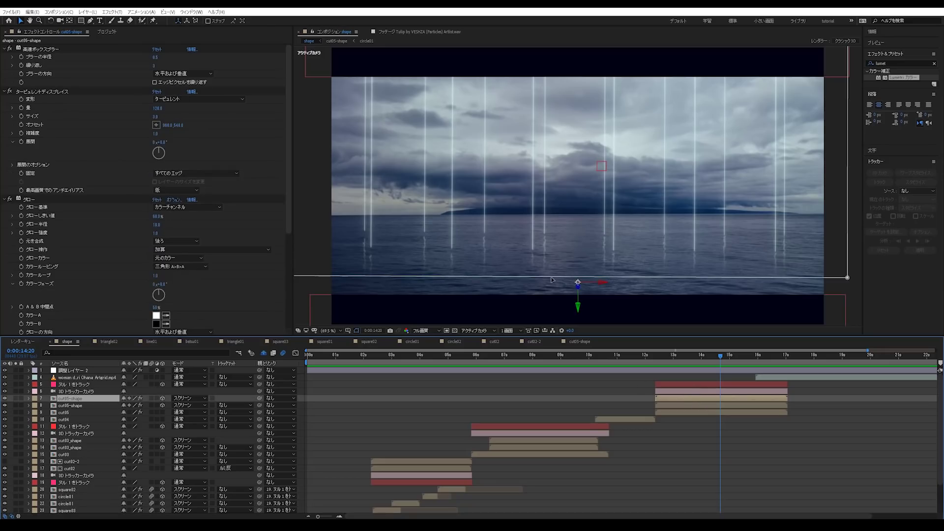
{"action": "scroll", "coordinate": [550, 280], "scroll_direction": "down", "scroll_amount": 3}
{"action": "scroll", "coordinate": [550, 278], "scroll_direction": "up", "scroll_amount": 2}
{"action": "left_click_drag", "start_coordinate": [367, 251], "coordinate": [370, 218]}
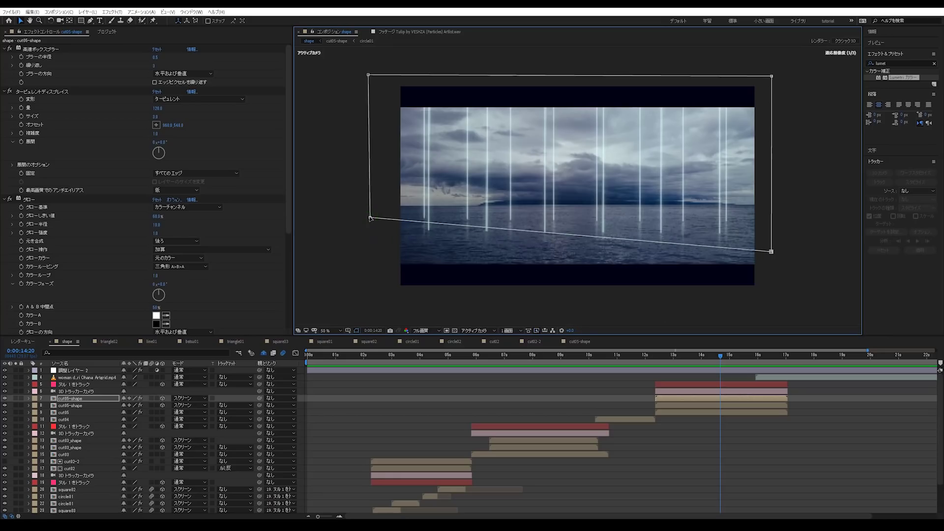
{"action": "scroll", "coordinate": [508, 261], "scroll_direction": "up", "scroll_amount": 2}
{"action": "left_click_drag", "start_coordinate": [508, 268], "coordinate": [527, 242]}
{"action": "key", "text": "ctrl+z"}
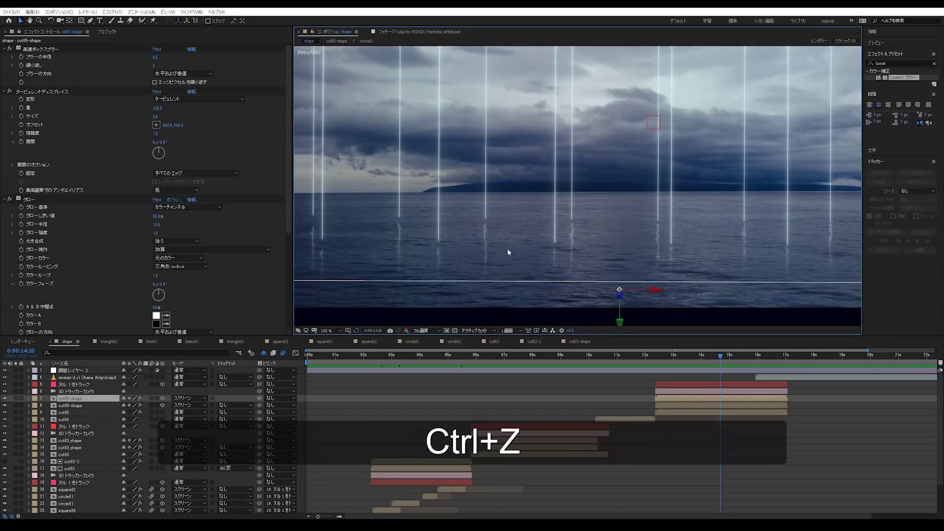
Examine how the cut05 lines, triangle and circle meet their water reflections between 0:00:13:00 and 0:00:14:20.
{"action": "scroll", "coordinate": [590, 267], "scroll_direction": "down", "scroll_amount": 2}
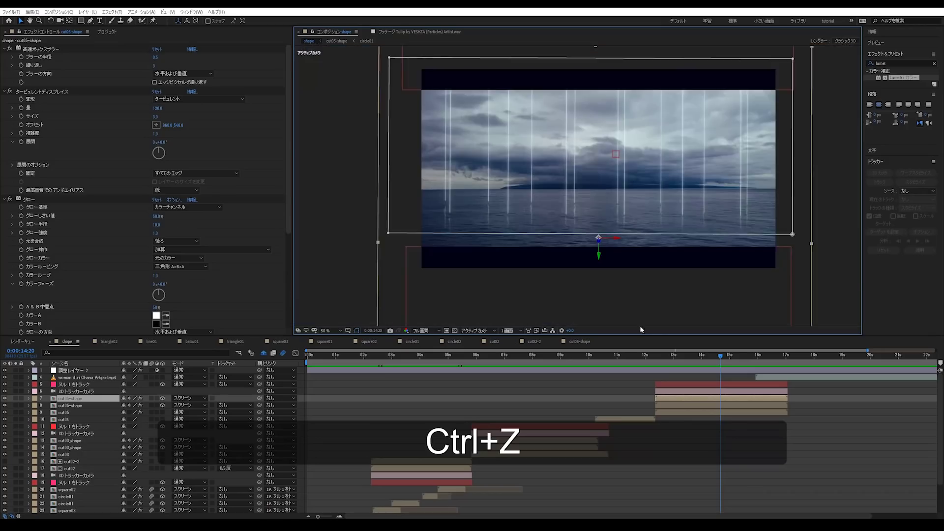
{"action": "scroll", "coordinate": [566, 282], "scroll_direction": "up", "scroll_amount": 2}
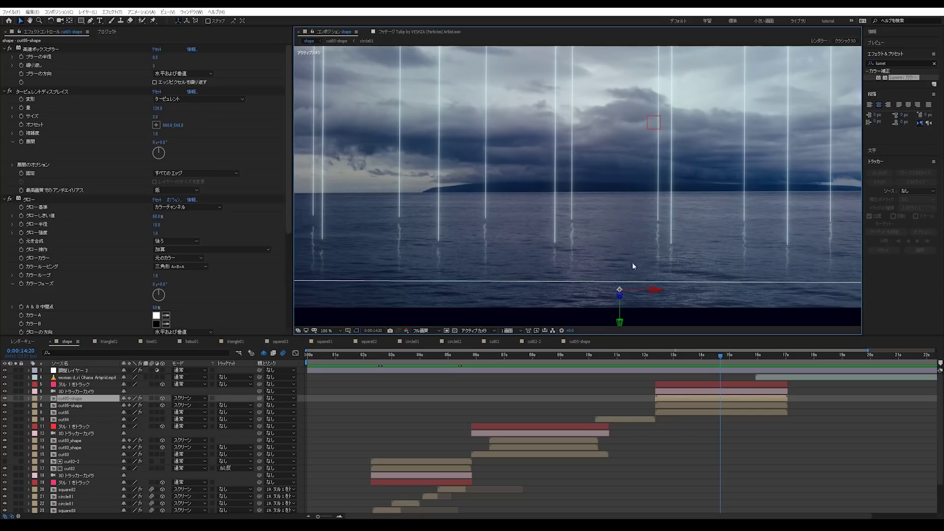
{"action": "scroll", "coordinate": [610, 207], "scroll_direction": "down", "scroll_amount": 2}
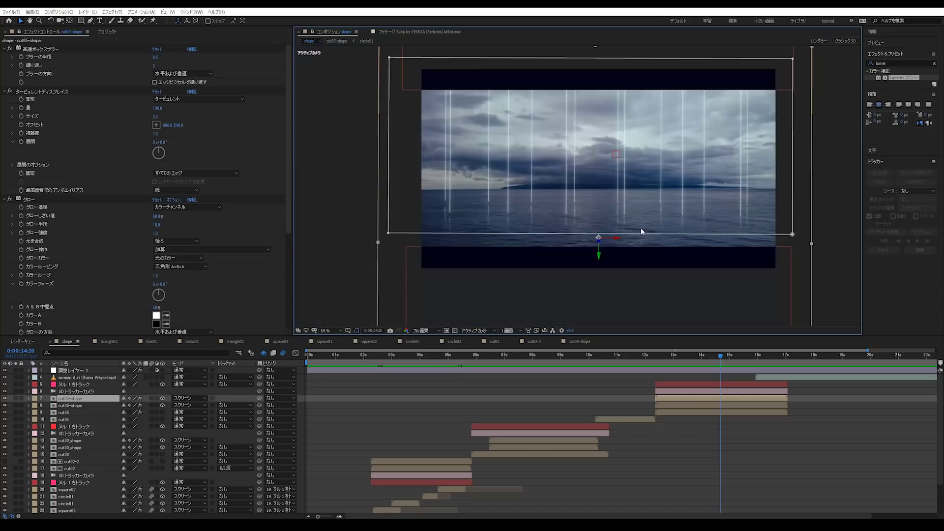
{"action": "left_click", "coordinate": [763, 460]}
{"action": "mouse_move", "coordinate": [688, 362]}
{"action": "left_mouse_down"}
{"action": "mouse_move", "coordinate": [660, 361]}
{"action": "mouse_move", "coordinate": [673, 360]}
{"action": "left_mouse_up"}
{"action": "scroll", "coordinate": [597, 261], "scroll_direction": "up", "scroll_amount": 2}
{"action": "scroll", "coordinate": [599, 267], "scroll_direction": "up", "scroll_amount": 1}
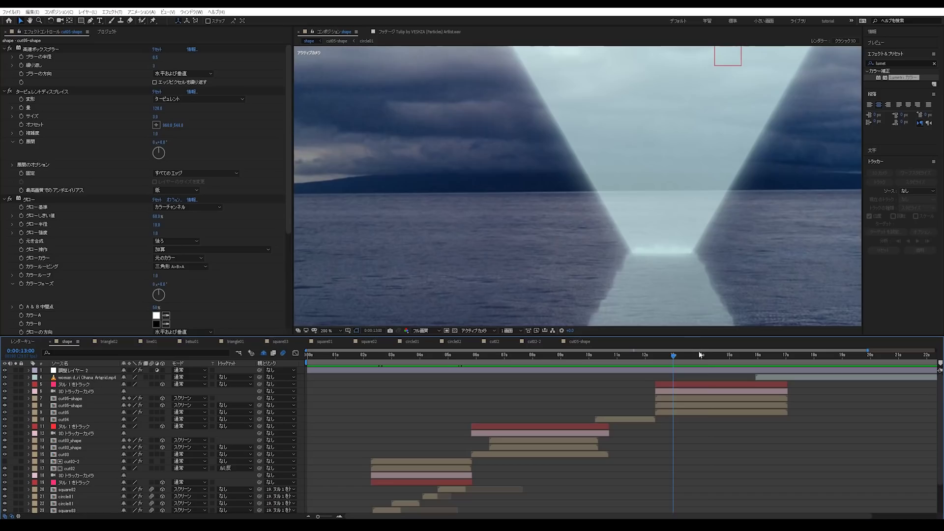
{"action": "left_click_drag", "start_coordinate": [700, 355], "coordinate": [707, 360]}
{"action": "scroll", "coordinate": [620, 250], "scroll_direction": "down", "scroll_amount": 1}
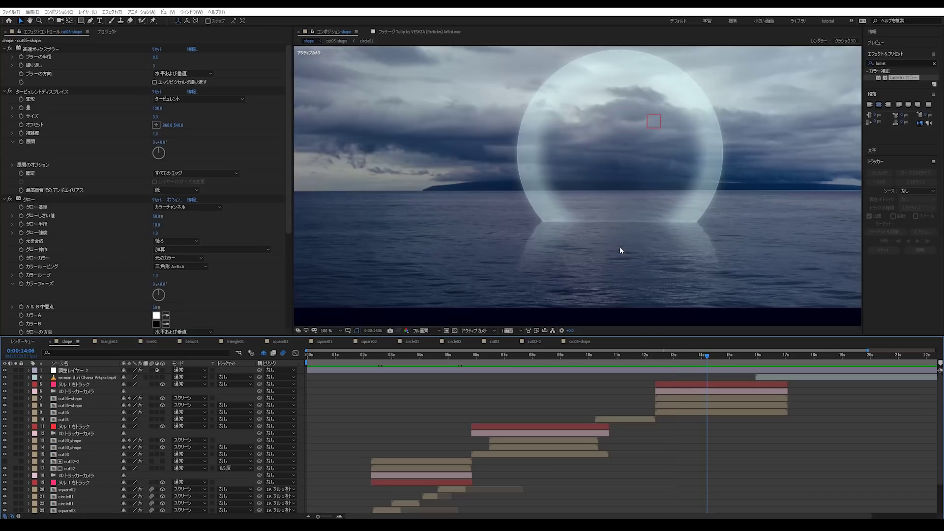
{"action": "scroll", "coordinate": [615, 291], "scroll_direction": "down", "scroll_amount": 1}
Examine the slanted glowing lines and their water reflections in the cut03 section around 0:00:08:22.
{"action": "mouse_move", "coordinate": [566, 363]}
{"action": "left_mouse_down"}
{"action": "mouse_move", "coordinate": [472, 363]}
{"action": "mouse_move", "coordinate": [580, 365]}
{"action": "mouse_move", "coordinate": [539, 366]}
{"action": "mouse_move", "coordinate": [569, 368]}
{"action": "mouse_move", "coordinate": [554, 364]}
{"action": "left_mouse_up"}
{"action": "key", "text": "slash"}
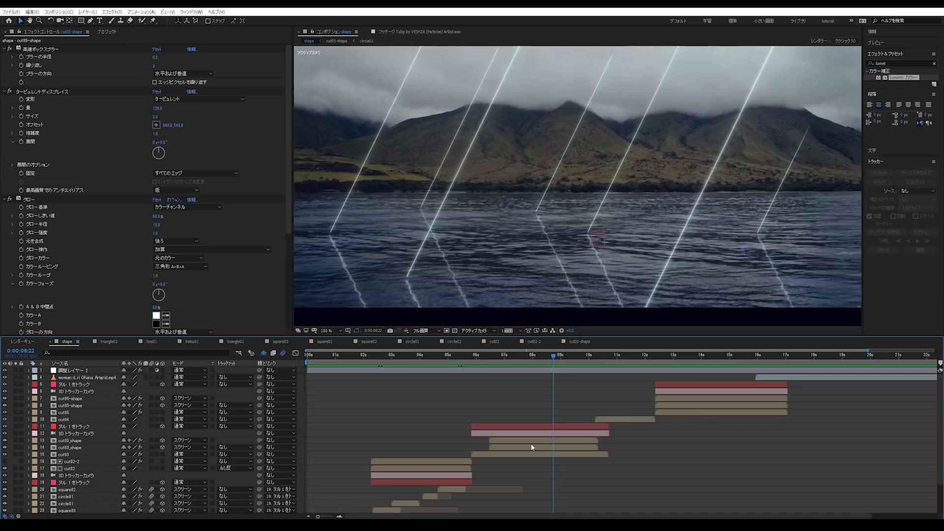
{"action": "left_click_drag", "start_coordinate": [430, 255], "coordinate": [473, 217]}
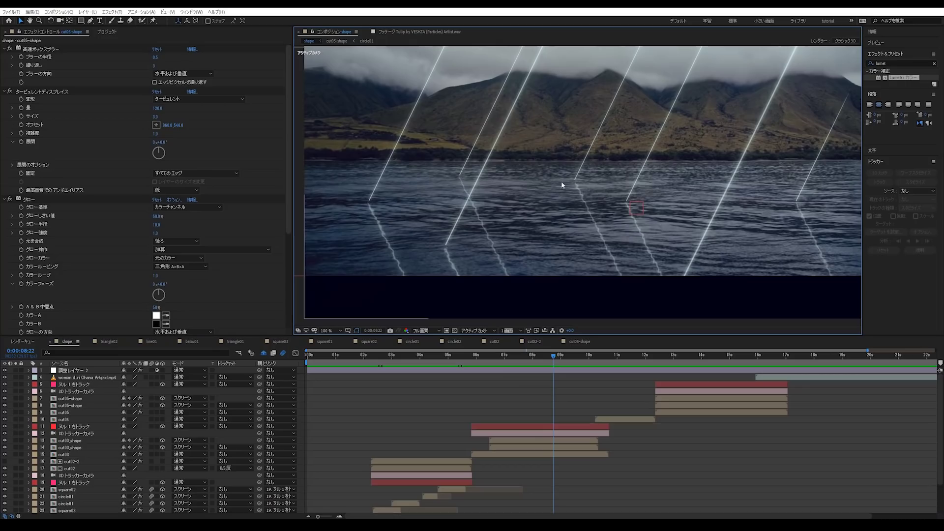
{"action": "key", "text": "shift+slash"}
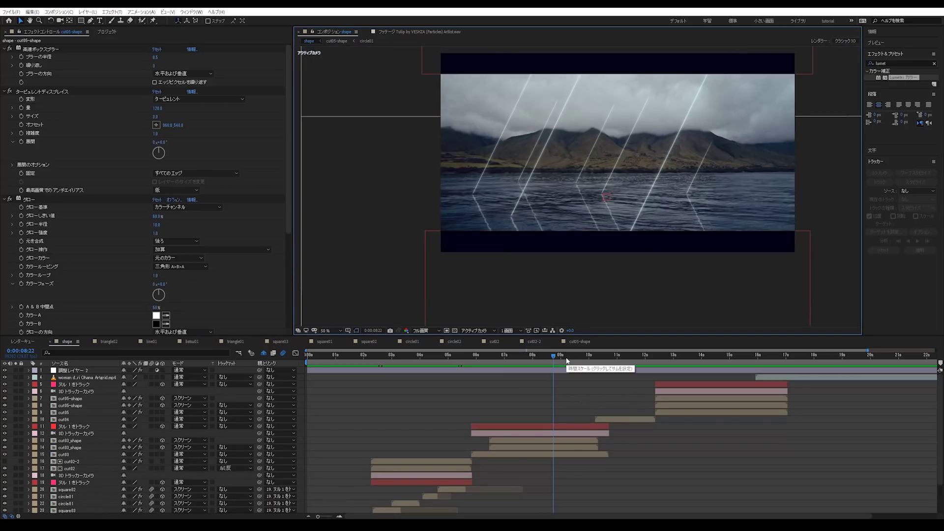
{"action": "left_click_drag", "start_coordinate": [558, 364], "coordinate": [521, 364]}
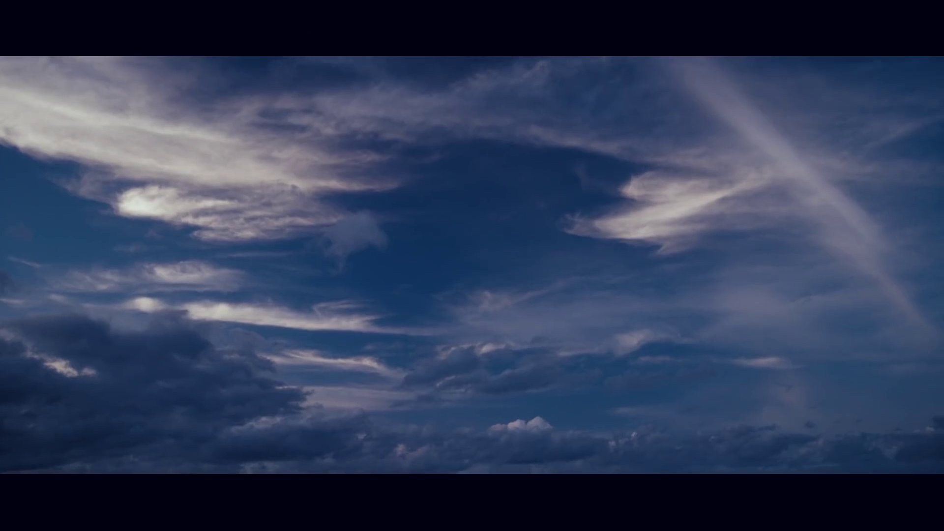